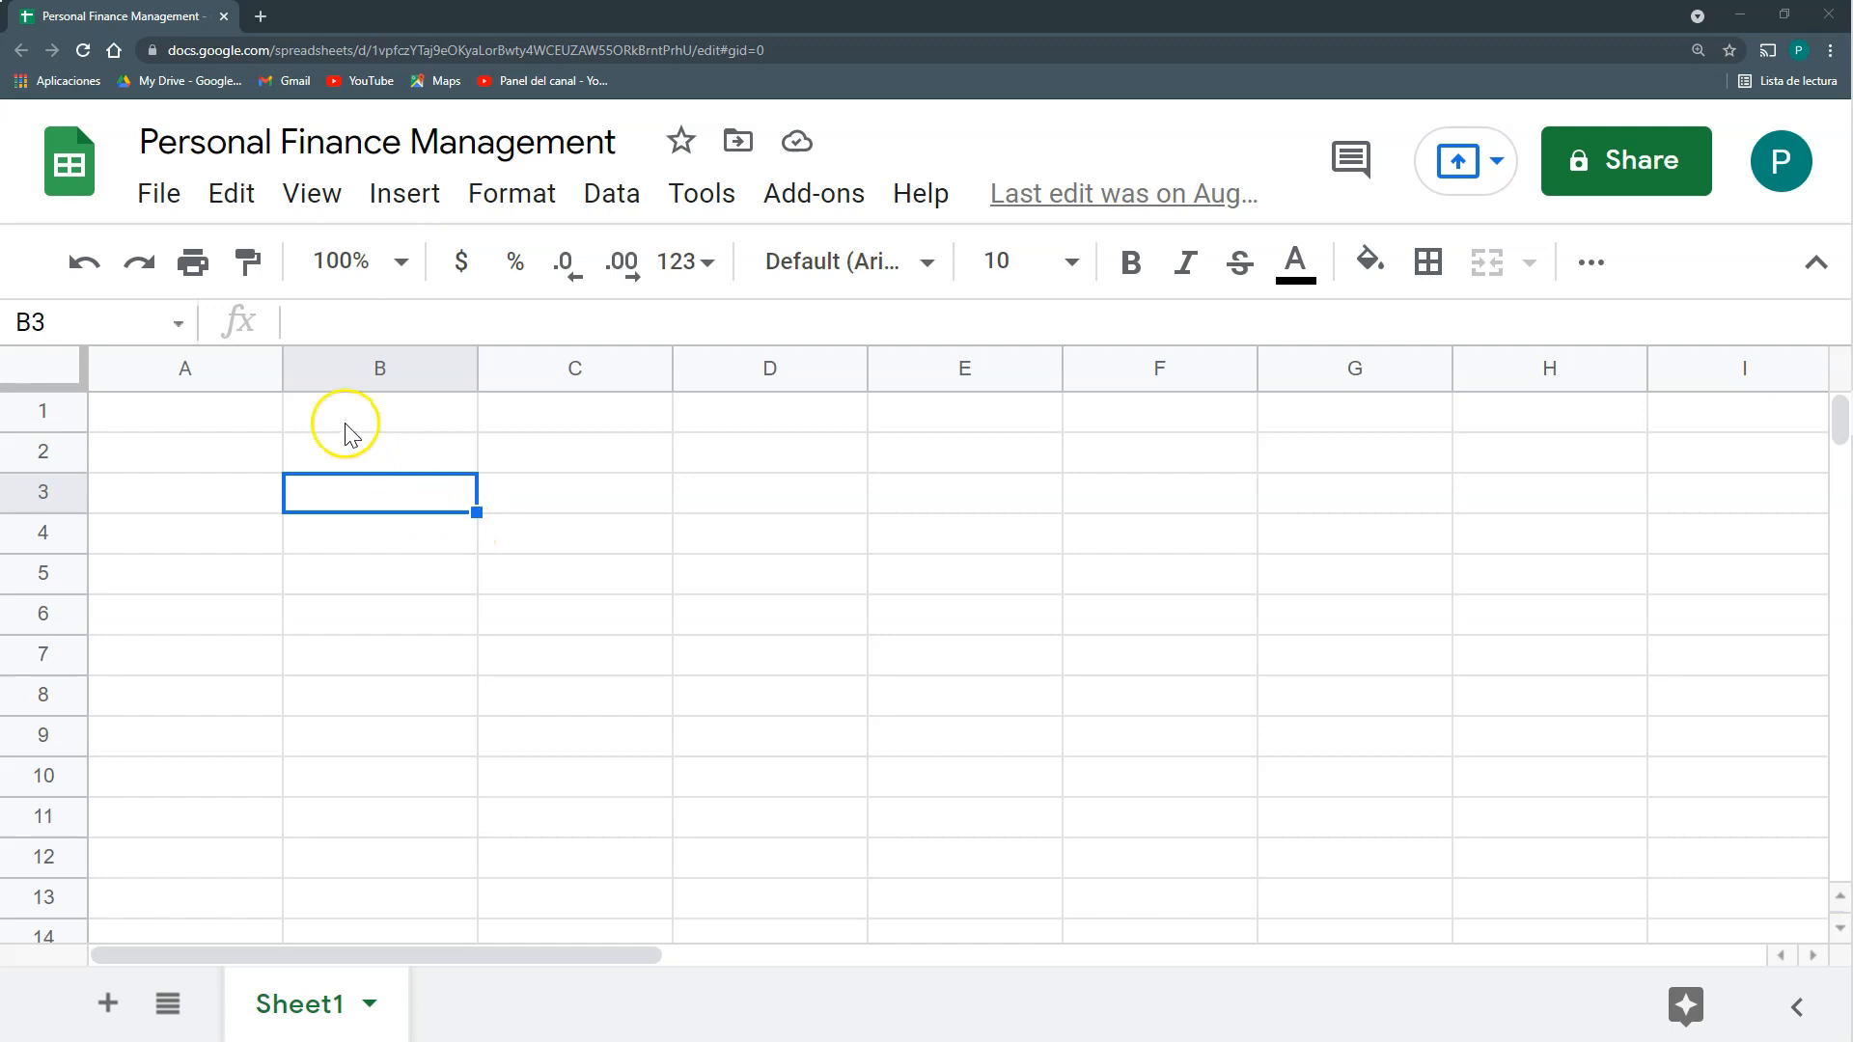
Rename Sheet1 as Data.
double_click(301, 1013)
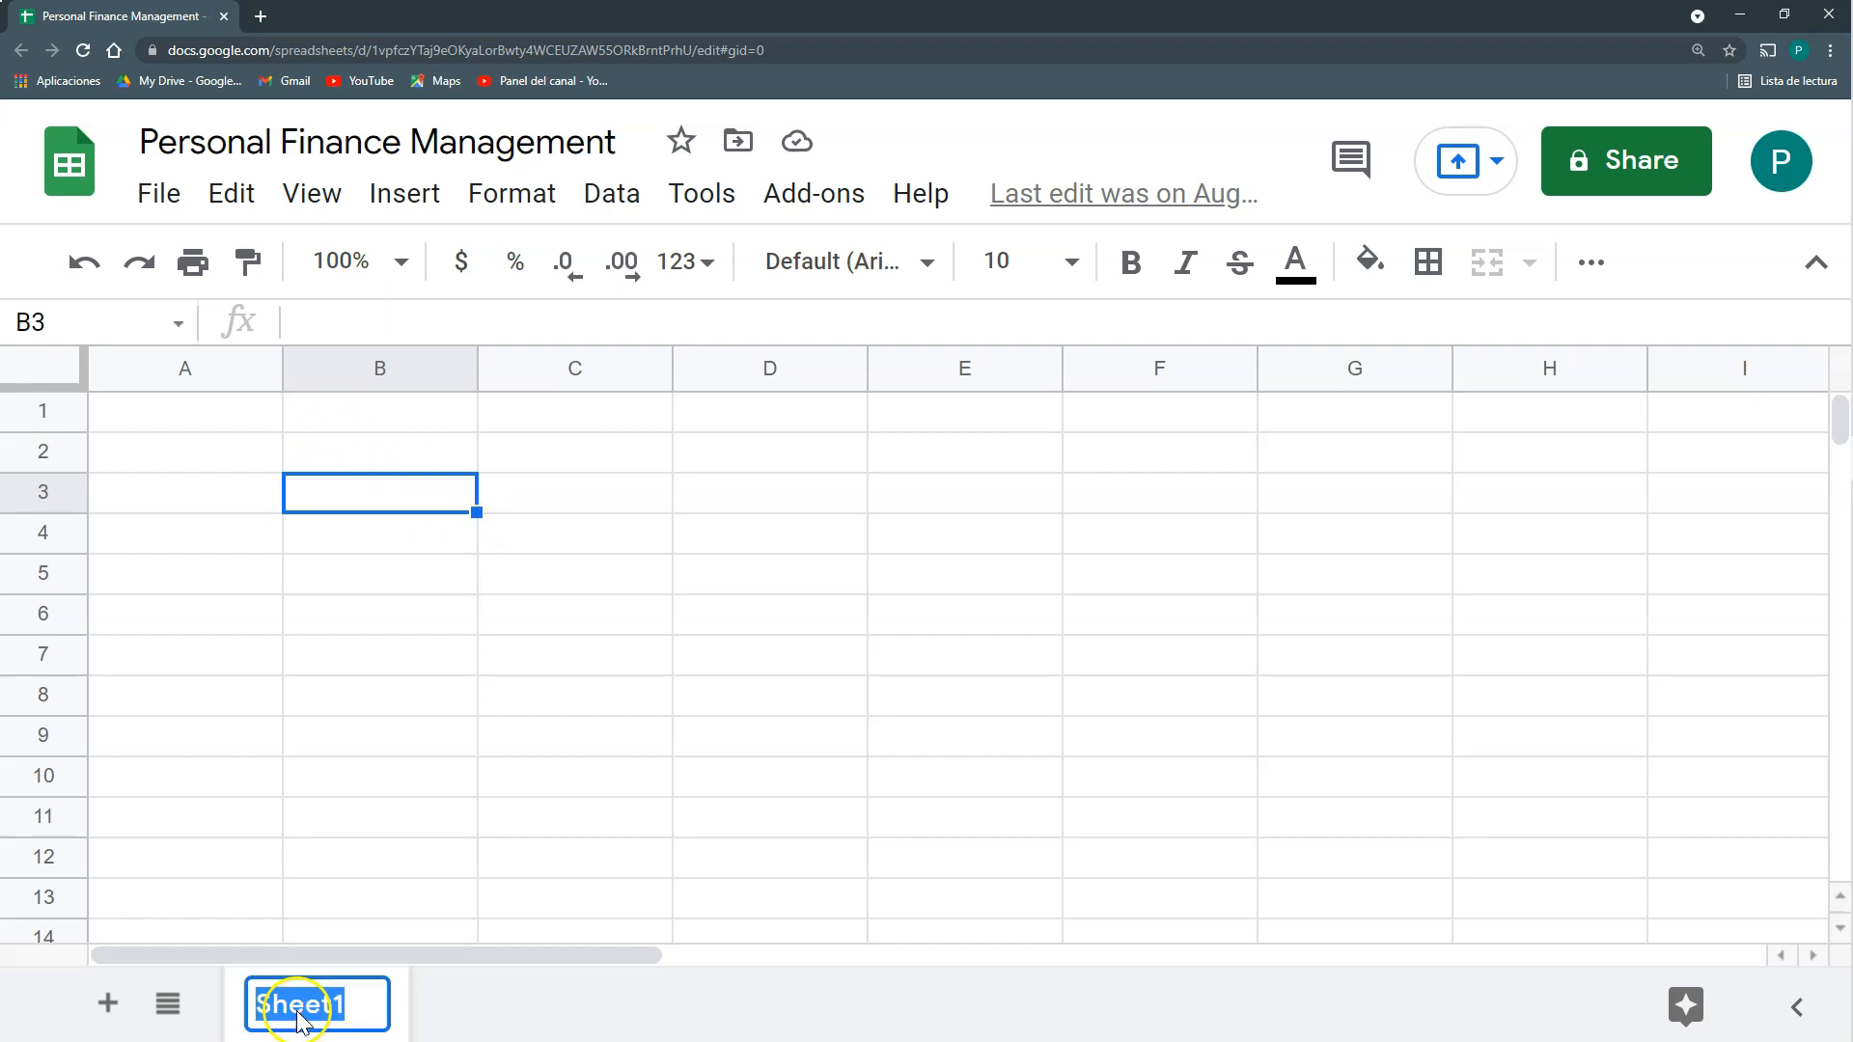
text(Data)
key(Return)
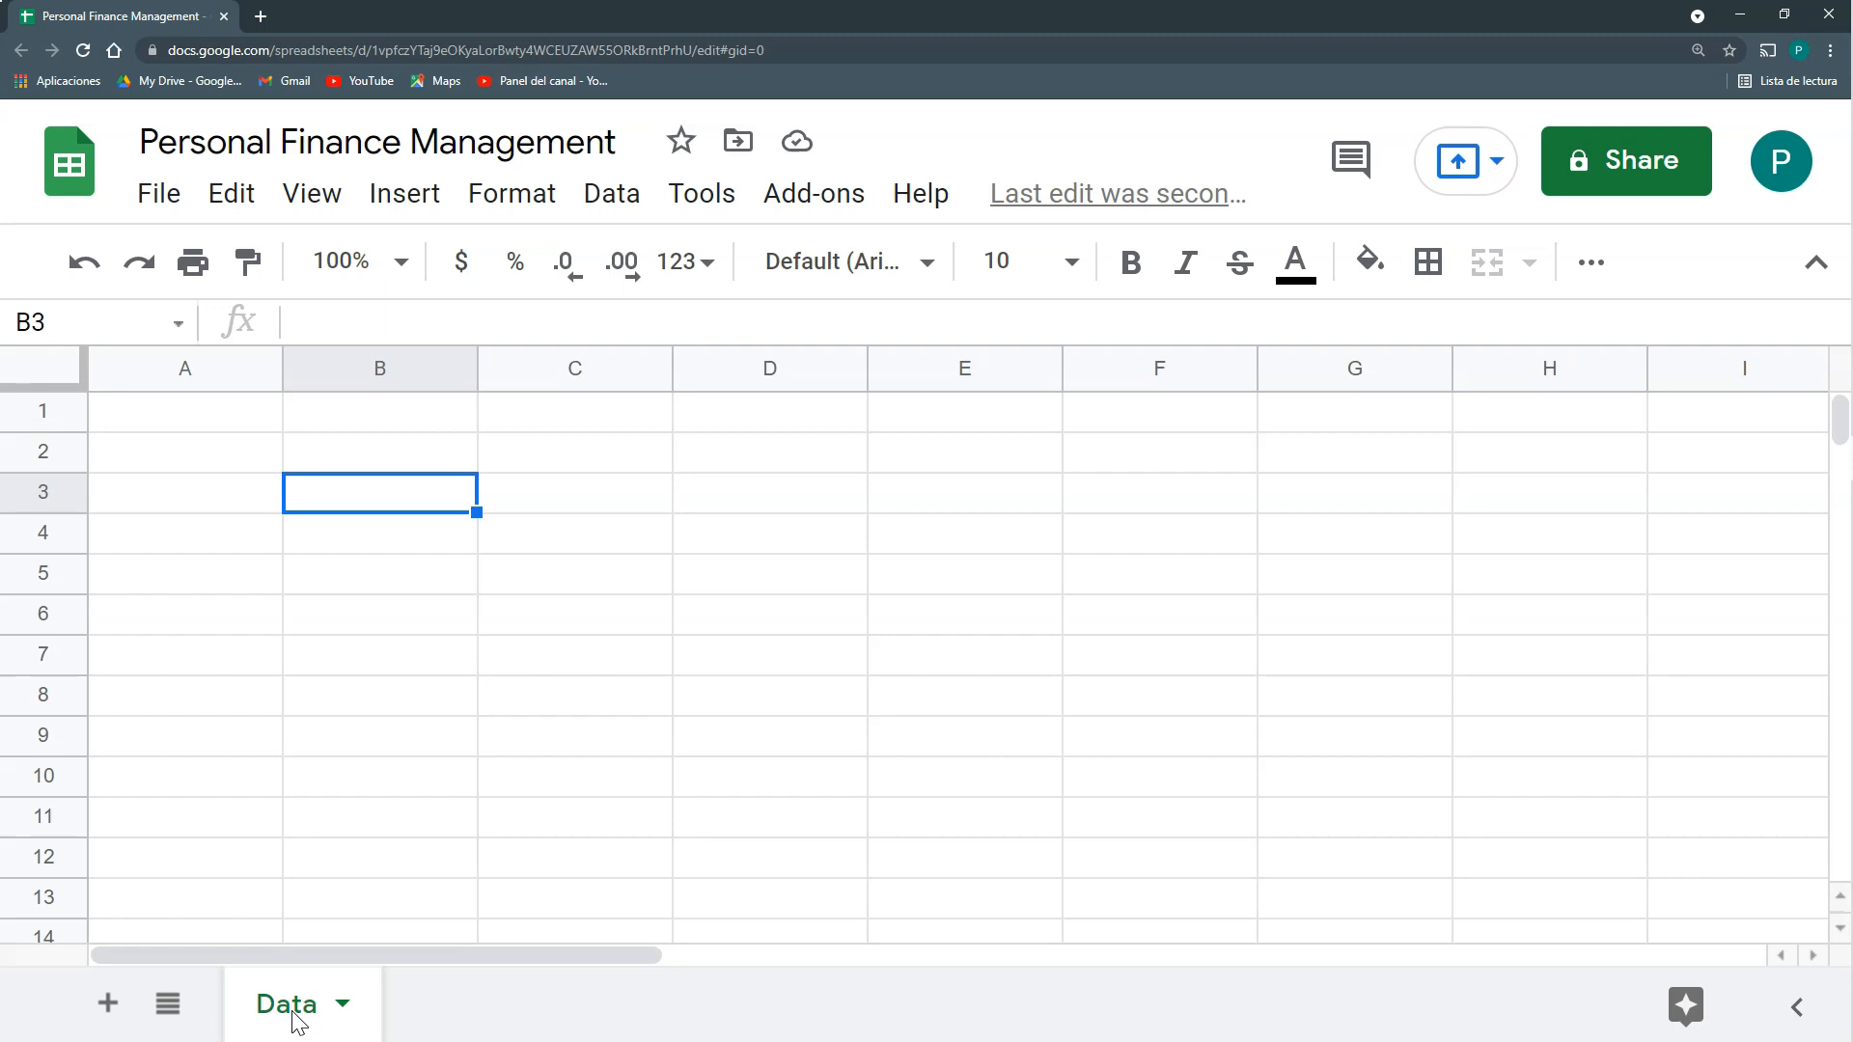
Enter the column header Date in cell A1.
click(248, 424)
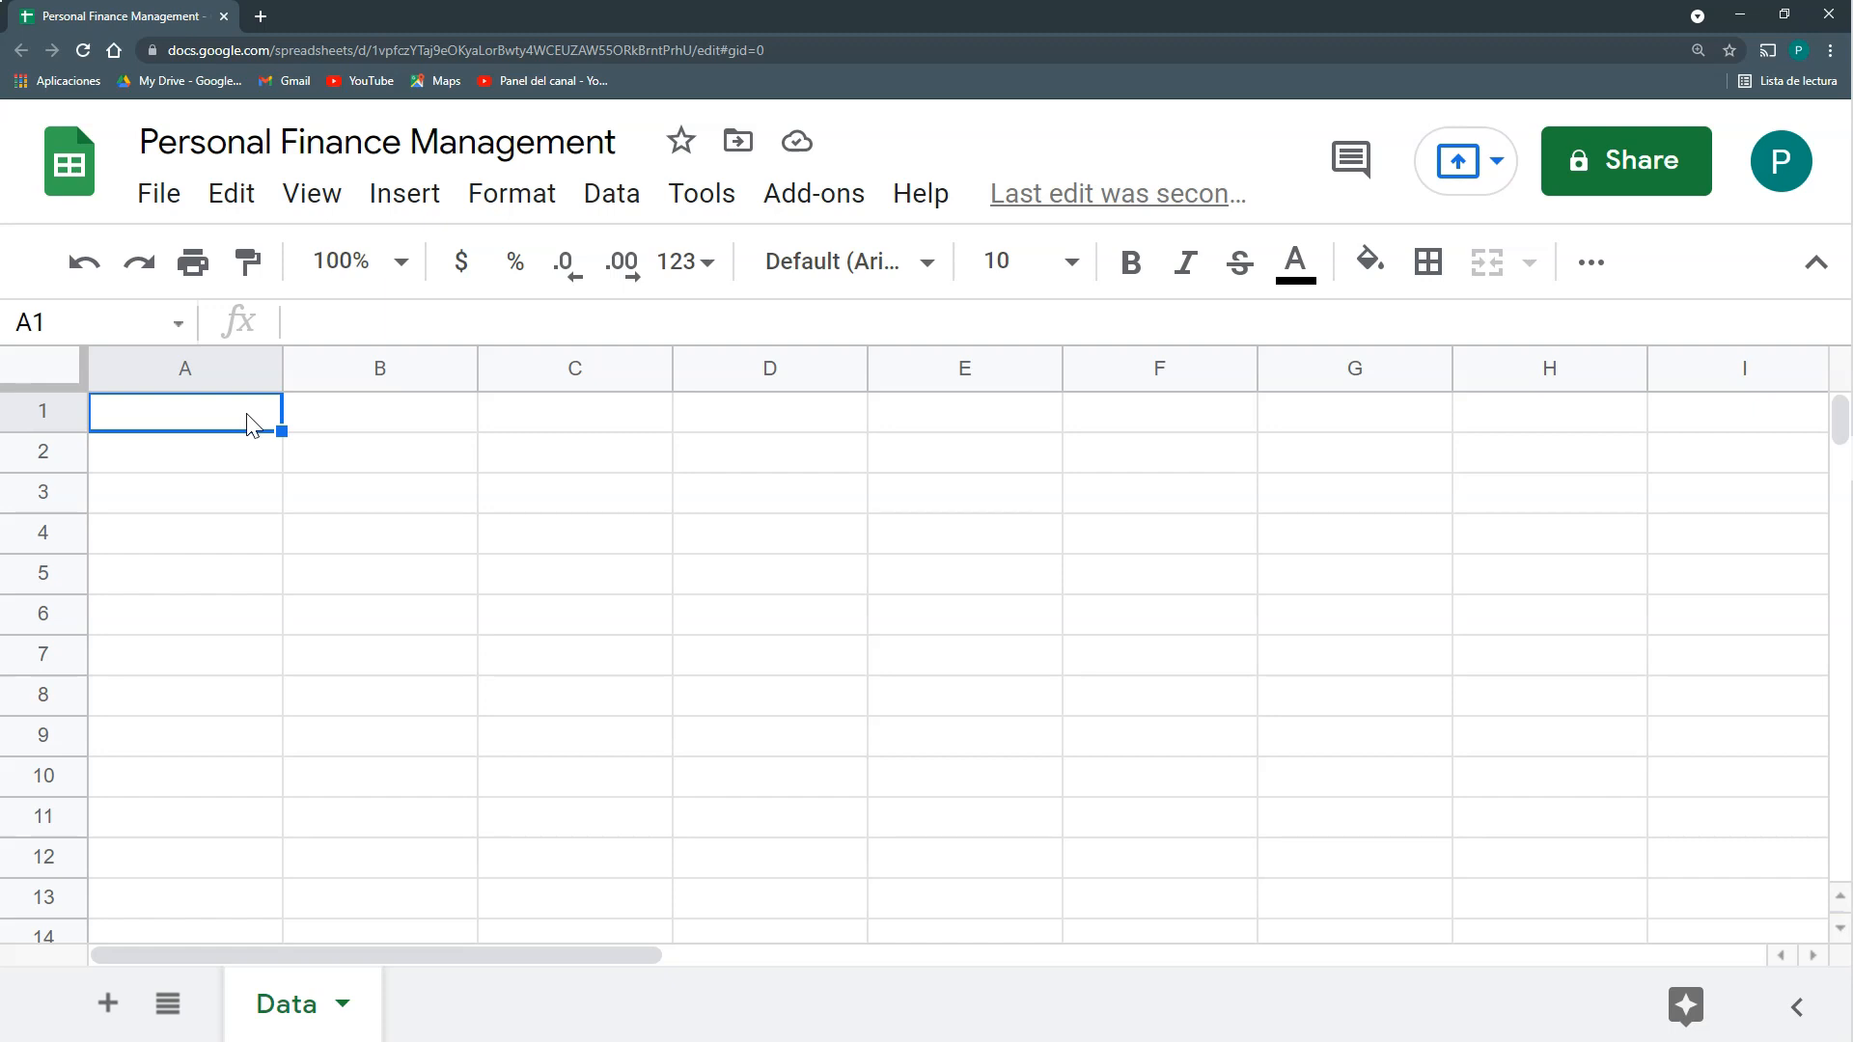
click(289, 376)
text(Dae)
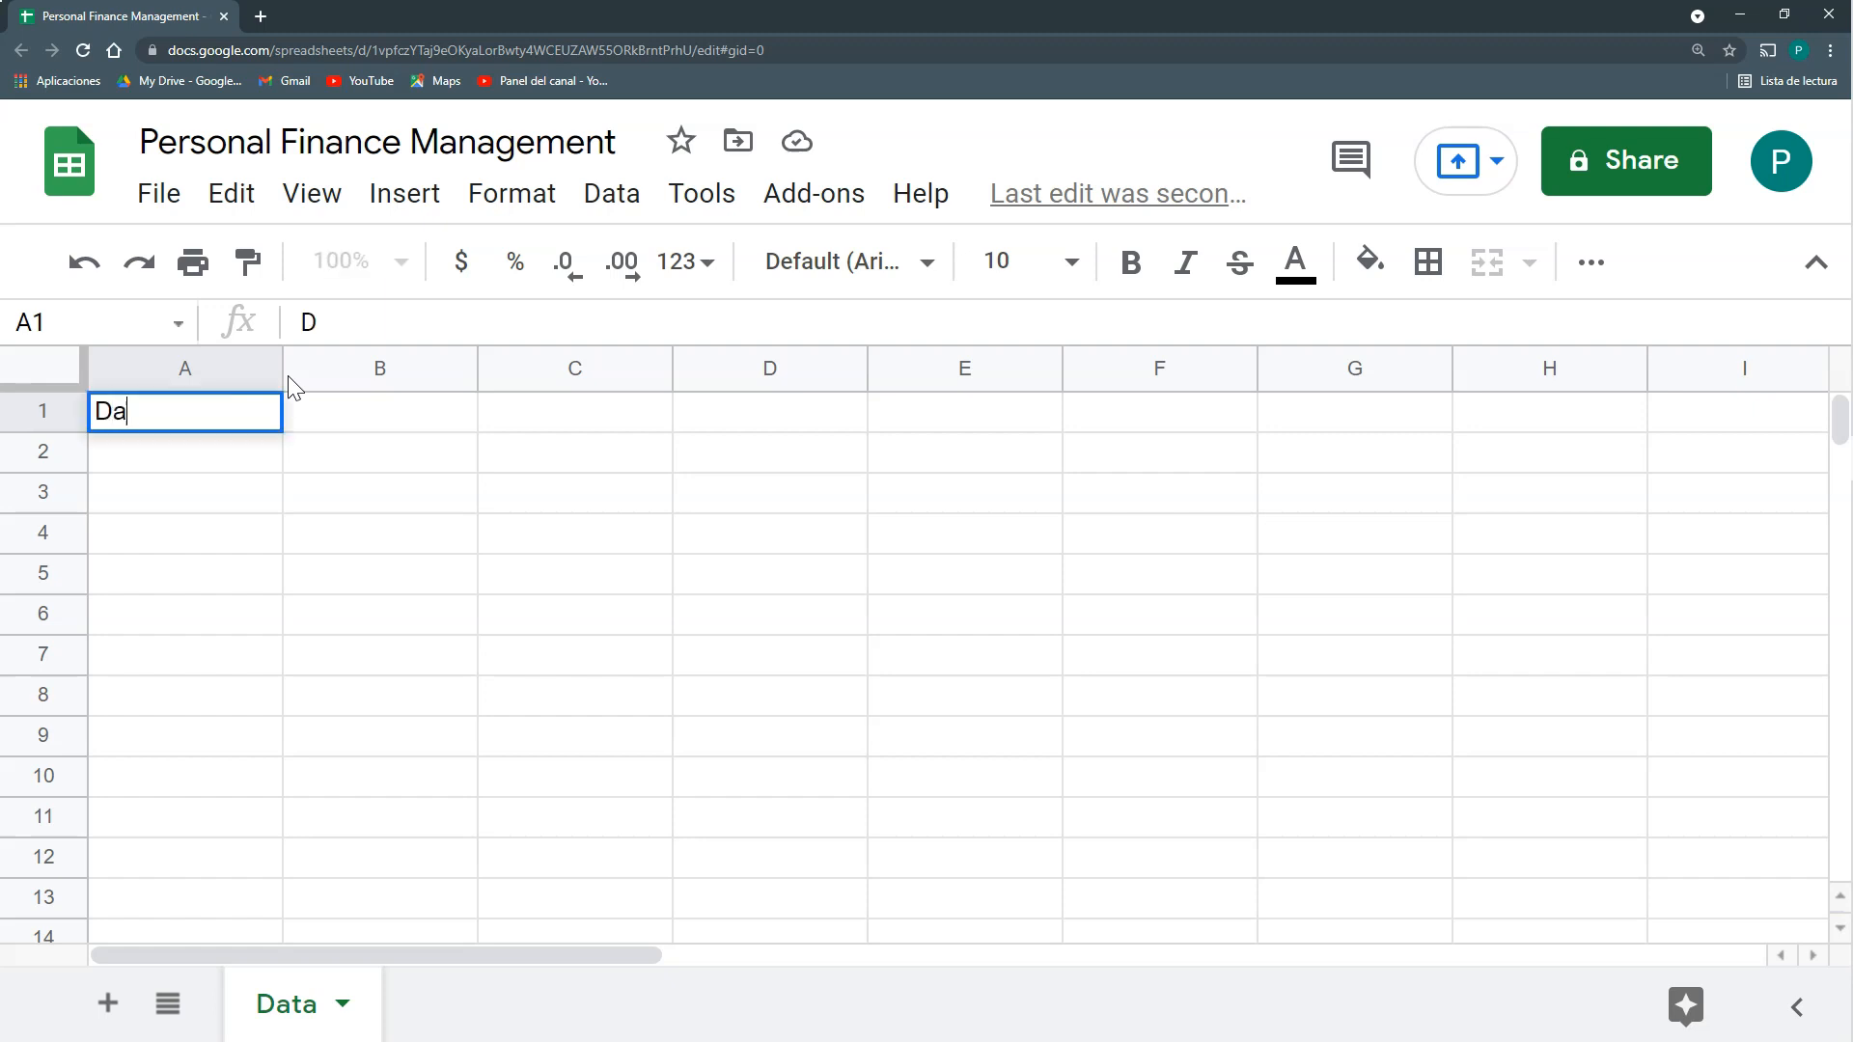
key(BackSpace)
text(te)
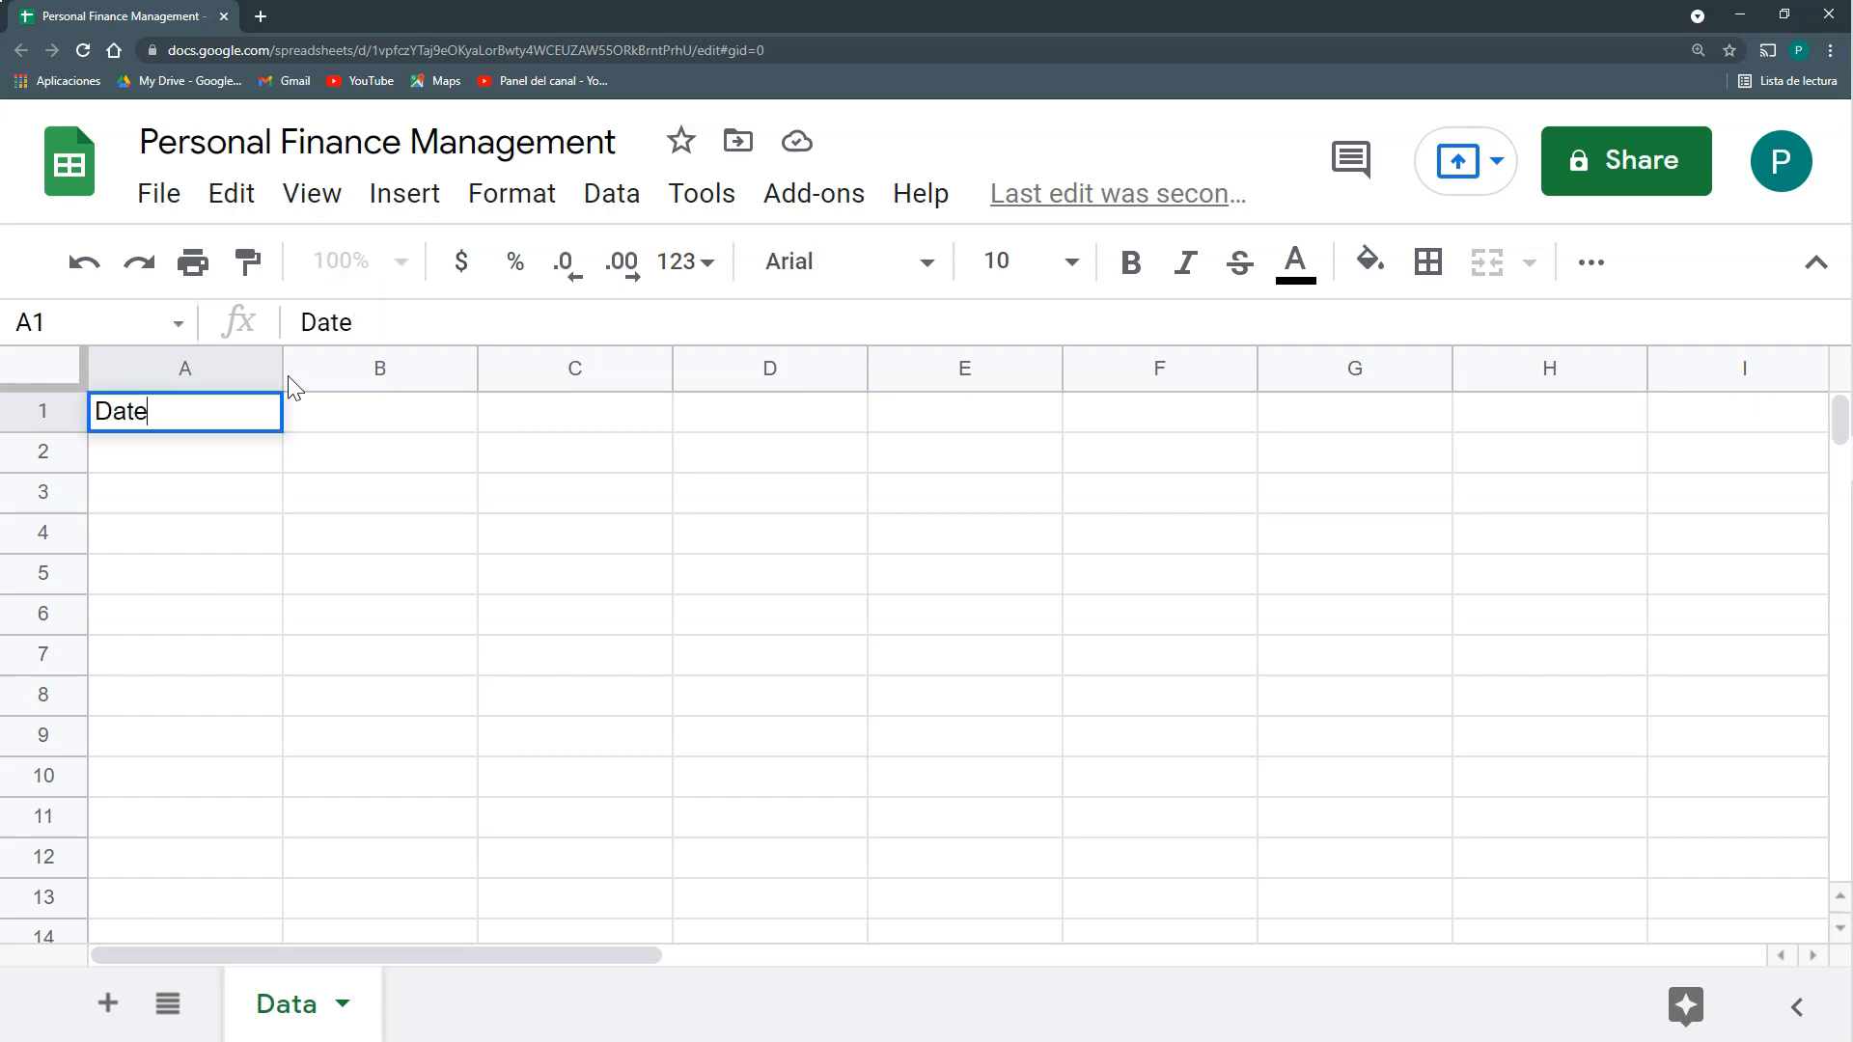
key(Return)
key(Right)
key(Up)
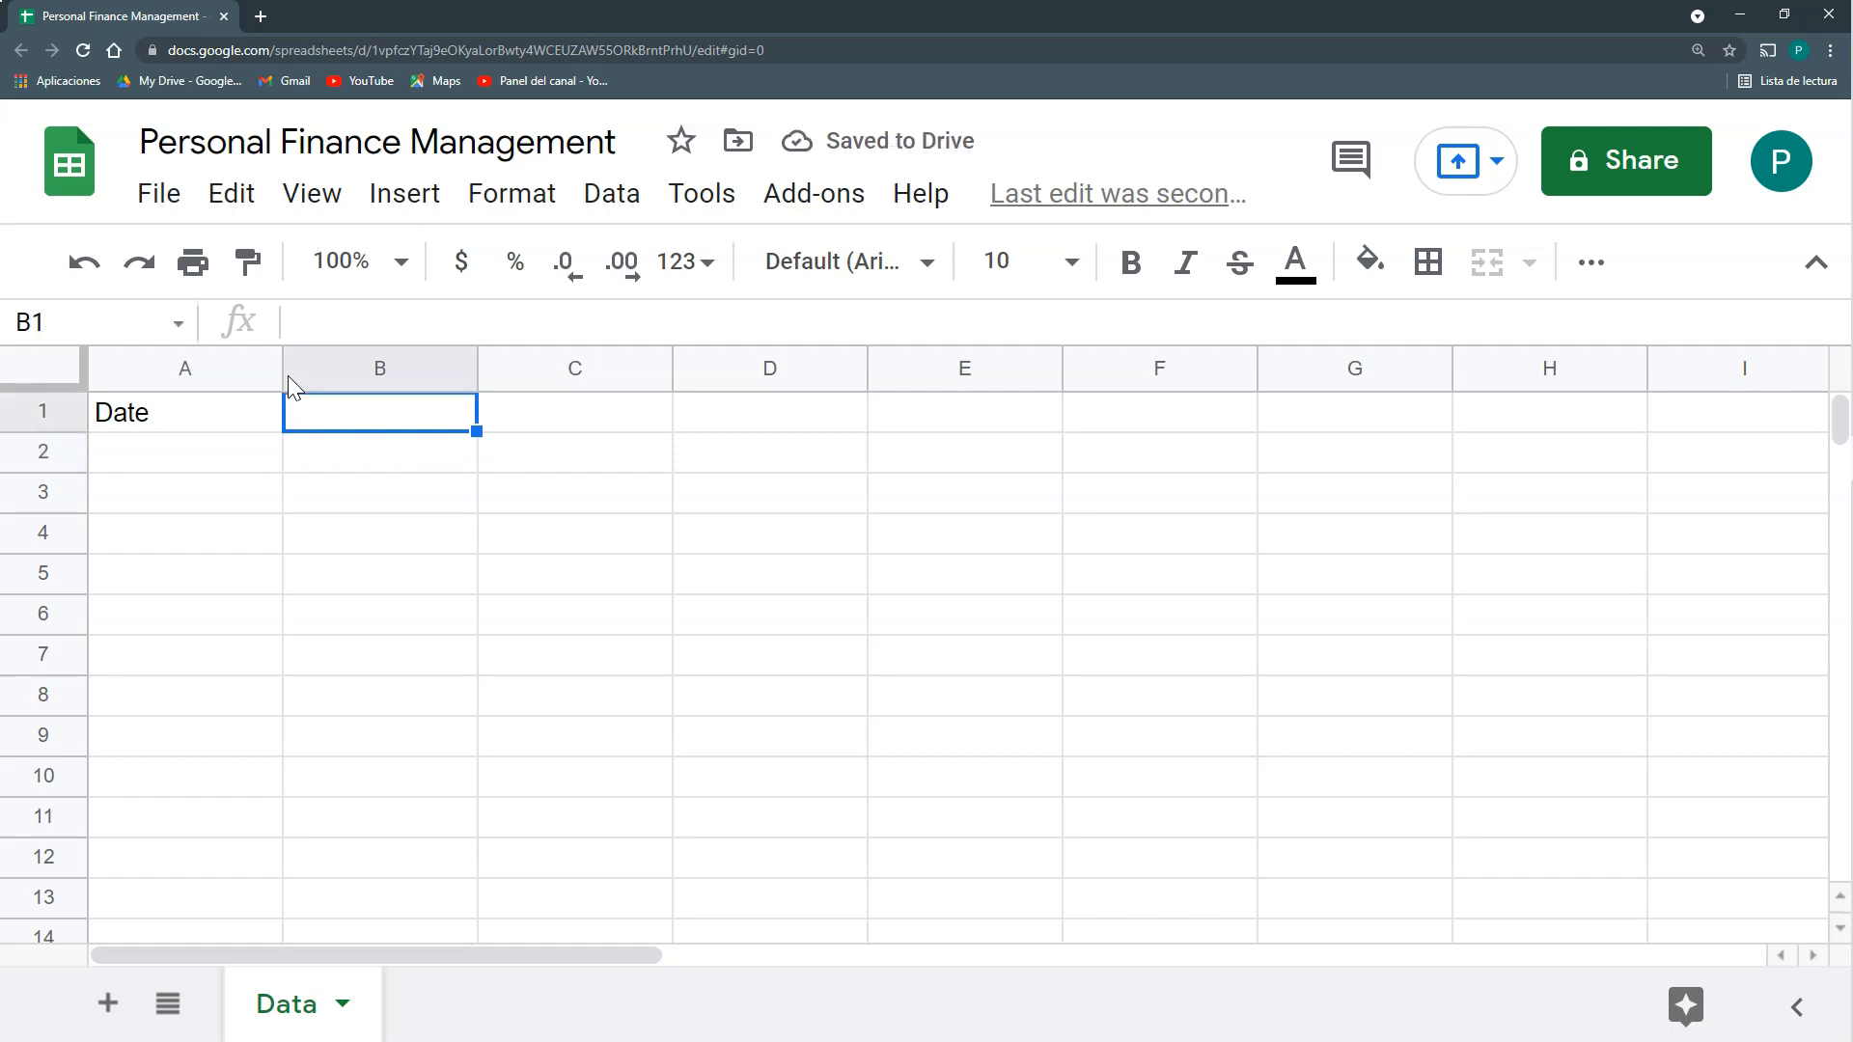
Enter the column headers Amount in cell B1 and Description in cell C1.
text(V)
key(BackSpace)
text(Amount)
key(Tab)
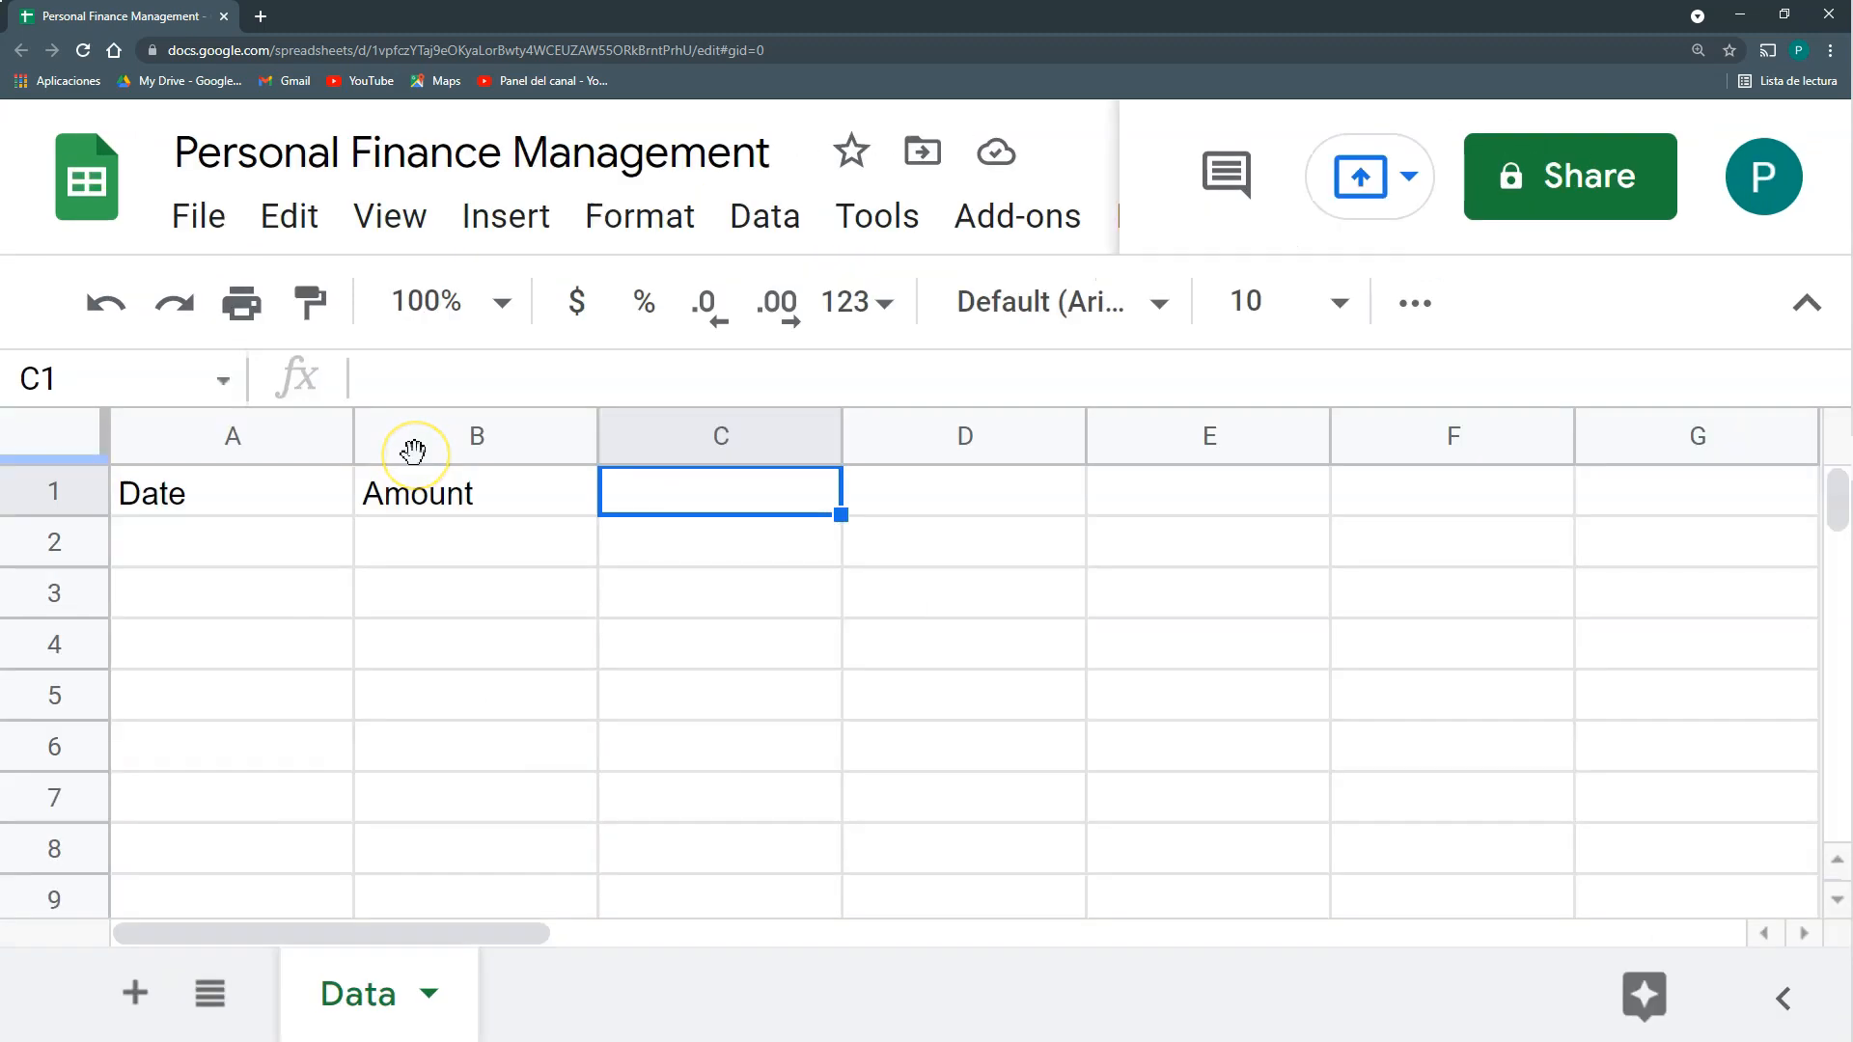
text(Det)
key(BackSpace)
key(BackSpace)
key(BackSpace)
text(Description)
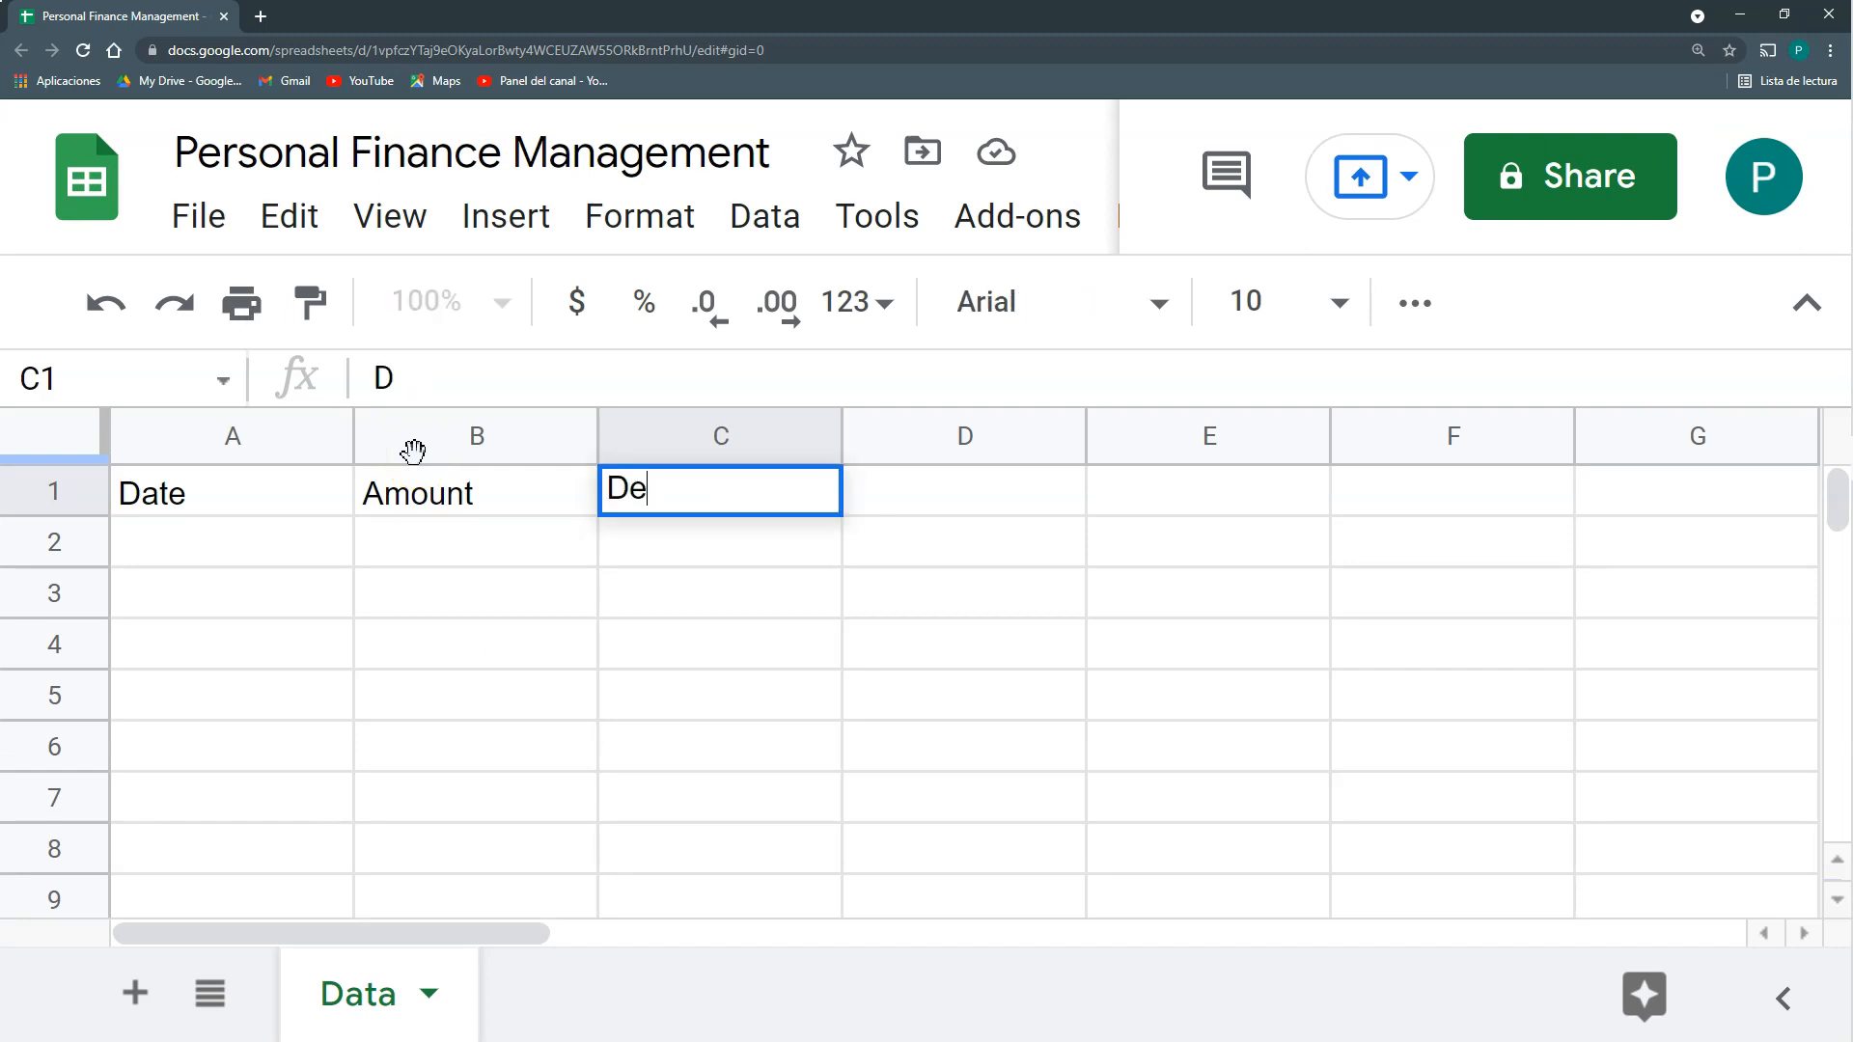
key(Return)
Rename the sheet as Expenses.
double_click(359, 994)
text(Expenses)
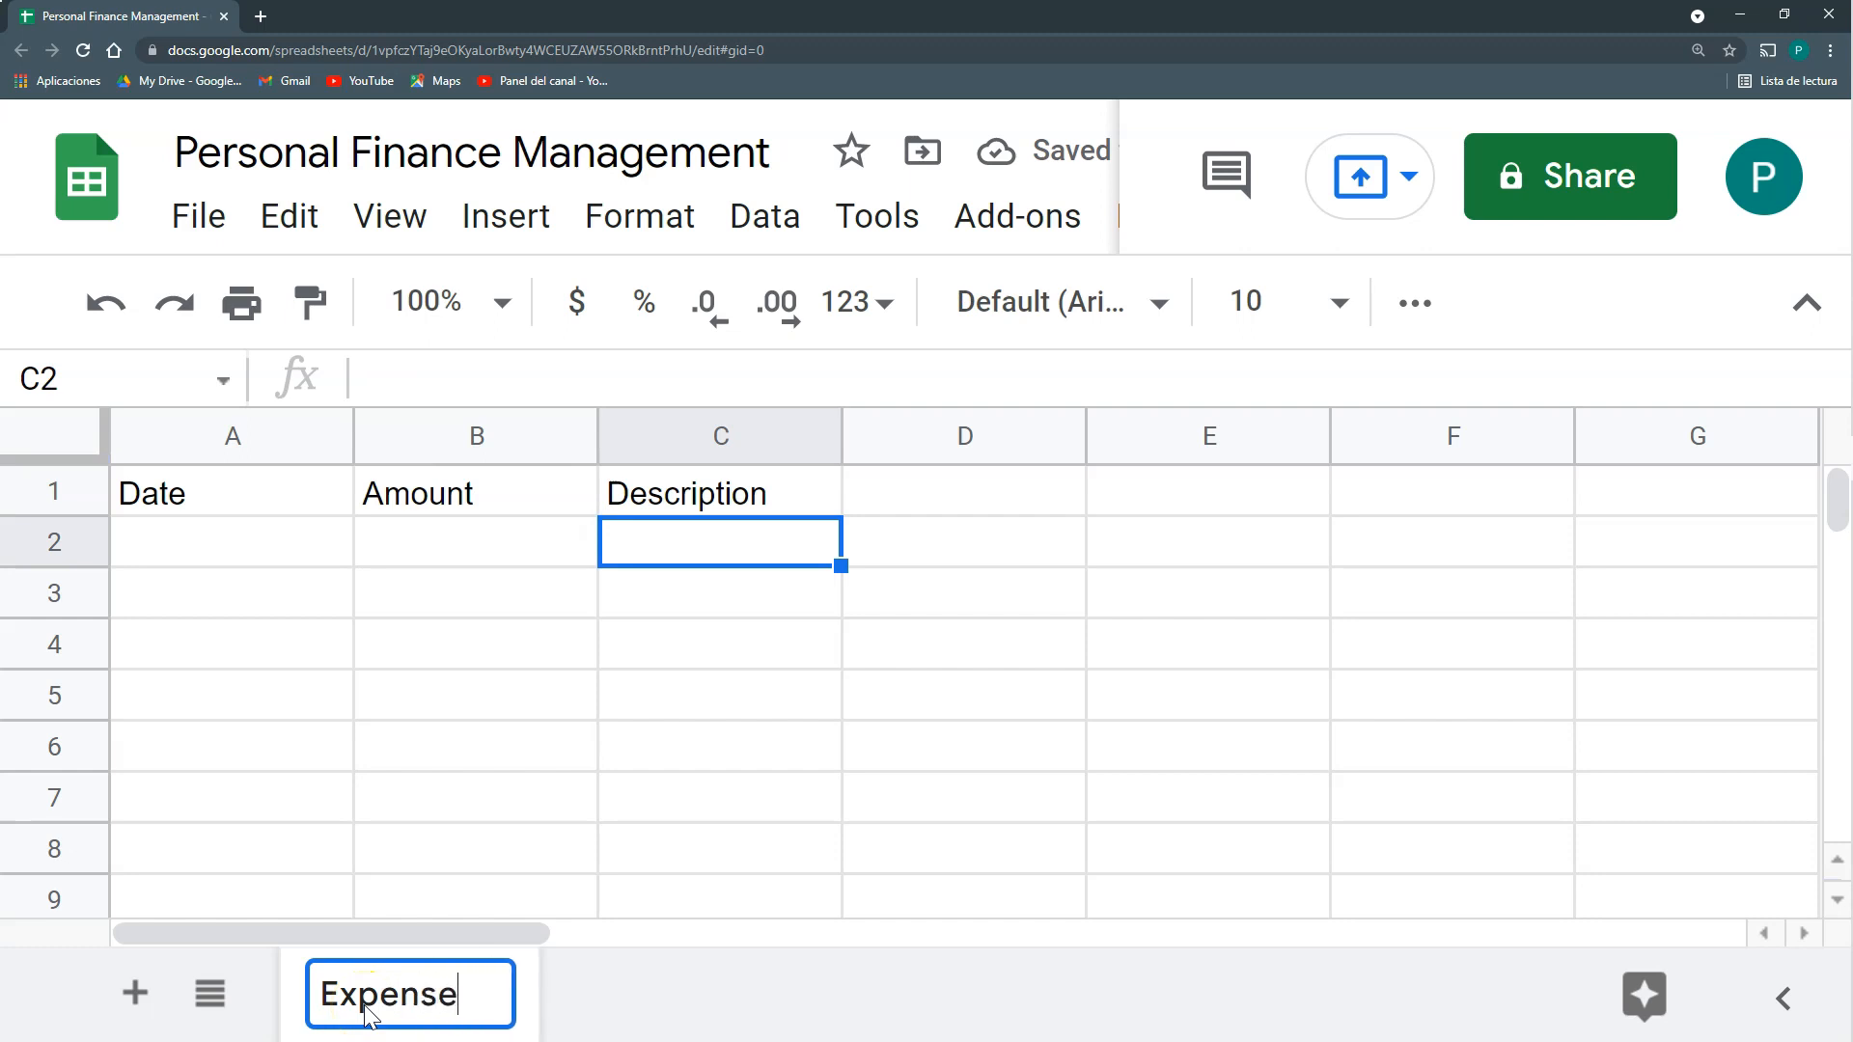
key(Return)
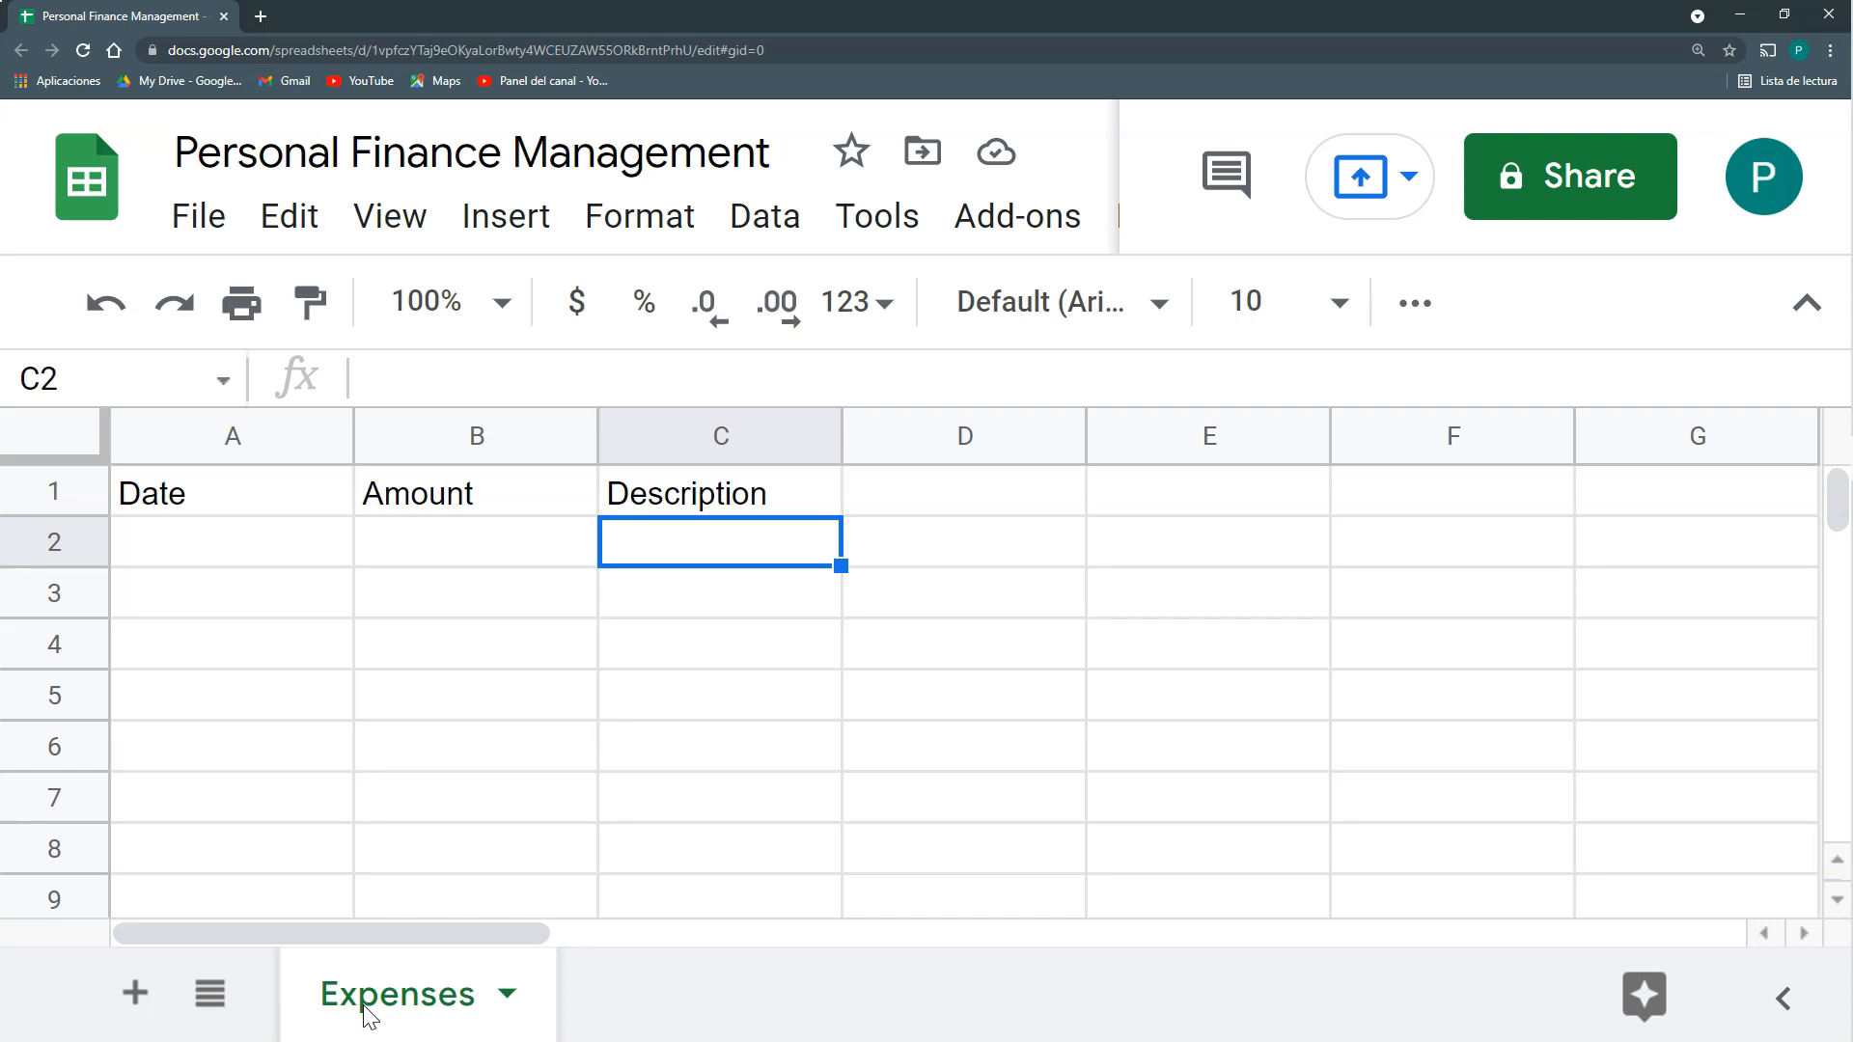
Enter the column header Category in cell D1.
key(Up)
key(Right)
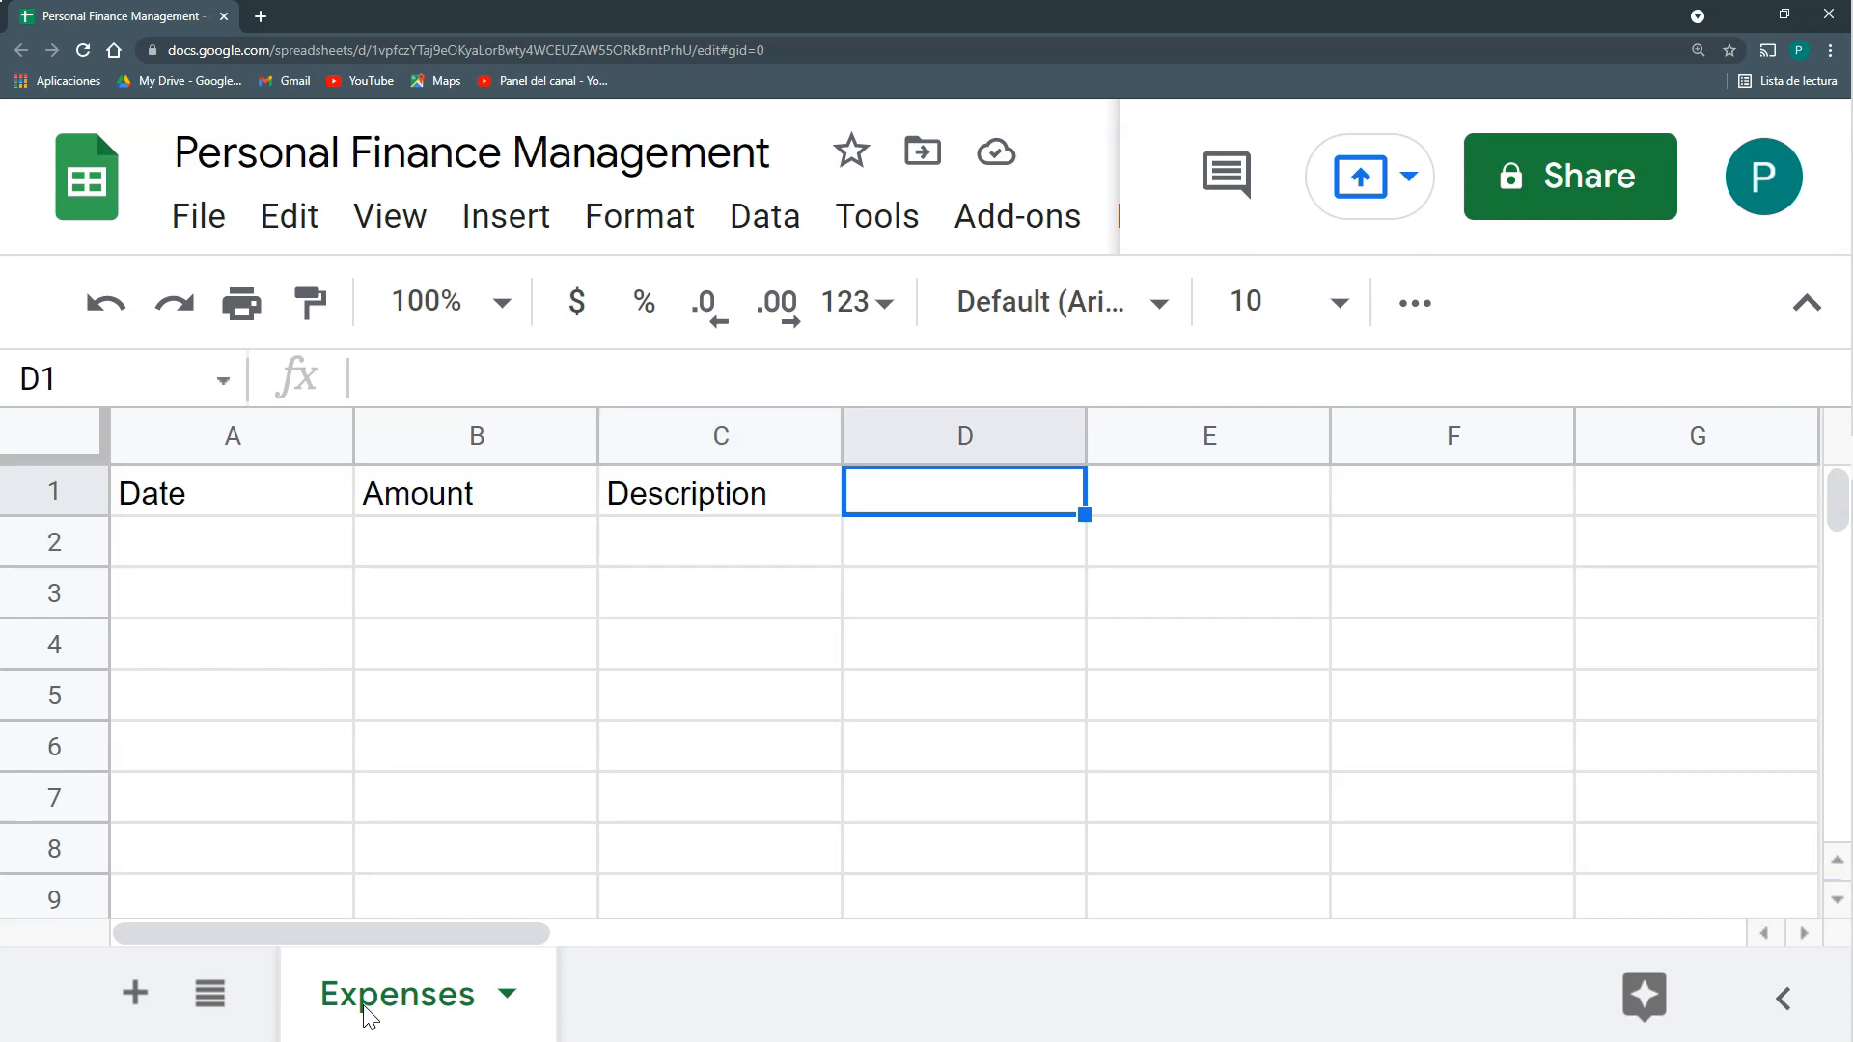
text(Category)
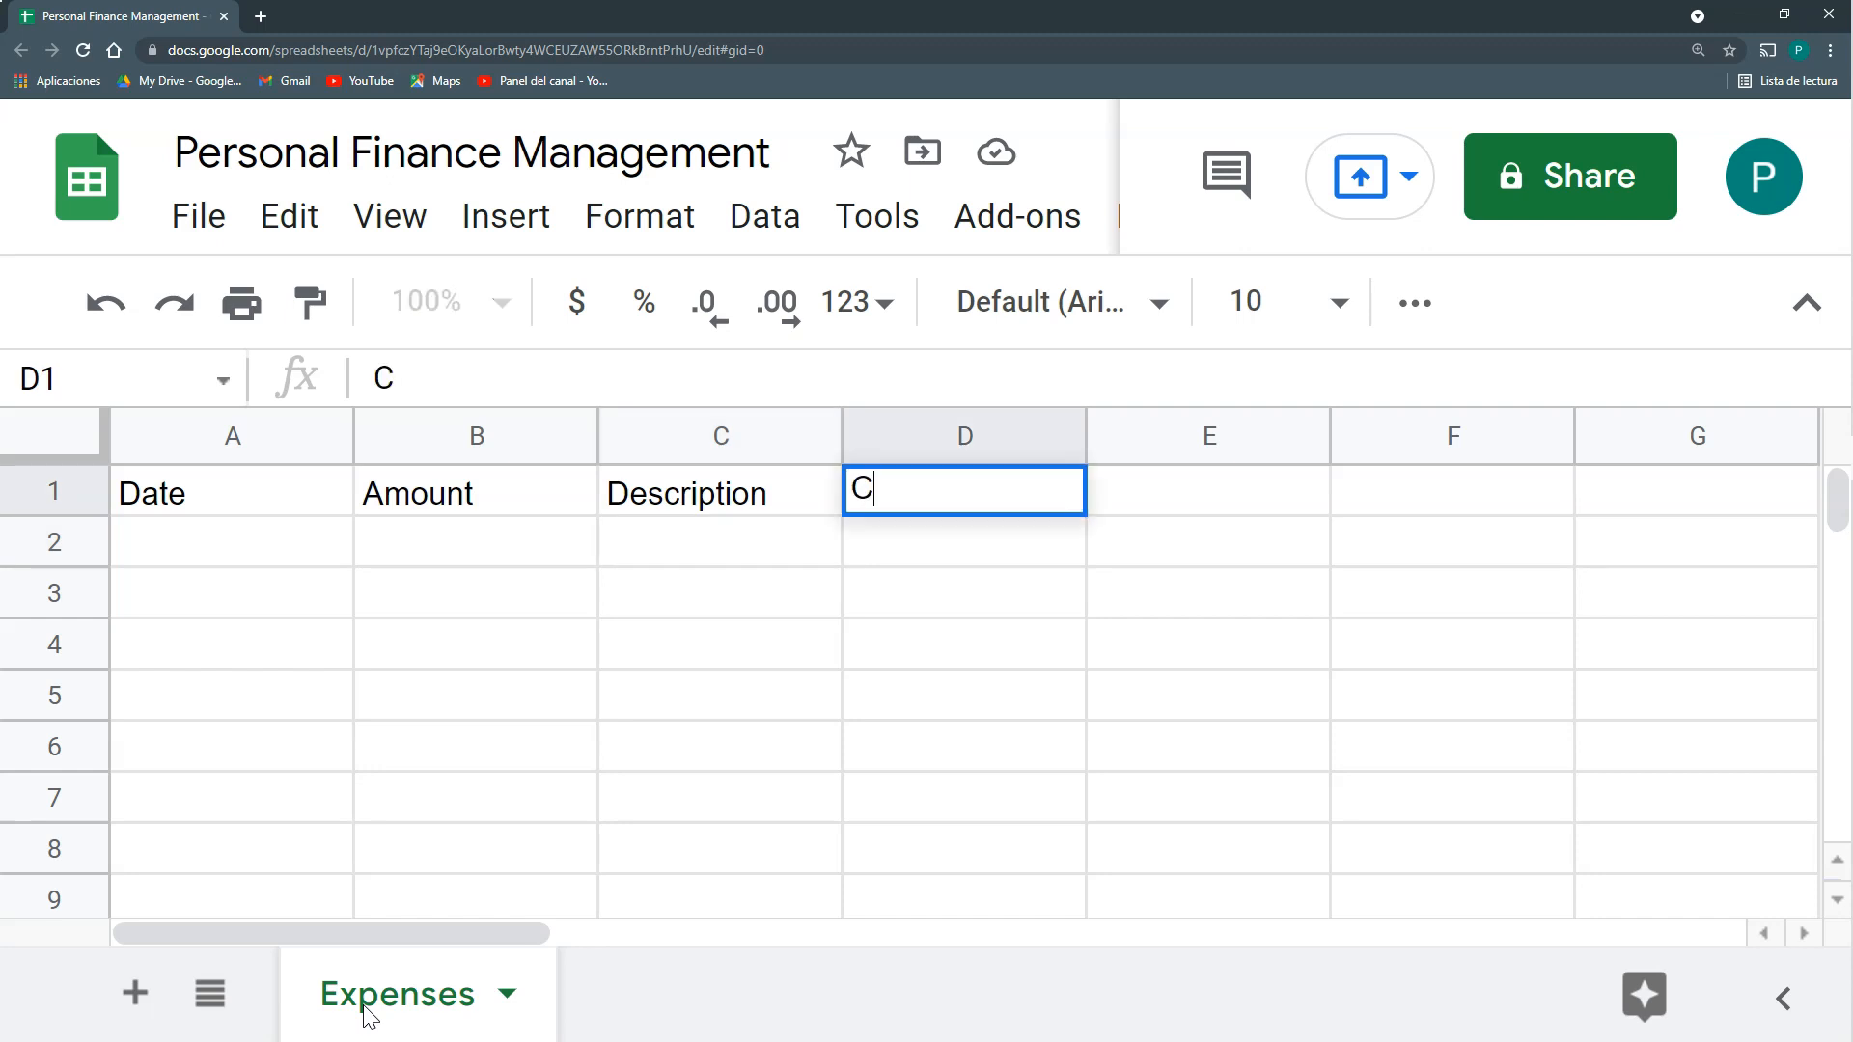
key(Return)
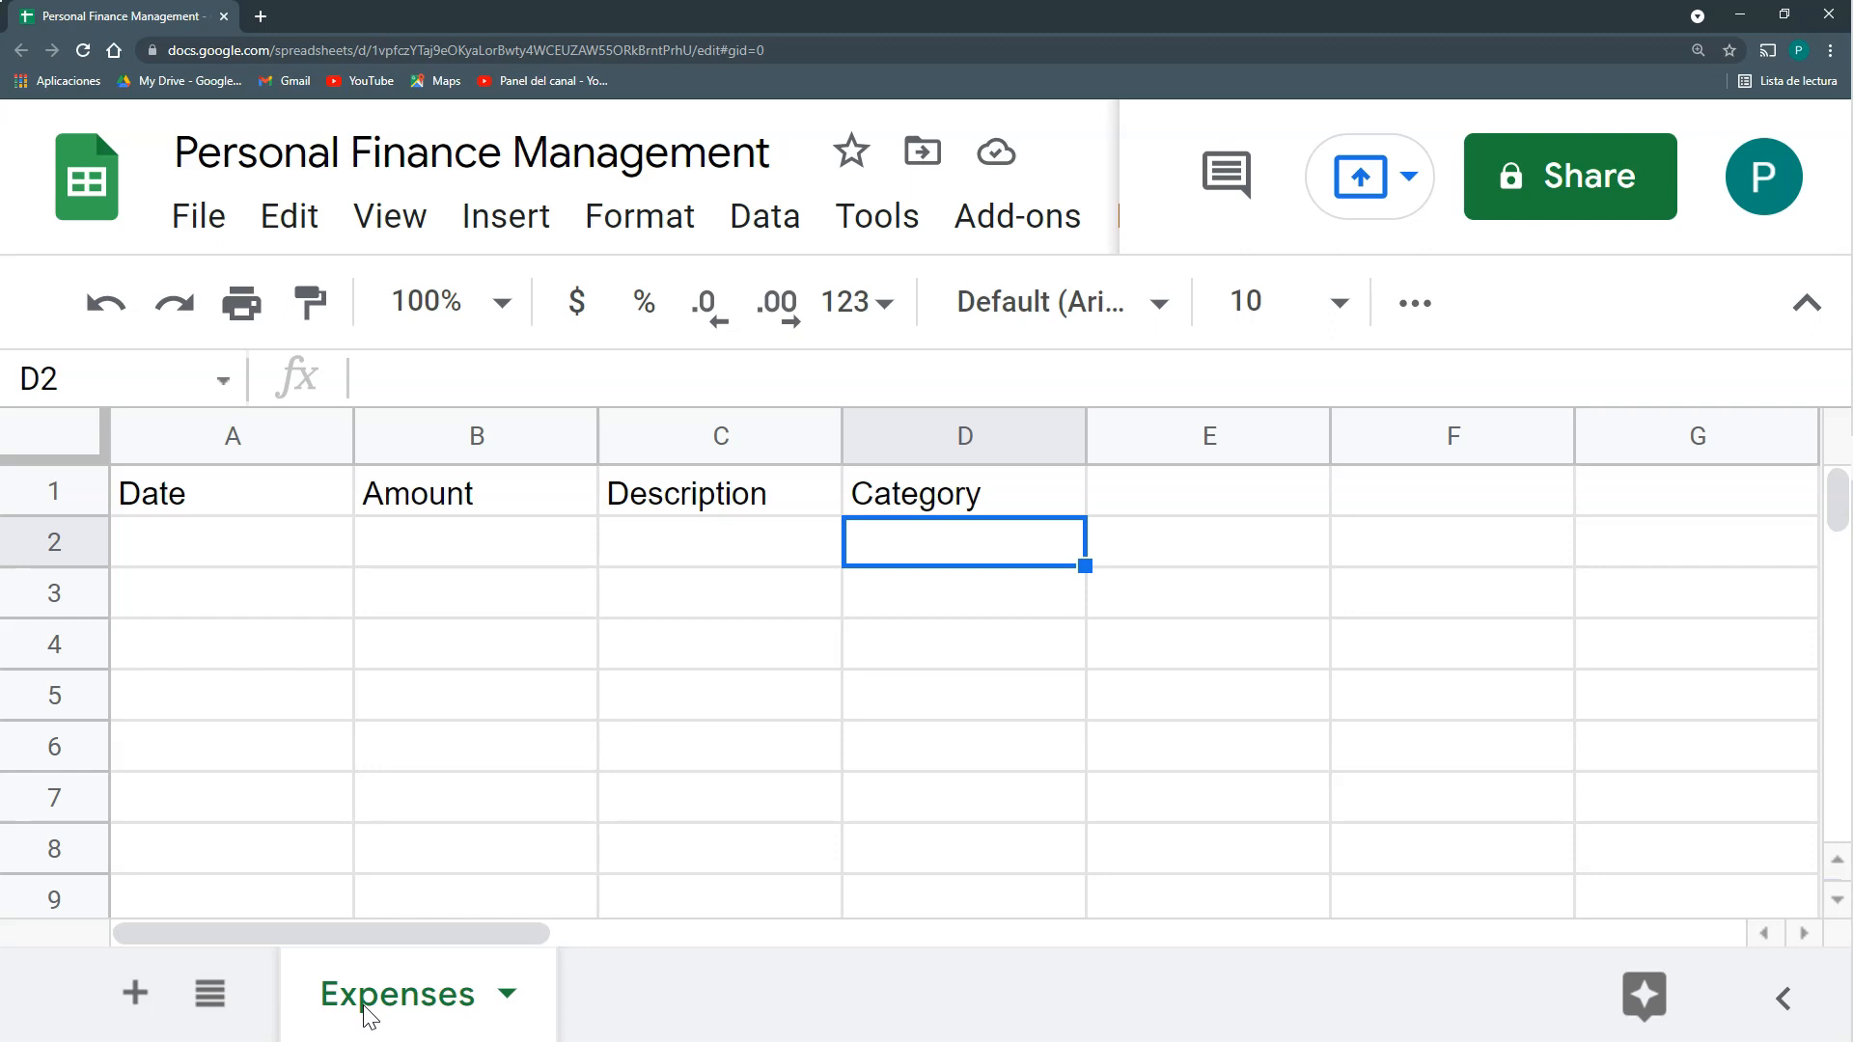
key(Right)
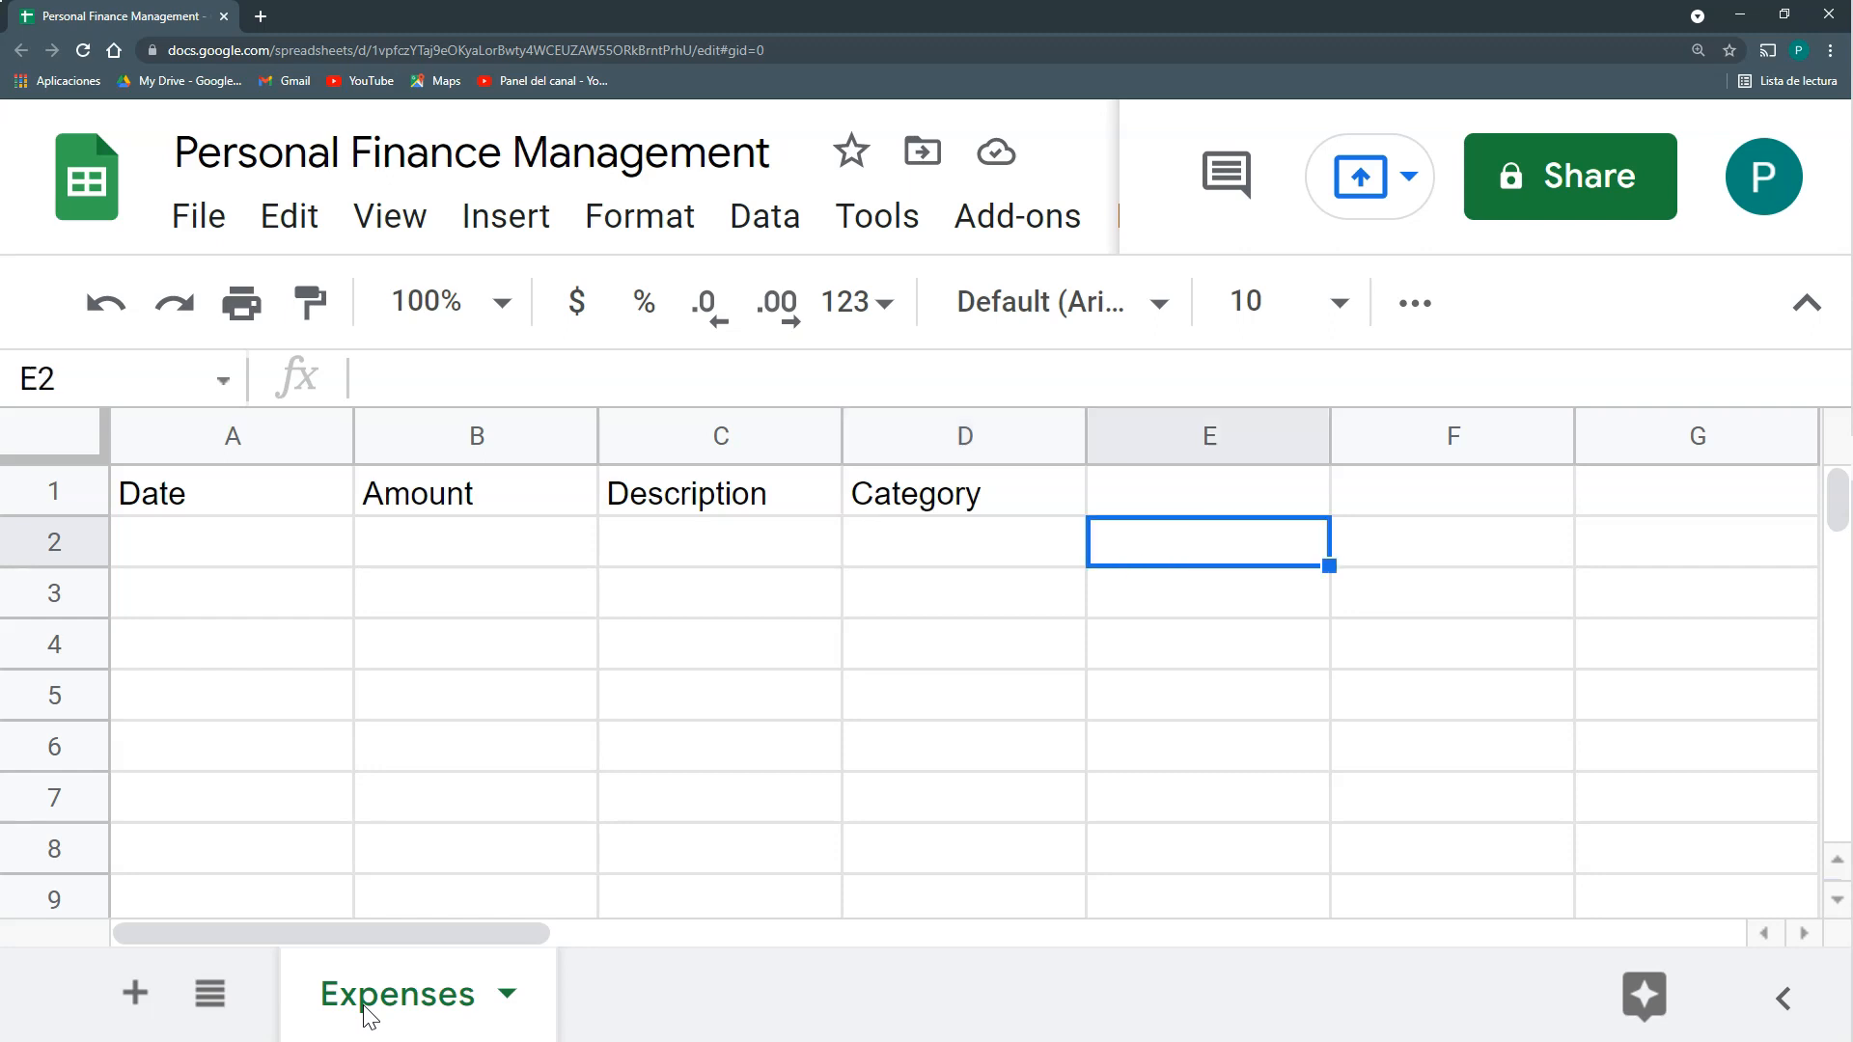
key(Up)
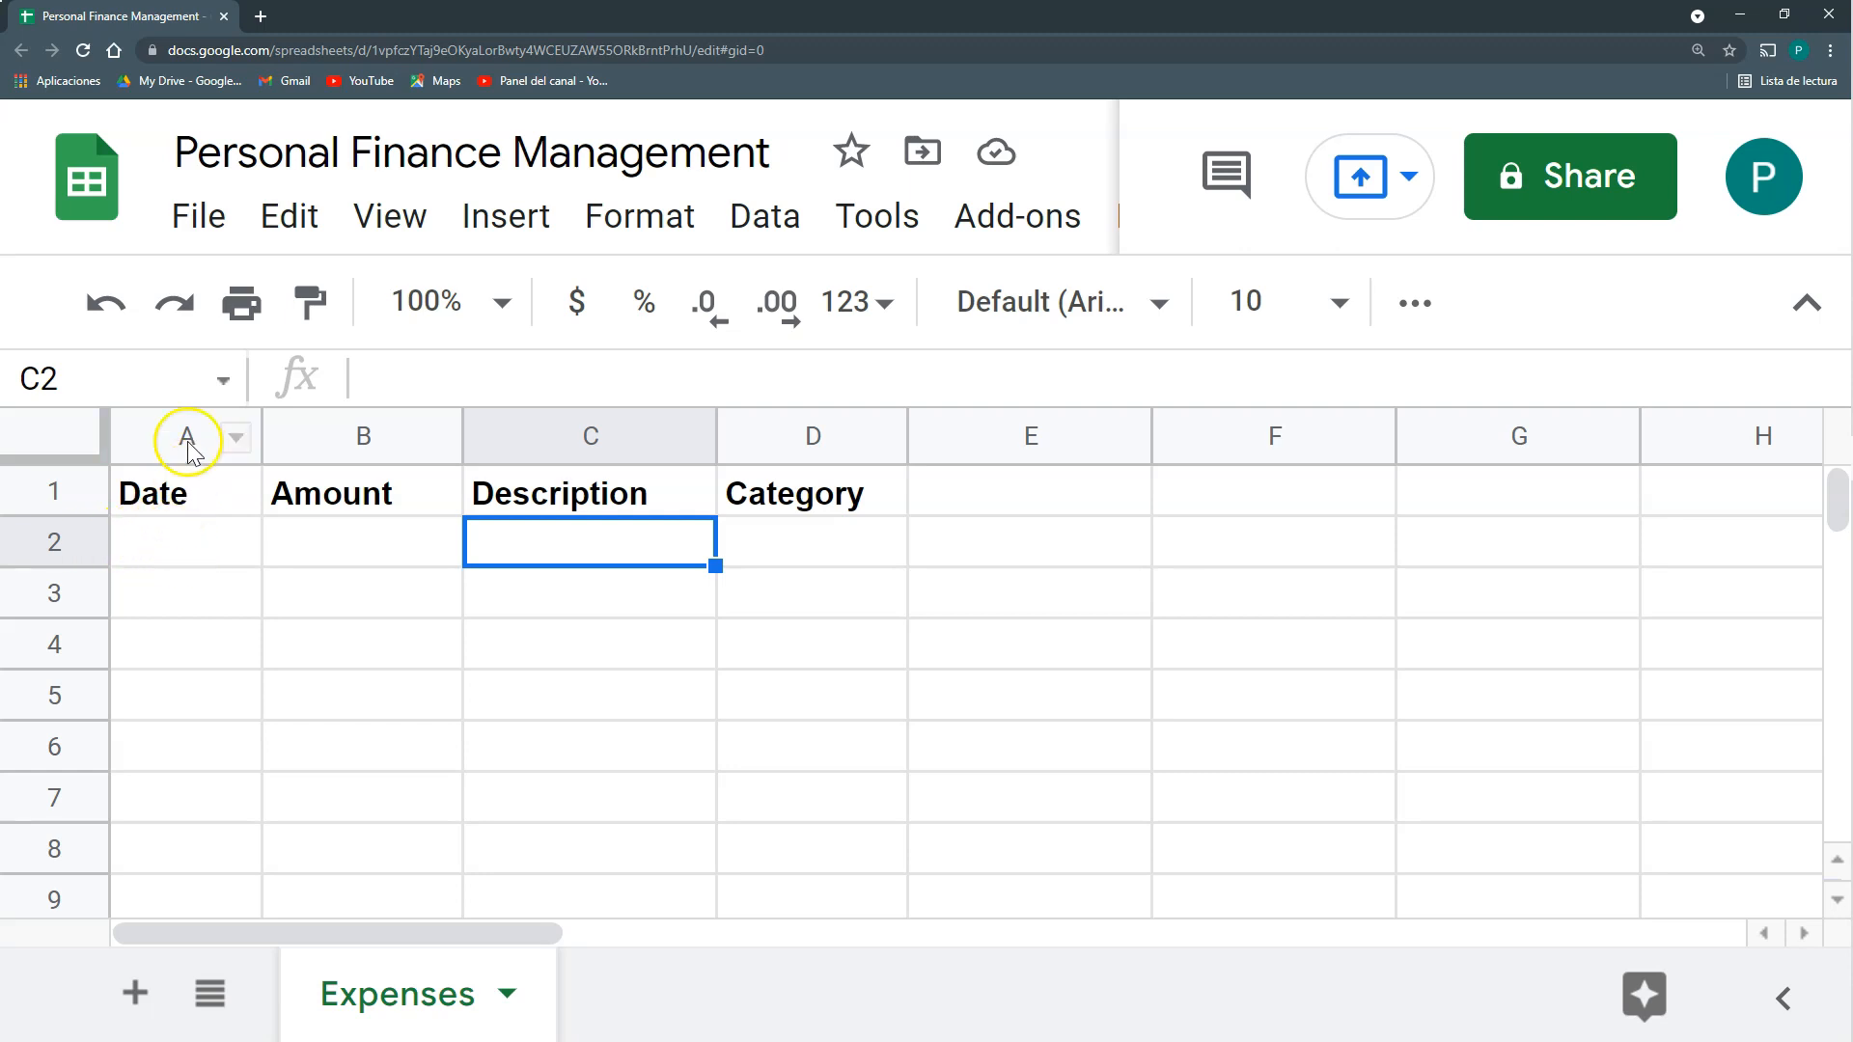
Add data validation to the Date column cells A2:A1000 that requires a valid date.
click(212, 552)
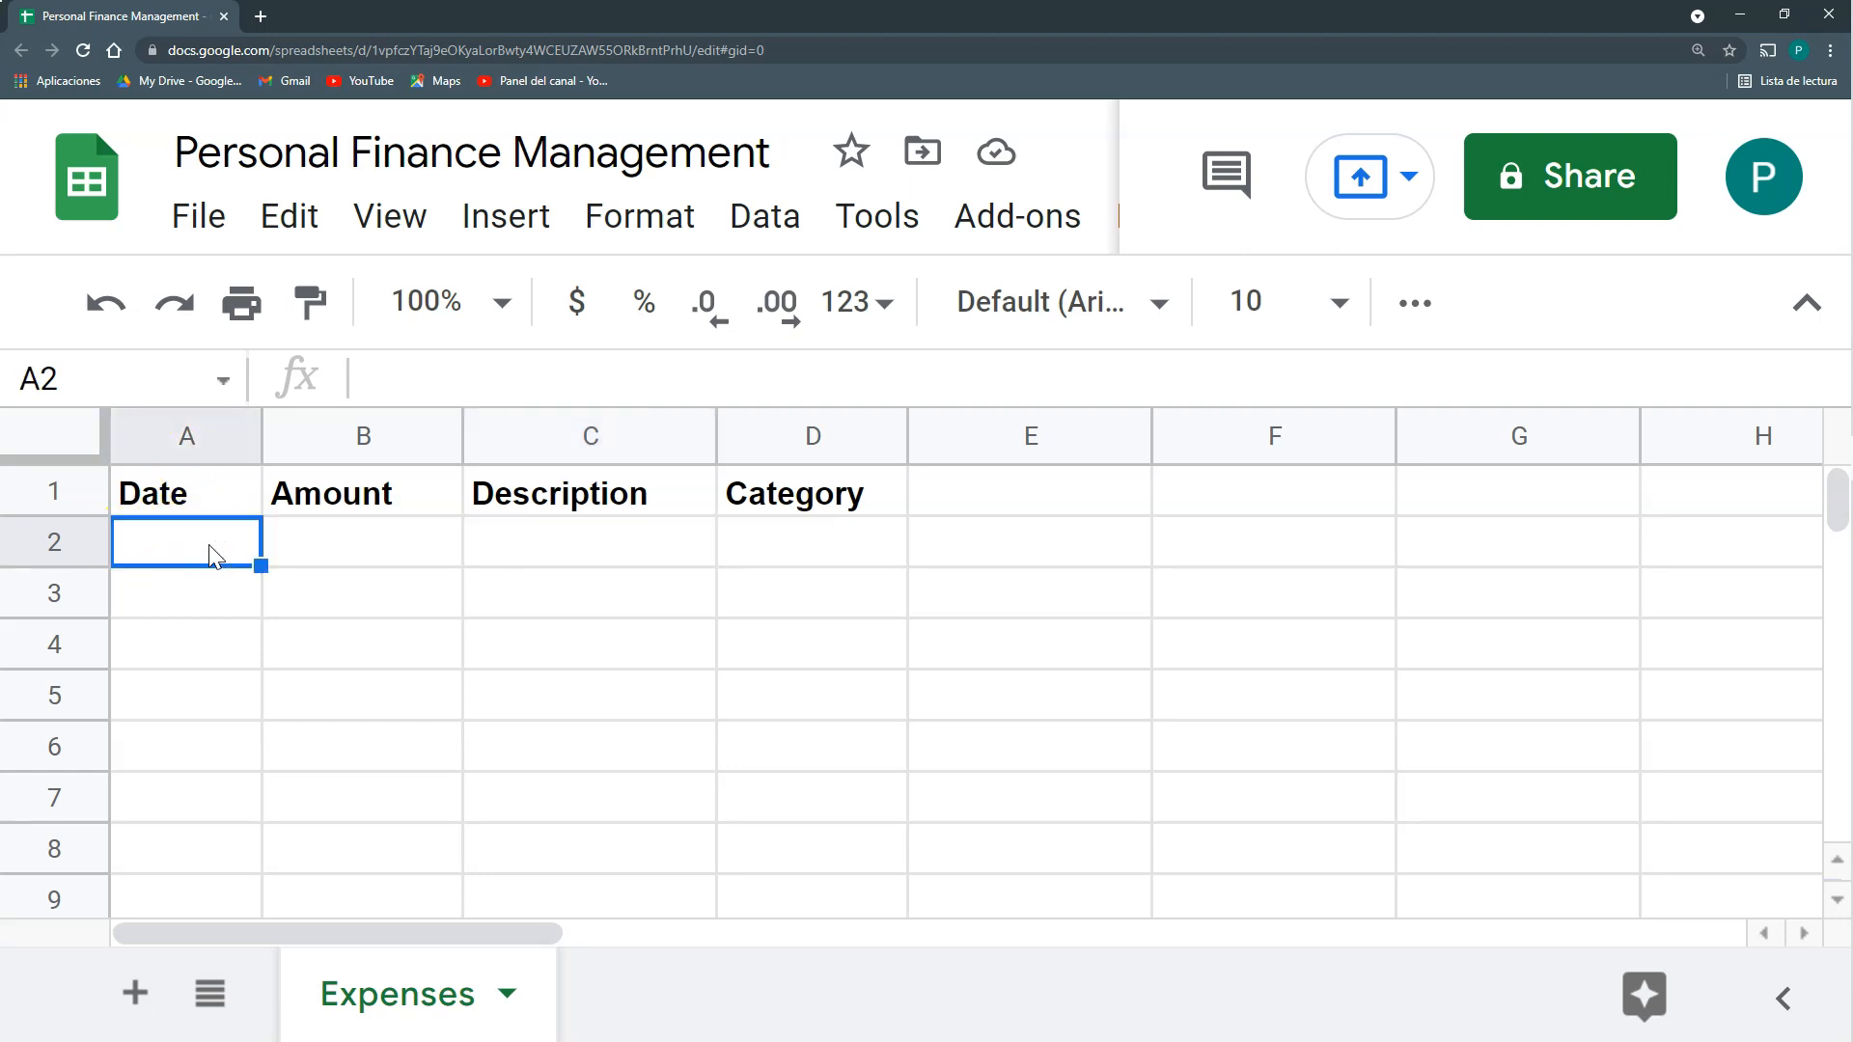
drag(215, 546, 753, 541)
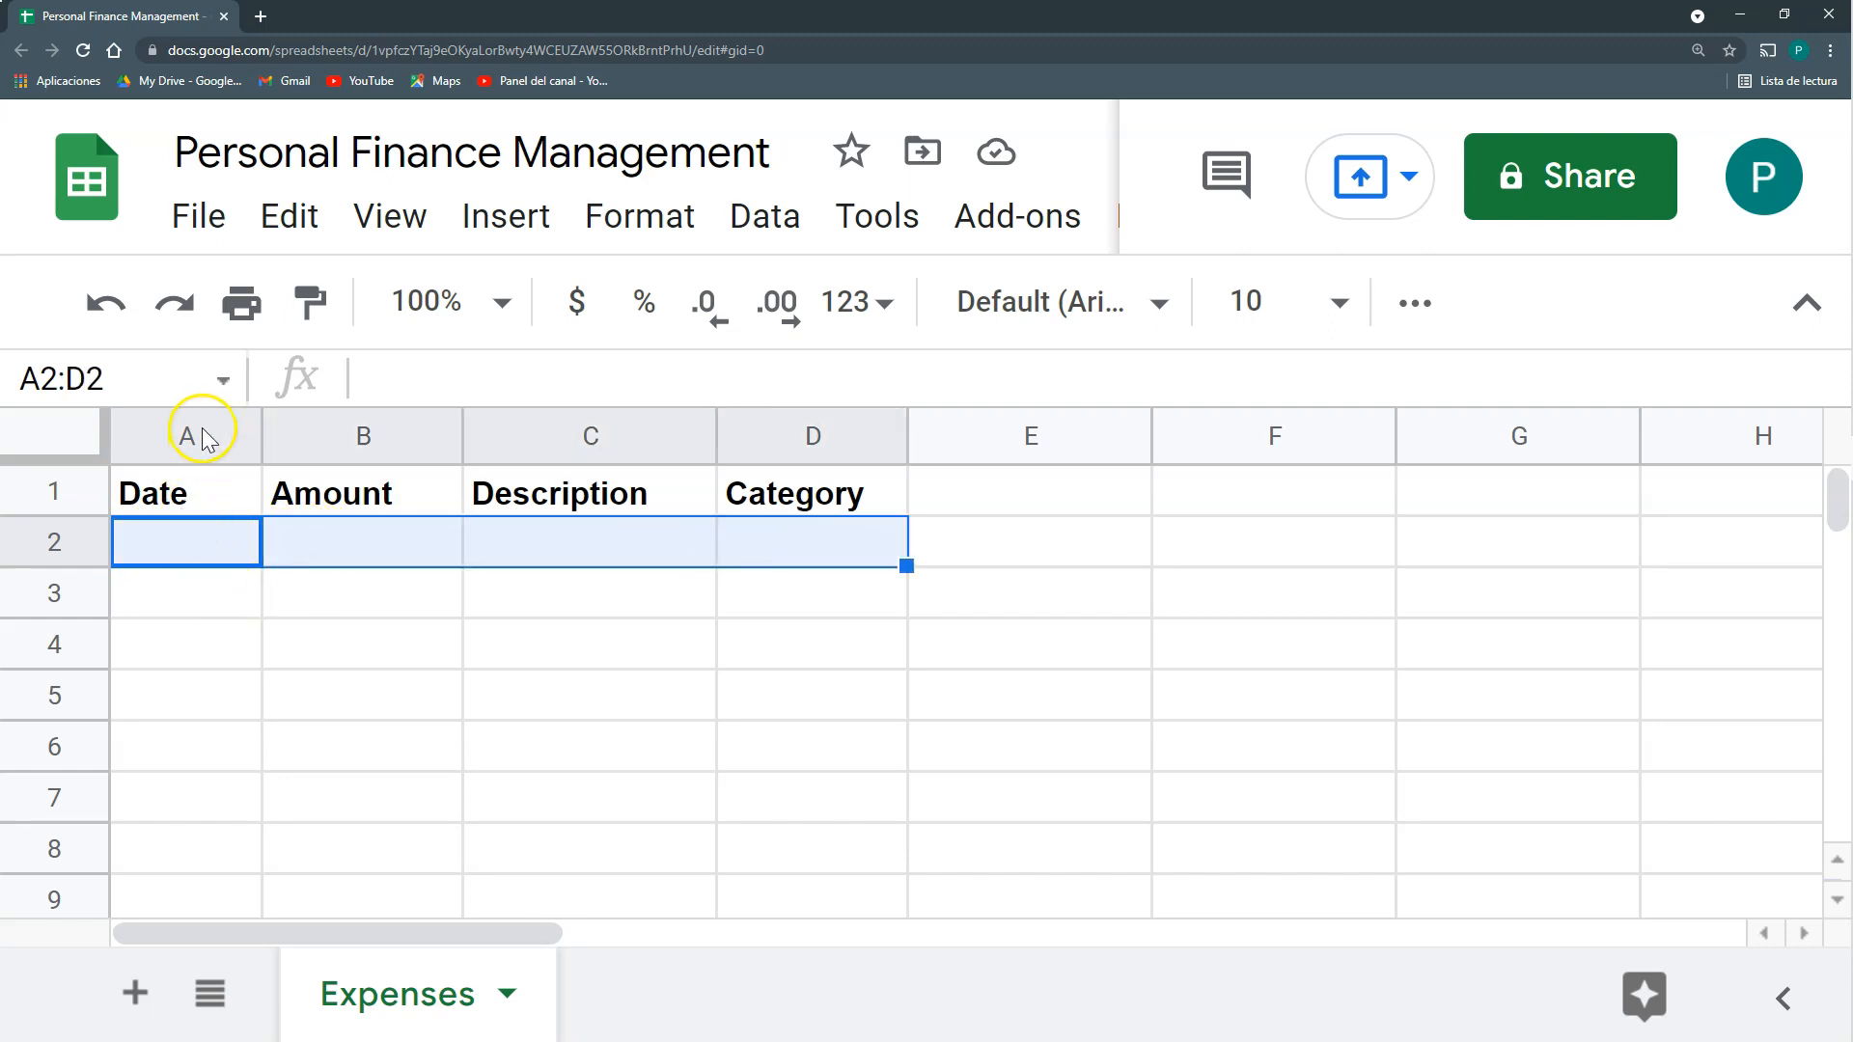
click(225, 562)
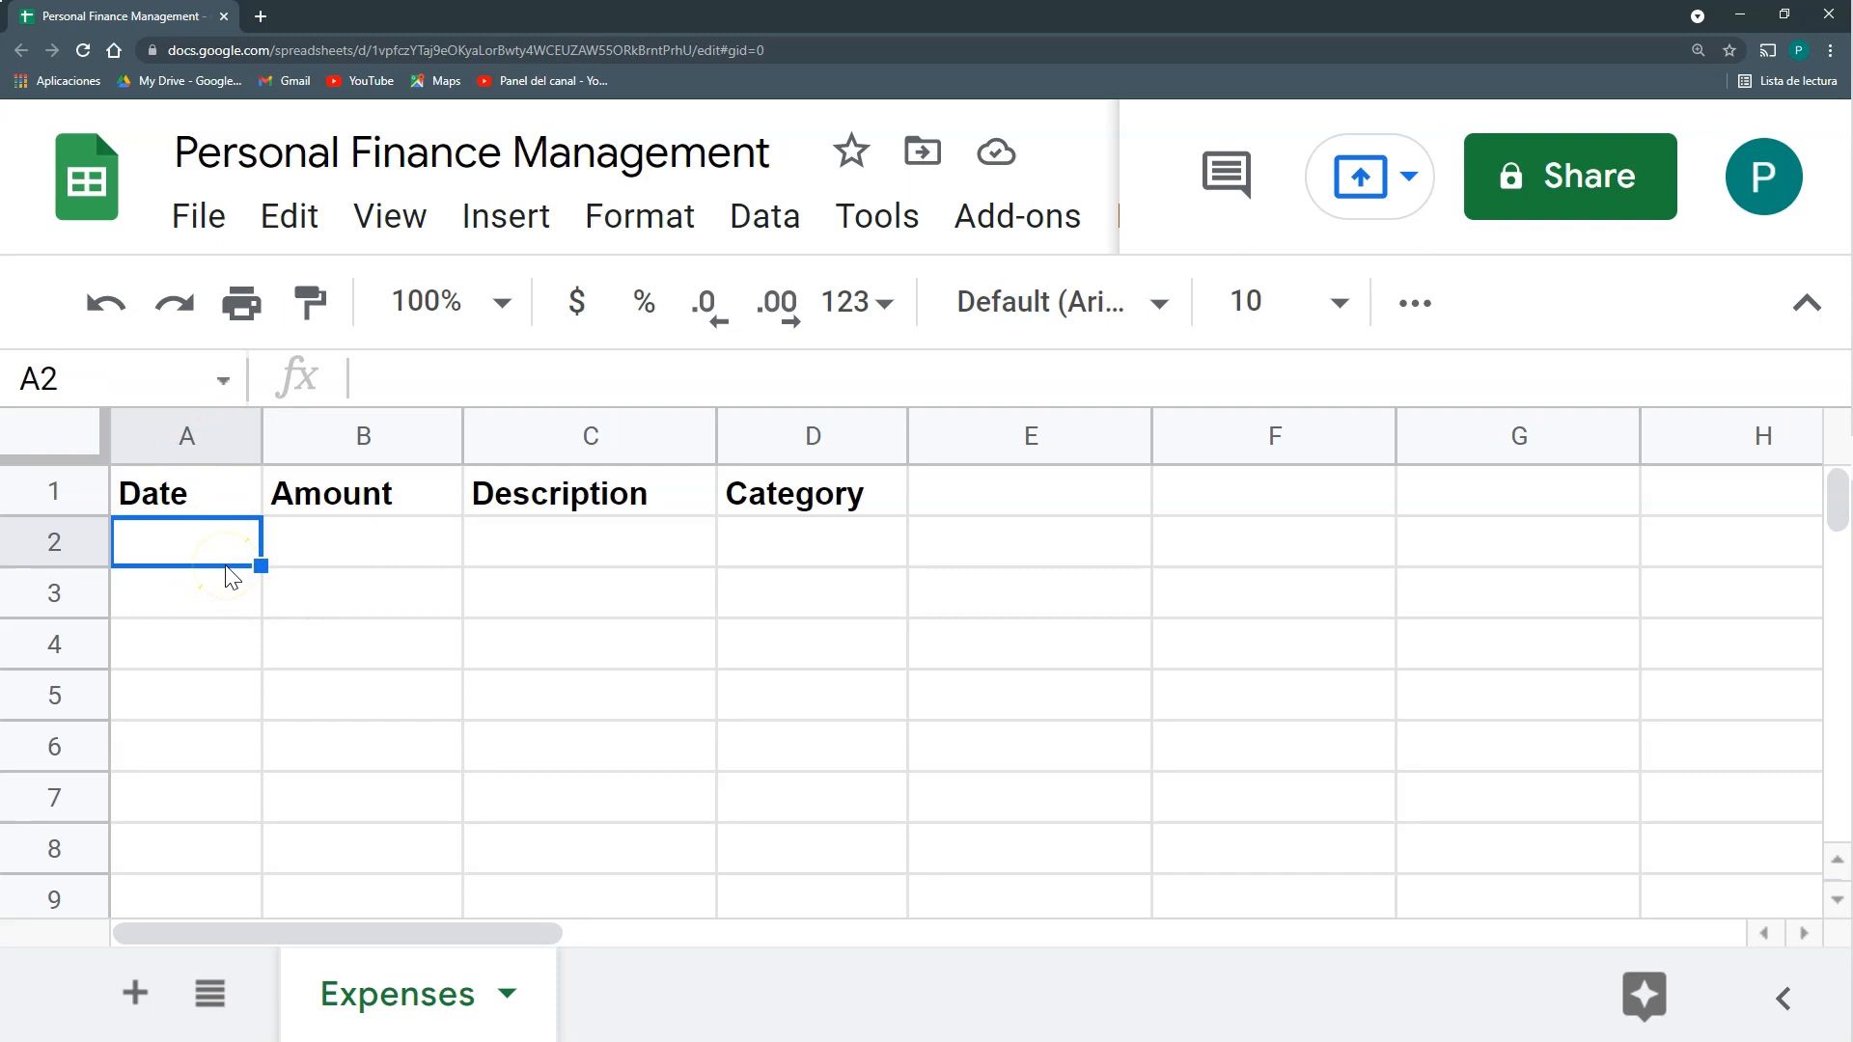
key(ctrl+shift+Down)
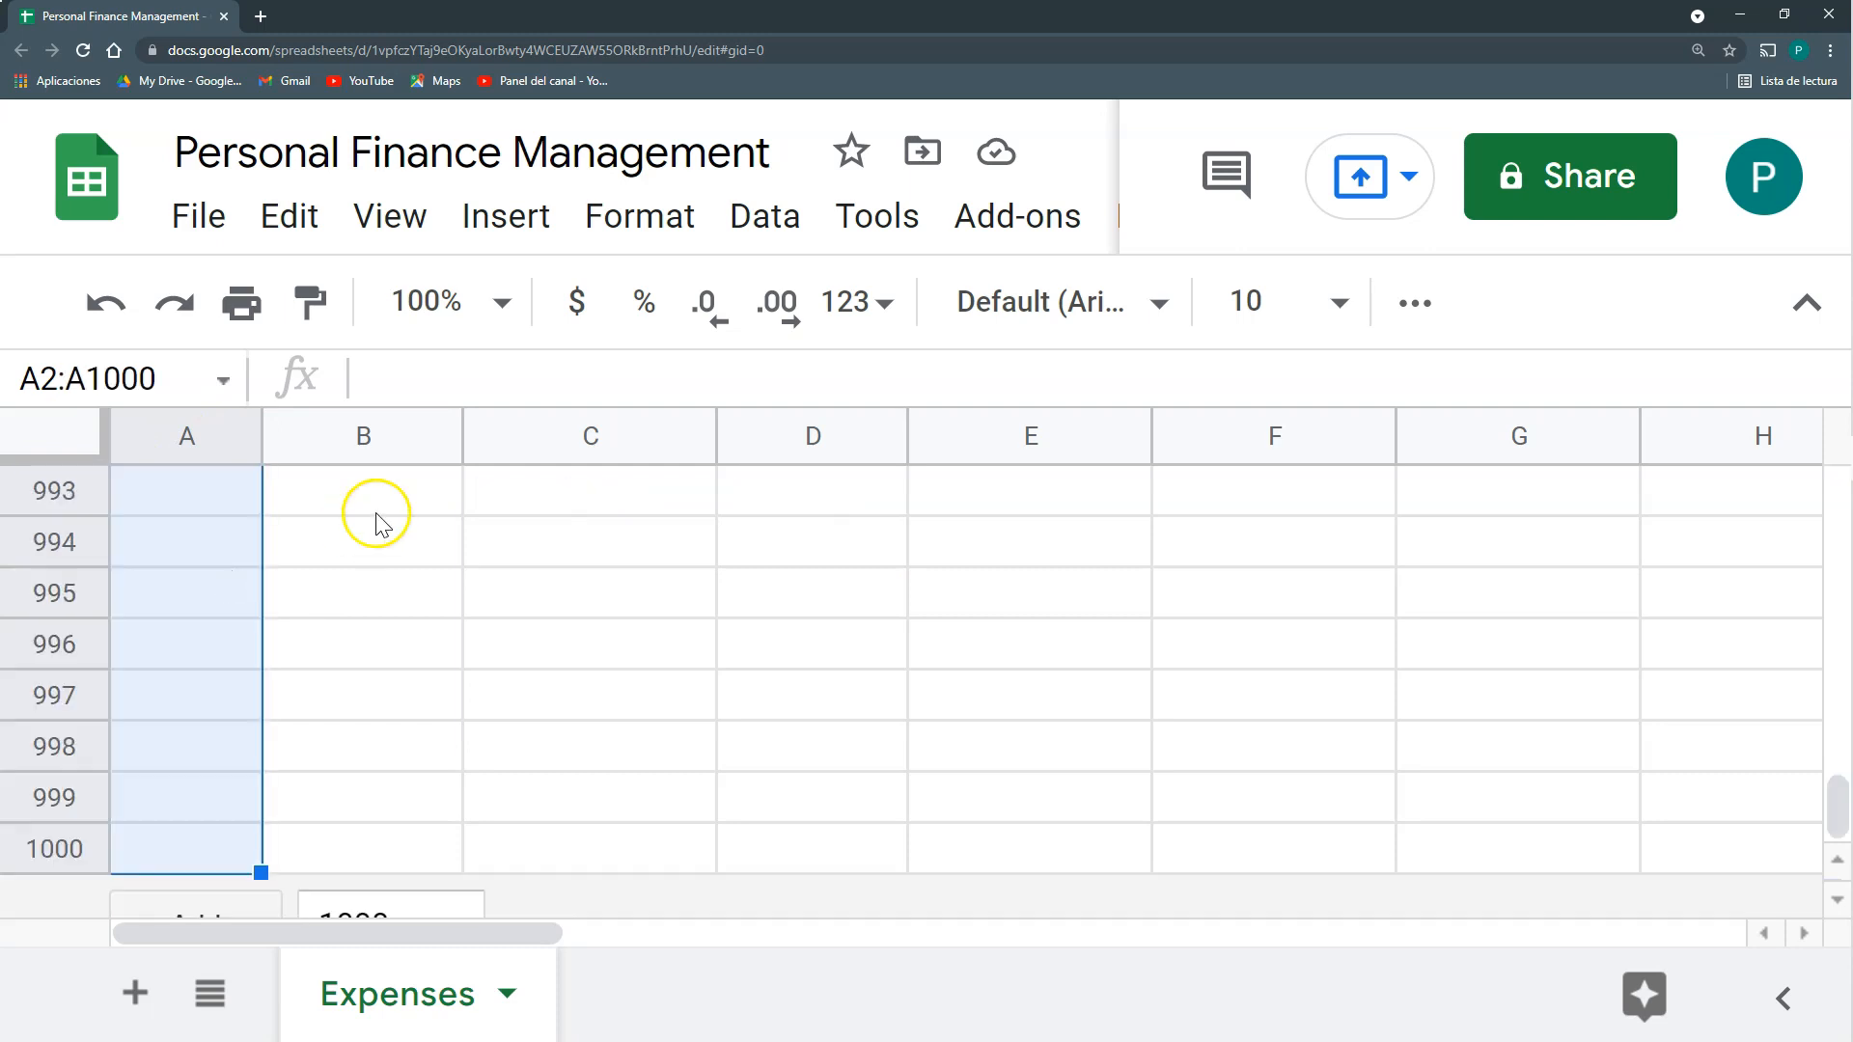
click(750, 222)
scroll(989, 888, down, 2)
click(970, 830)
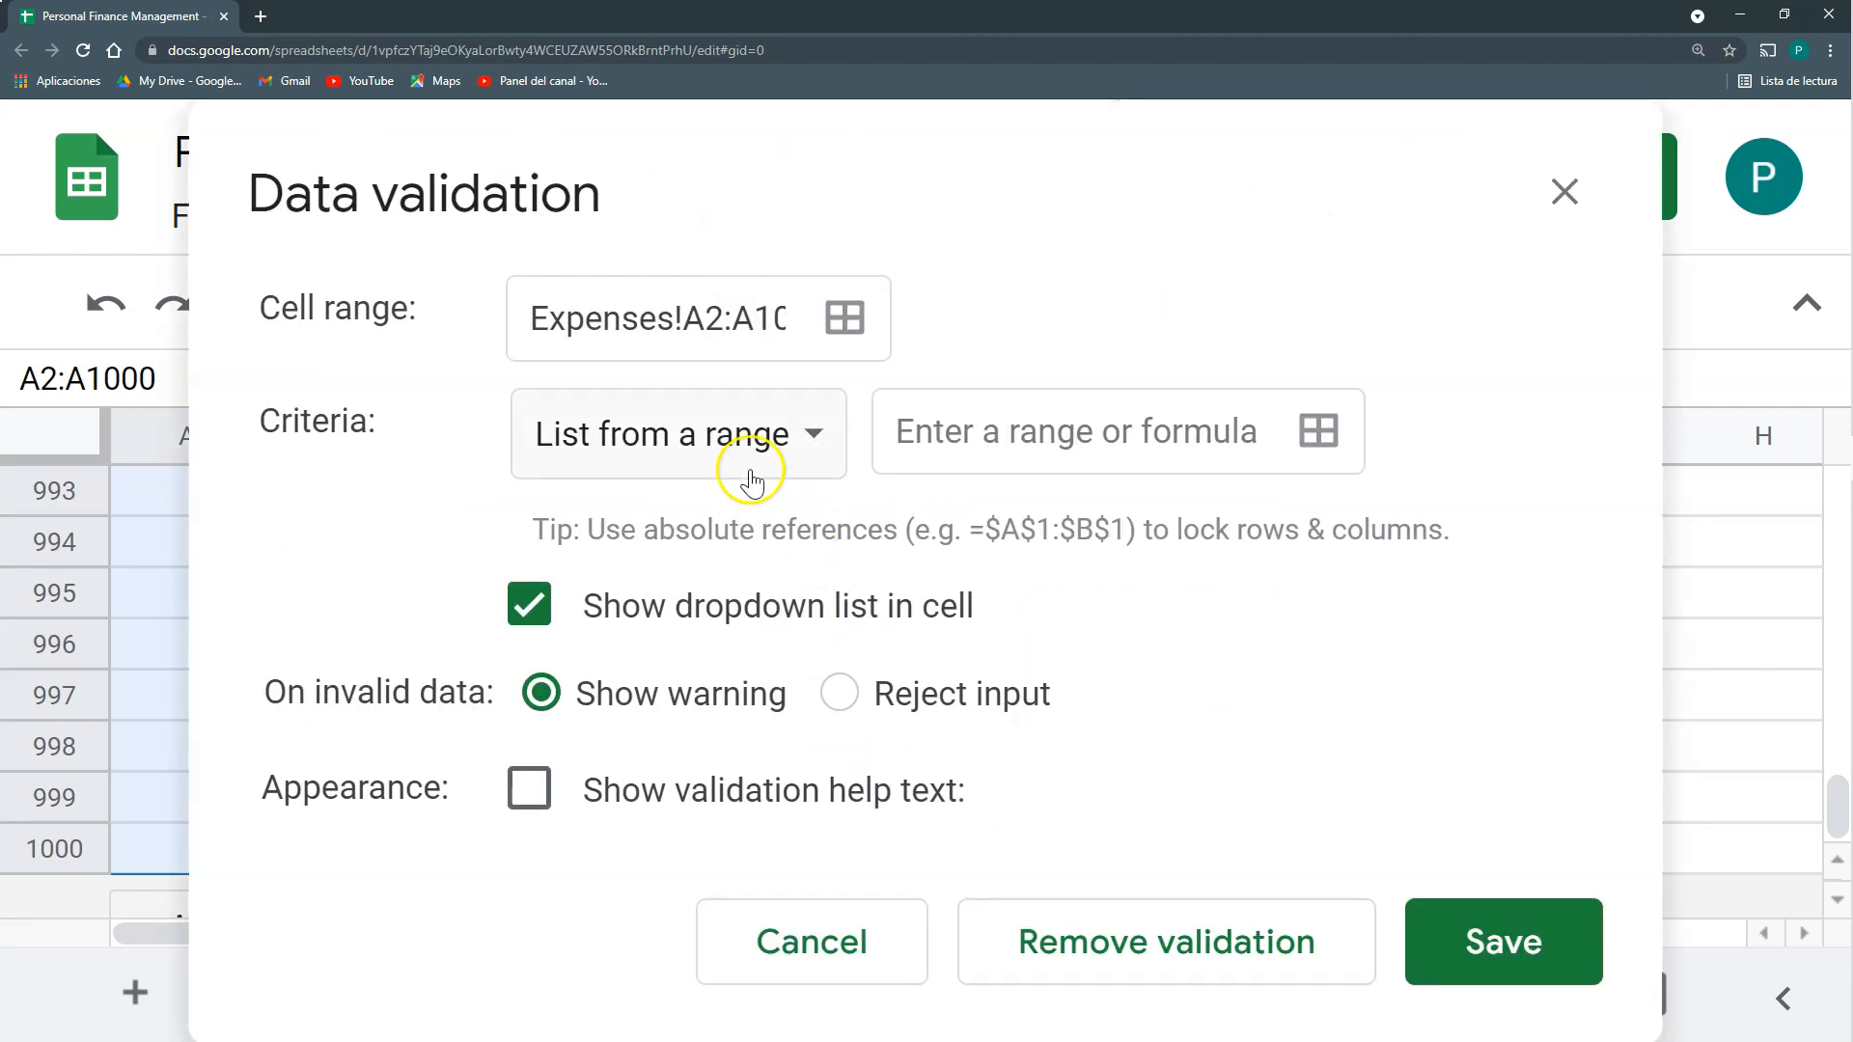
click(746, 450)
click(749, 743)
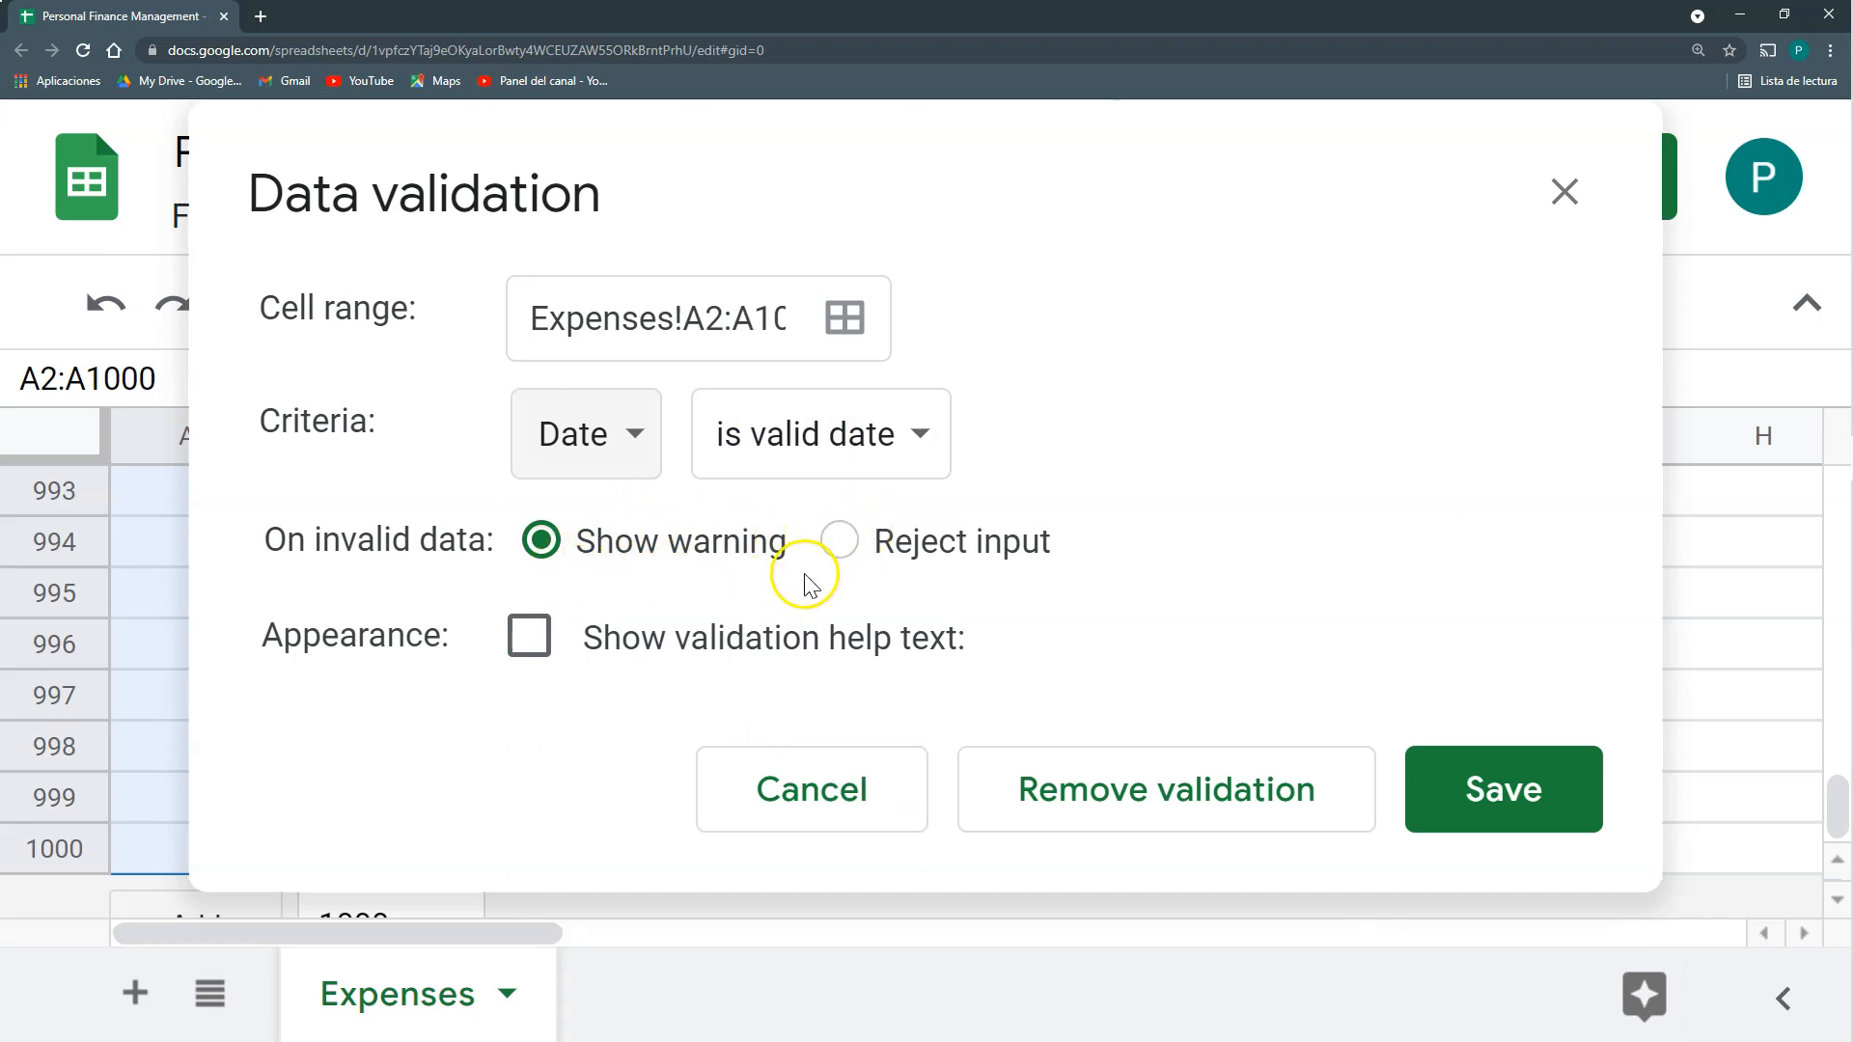
click(1459, 782)
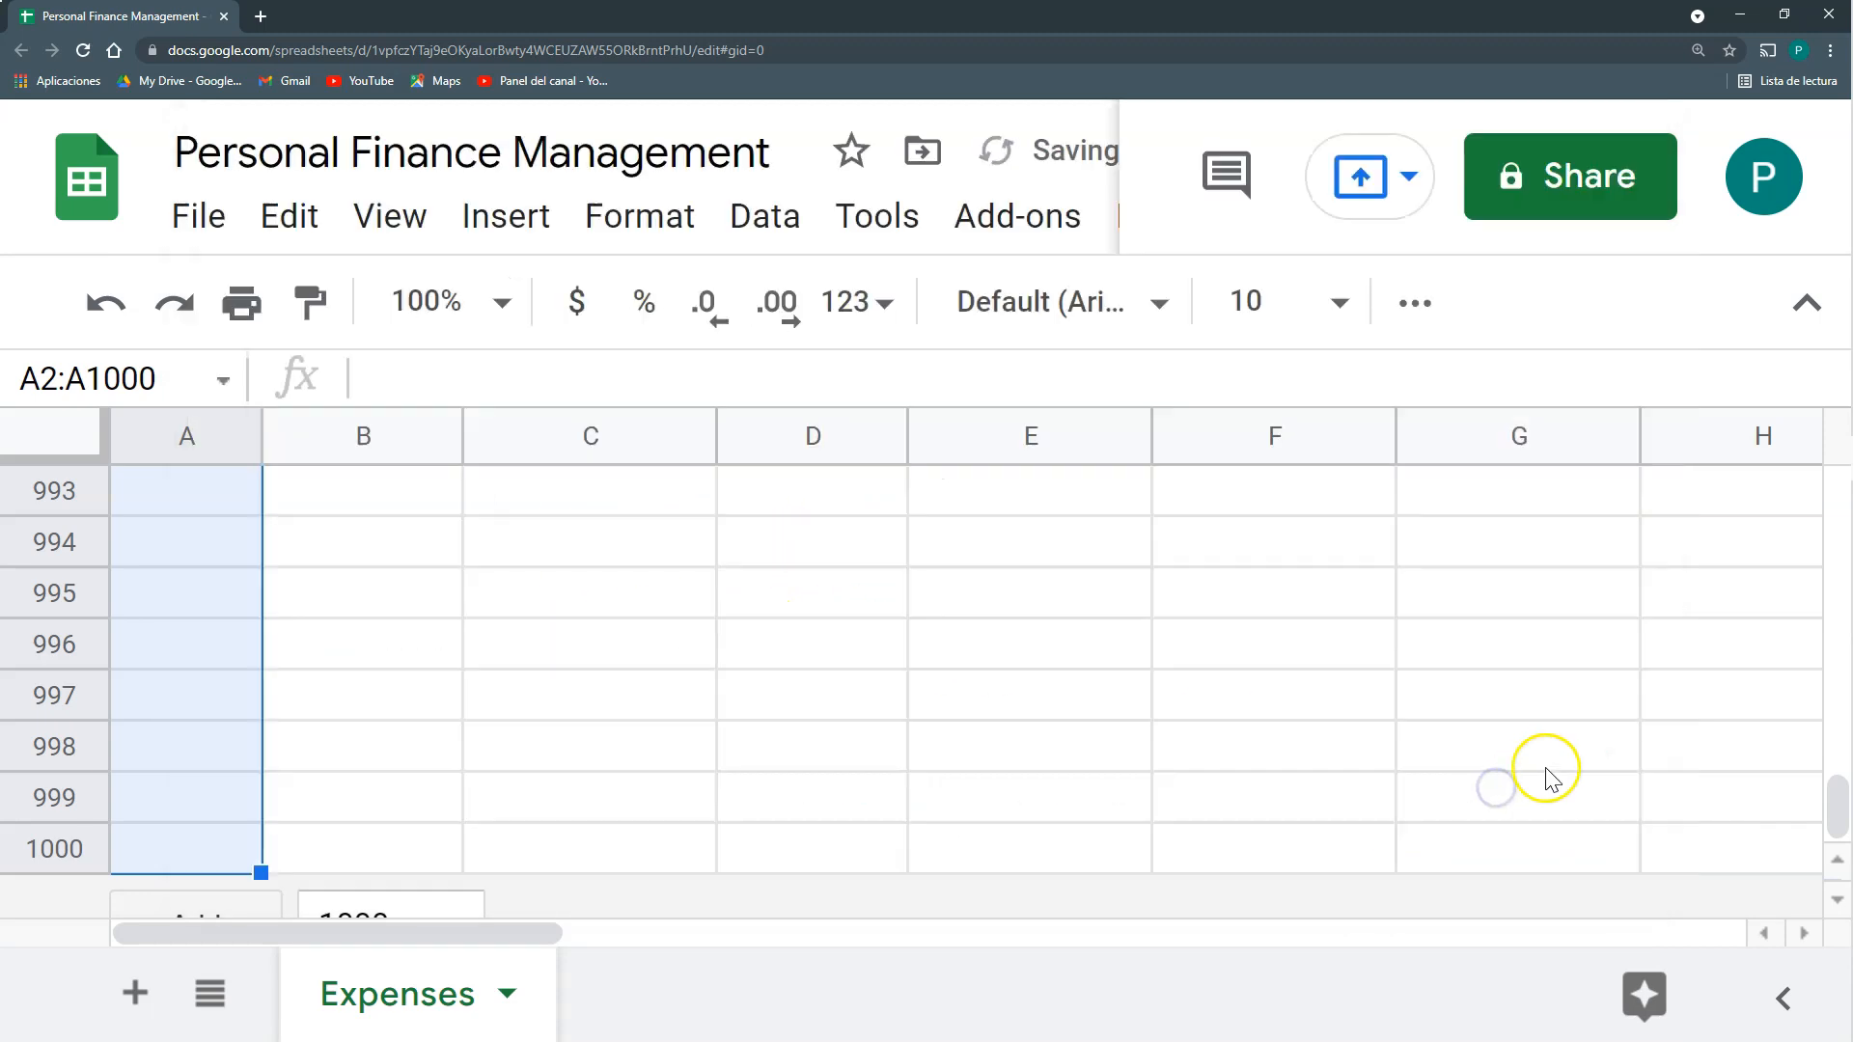
Check the date picker in cell A2 and close it without choosing a date.
drag(1843, 811, 1837, 494)
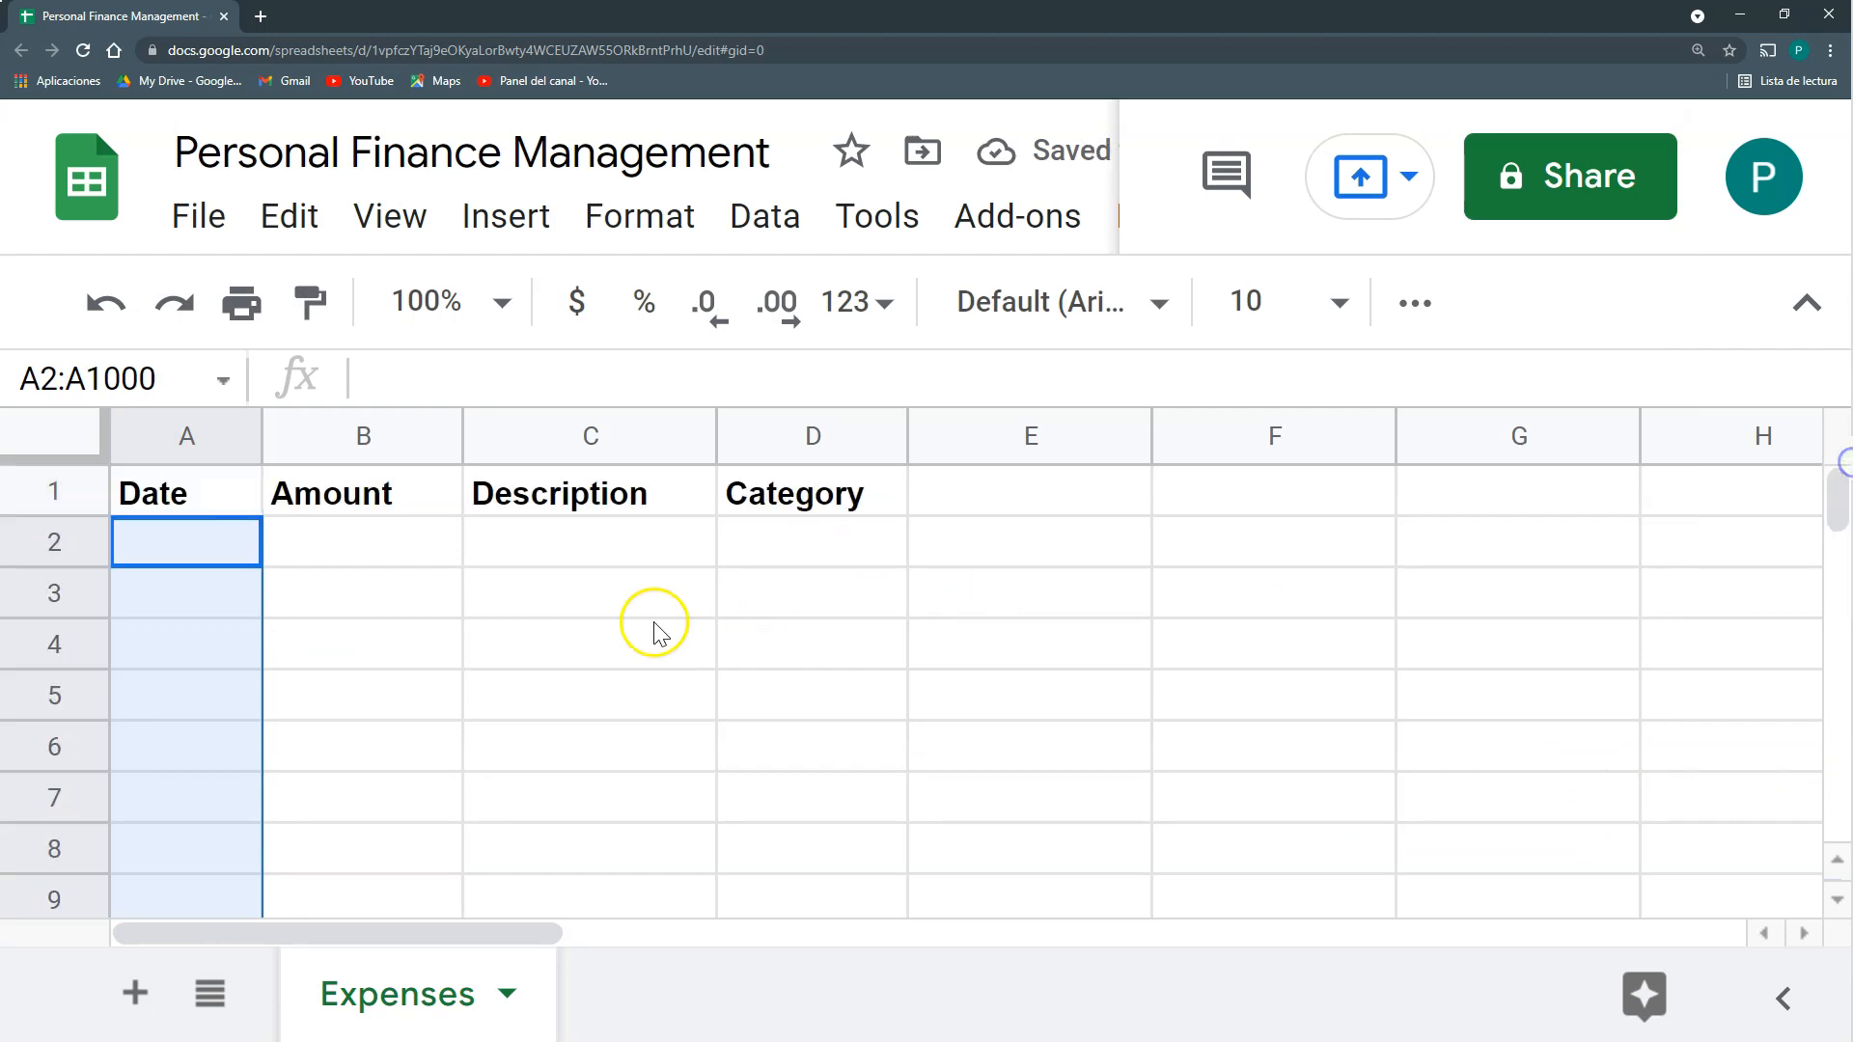
click(342, 633)
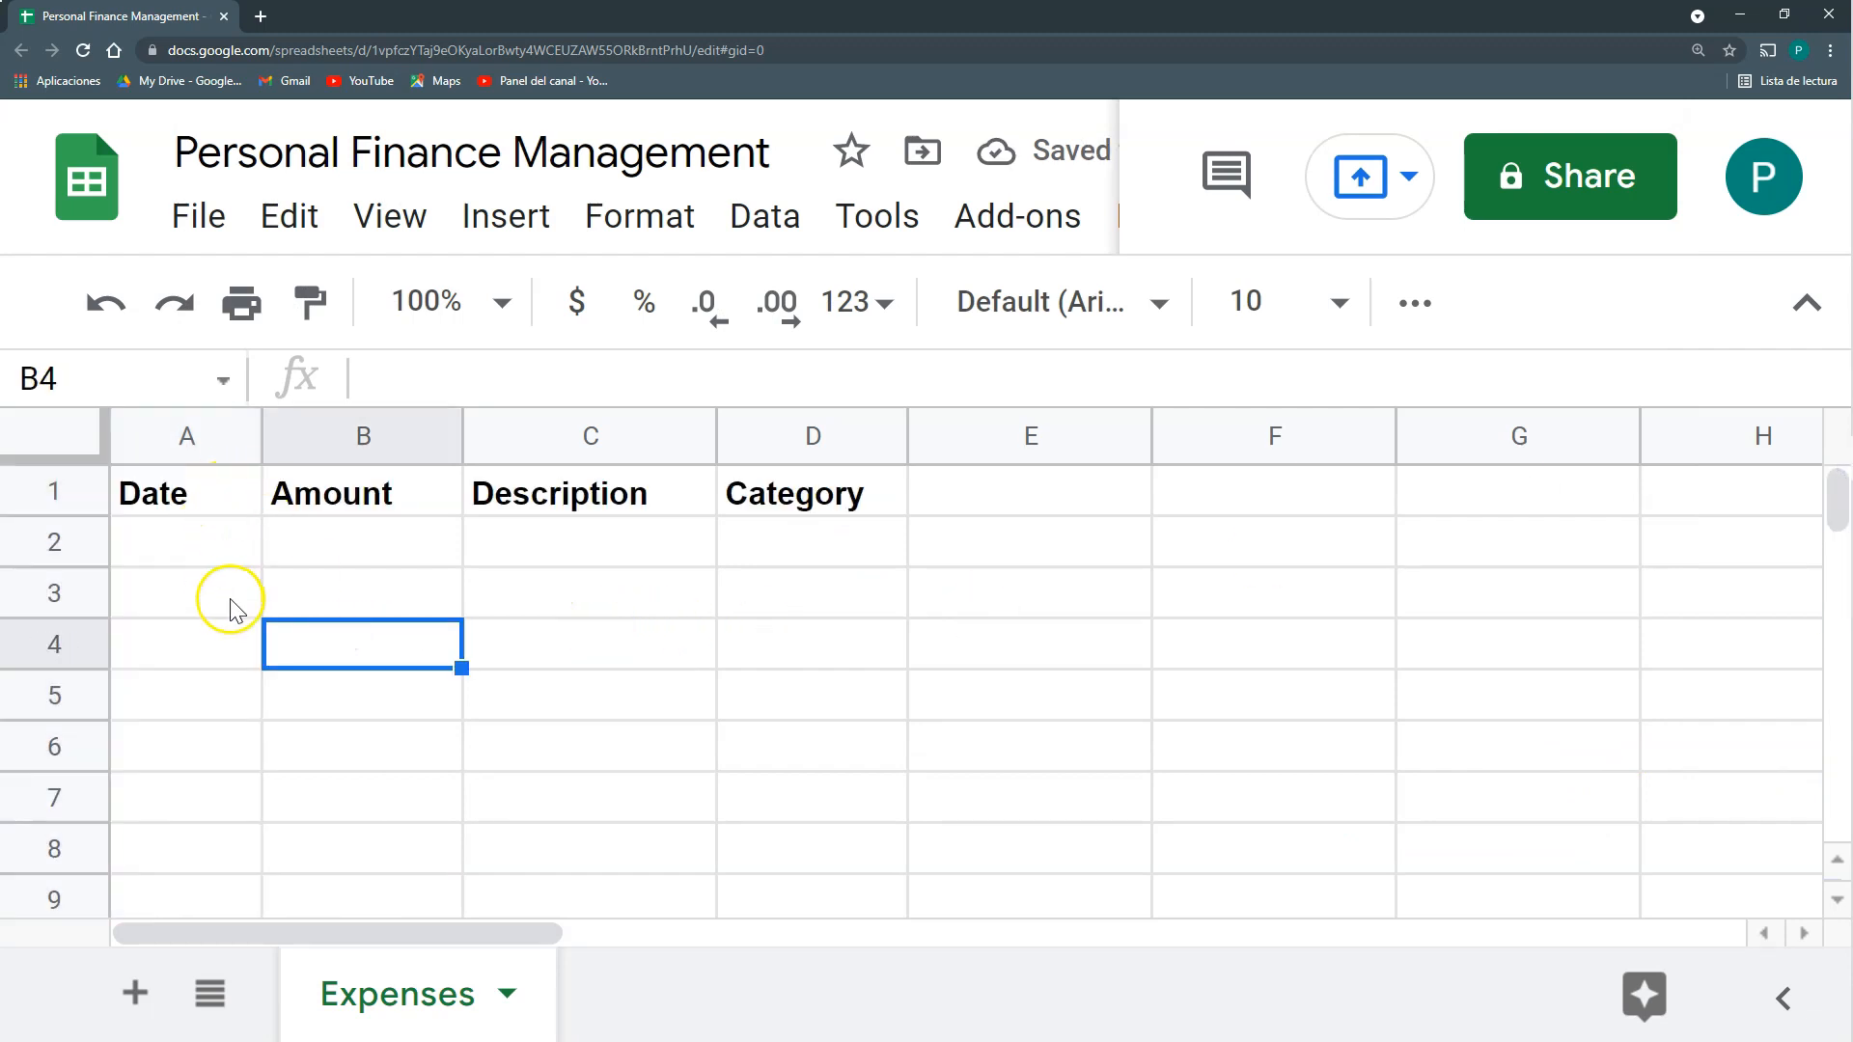
click(229, 562)
double_click(229, 563)
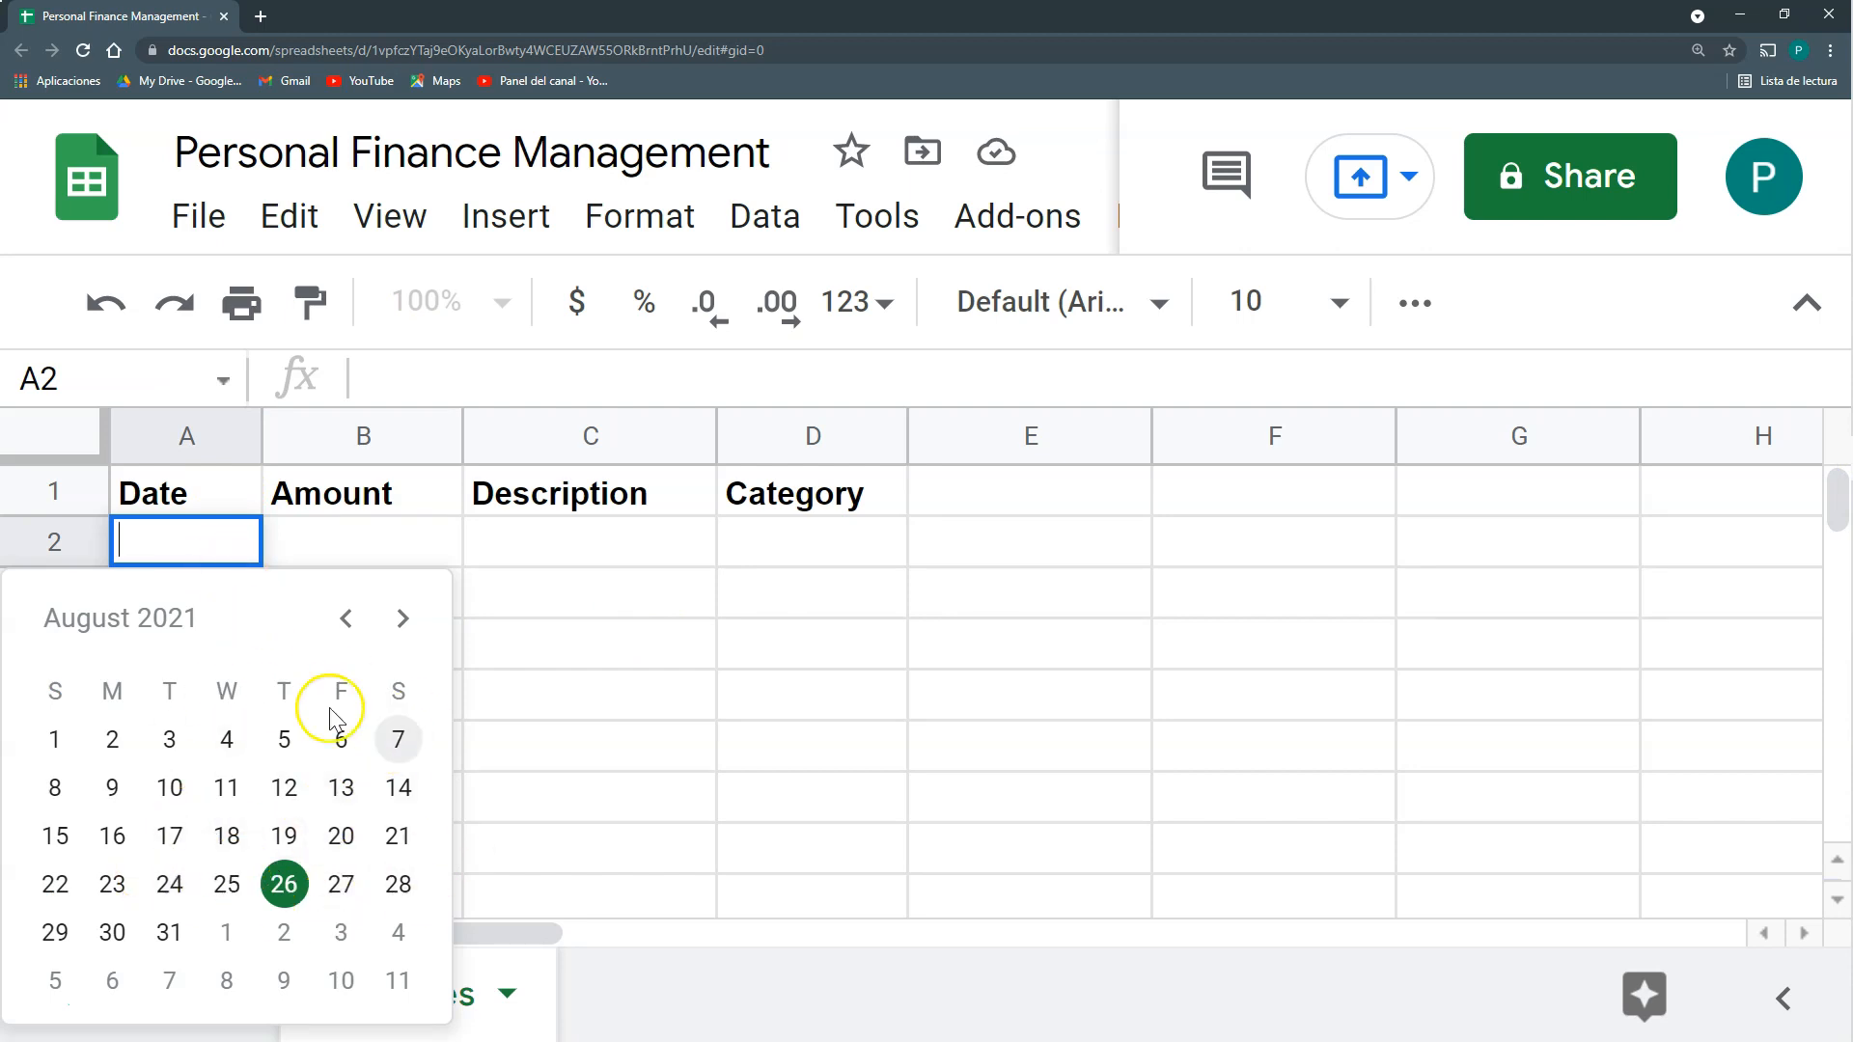
click(543, 592)
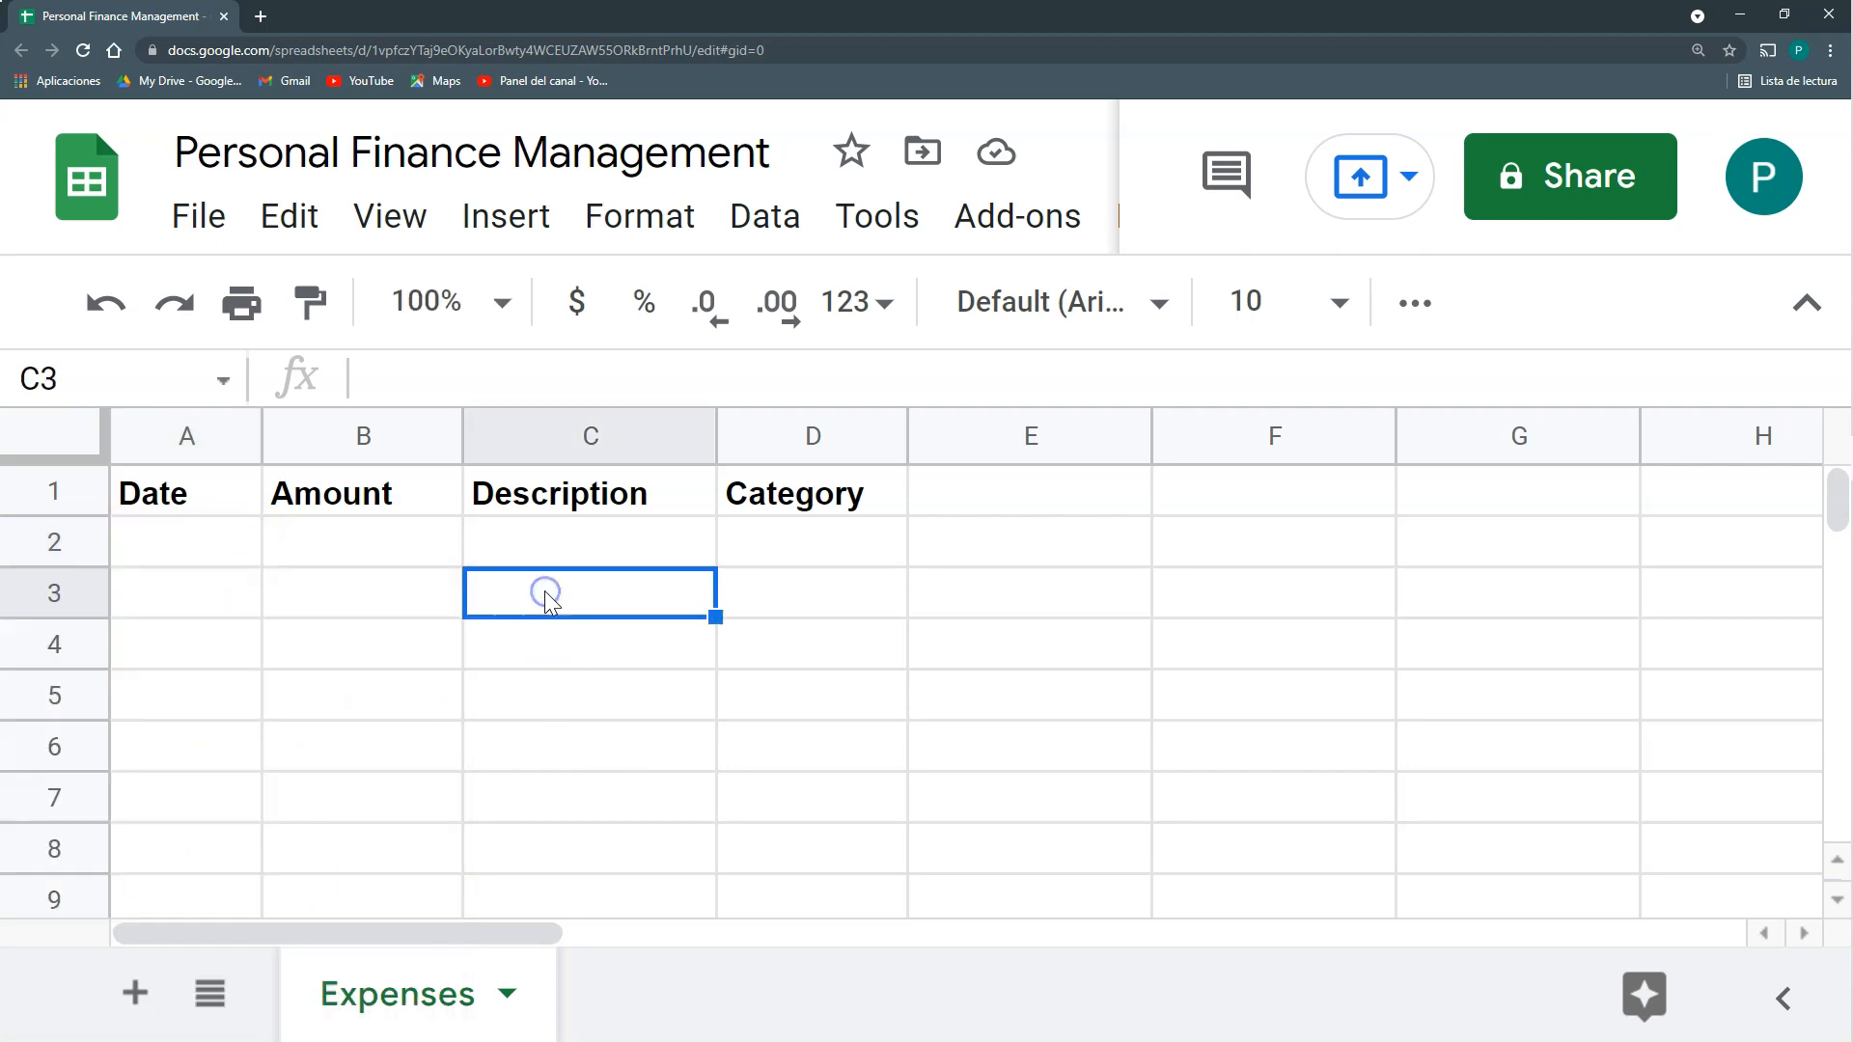
Add data validation to the Amount column cells B2:B1000 that requires a number greater than or equal to 0.
click(359, 560)
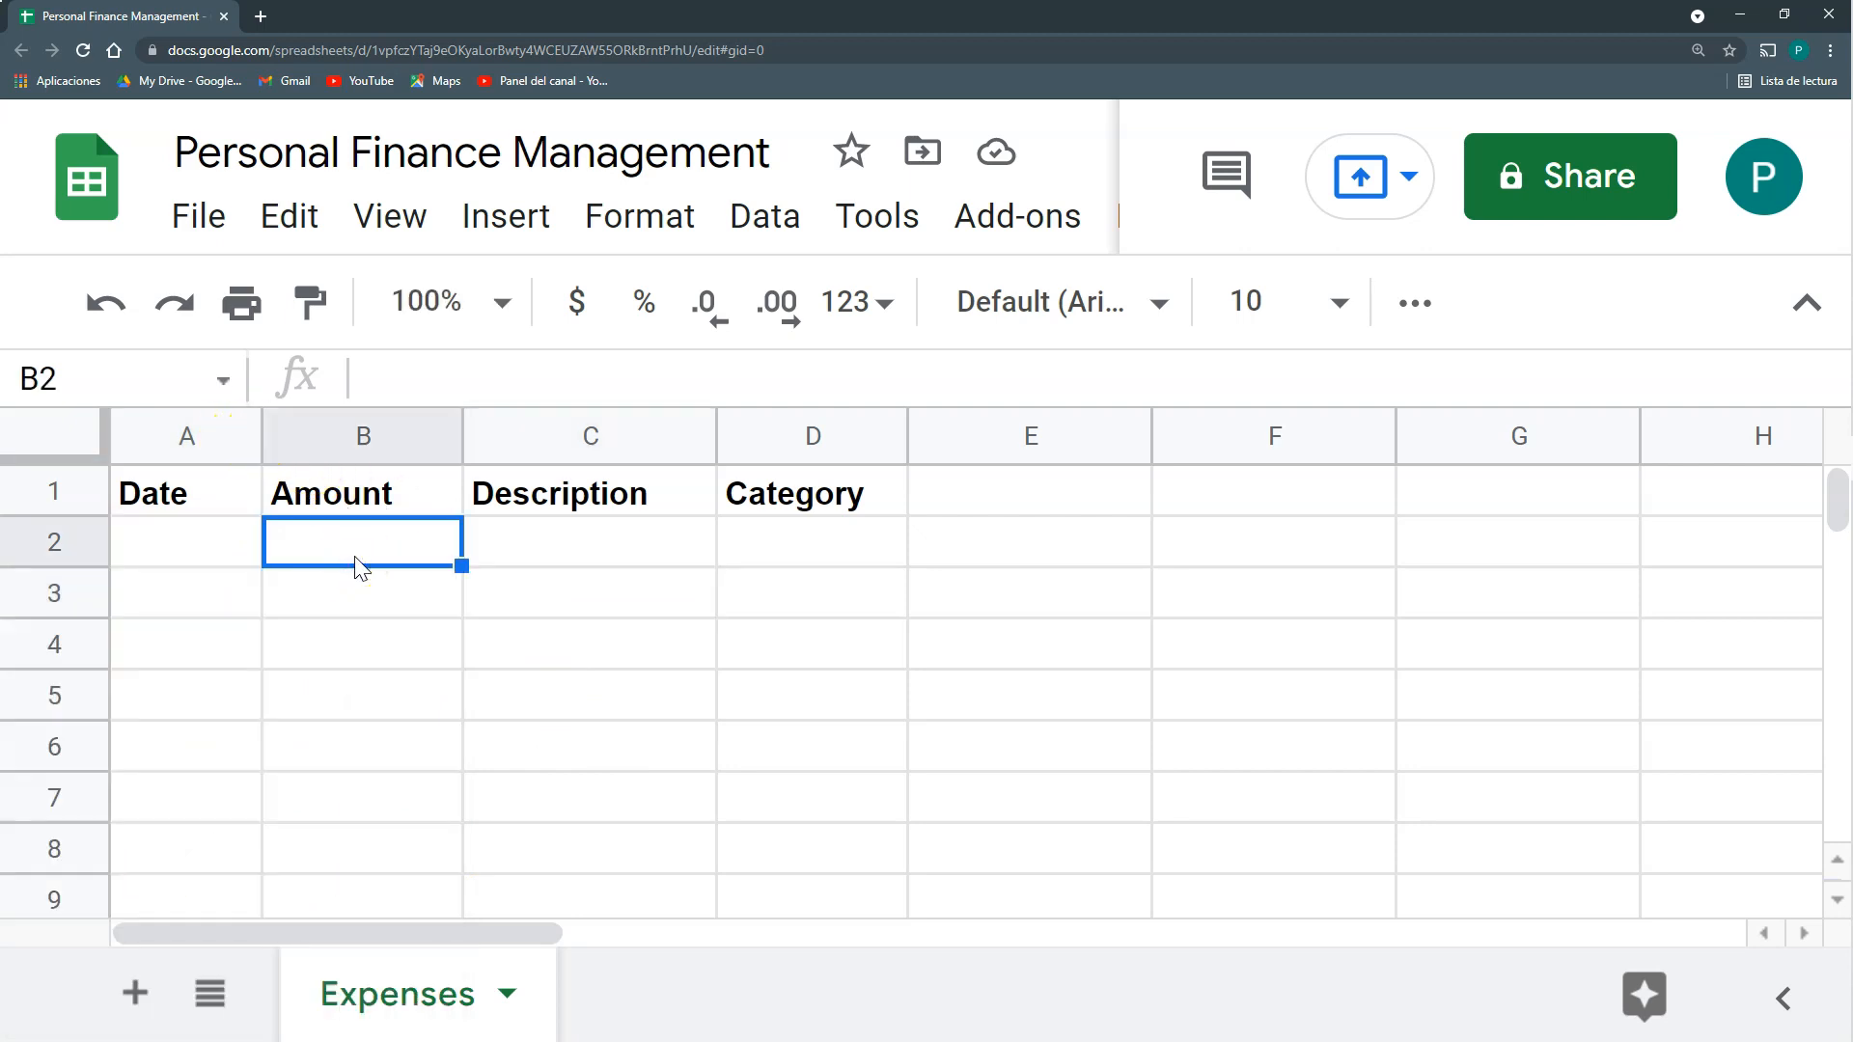
key(ctrl+shift+Down)
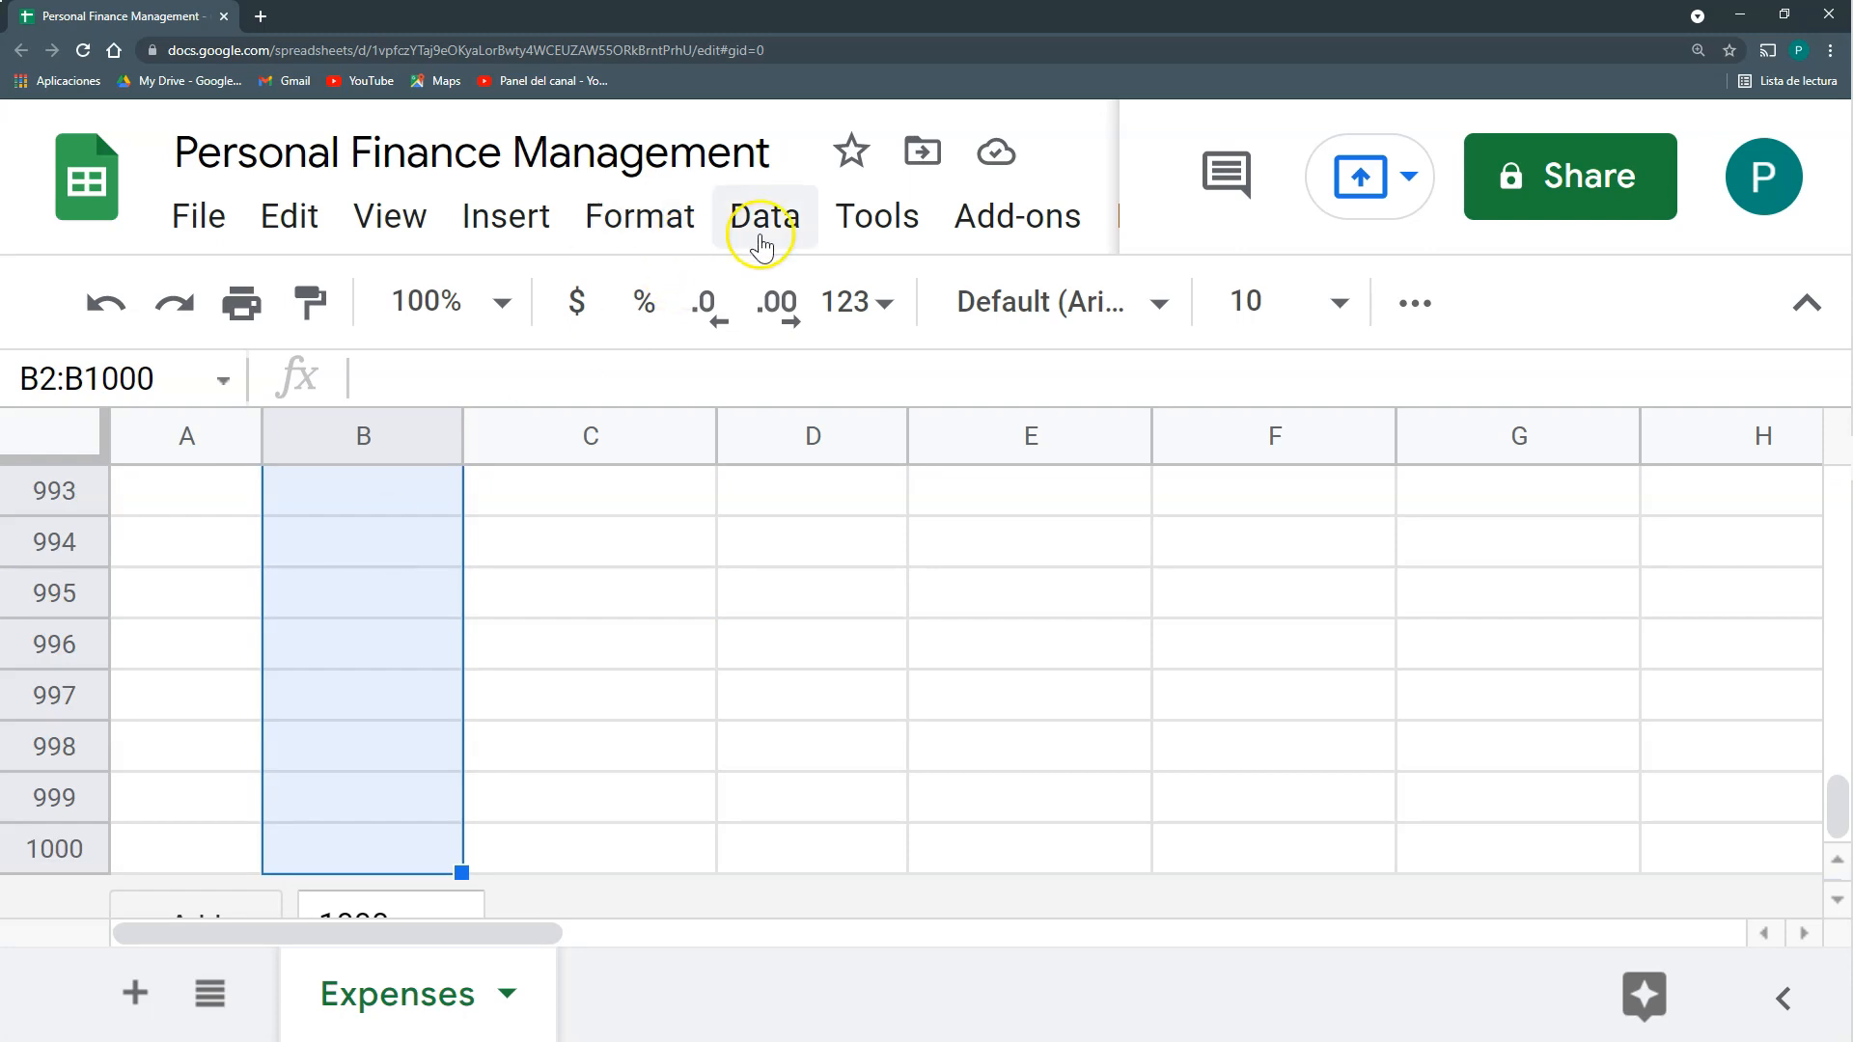
click(762, 231)
click(965, 857)
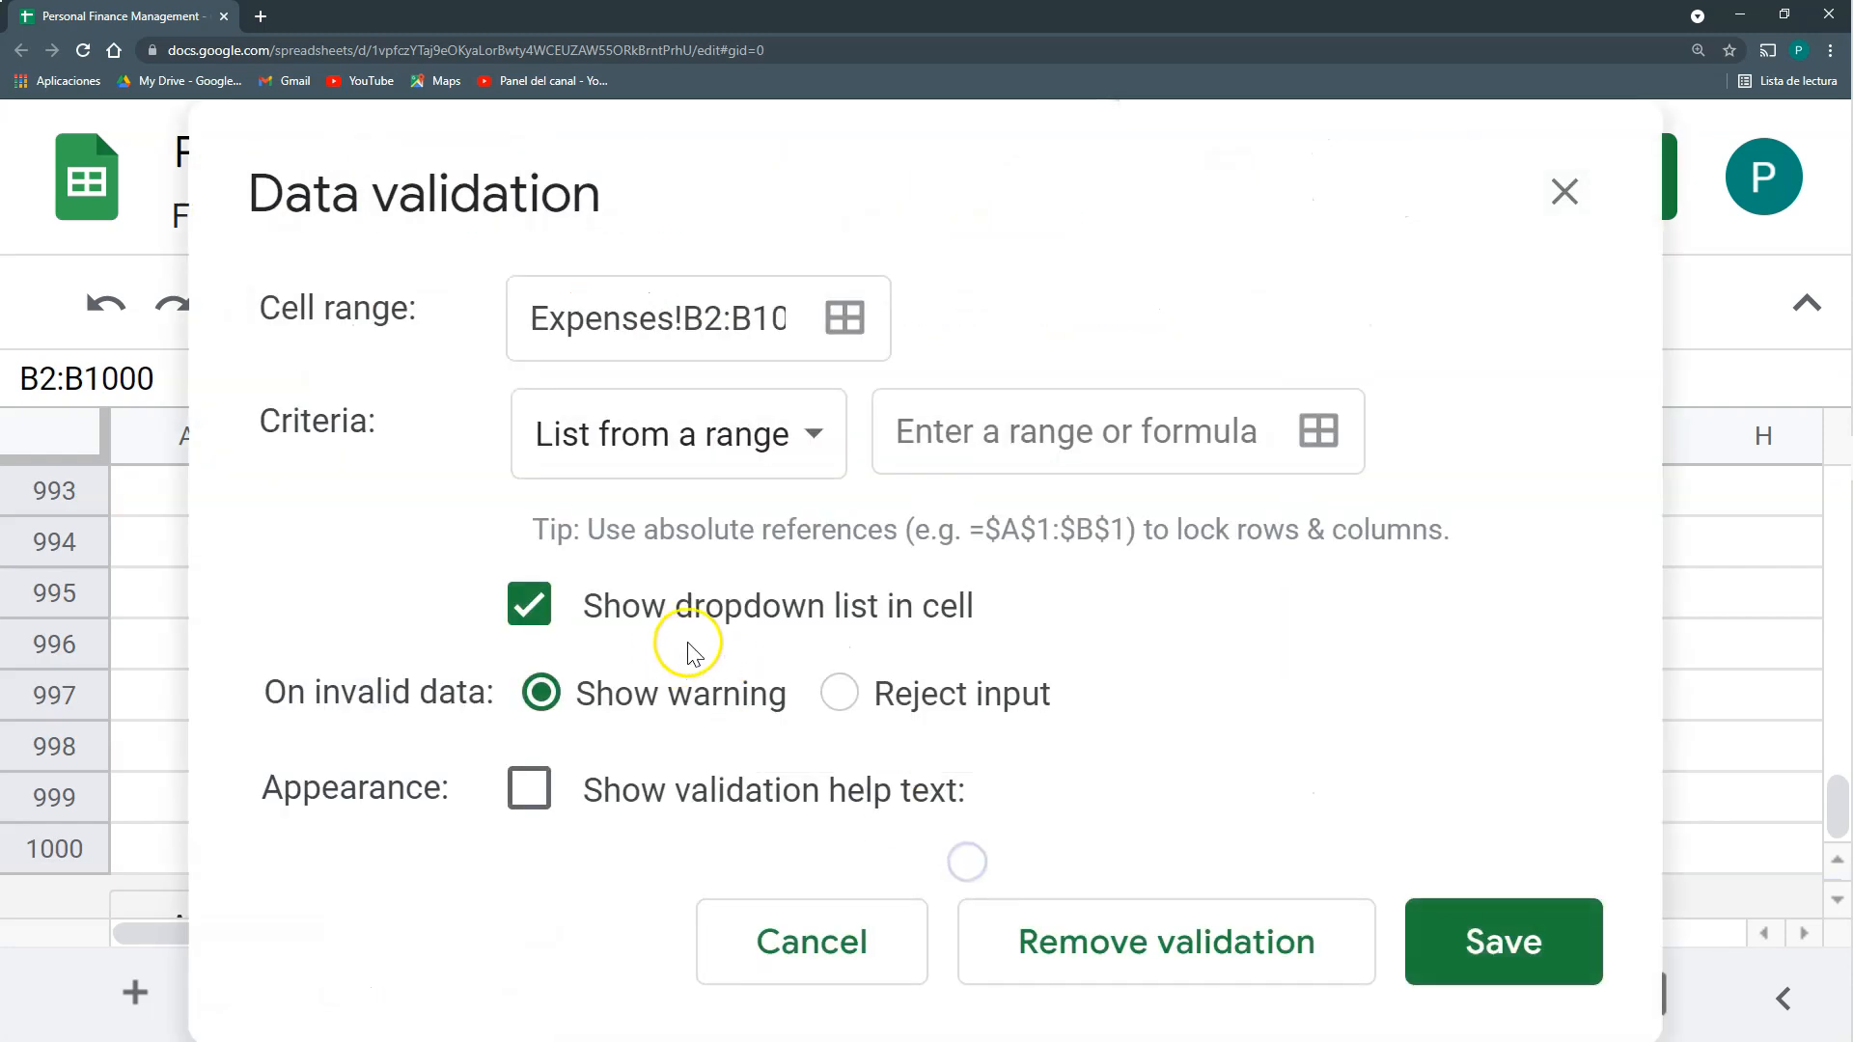
click(728, 422)
click(715, 605)
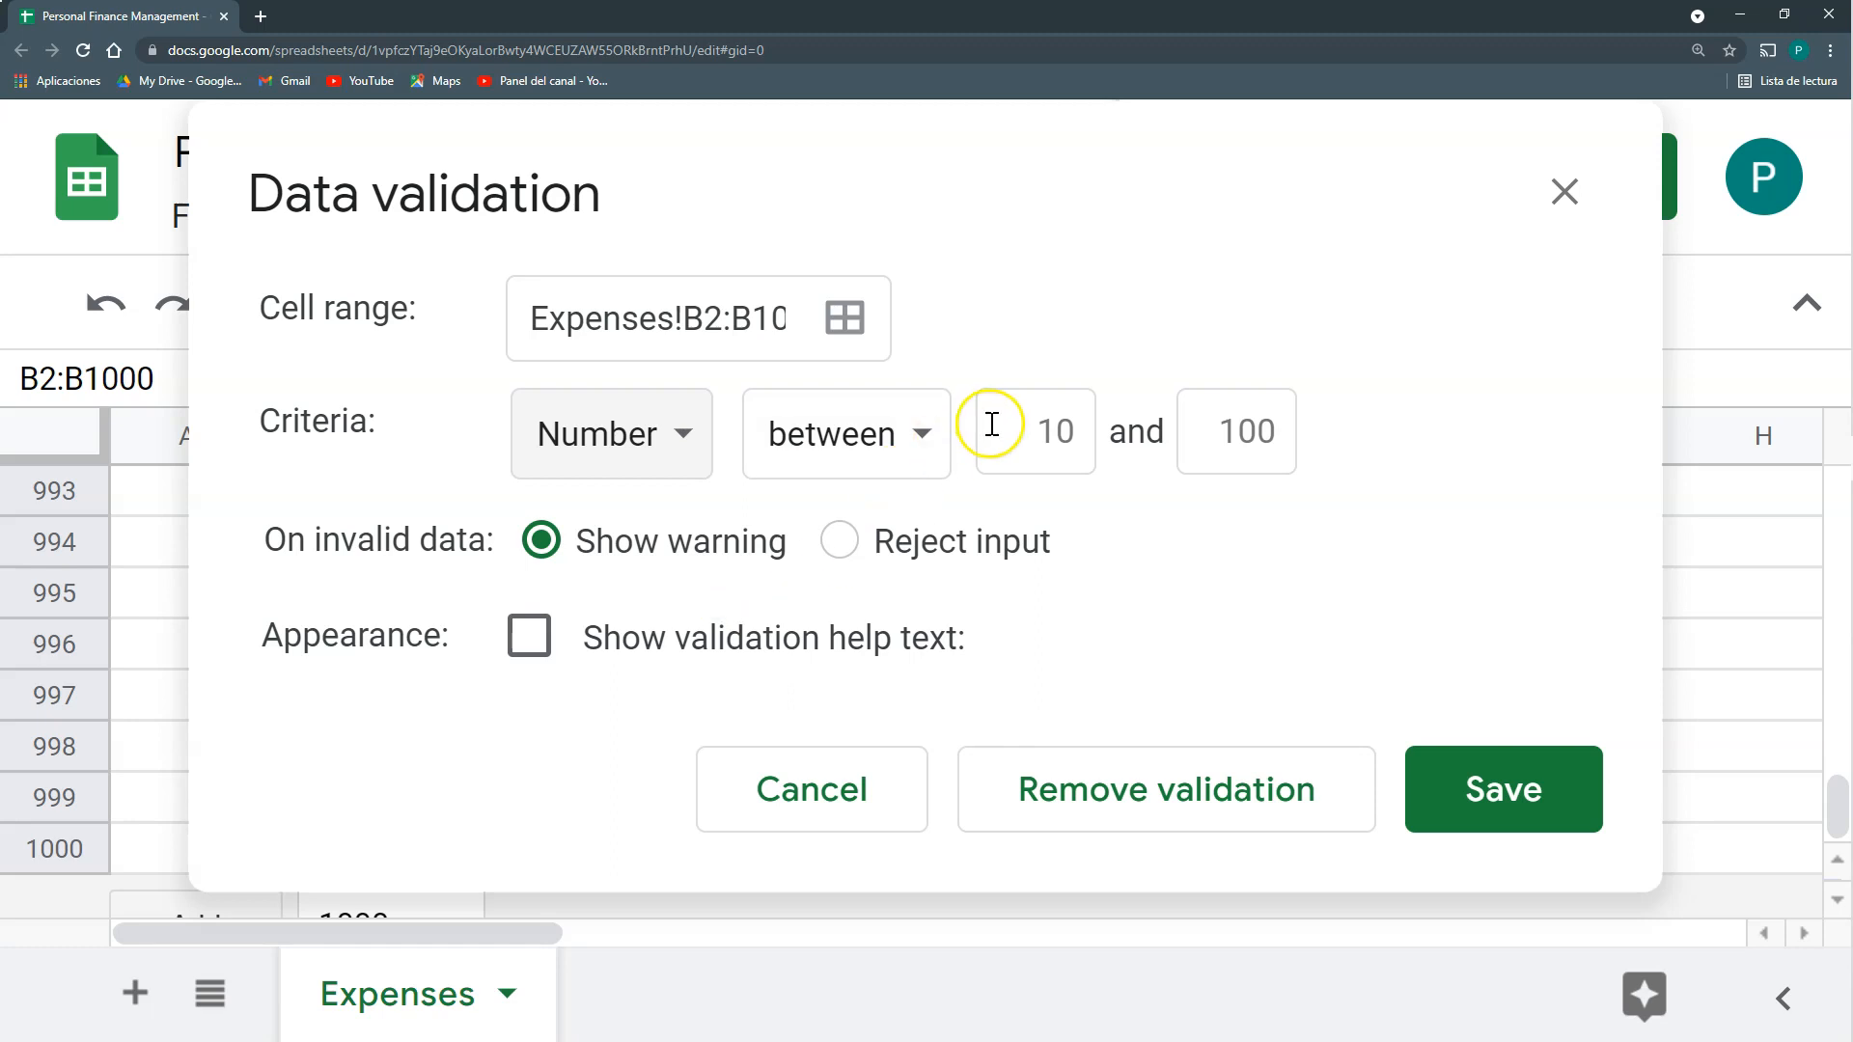
click(931, 432)
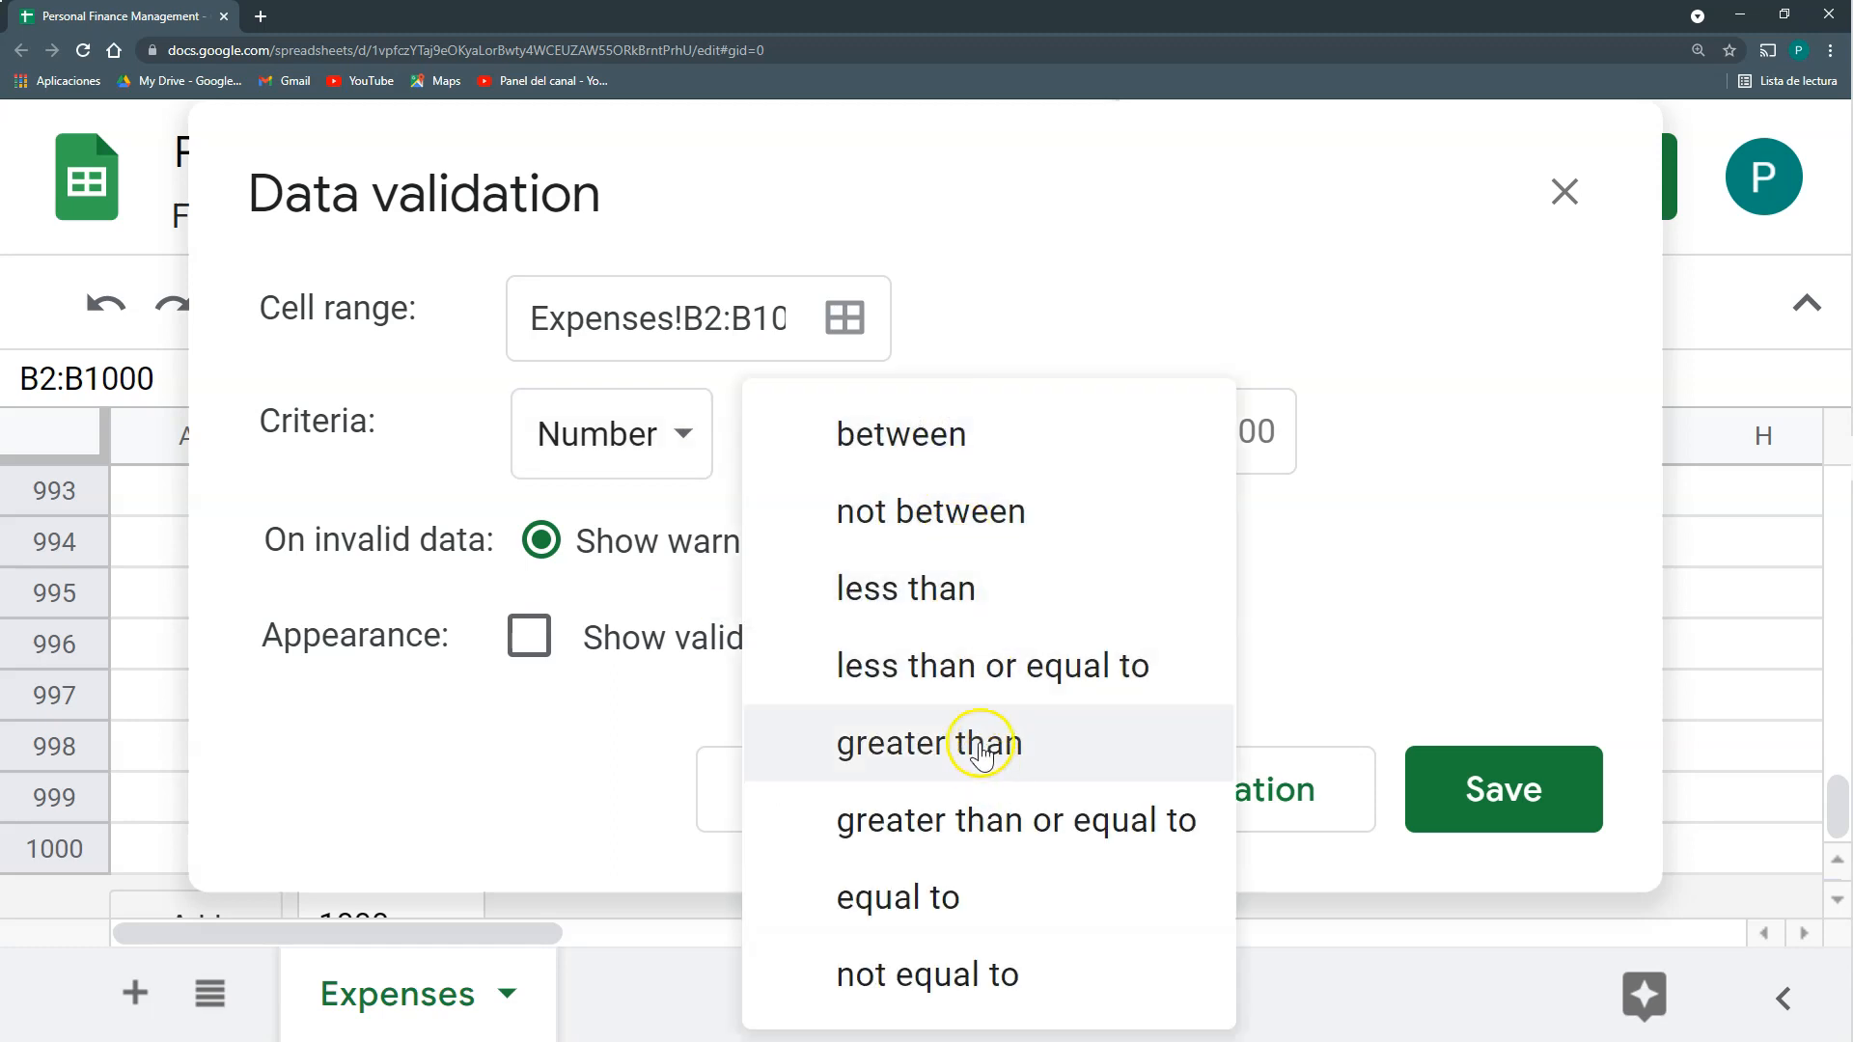
click(979, 828)
click(1242, 430)
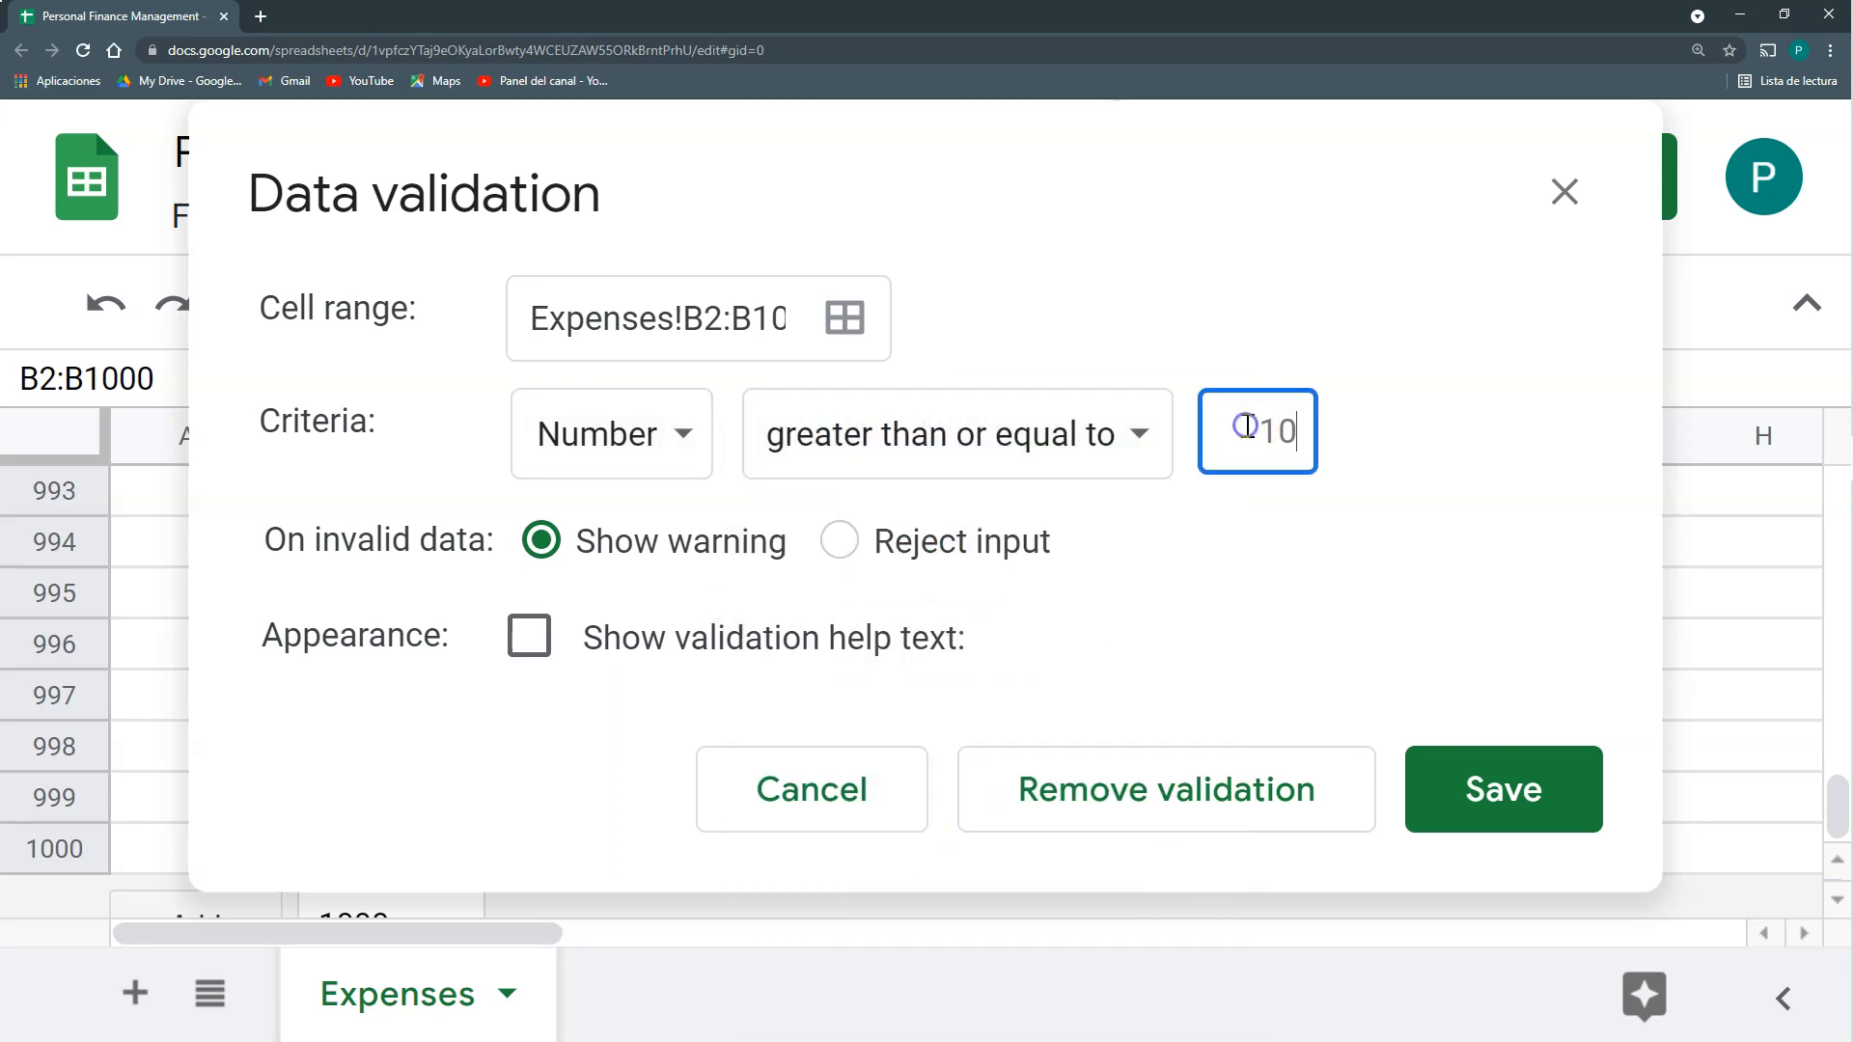
text(0)
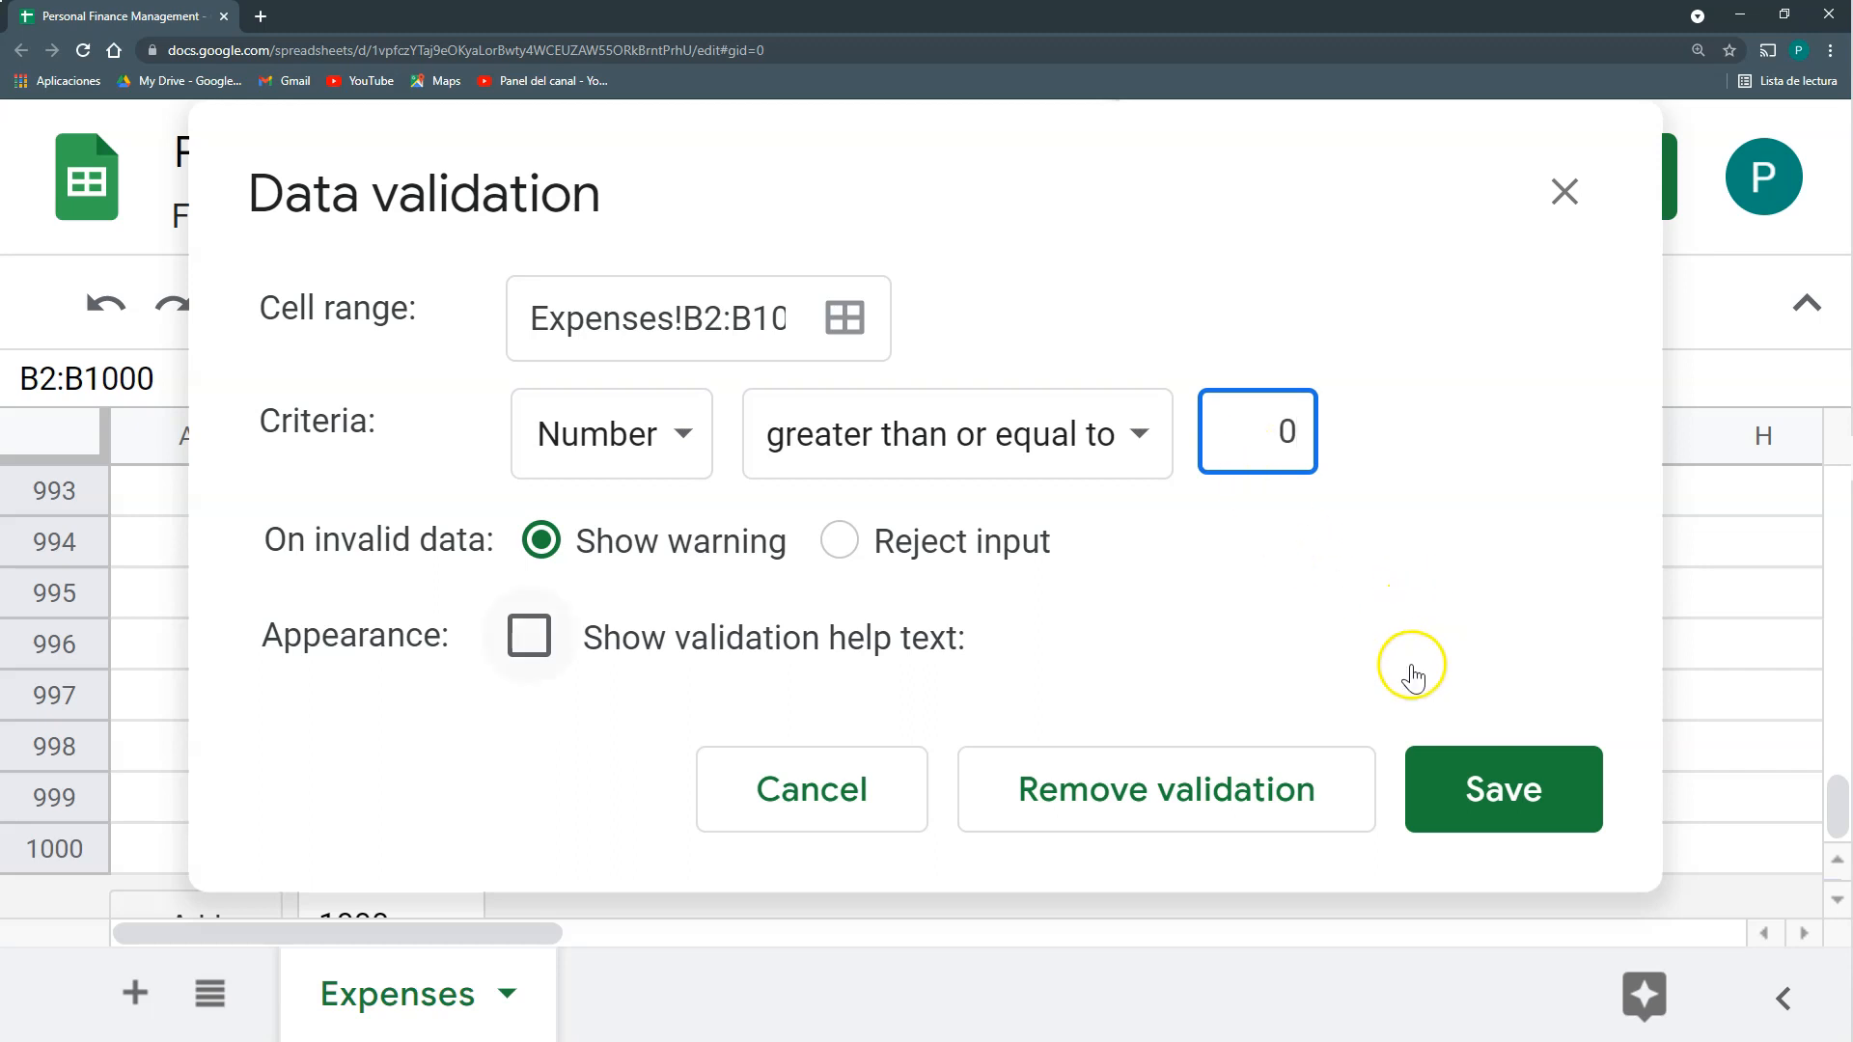
click(1503, 792)
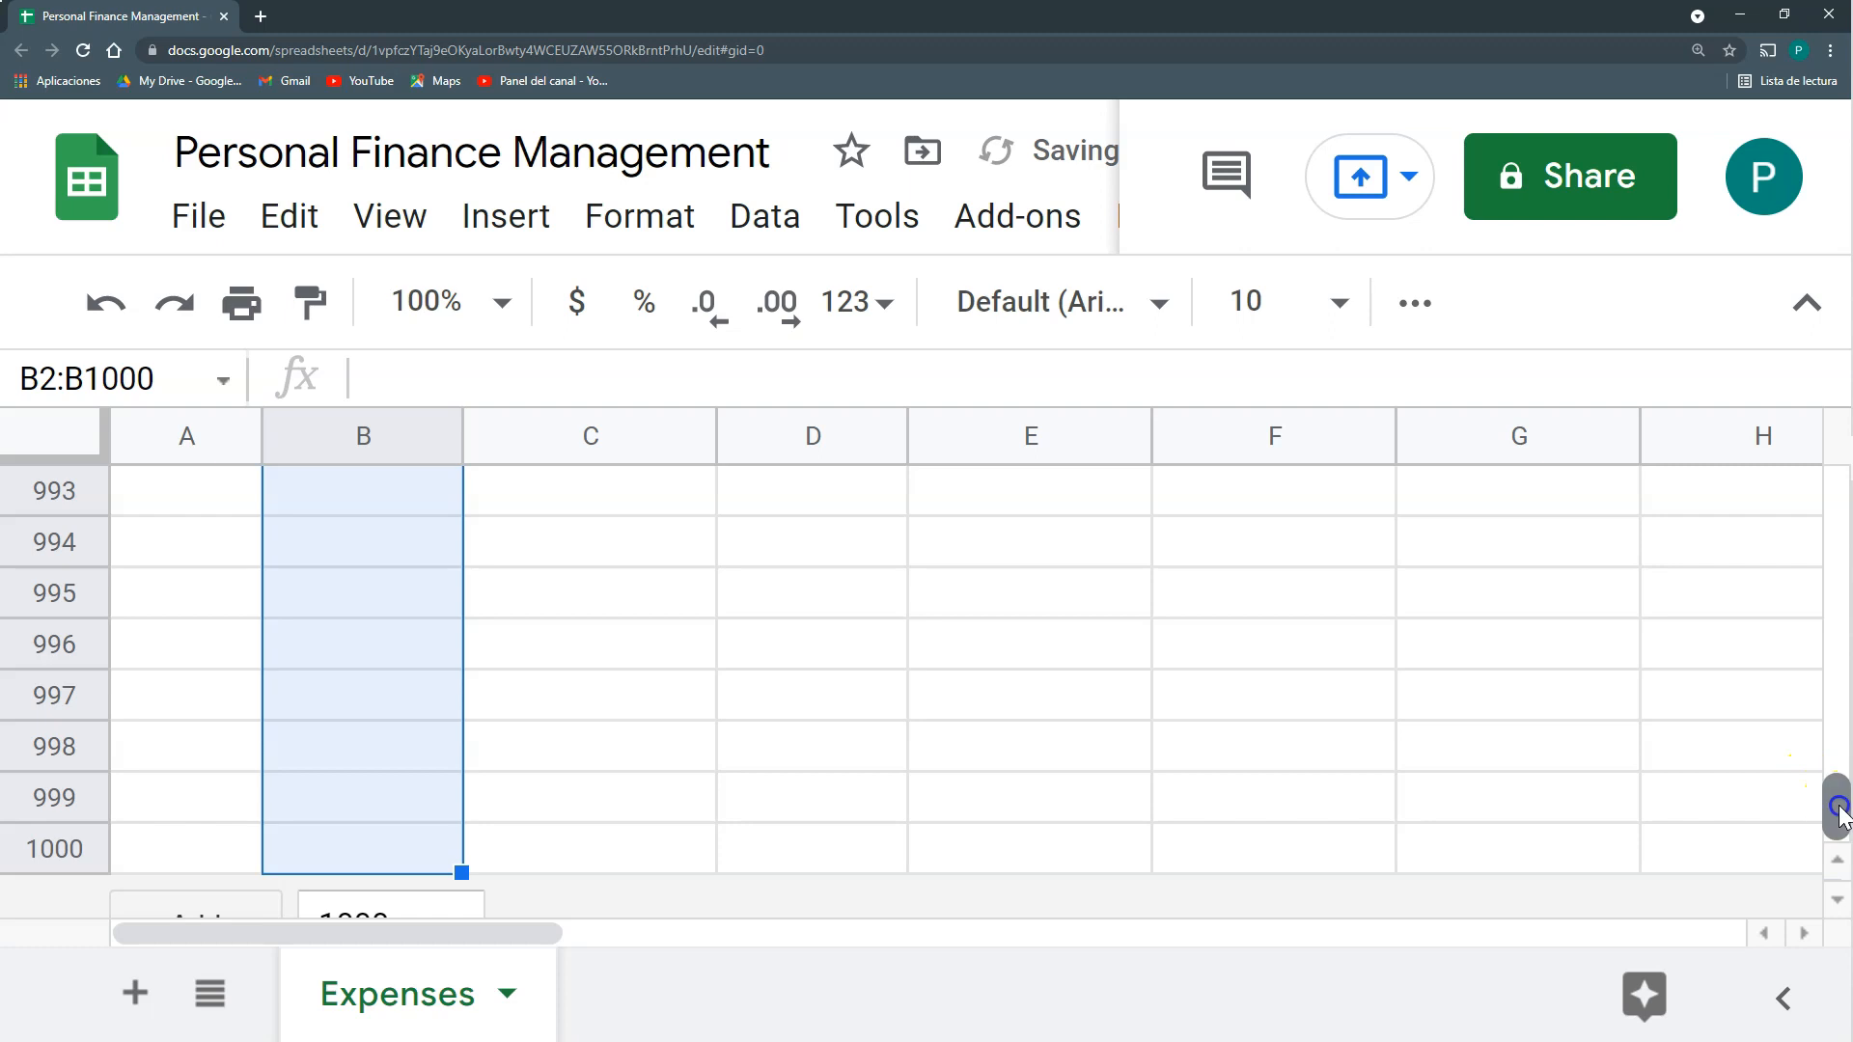
drag(1836, 807, 1836, 497)
click(604, 541)
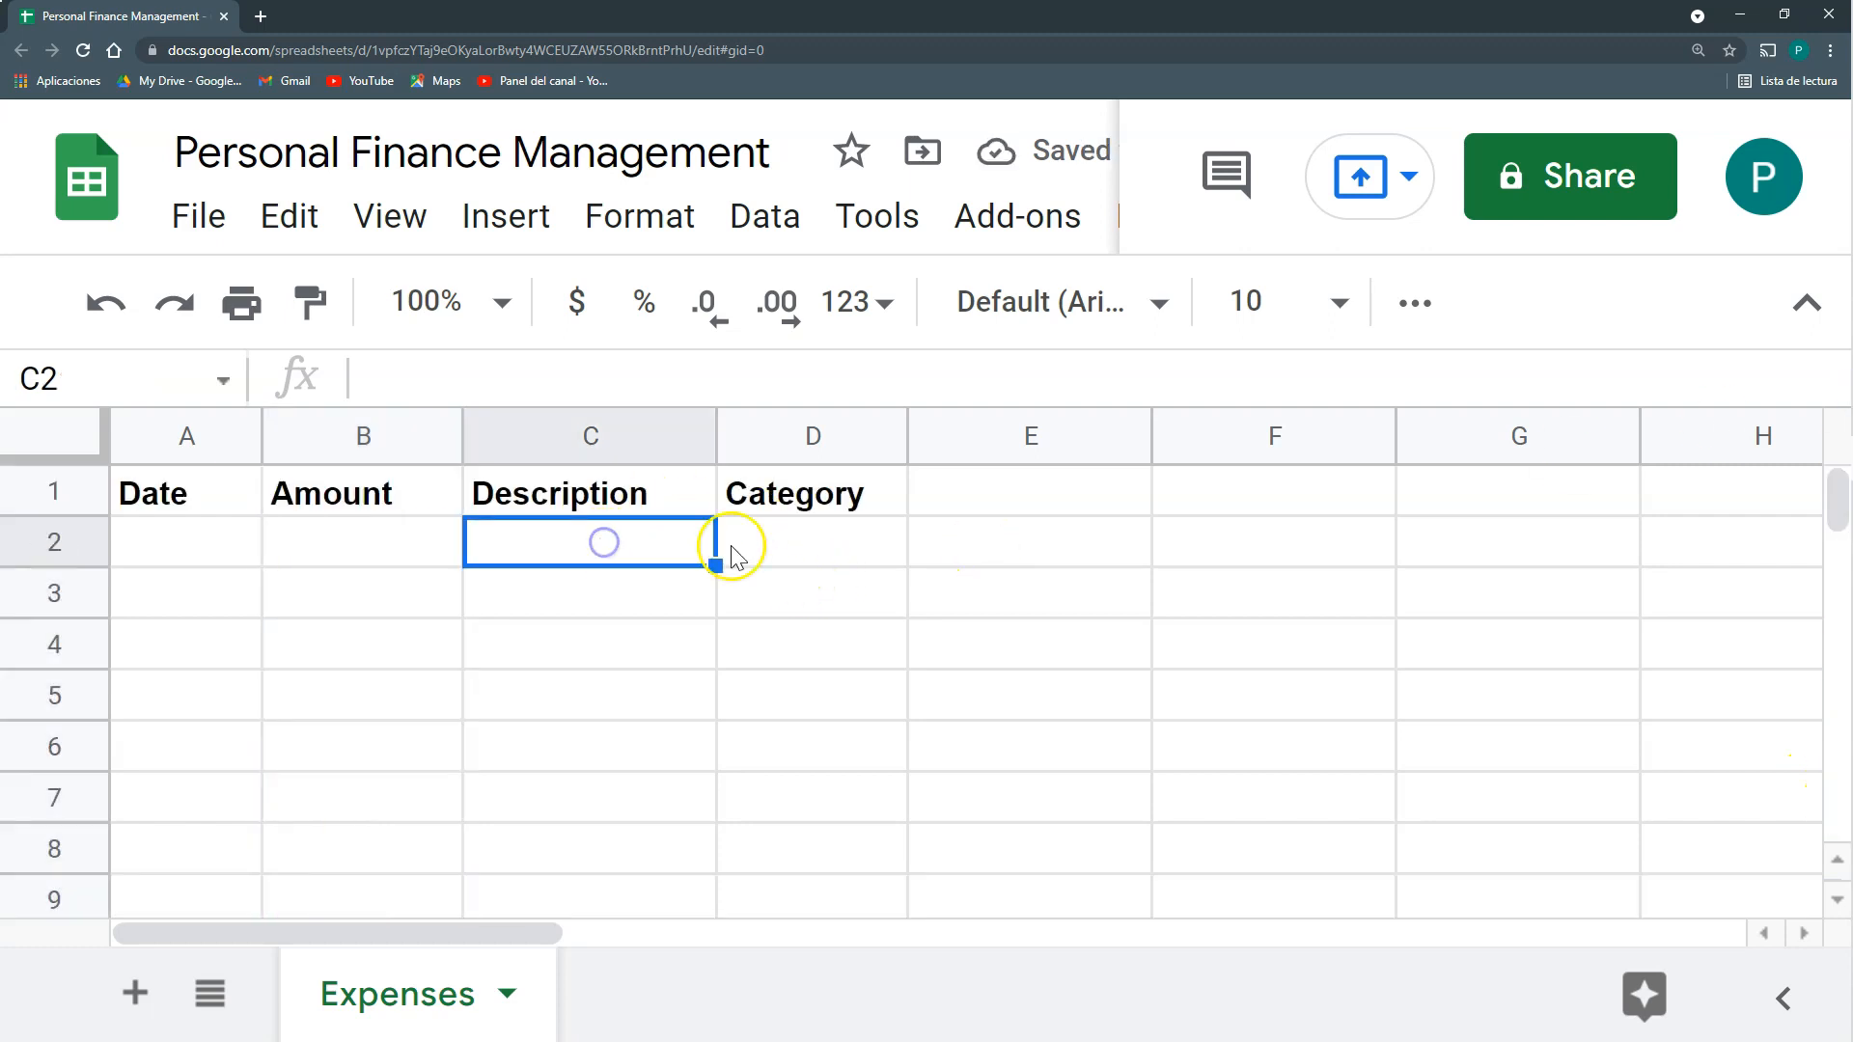
Widen the Category column on the Expenses sheet.
click(798, 543)
drag(907, 436, 970, 443)
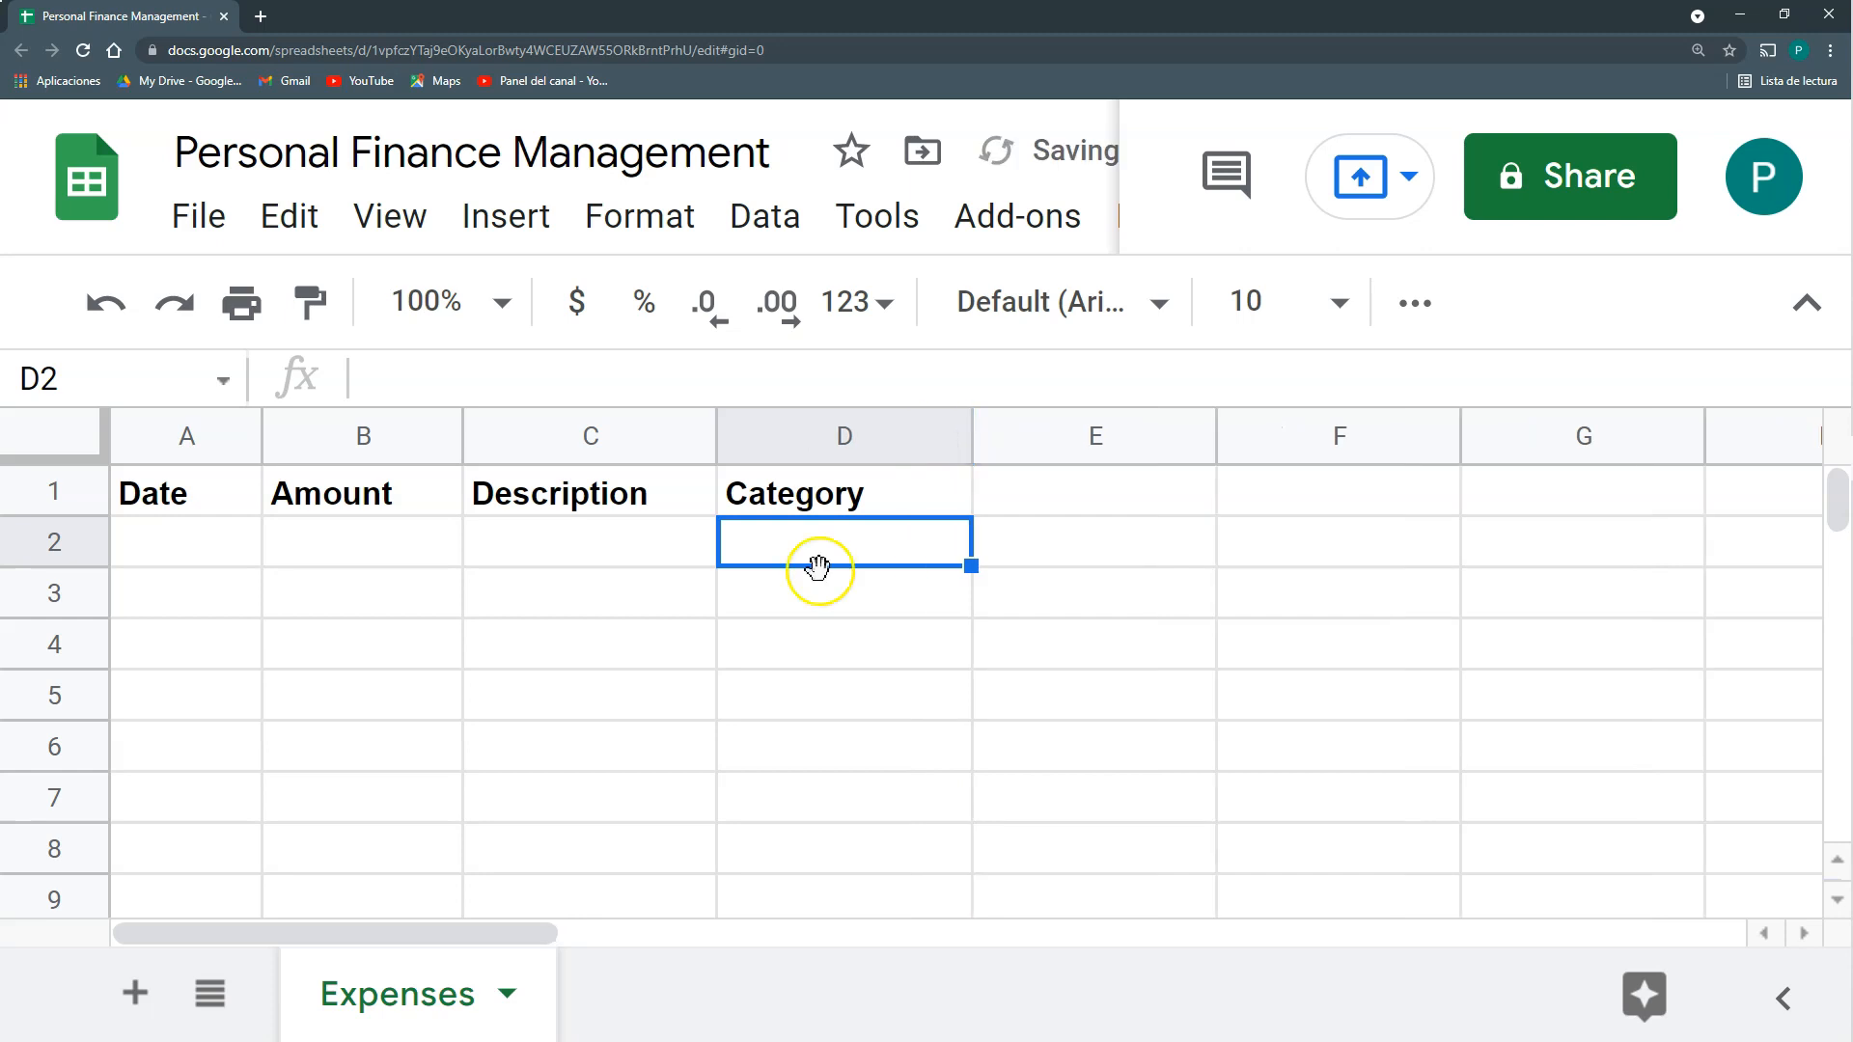
Add a new sheet to the spreadsheet and name it Lists.
click(145, 997)
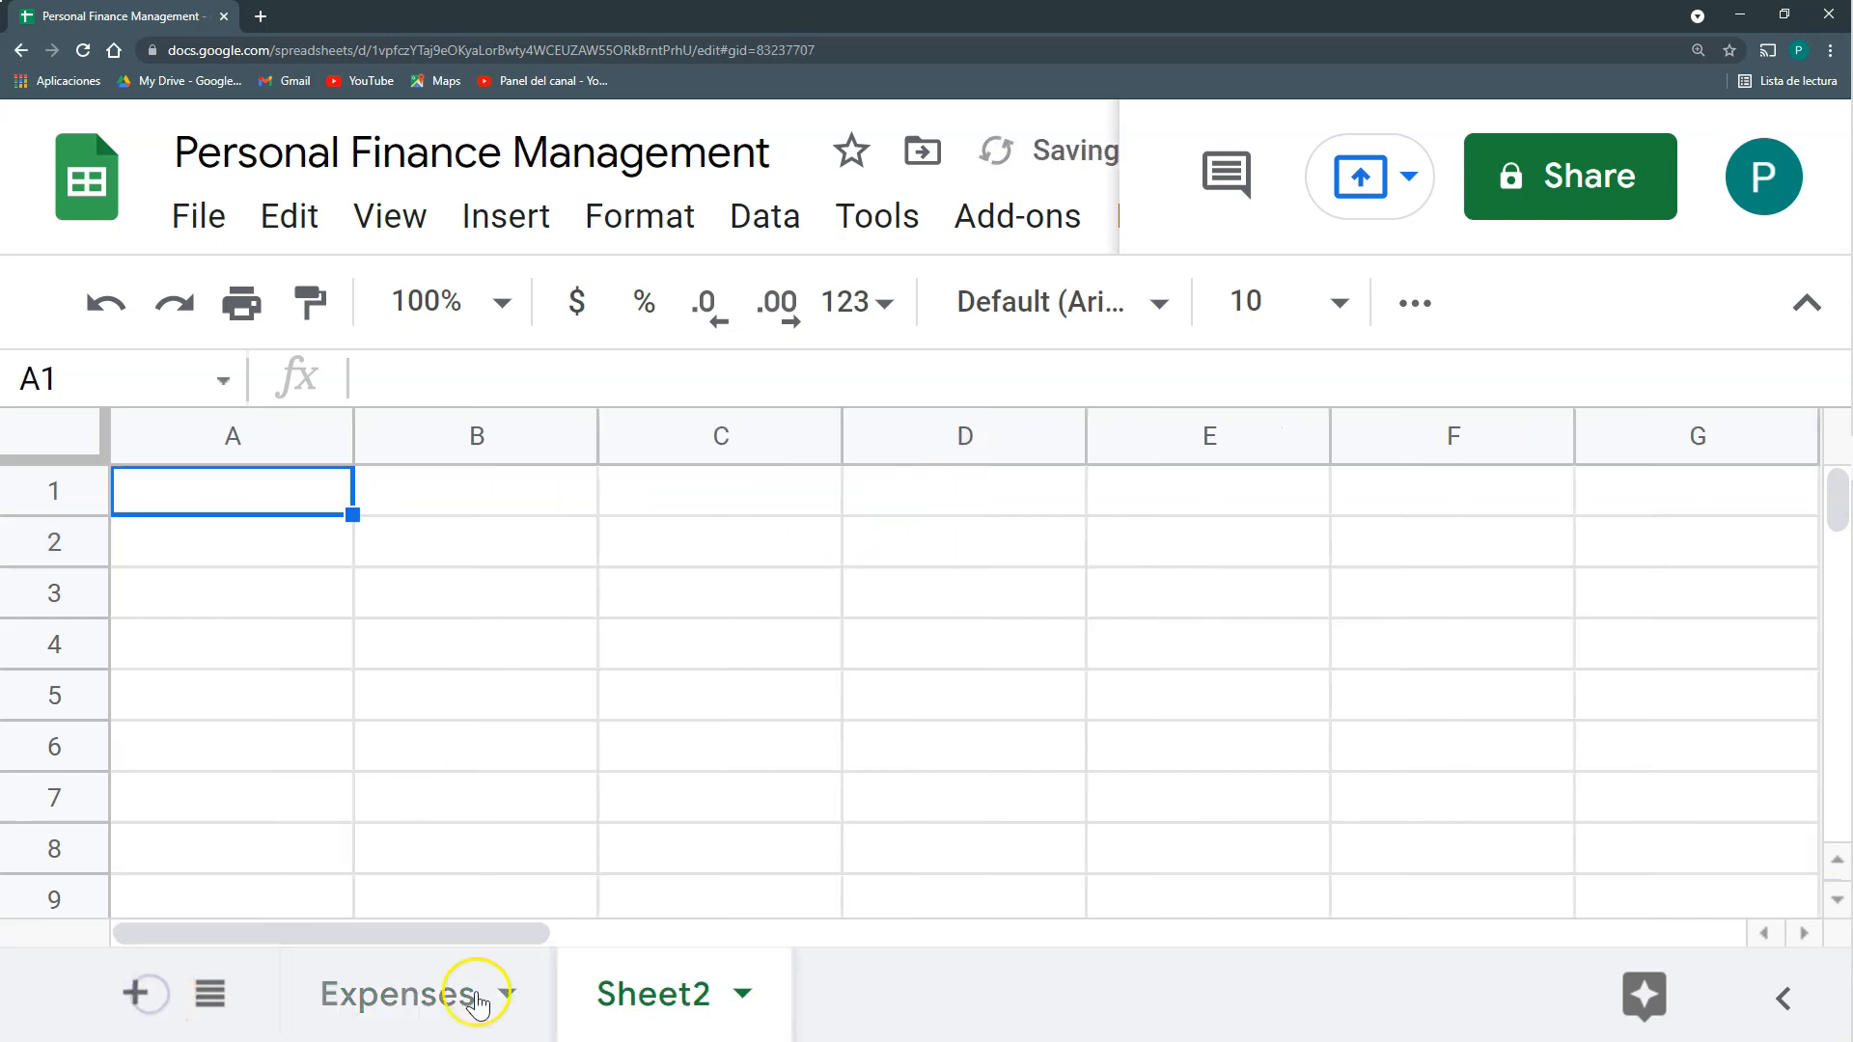
double_click(696, 999)
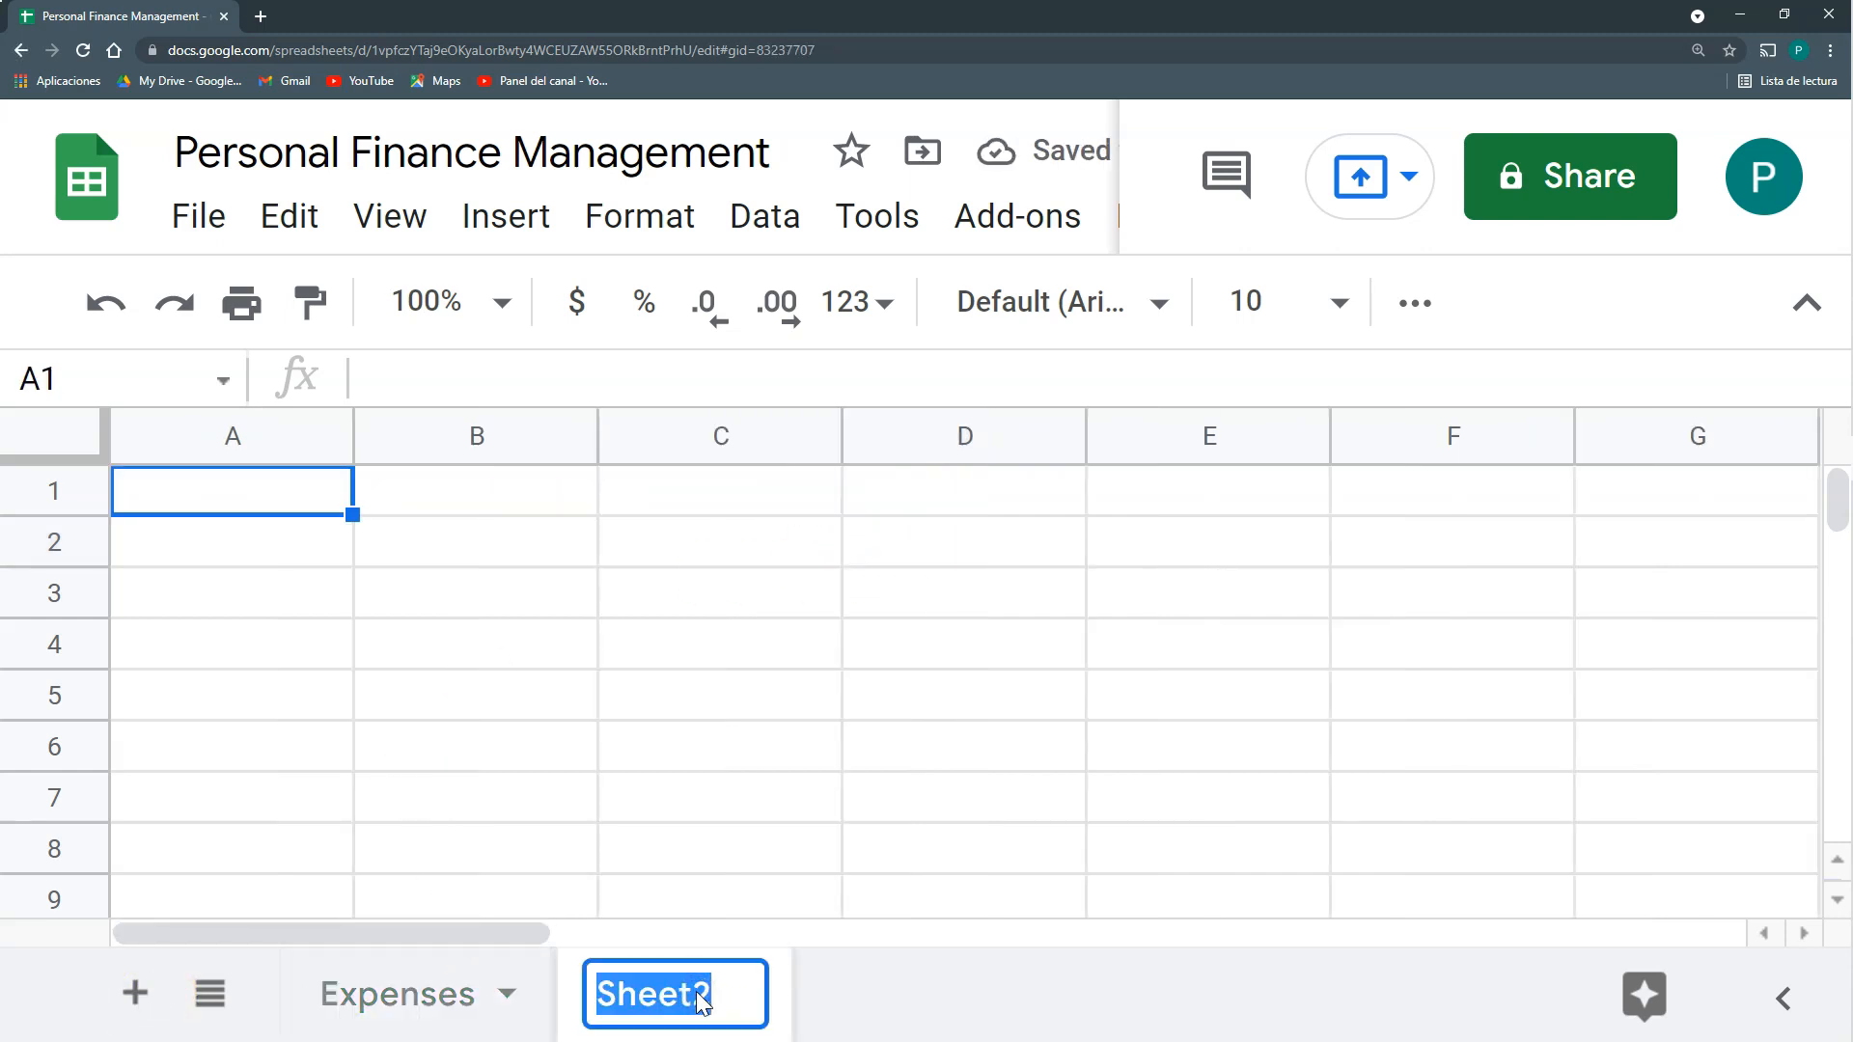
text(Lists)
key(Return)
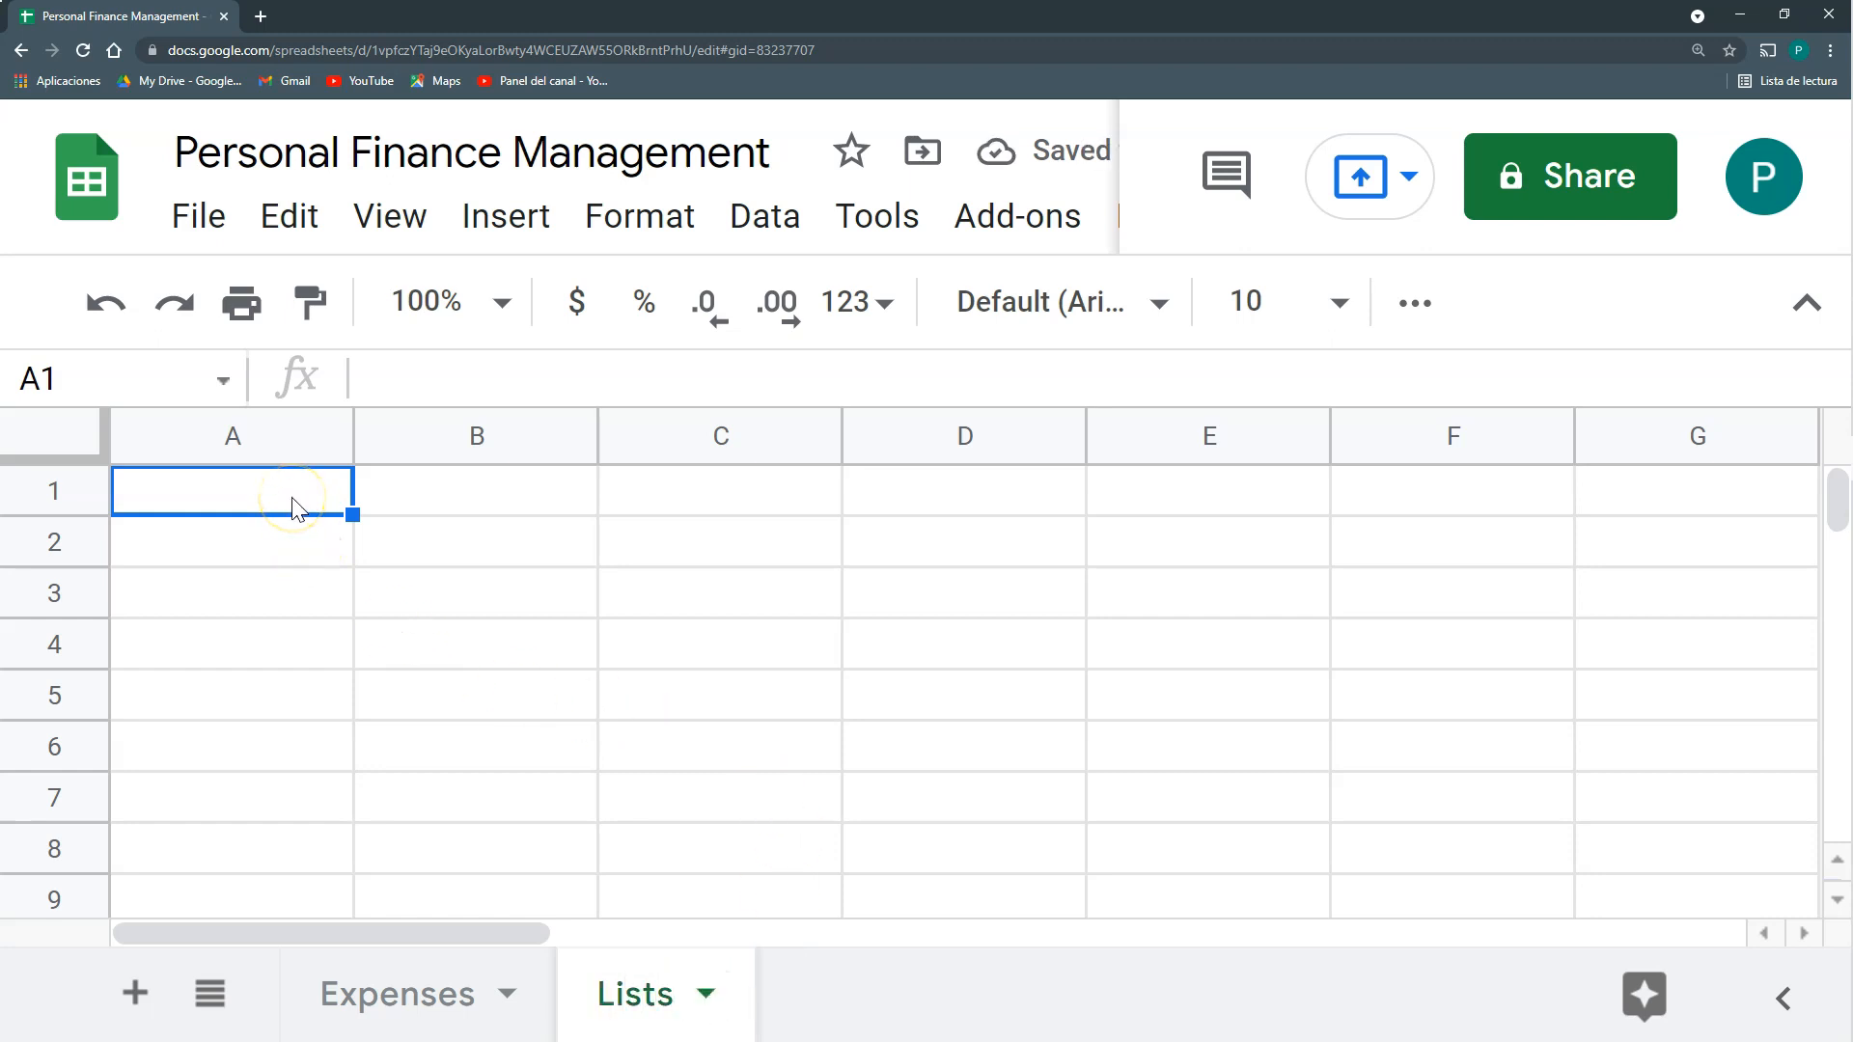
Enter the header Categories in cell A1 of the Lists sheet.
text(Categ)
text(or)
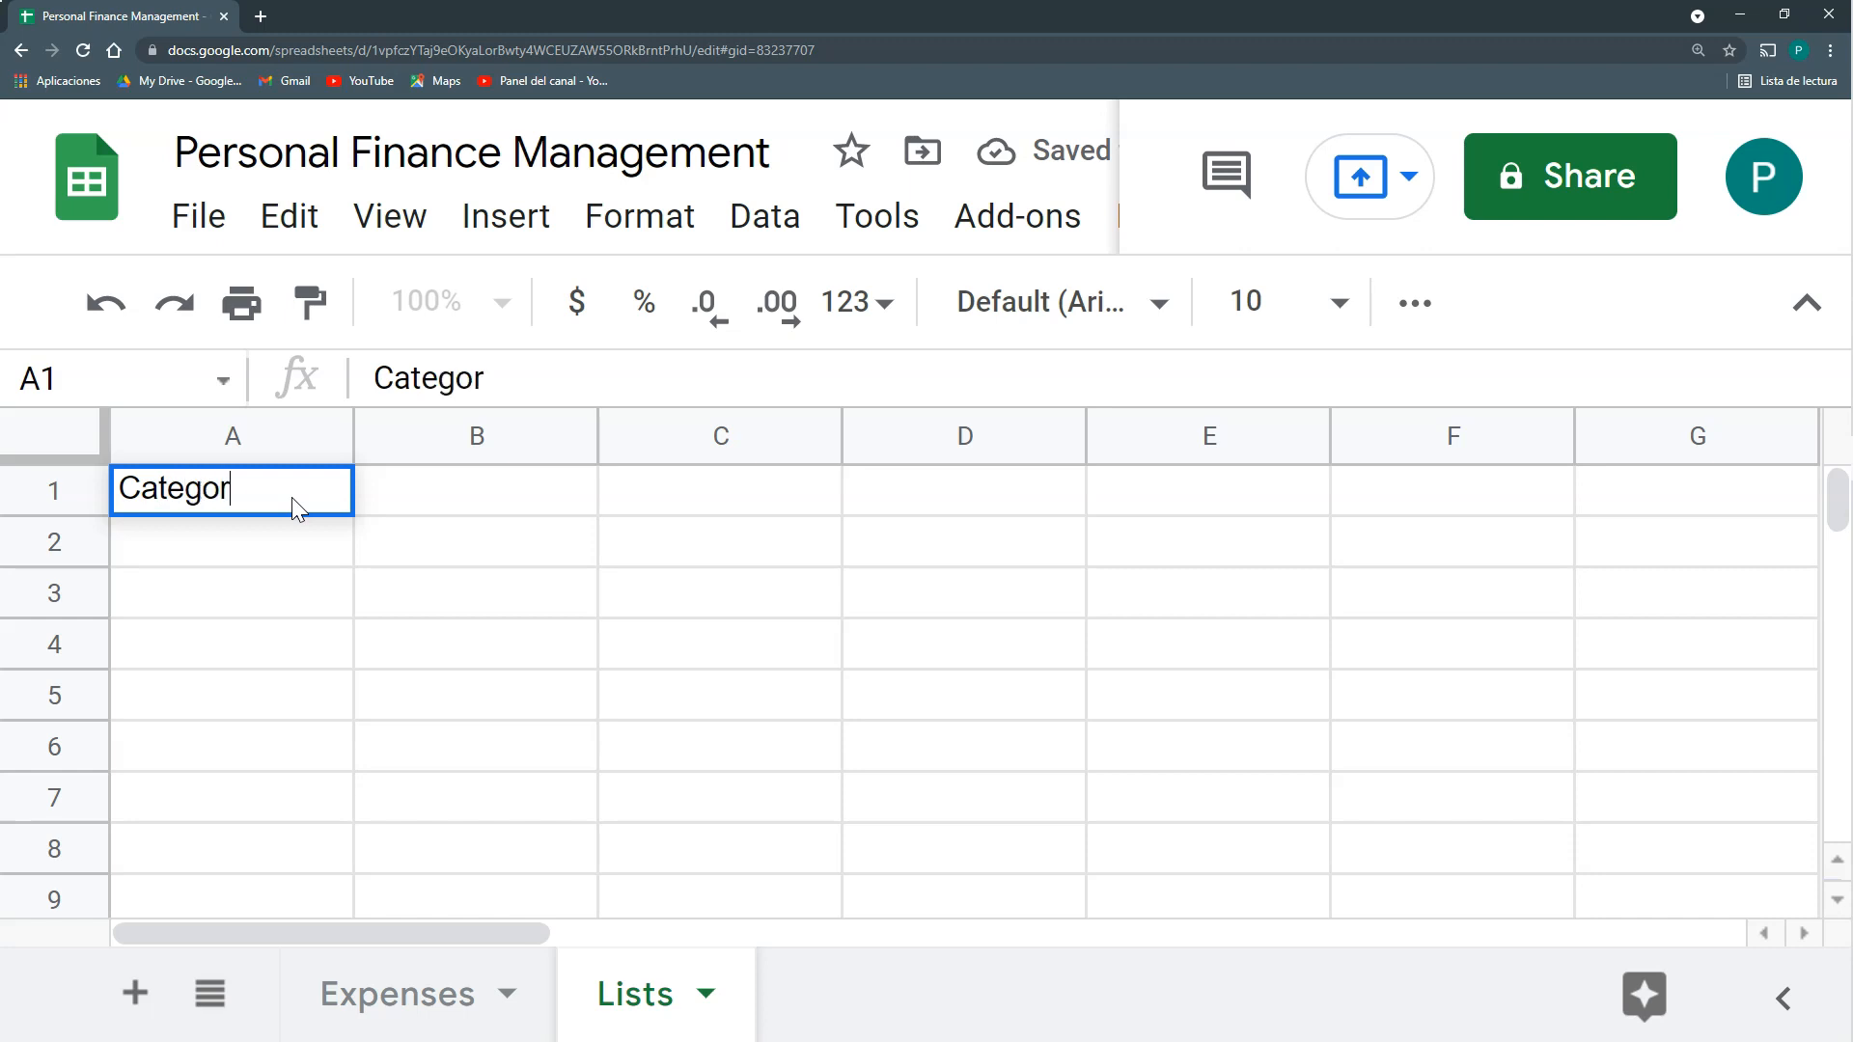
text(ies)
key(Return)
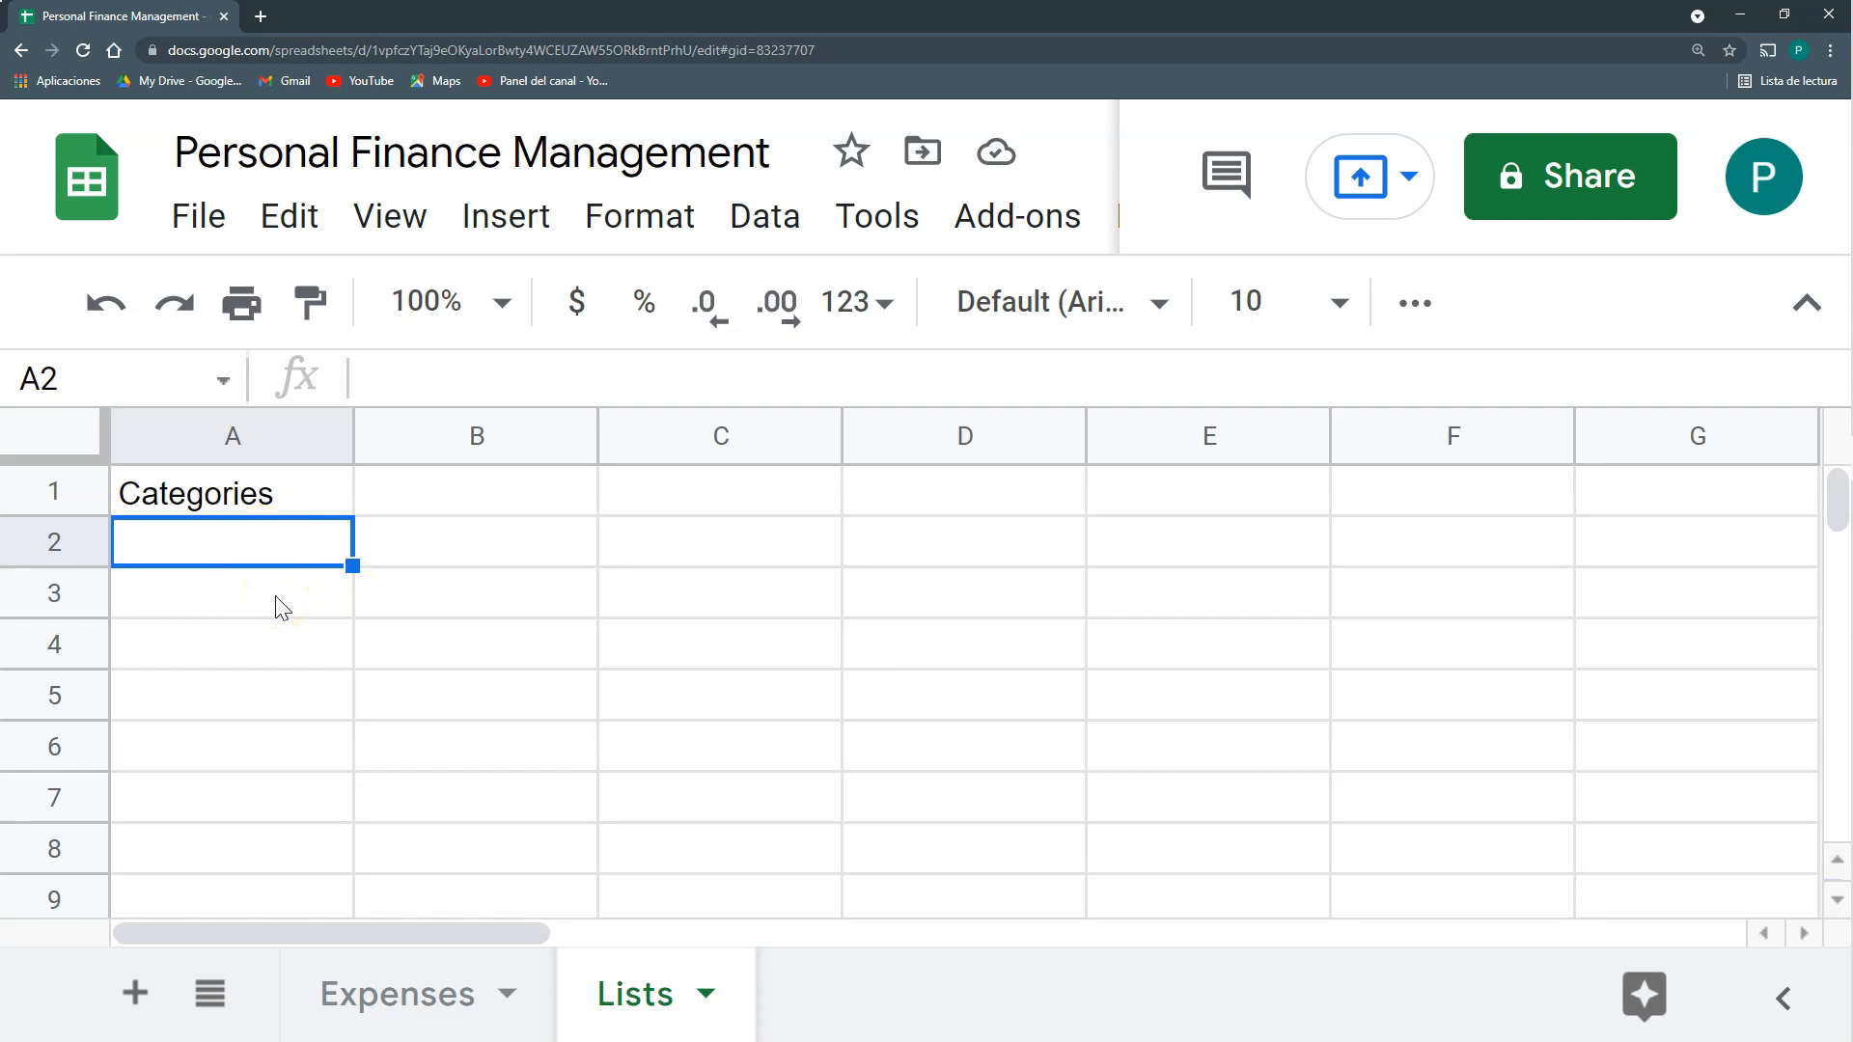
click(389, 977)
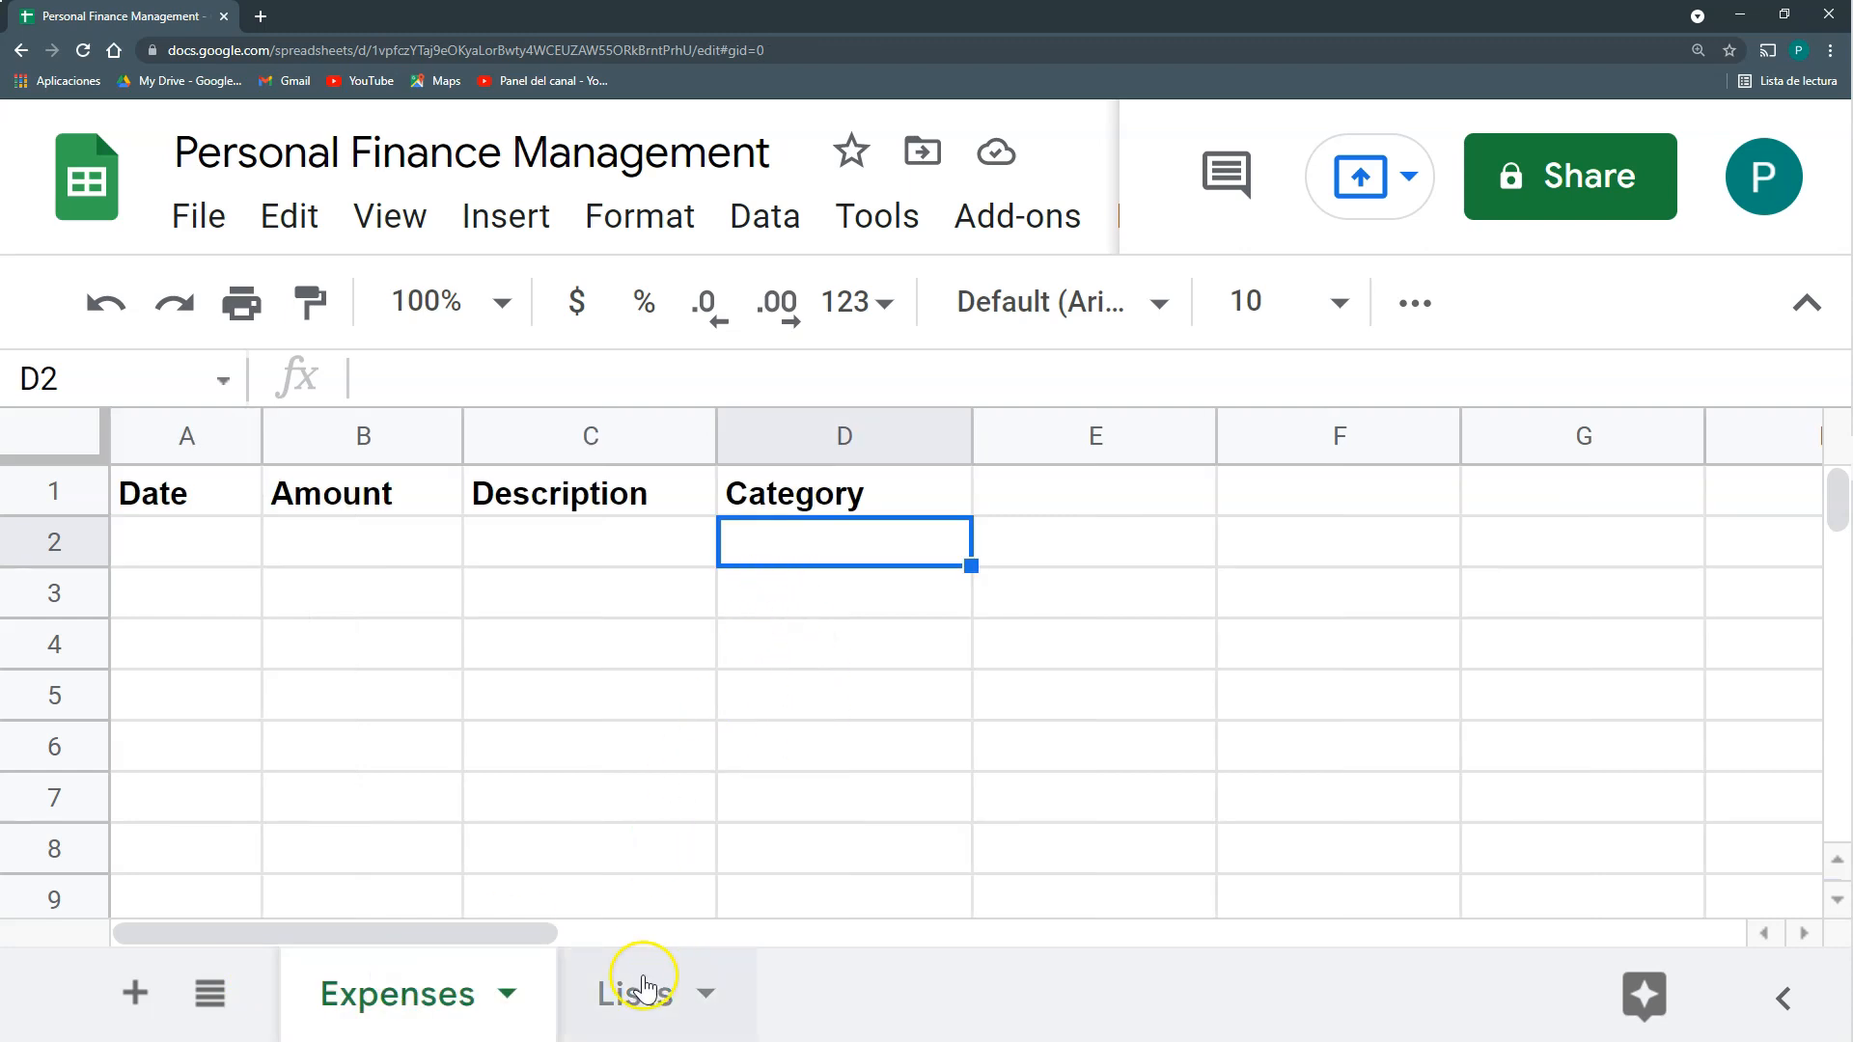
click(642, 989)
click(308, 494)
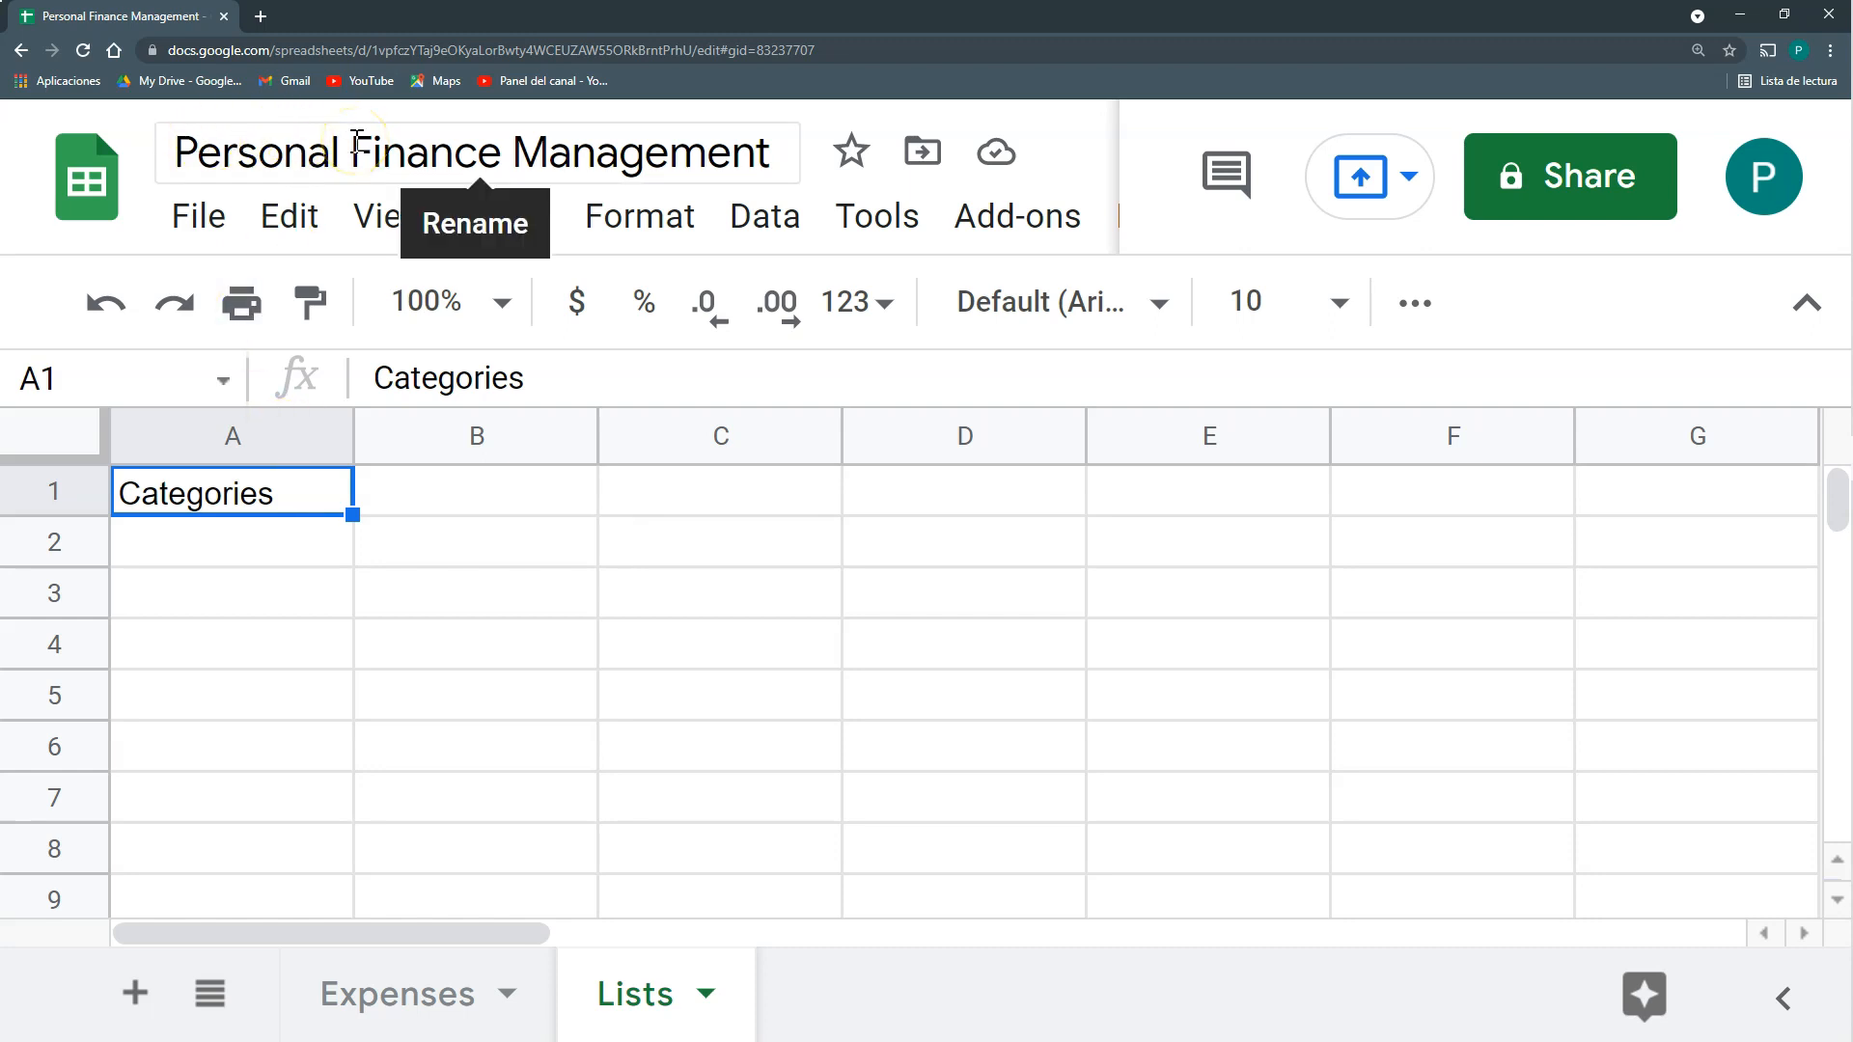
Fill cells A2 to A5 under the Categories header with Utilities, Groceries, Living and Loans.
click(242, 541)
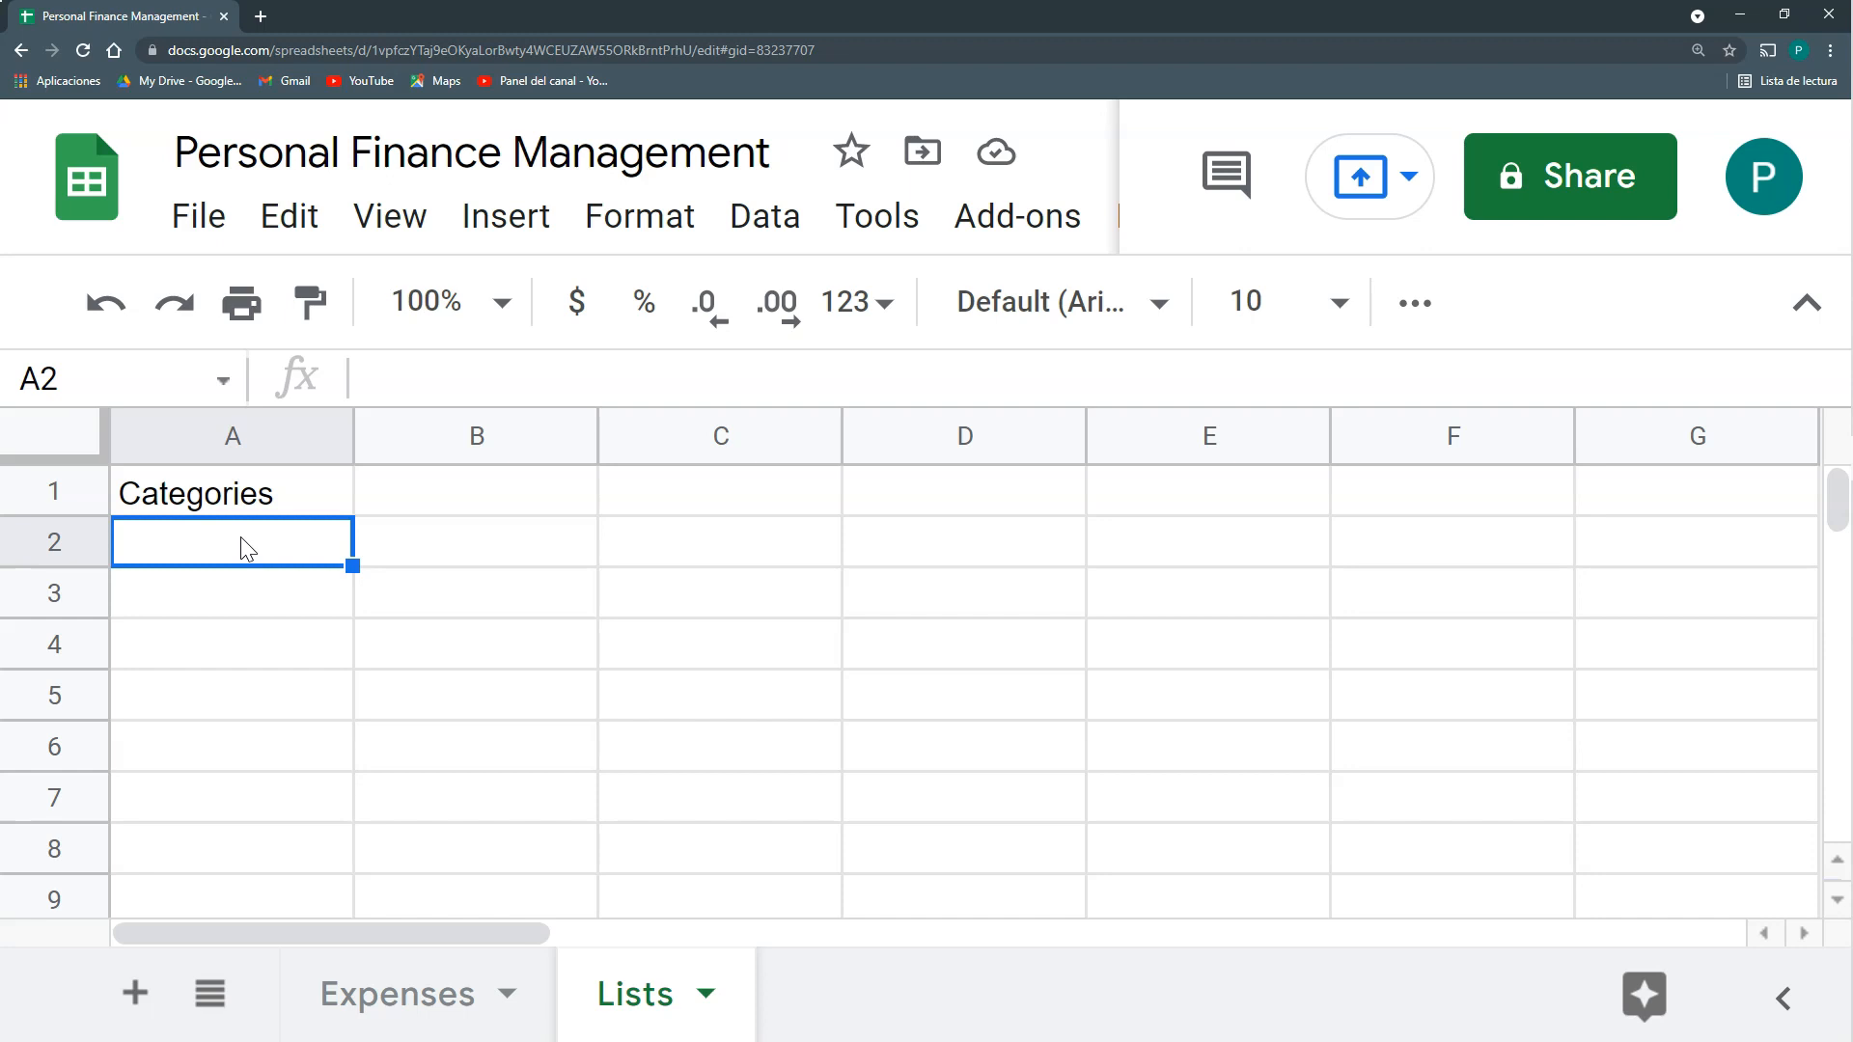
text(Utilities)
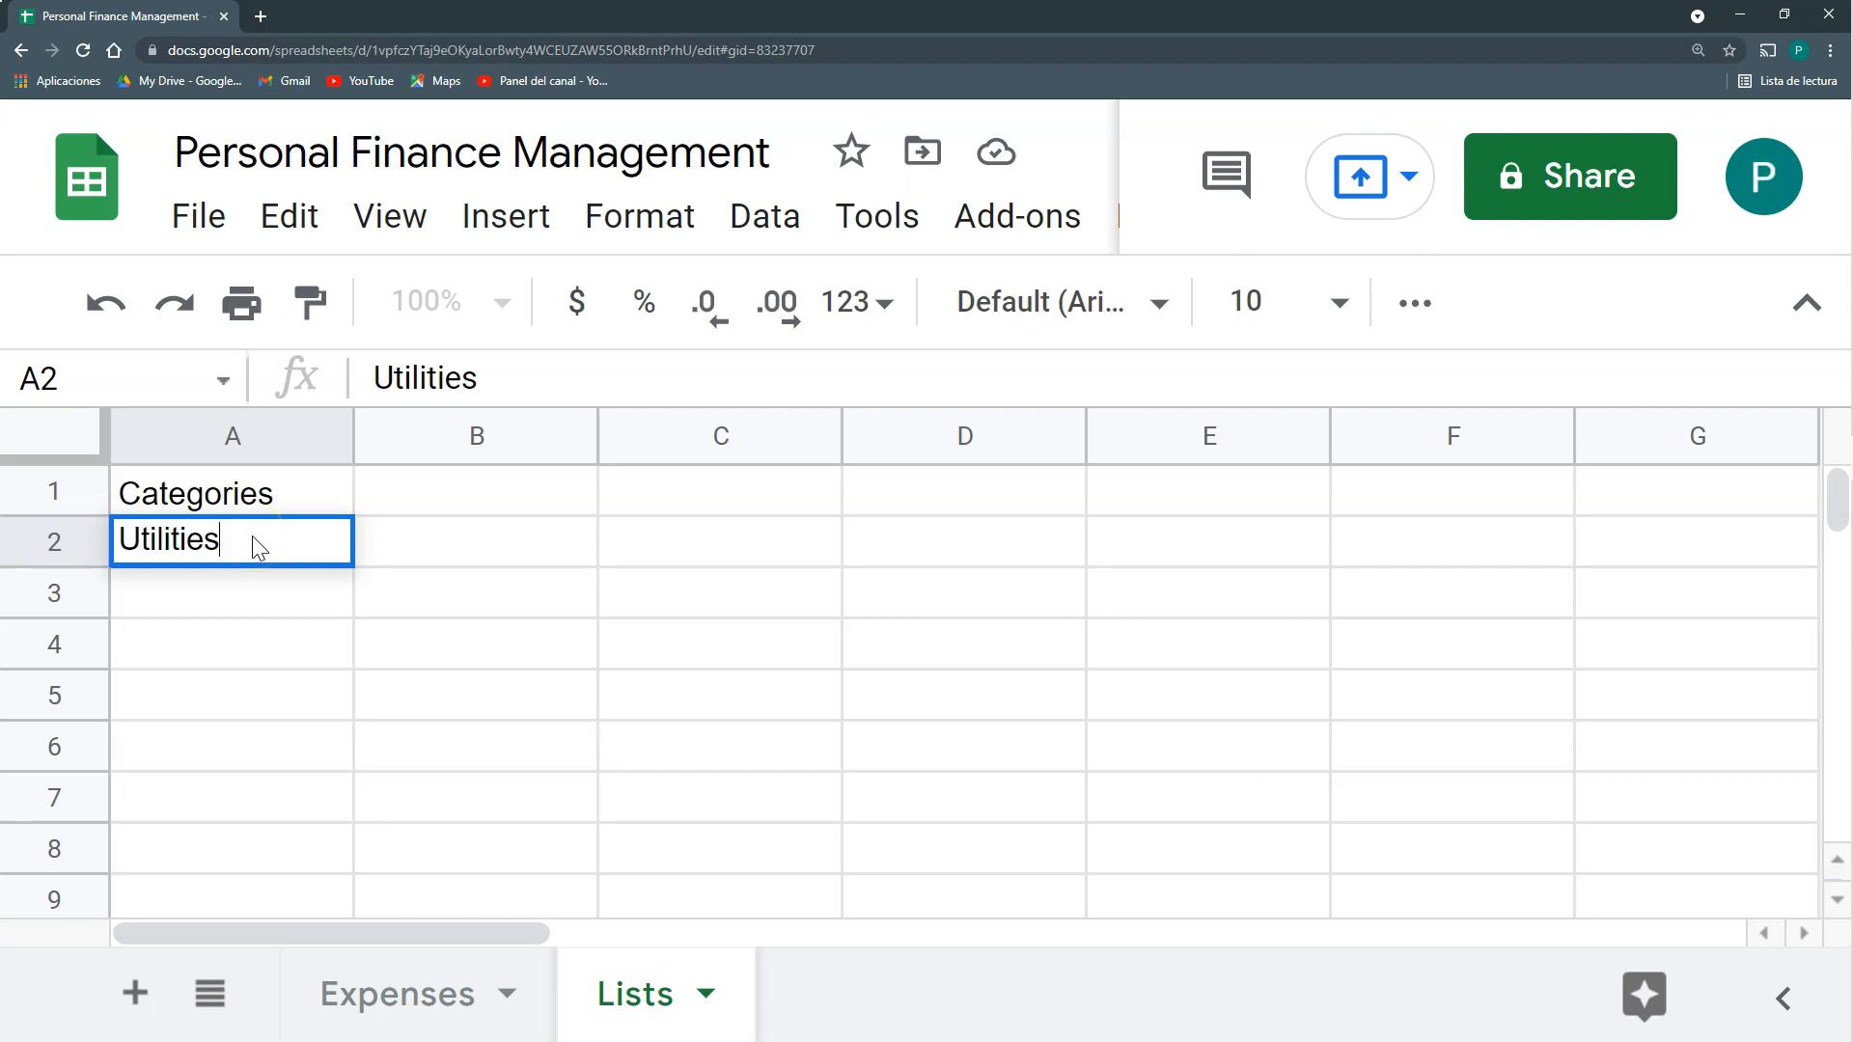
key(Return)
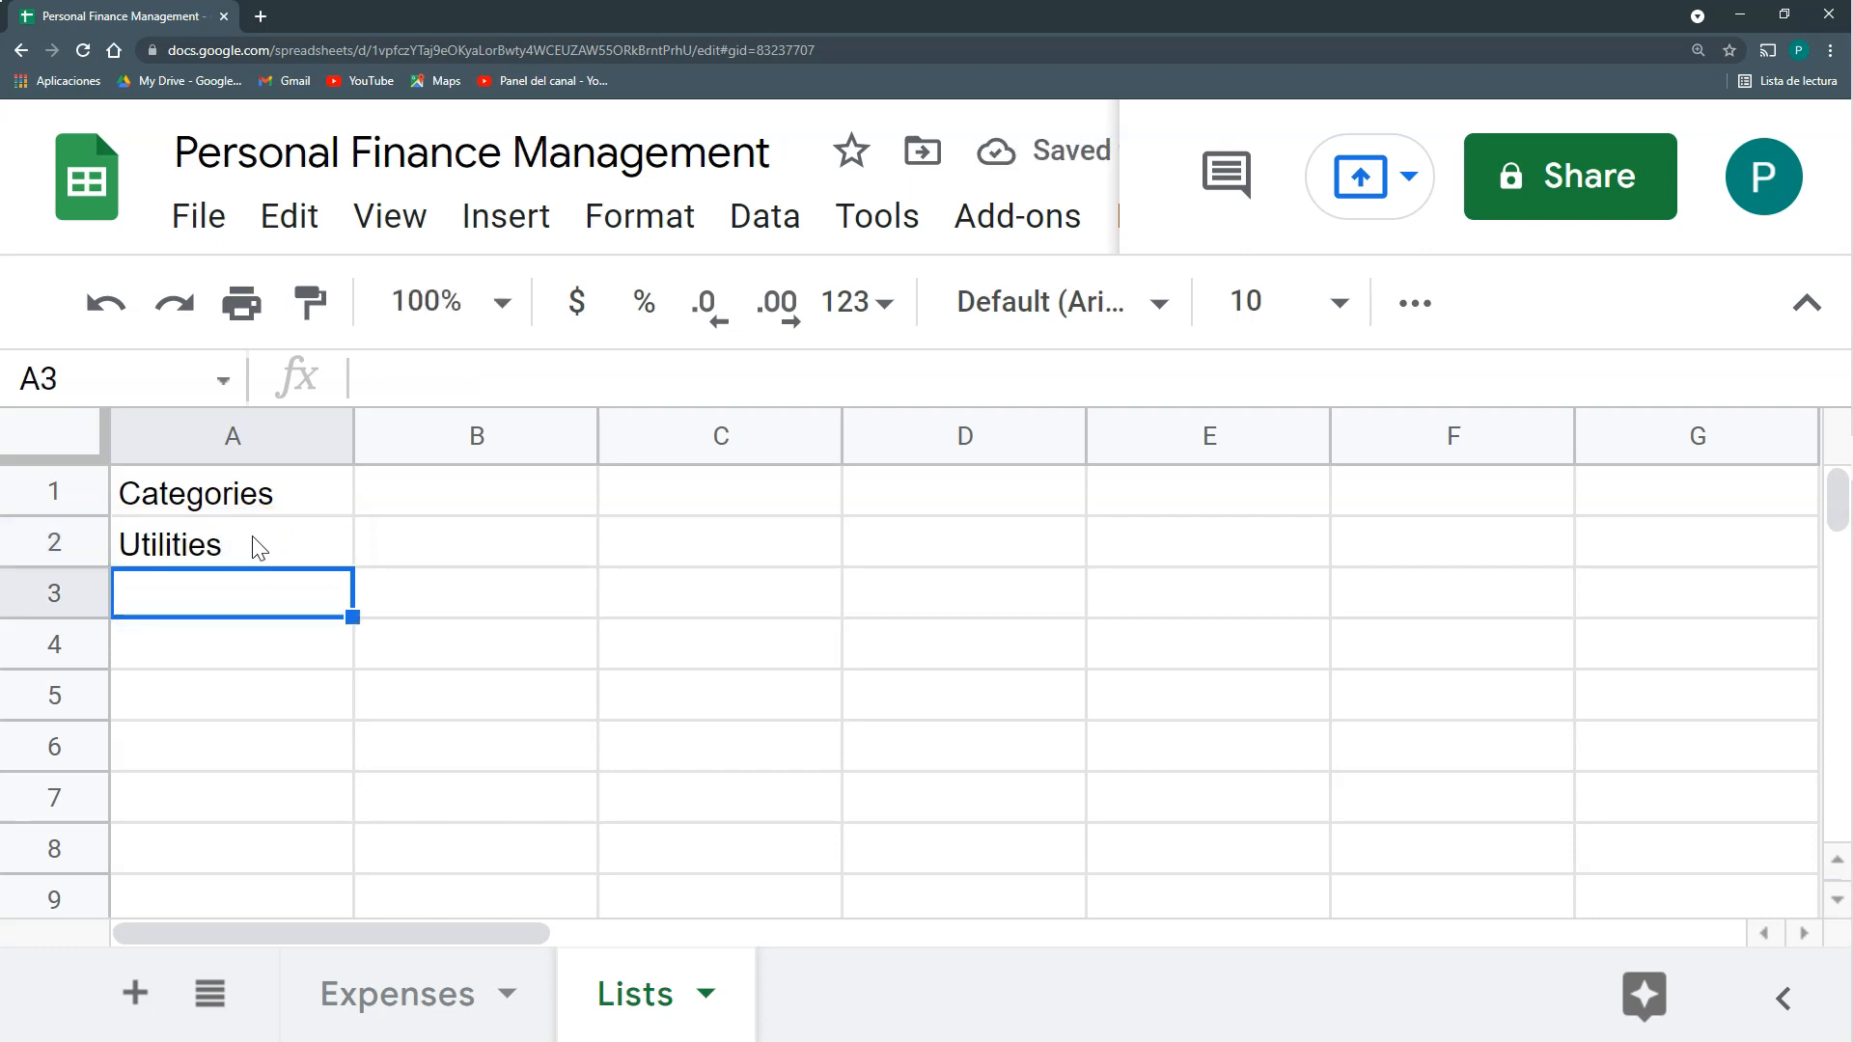
text(Groceries)
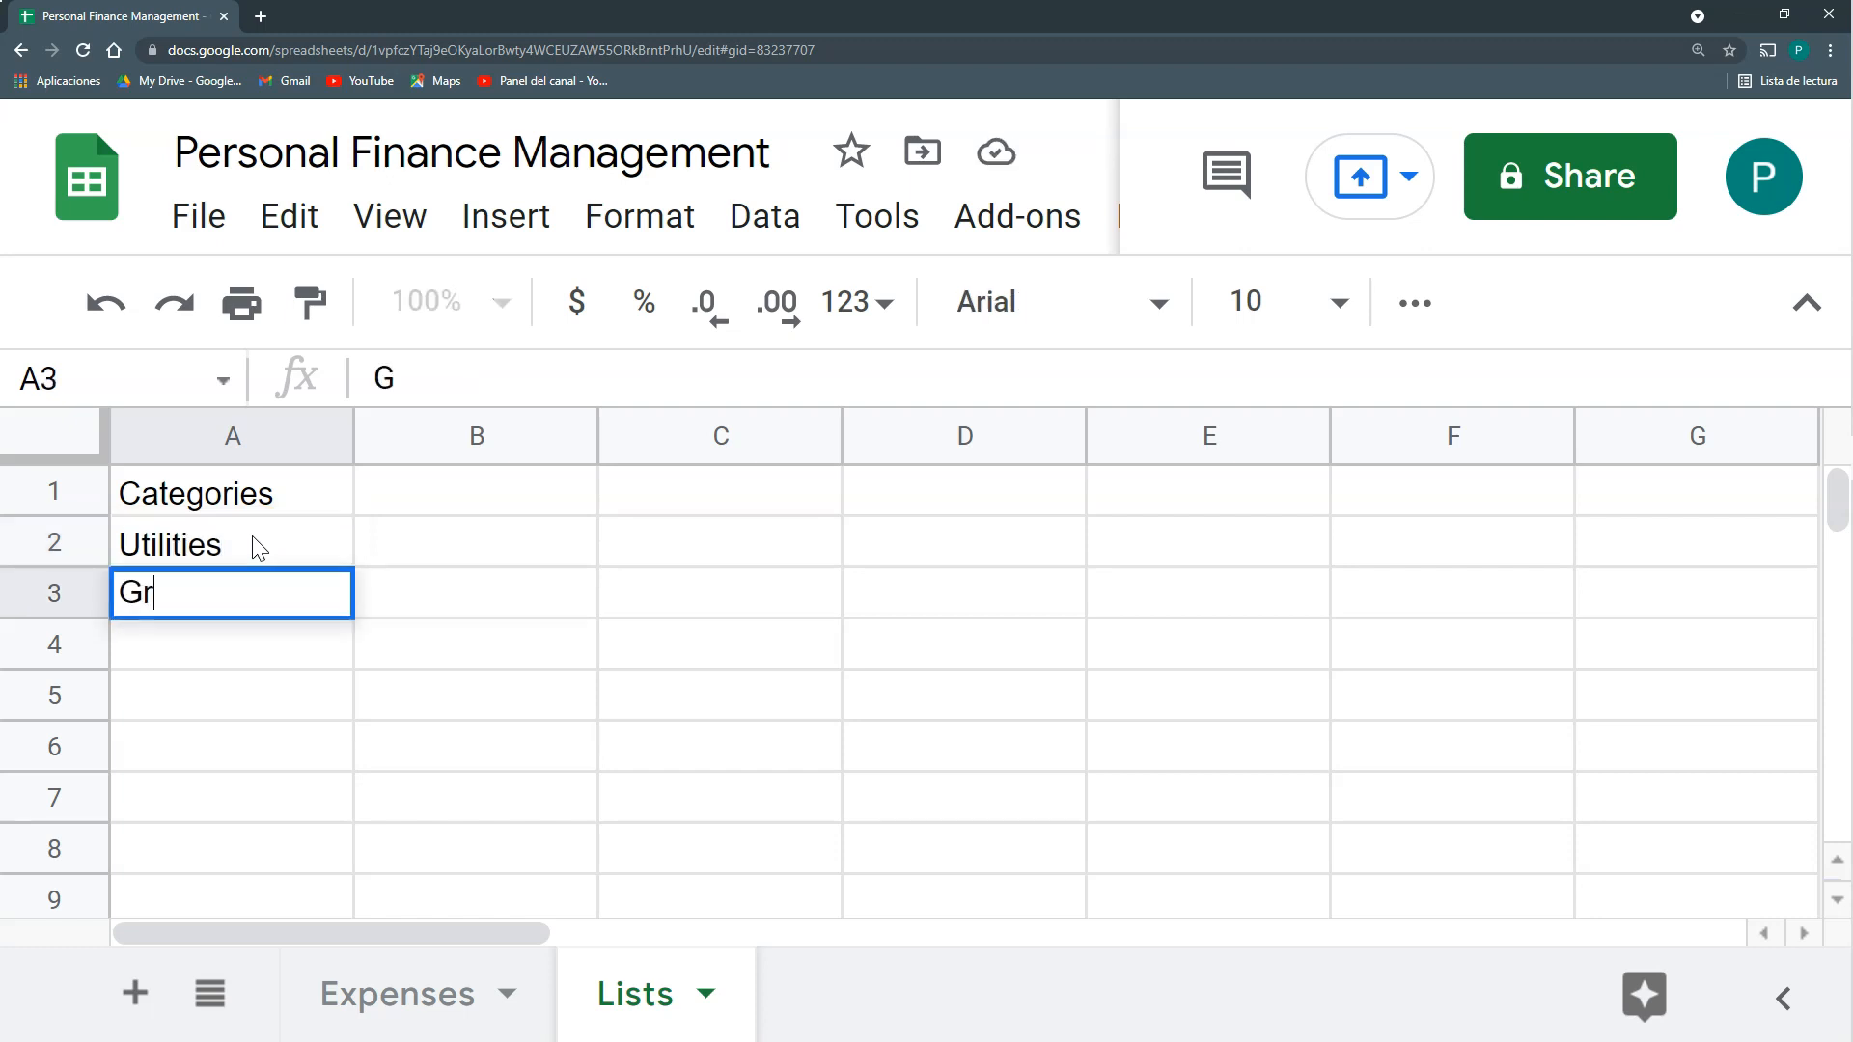
key(Return)
text(Living)
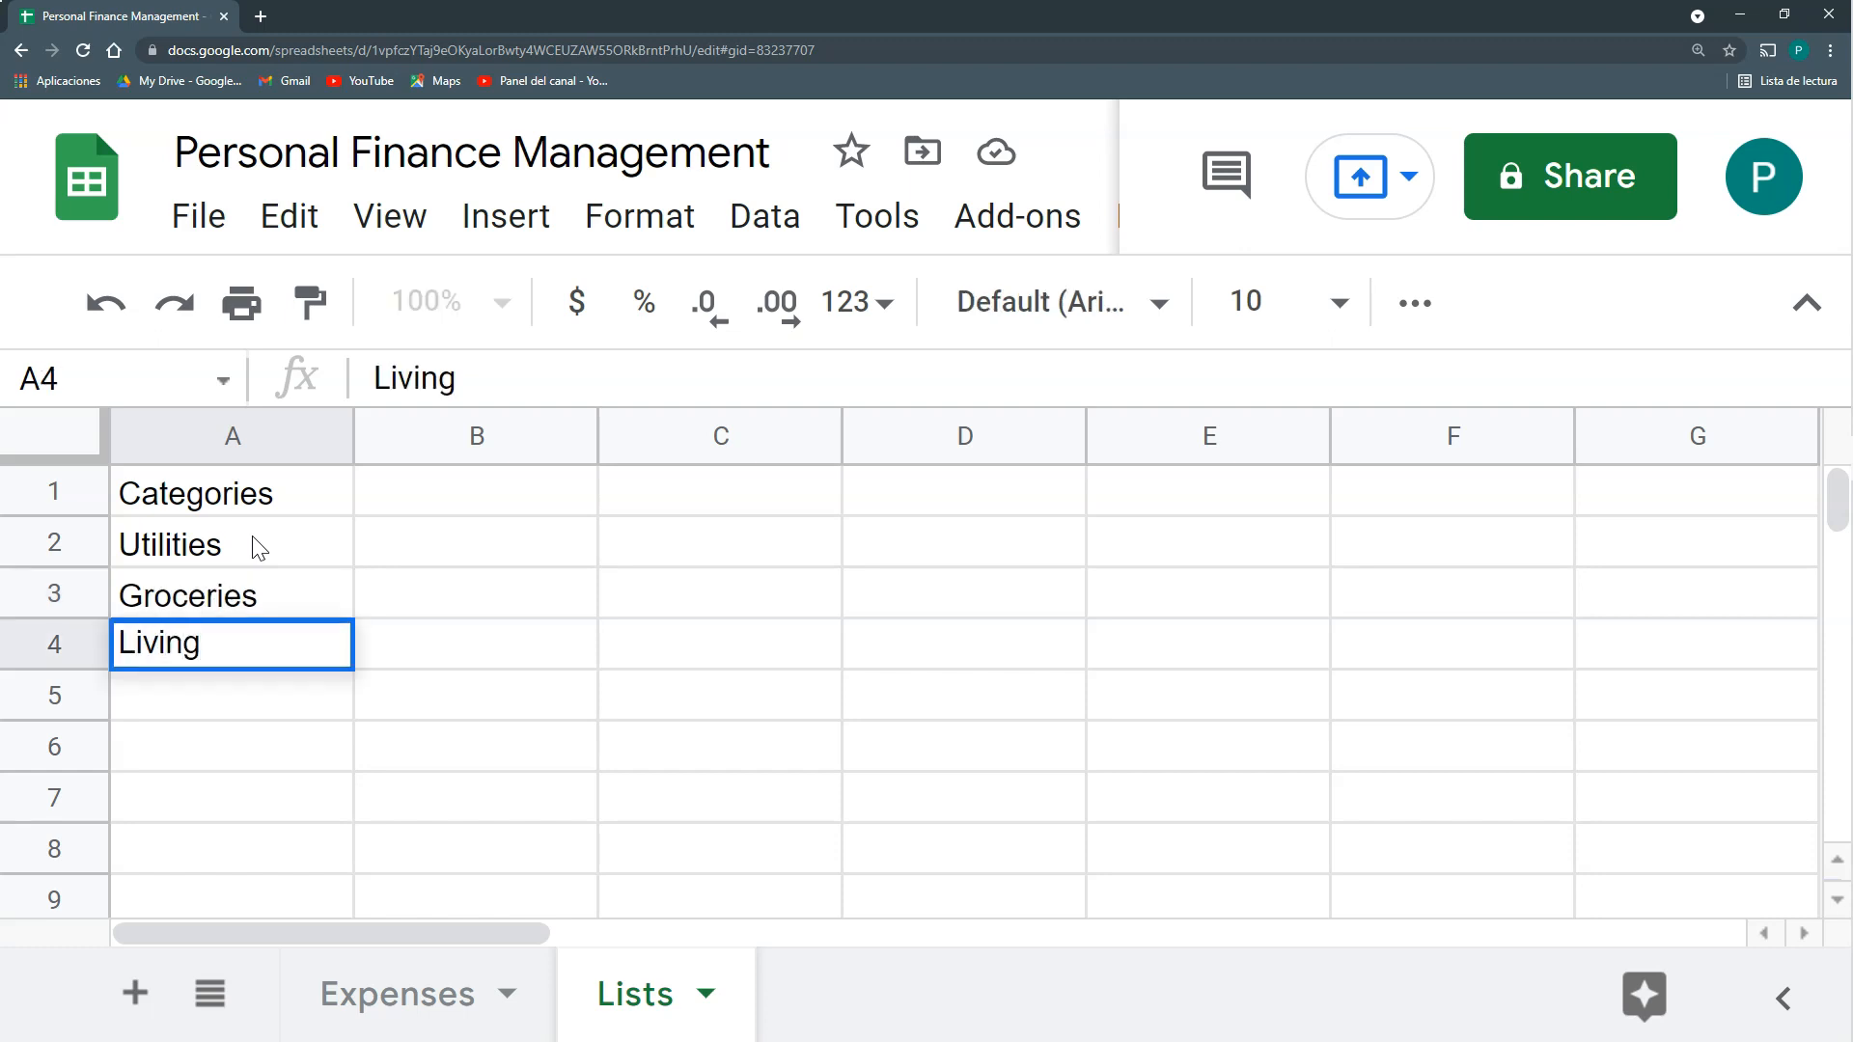
key(Return)
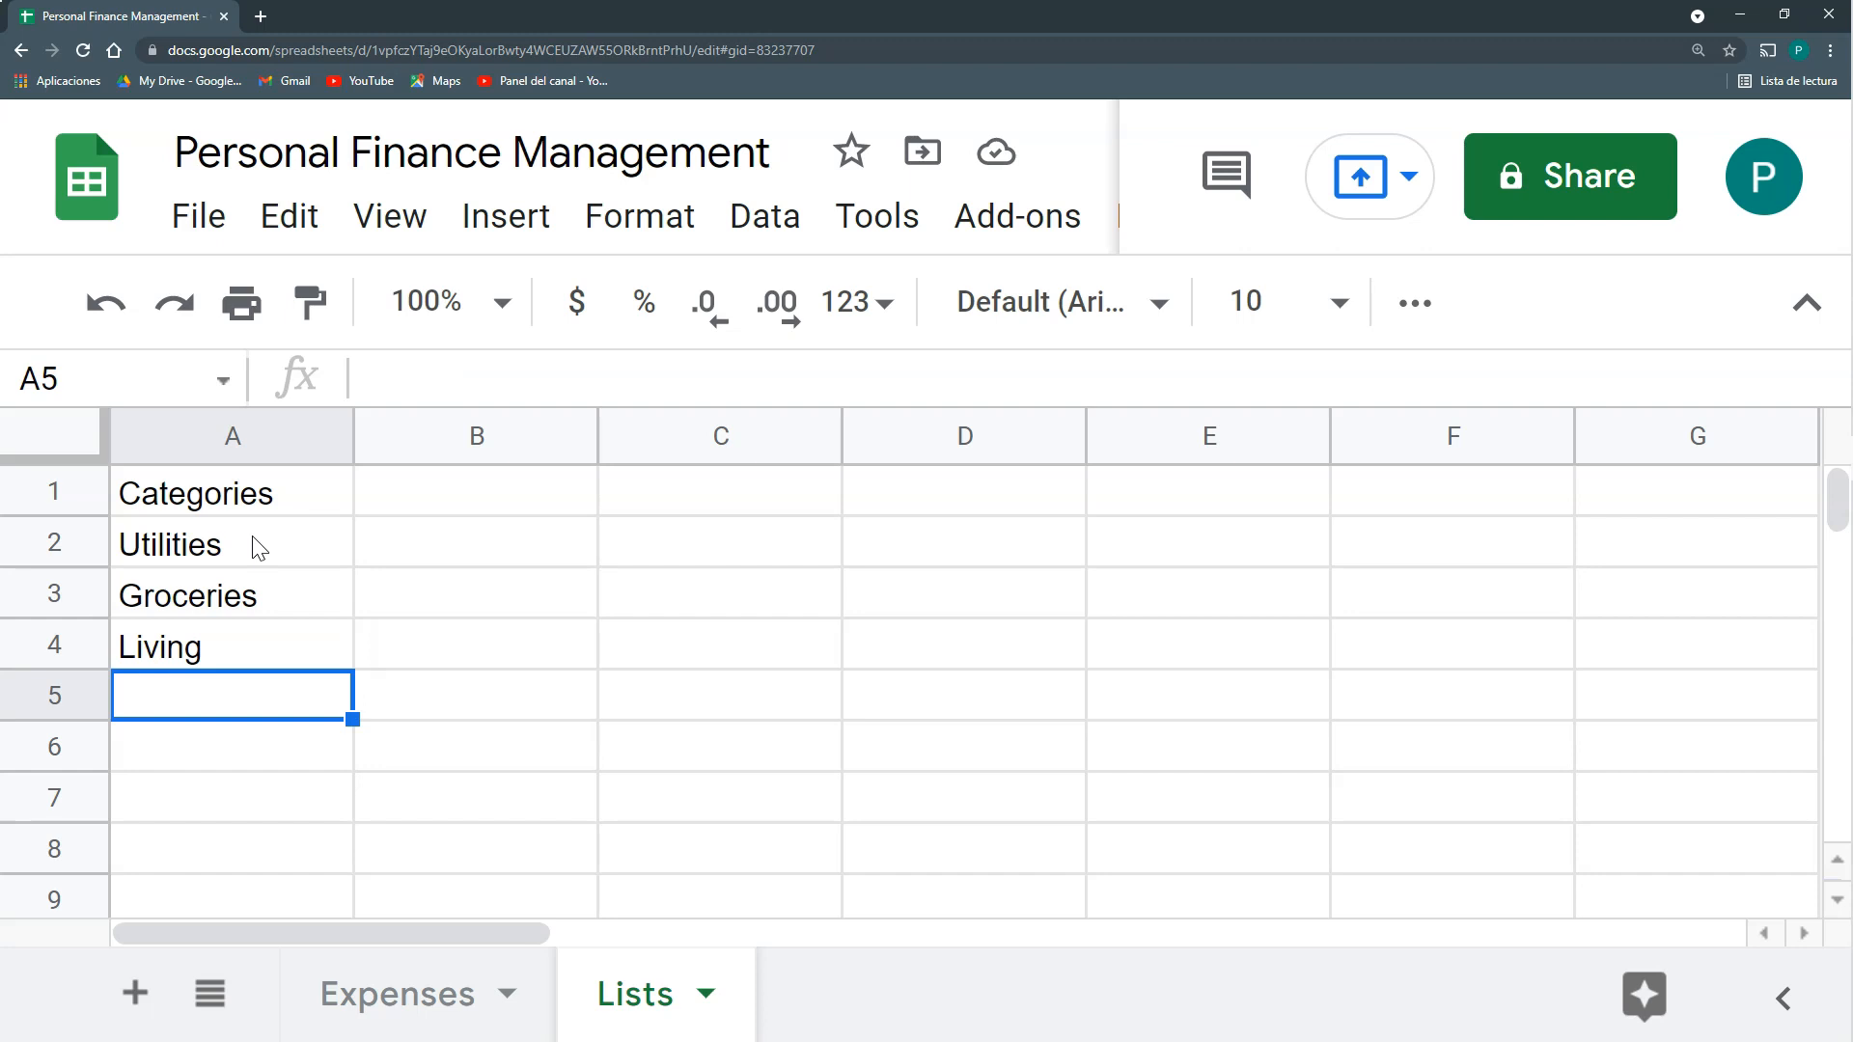
text(Loans)
key(Return)
Complete the category list with Going Out, Hobbies and Other in cells A6 to A8.
text(D)
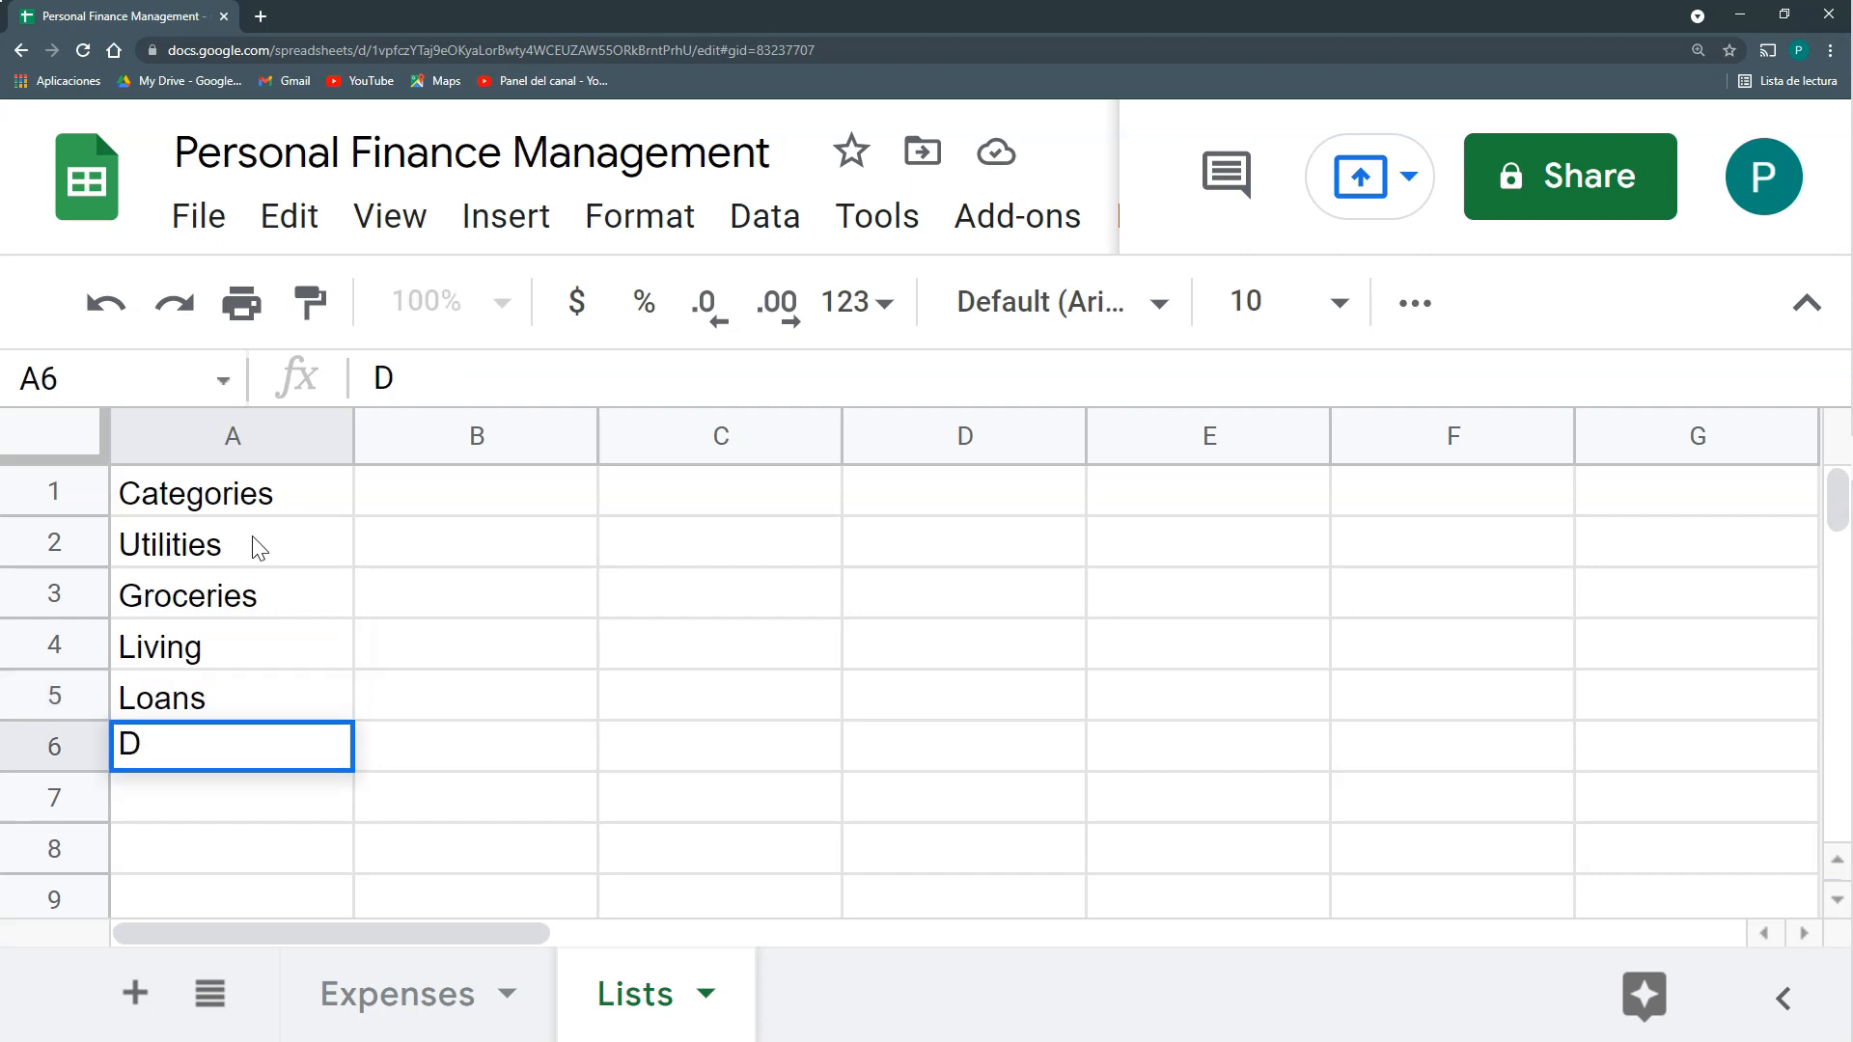
key(BackSpace)
text(Going Out)
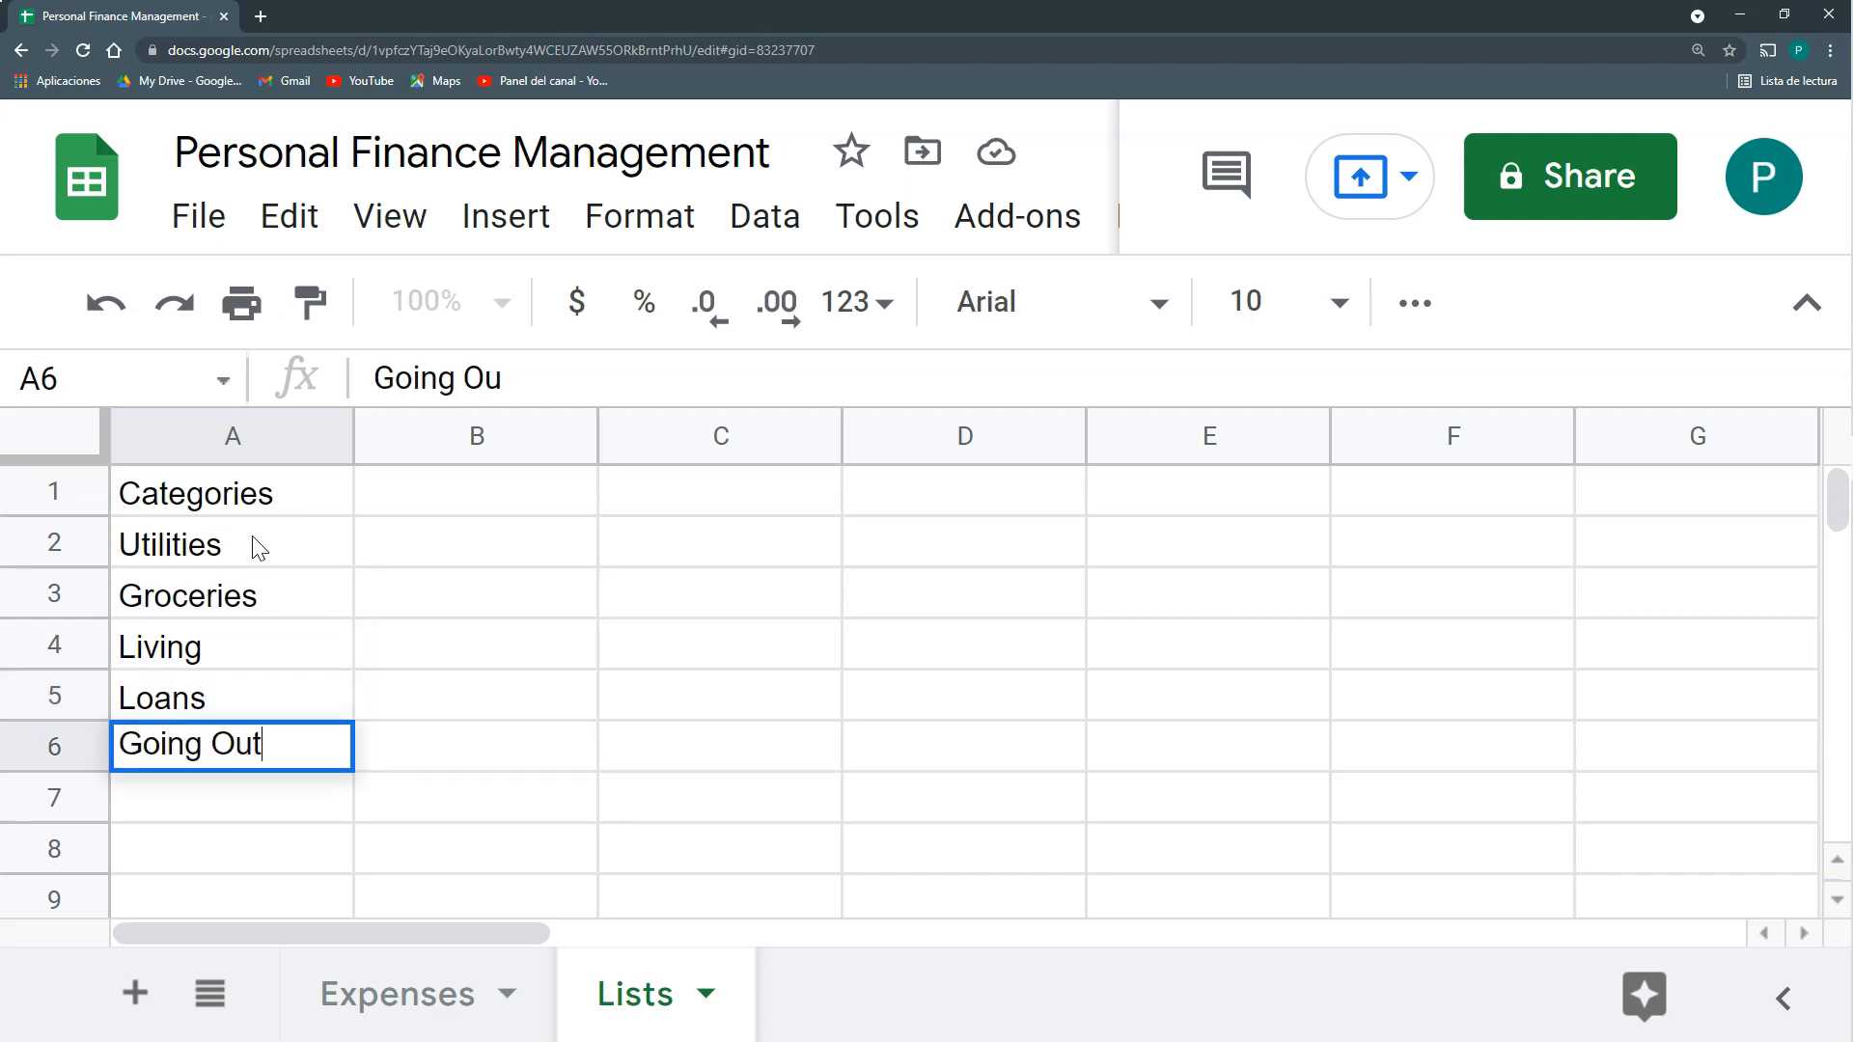
key(Return)
text(Hobbies)
key(Return)
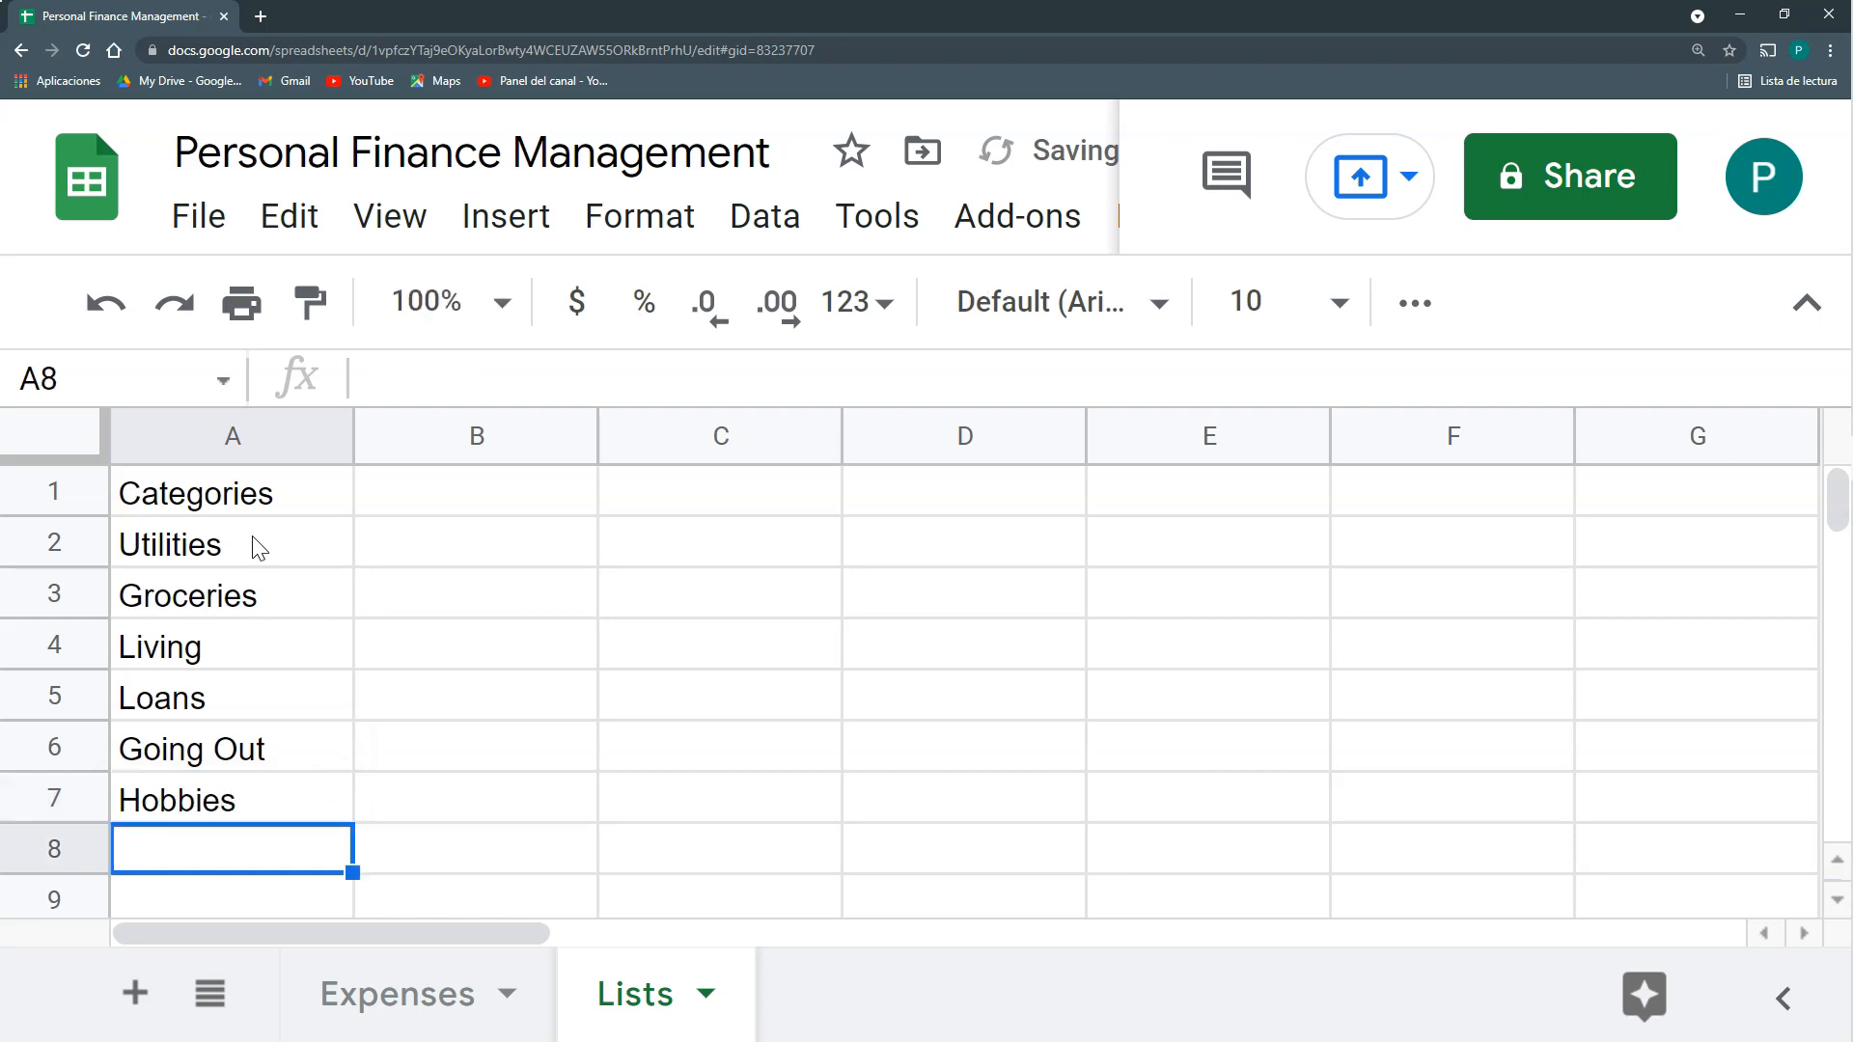
text(Other)
key(Return)
scroll(231, 854, up, 1)
click(236, 851)
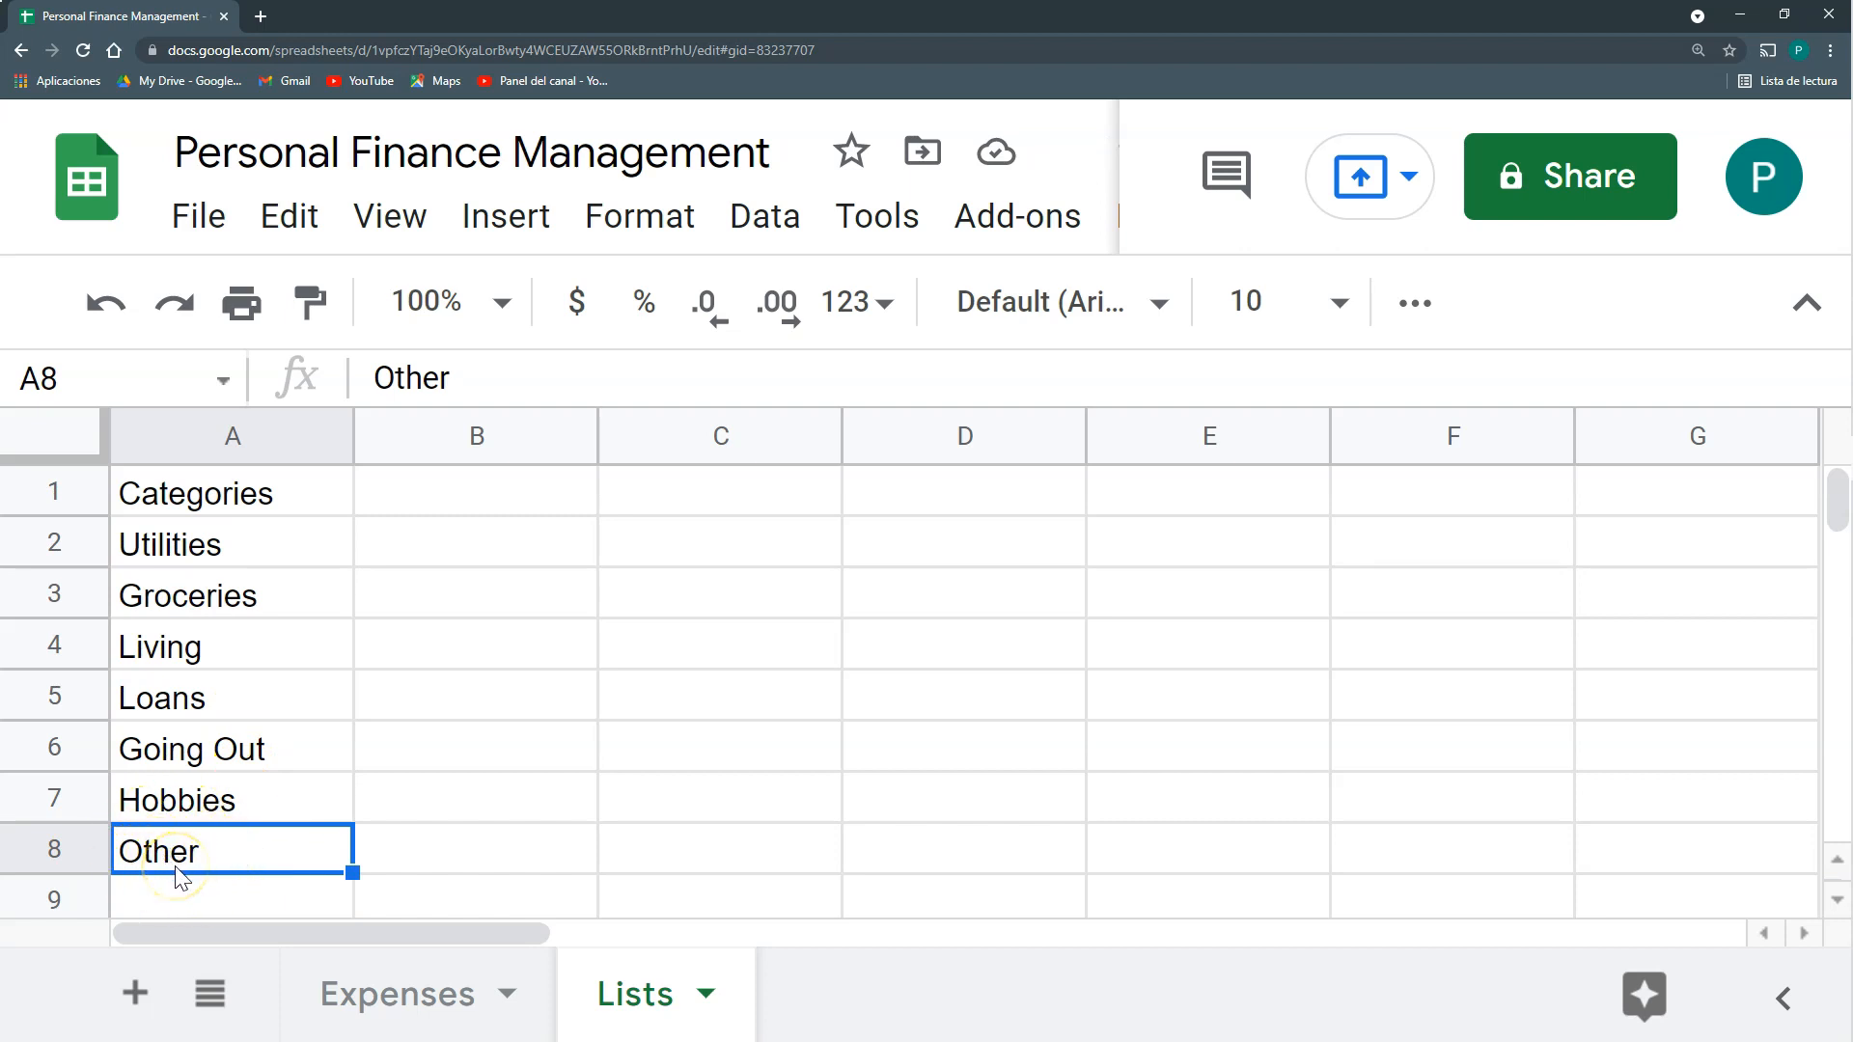
click(200, 859)
drag(198, 532, 231, 839)
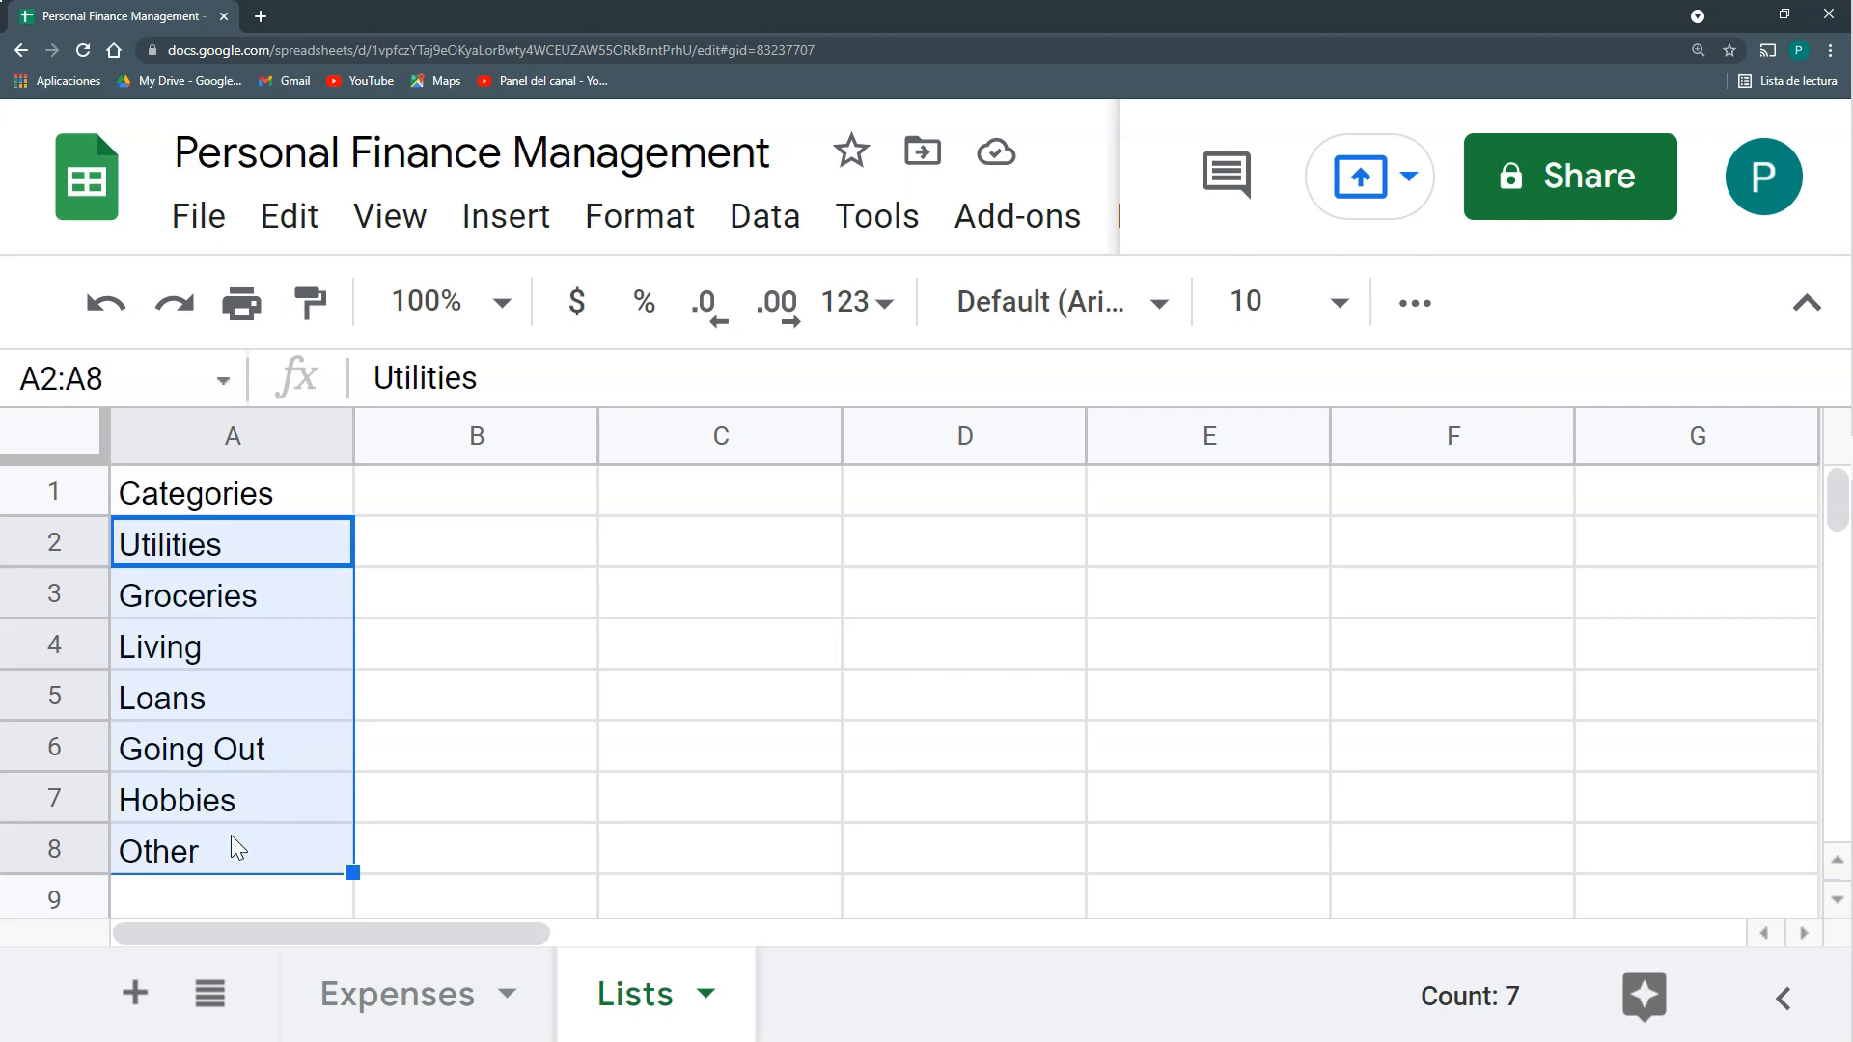
drag(316, 552, 281, 854)
Add data validation to the Expenses sheet's Category cells D2:D1000 using a list from the open-ended range Lists!A2:A.
click(455, 999)
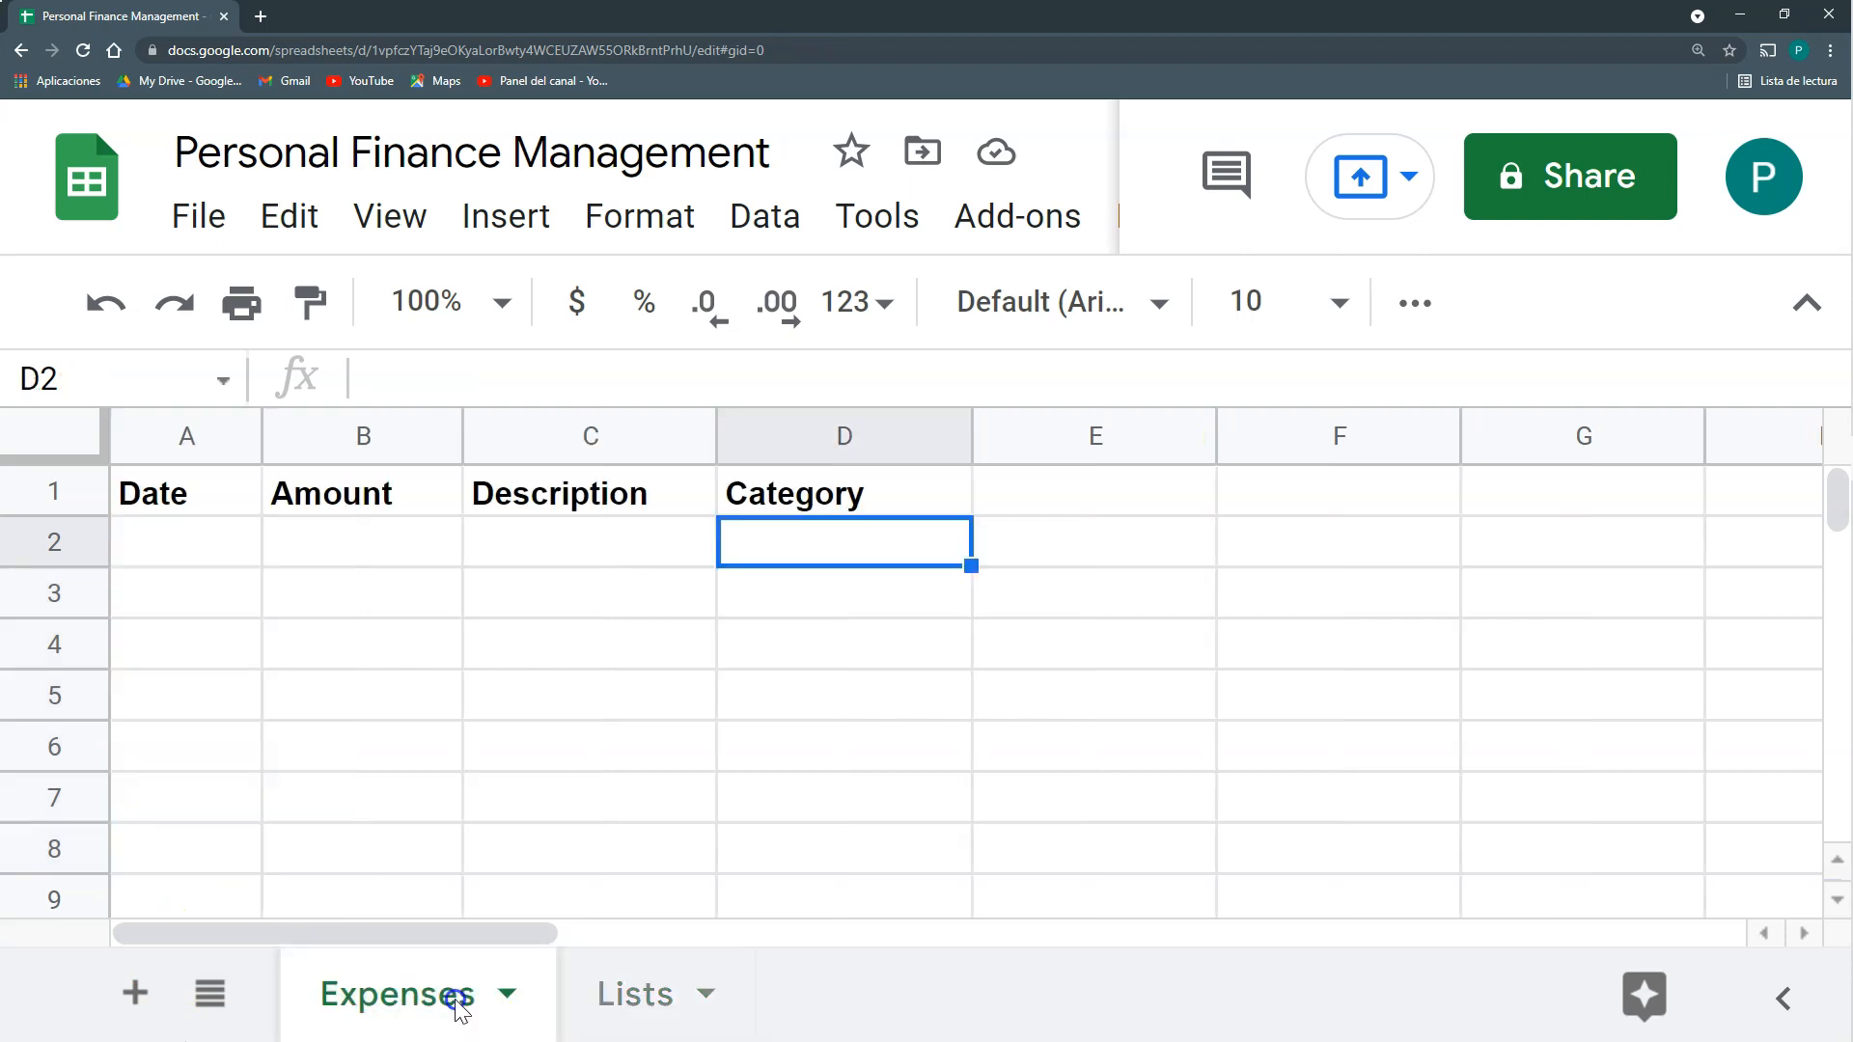
key(ctrl+shift+Down)
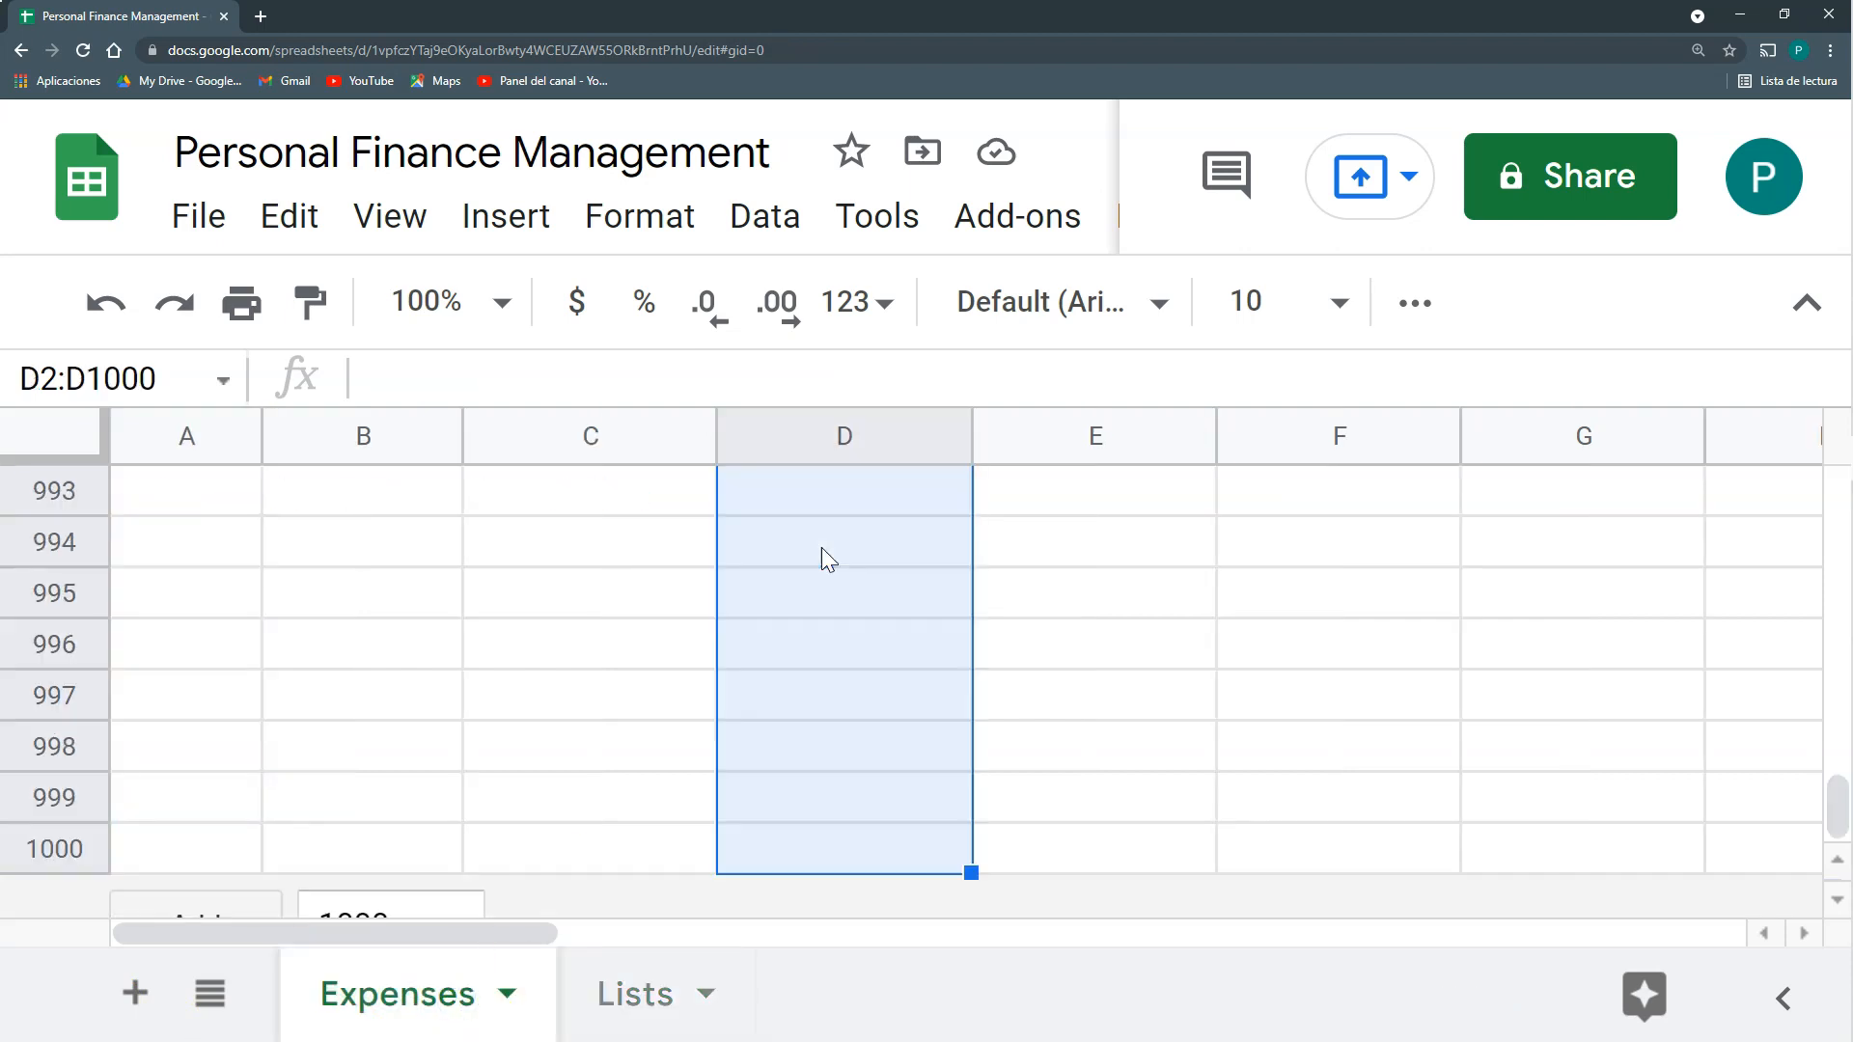
click(778, 223)
scroll(889, 755, down, 4)
click(939, 856)
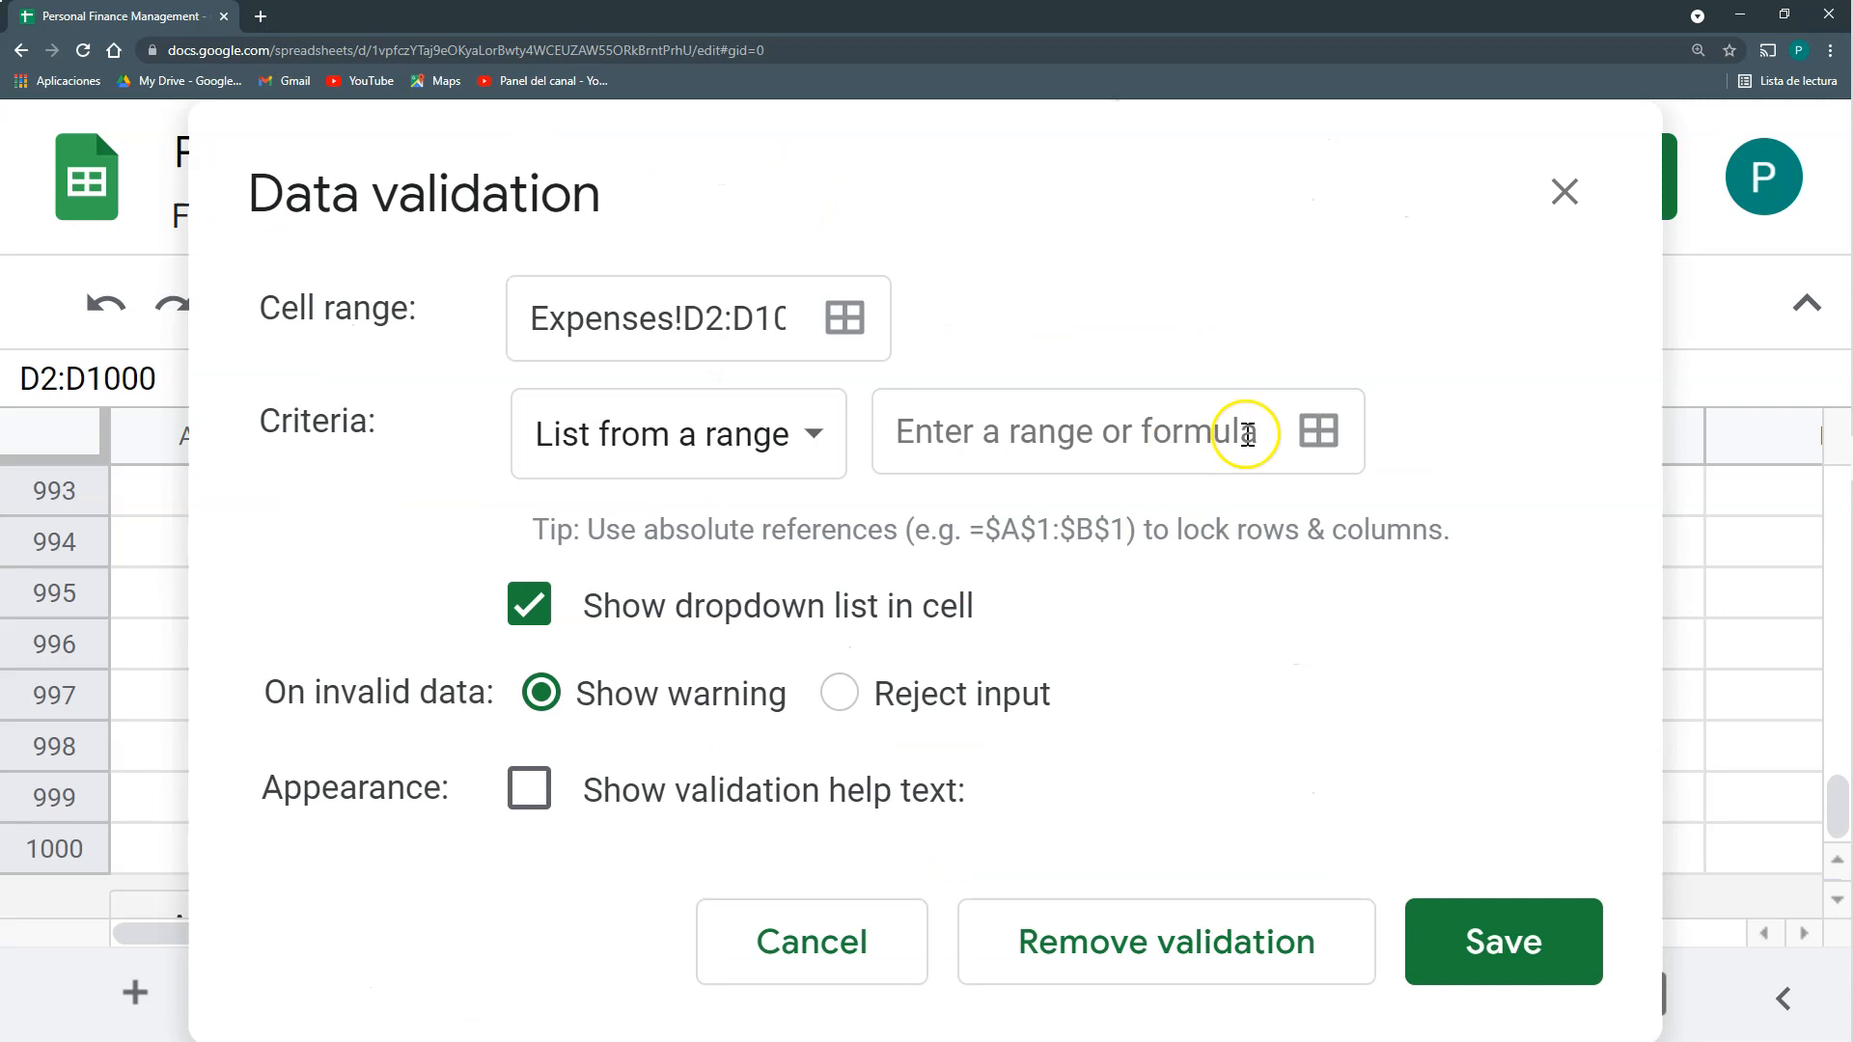
click(1318, 431)
click(608, 1001)
drag(130, 543, 227, 849)
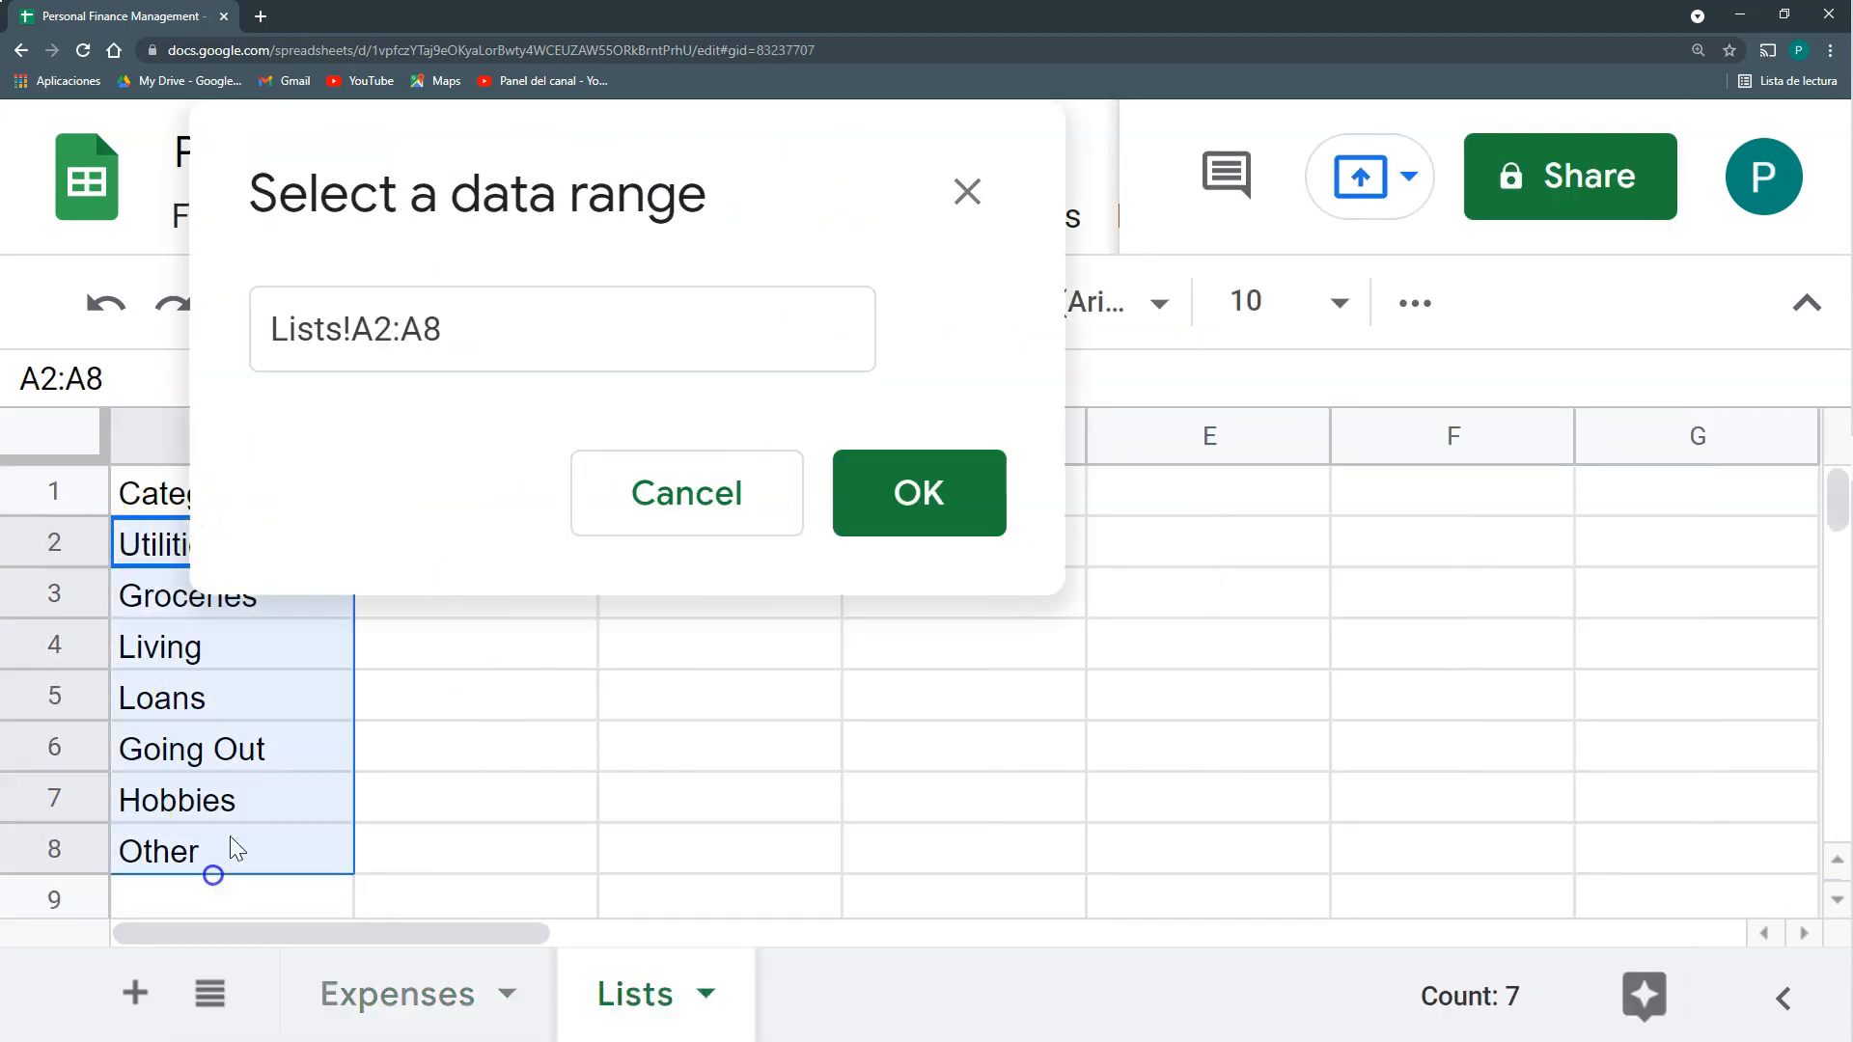
click(454, 333)
key(BackSpace)
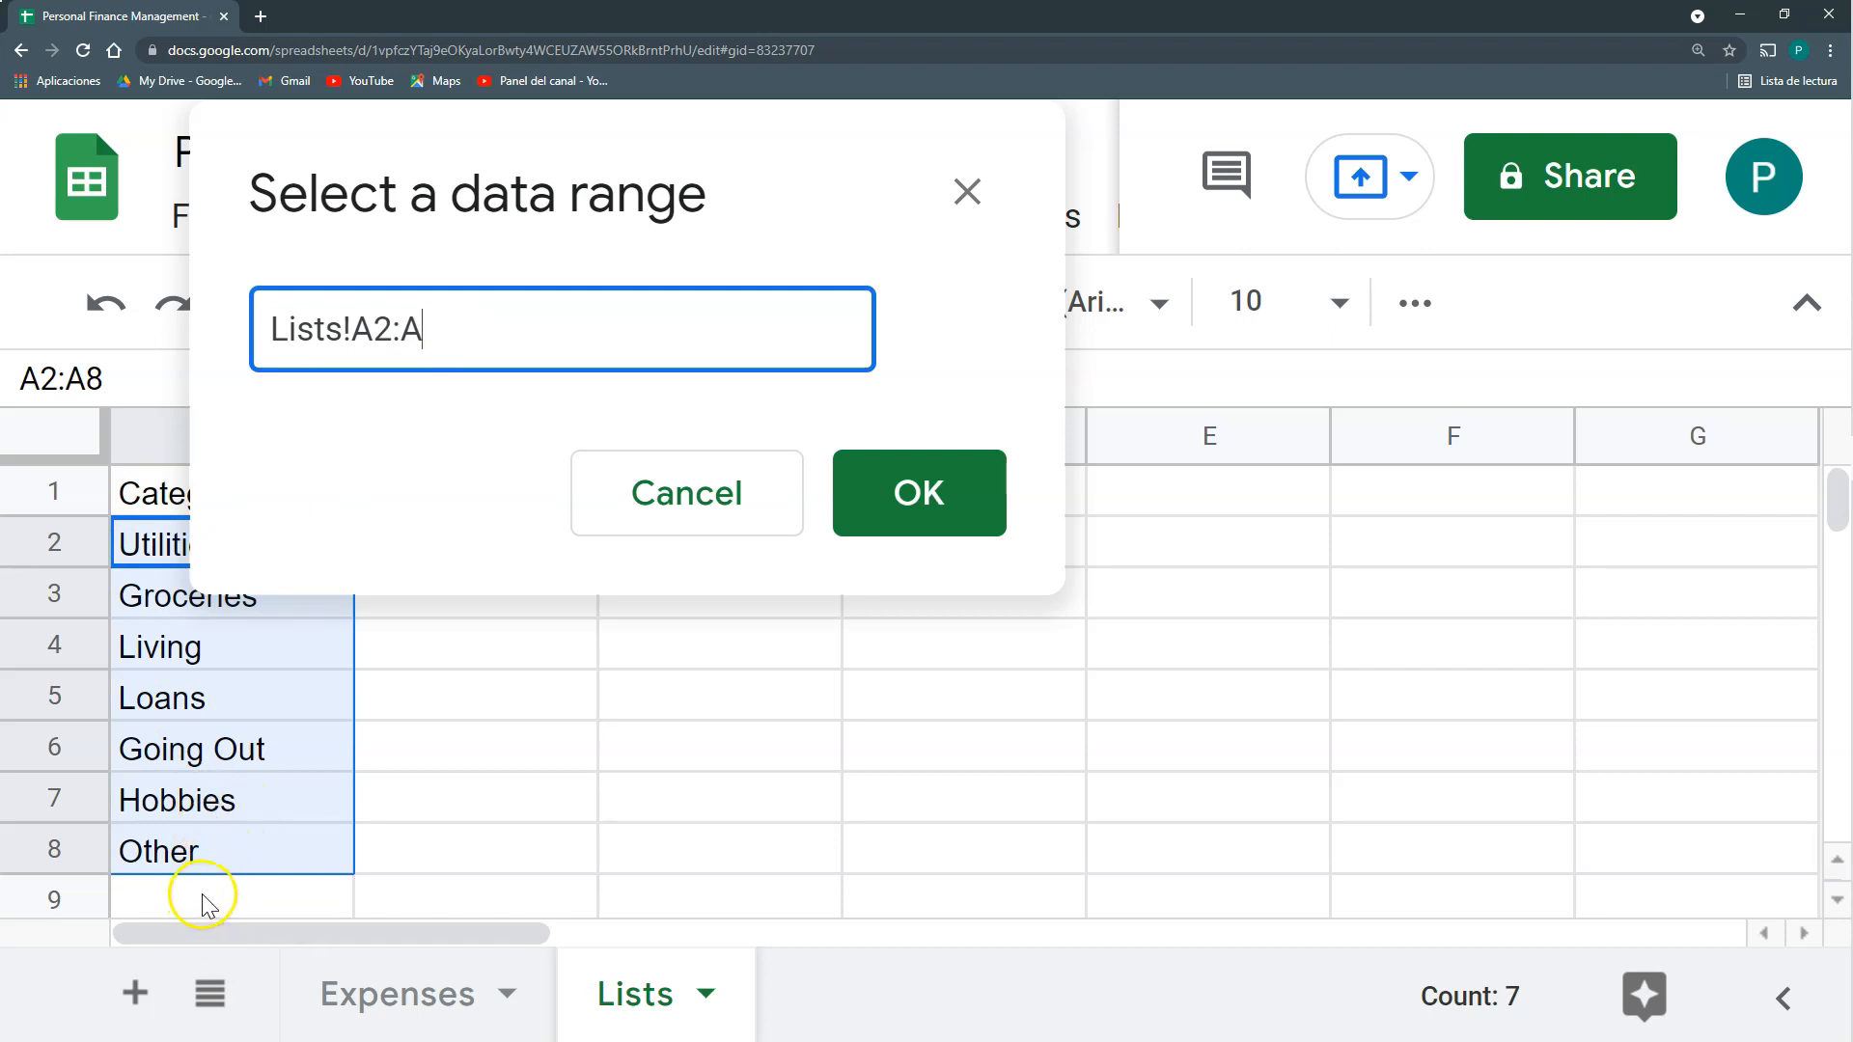
scroll(248, 902, down, 2)
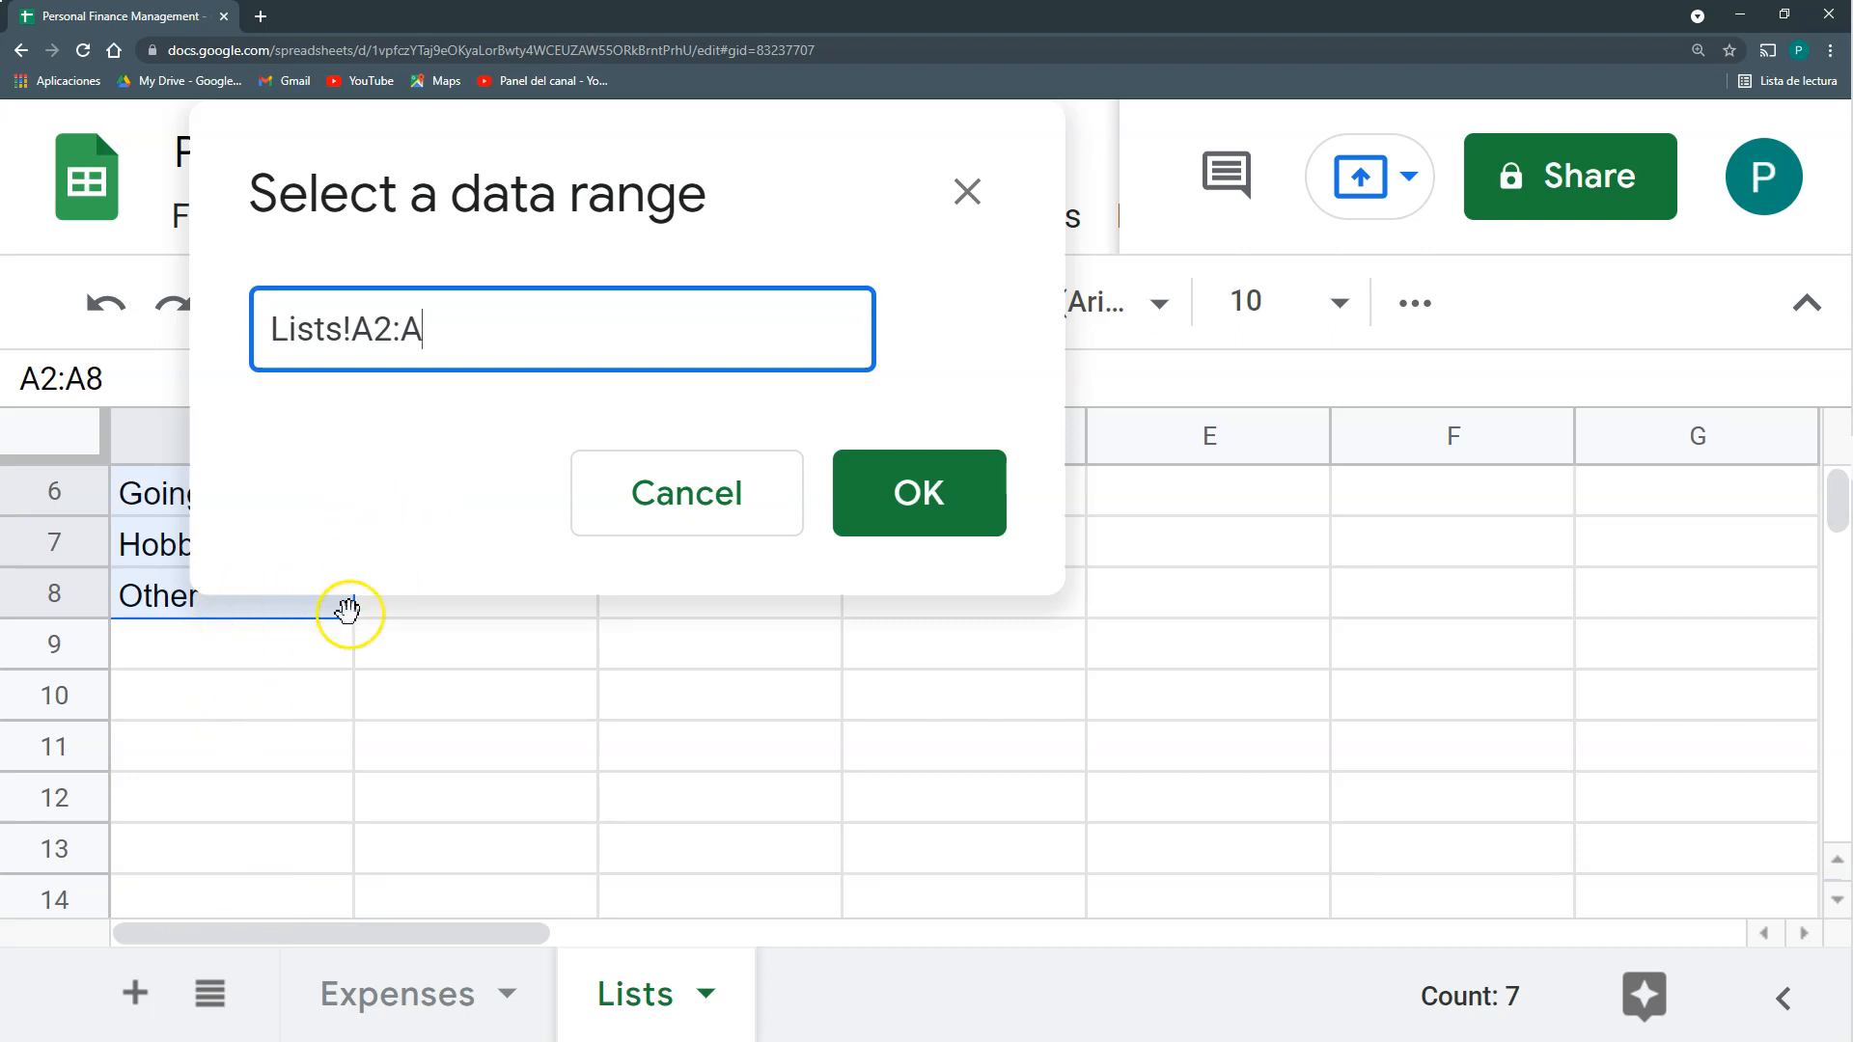
click(944, 496)
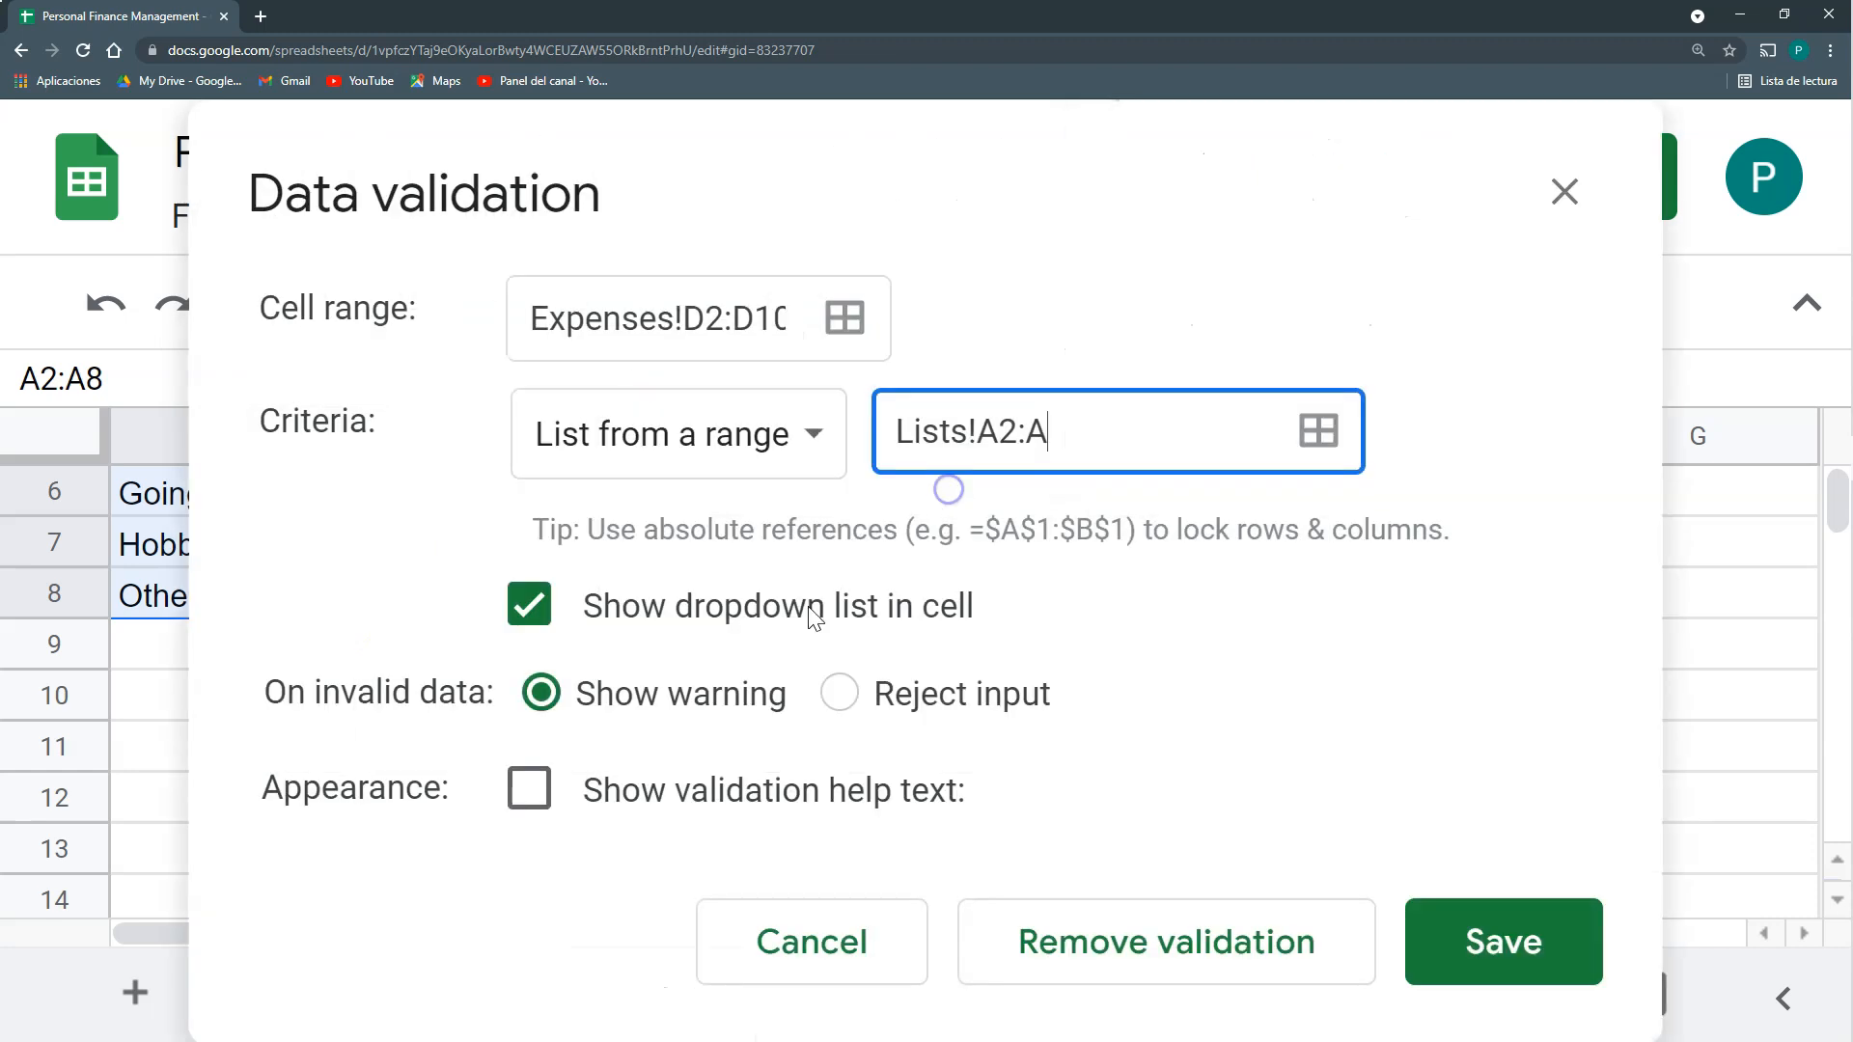
click(1502, 942)
Return to the Expenses sheet and look over the first rows with the Category dropdowns.
click(413, 993)
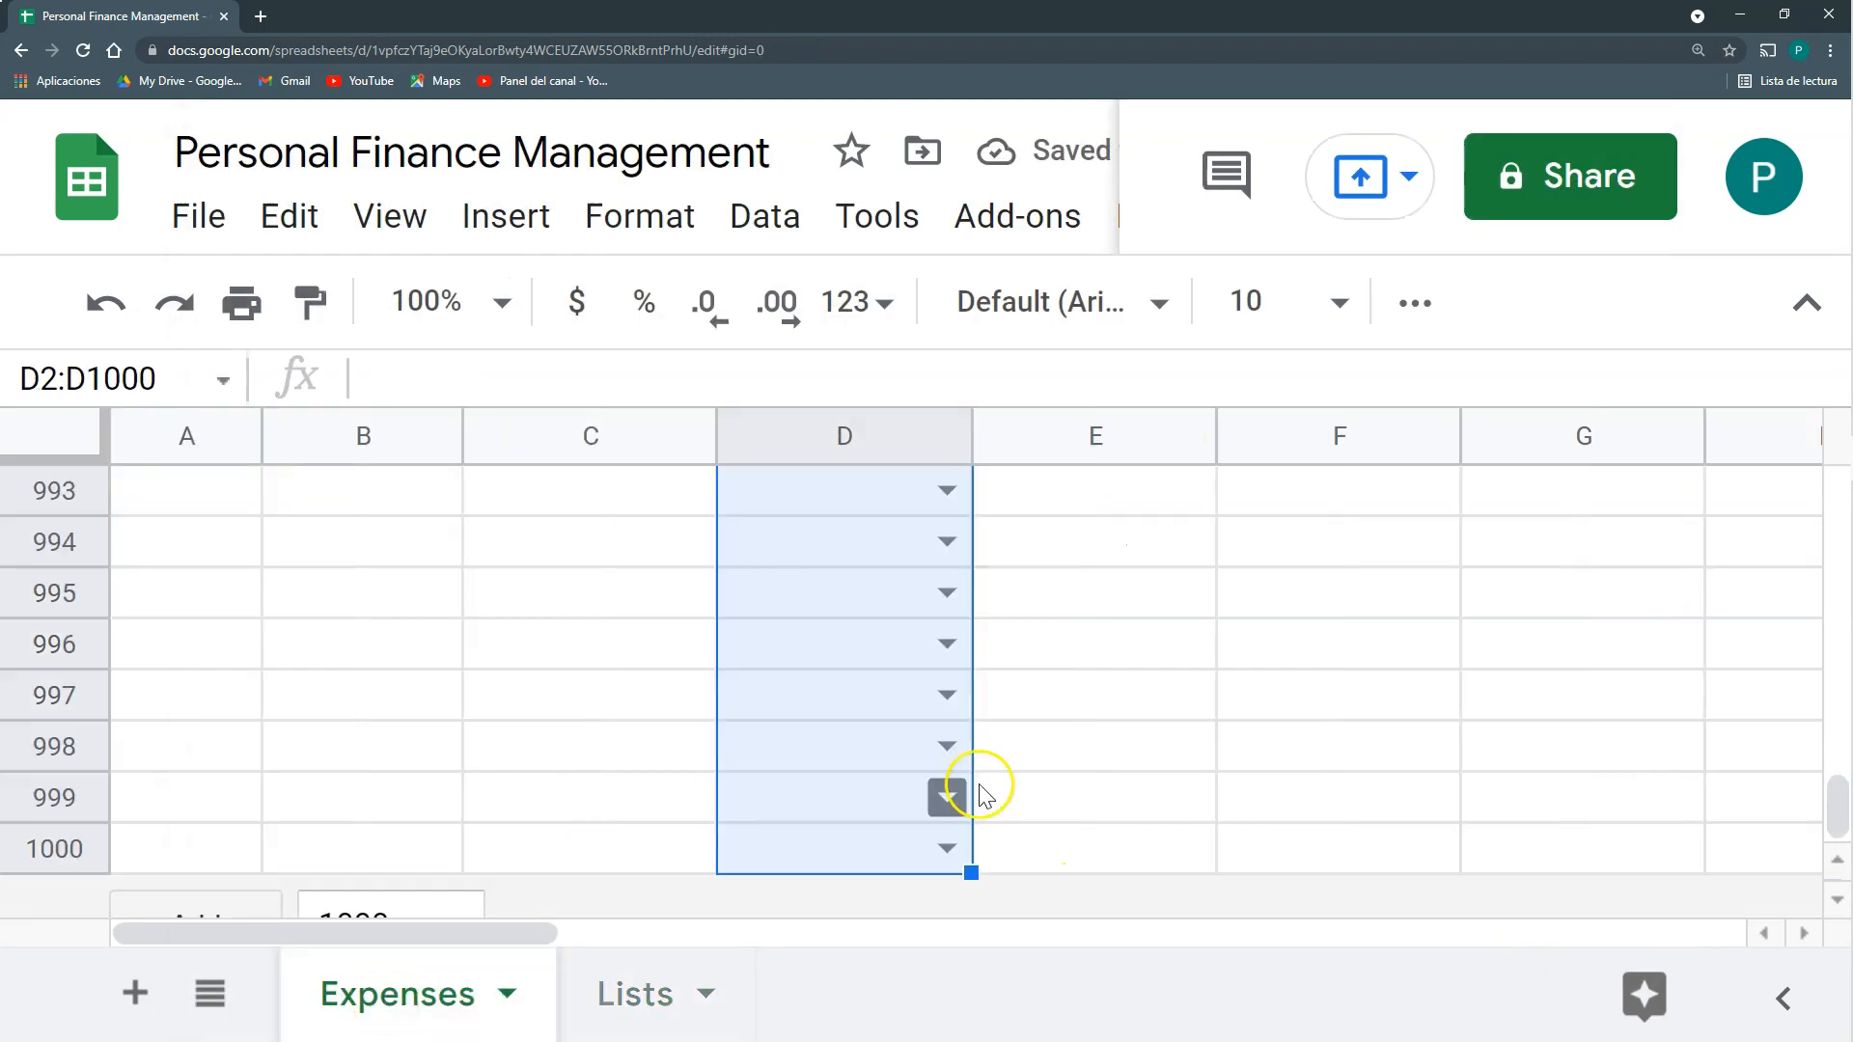
drag(1836, 817, 1830, 527)
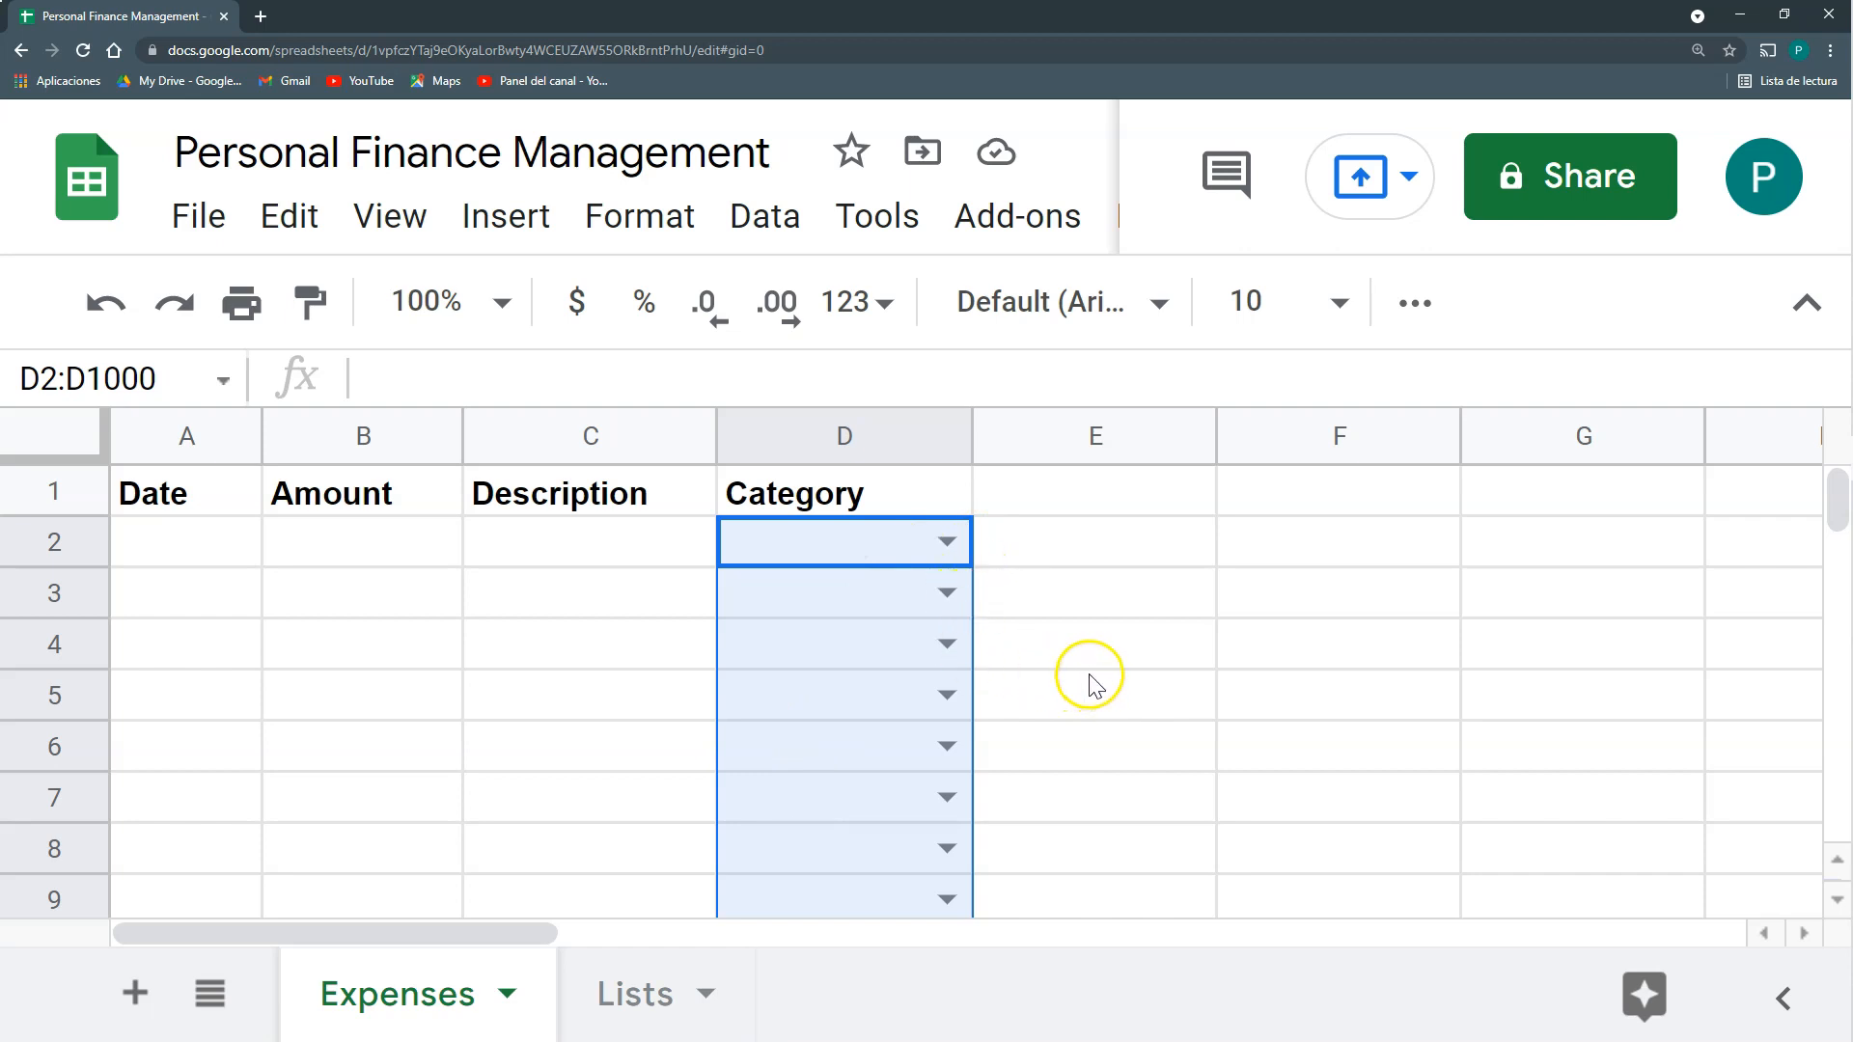
click(999, 602)
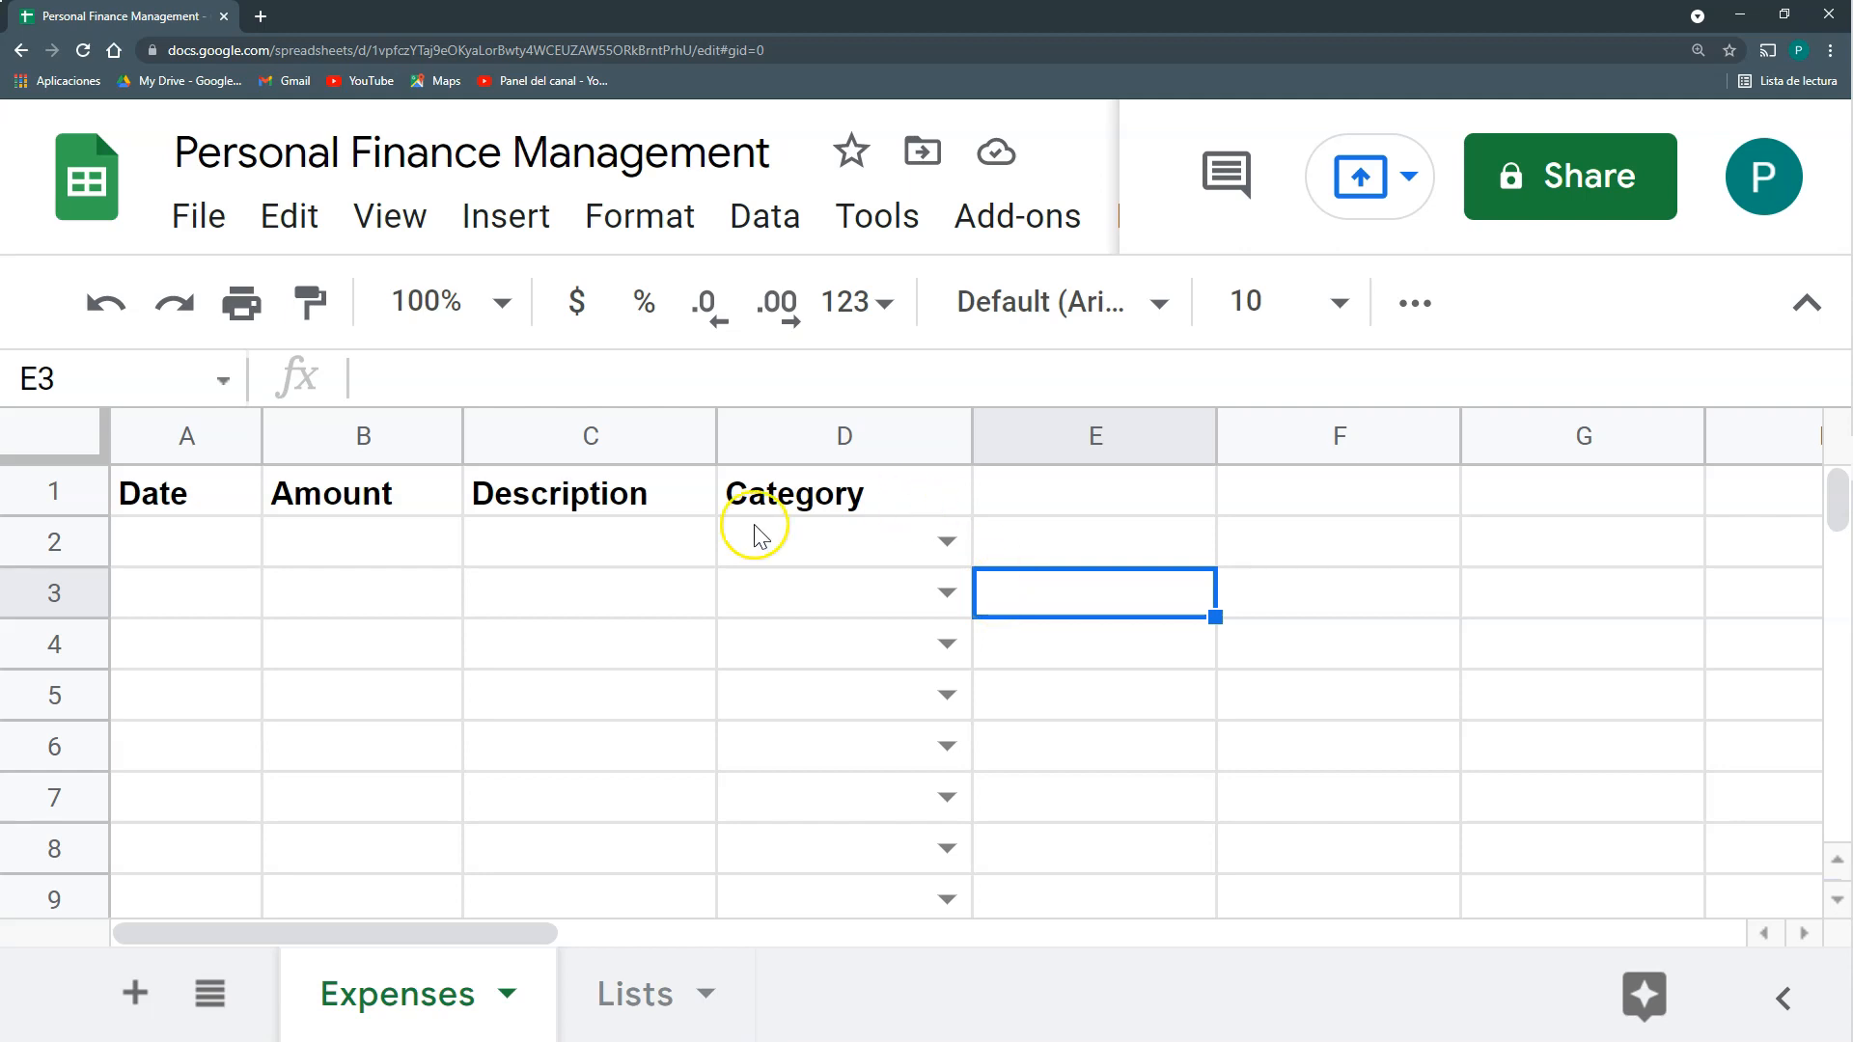
drag(252, 548, 736, 525)
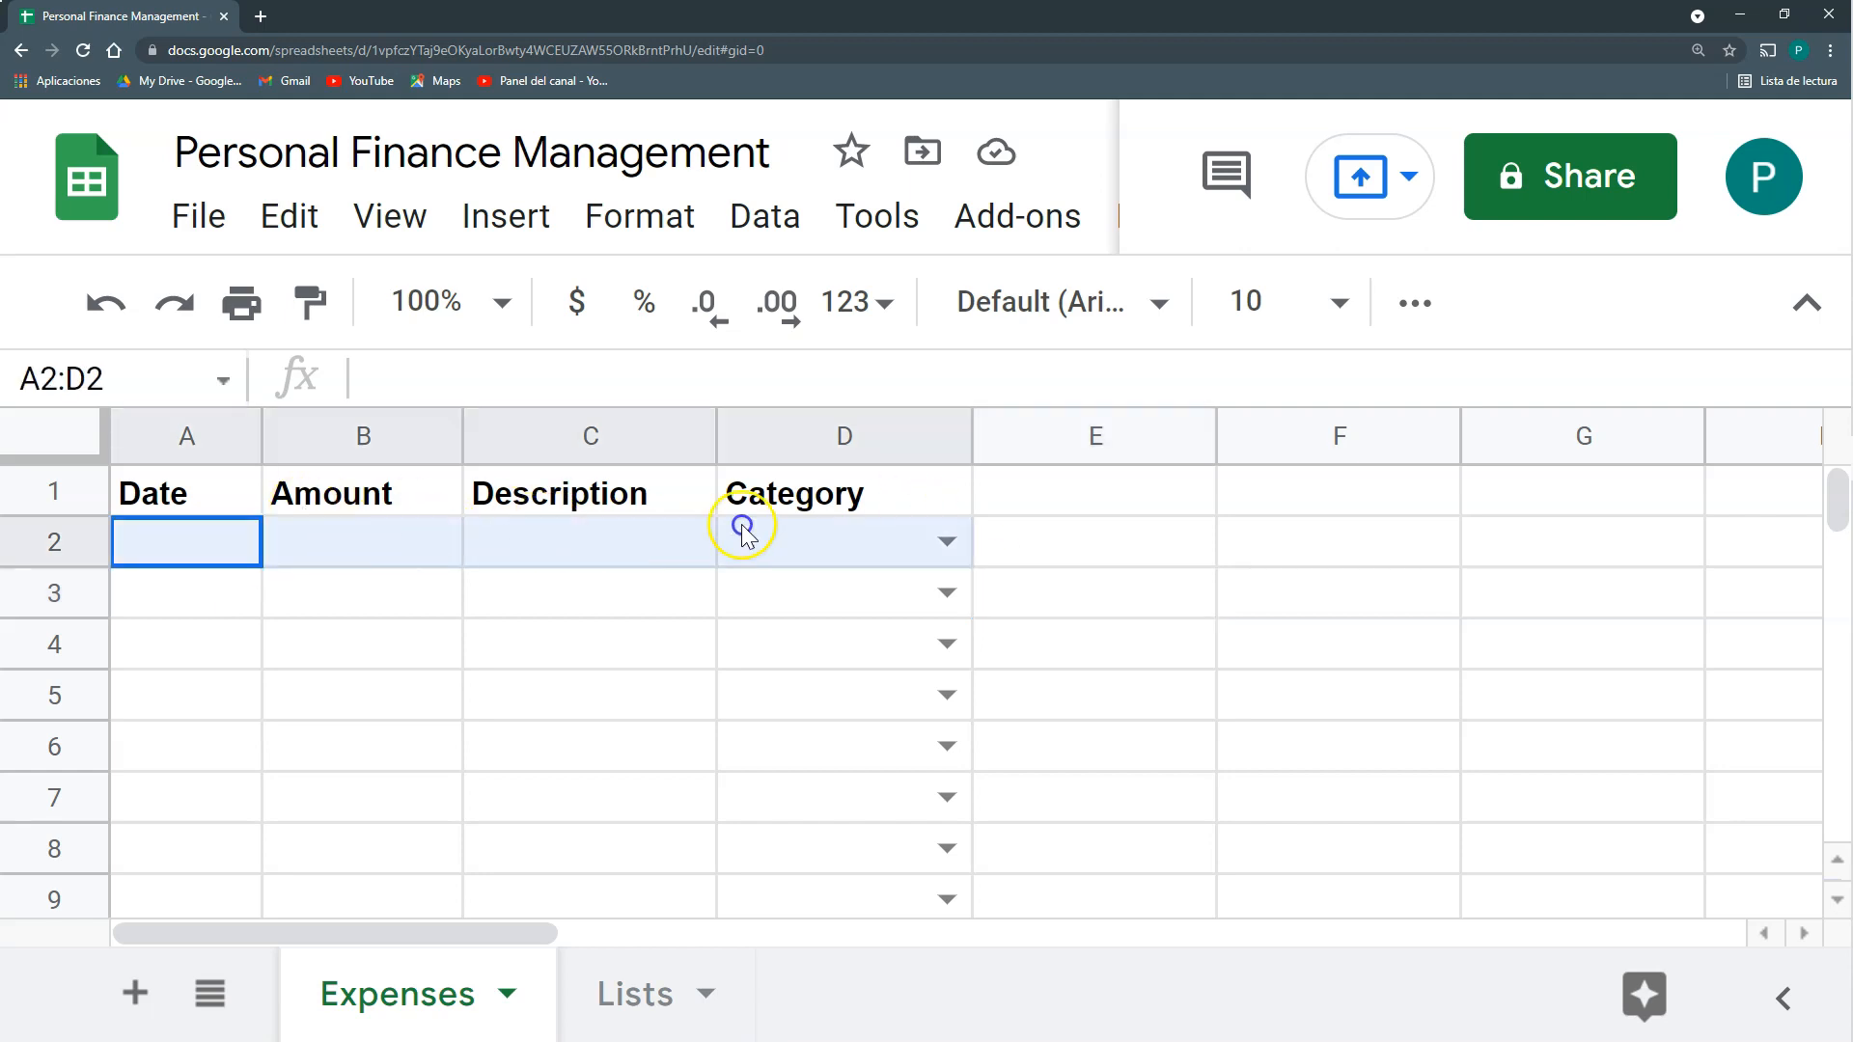
click(666, 589)
Pick the date 2021-08-26 from the calendar for cell A2 and fit the Date column's width to its contents.
click(220, 552)
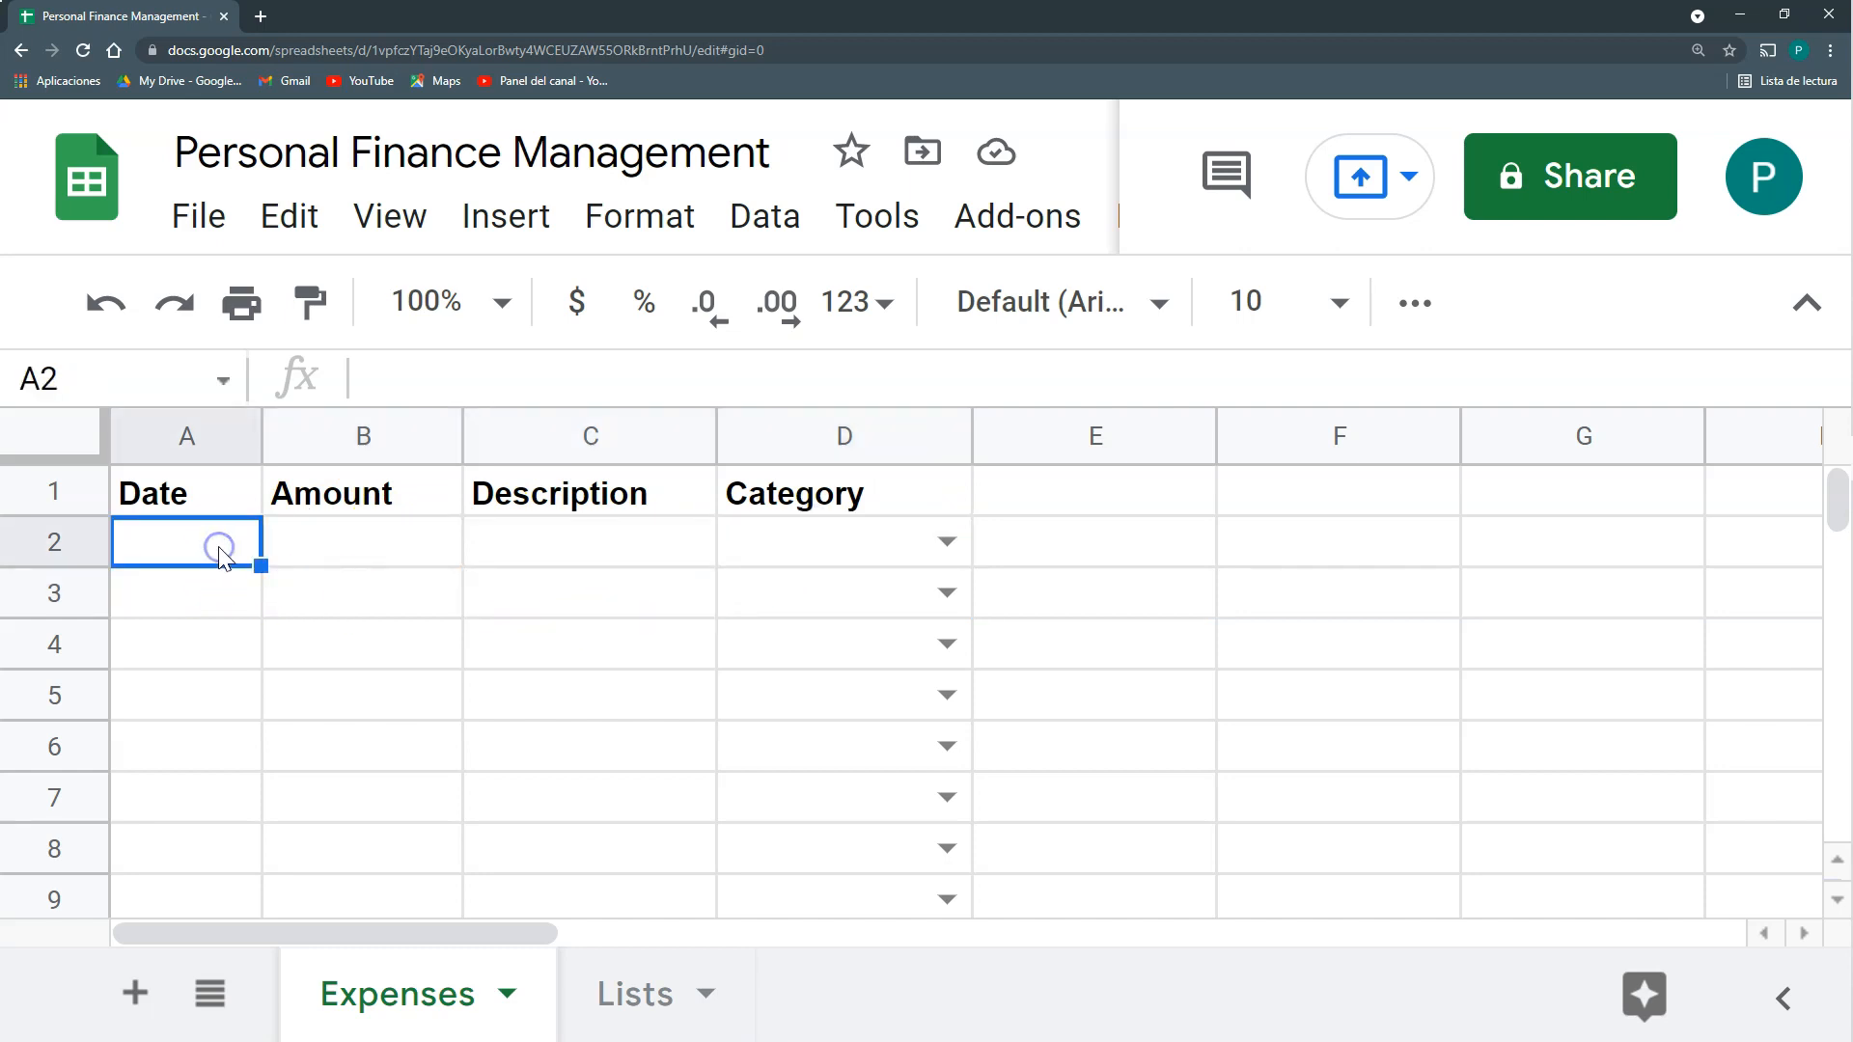
double_click(220, 552)
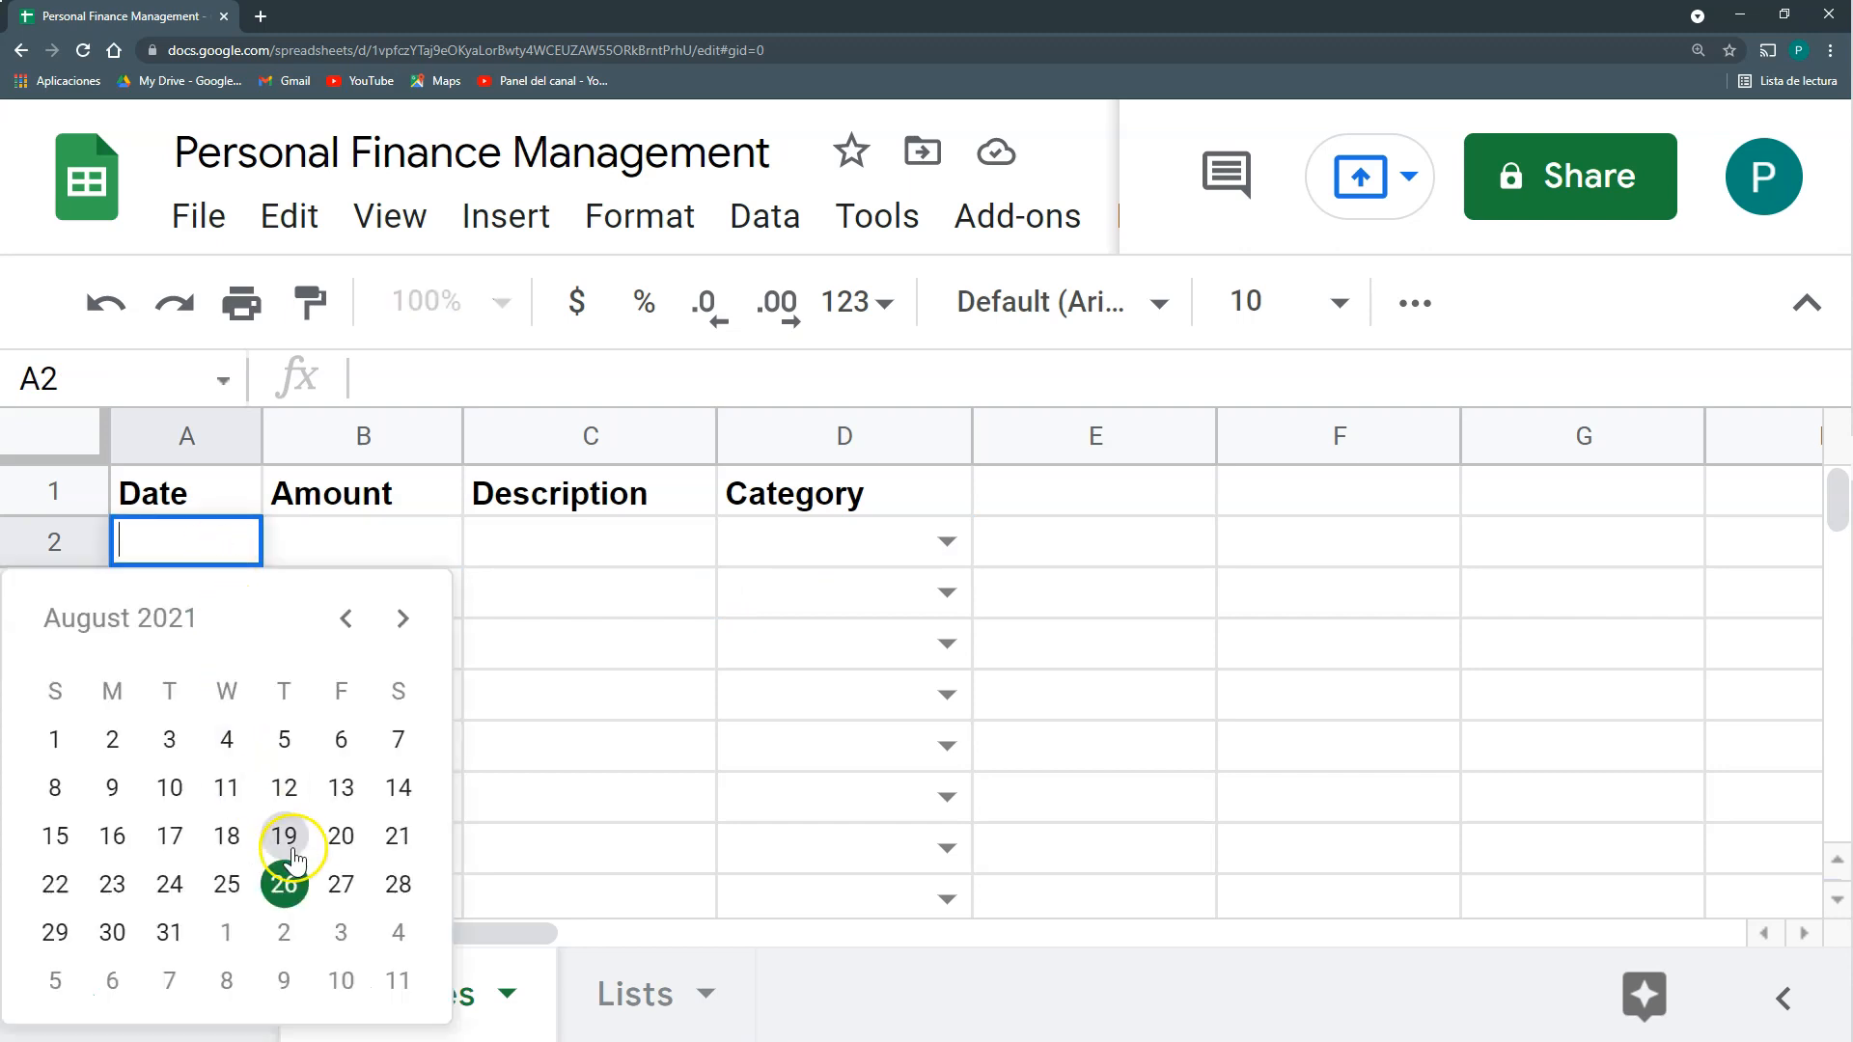
click(284, 883)
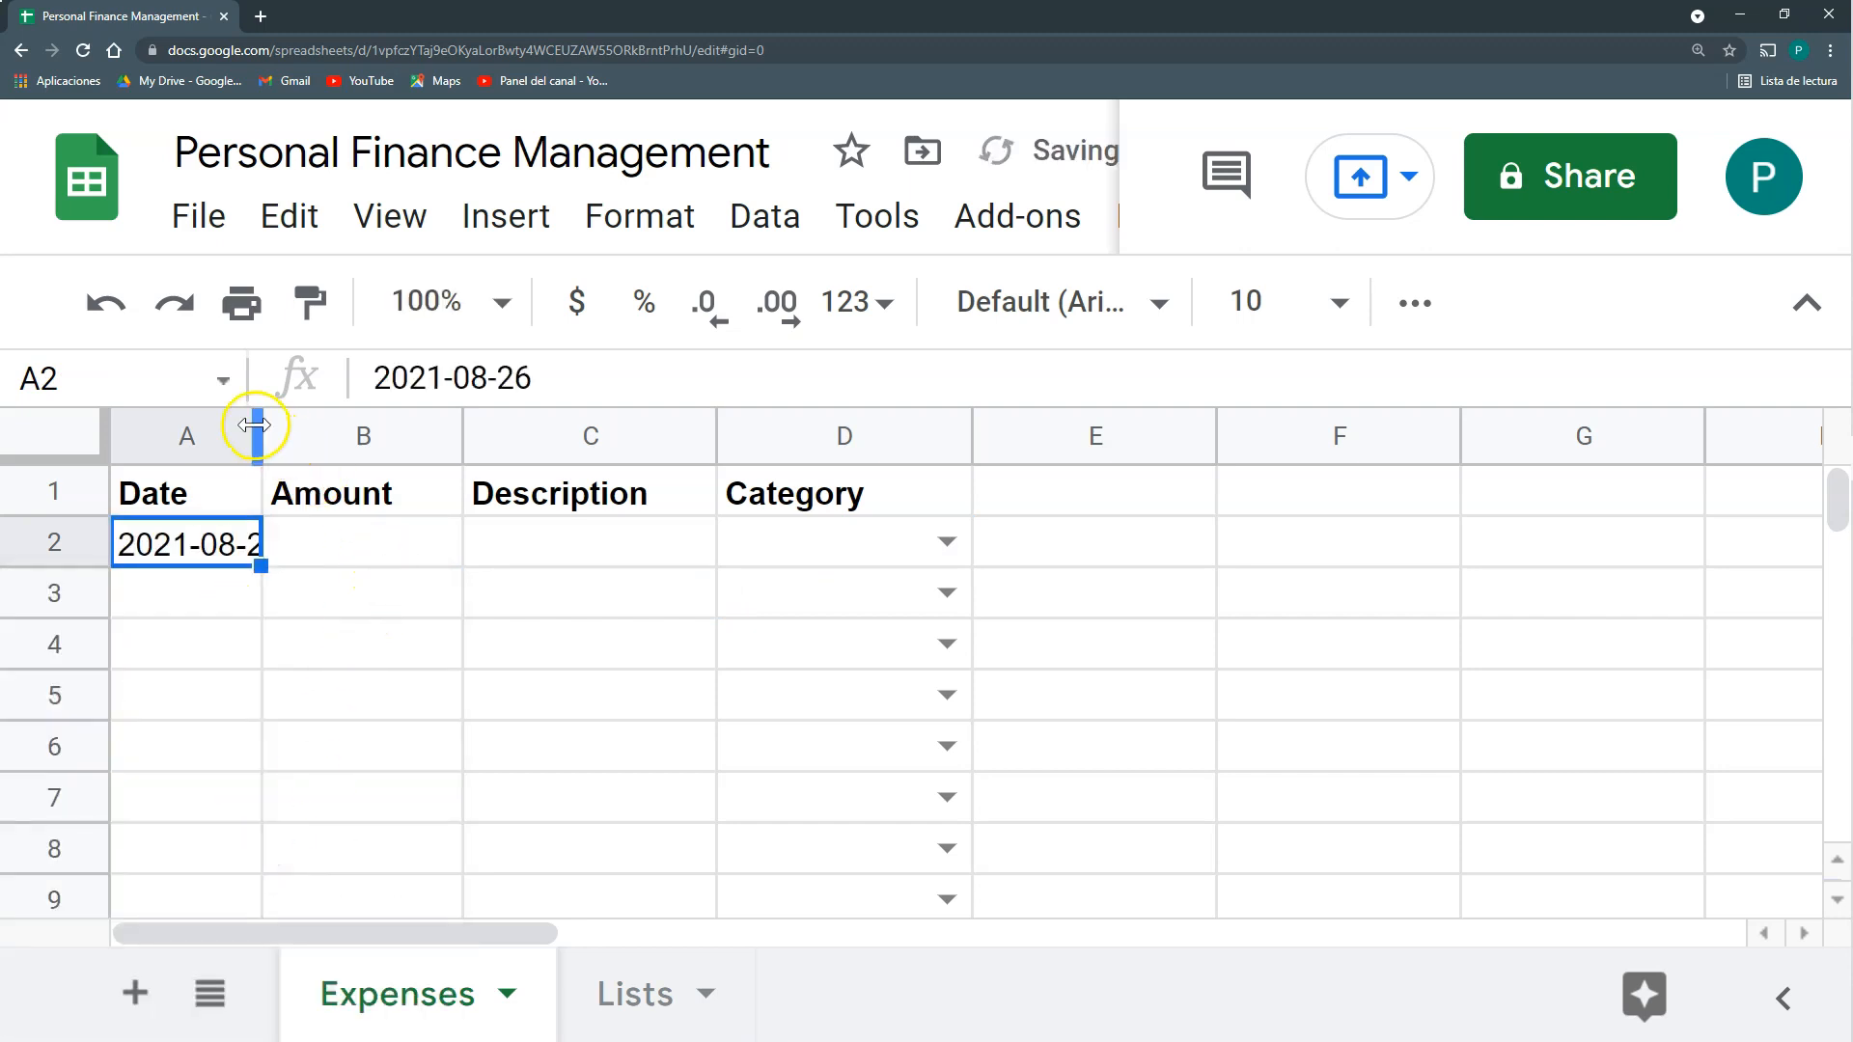
double_click(255, 424)
Enter the amount 10 in cell B2 and the description Coffee in cell C2.
click(407, 536)
text(10)
click(646, 555)
text(Coff)
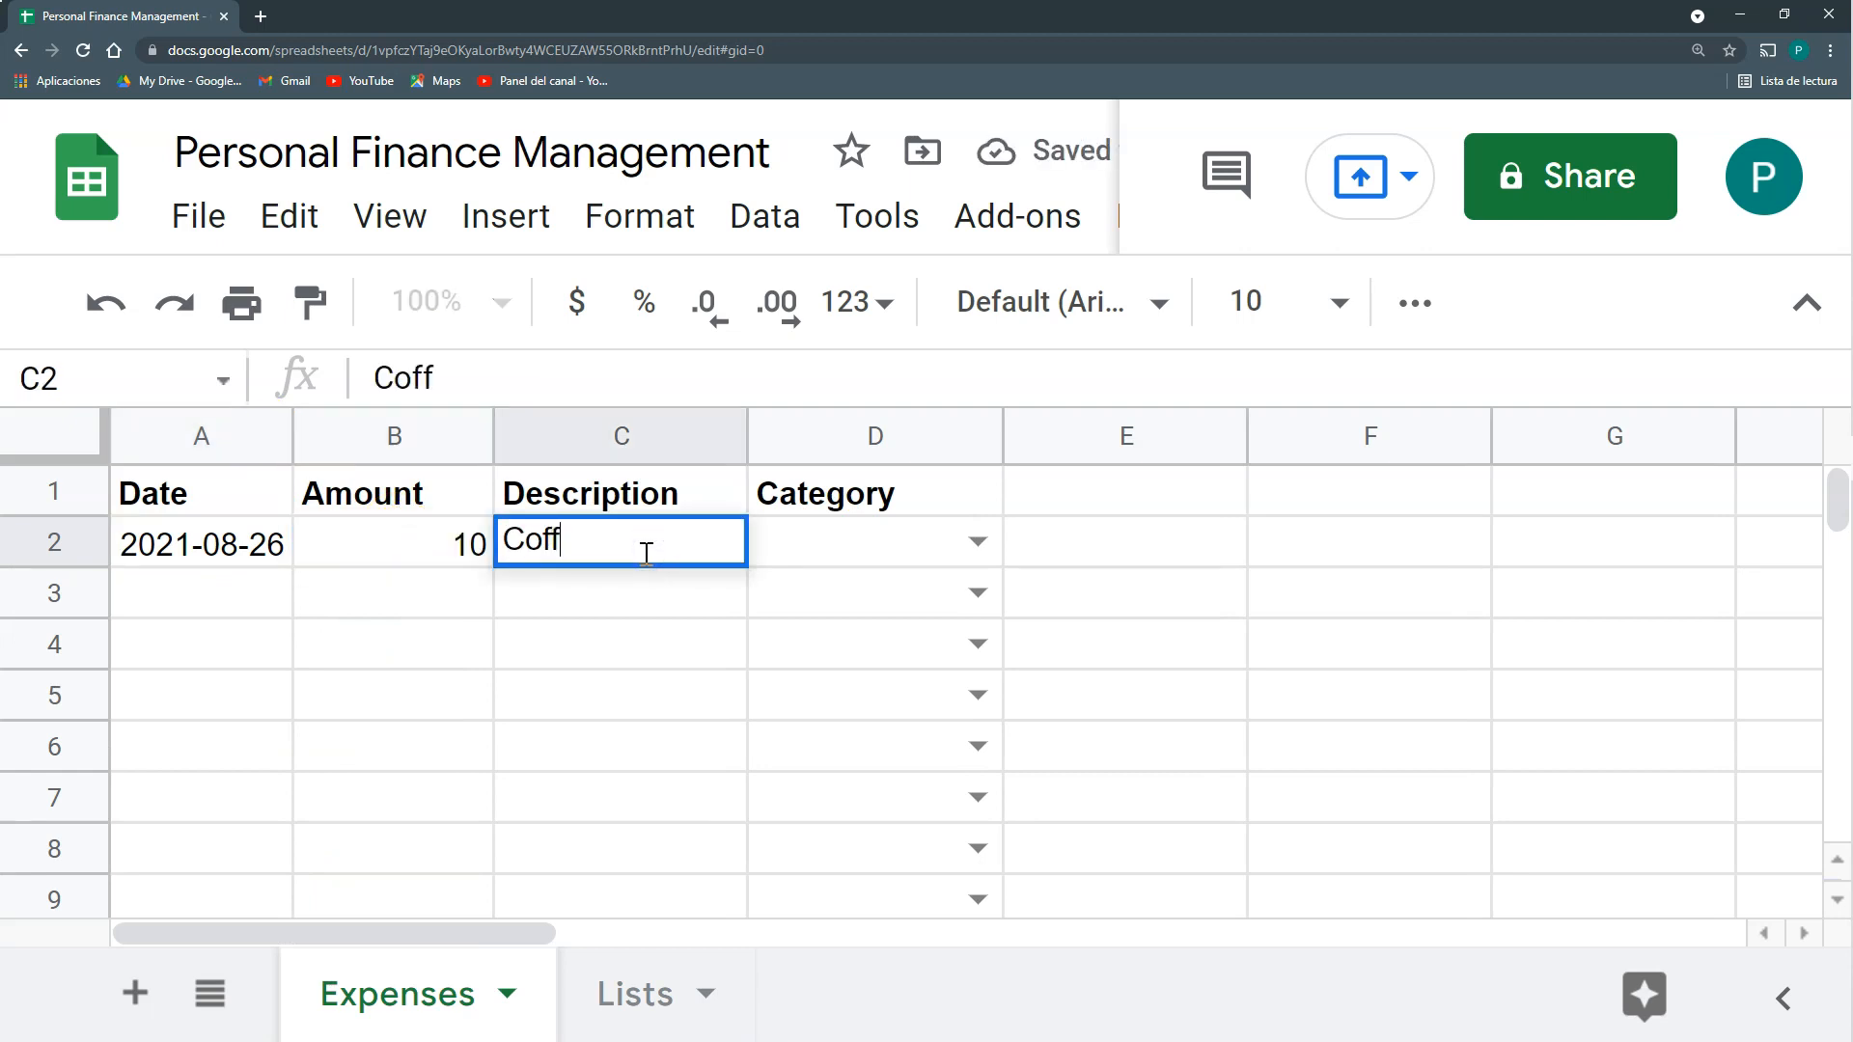
text(ee)
key(Return)
Choose Going Out as the category of the Coffee expense in cell D2.
click(980, 570)
click(982, 555)
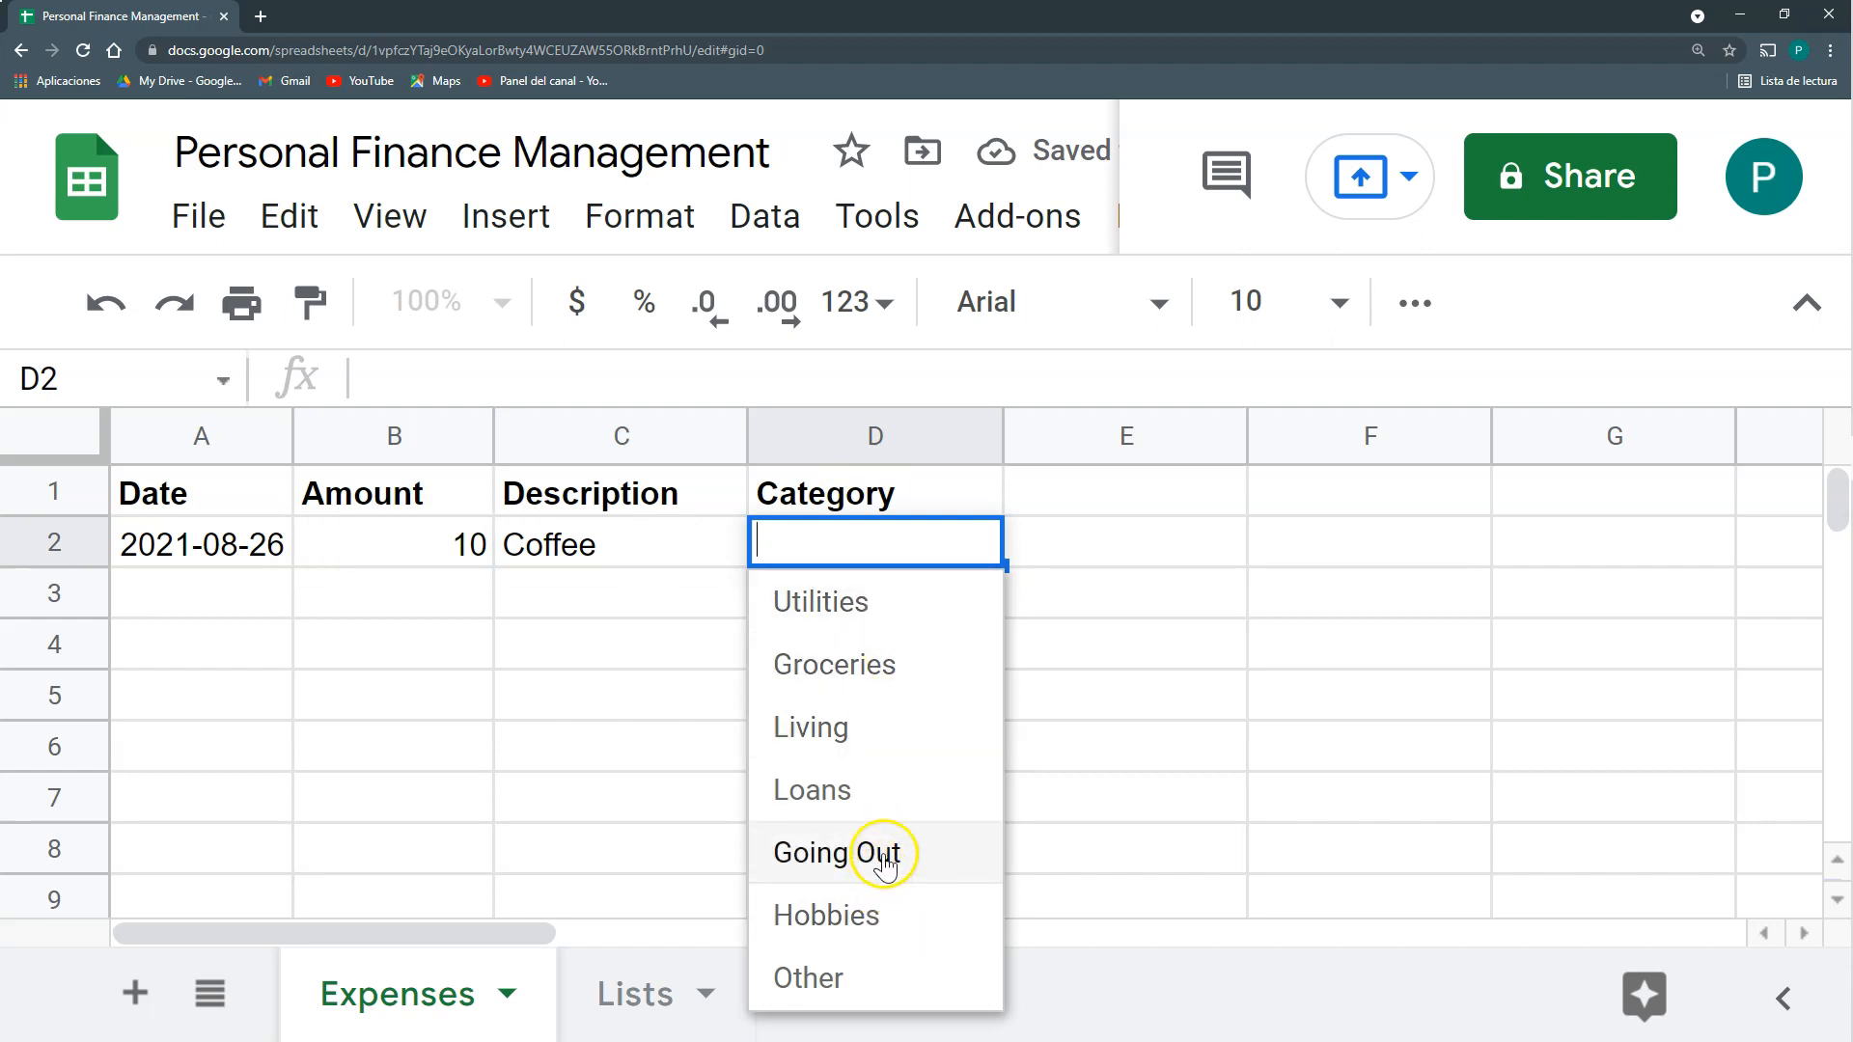
click(884, 862)
Pick the date 2021-08-25 from the calendar for cell A3 and enter the amount 35 in cell B3.
click(264, 593)
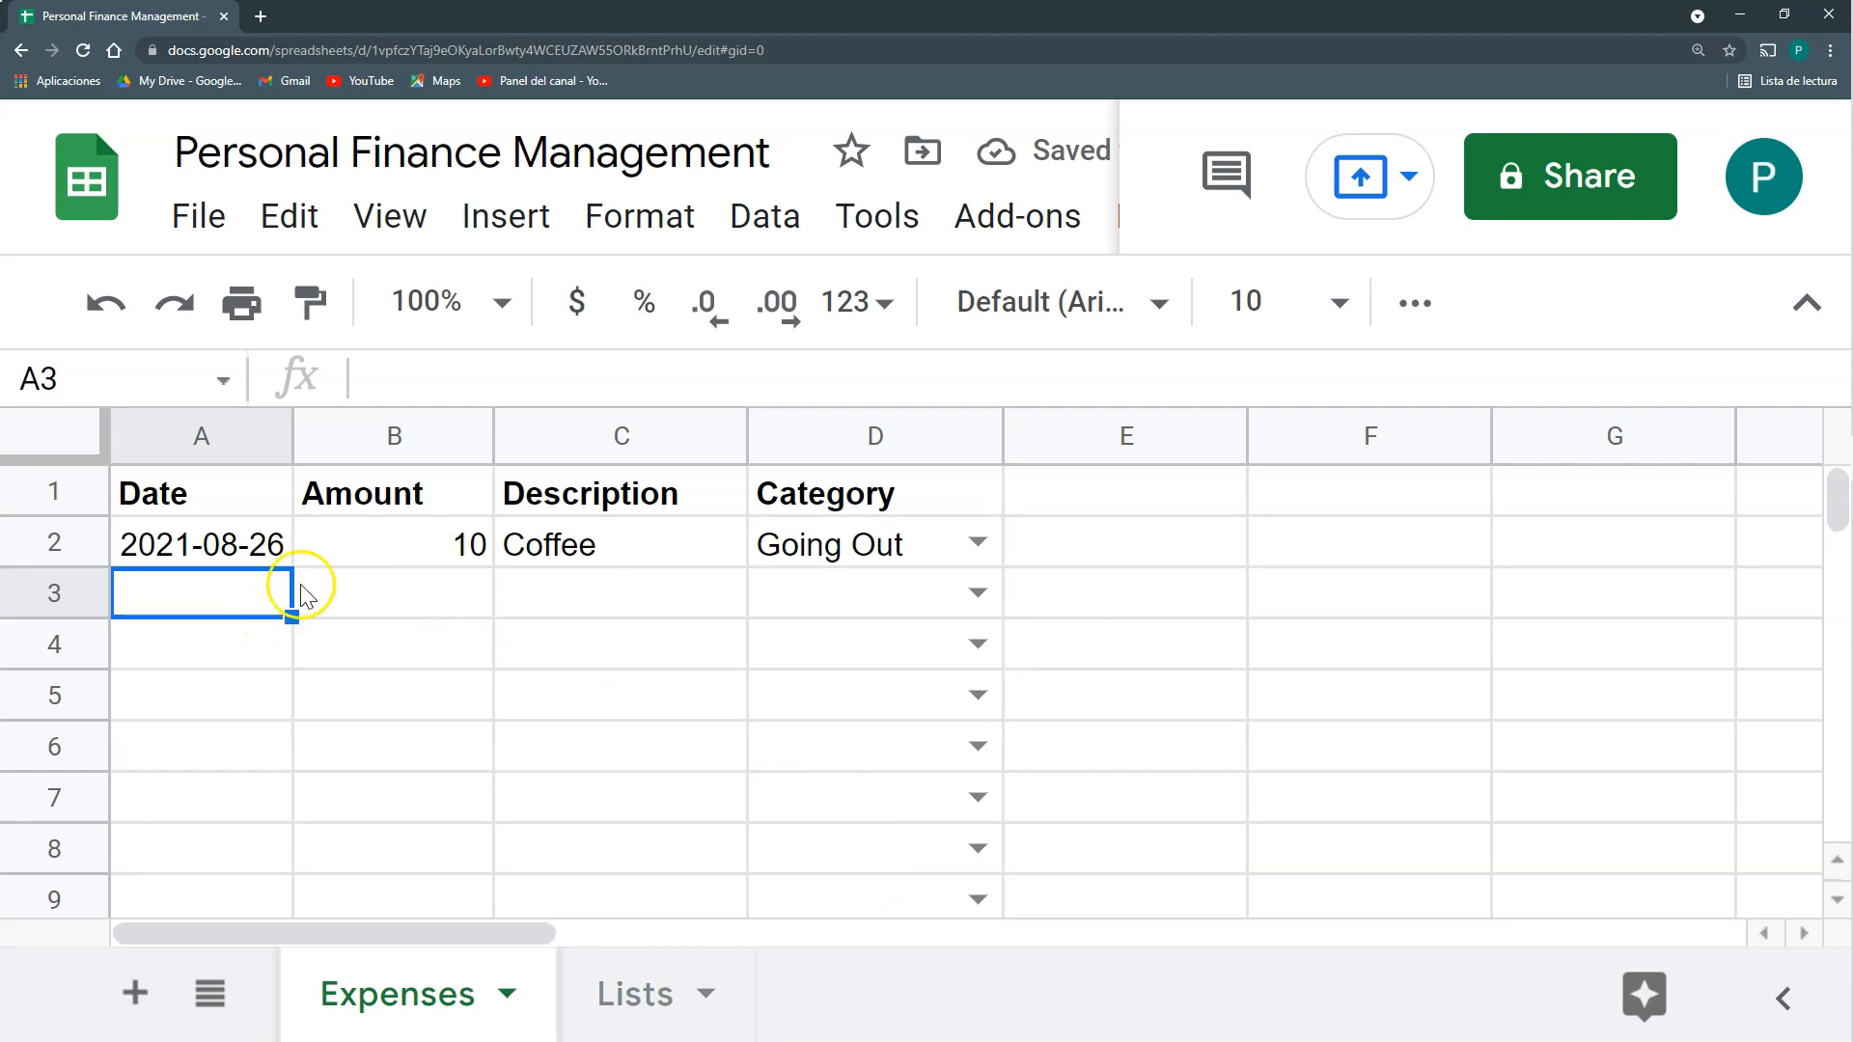
click(237, 608)
click(237, 608)
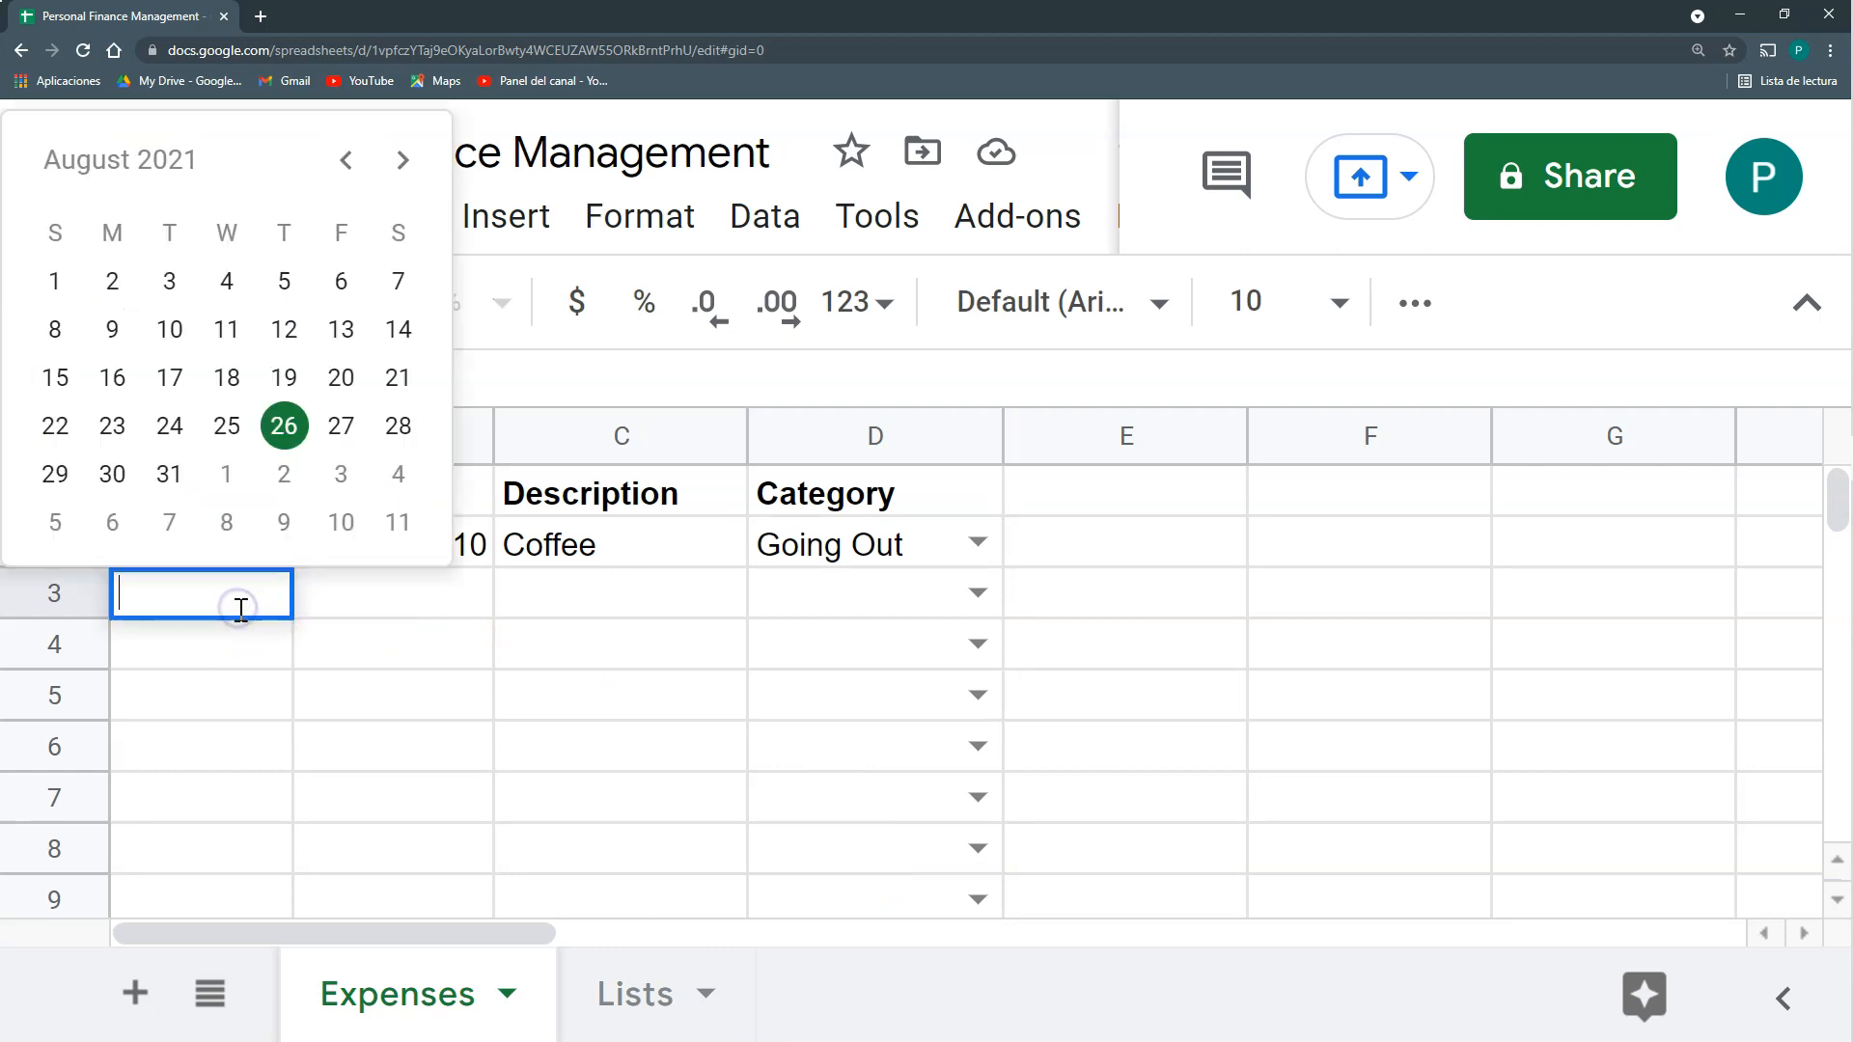
click(229, 419)
click(436, 608)
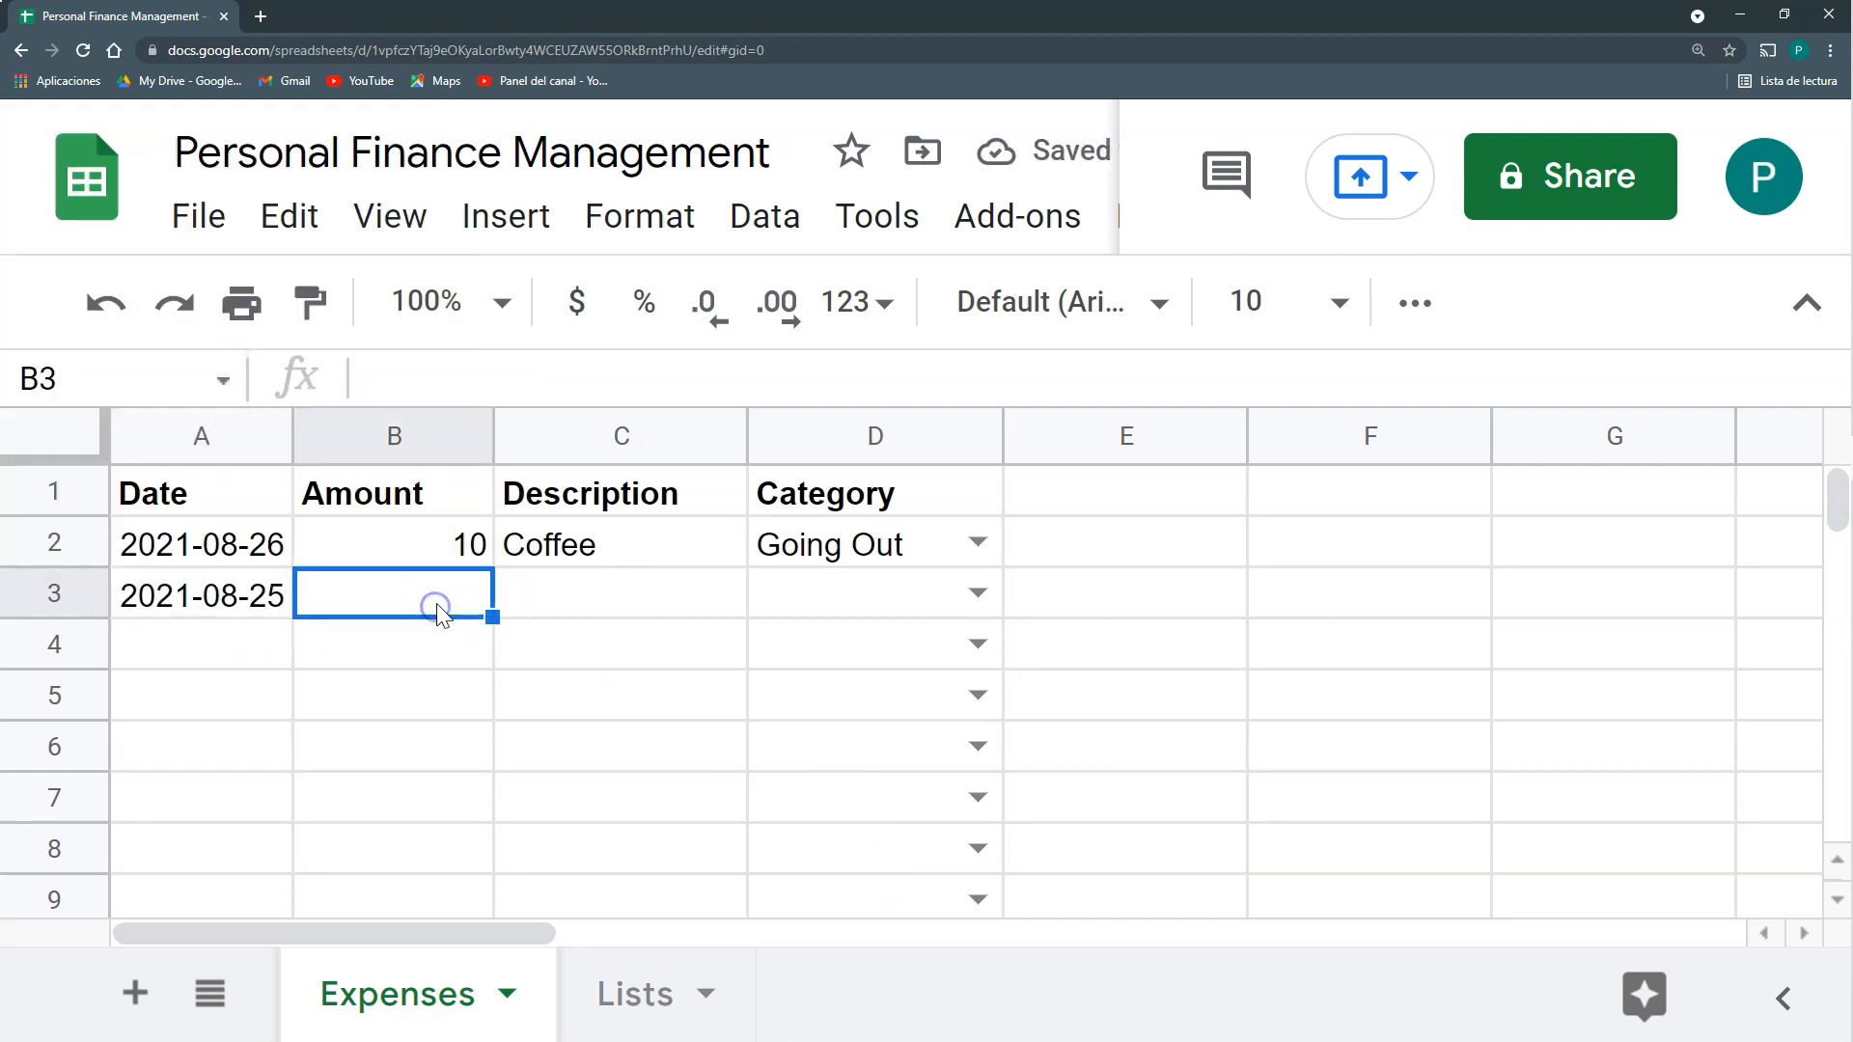
text(35)
Enter the description Joe´s market in cell C3 and choose Groceries as its category in D3.
click(569, 606)
text(Joe)
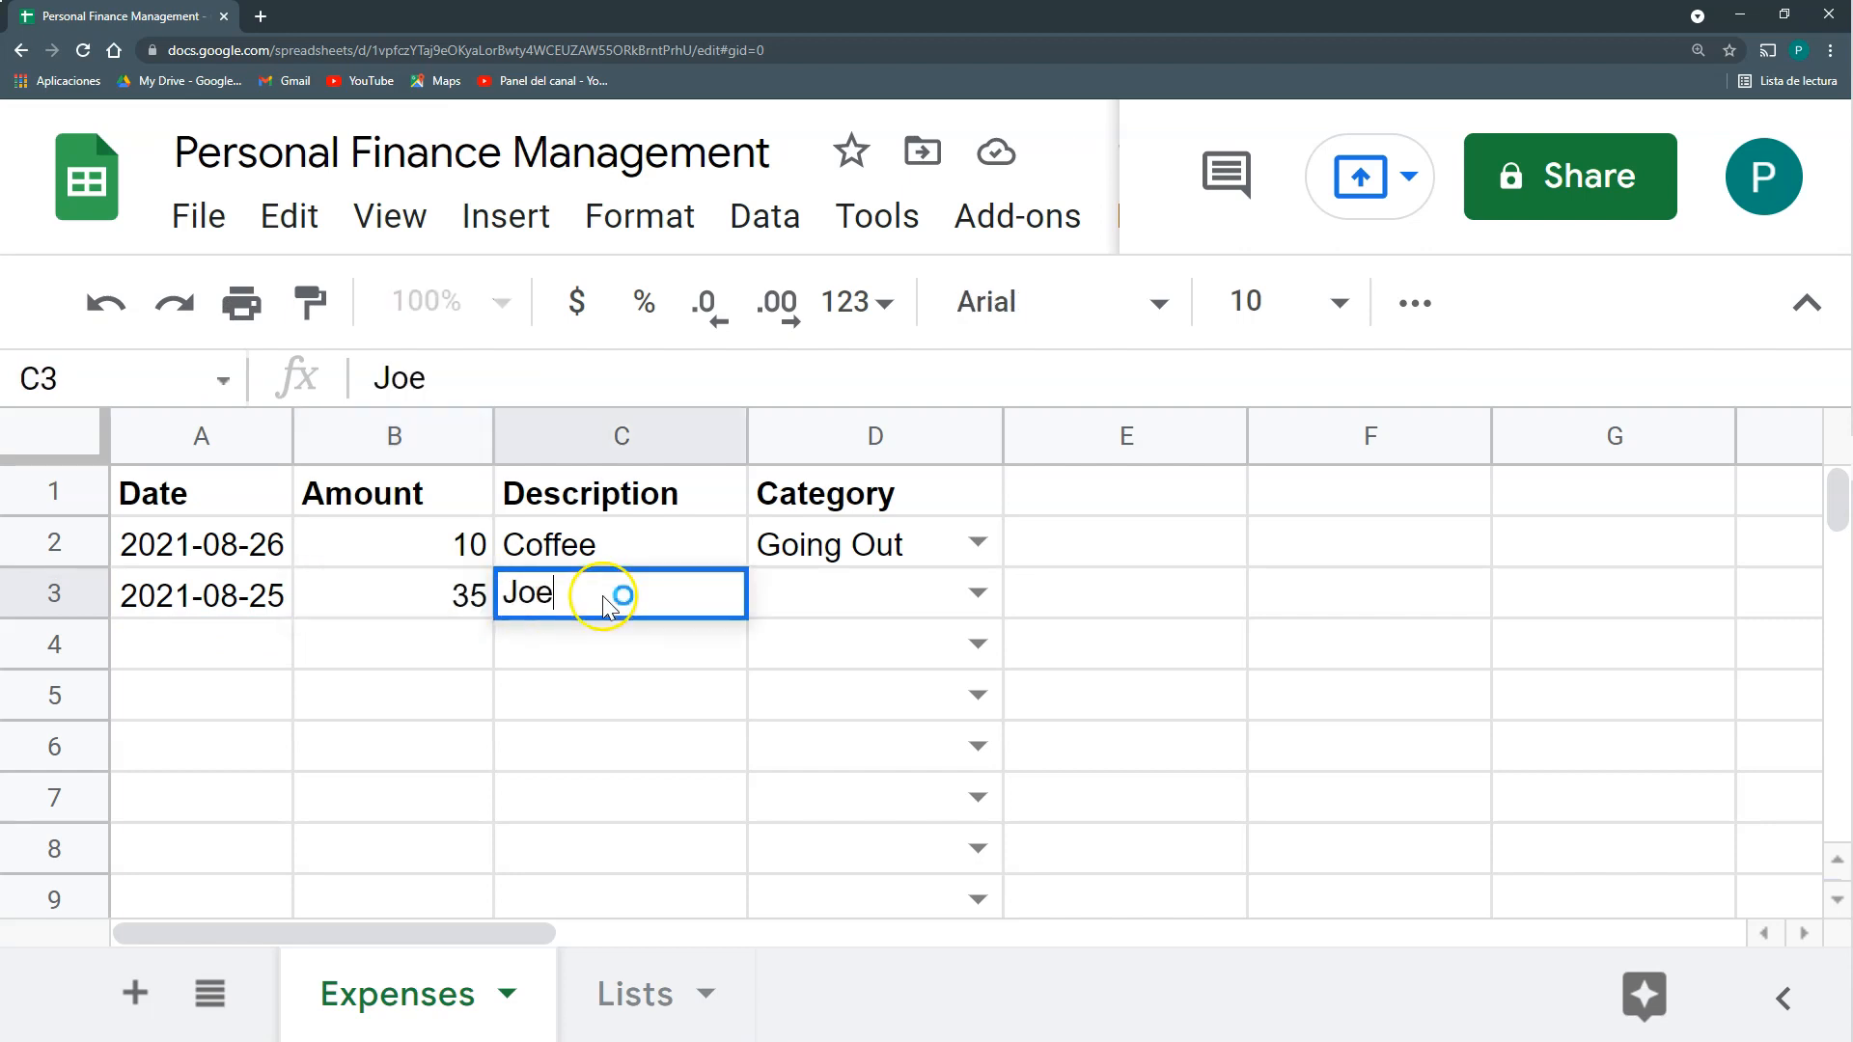
text(´s merket)
key(Return)
key(Up)
key(Right)
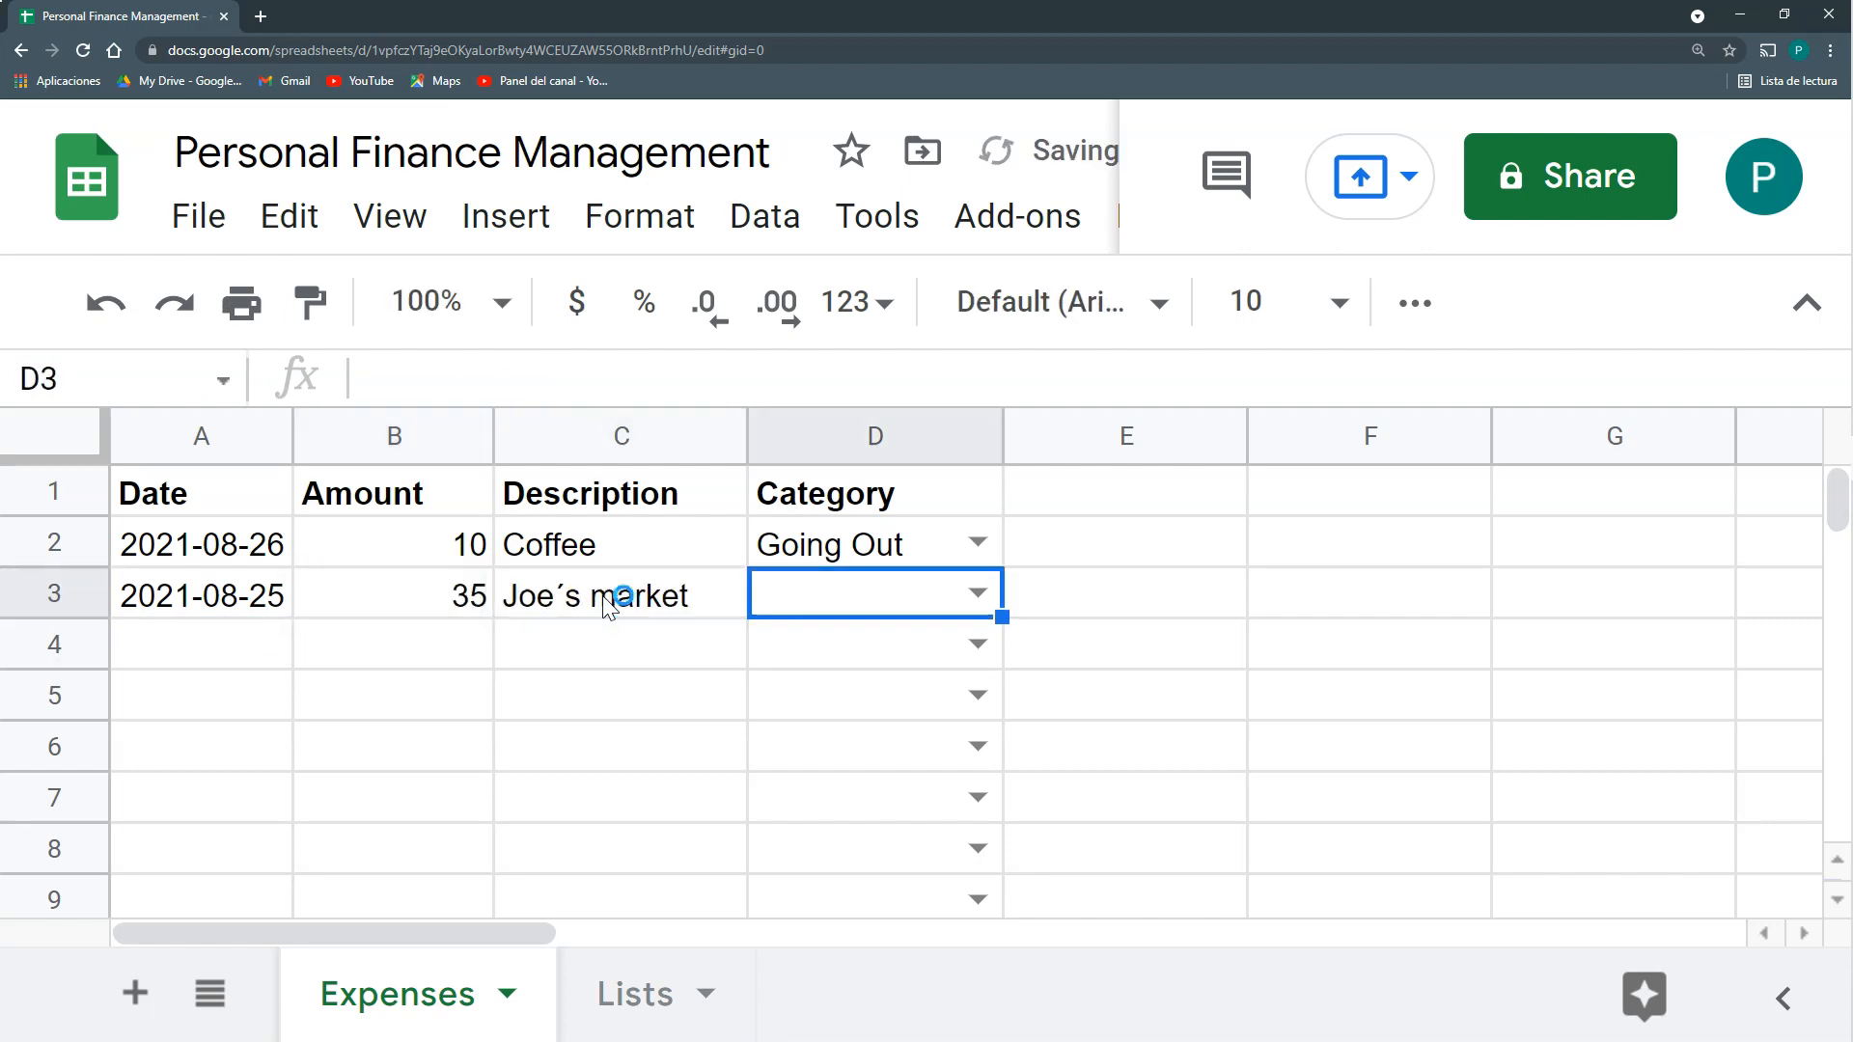
click(979, 592)
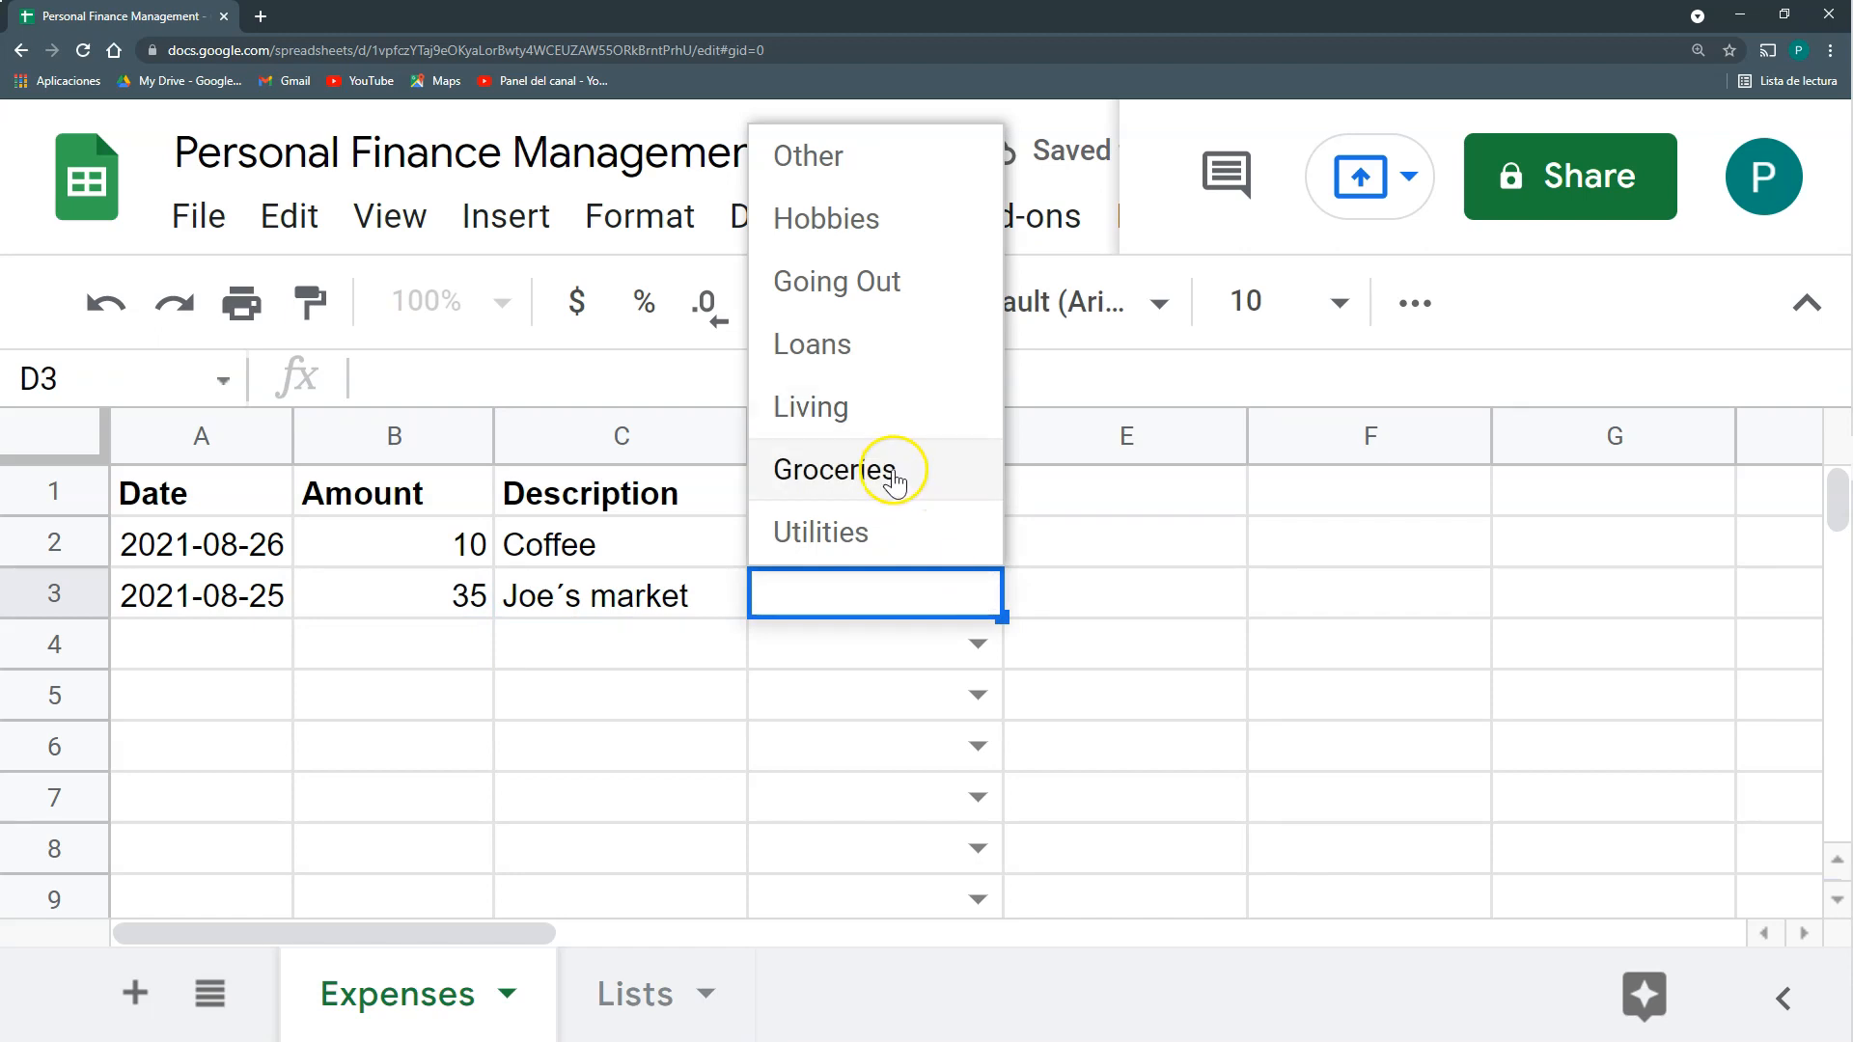
click(890, 473)
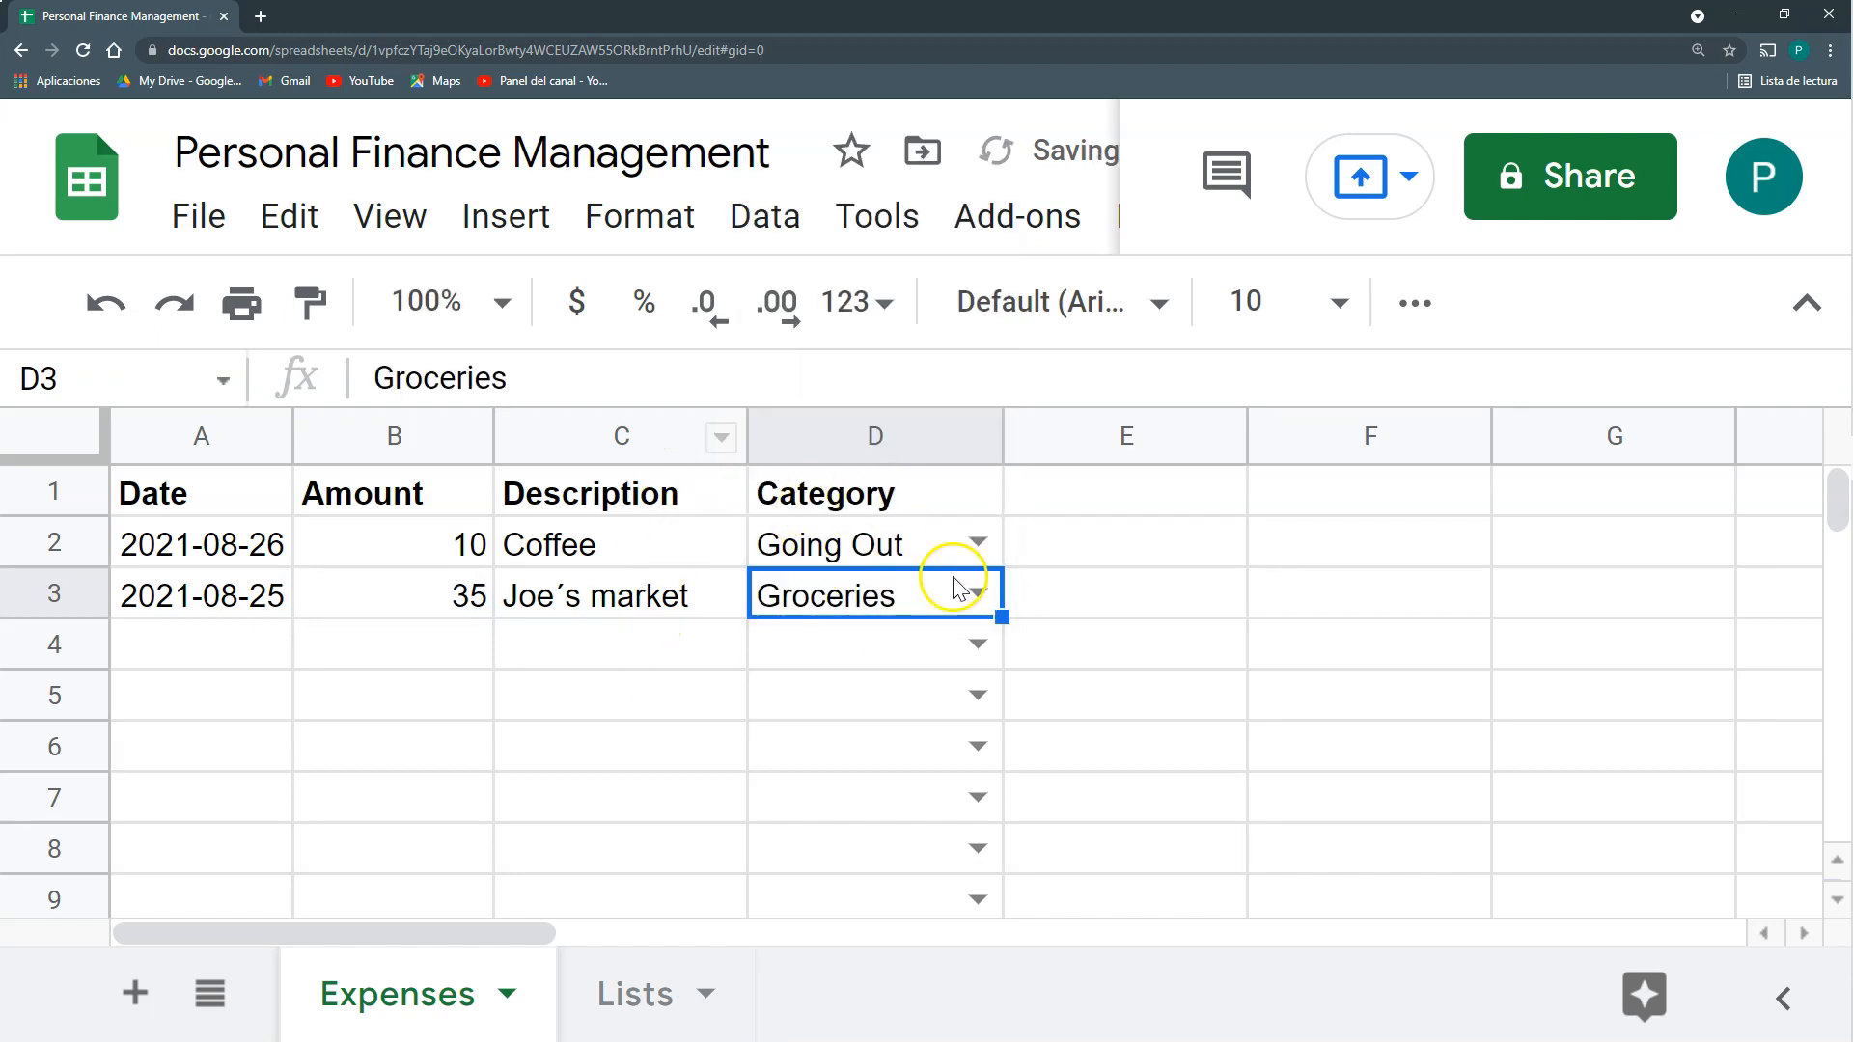
click(605, 590)
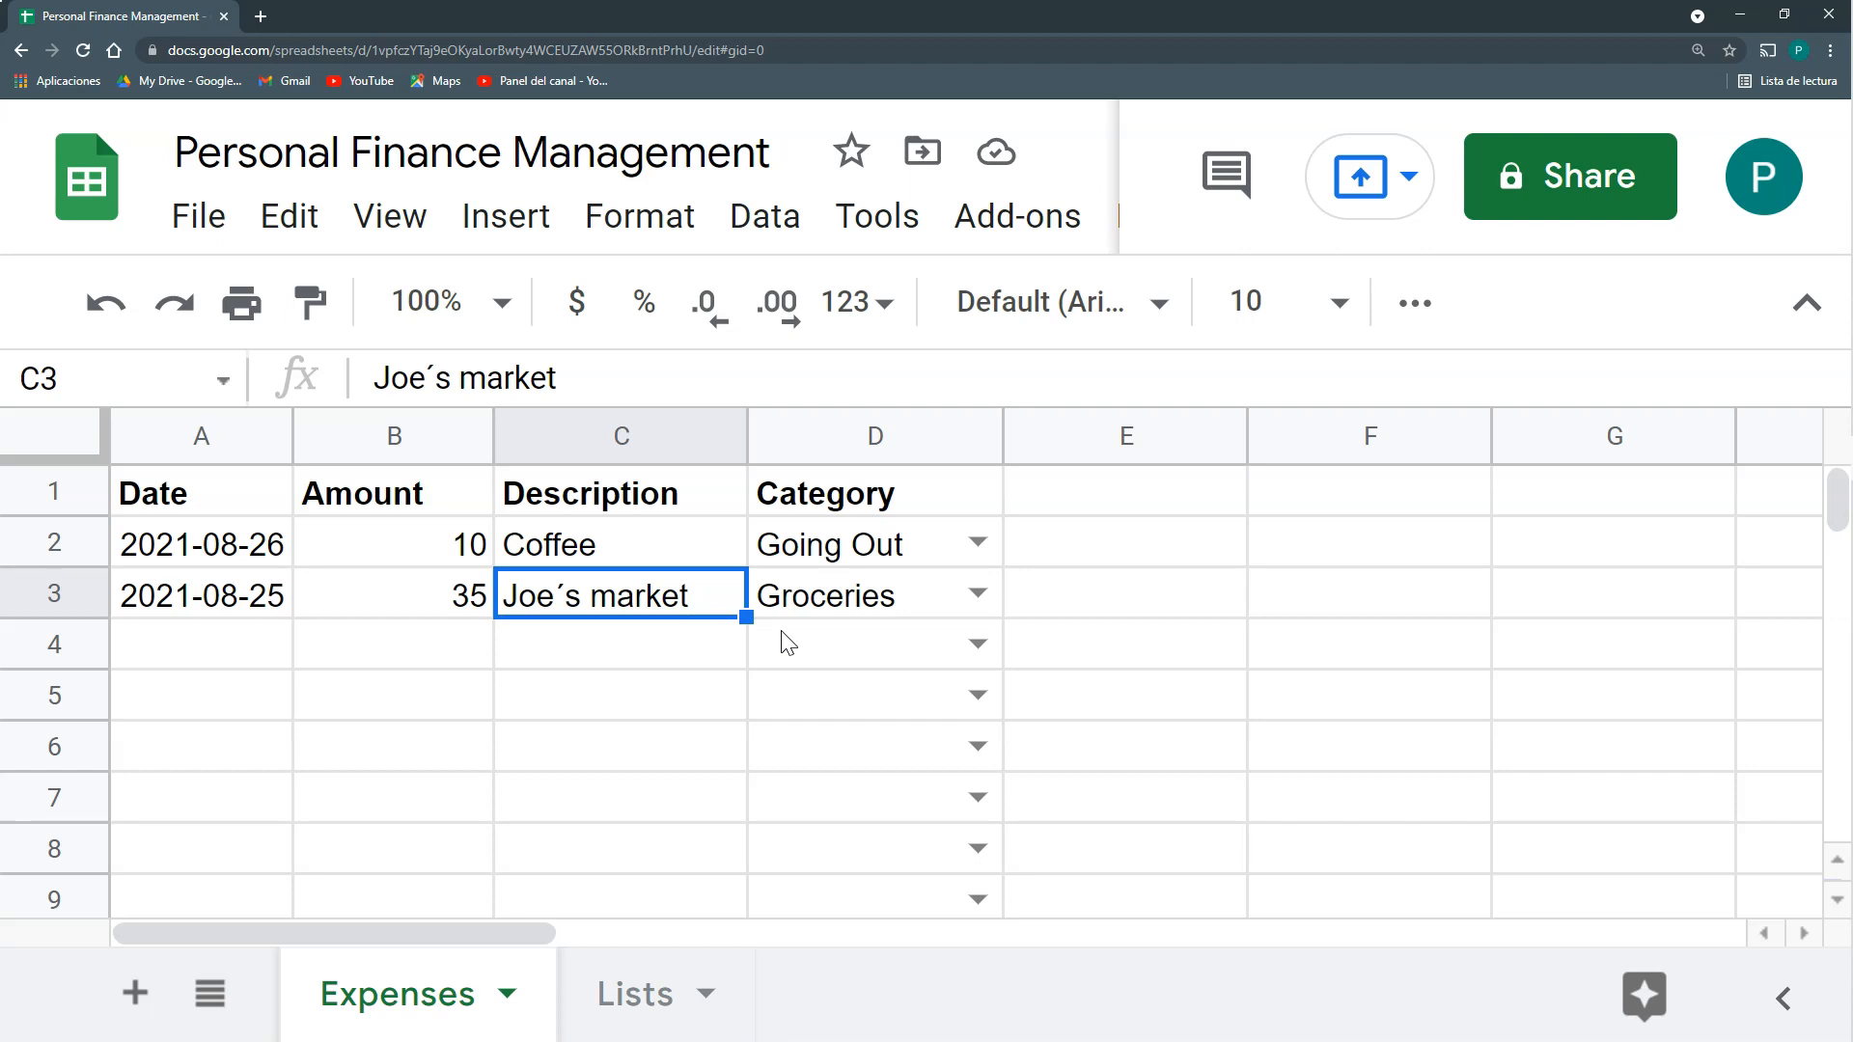
click(751, 646)
click(202, 648)
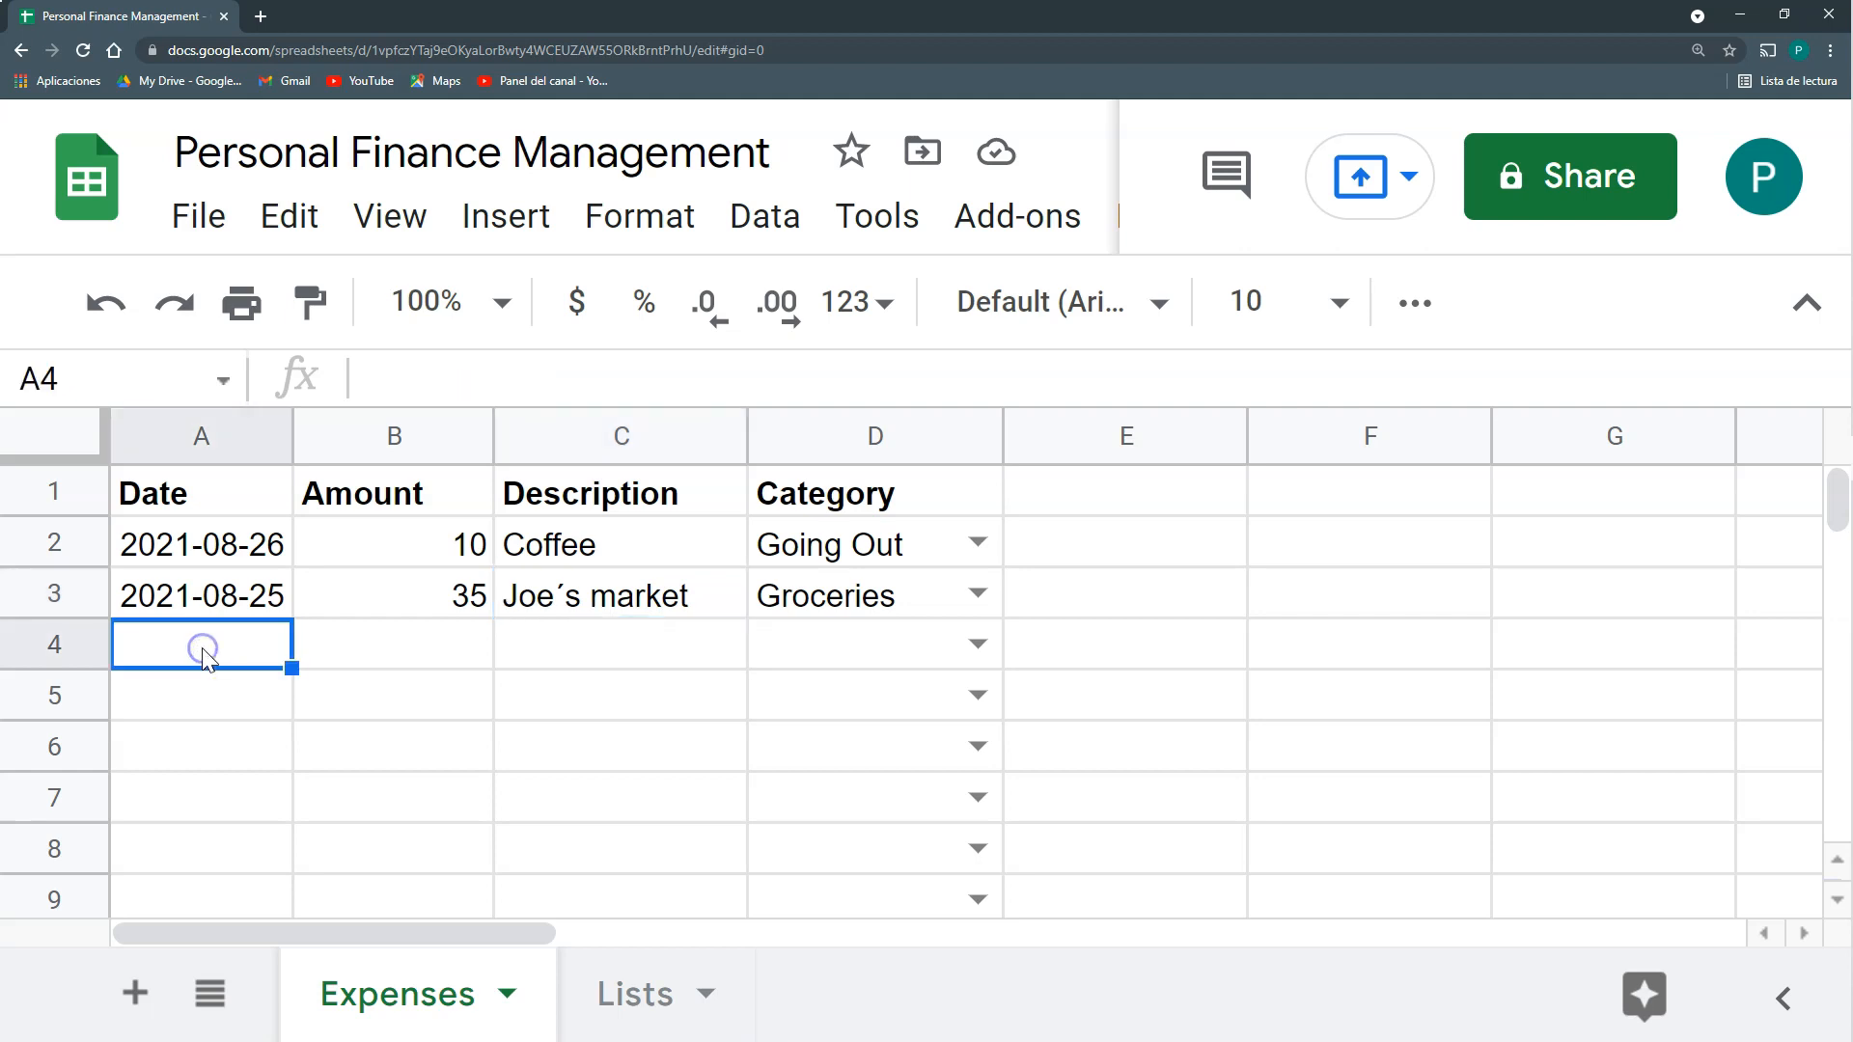
click(1042, 644)
Pick the date 2021-08-05 from the calendar for cell A4 and enter the amount 400 in cell B4.
click(194, 649)
double_click(227, 651)
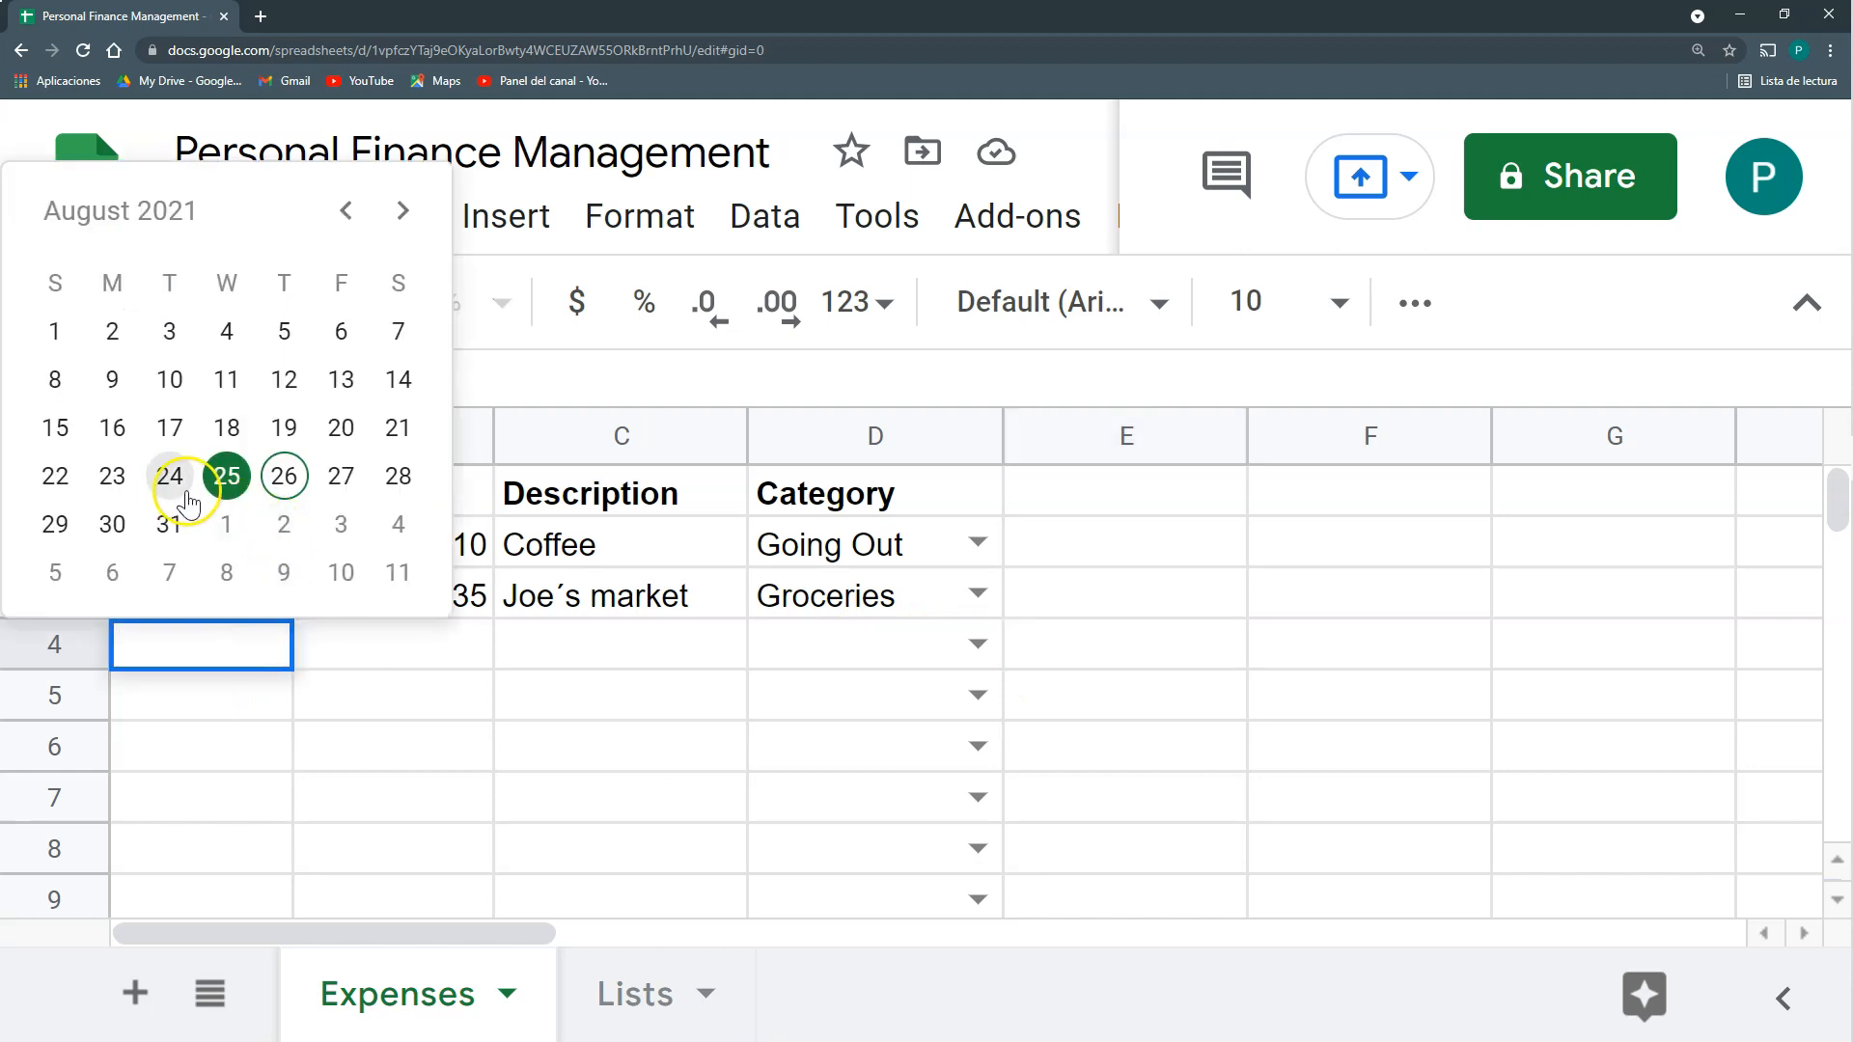
click(279, 335)
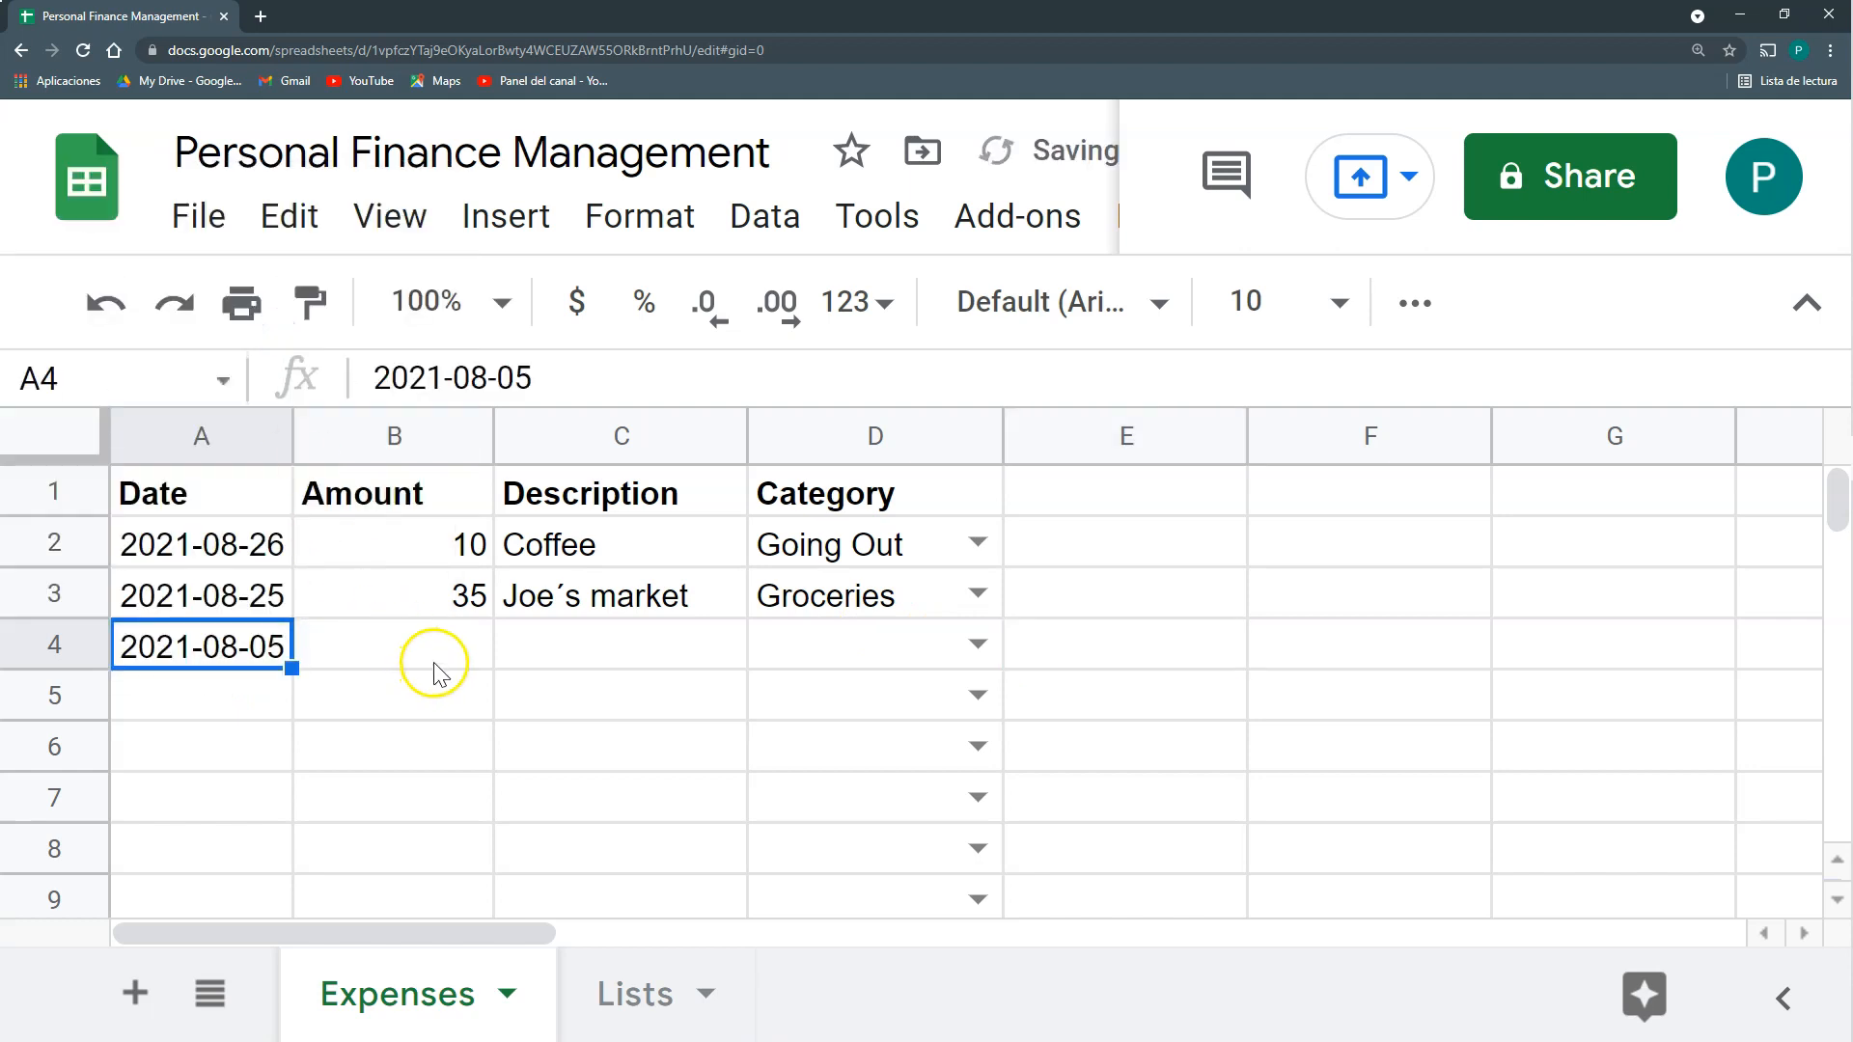
click(437, 654)
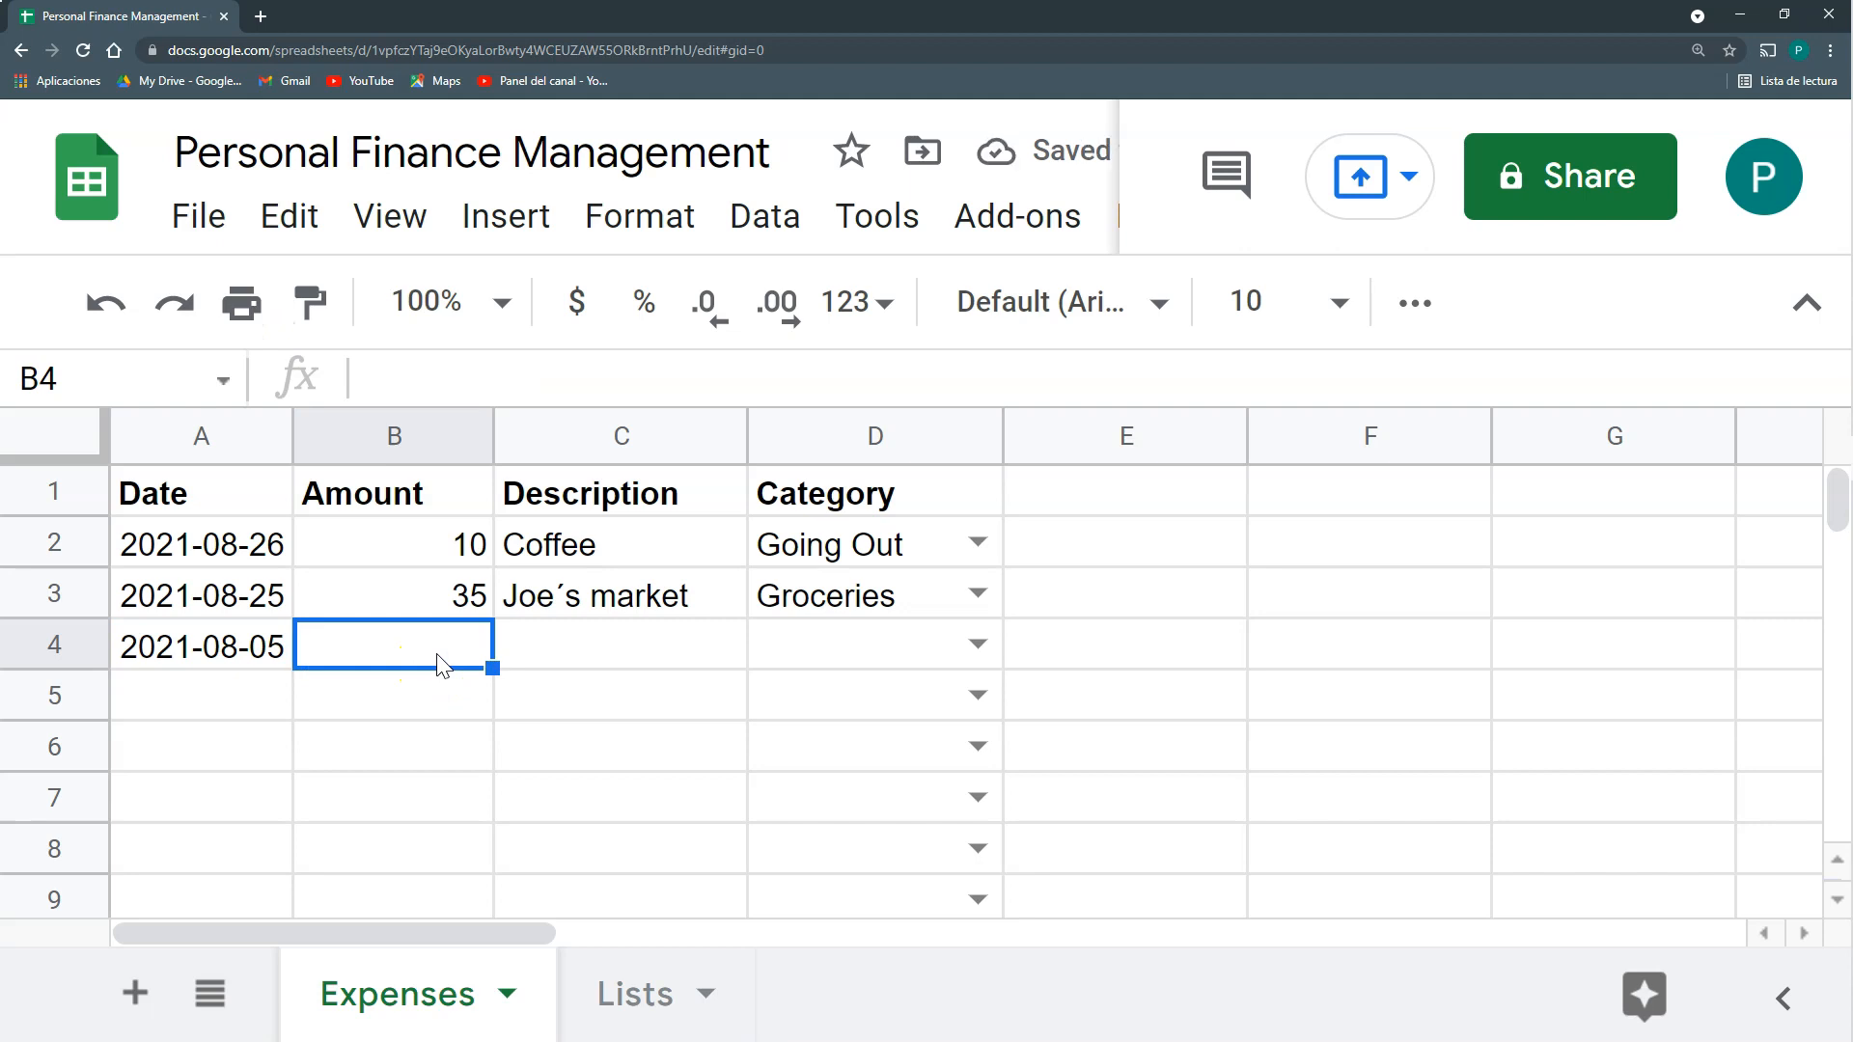
text(400)
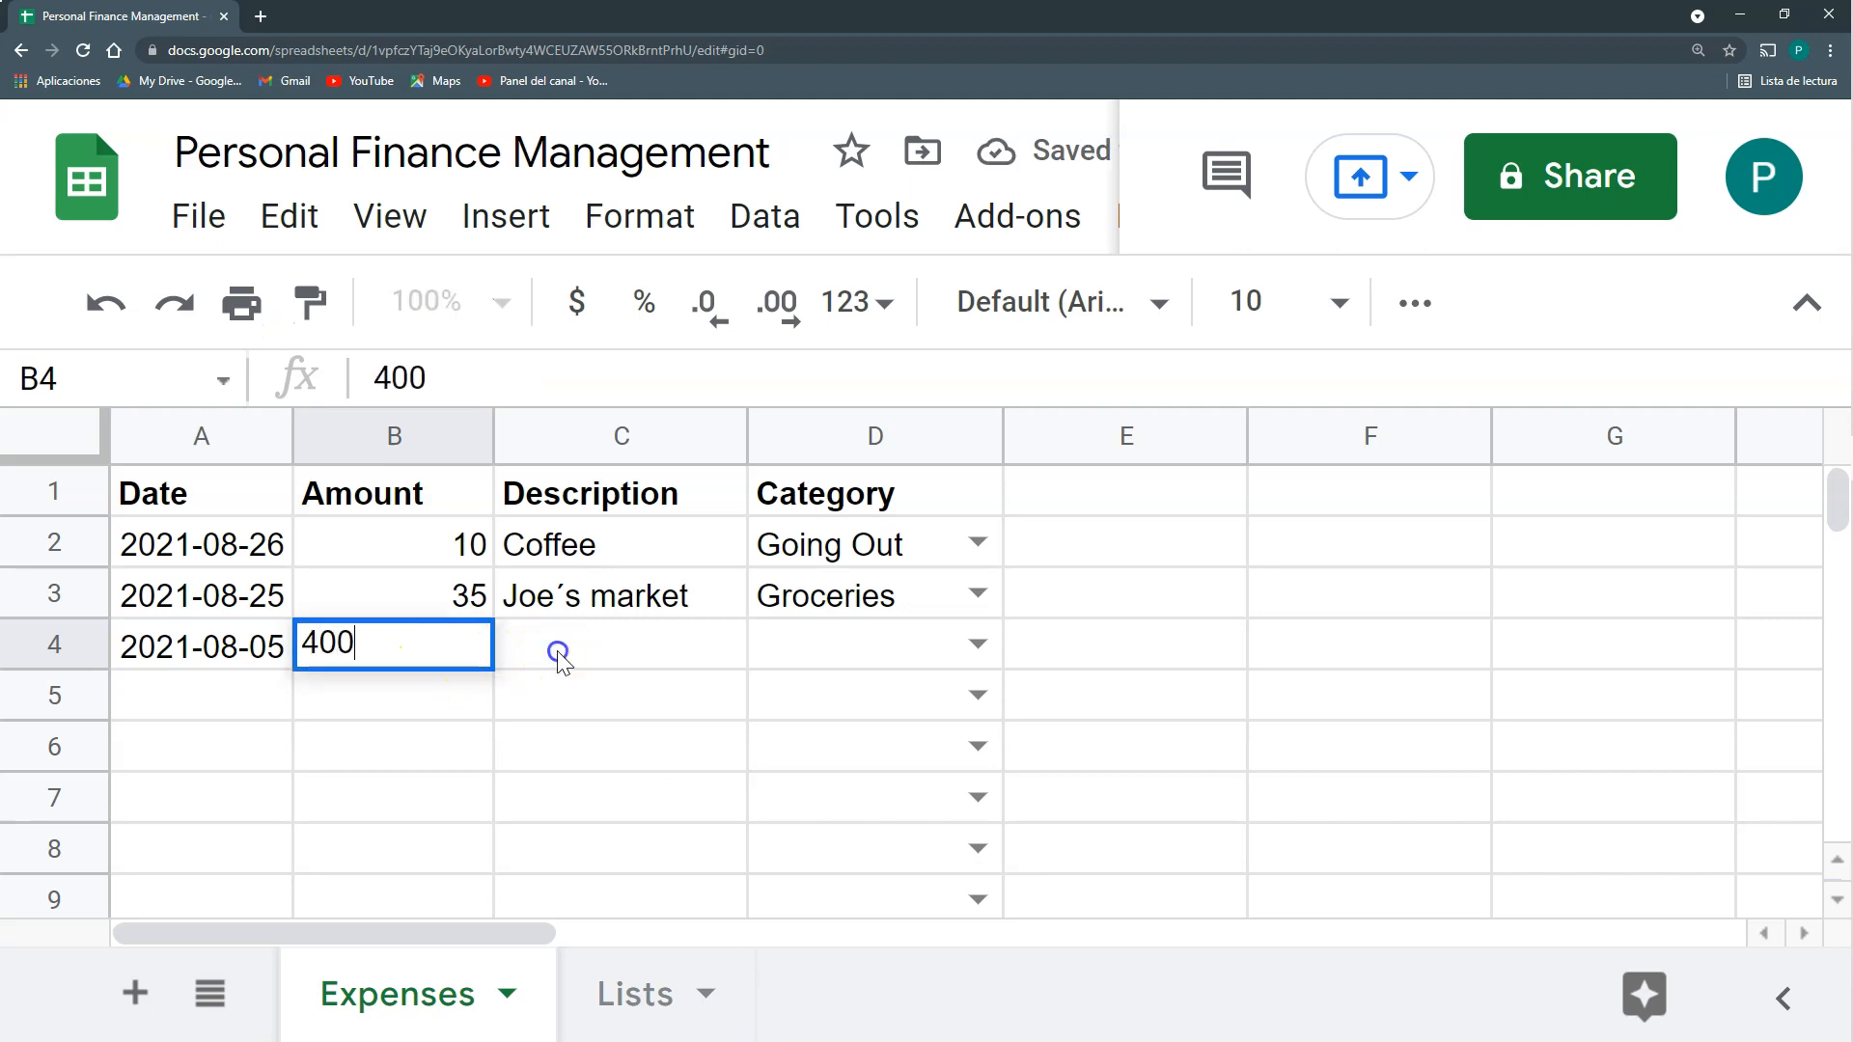
Enter the description Monthly Rent in cell C4 and choose Living as its category in D4.
click(558, 652)
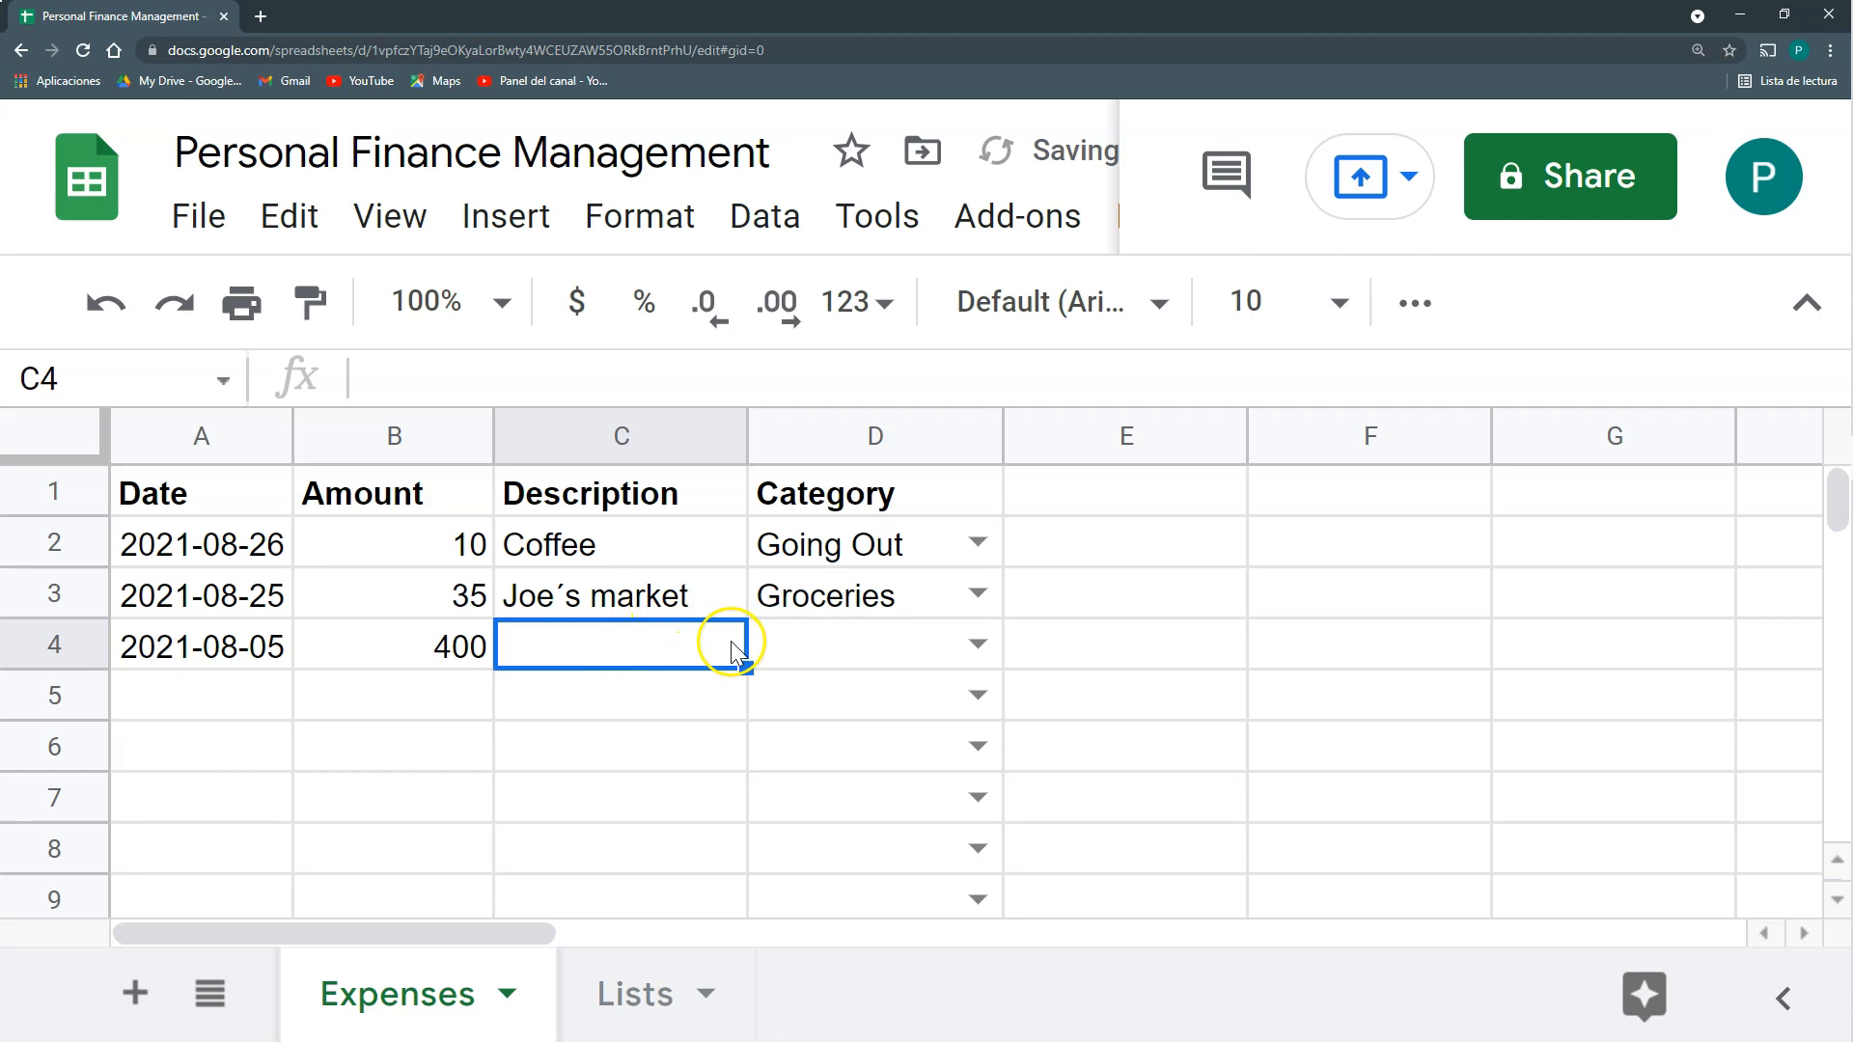
text(Monthly Rent)
key(Return)
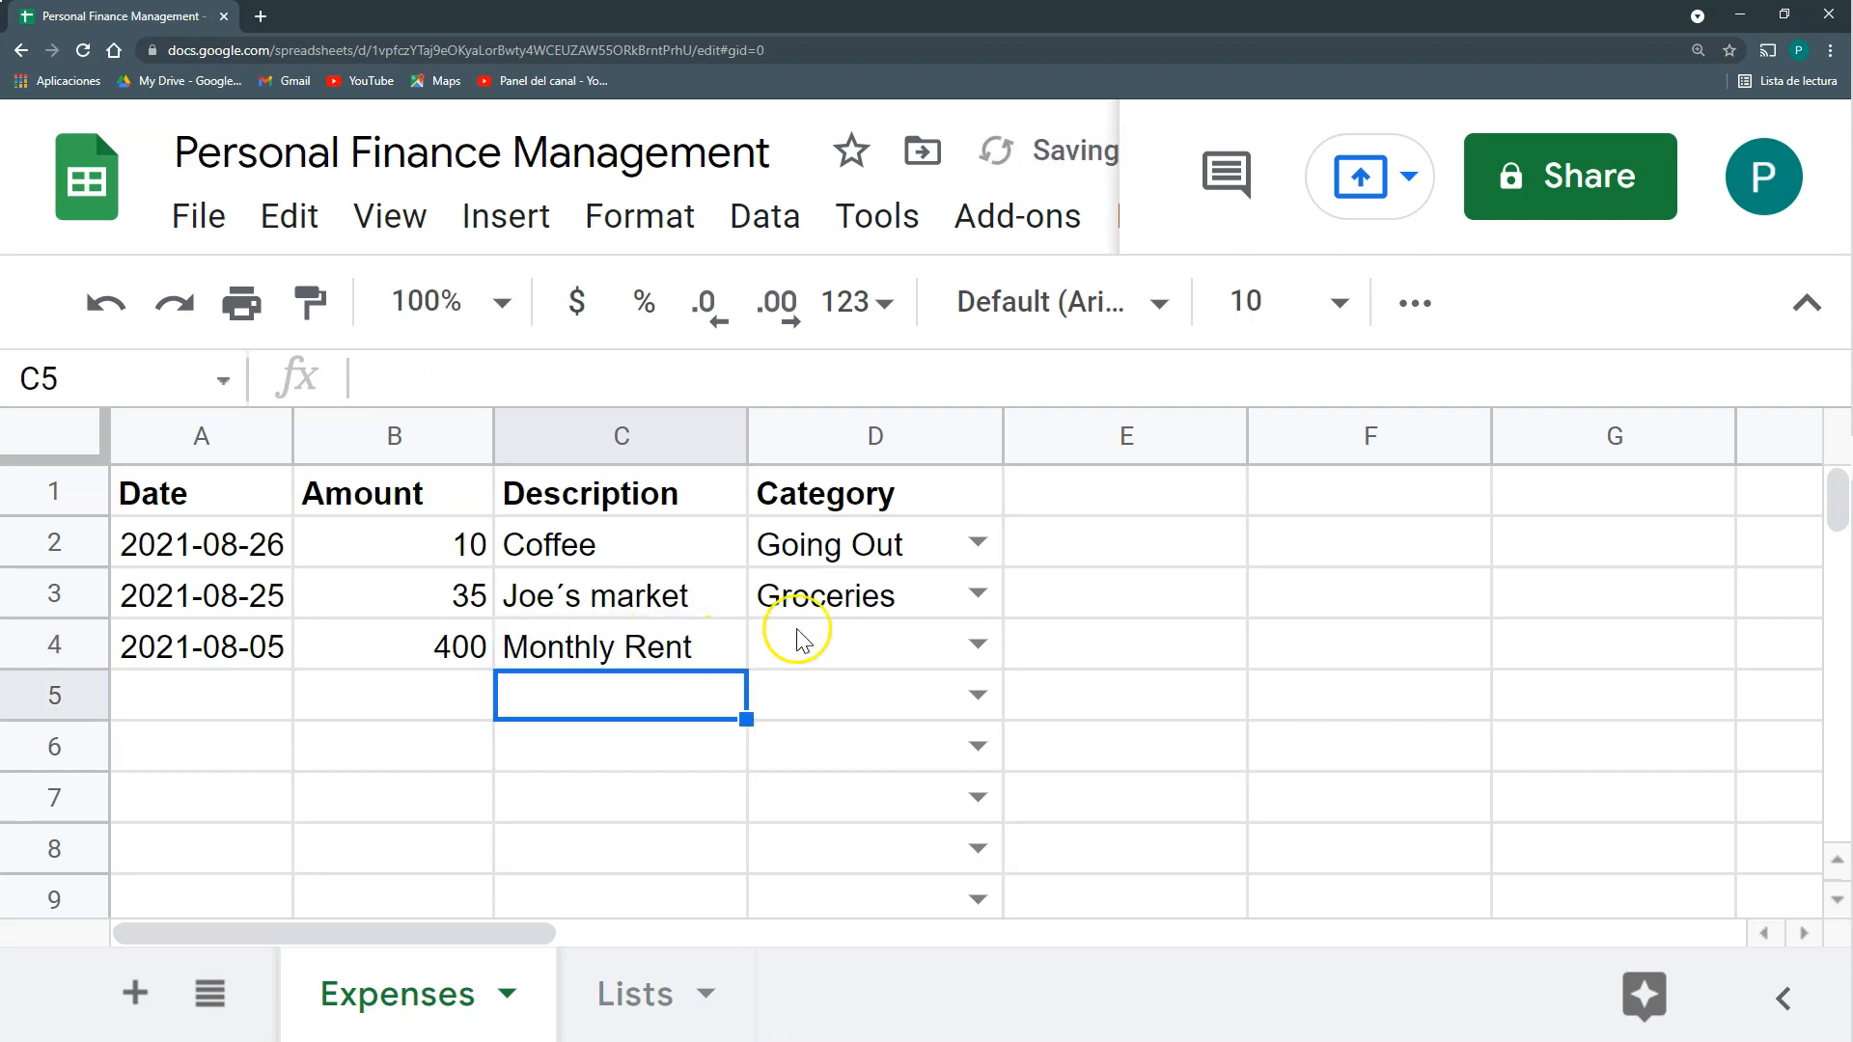
click(972, 646)
click(910, 468)
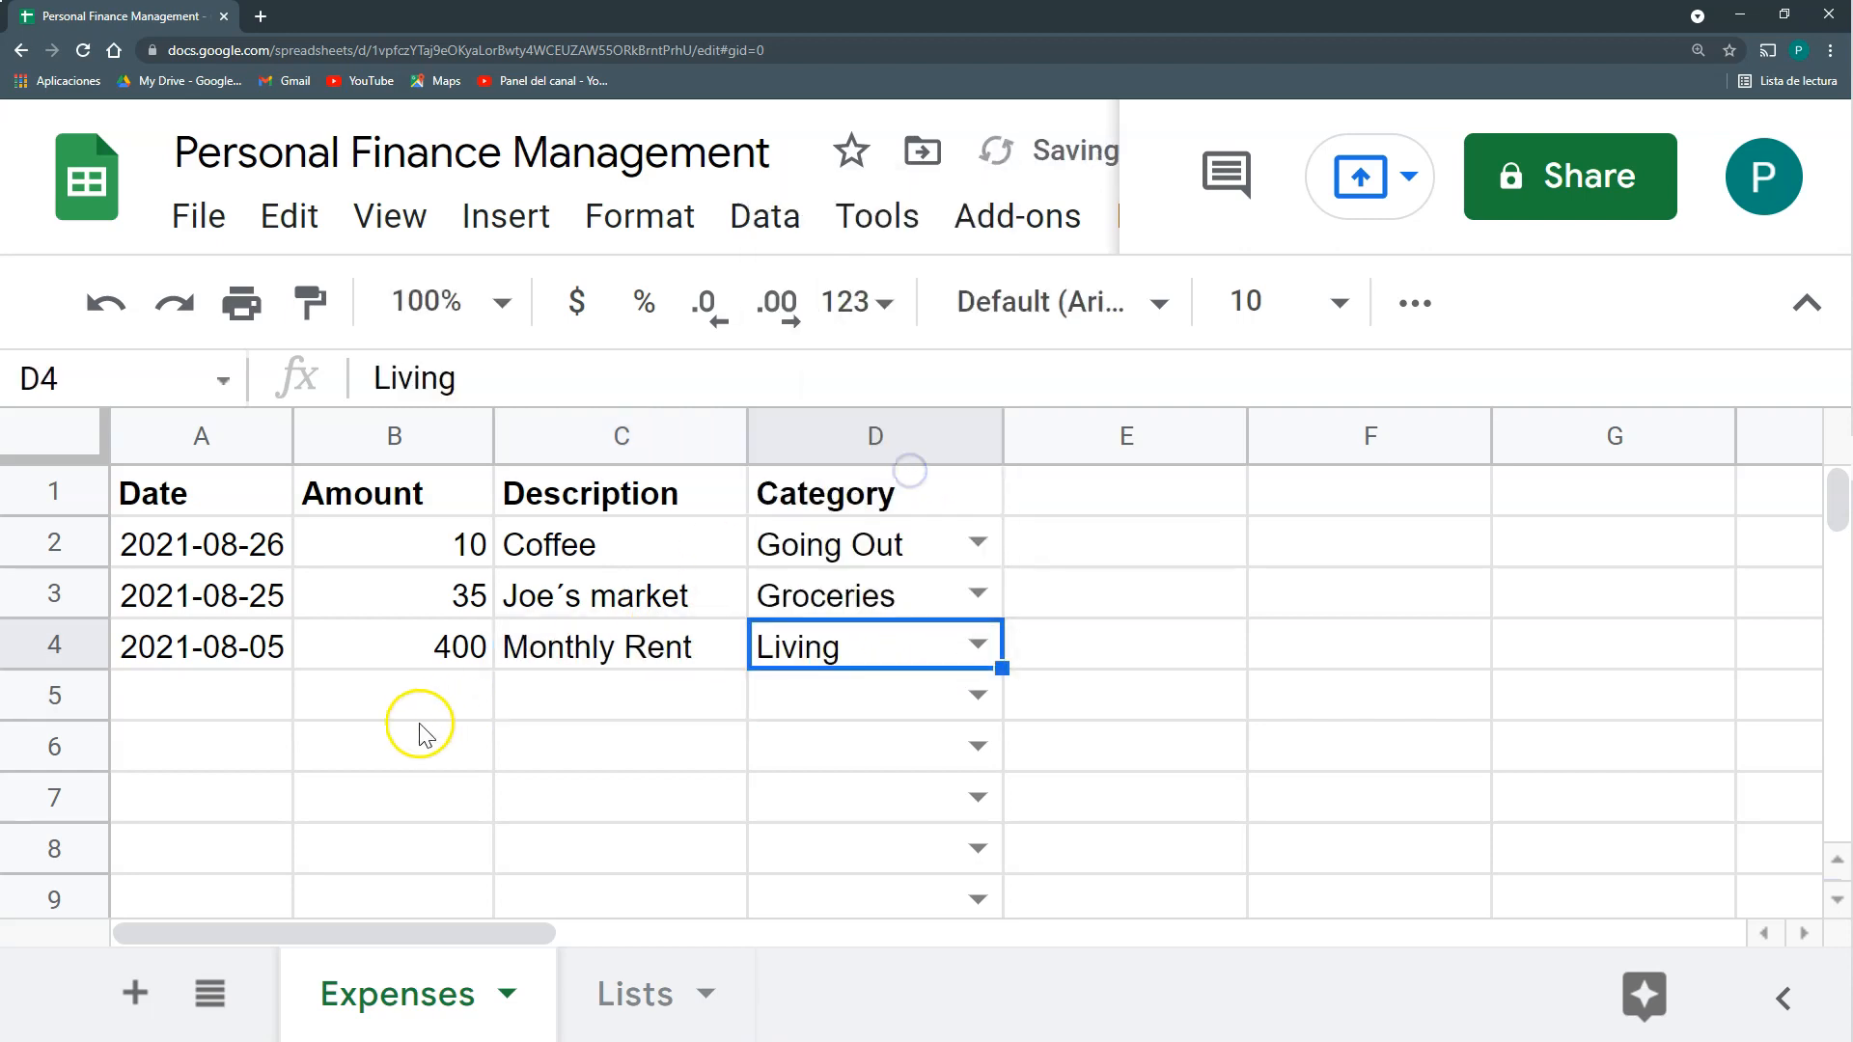
Pick the date 2021-08-12 from the calendar for cell A5 and enter the amount 150 in cell B5.
click(216, 695)
double_click(253, 707)
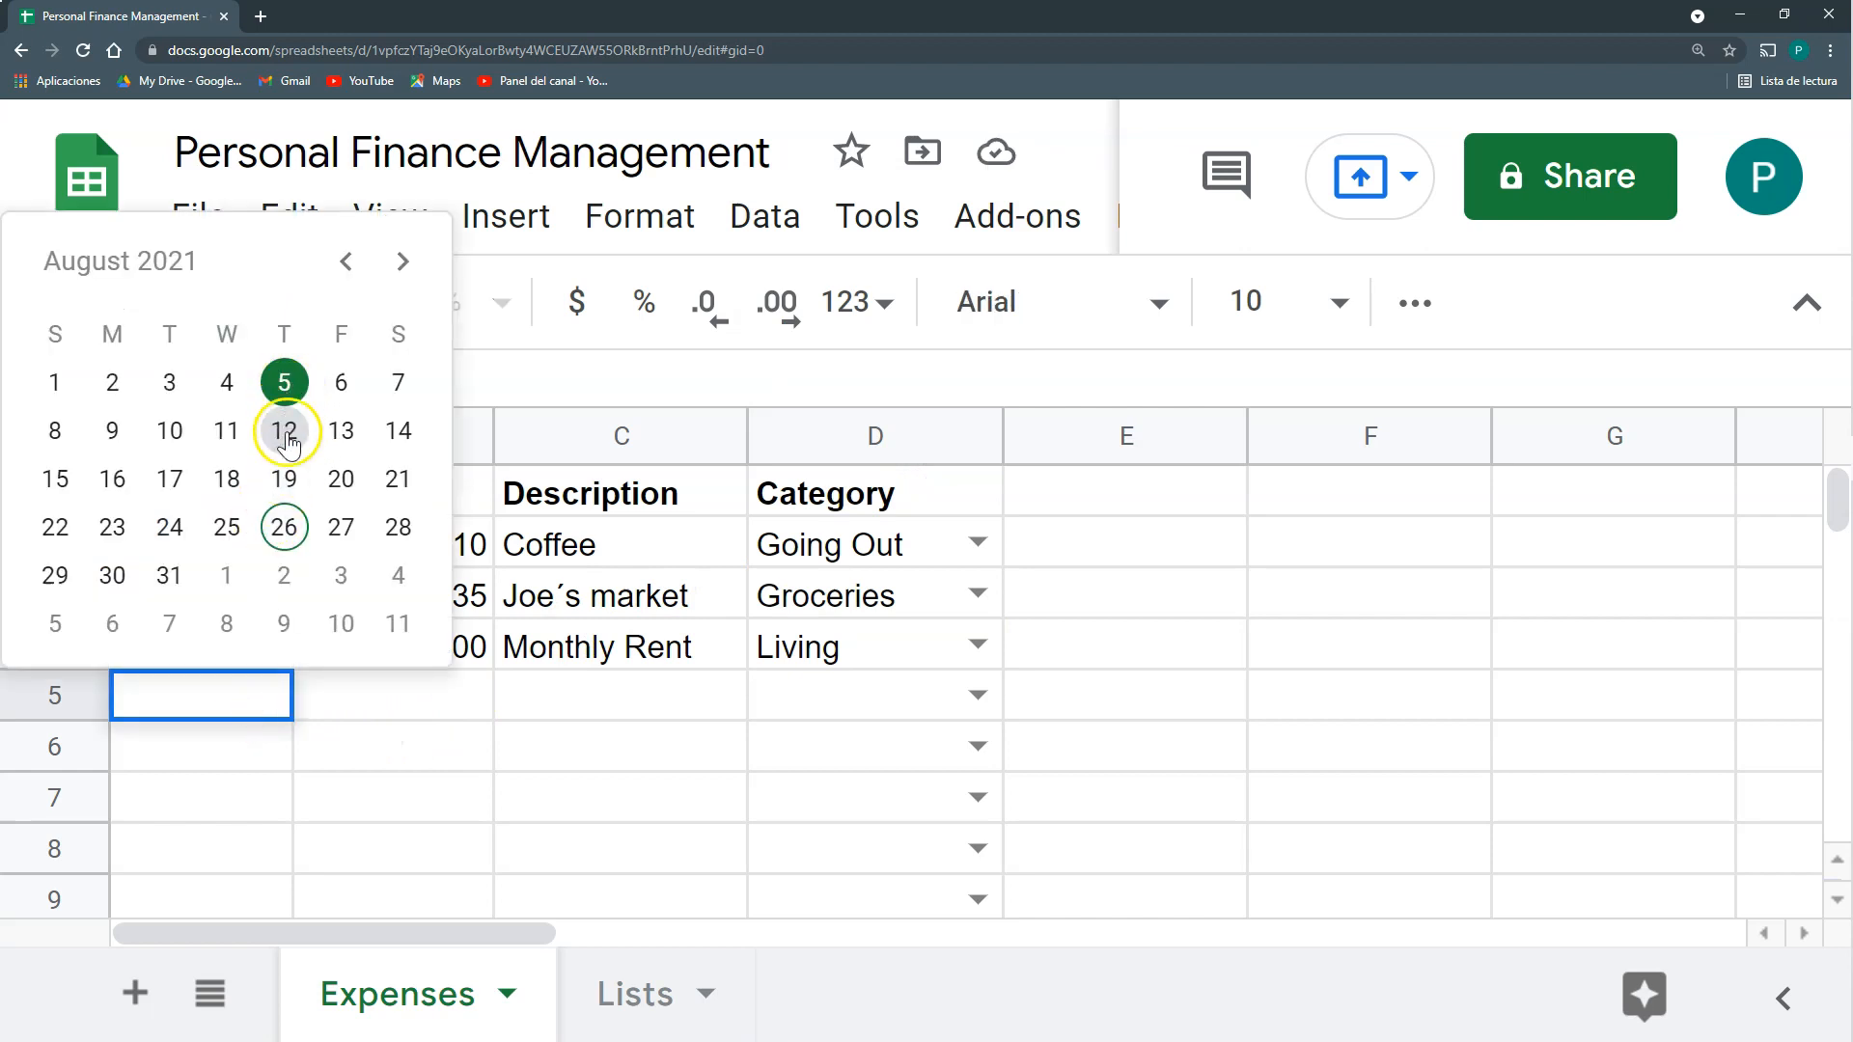
click(283, 430)
click(439, 695)
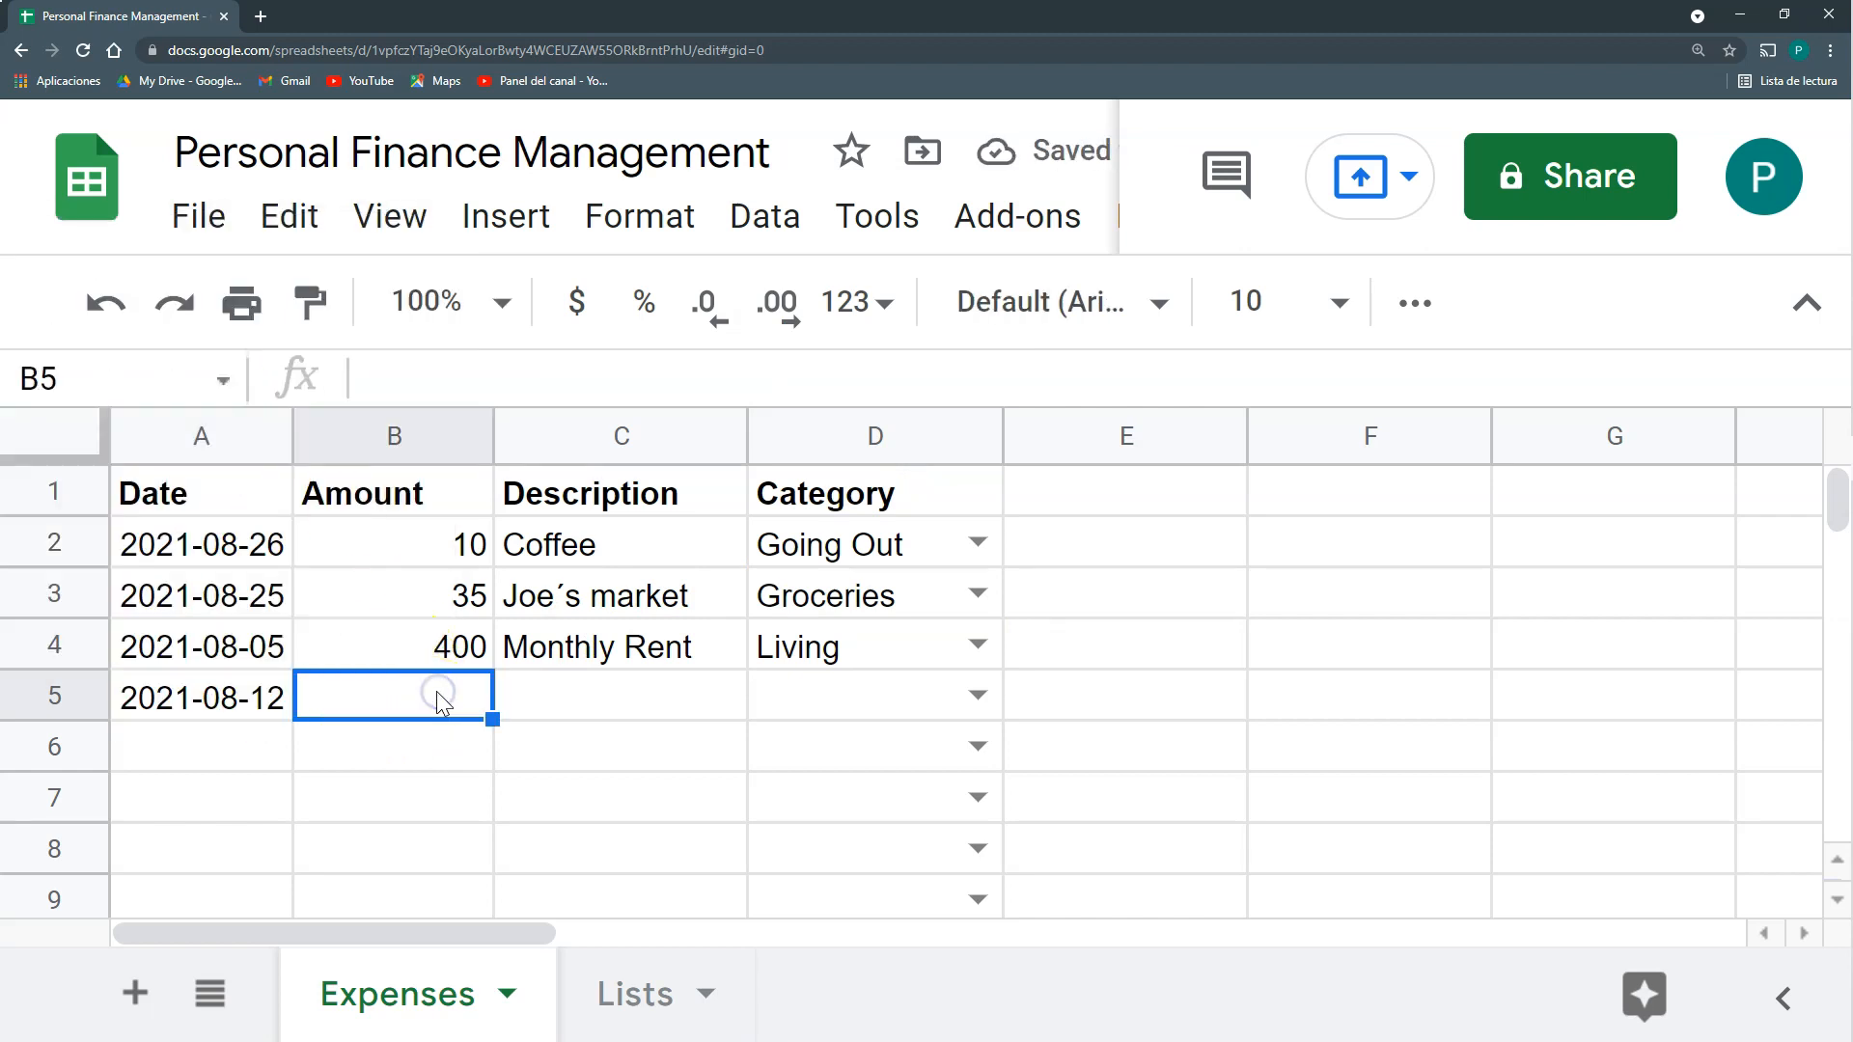
text(150)
Enter the description Credit Card in cell C5 and choose Loans as its category in D5.
click(564, 707)
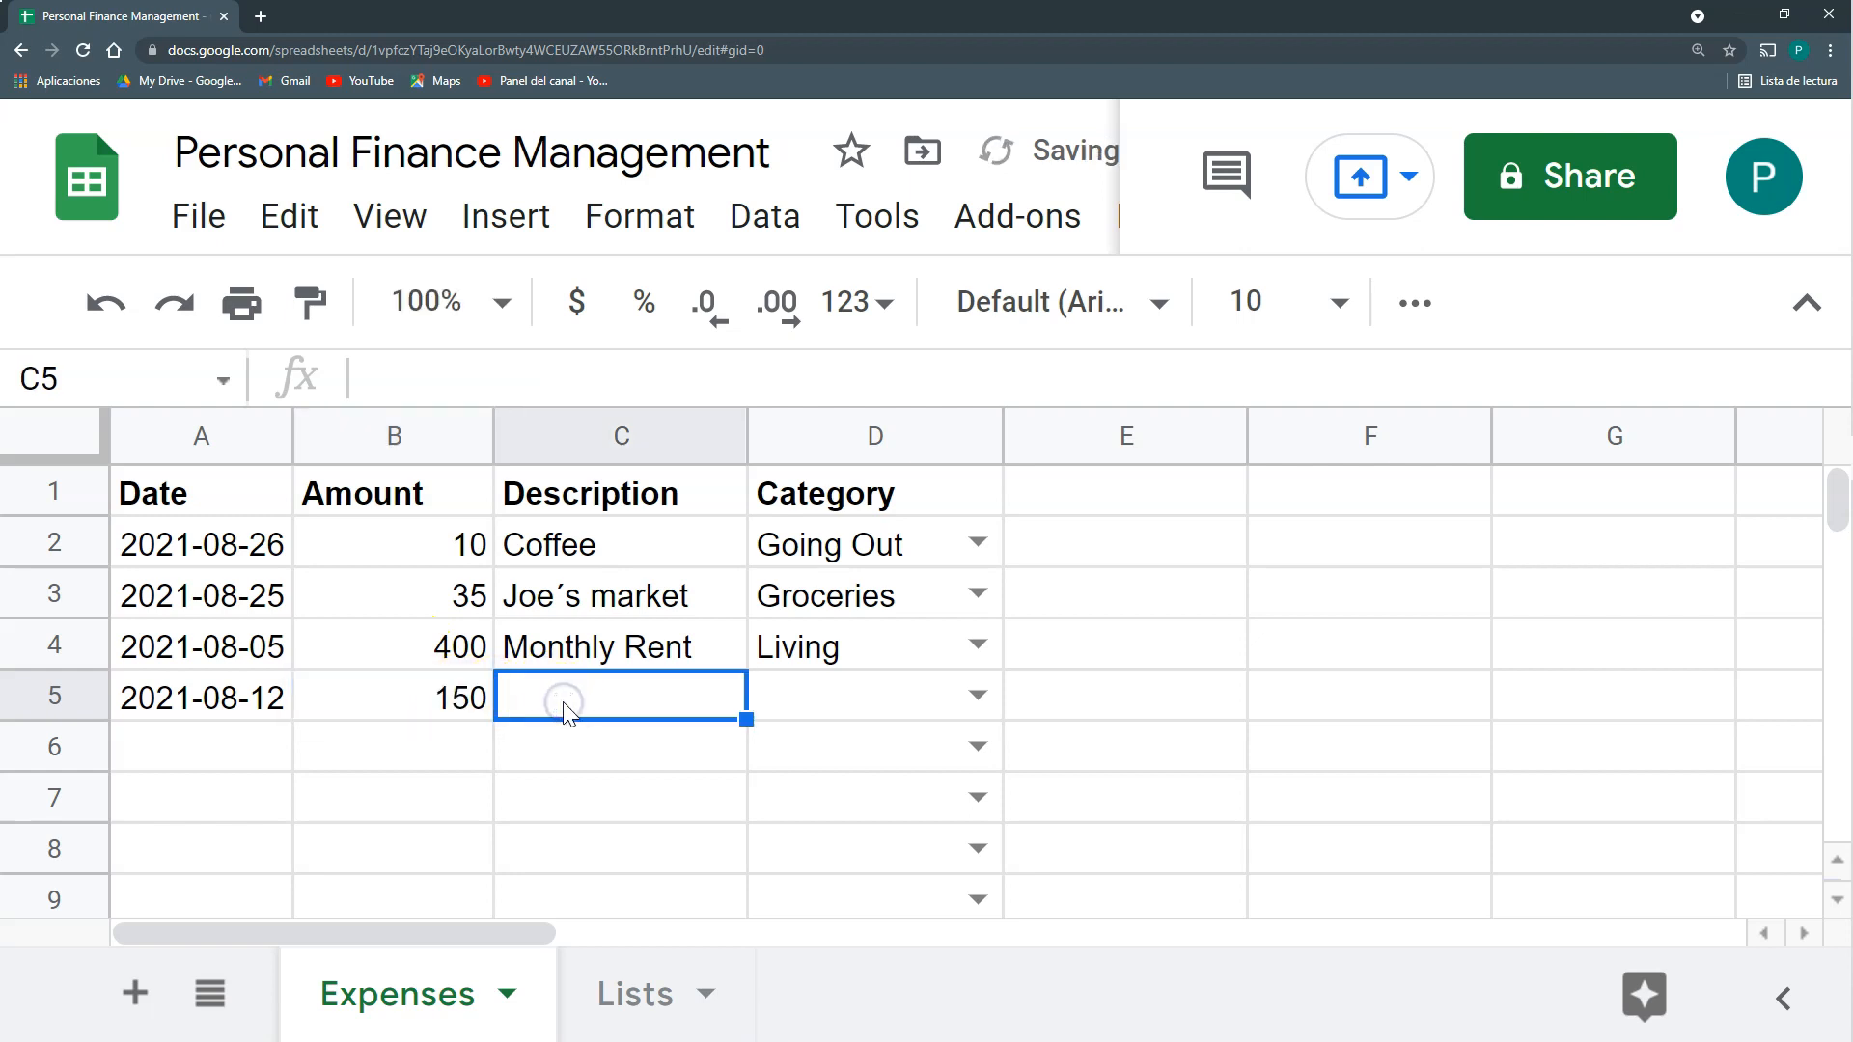
text(Credit Card)
key(Tab)
key(Return)
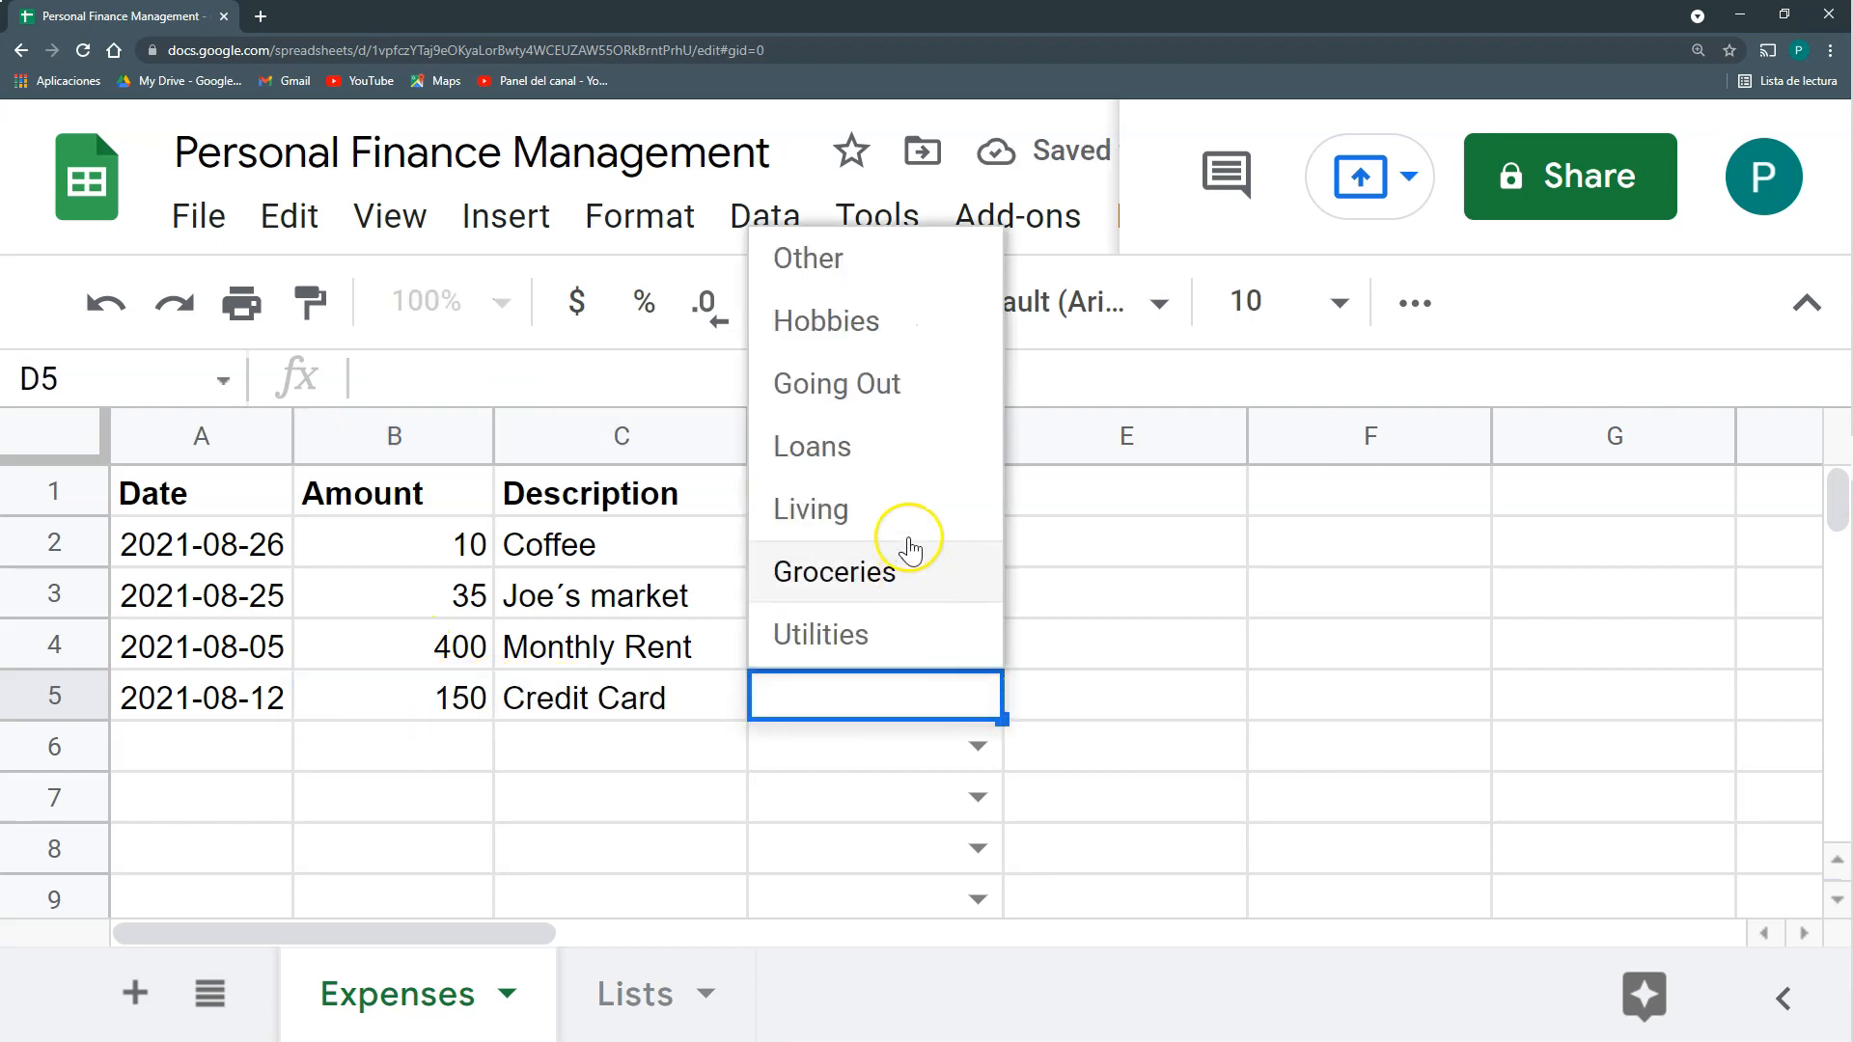
click(909, 470)
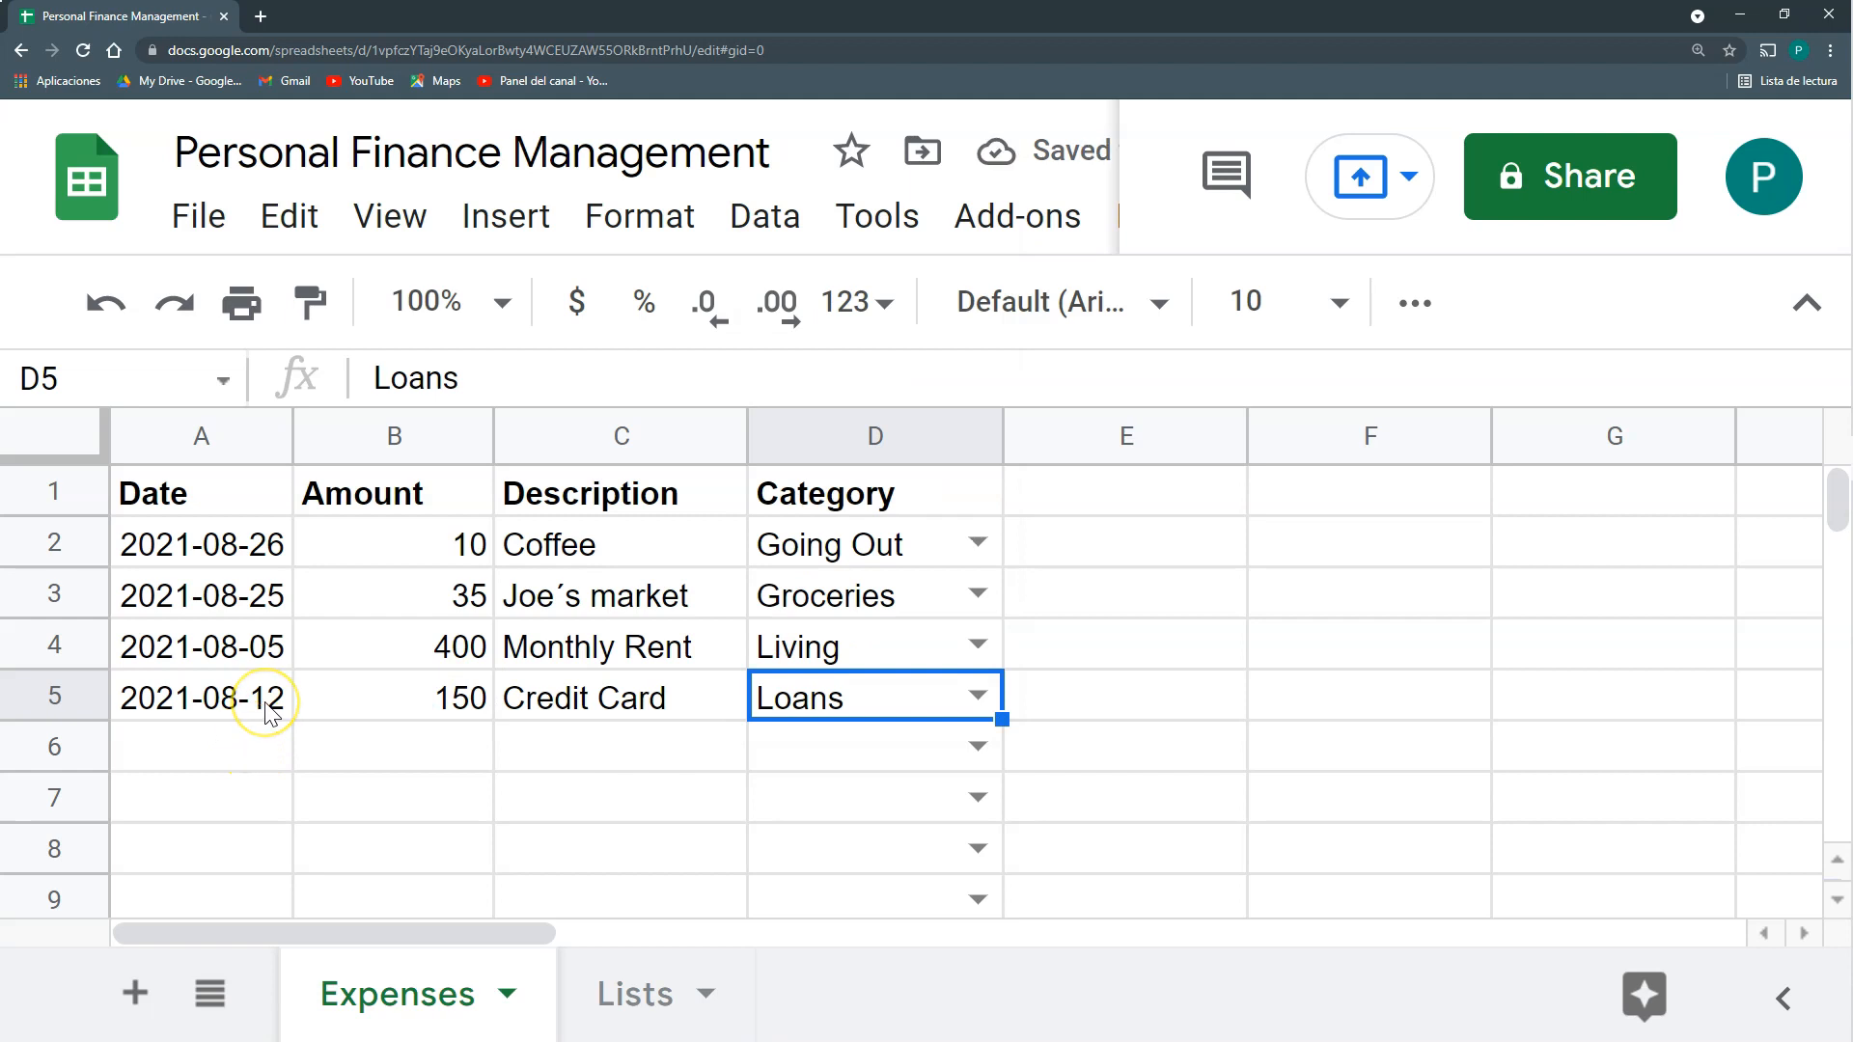
Record a 2021-08-25 expense of 45 for Comics in row 6 with the category Hobbies.
click(272, 746)
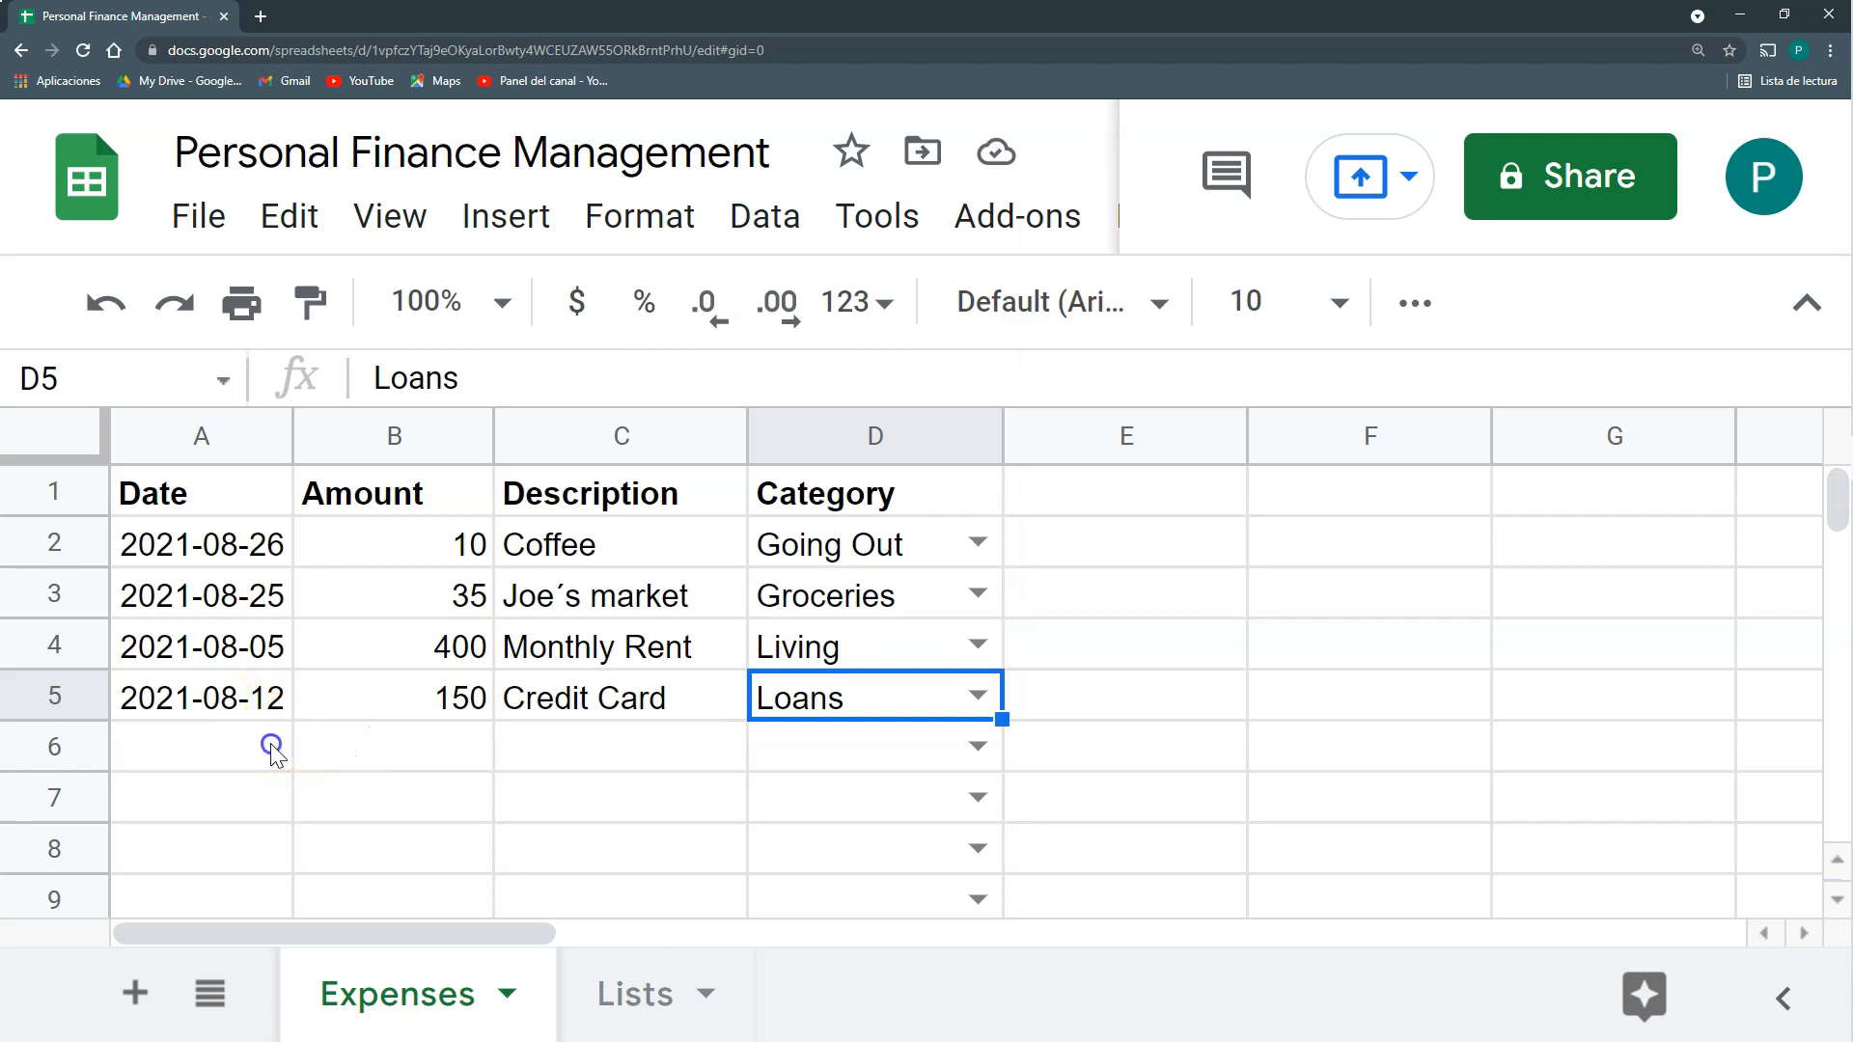
key(Tab)
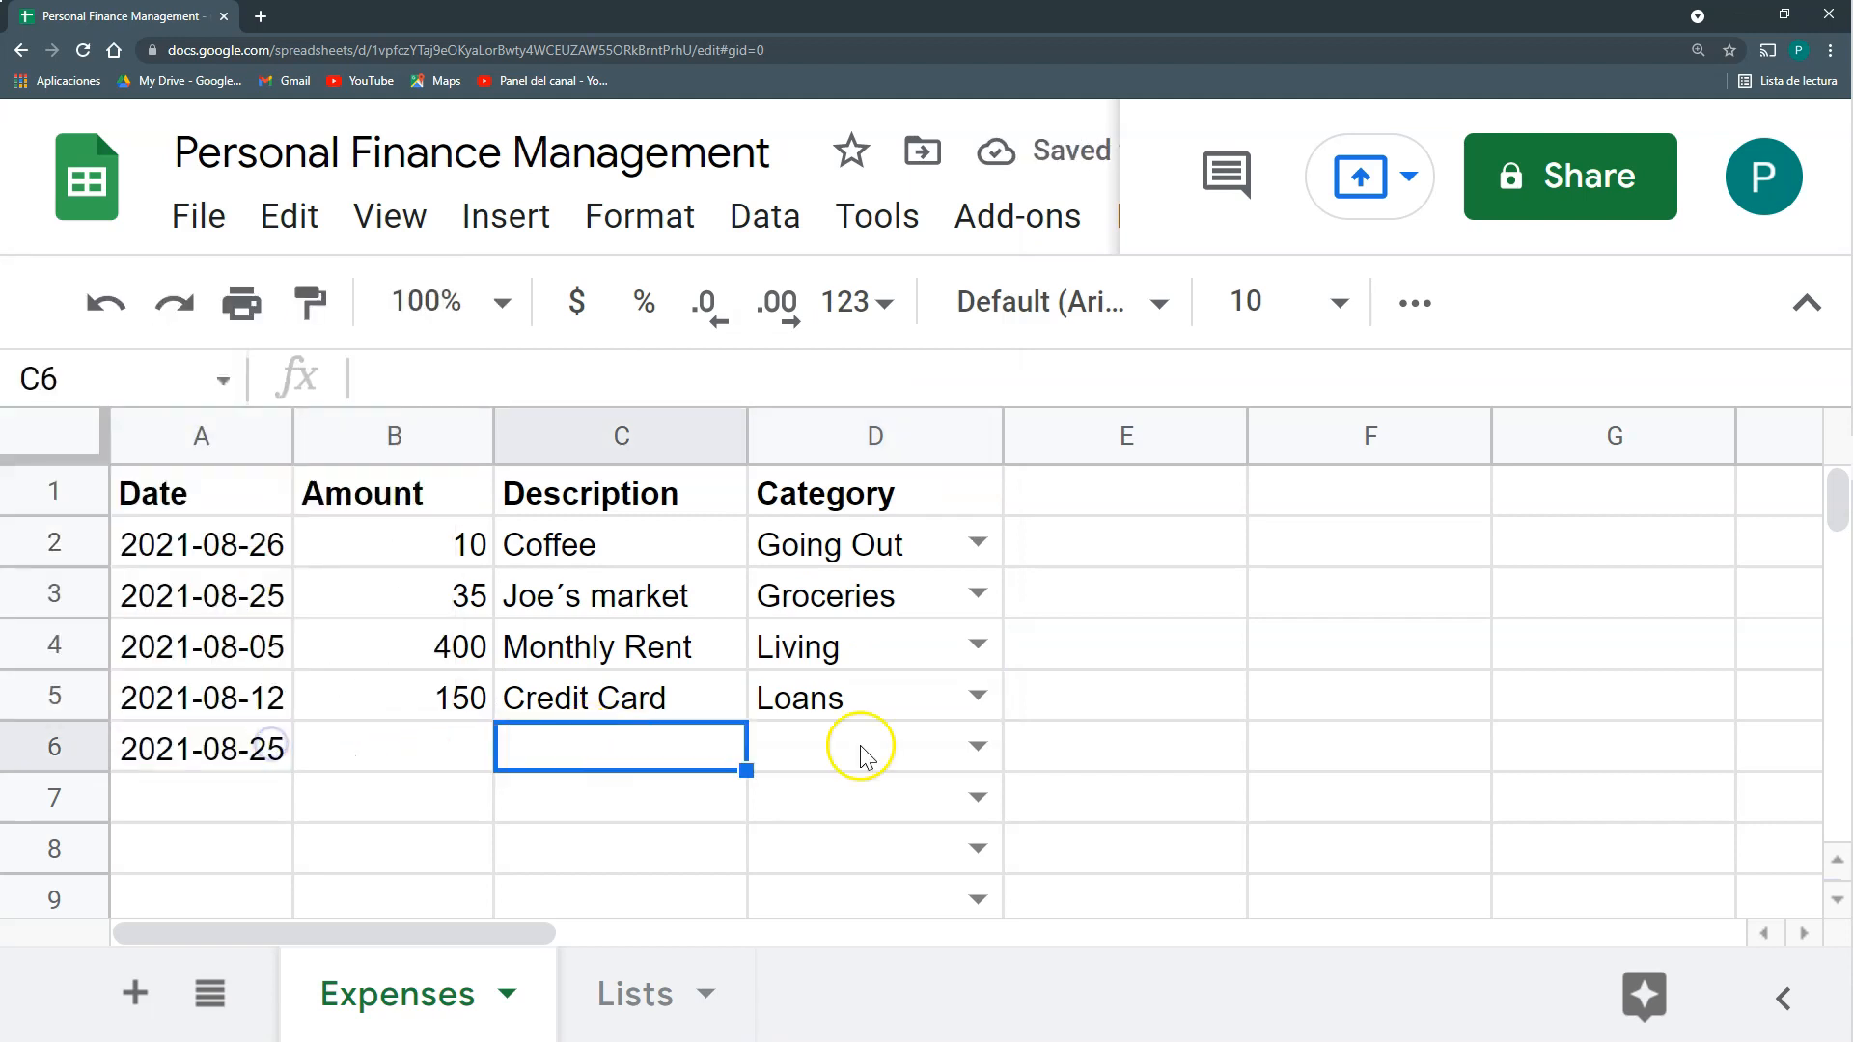
click(466, 748)
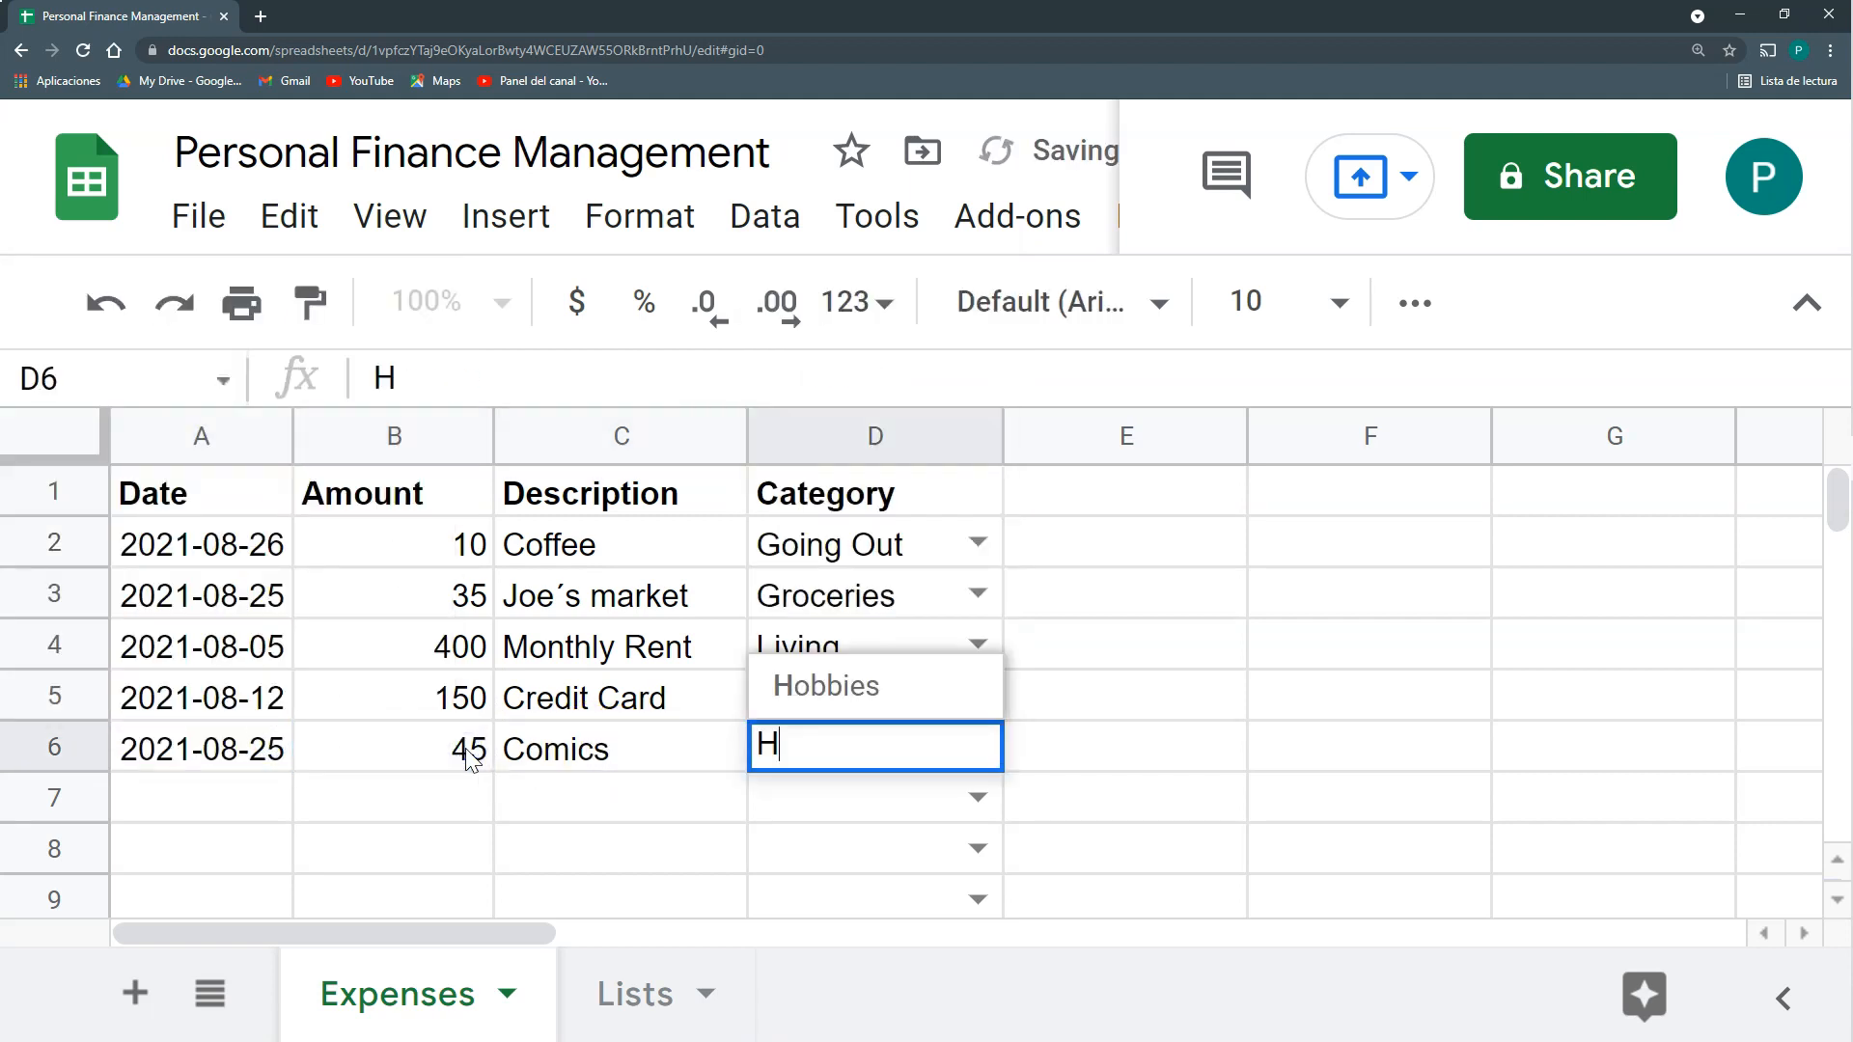
key(Return)
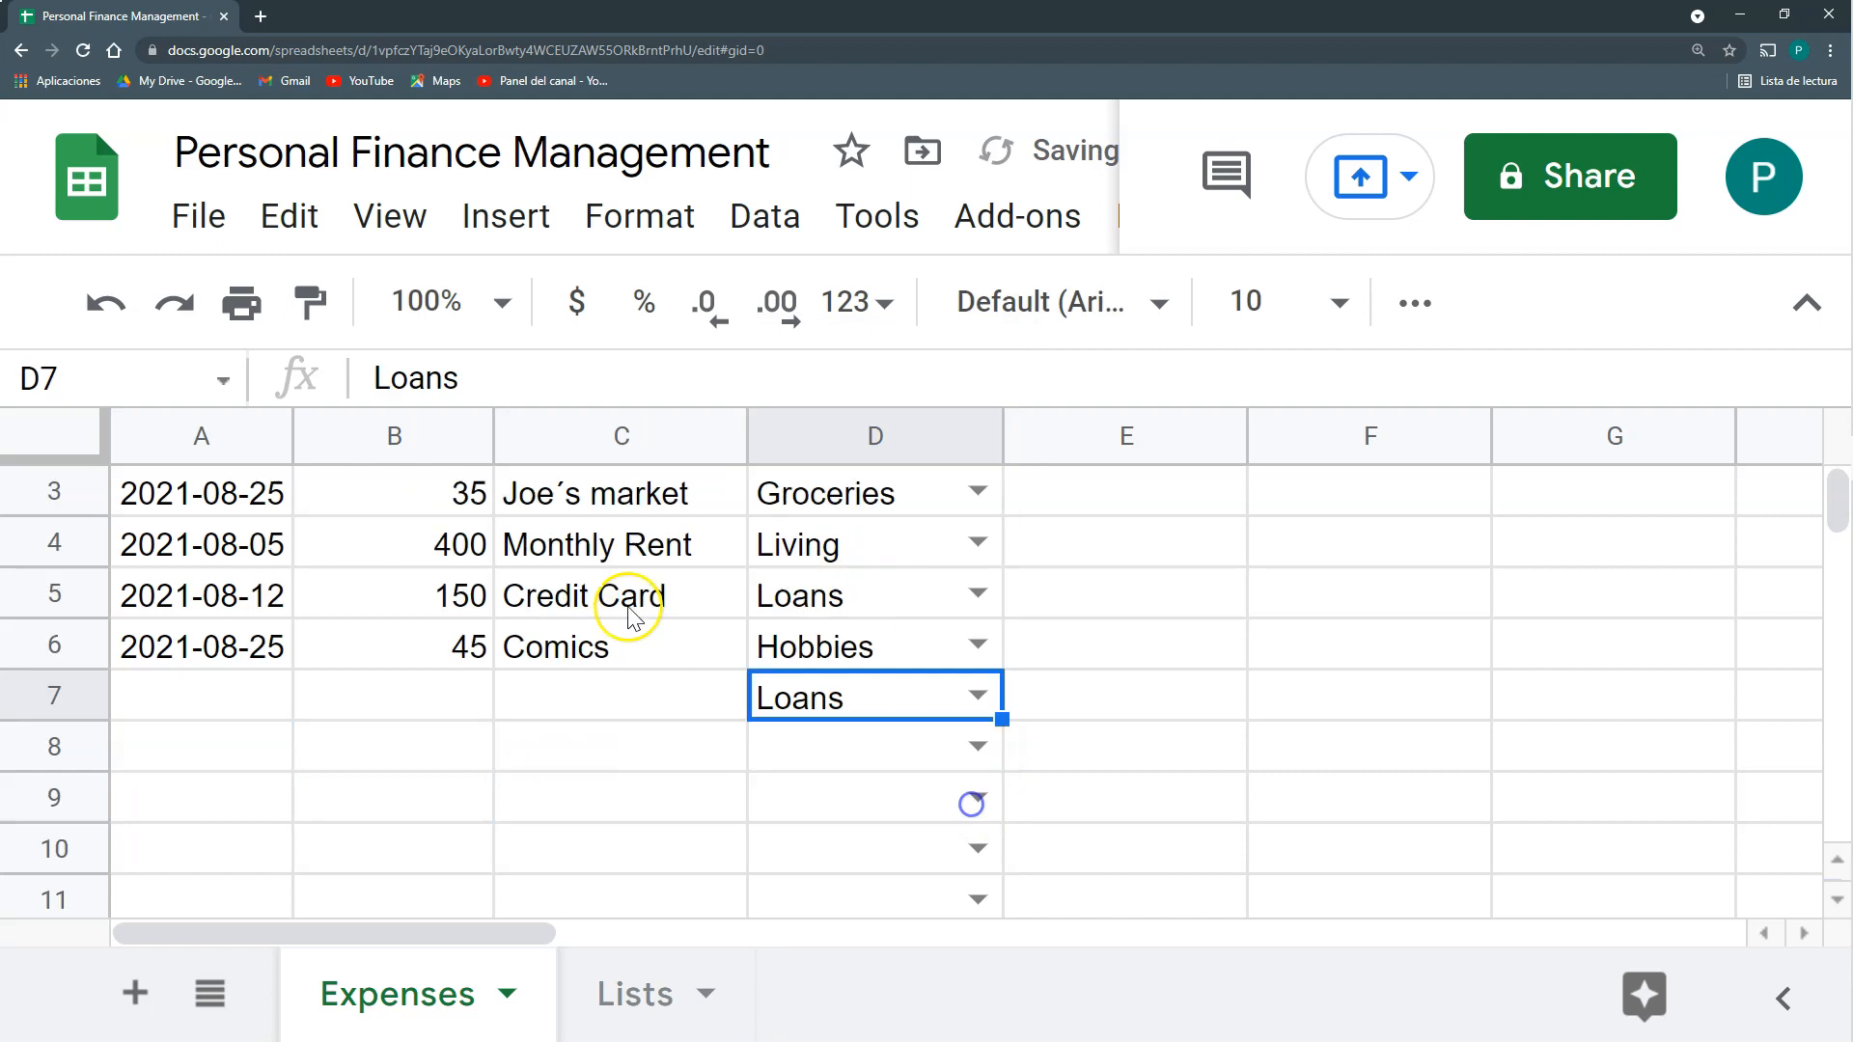
Record 200 for Car on 2021-08-20 under Loans in row 7 and 65 for Dinner on 2021-08-21 under Going Out in row 8.
scroll(620, 590, up, 1)
click(533, 799)
text(Car)
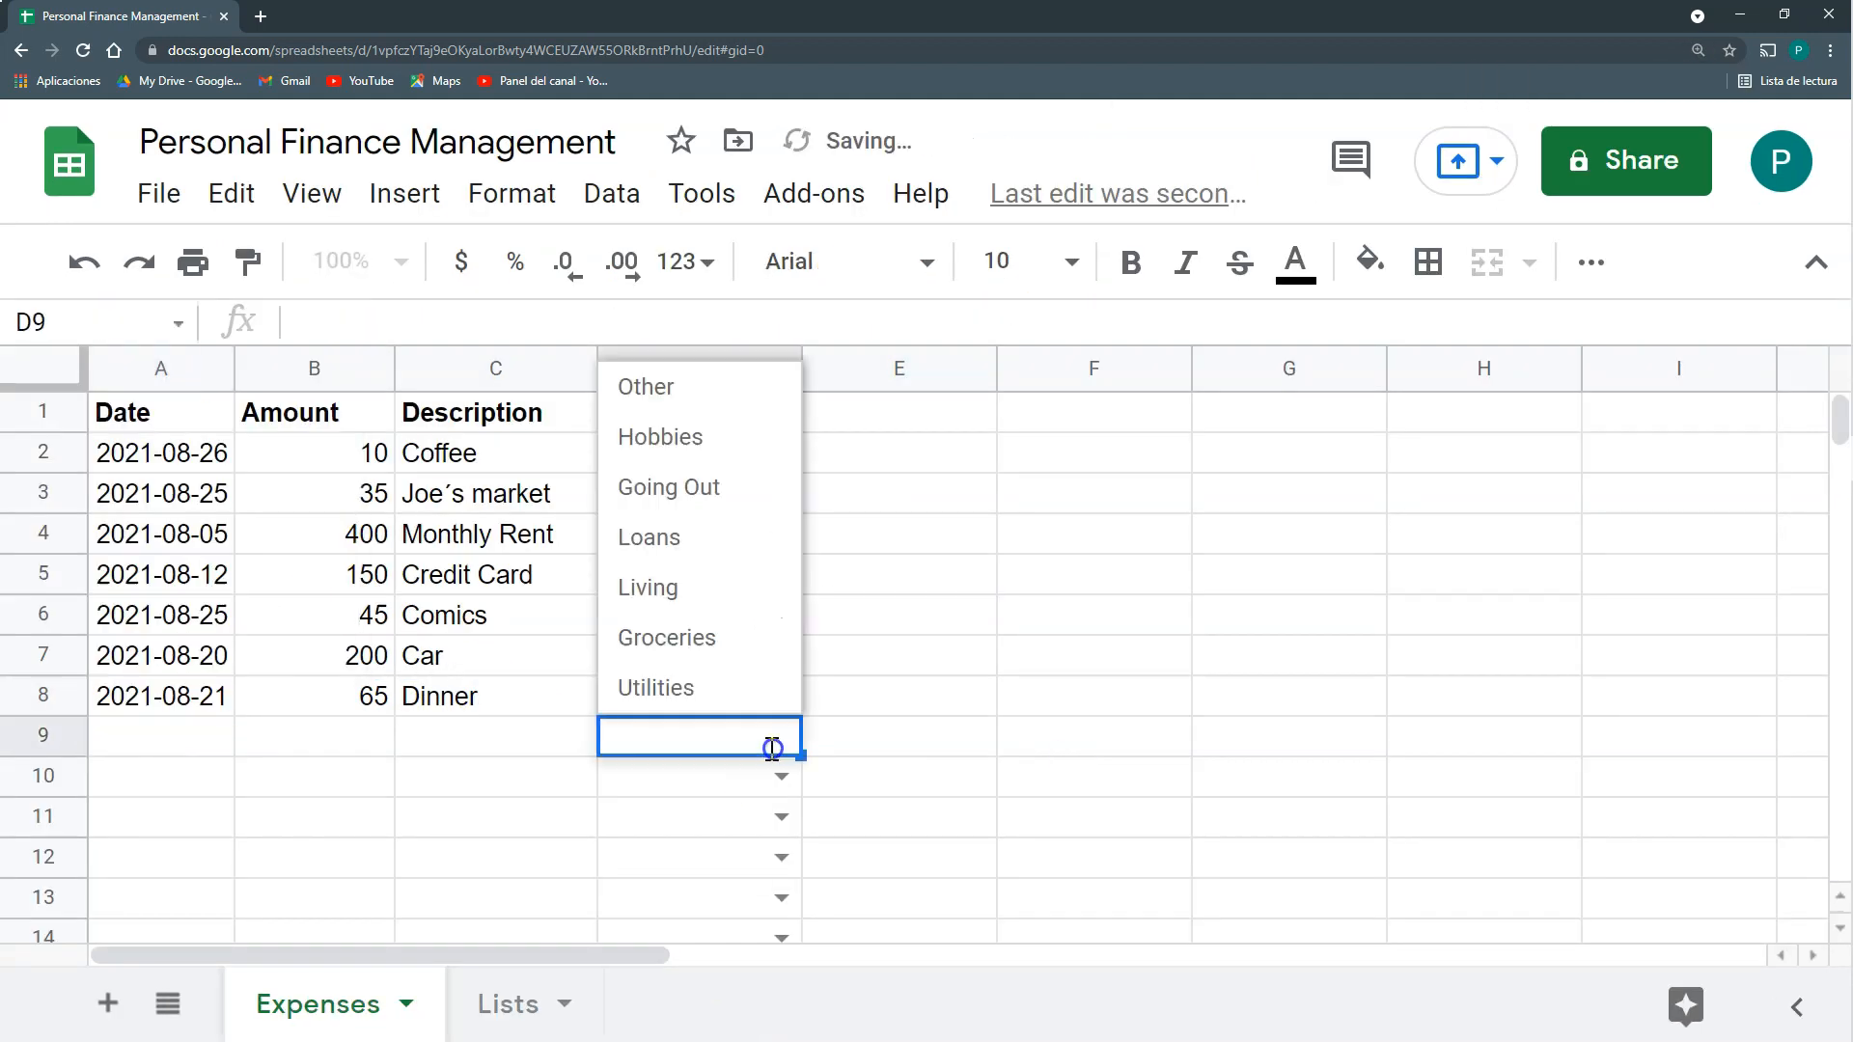
Record 300 for Costco on 2021-08-18 under Groceries in row 9 and 20 for Gas on 2021-08-10 under Utilities in row 10.
click(718, 633)
text(Costco)
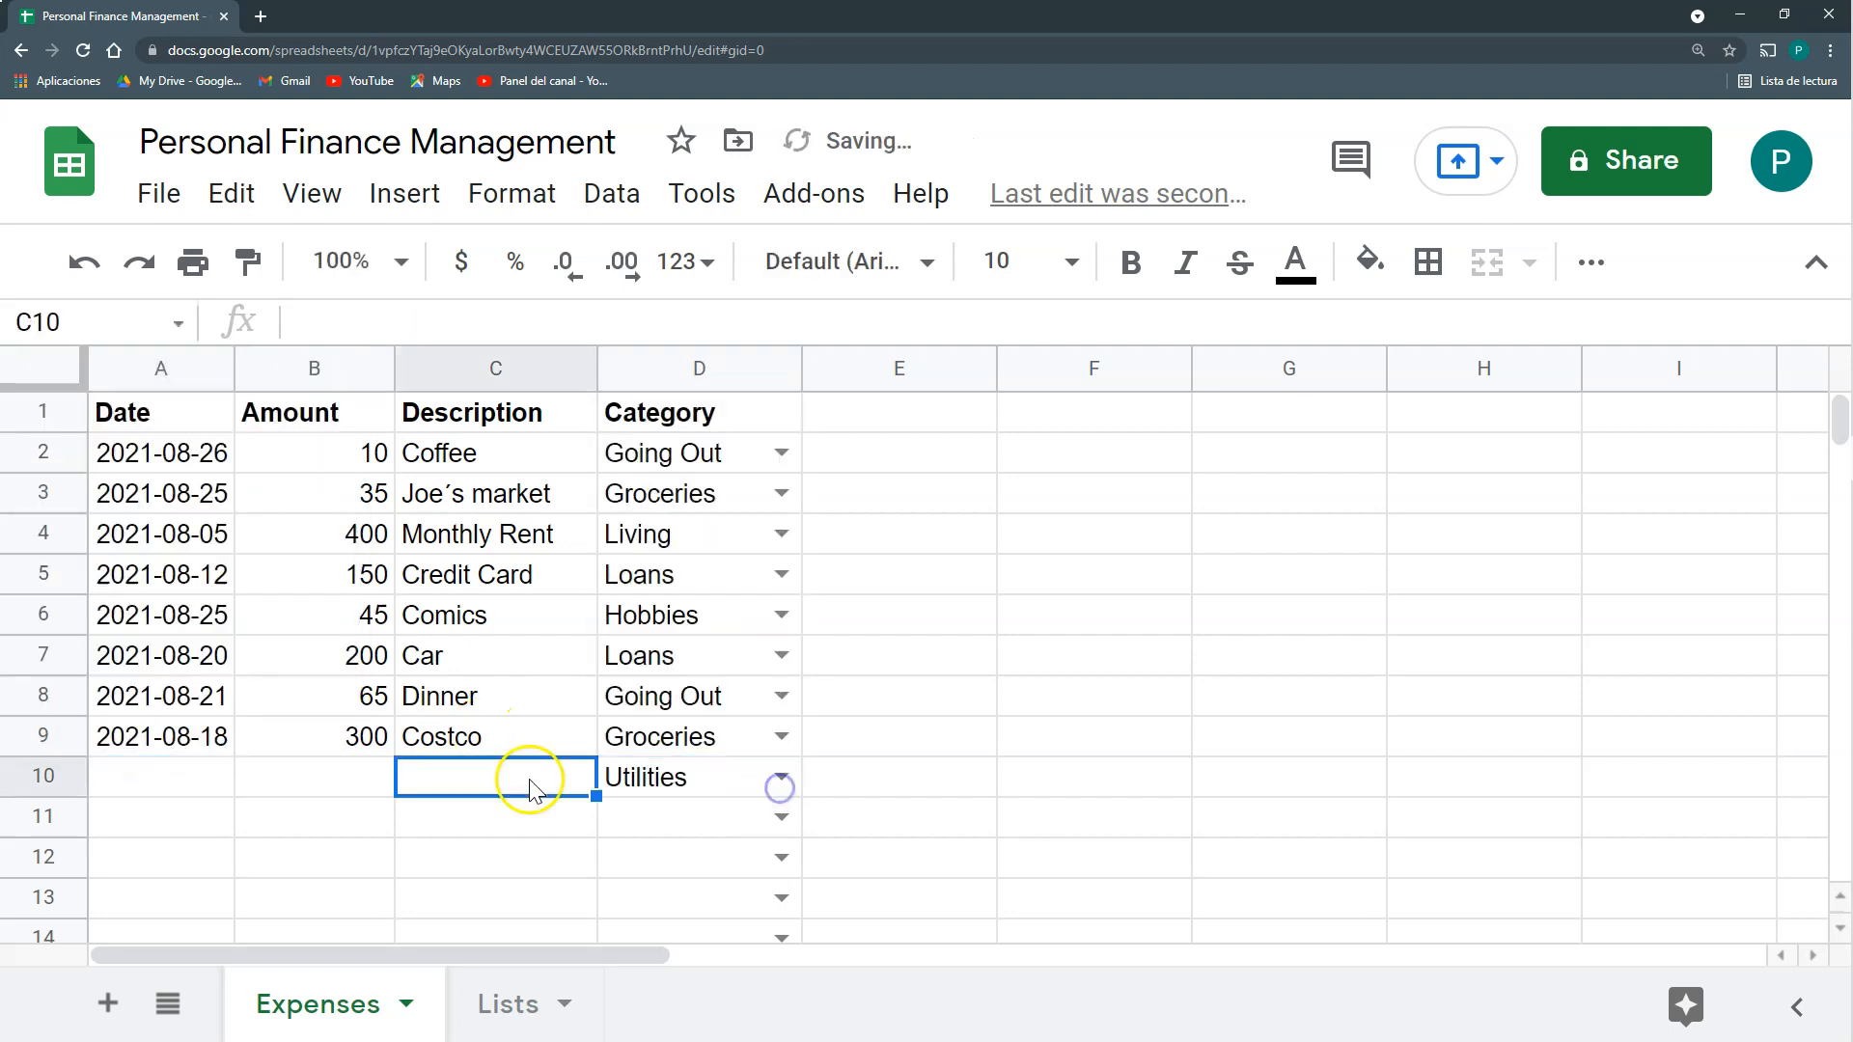
text(Gas)
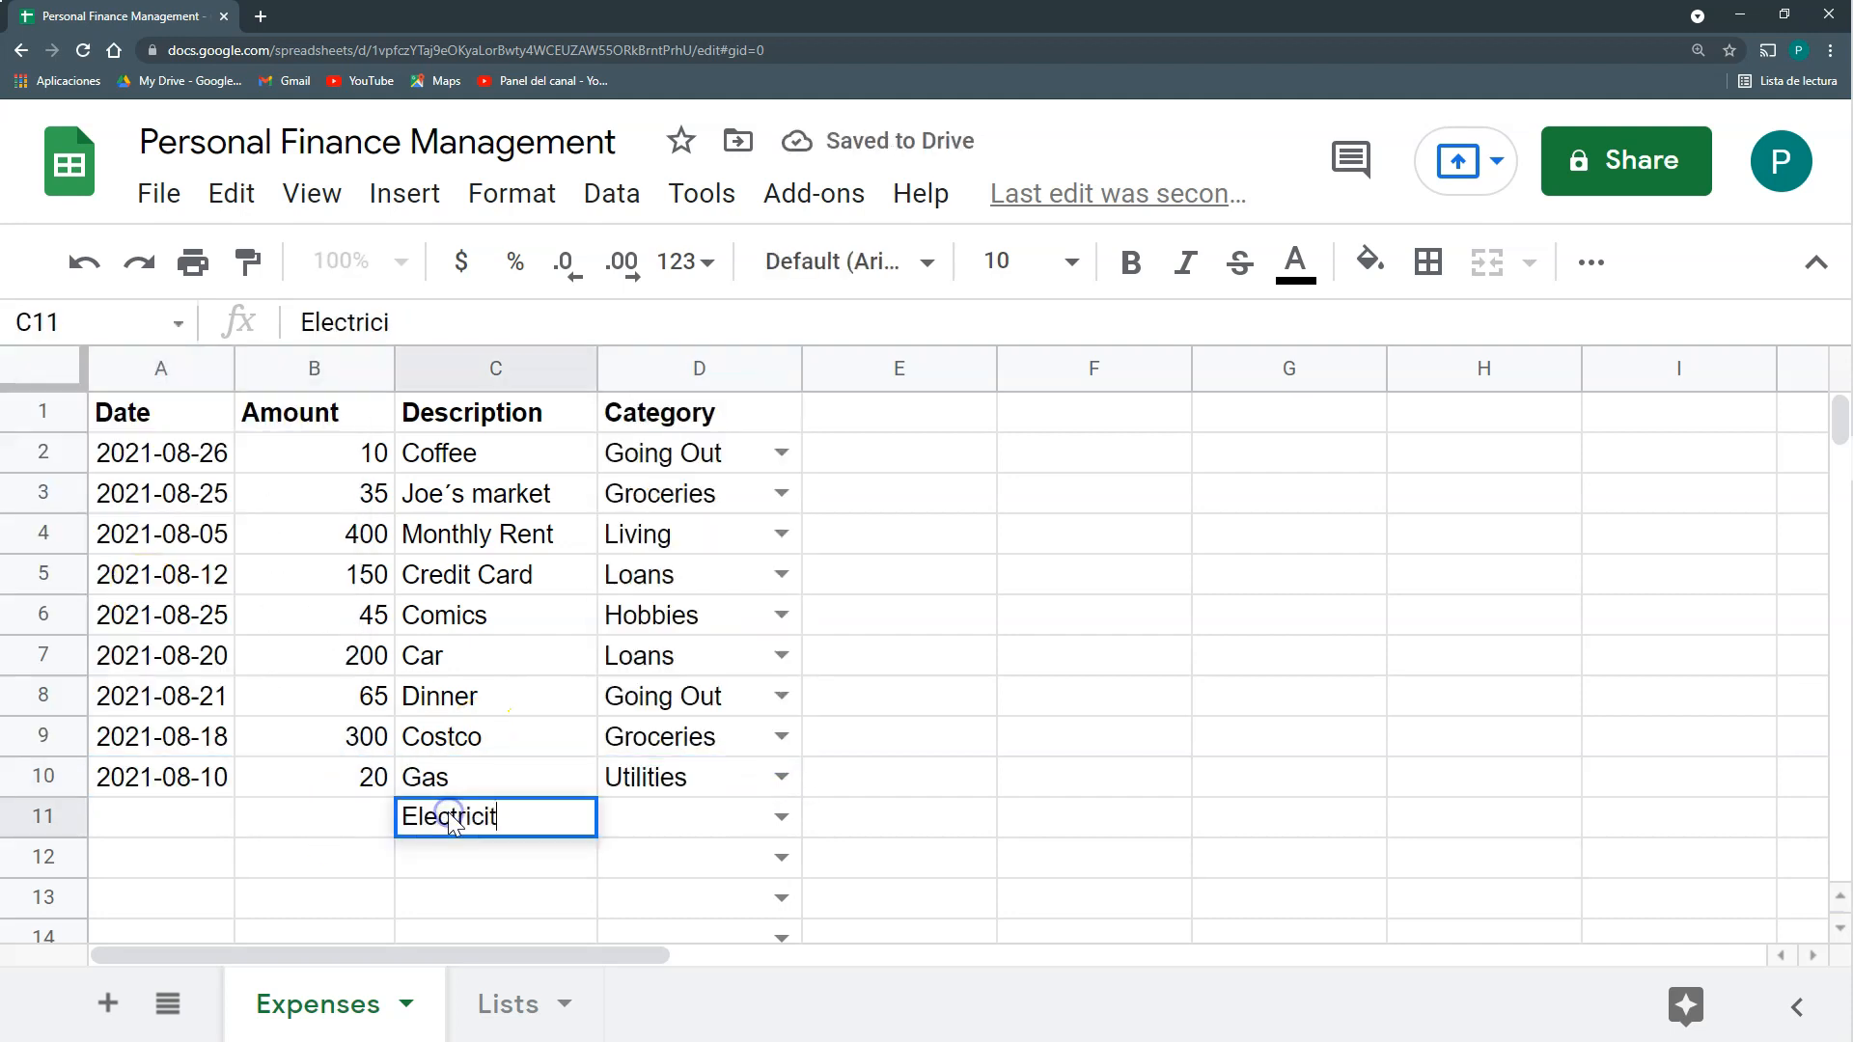
Record 40 for Electricity on 2021-08-18 in row 11 and 35 for Mobile on 2021-08-05 in row 12, both under Utilities.
text(y)
key(Return)
text(Cobile)
key(Return)
click(353, 827)
text(40)
key(Return)
text(35)
key(Return)
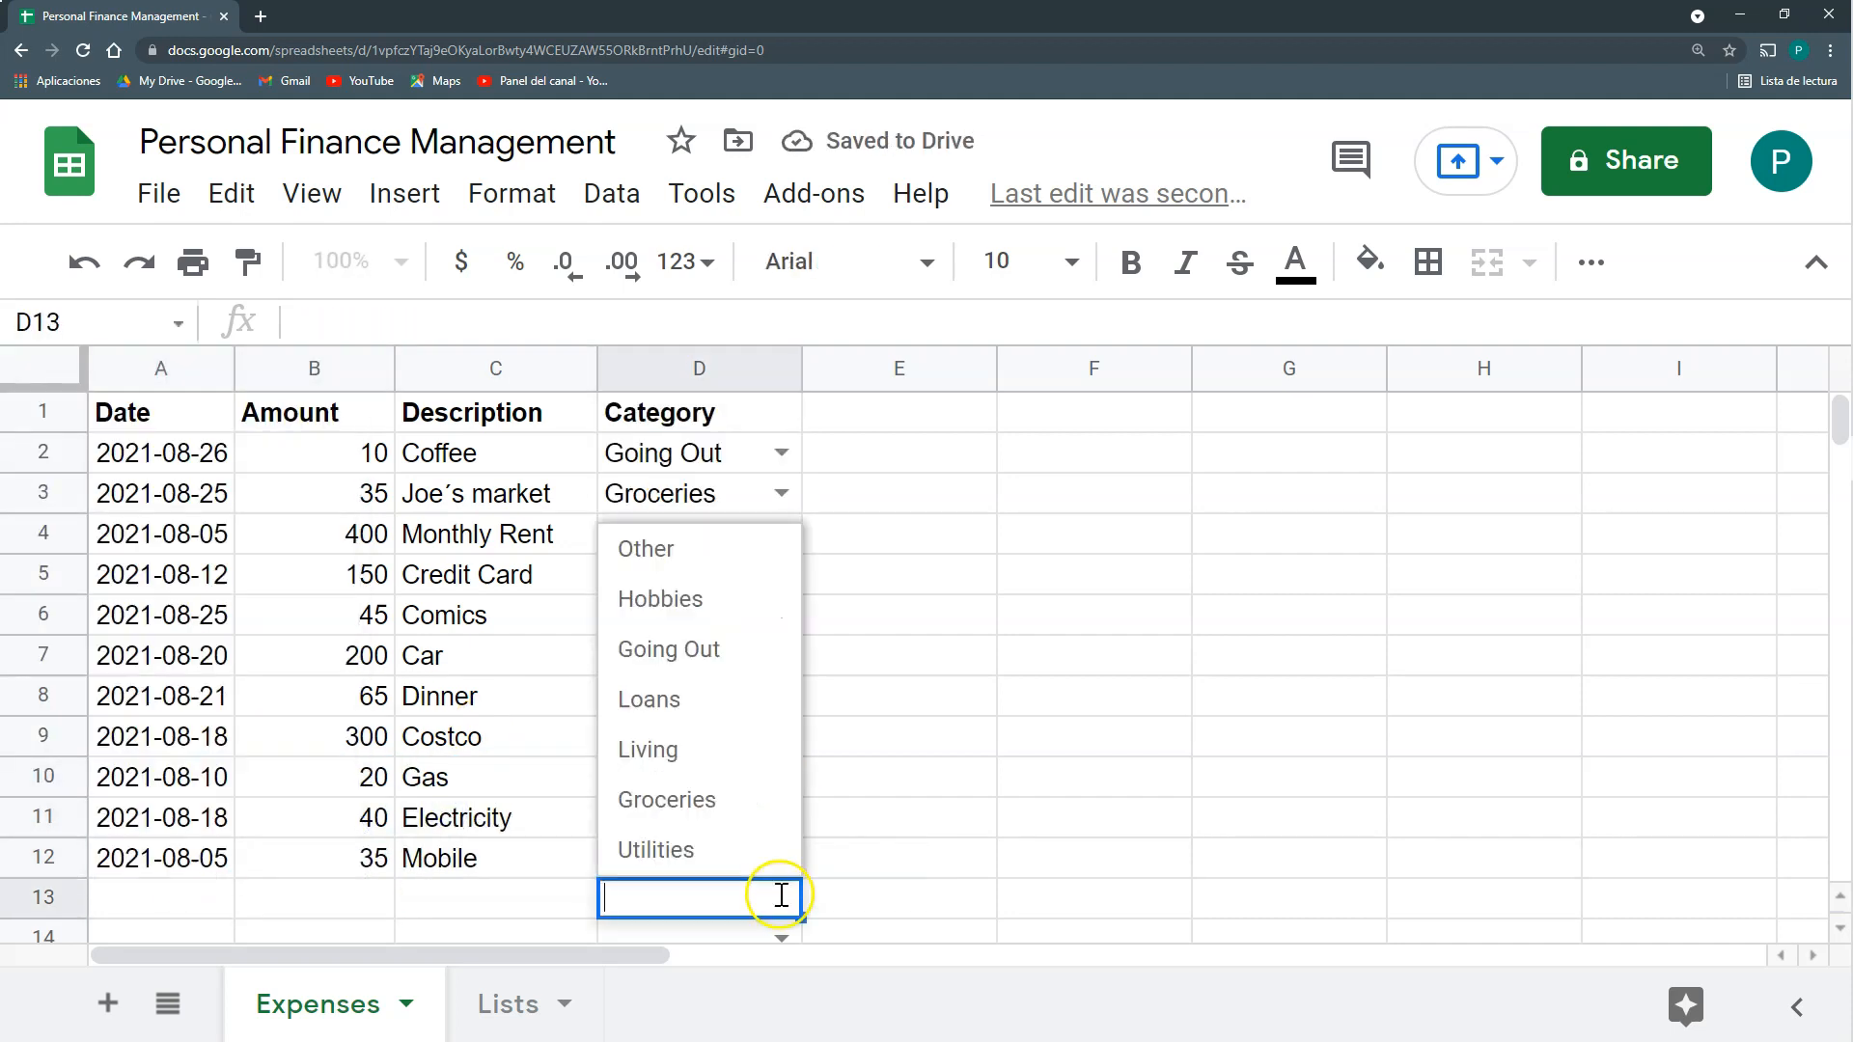
Choose Hobbies as the category in cell D13 and enter the description Markers in cell C13.
click(728, 608)
scroll(583, 719, down, 1)
click(536, 823)
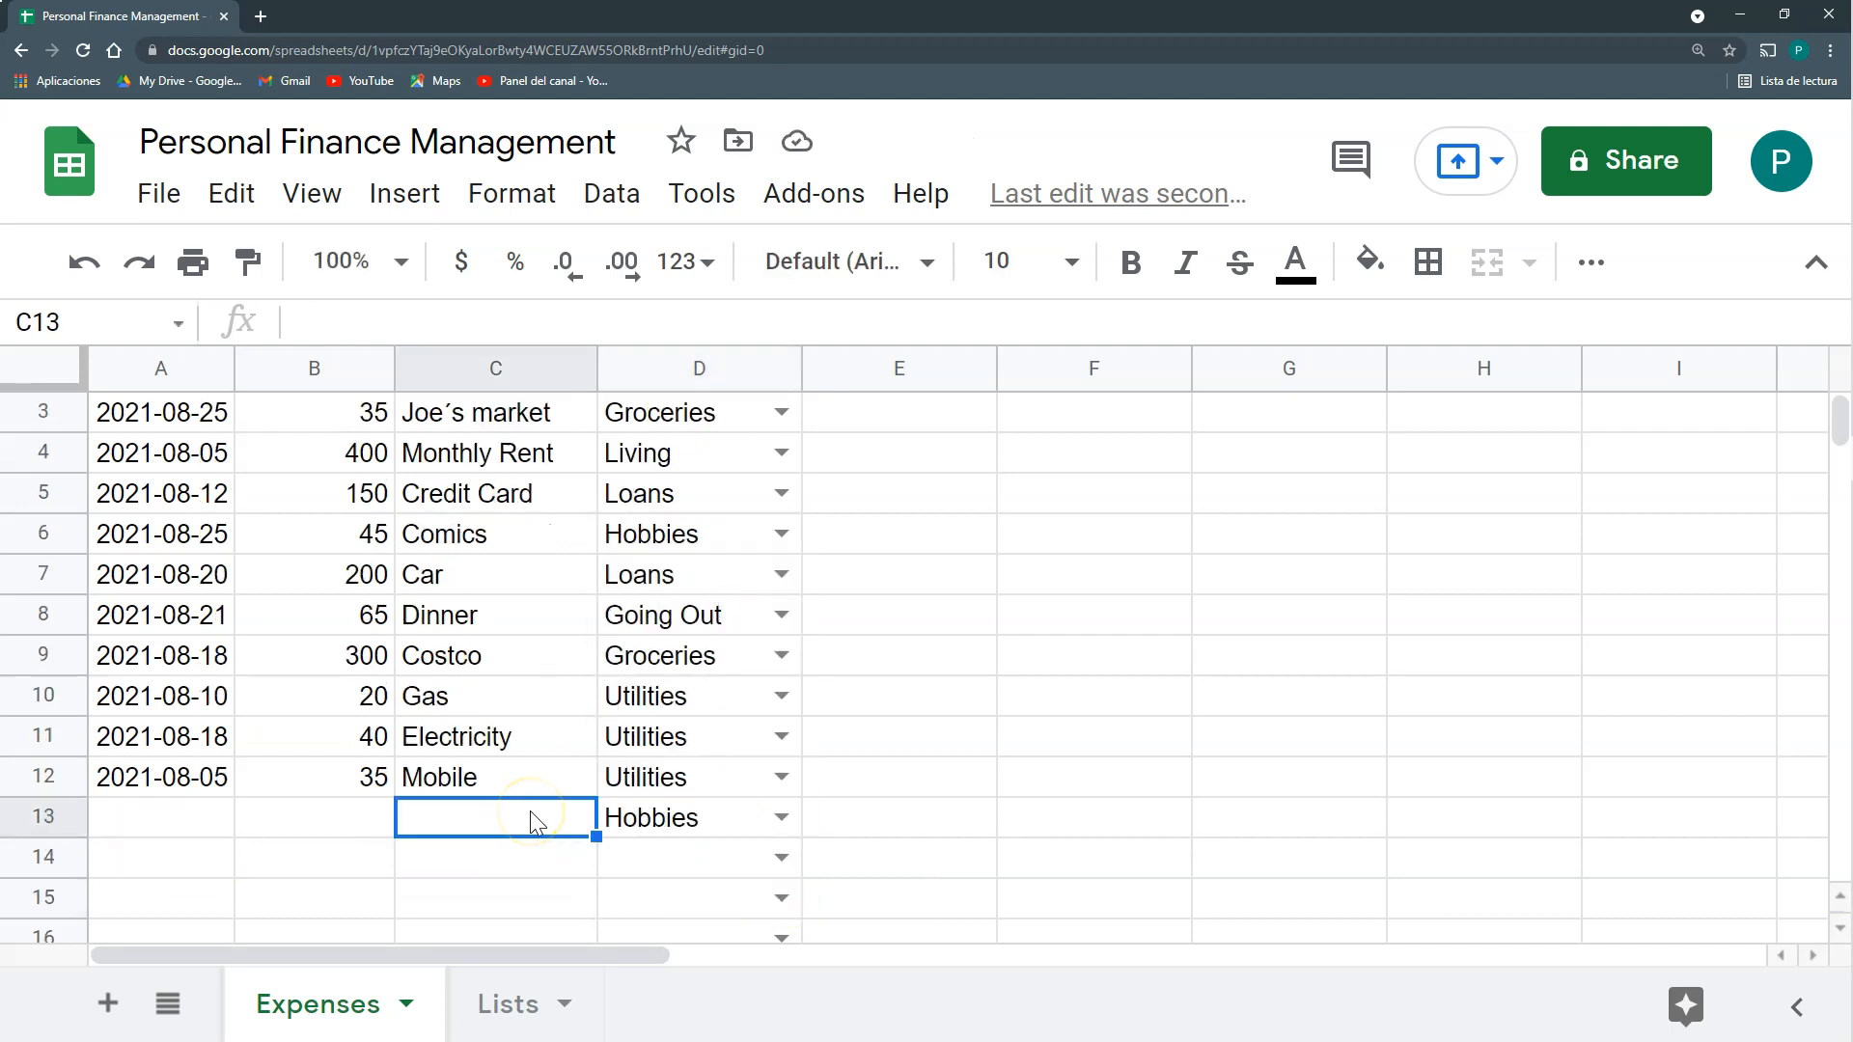
key(Right)
click(447, 825)
text(Markers)
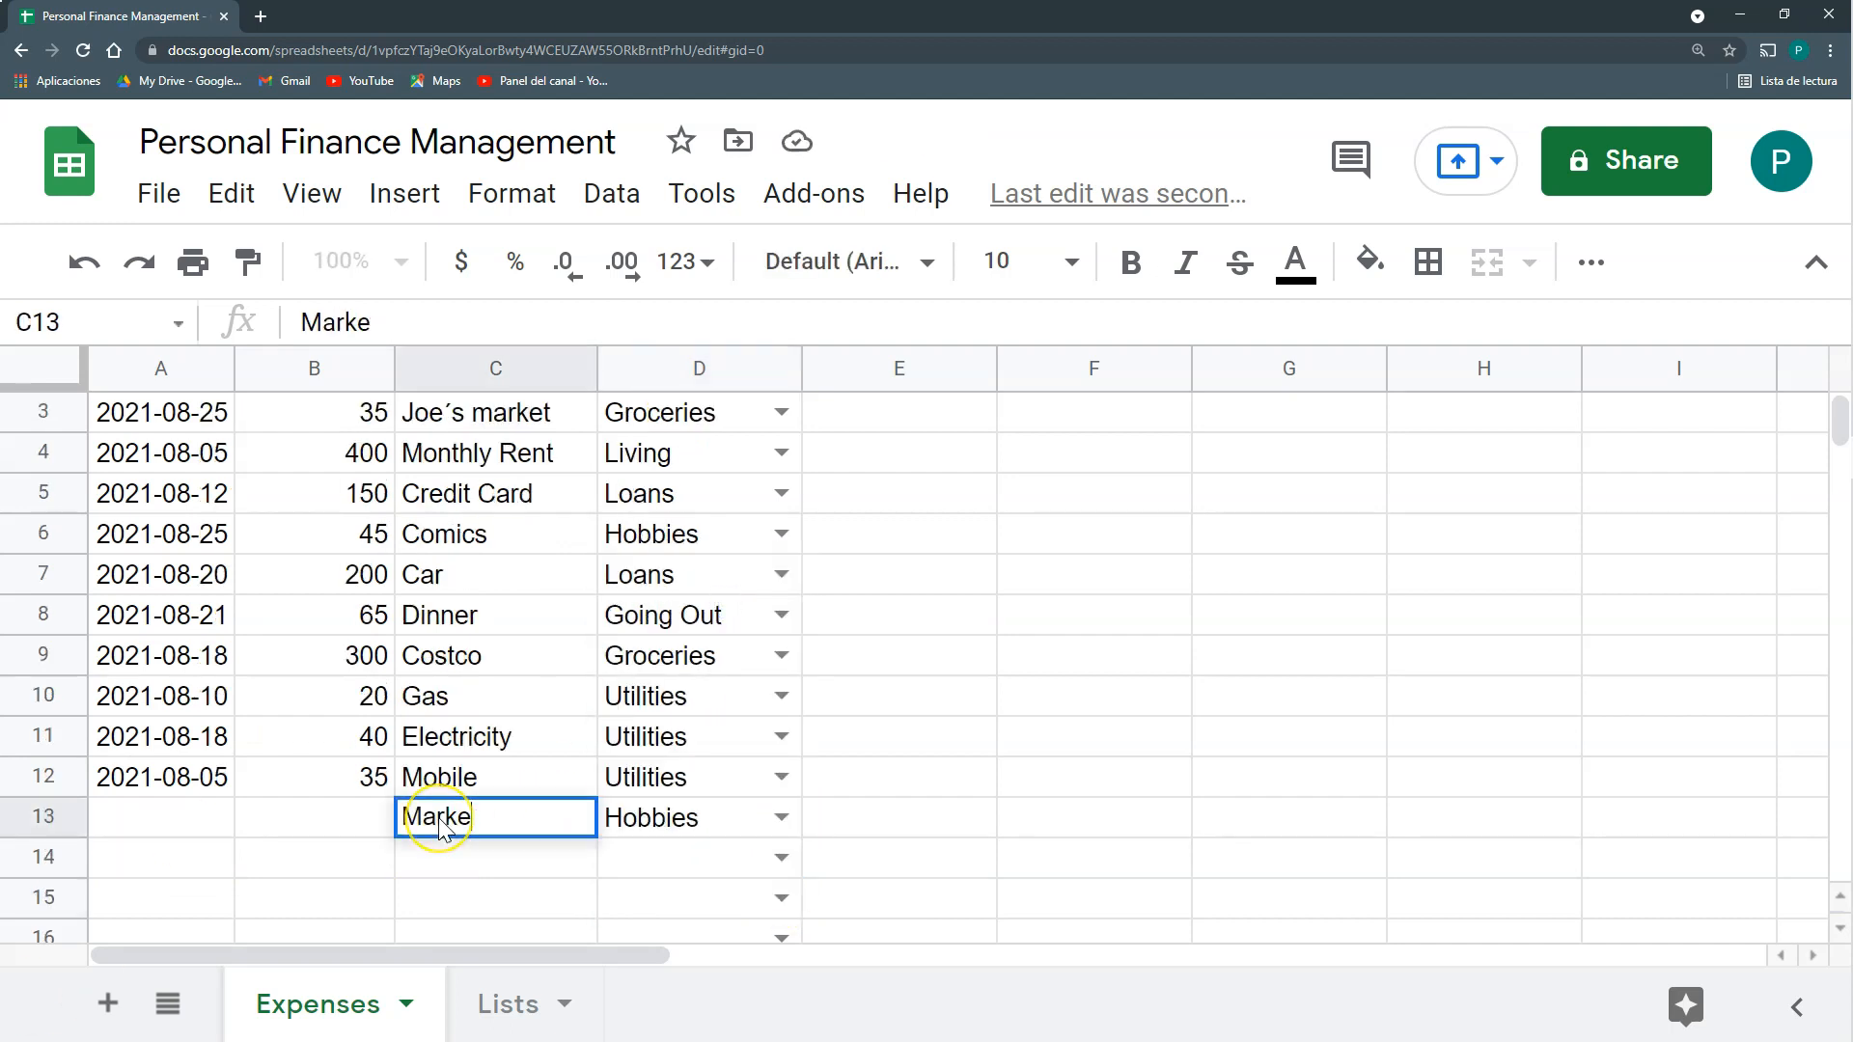
Enter the amount 56 in cell B13 and pick the date 2021-08-17 from the calendar for cell A13.
key(Left)
text(56)
double_click(174, 818)
click(135, 643)
scroll(749, 849, up, 1)
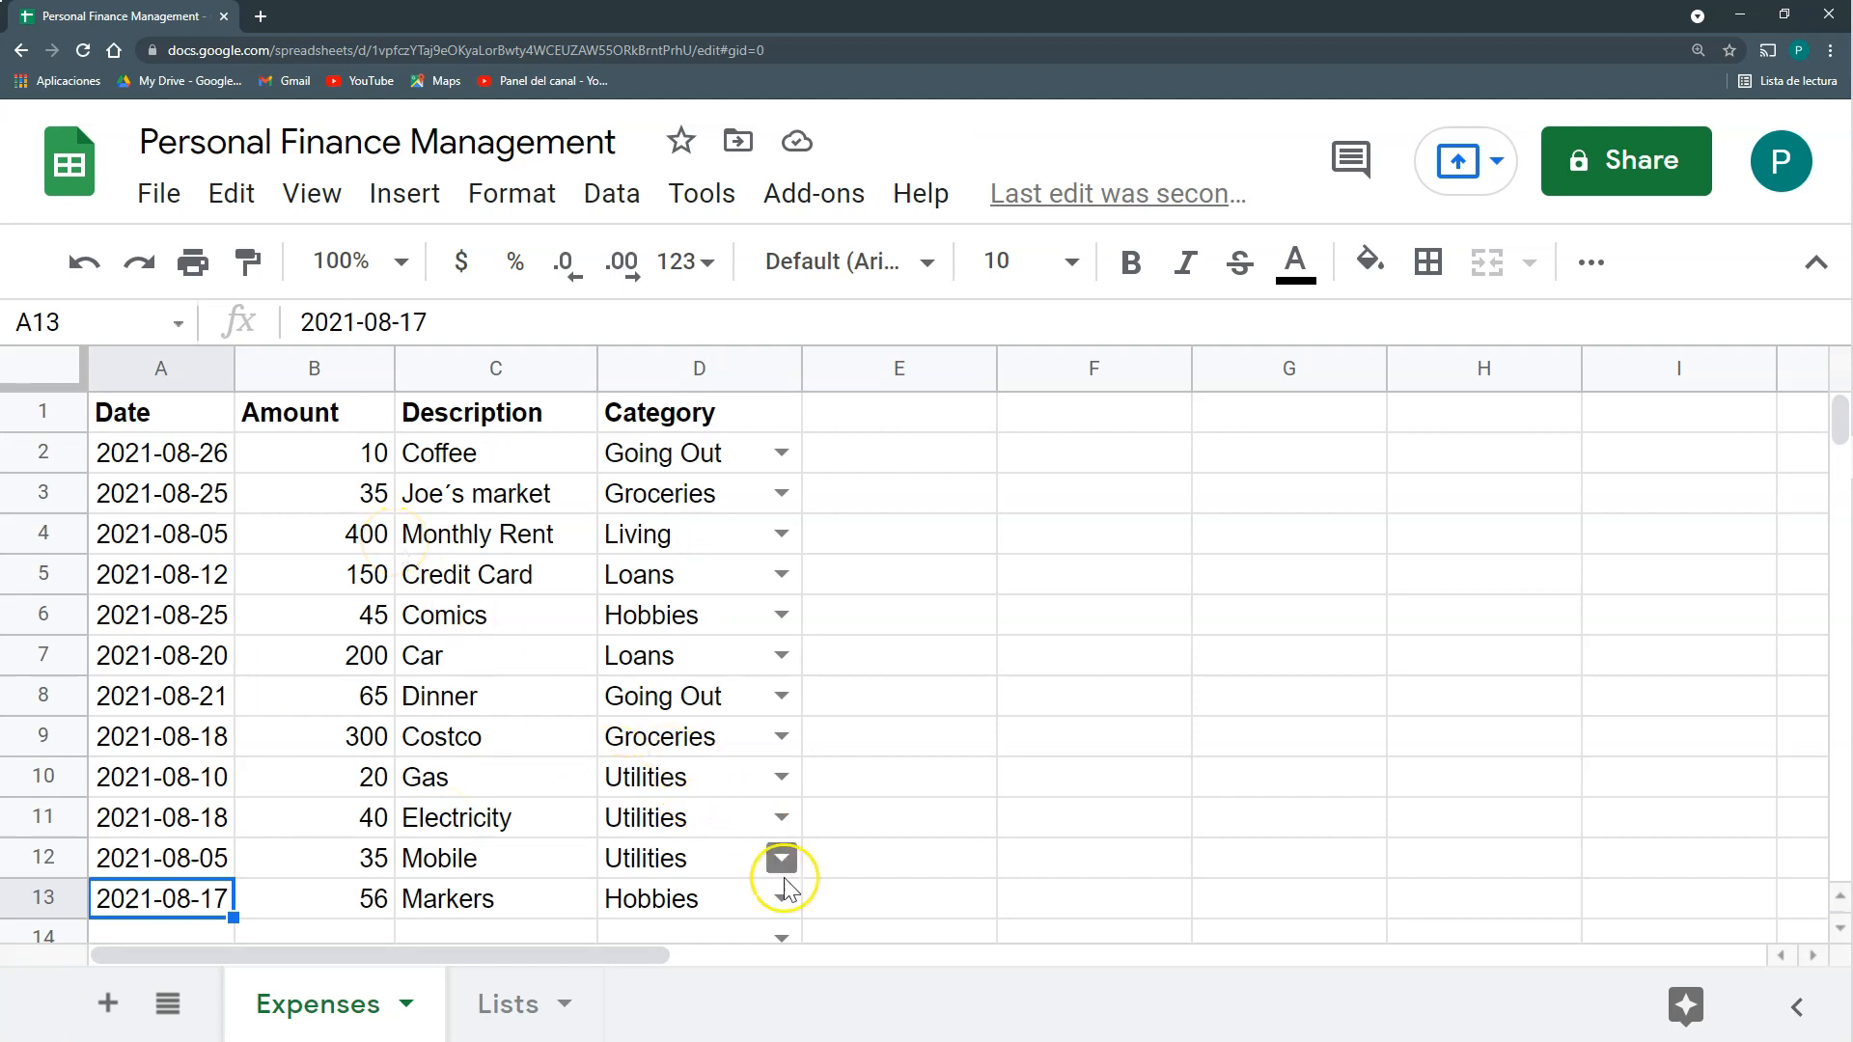
scroll(289, 820, down, 1)
double_click(183, 854)
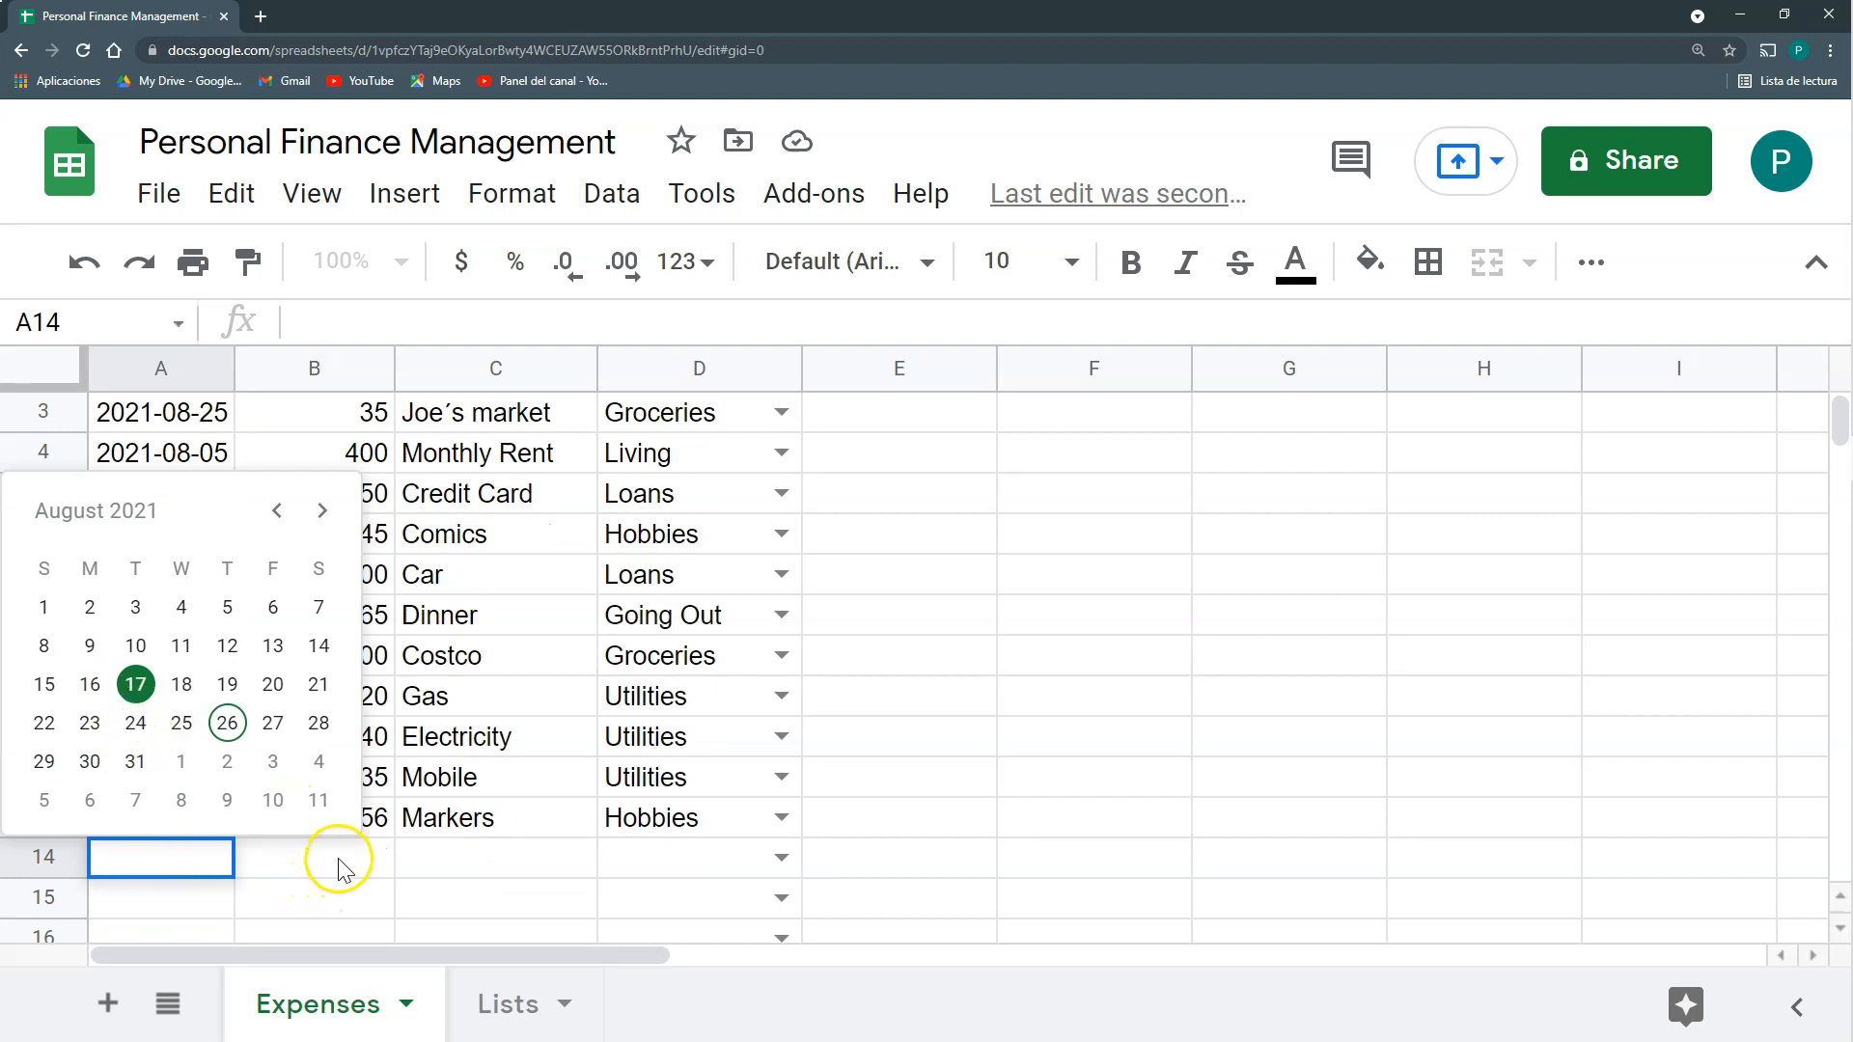
click(311, 861)
click(458, 856)
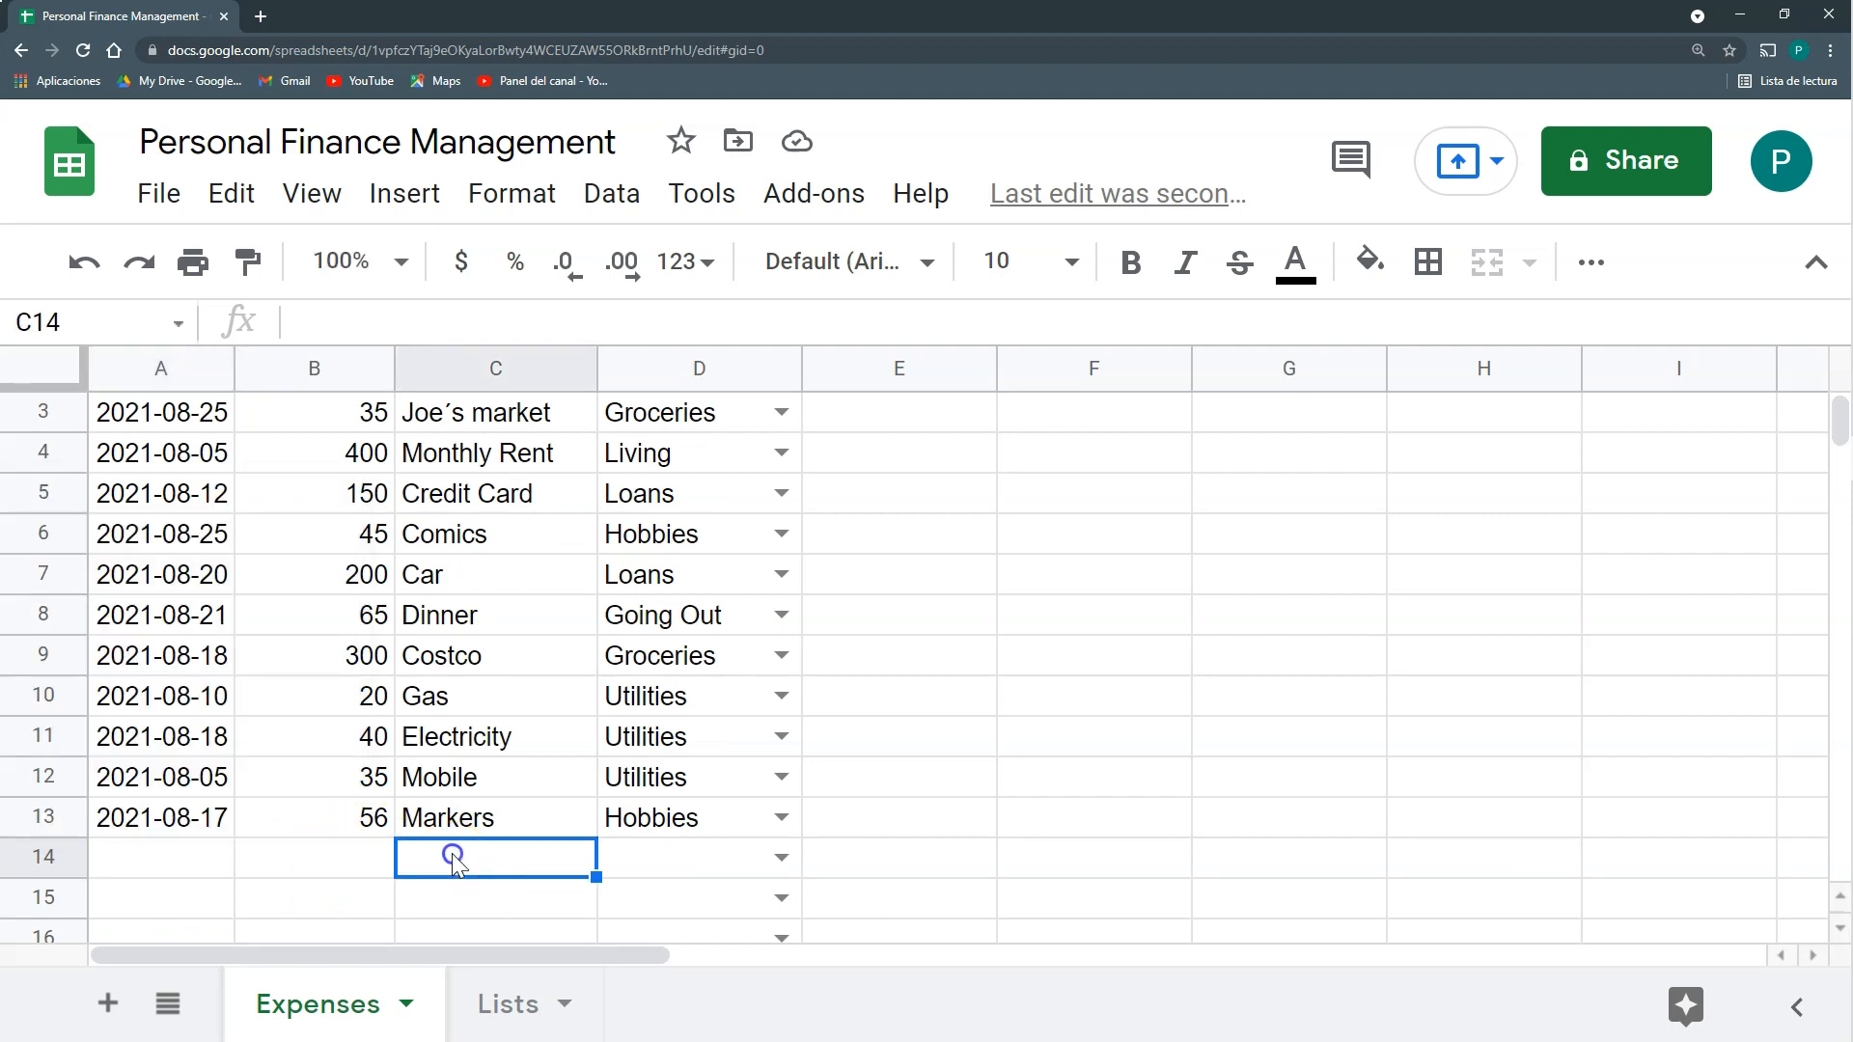
click(780, 857)
click(943, 880)
scroll(849, 849, up, 1)
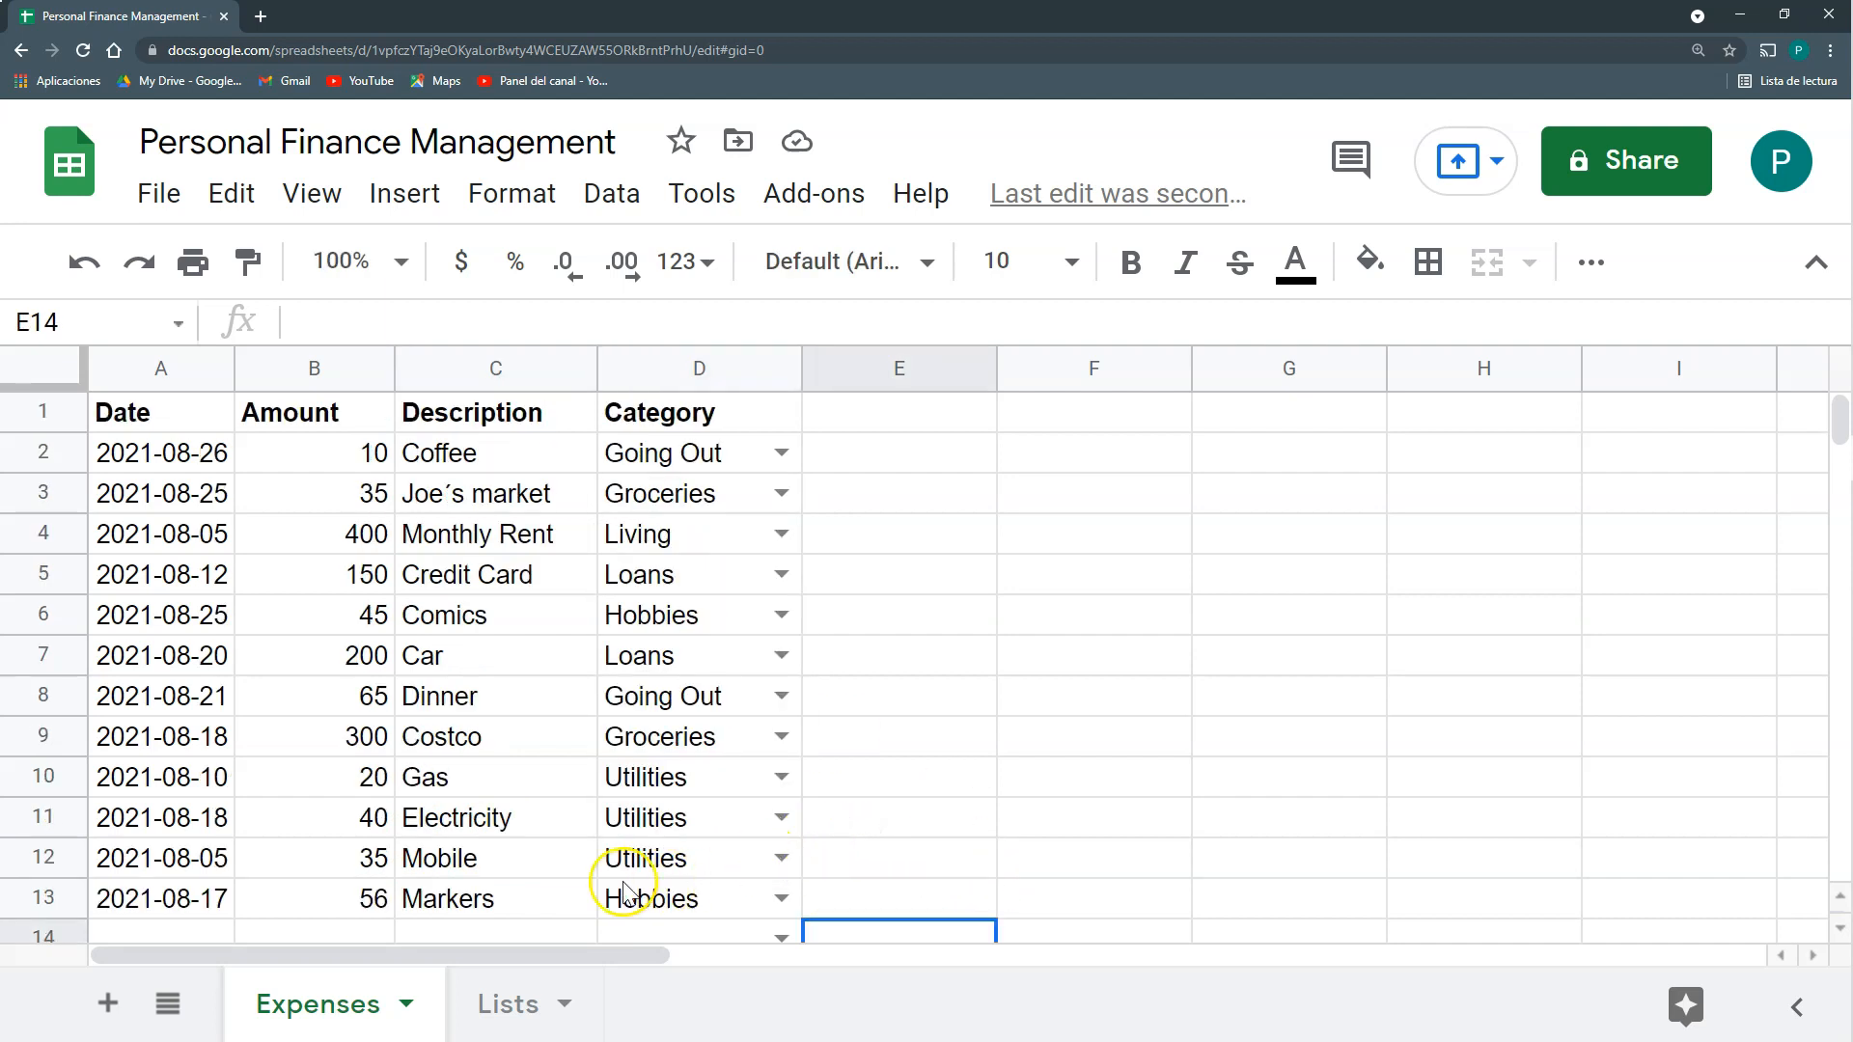
scroll(675, 830, down, 1)
scroll(682, 839, up, 1)
Fit the widths of columns A to D on the Expenses sheet to their contents.
drag(703, 369, 231, 378)
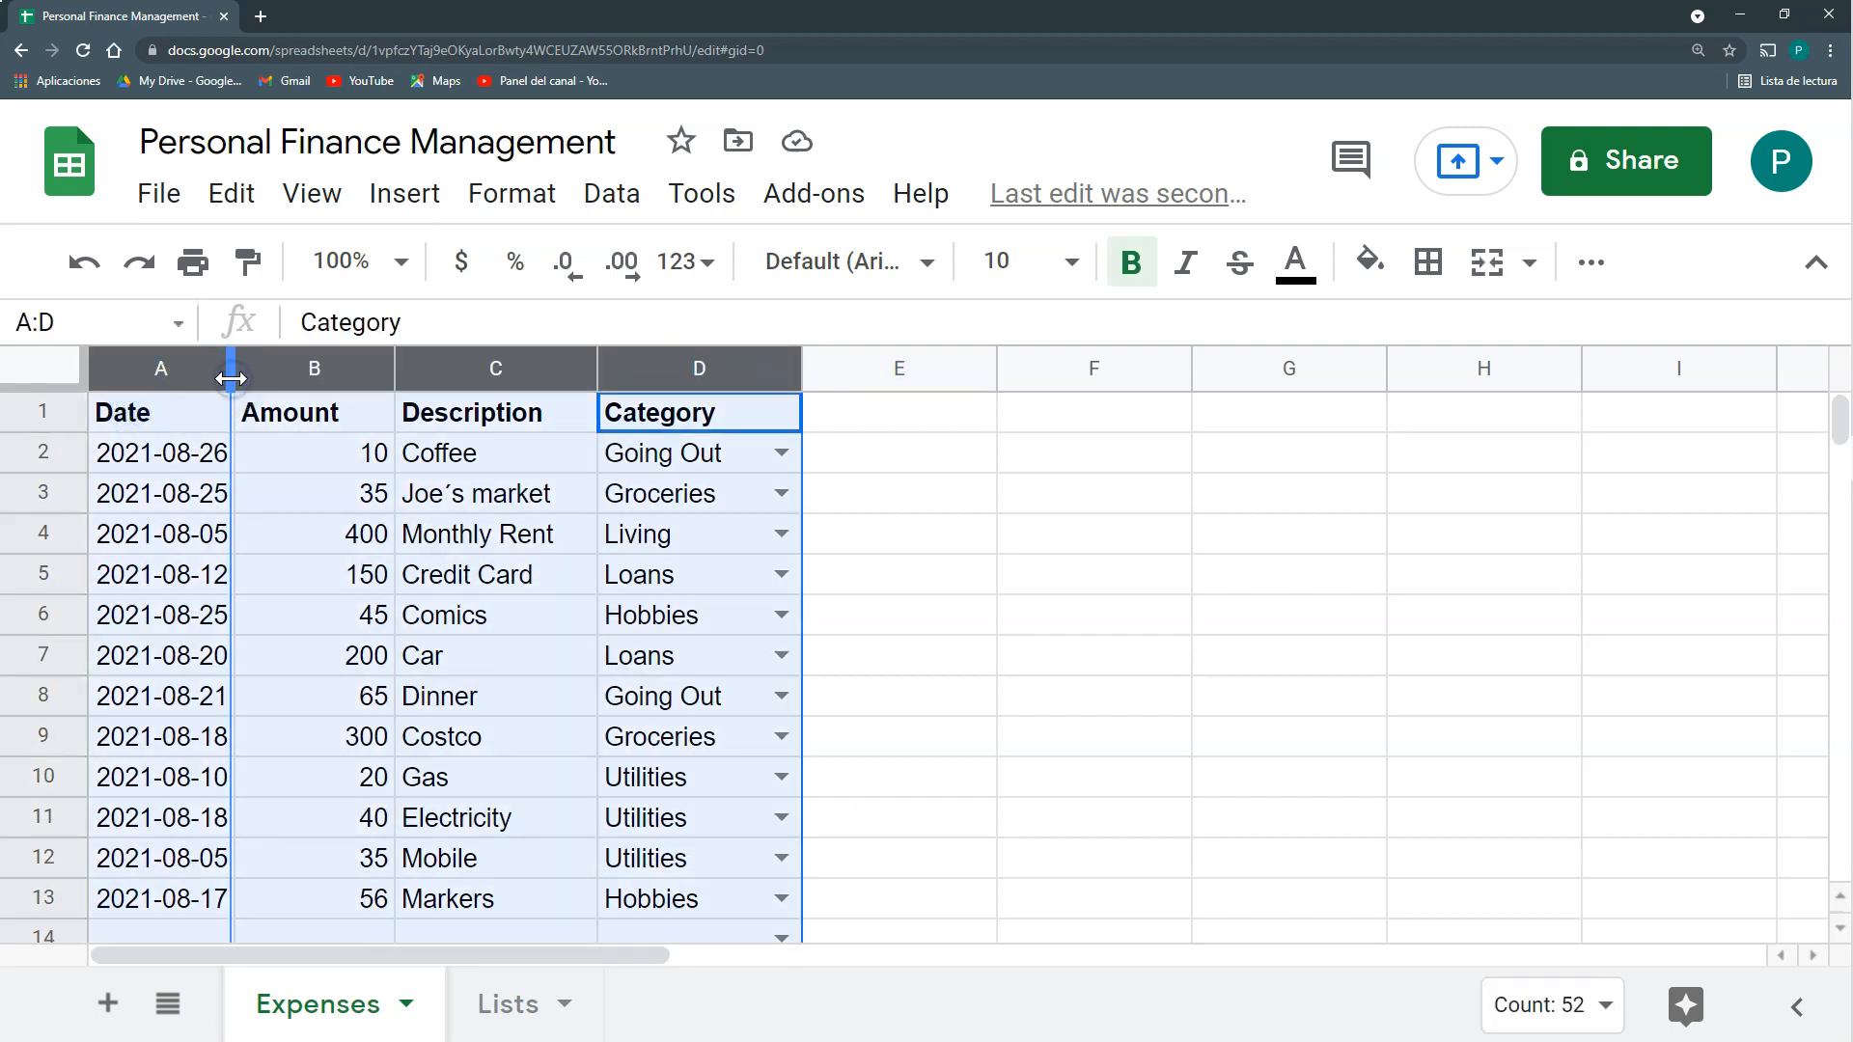
double_click(231, 378)
scroll(386, 707, down, 1)
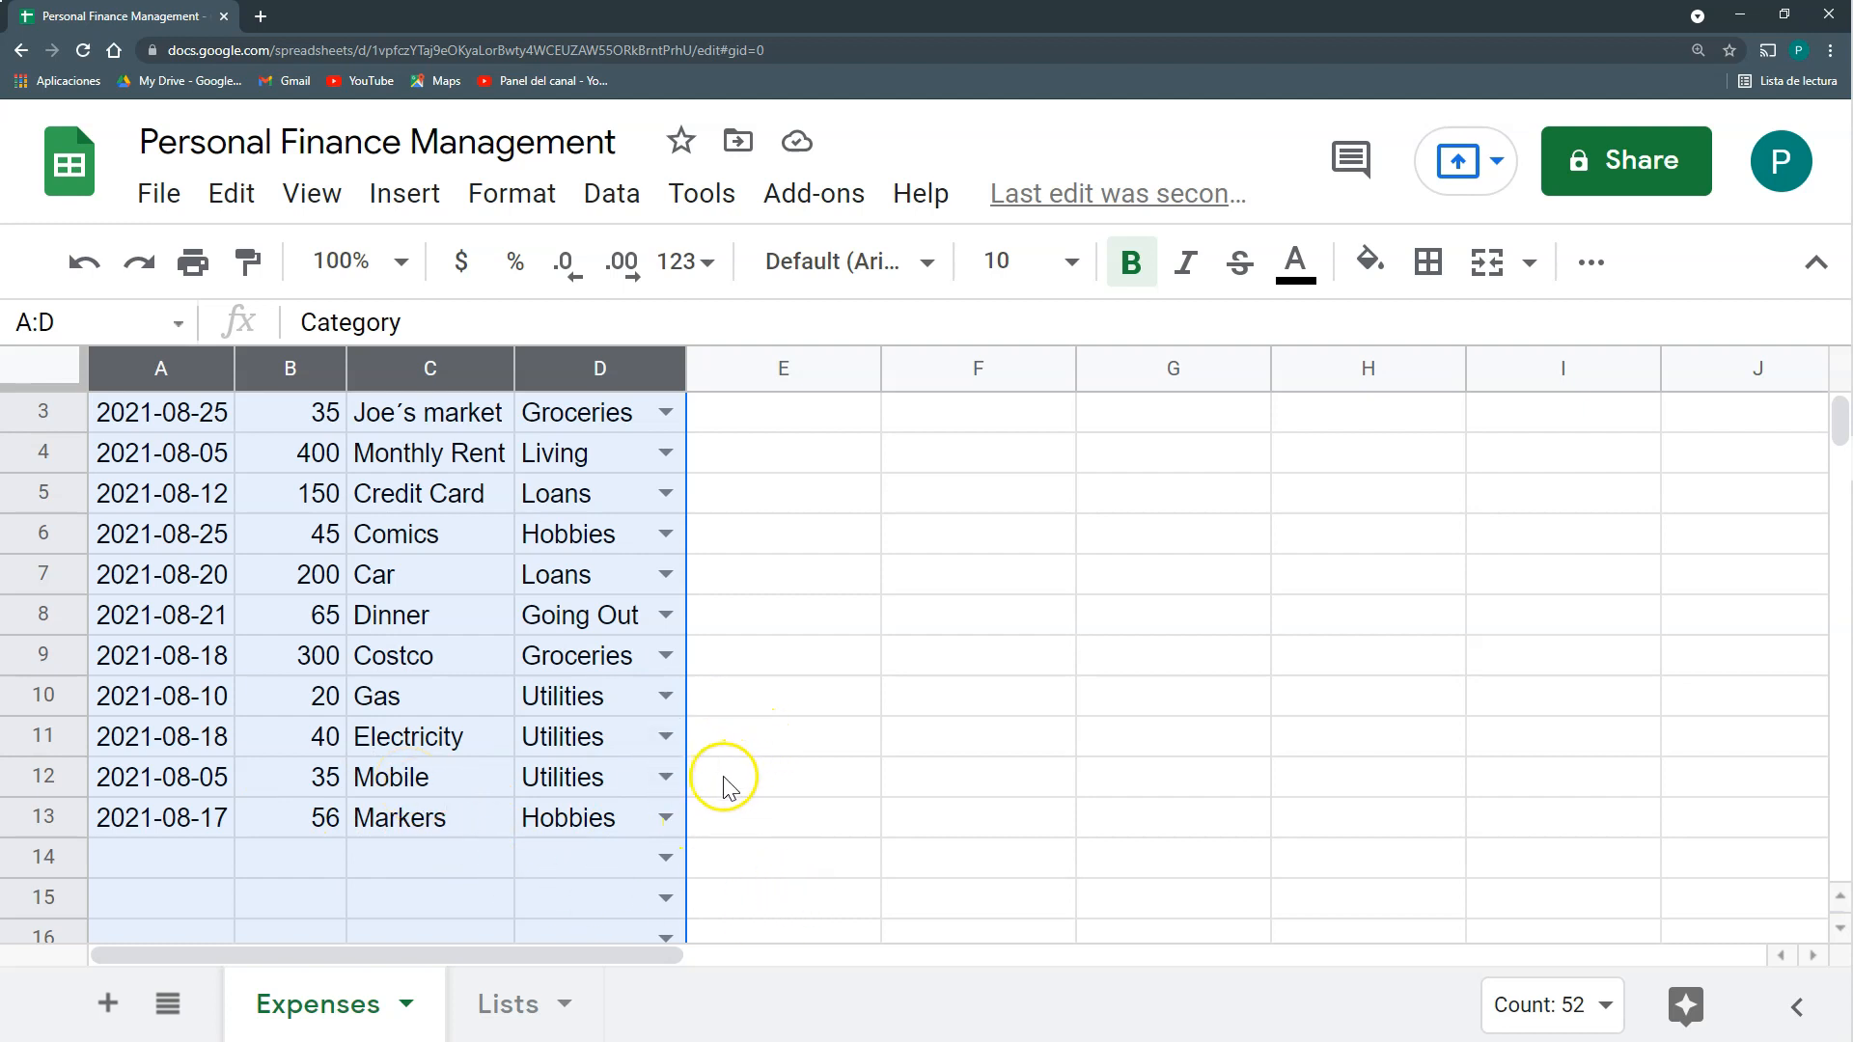
scroll(622, 791, up, 1)
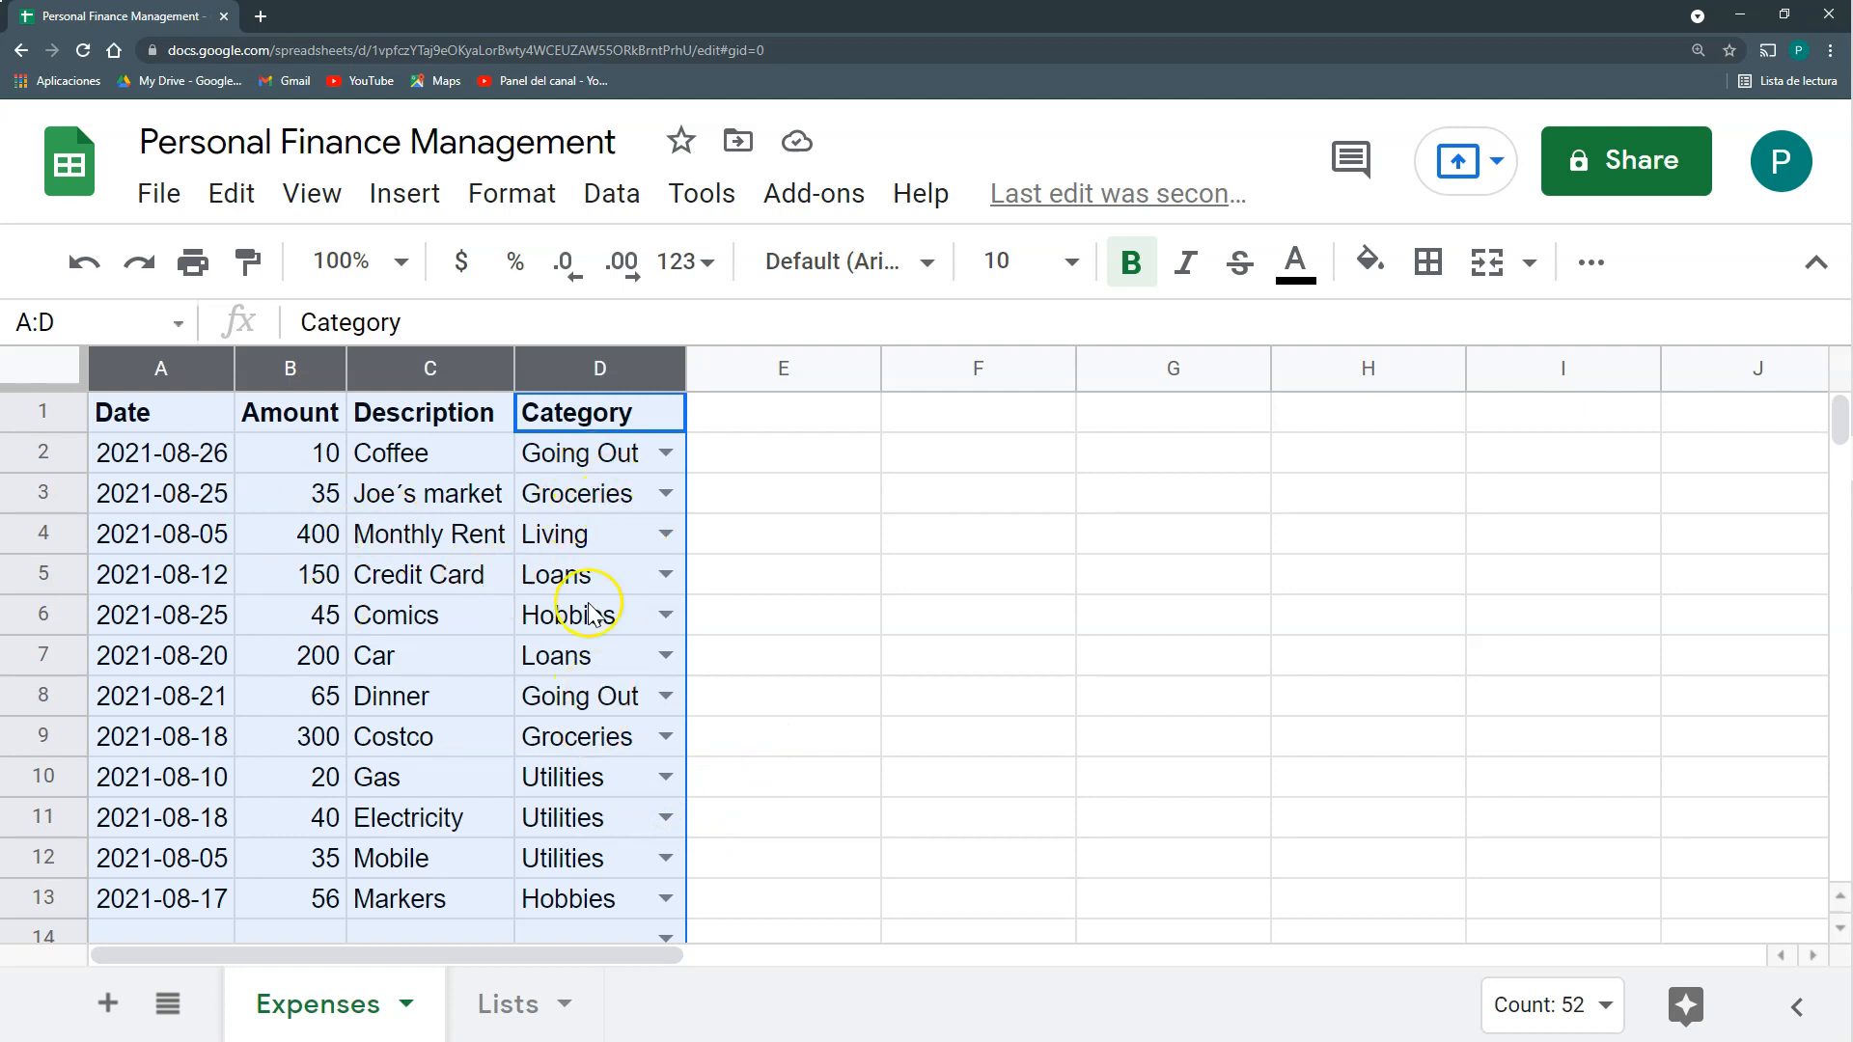
Add a new sheet between Expenses and Lists and name it Dashboard.
click(108, 1004)
double_click(529, 1006)
text(Dashboard)
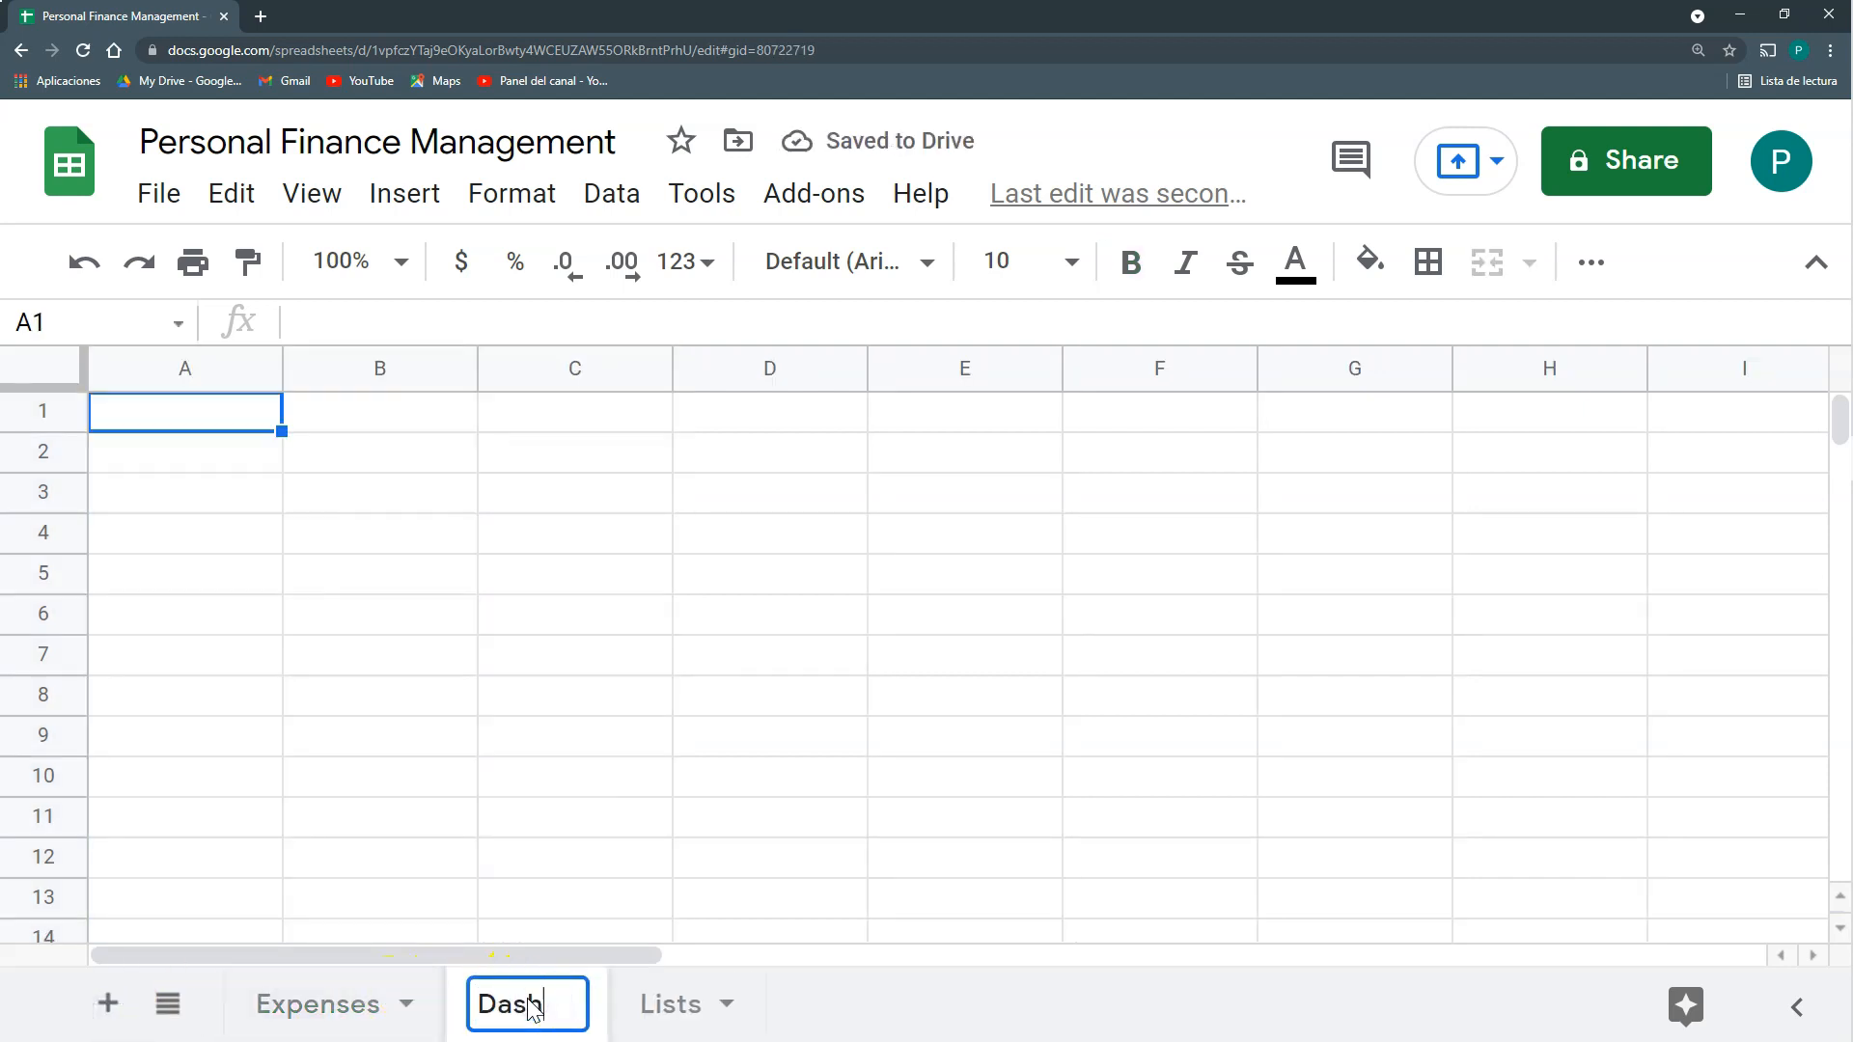
click(333, 1018)
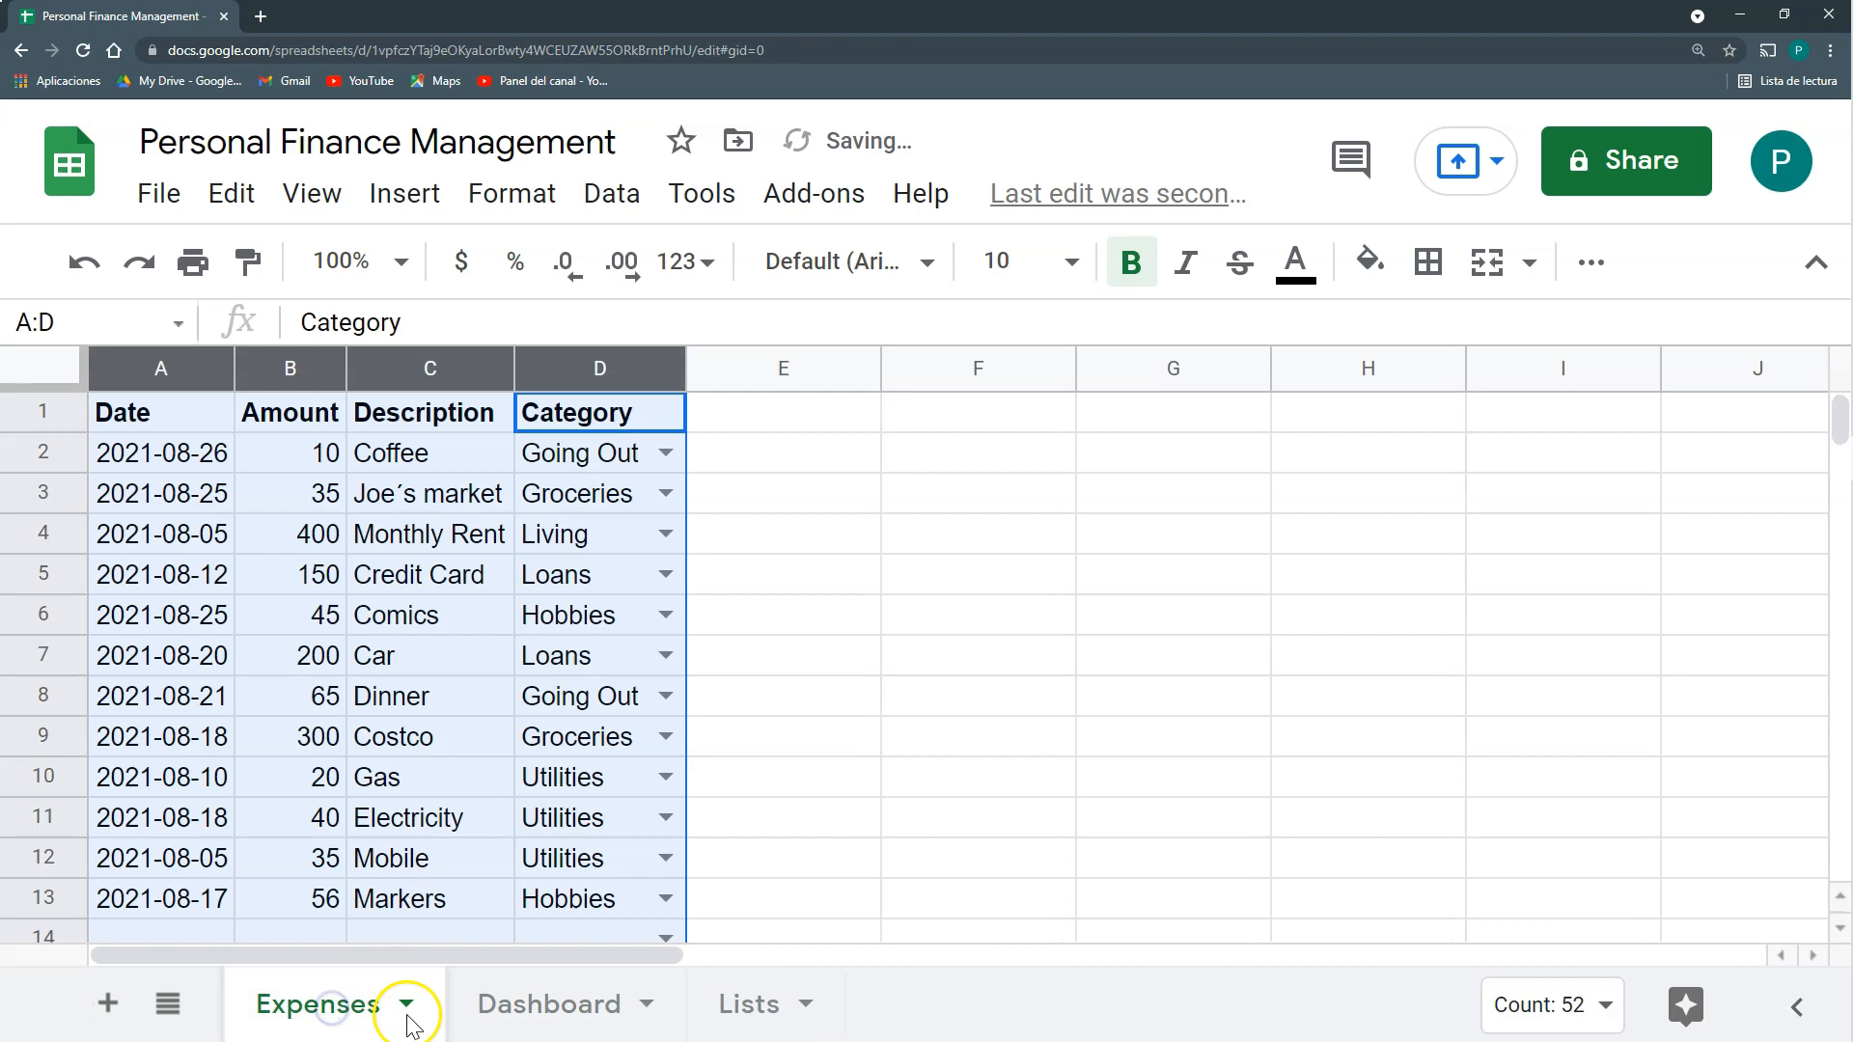
click(518, 1009)
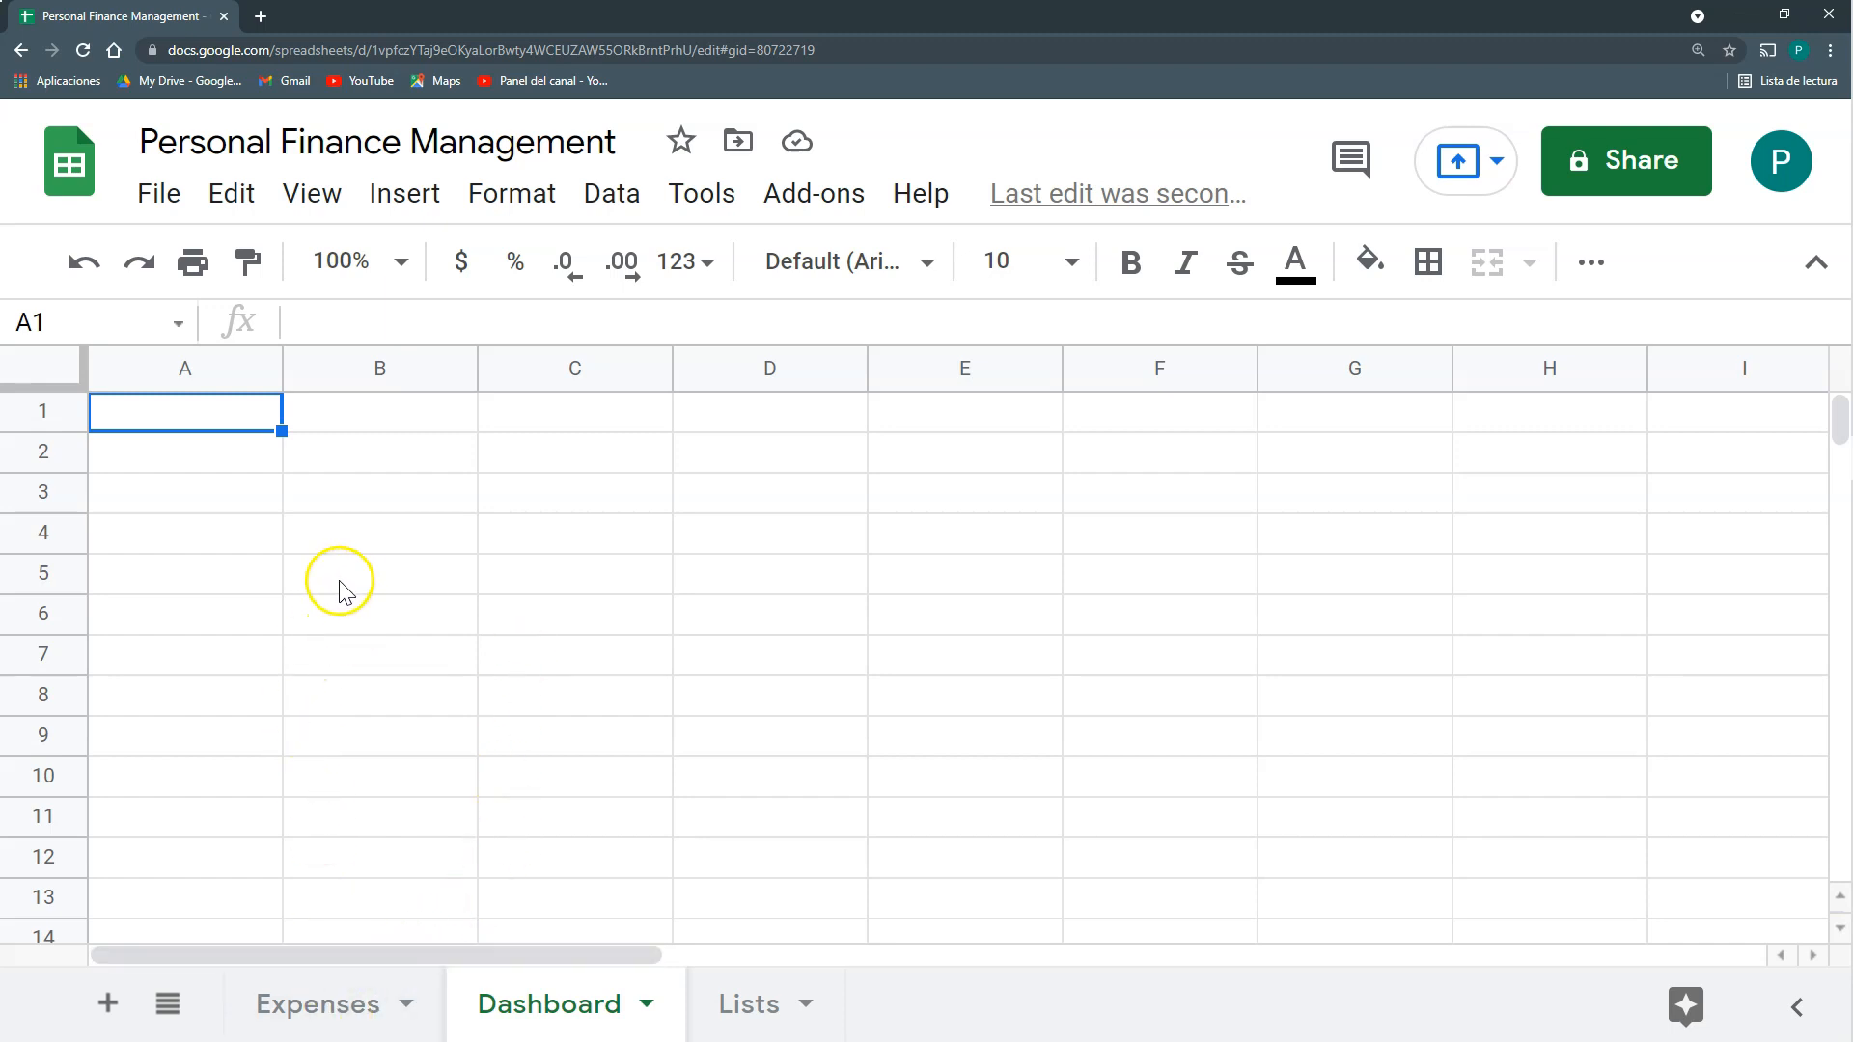
Enter Total Spent in cell A2 of the Dashboard sheet and the formula =SUM(Expenses!B:B) in cell B2.
click(248, 471)
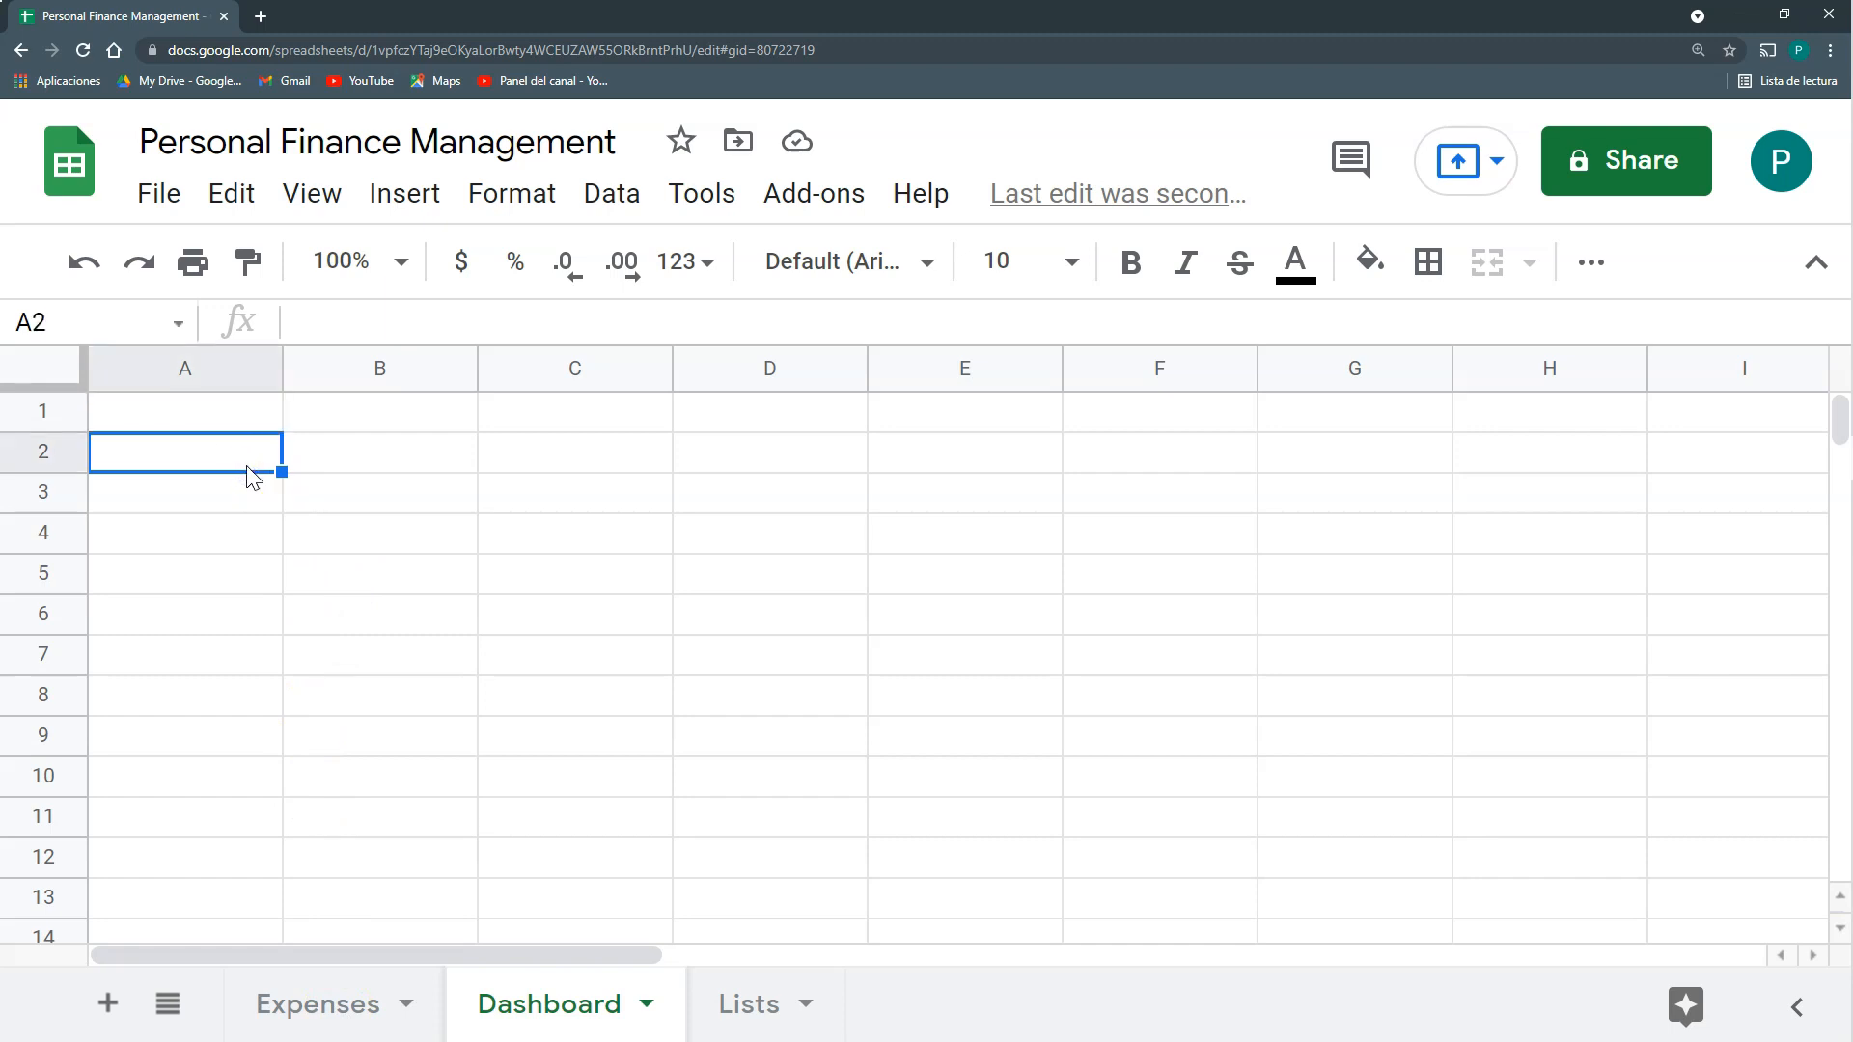
text(Total Spent)
key(Tab)
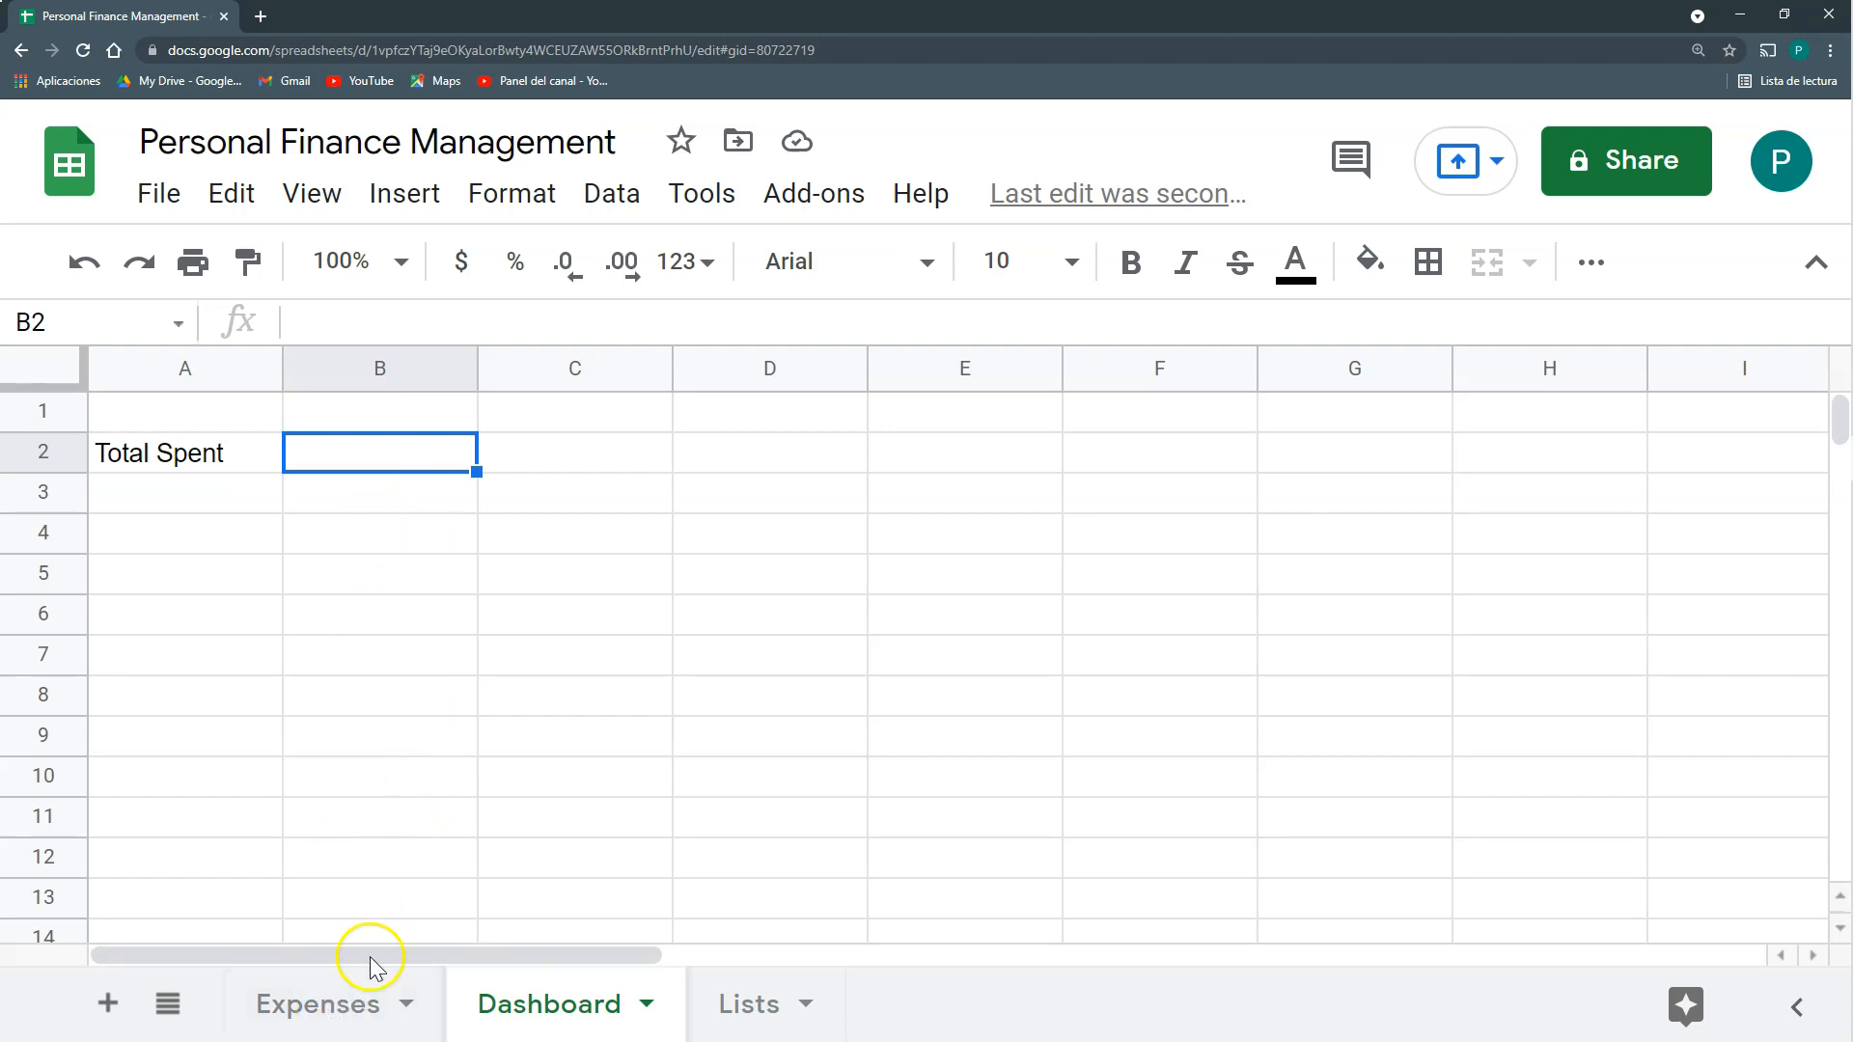
click(364, 1002)
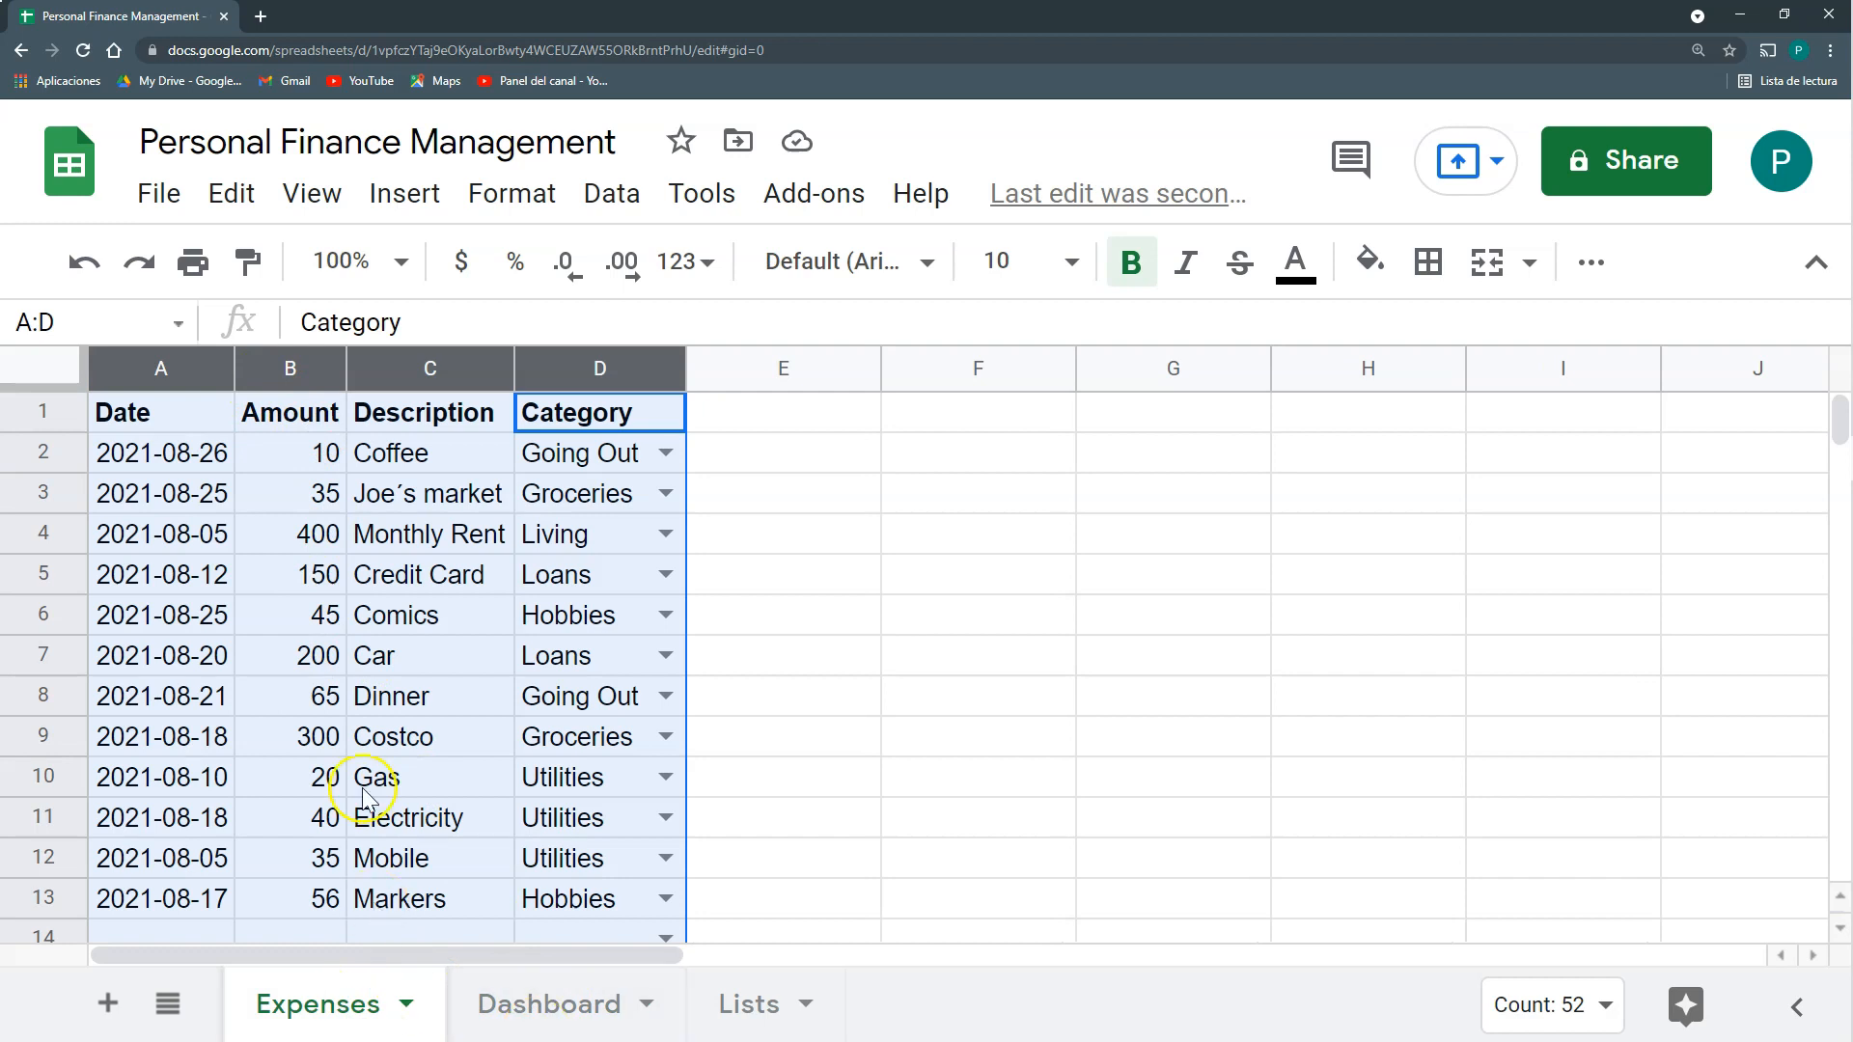
click(509, 1015)
text(=SUM)
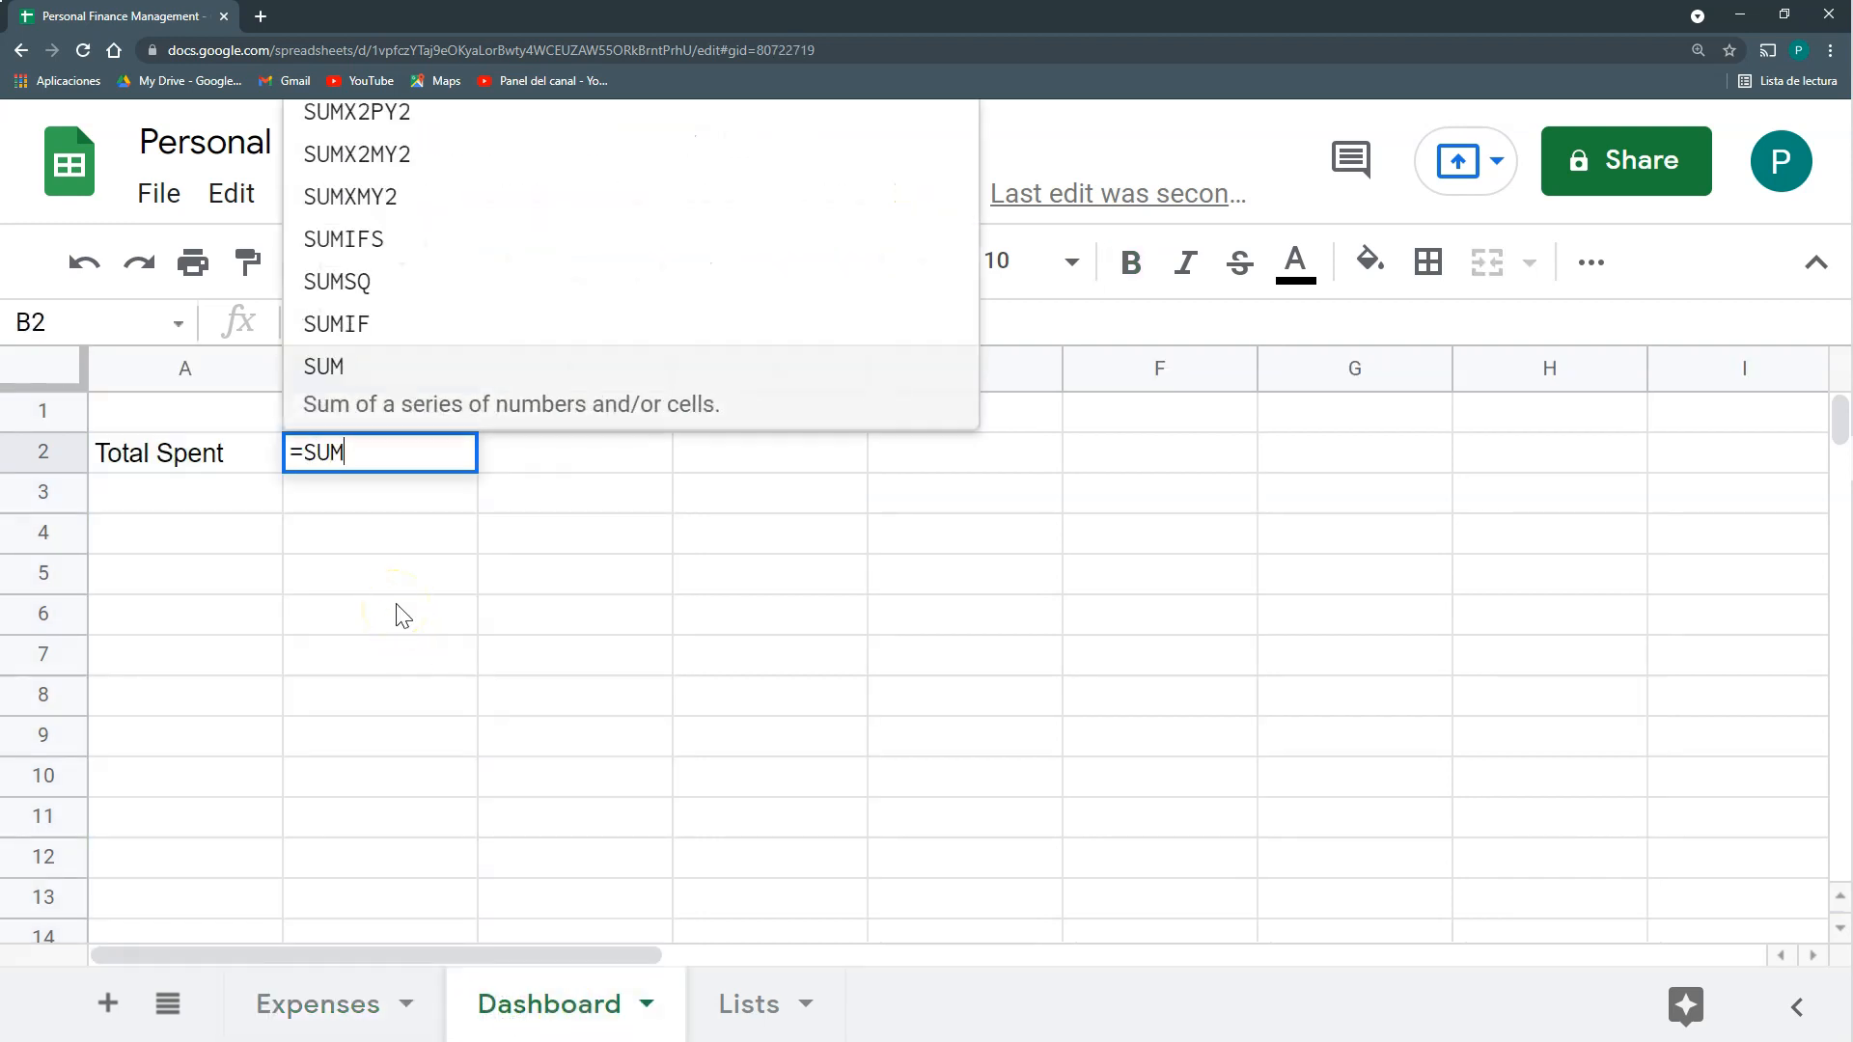
click(405, 396)
click(349, 996)
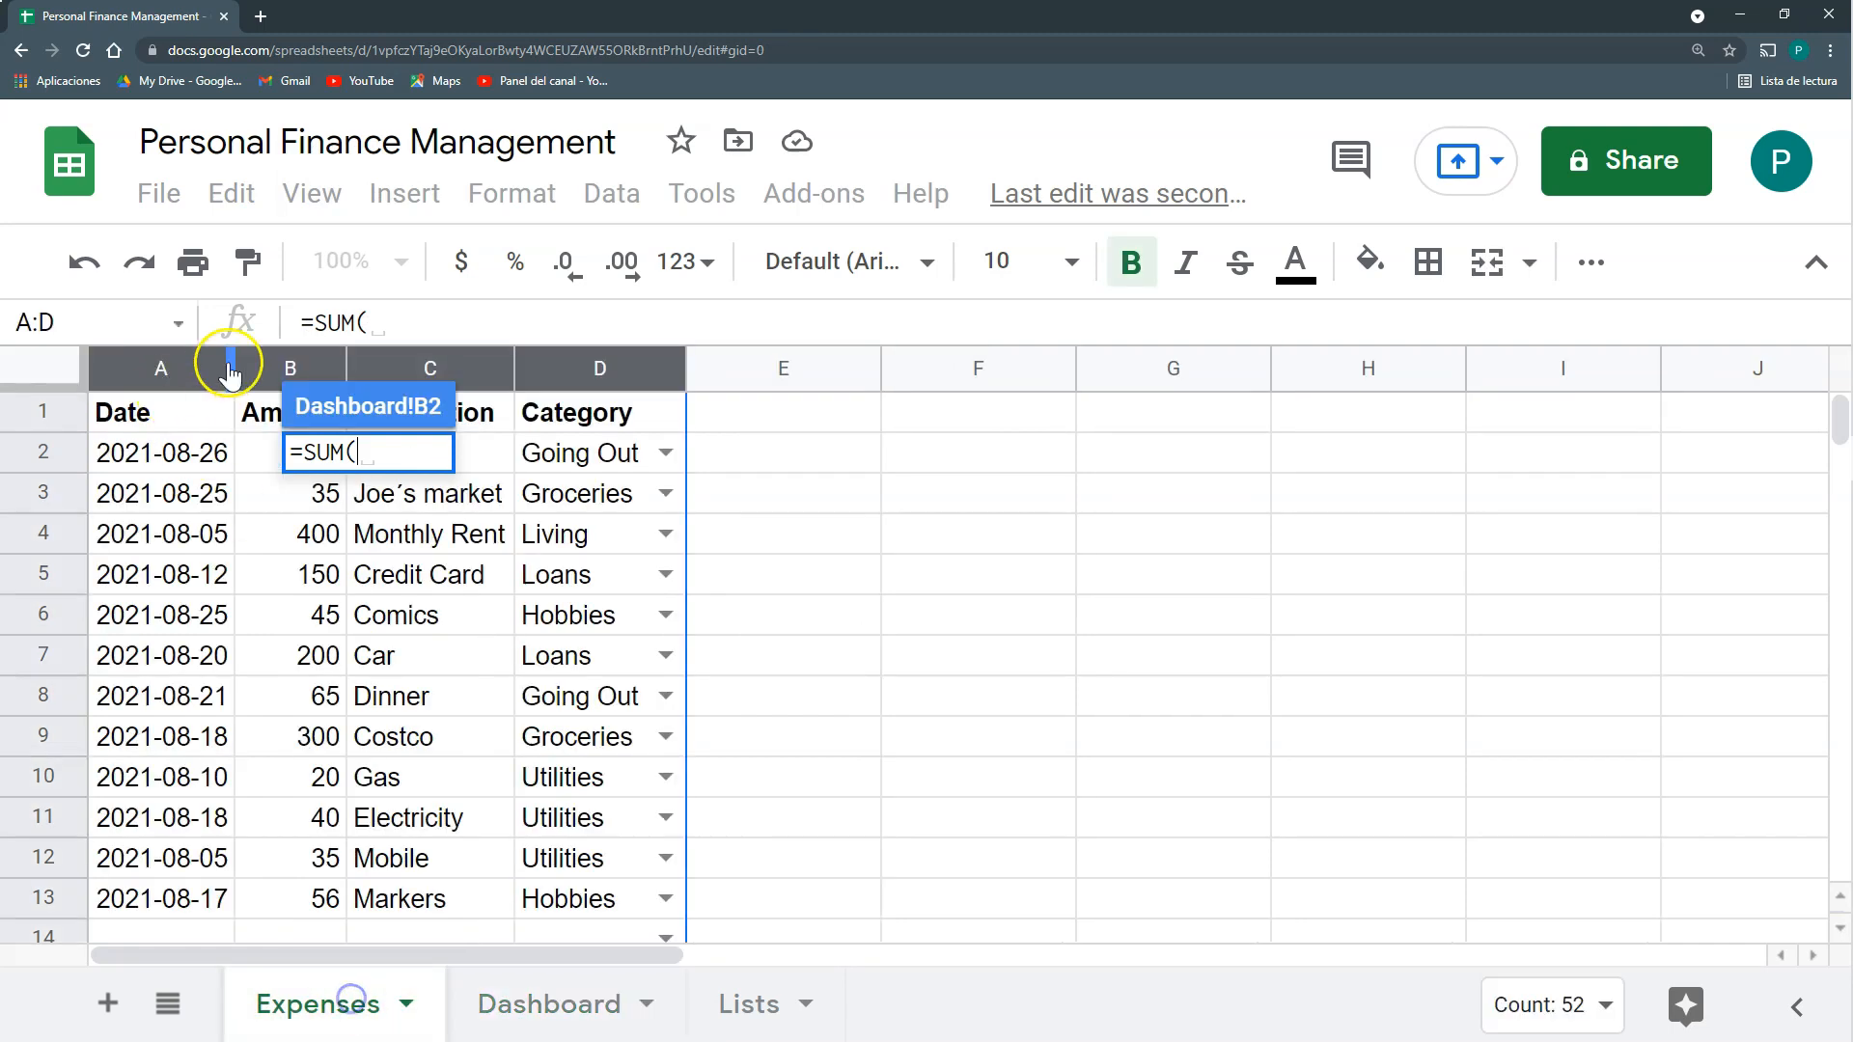
click(256, 368)
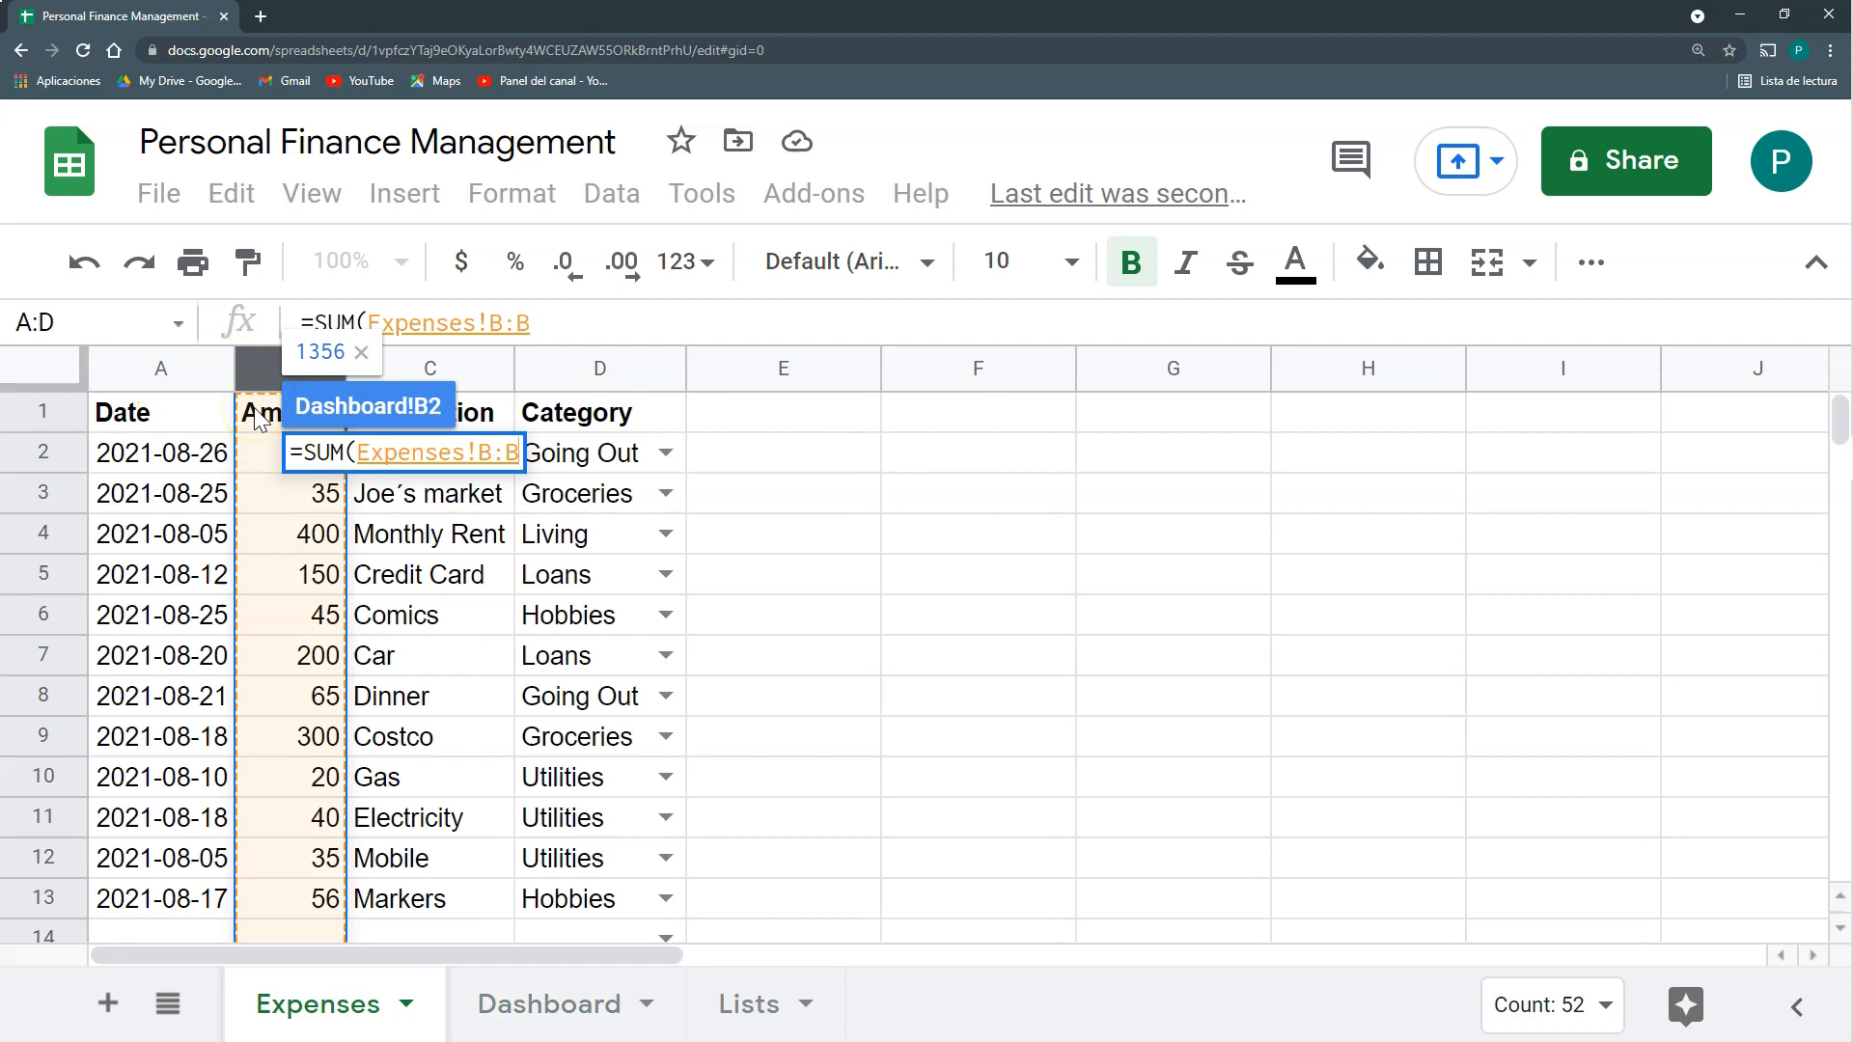
key(Return)
Format the total in cell B2 as dollar currency with no decimal places.
click(410, 461)
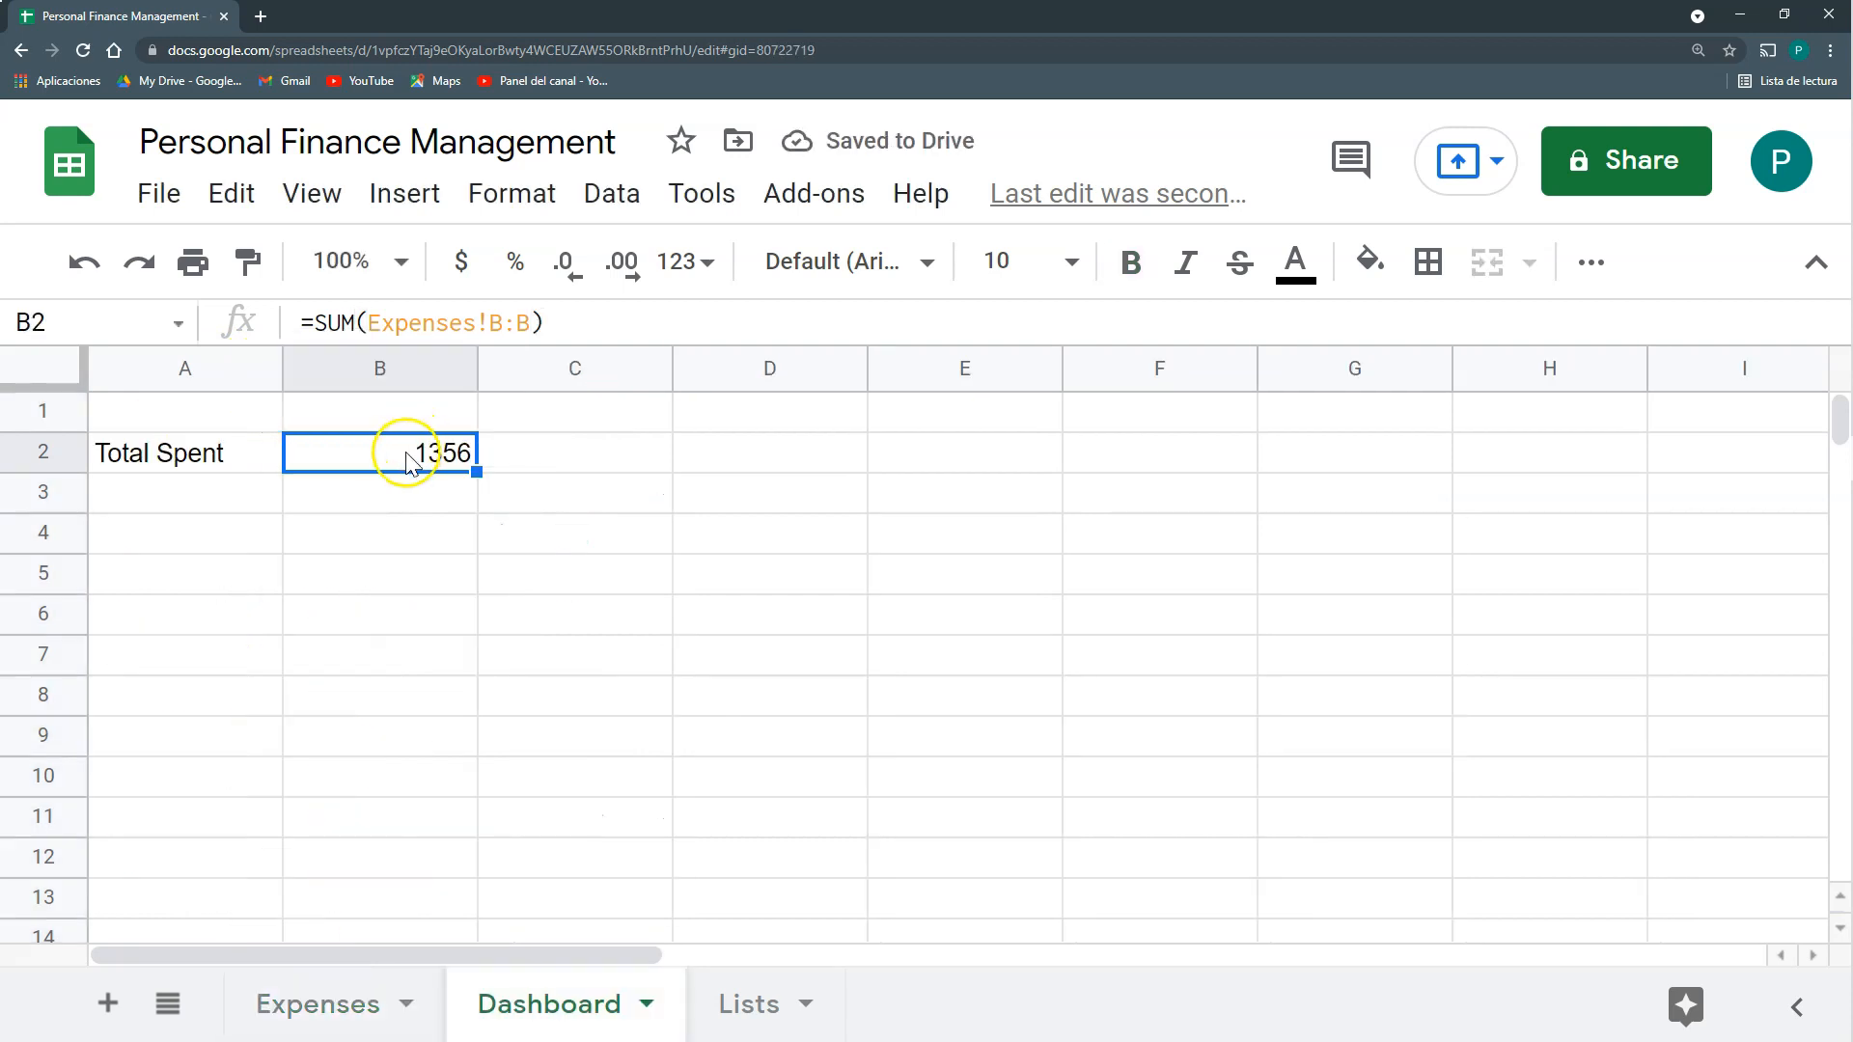
click(461, 261)
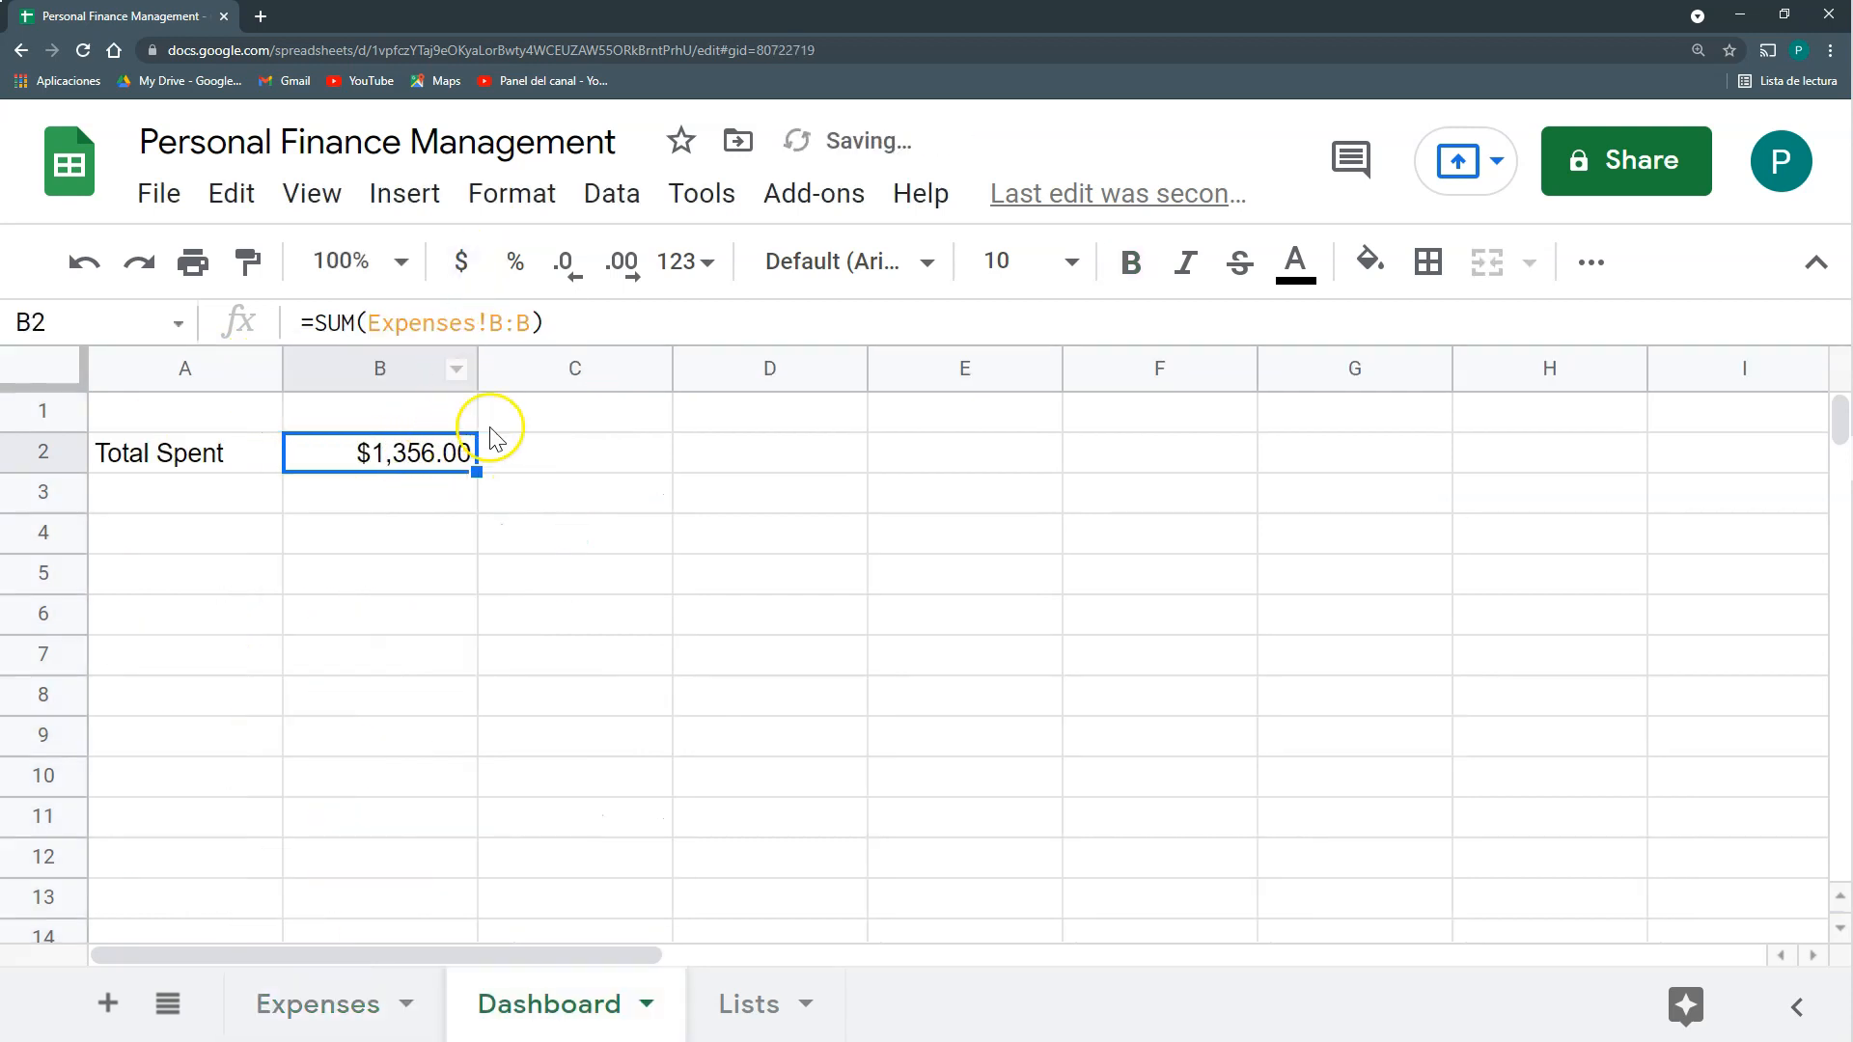
click(569, 262)
click(570, 262)
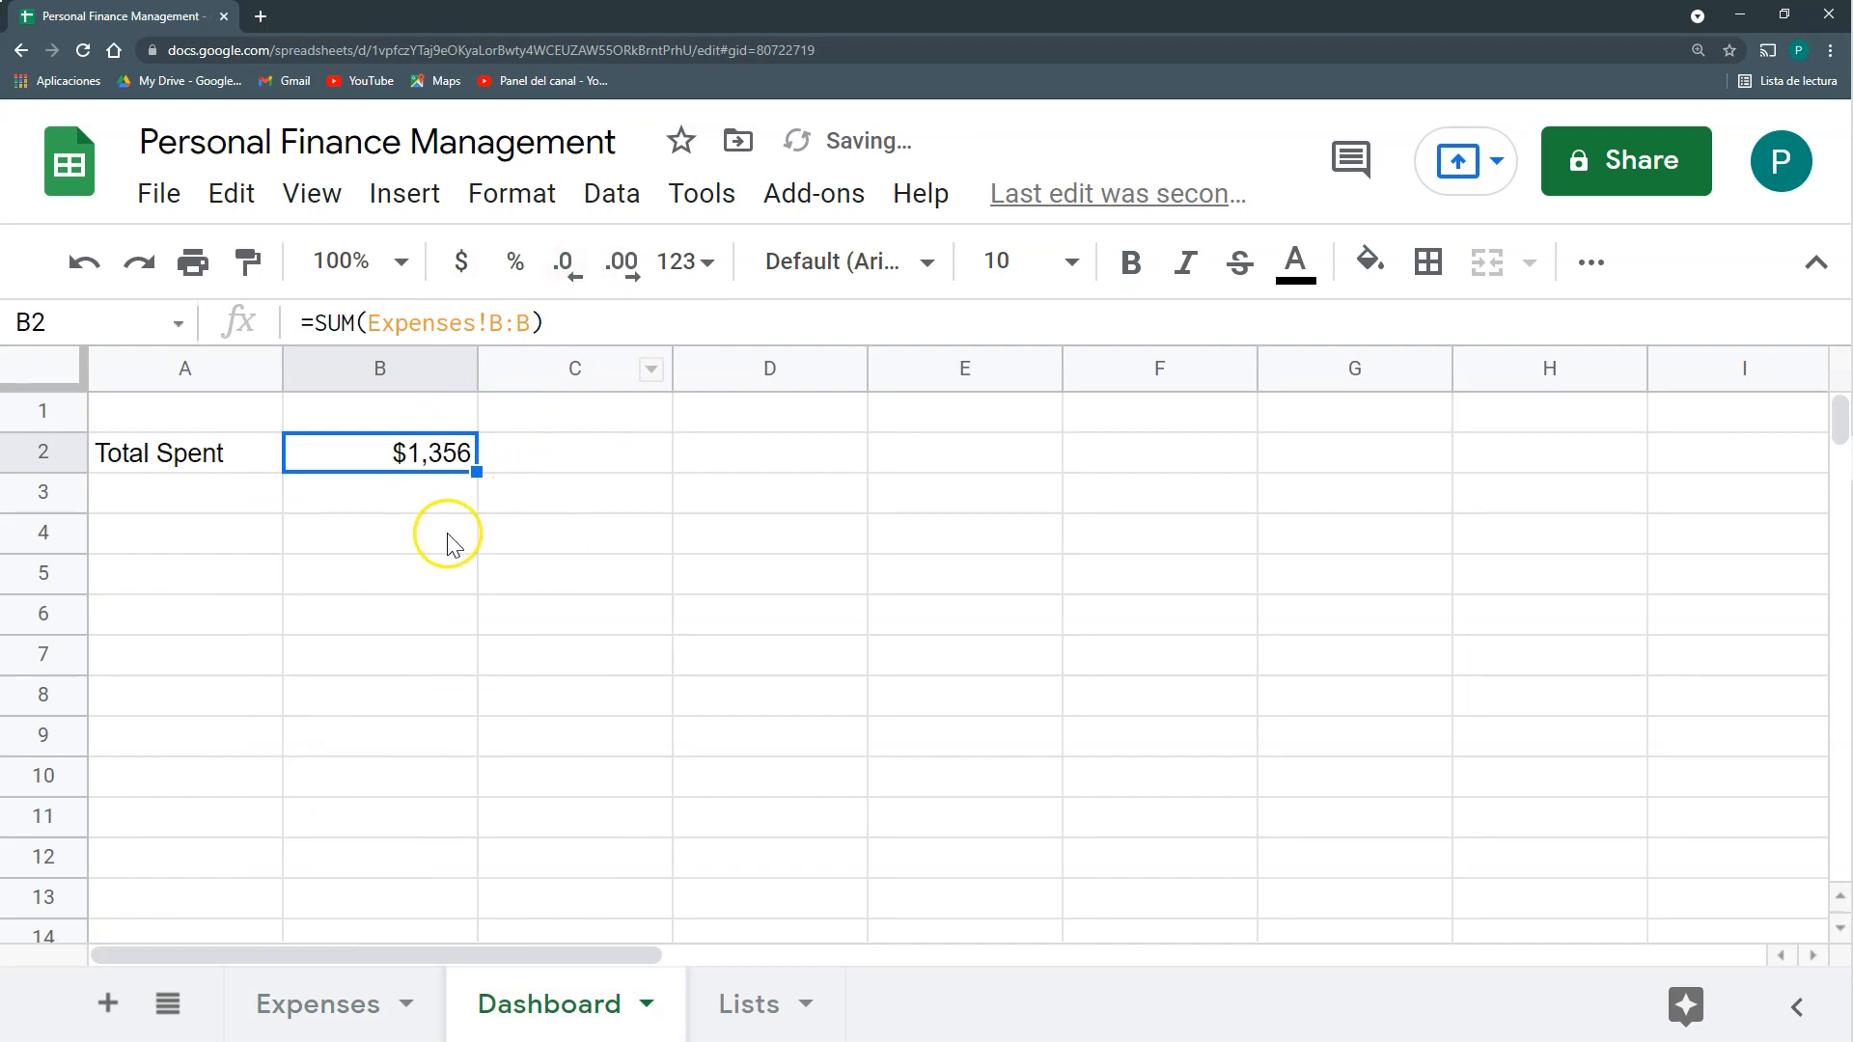
Create a pivot table from the range Expenses!A1:D13 and place it on the existing Dashboard sheet at cell A4.
click(242, 530)
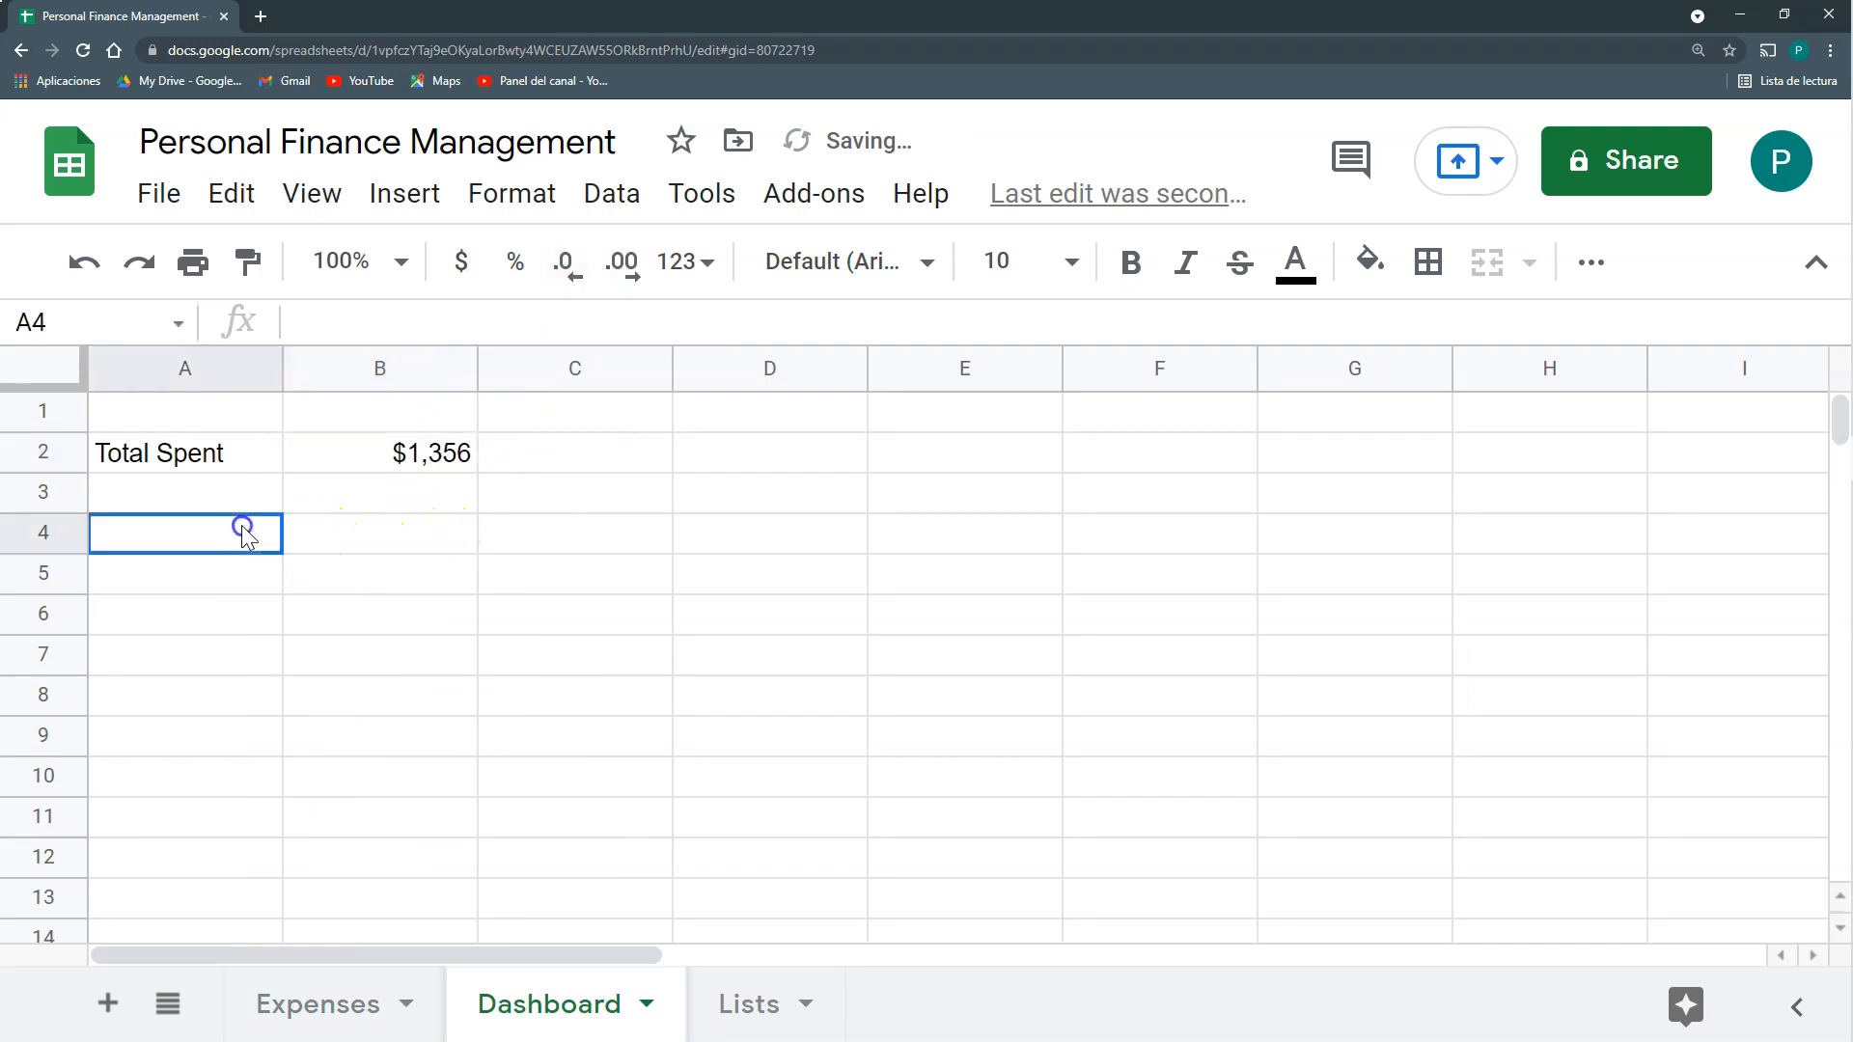
click(355, 1013)
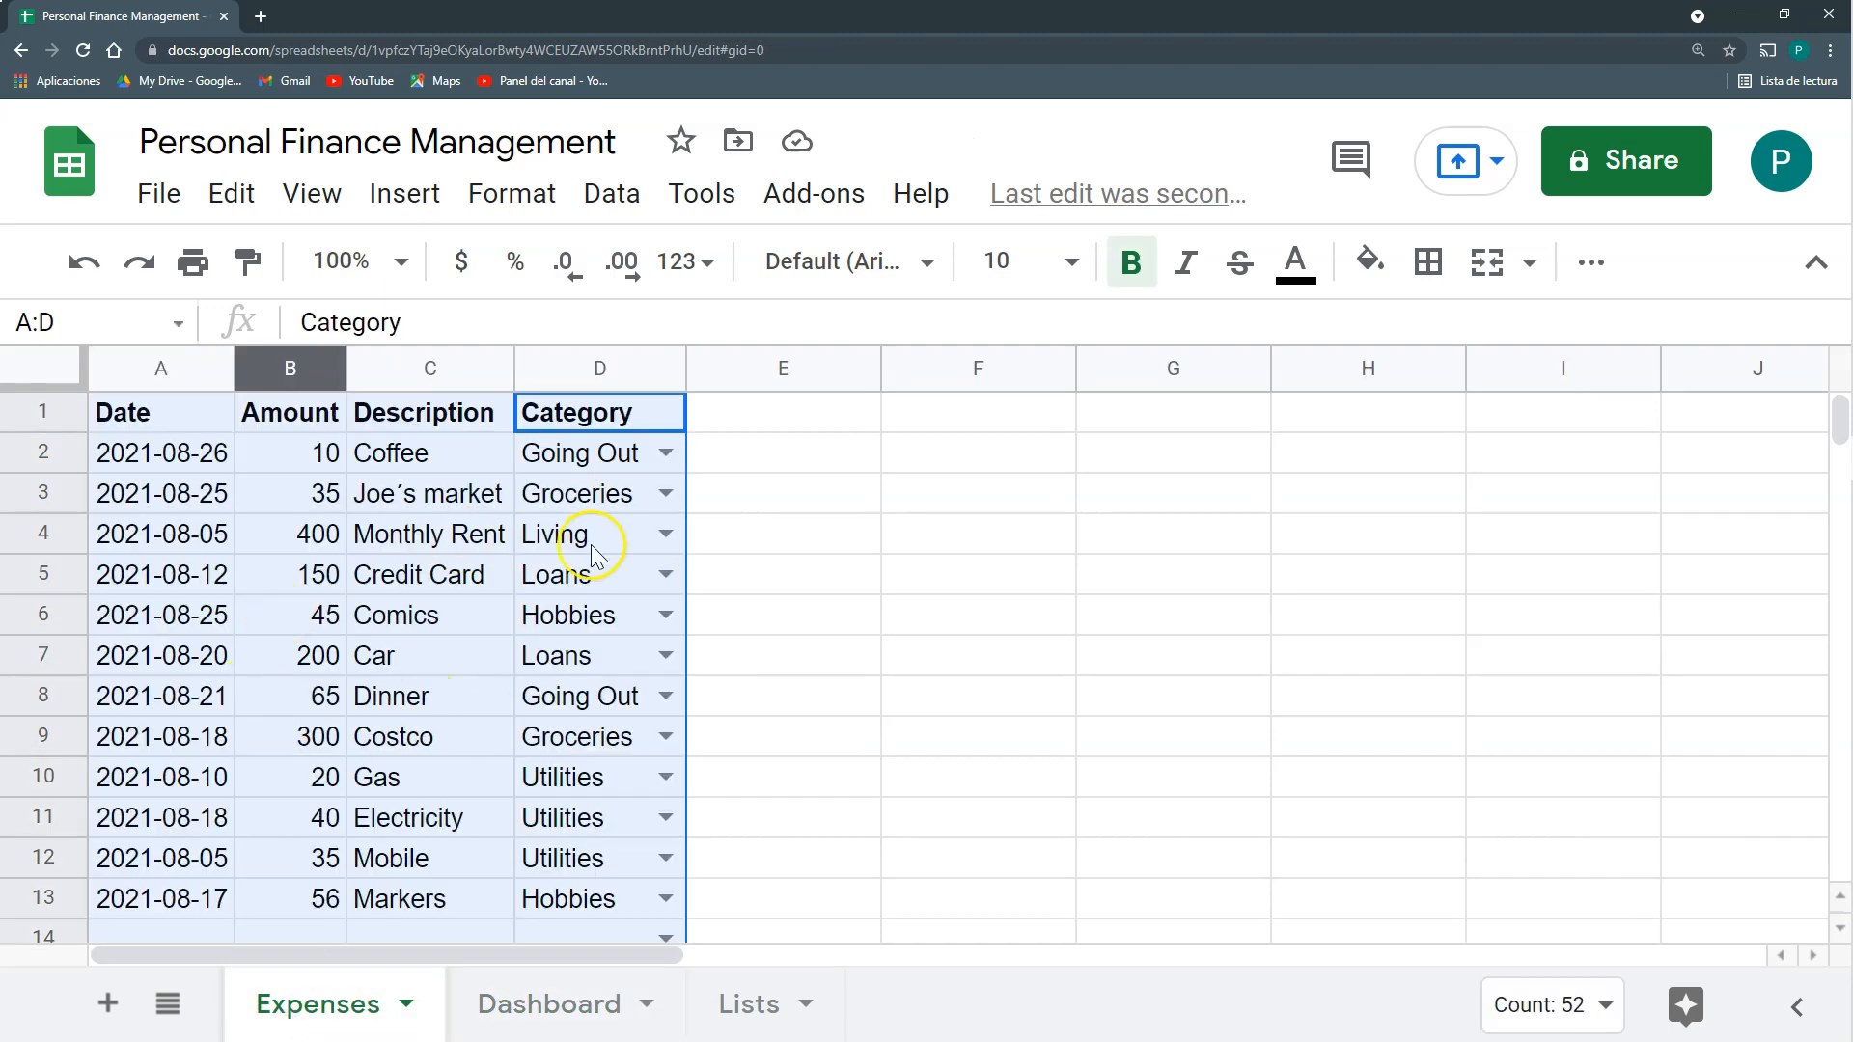
click(524, 1009)
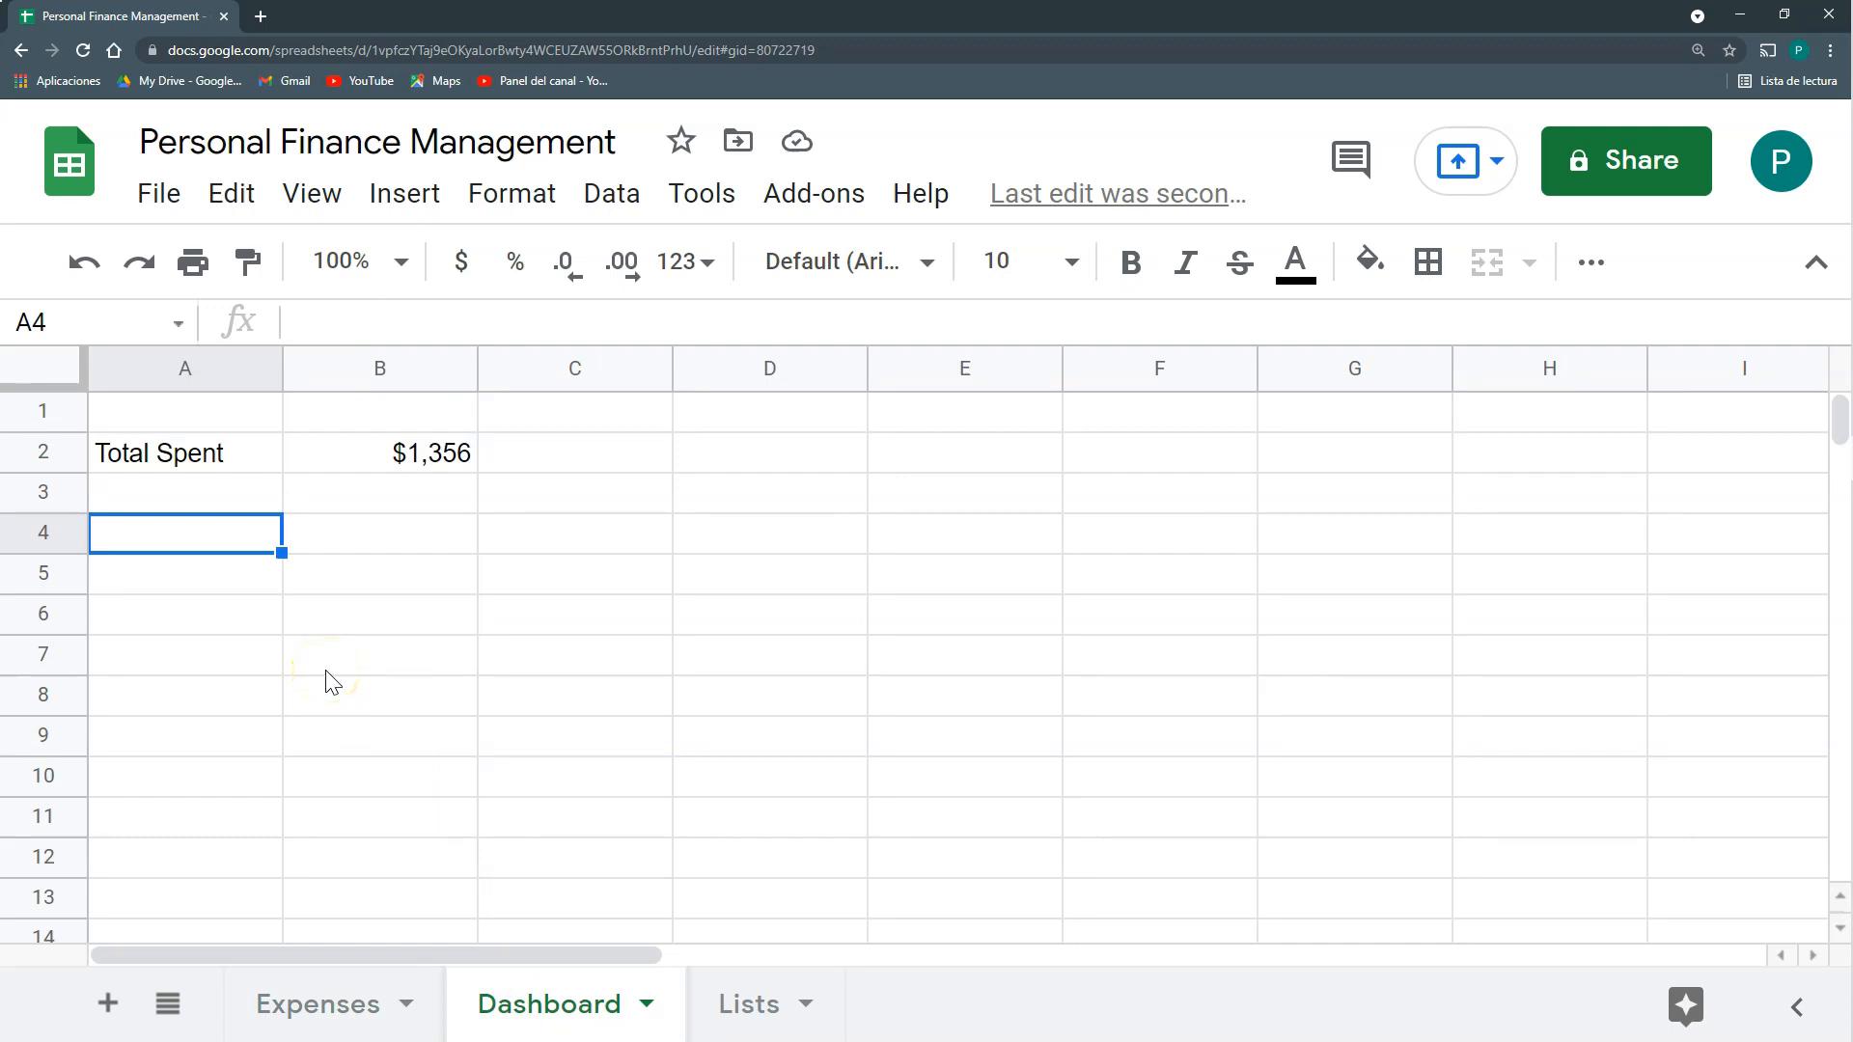
click(336, 1004)
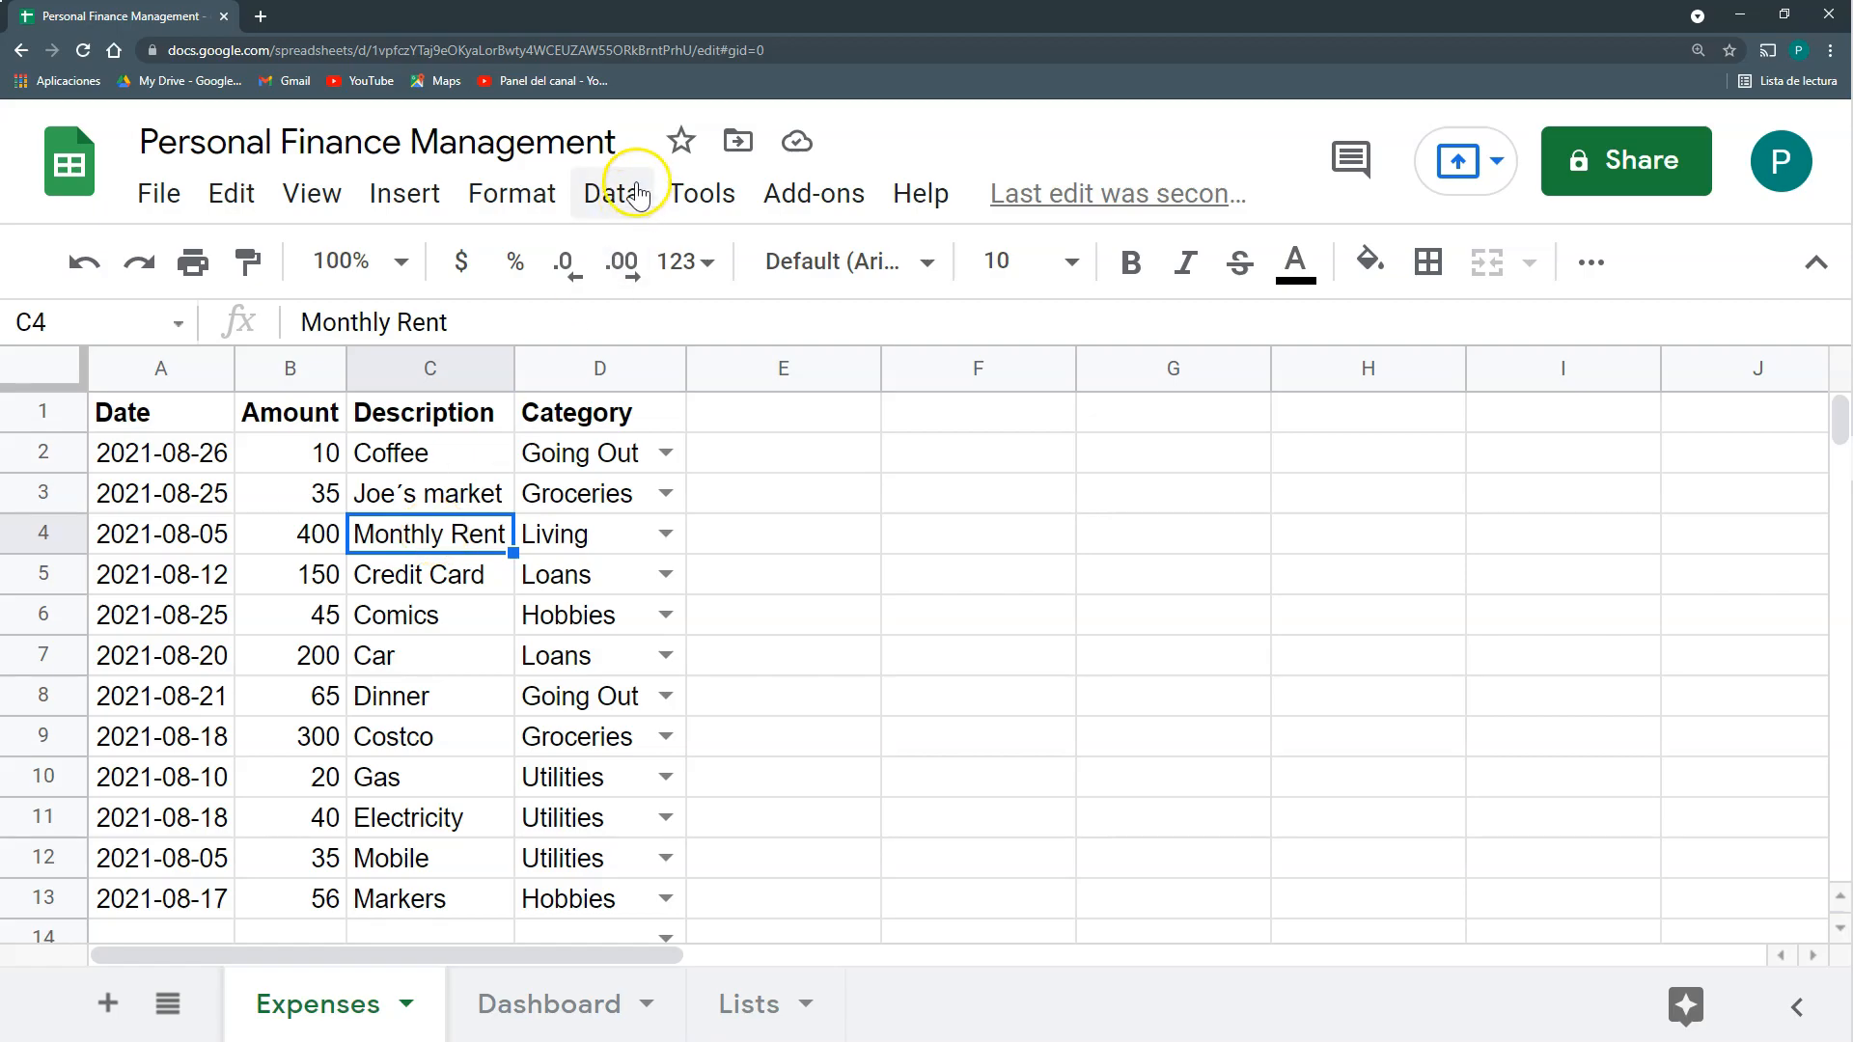
click(632, 193)
click(705, 415)
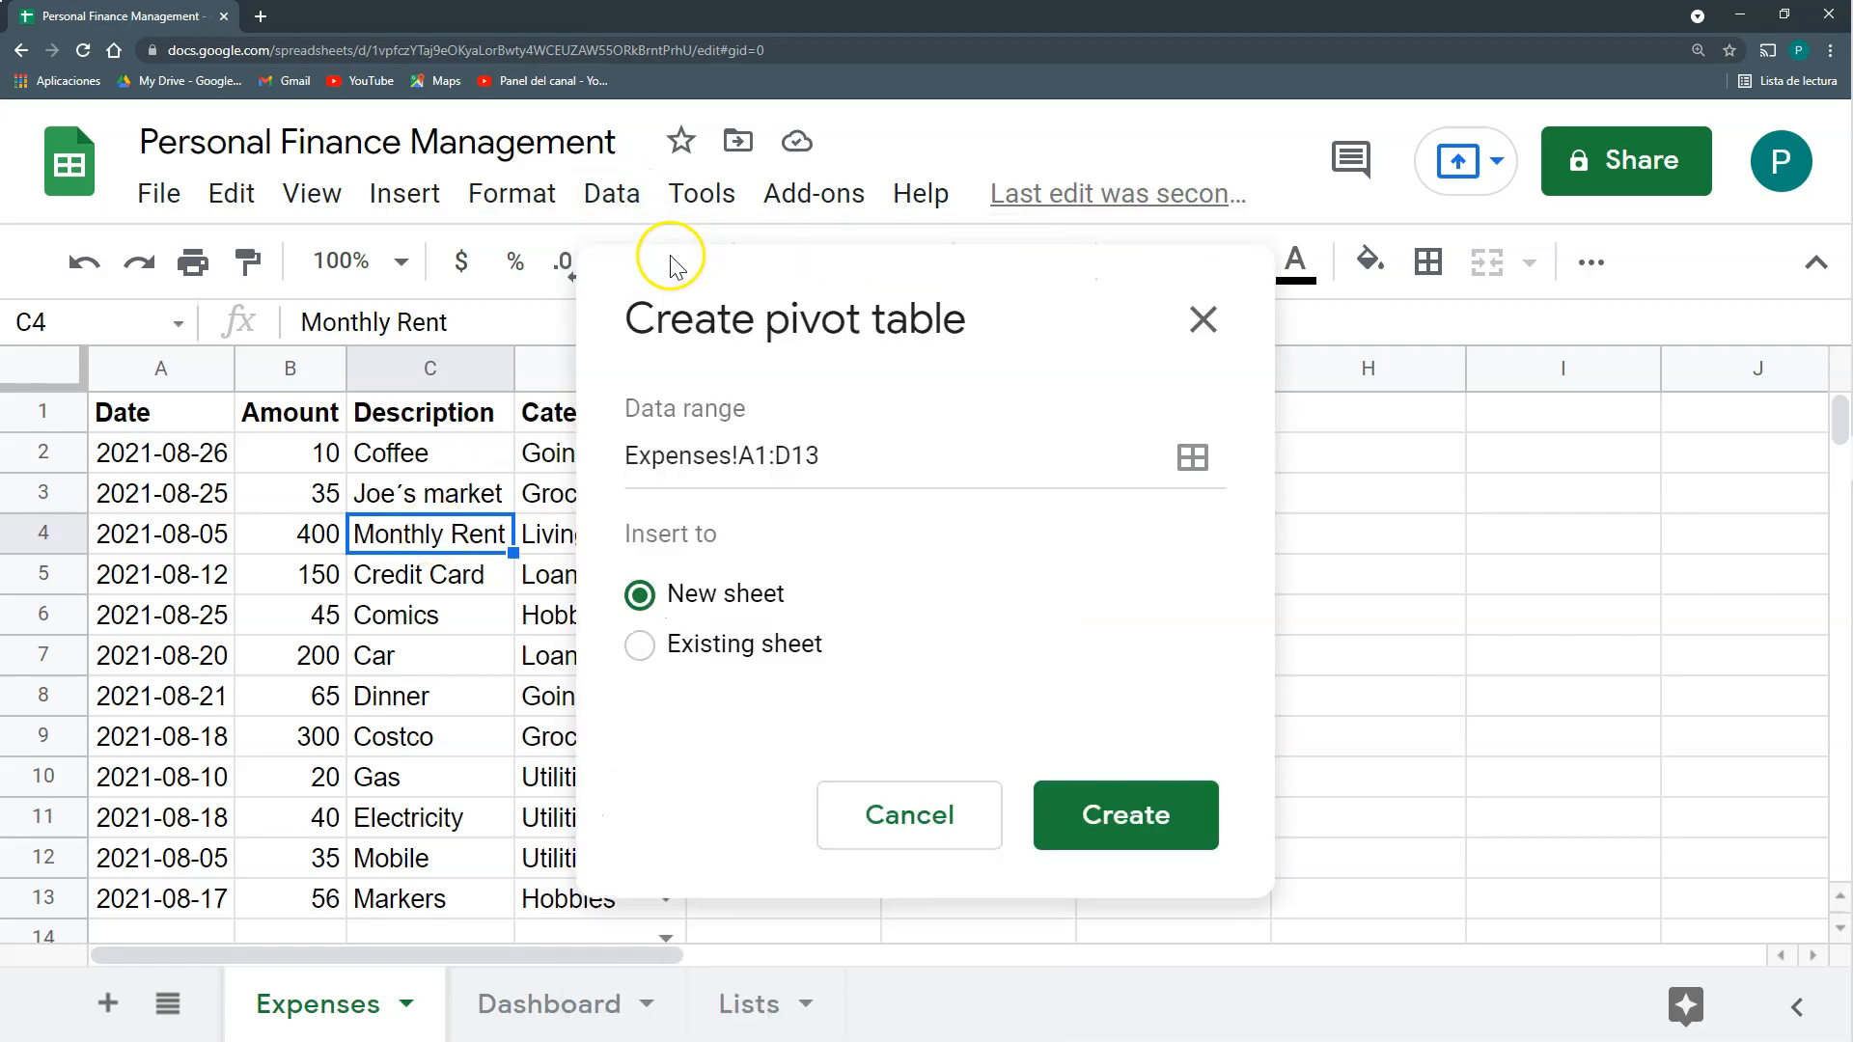
click(777, 648)
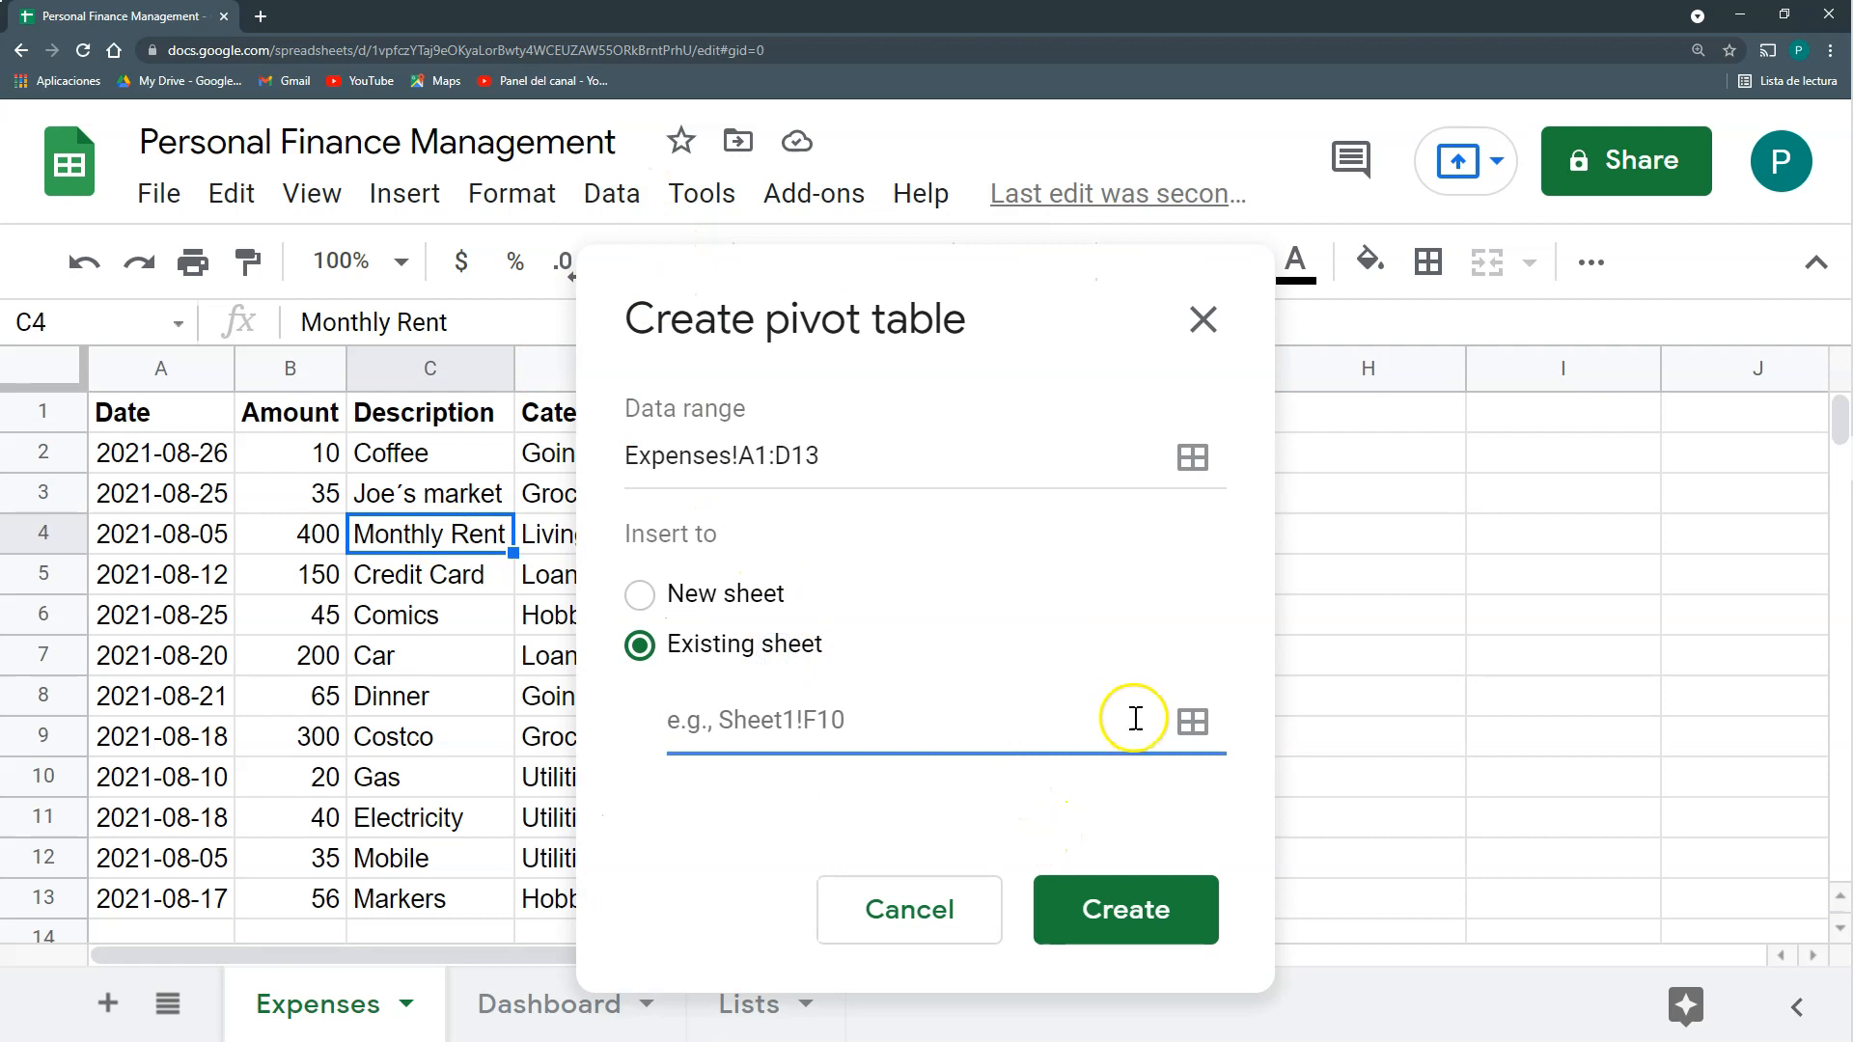
click(1193, 721)
click(547, 1006)
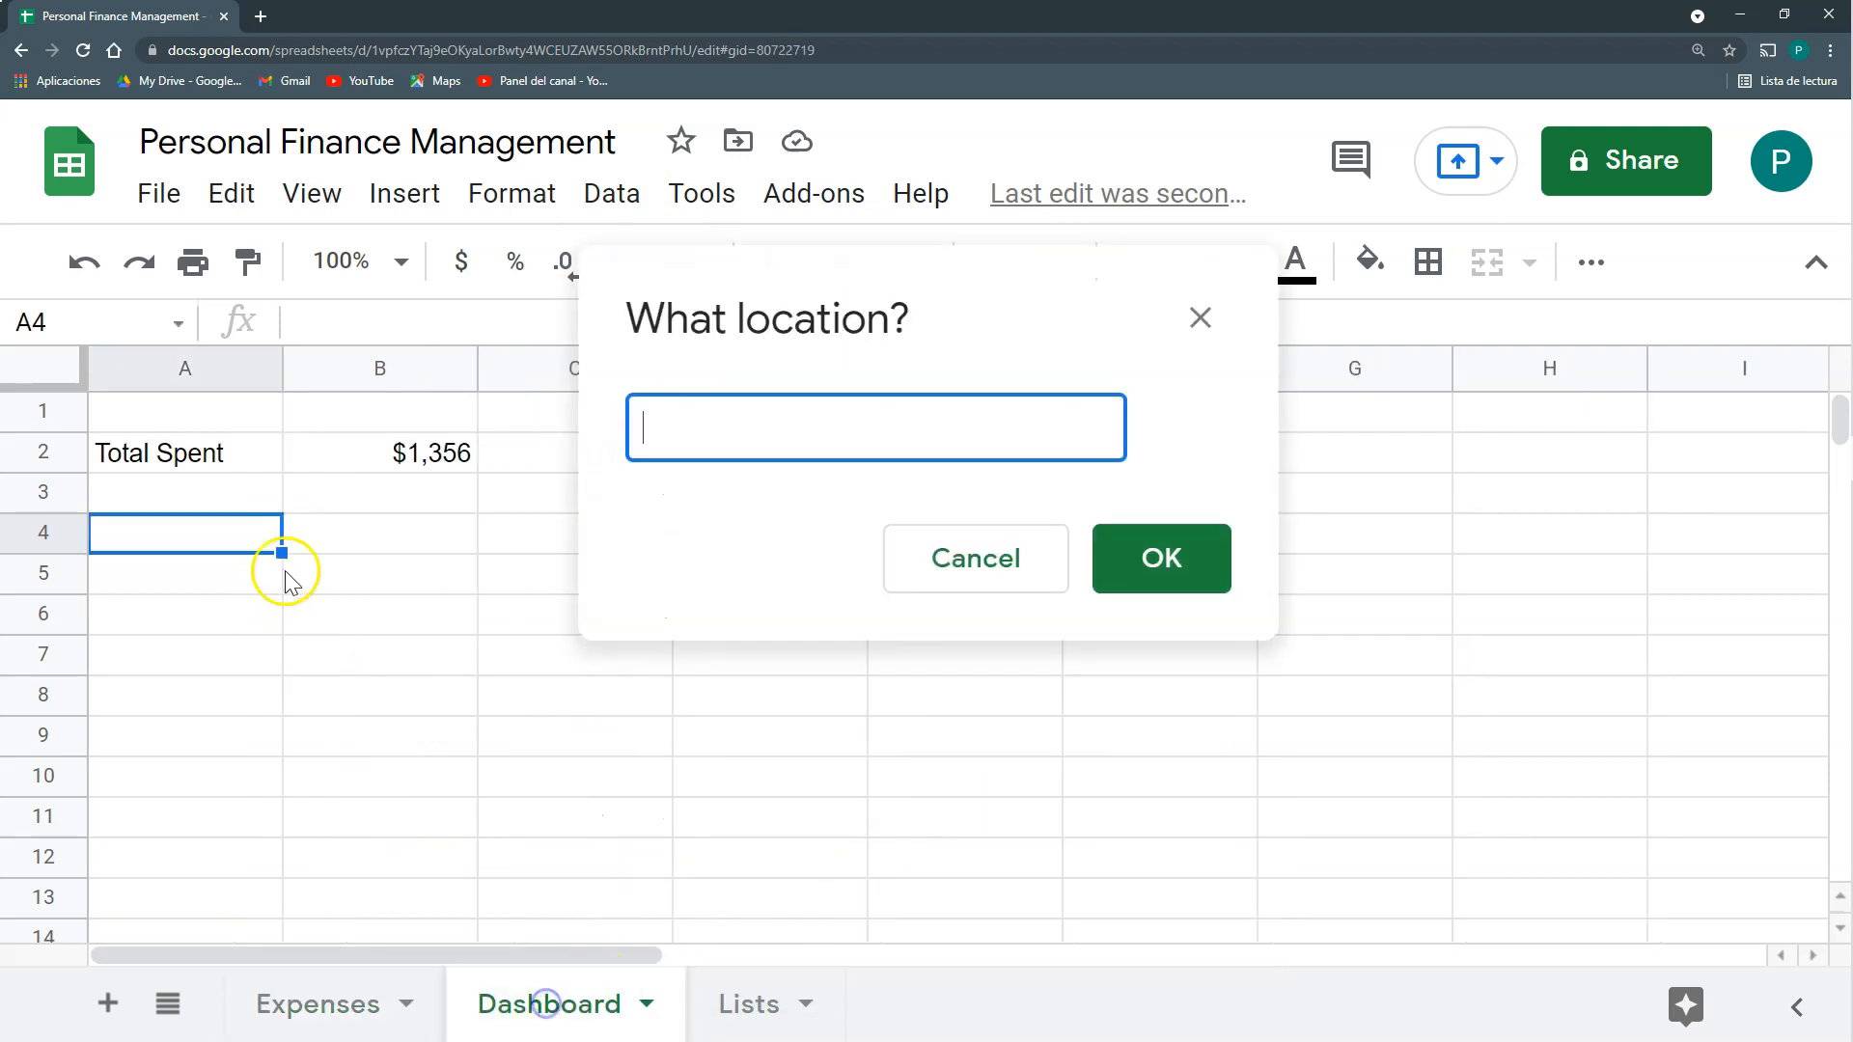
click(235, 537)
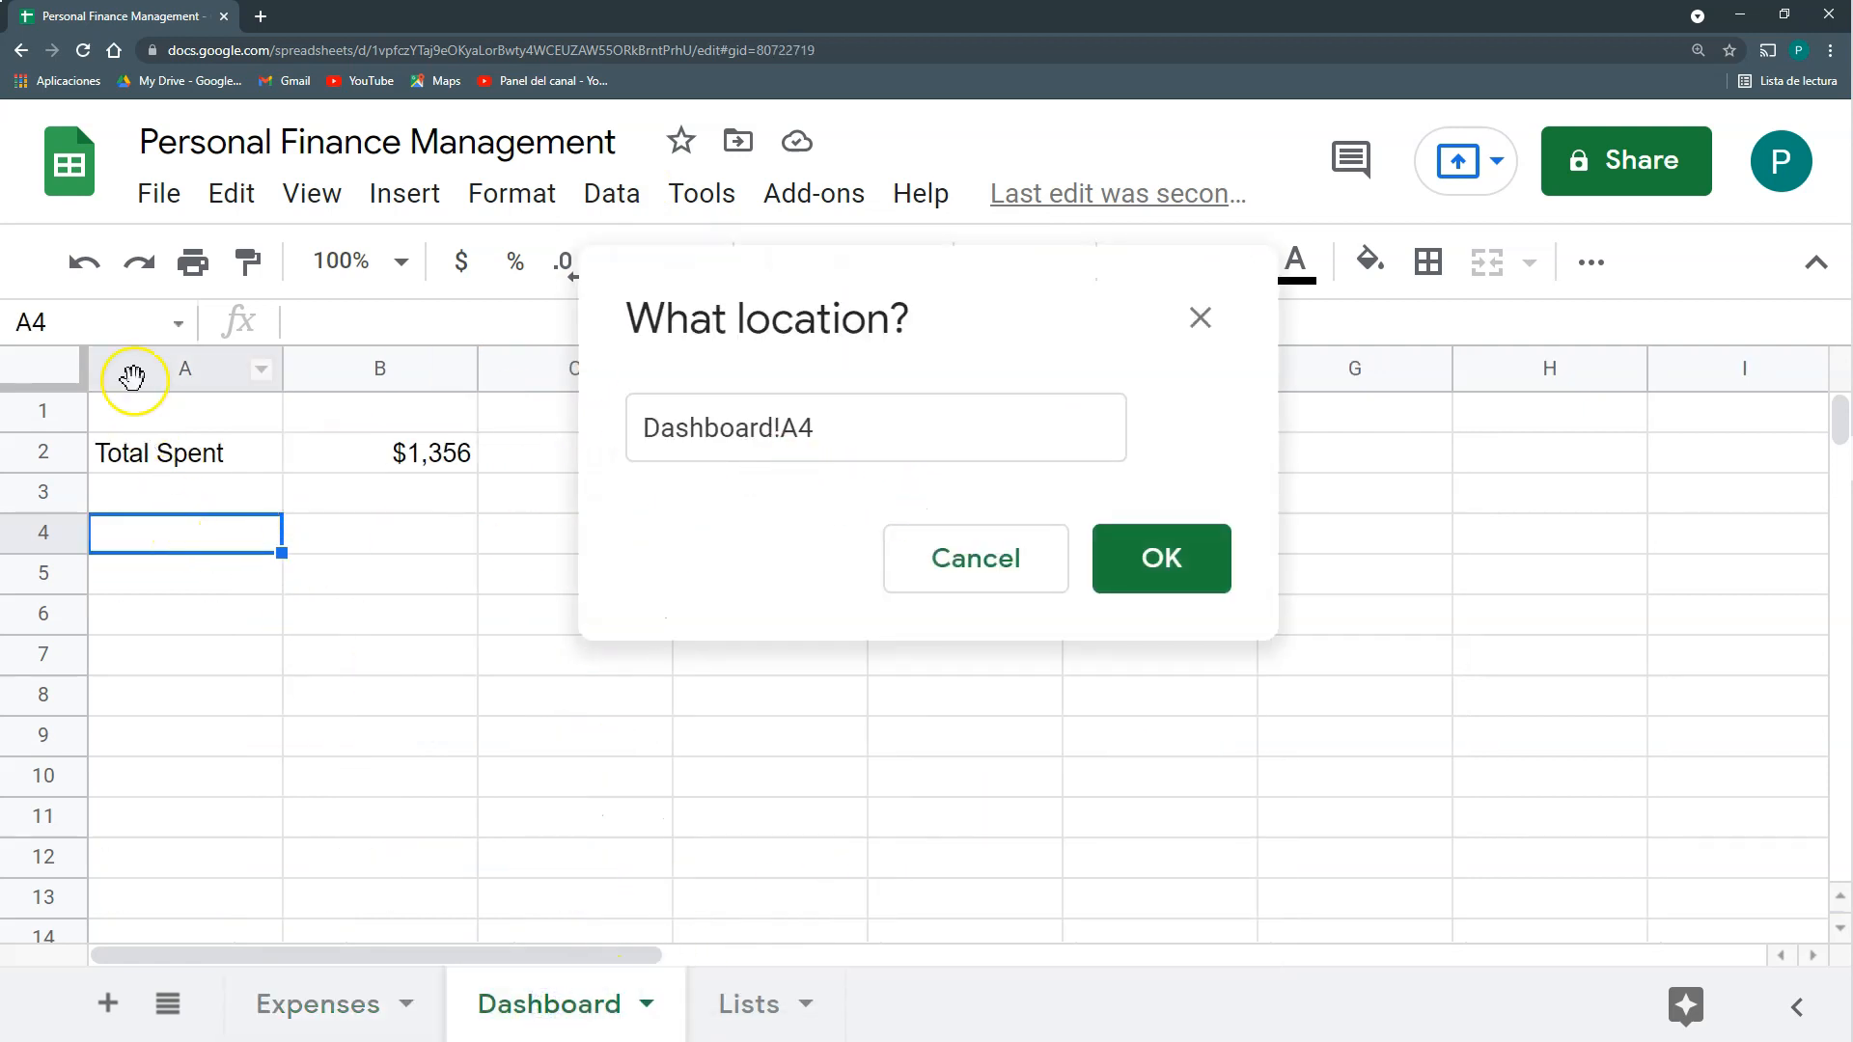
click(1139, 562)
click(1163, 859)
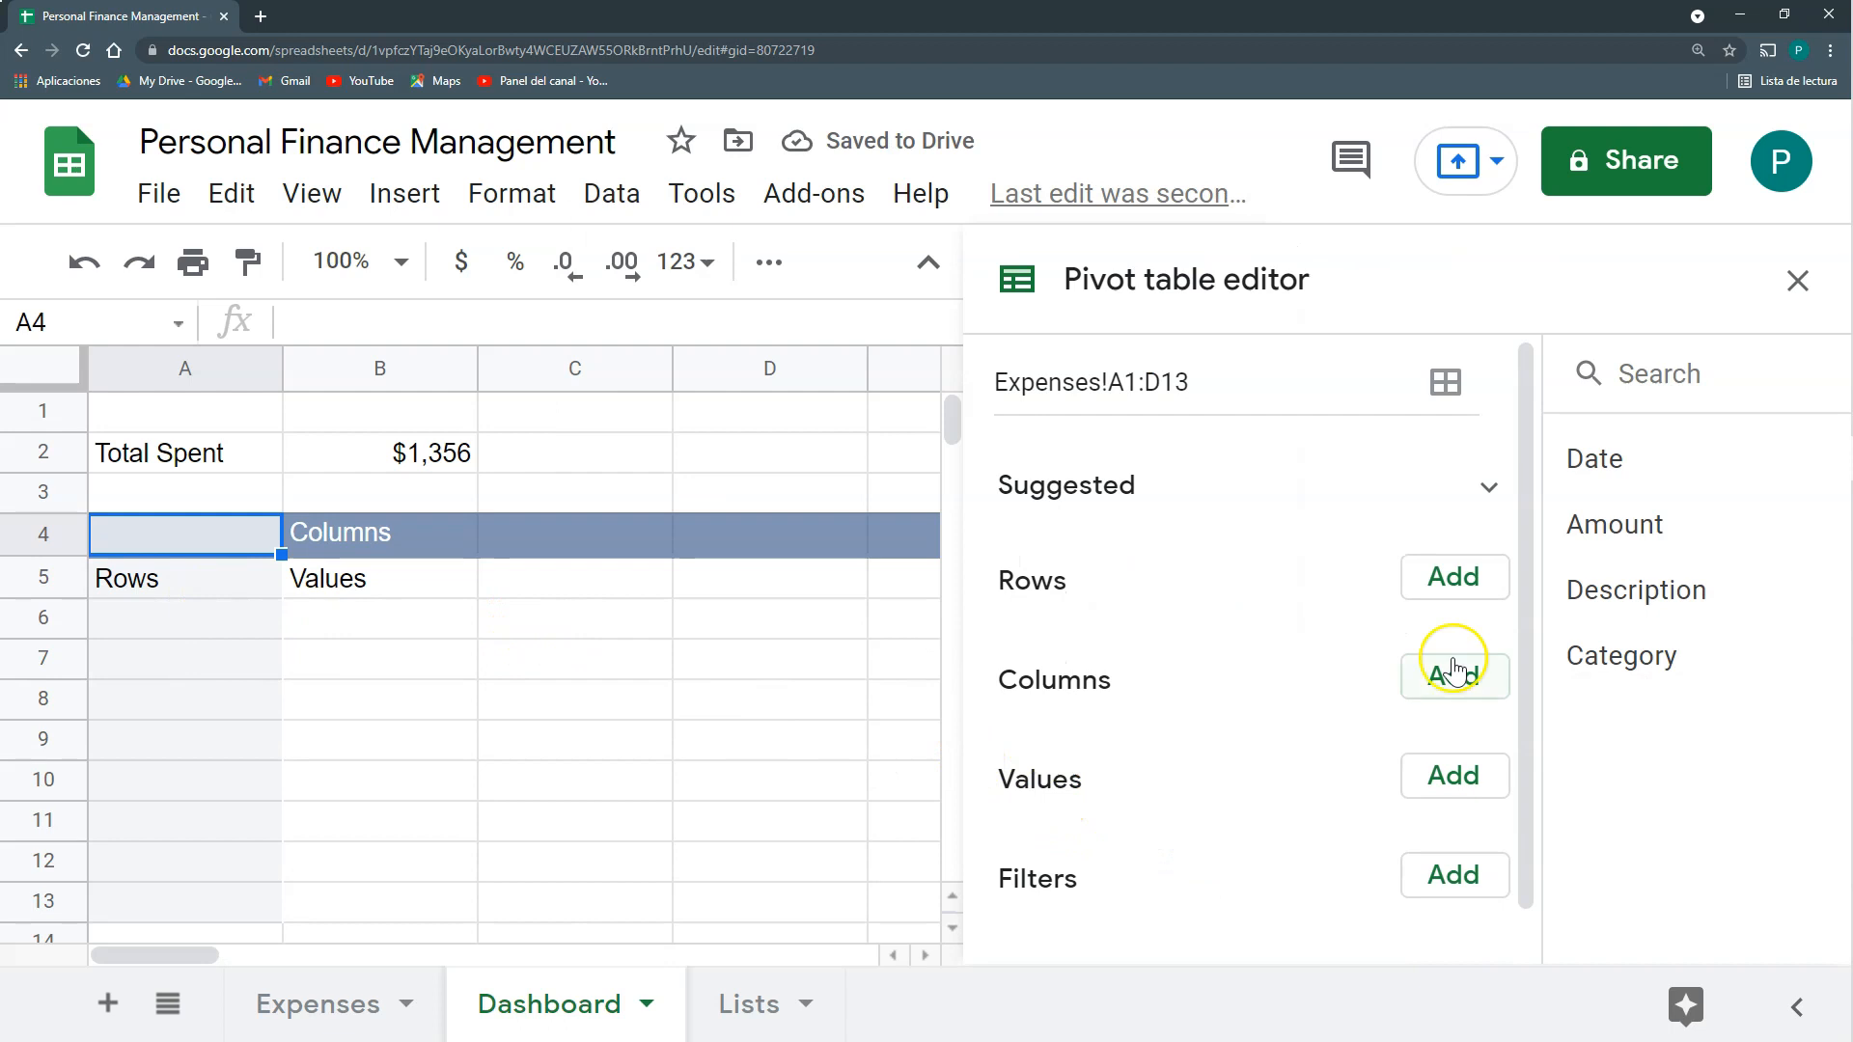
Add Category as the pivot table's rows and Amount, summarized by SUM, as its values.
drag(1629, 666, 1109, 635)
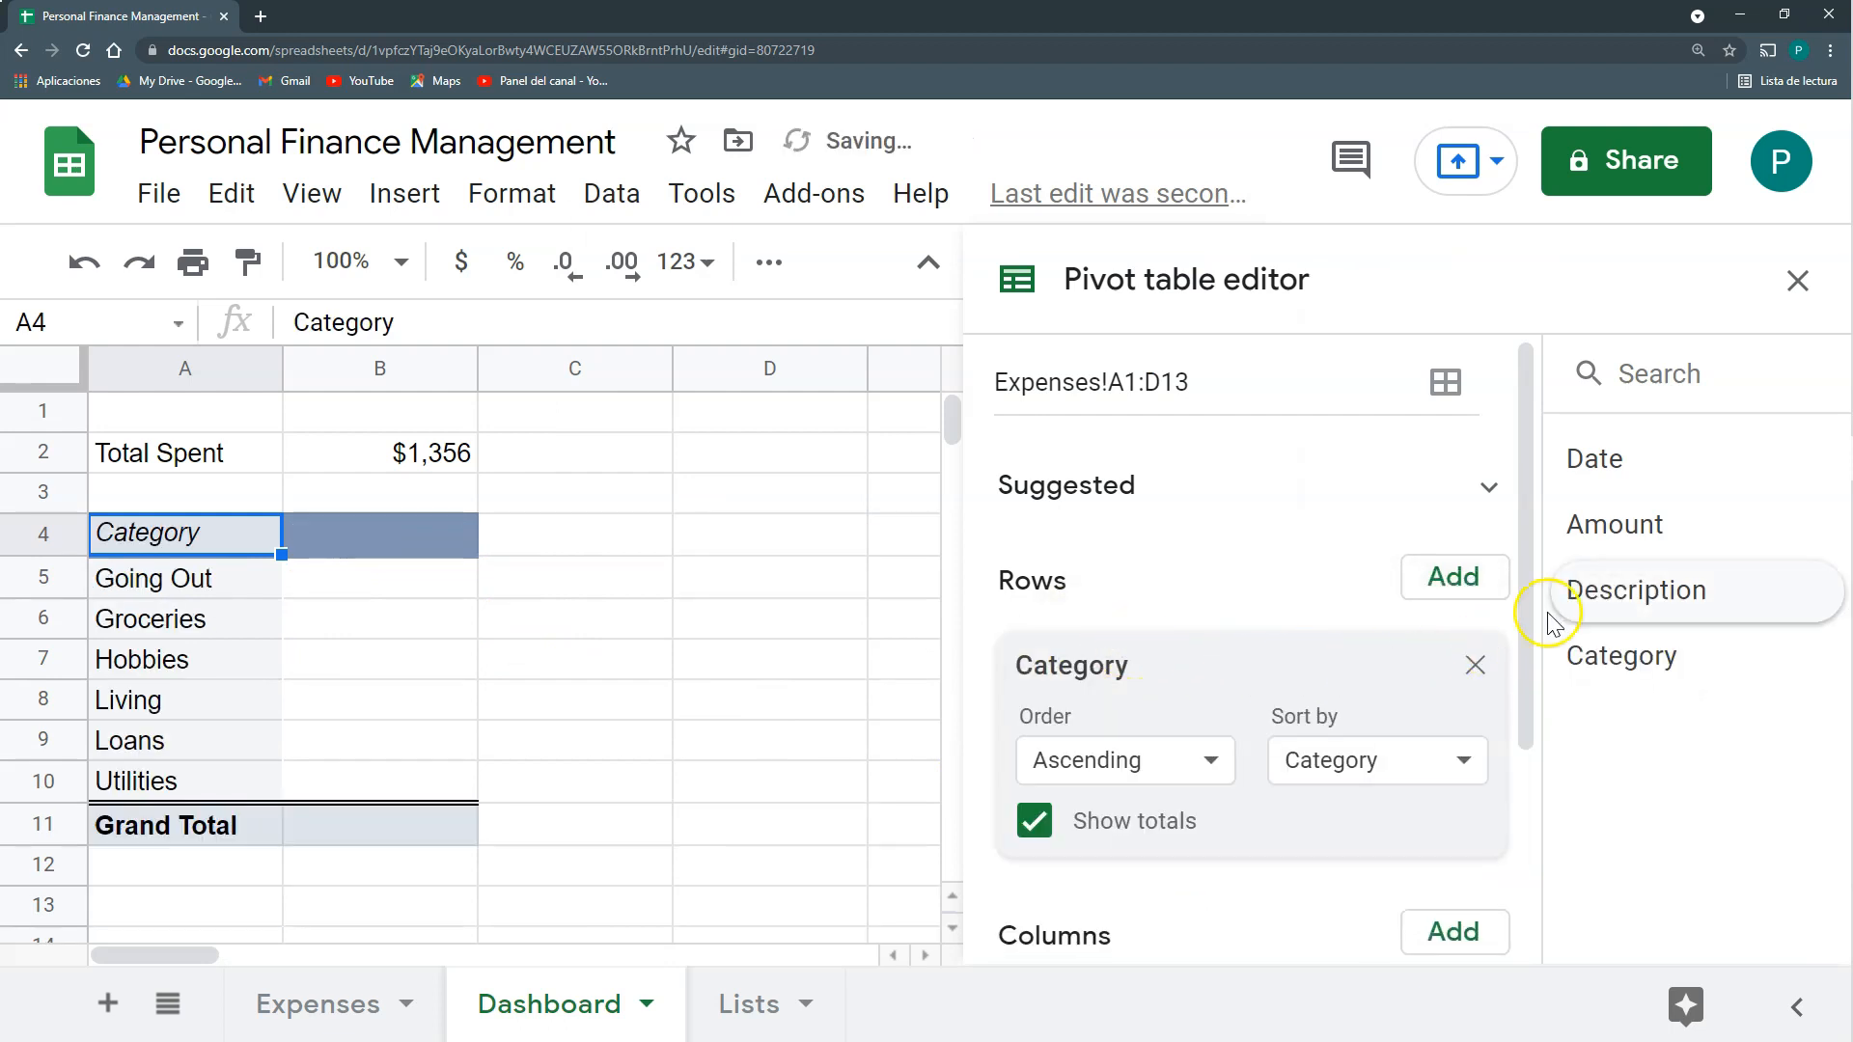
scroll(1351, 752, down, 3)
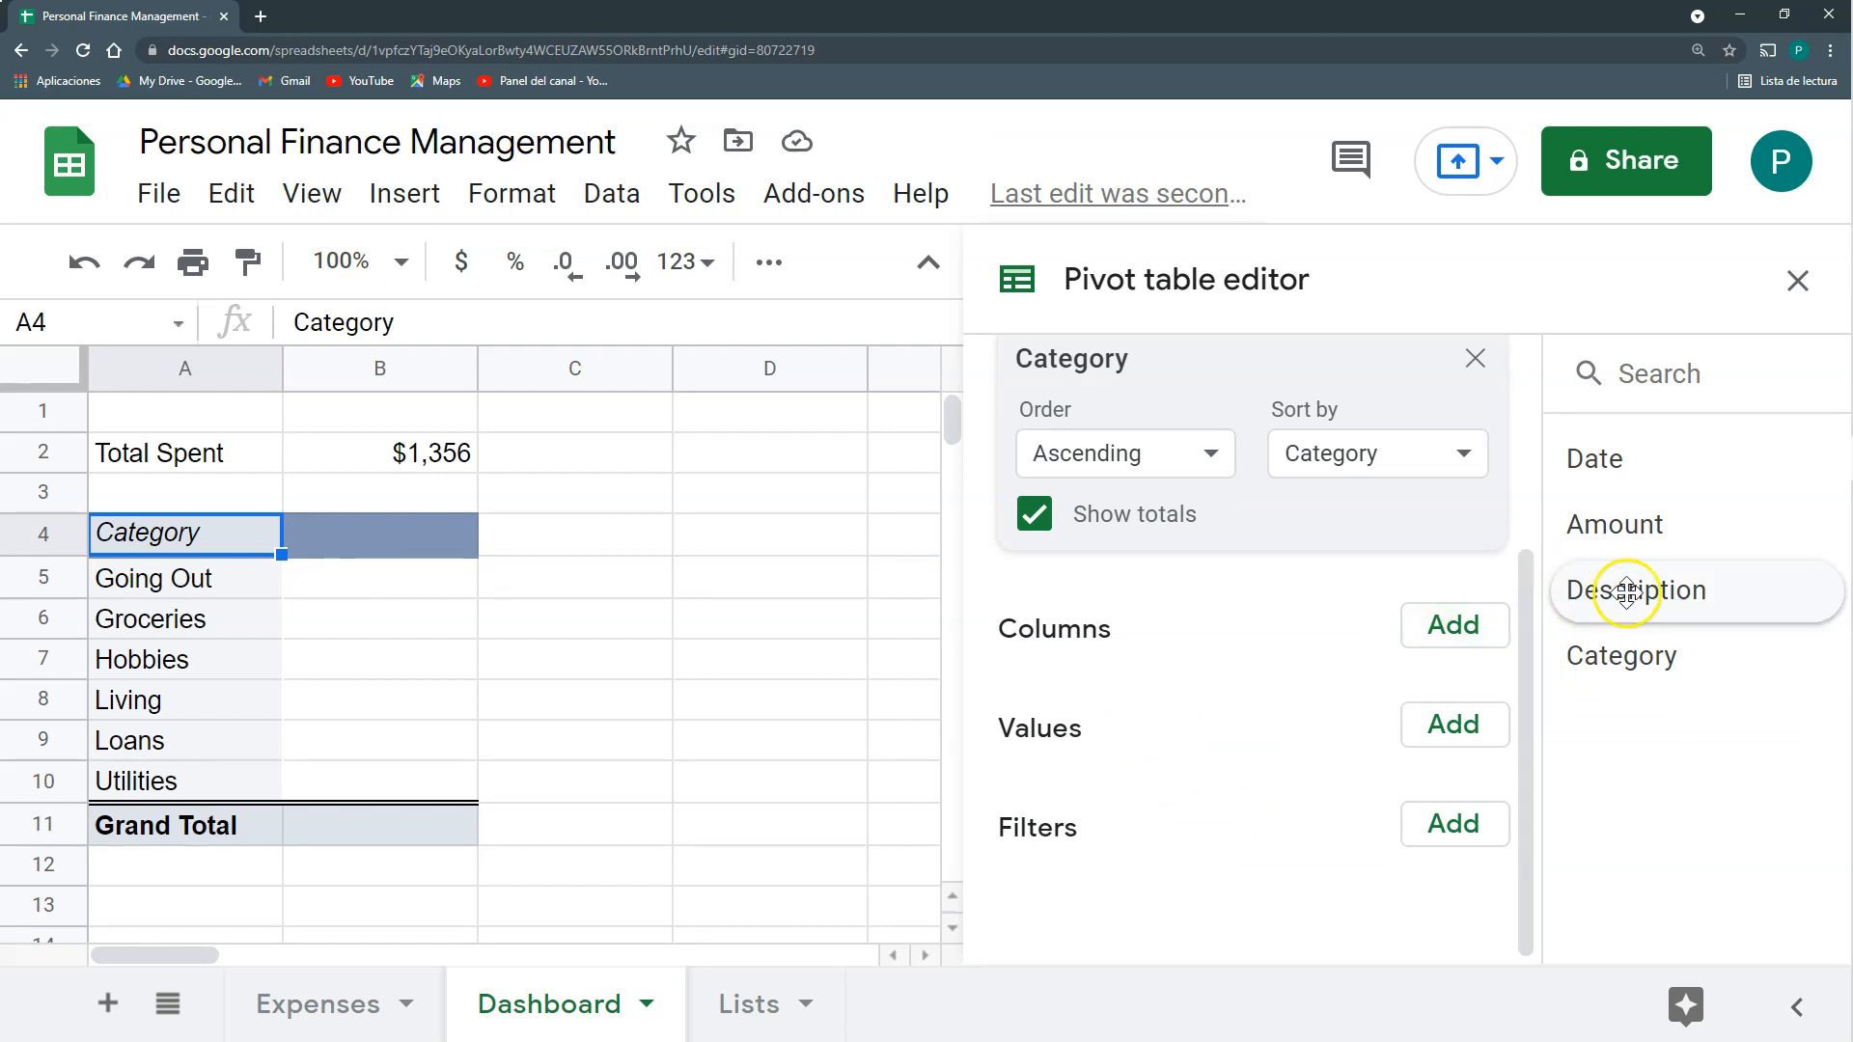
drag(1605, 523, 1101, 816)
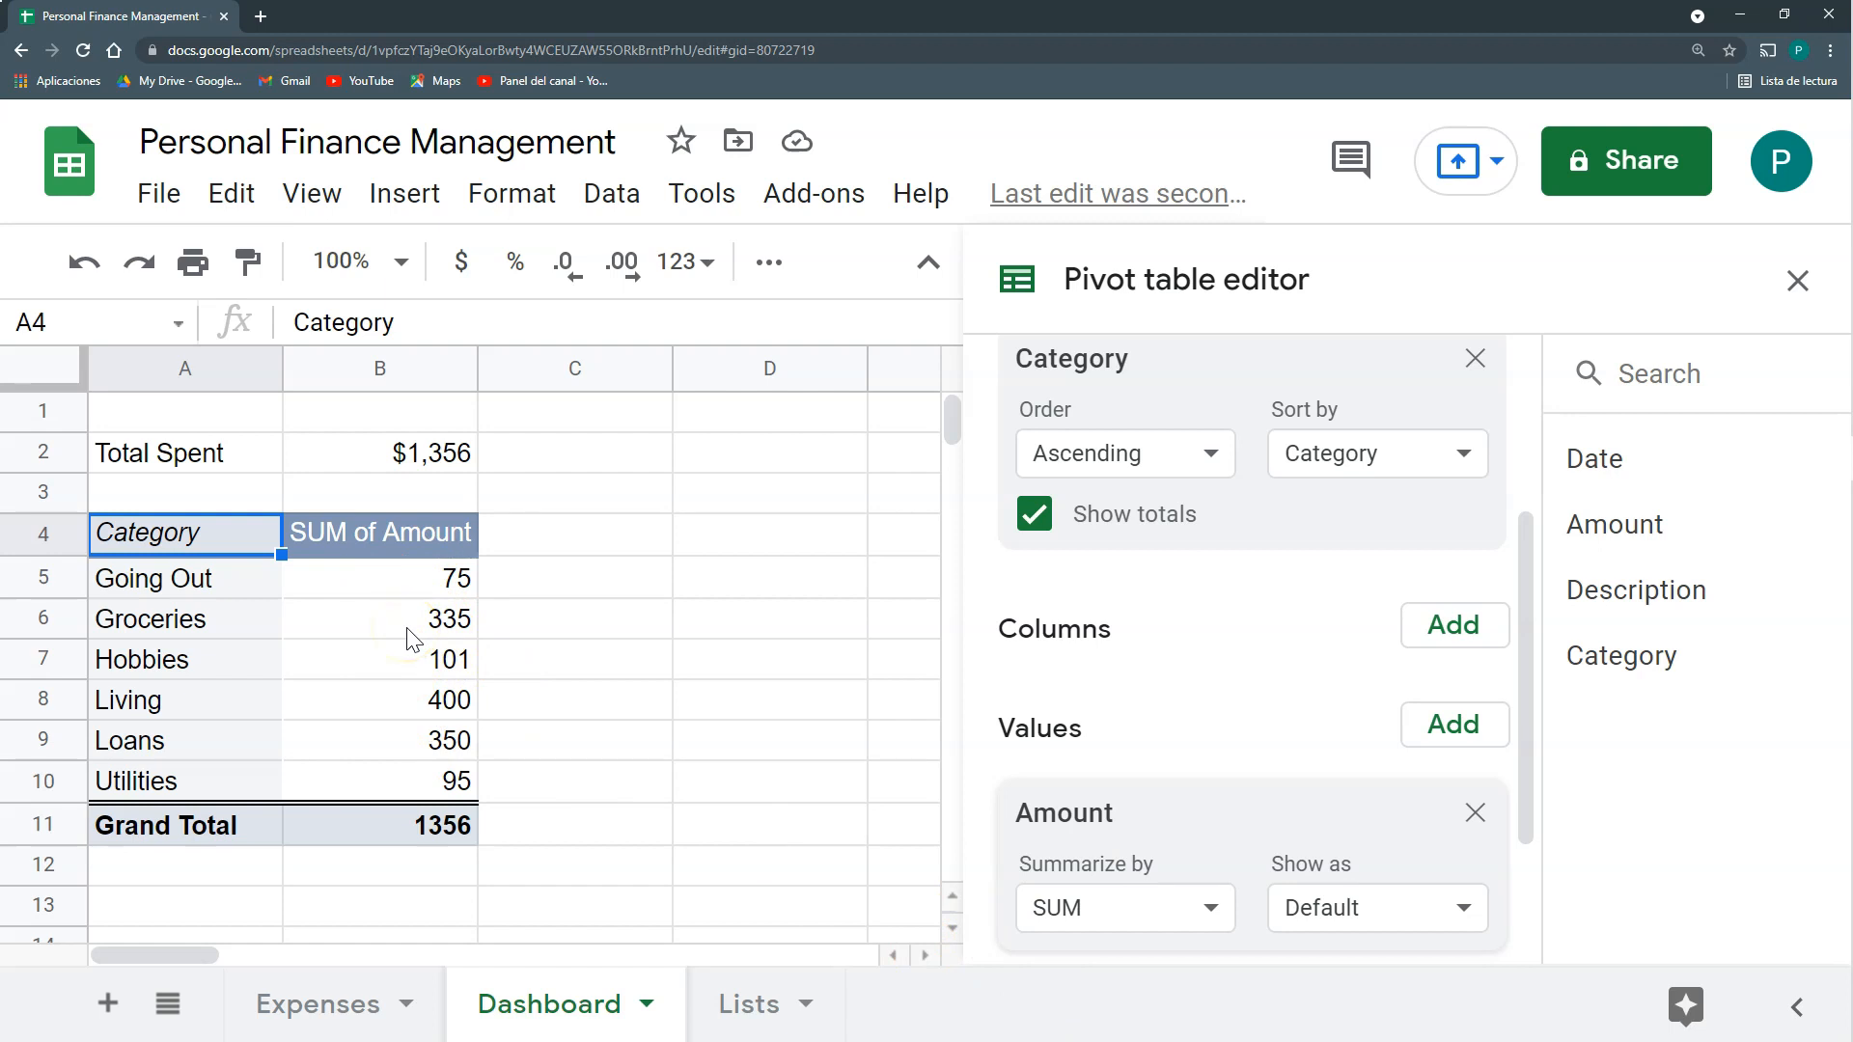
Sort the pivot table's Category rows in descending order by SUM of Amount.
scroll(1294, 537, up, 2)
click(1163, 649)
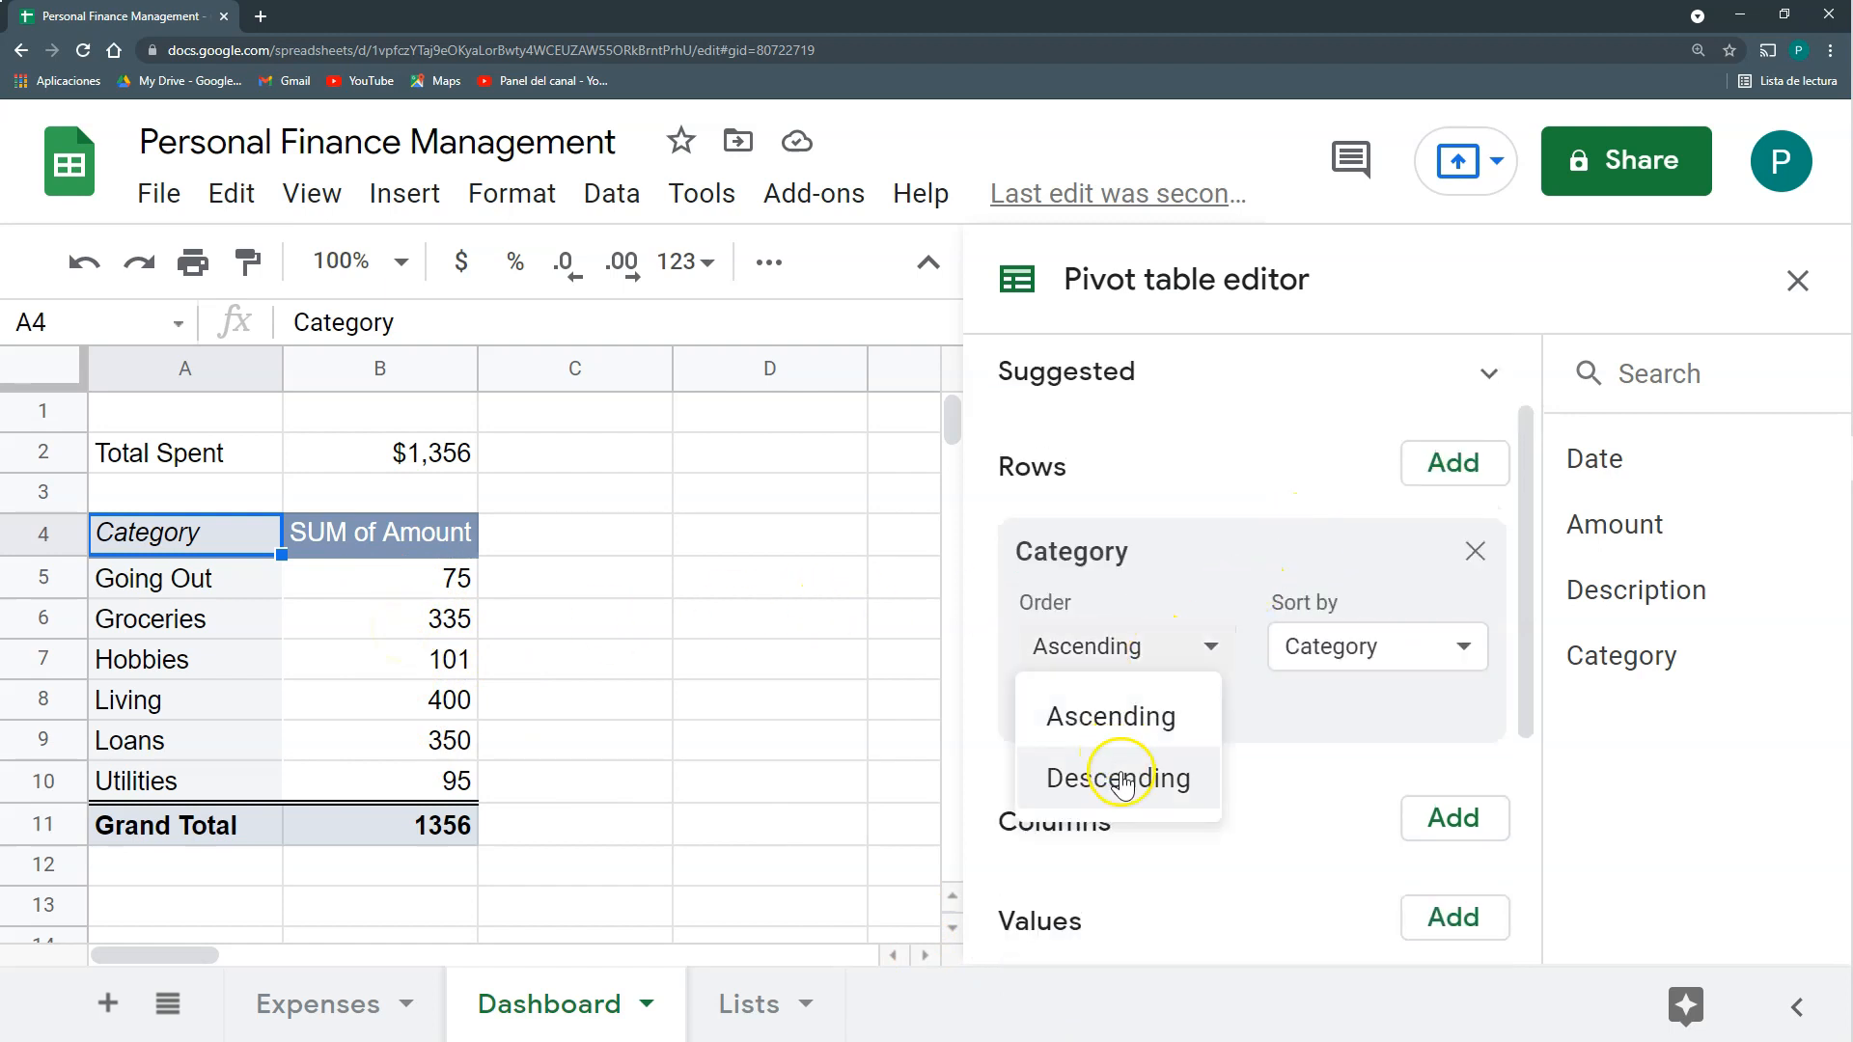
click(1119, 780)
click(1296, 649)
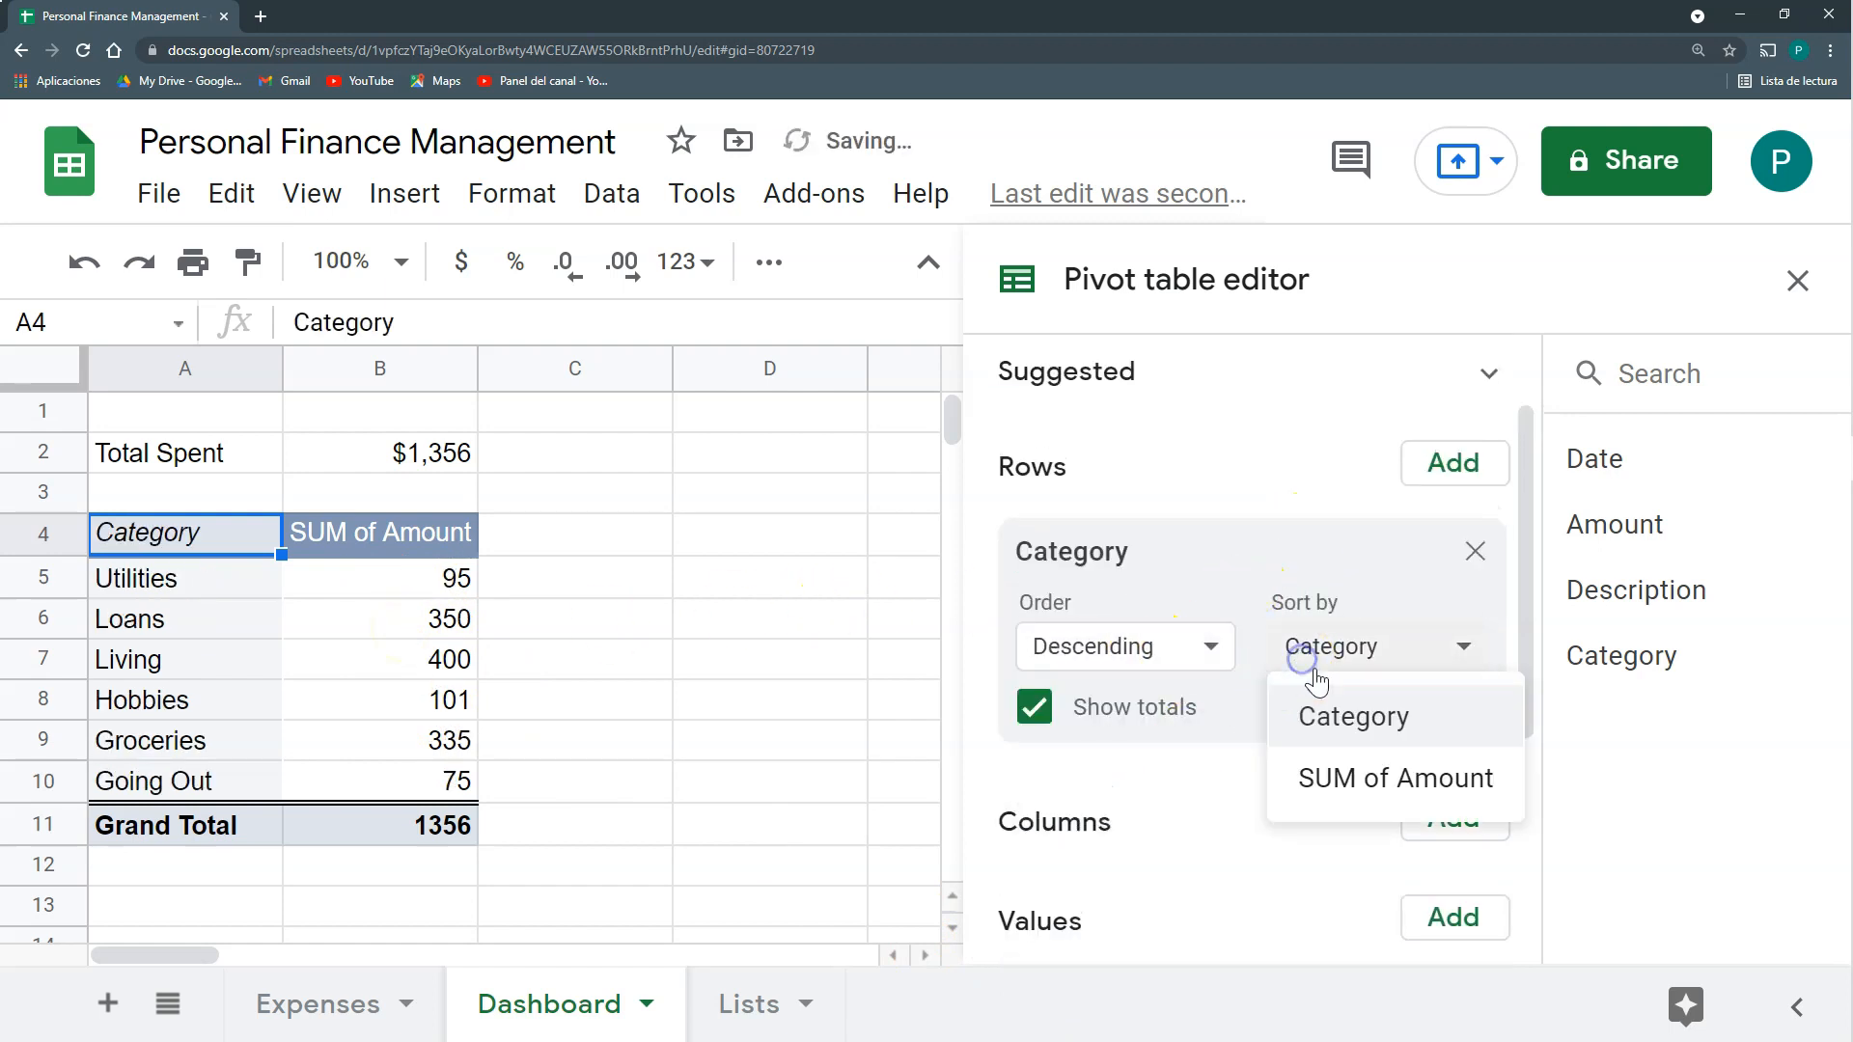
click(1345, 763)
drag(266, 579, 378, 581)
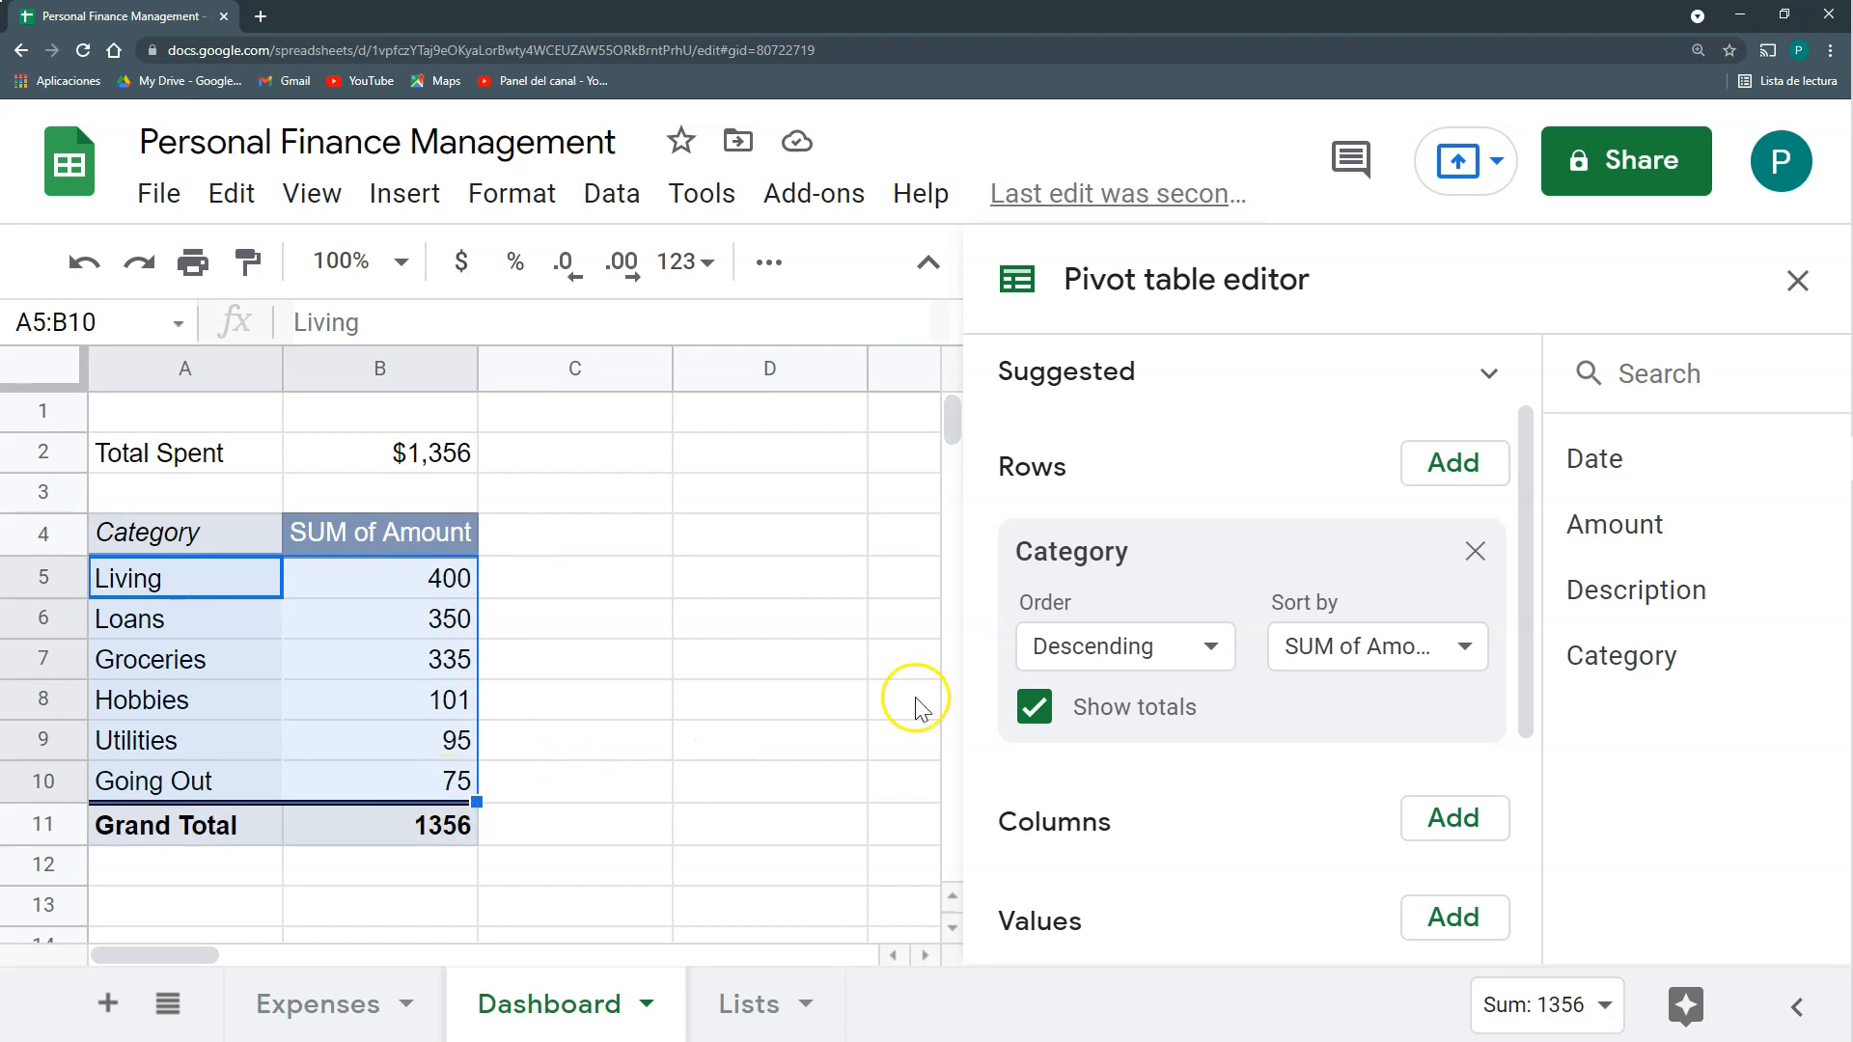
Add Amount a second time to the pivot table's values and show it as % of column.
scroll(1158, 656, down, 3)
drag(1601, 525, 1125, 880)
scroll(1149, 856, down, 1)
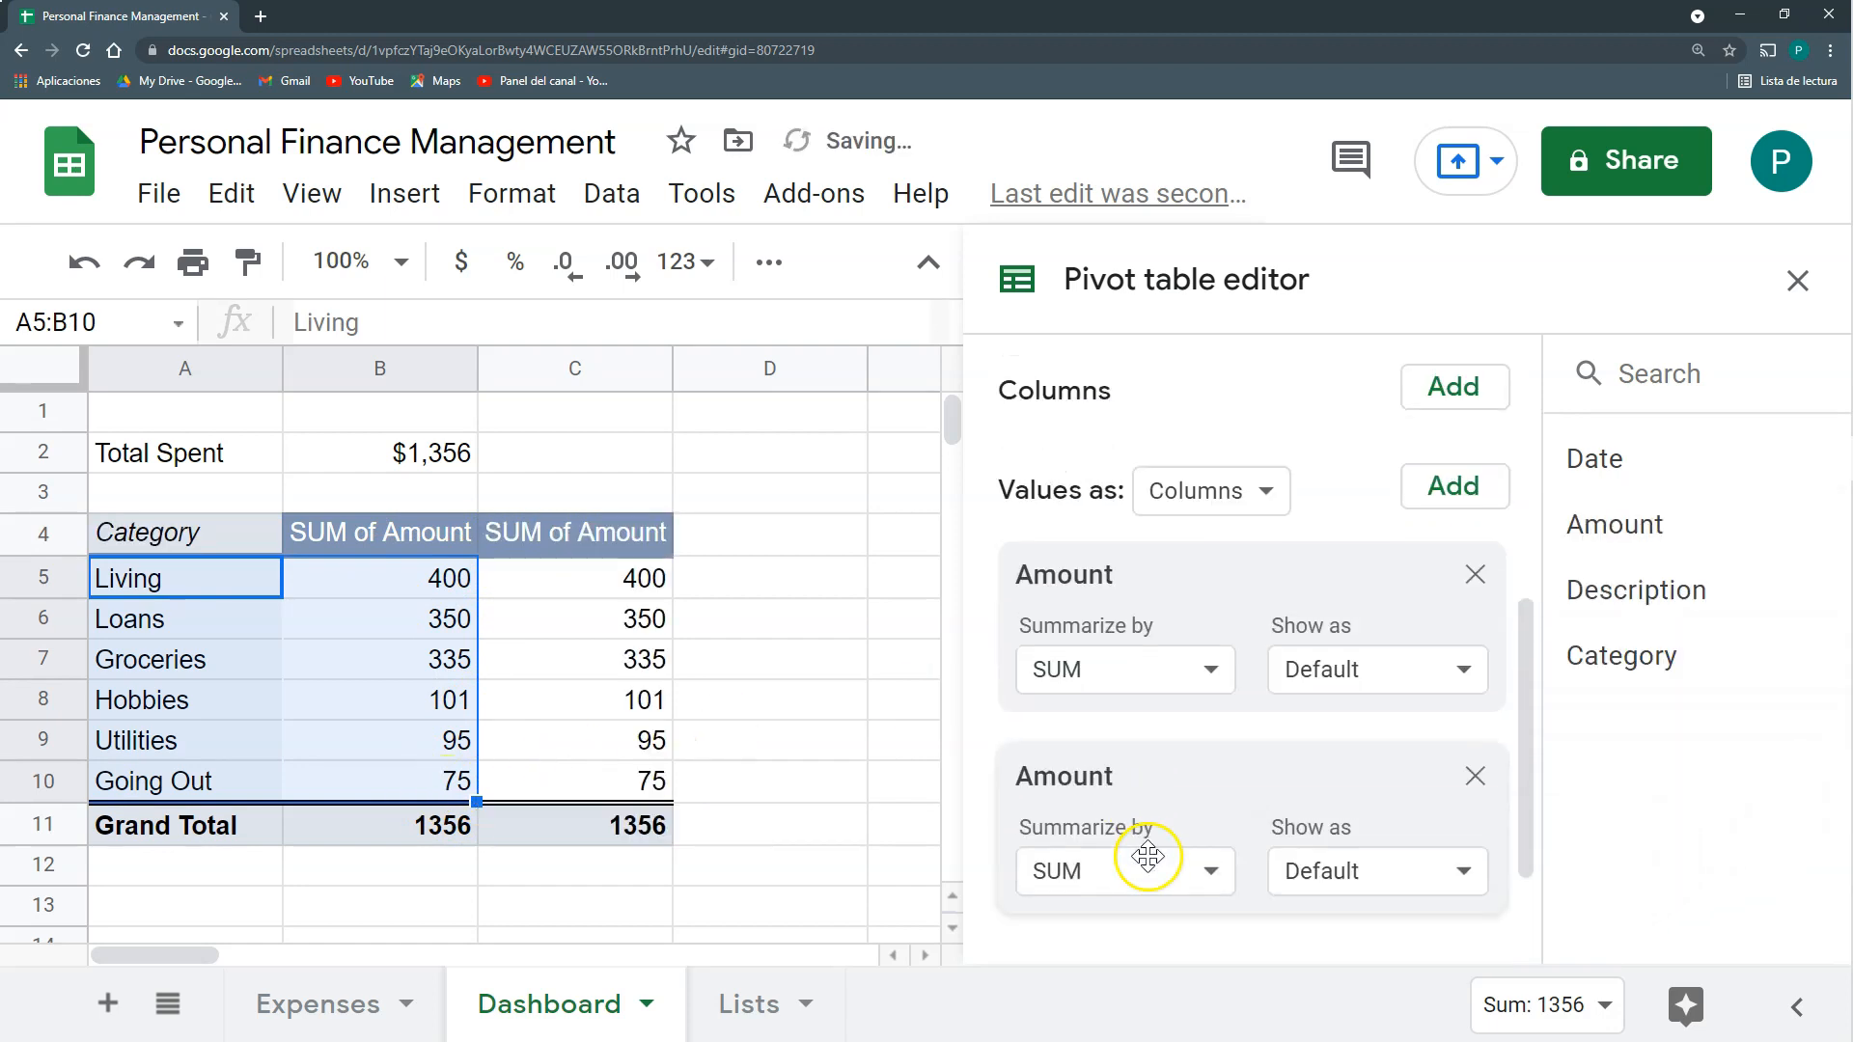
click(1346, 825)
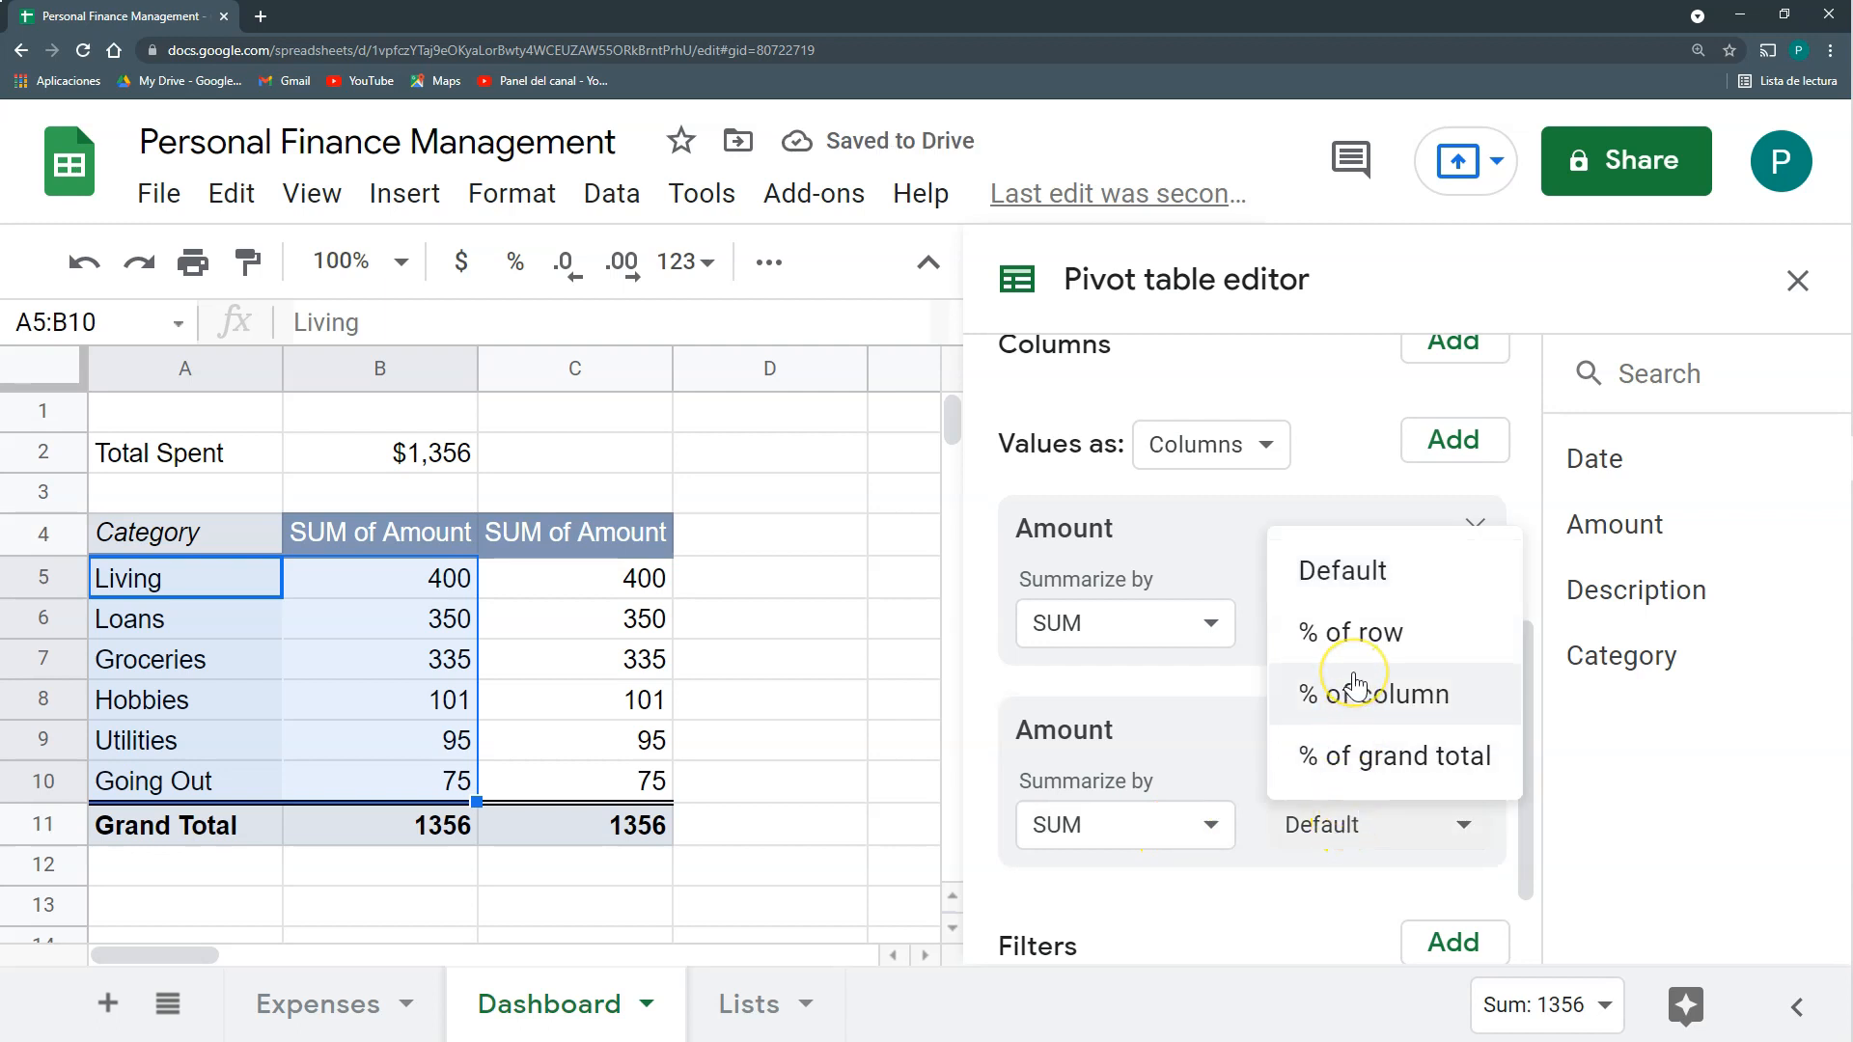
click(1355, 707)
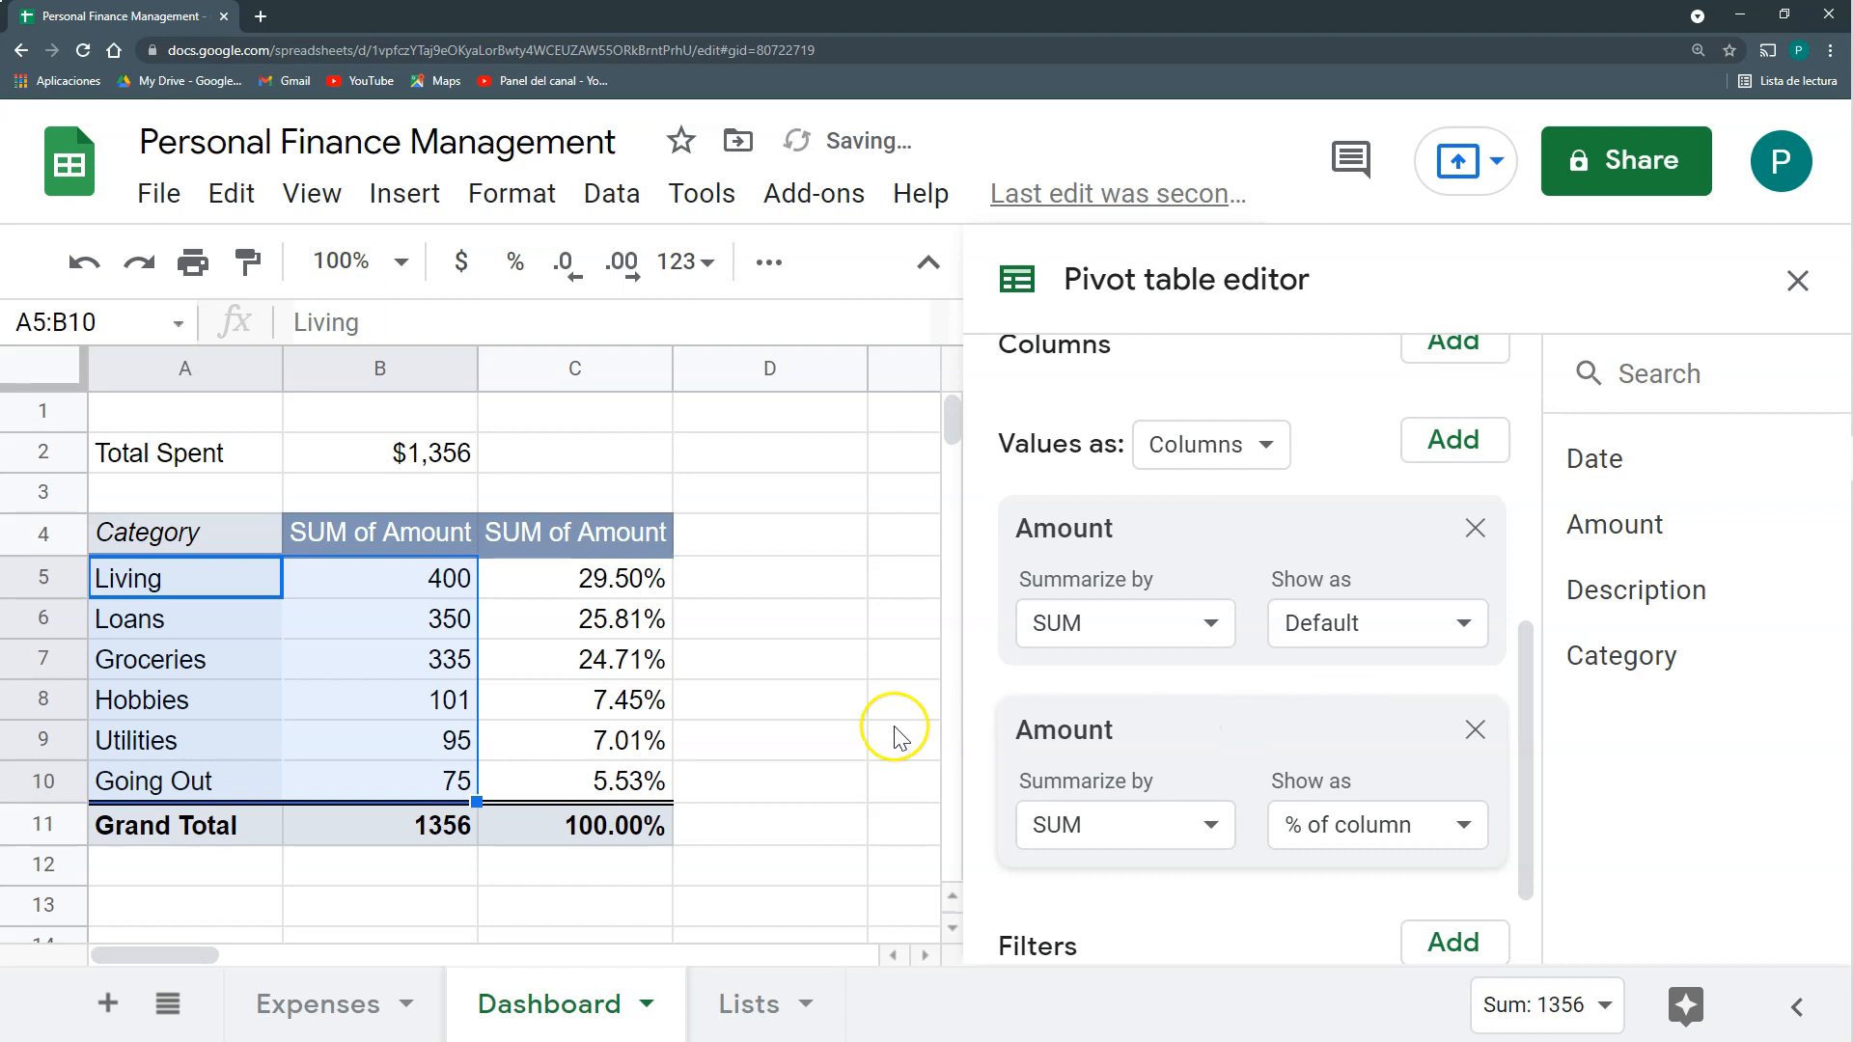
click(599, 590)
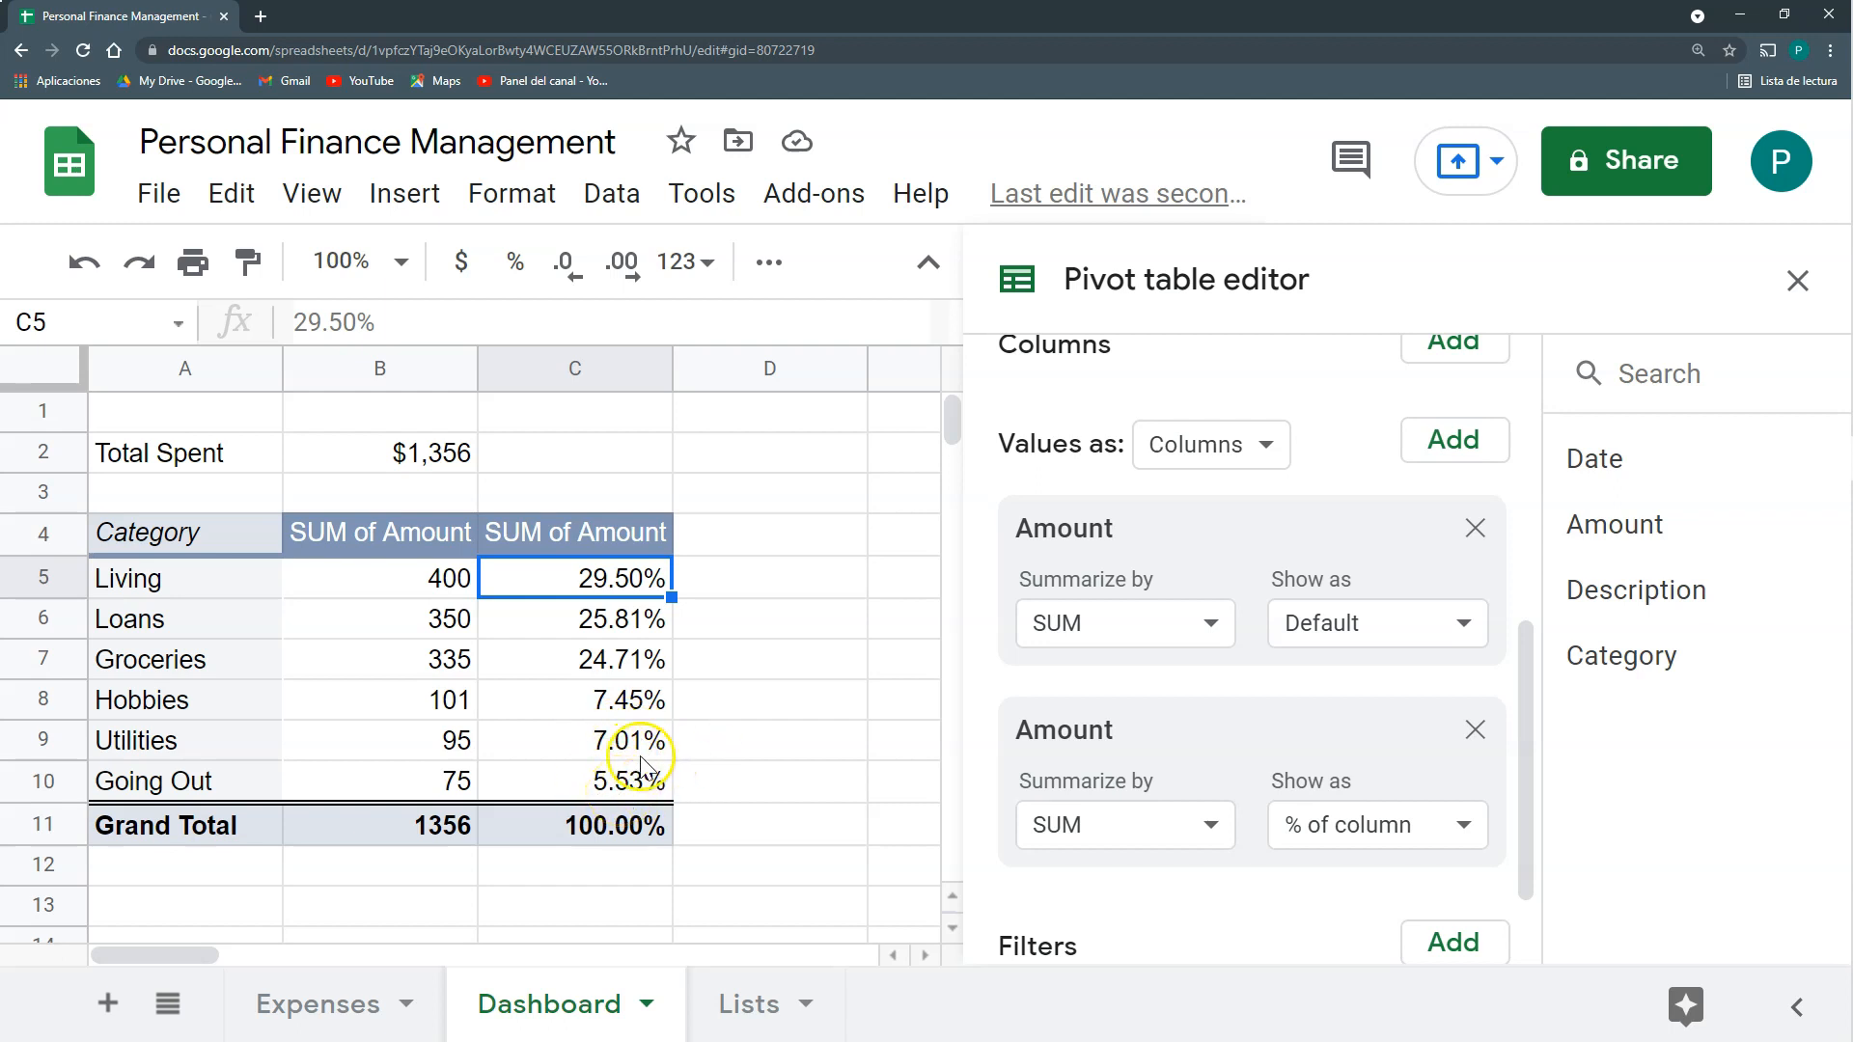
Rename the pivot table's value headers on the Dashboard to "%" in C4 and "Spent" in B4.
click(558, 539)
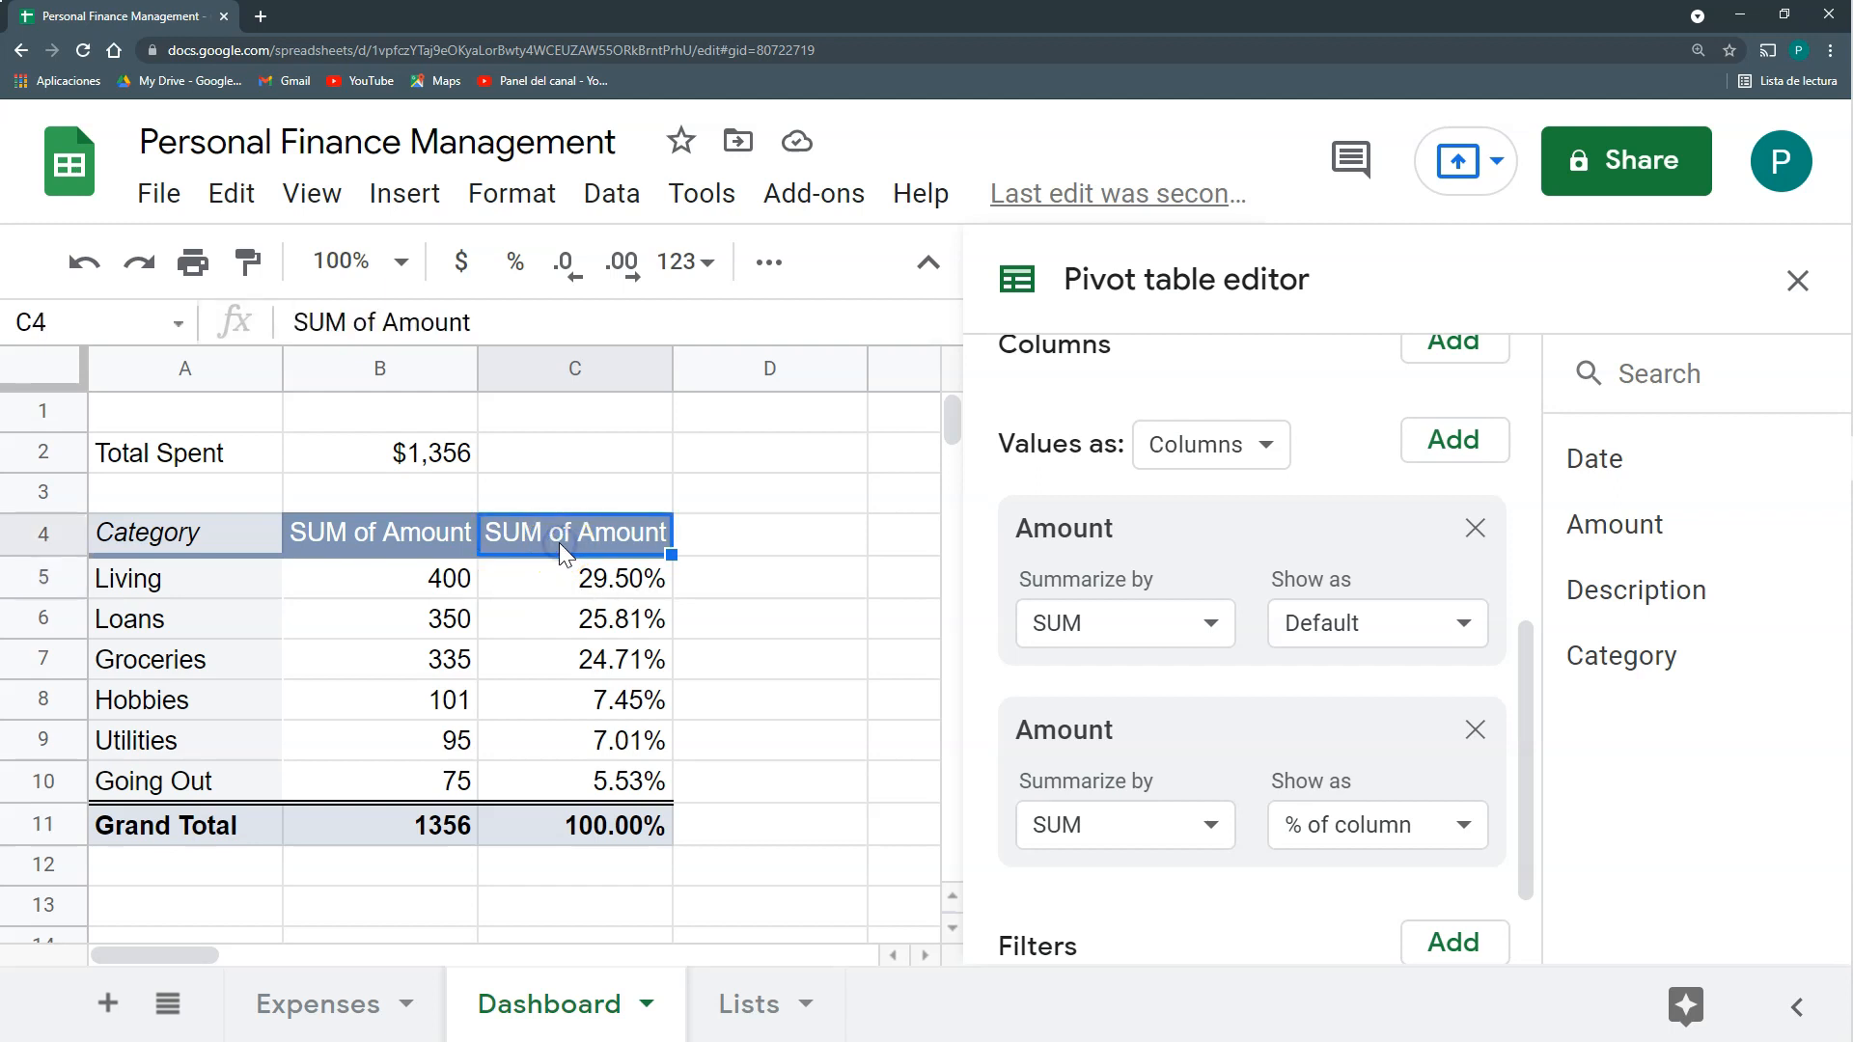
text(%)
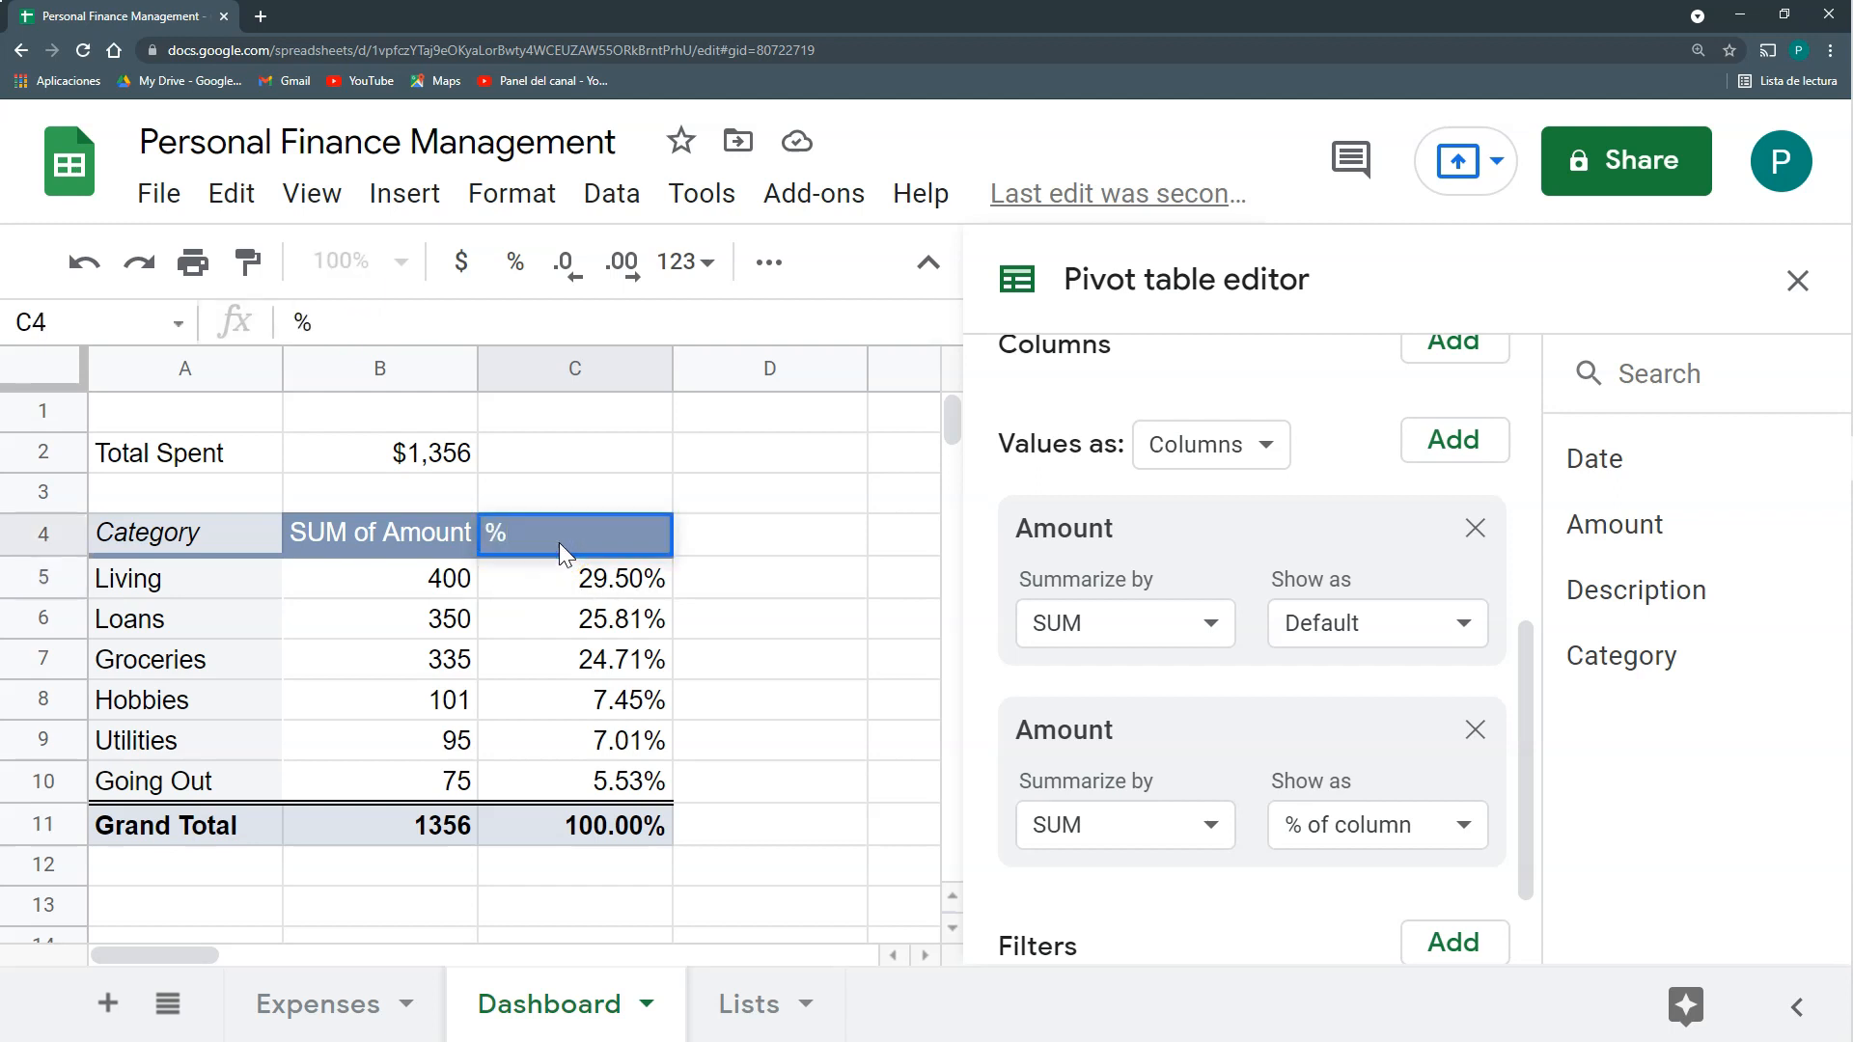
click(401, 542)
key(BackSpace)
text(Spent)
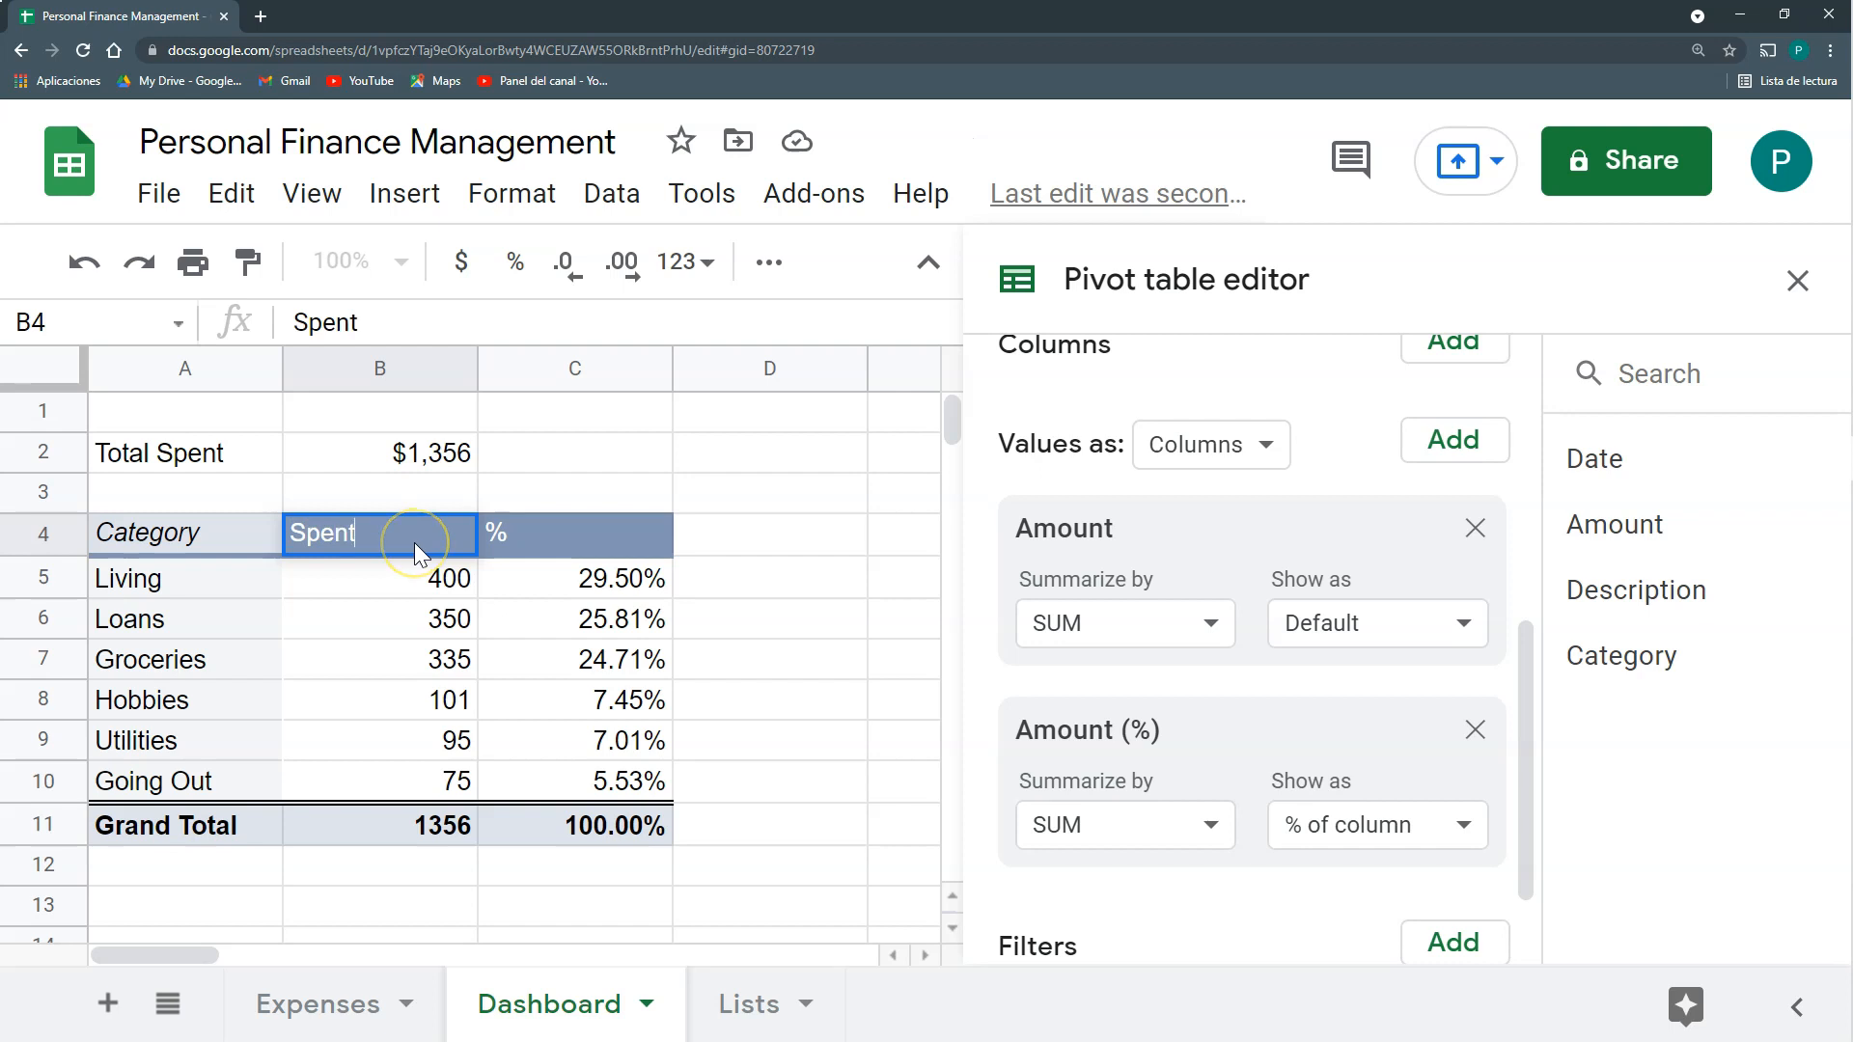
key(Return)
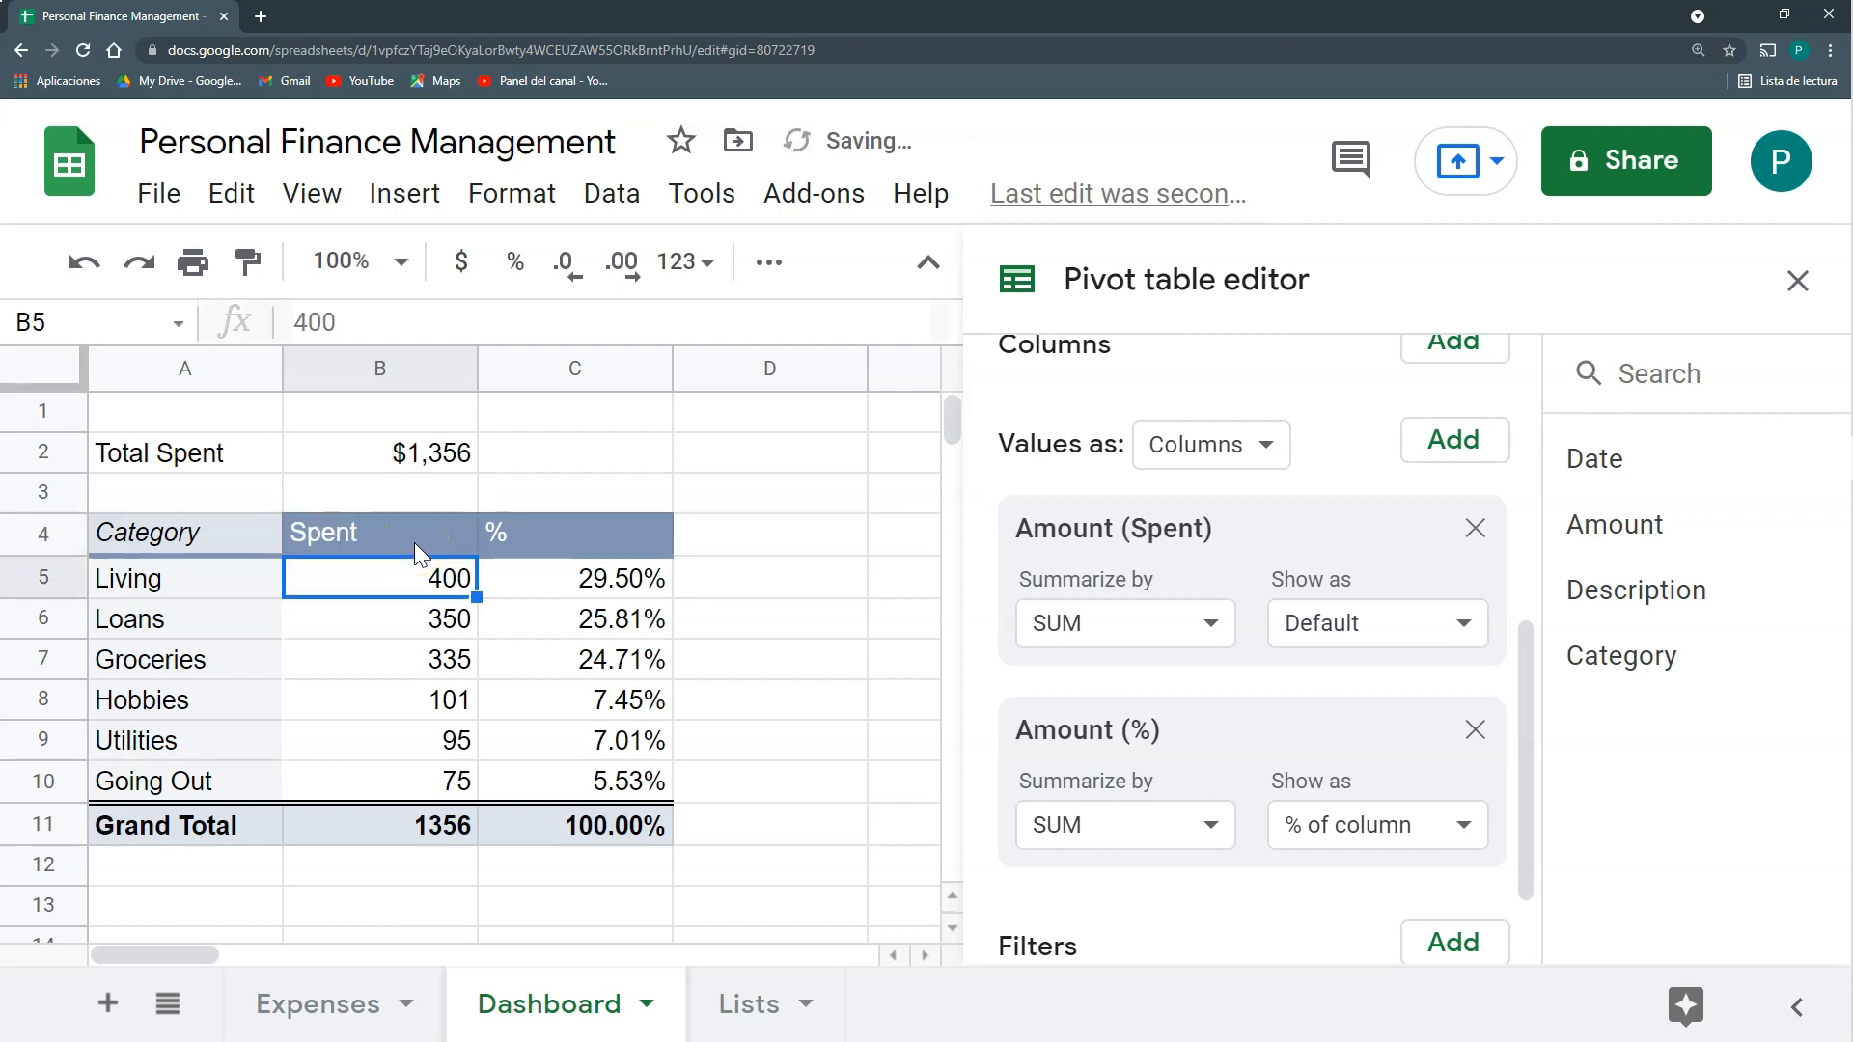
click(501, 489)
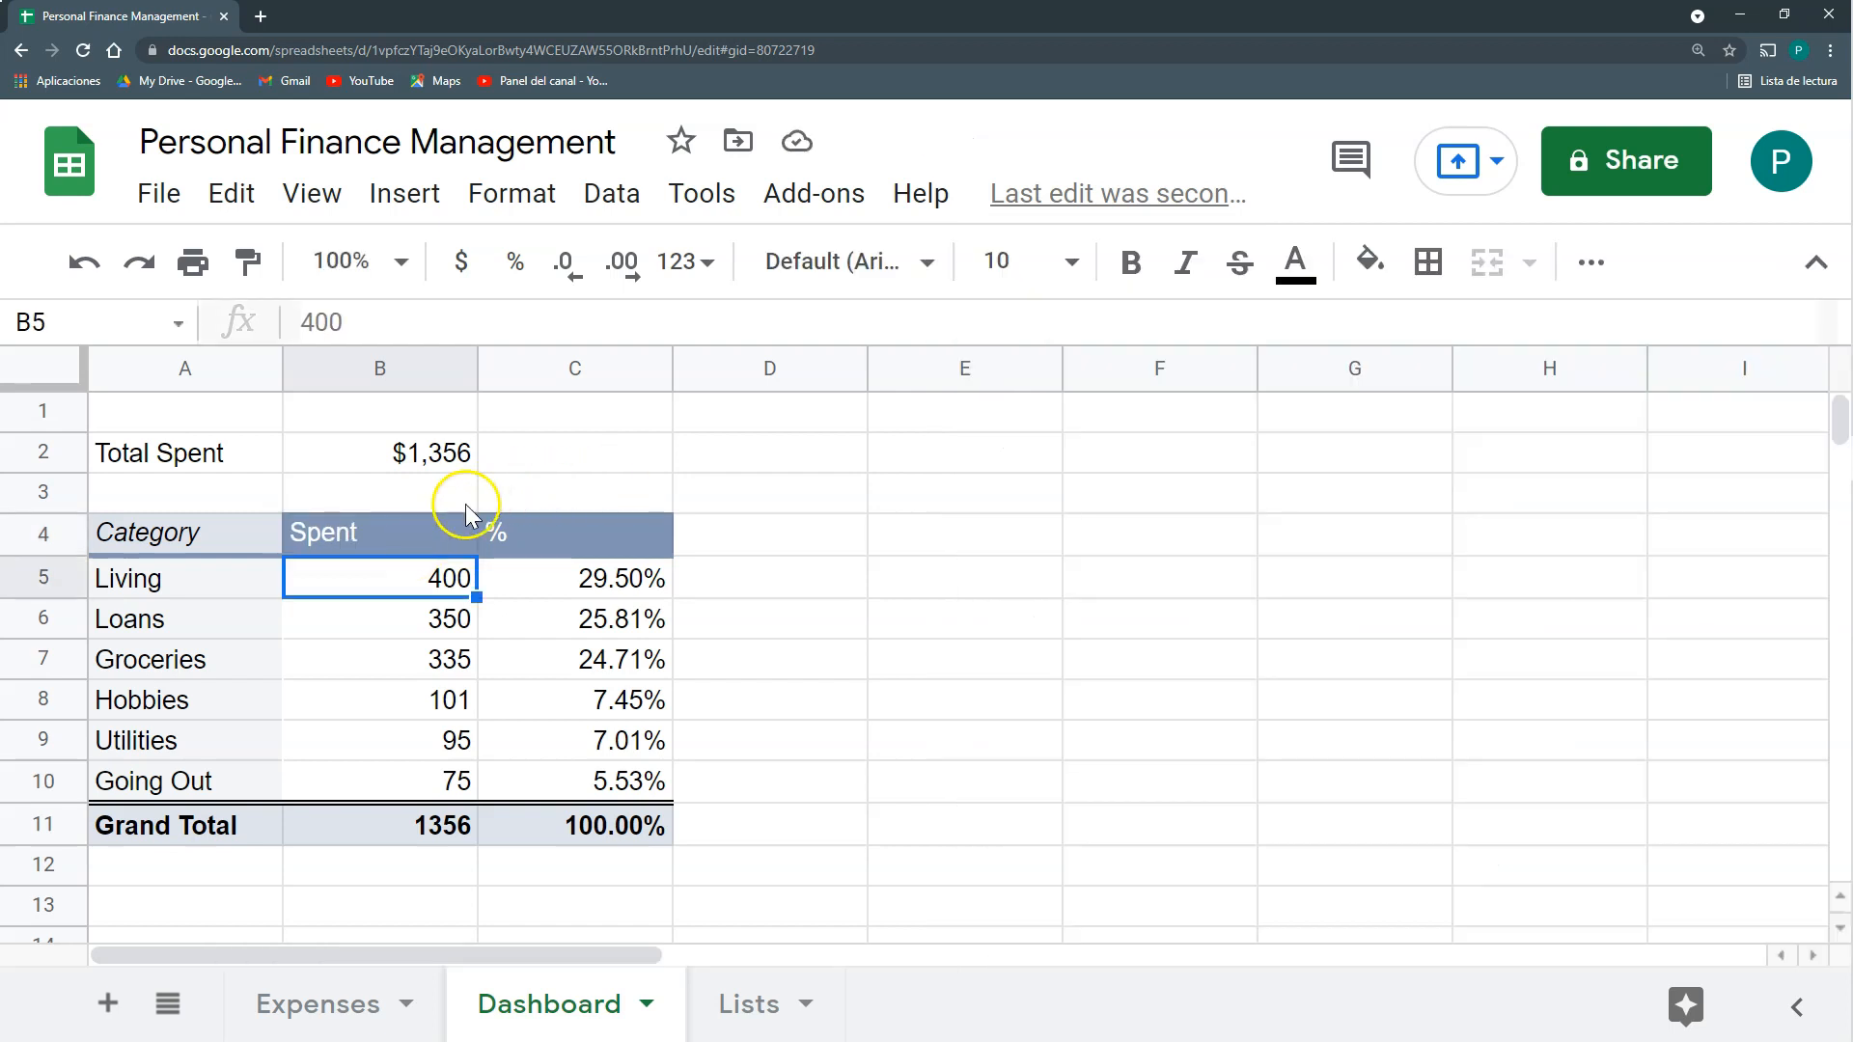
Duplicate the expense records A2:D13 on the Expenses sheet into the empty rows starting at A14.
click(413, 454)
click(363, 1004)
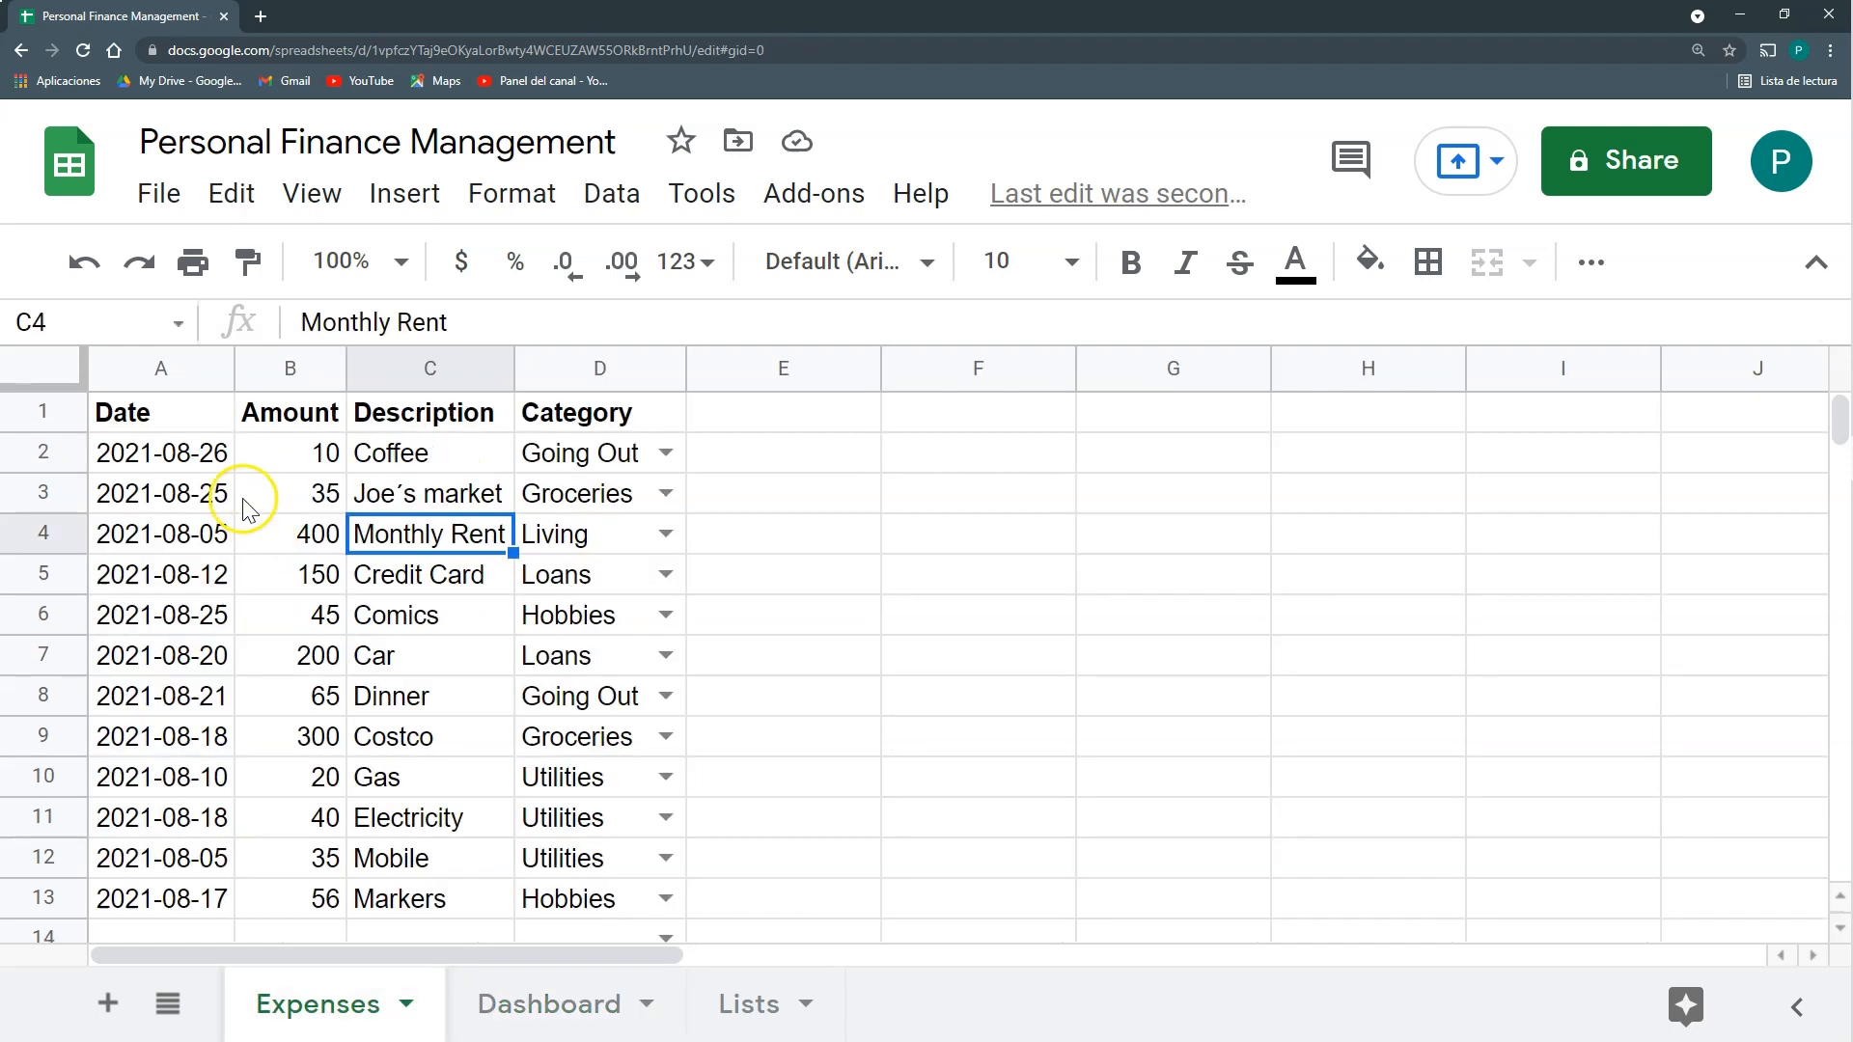
click(199, 463)
drag(199, 463, 579, 901)
key(ctrl+c)
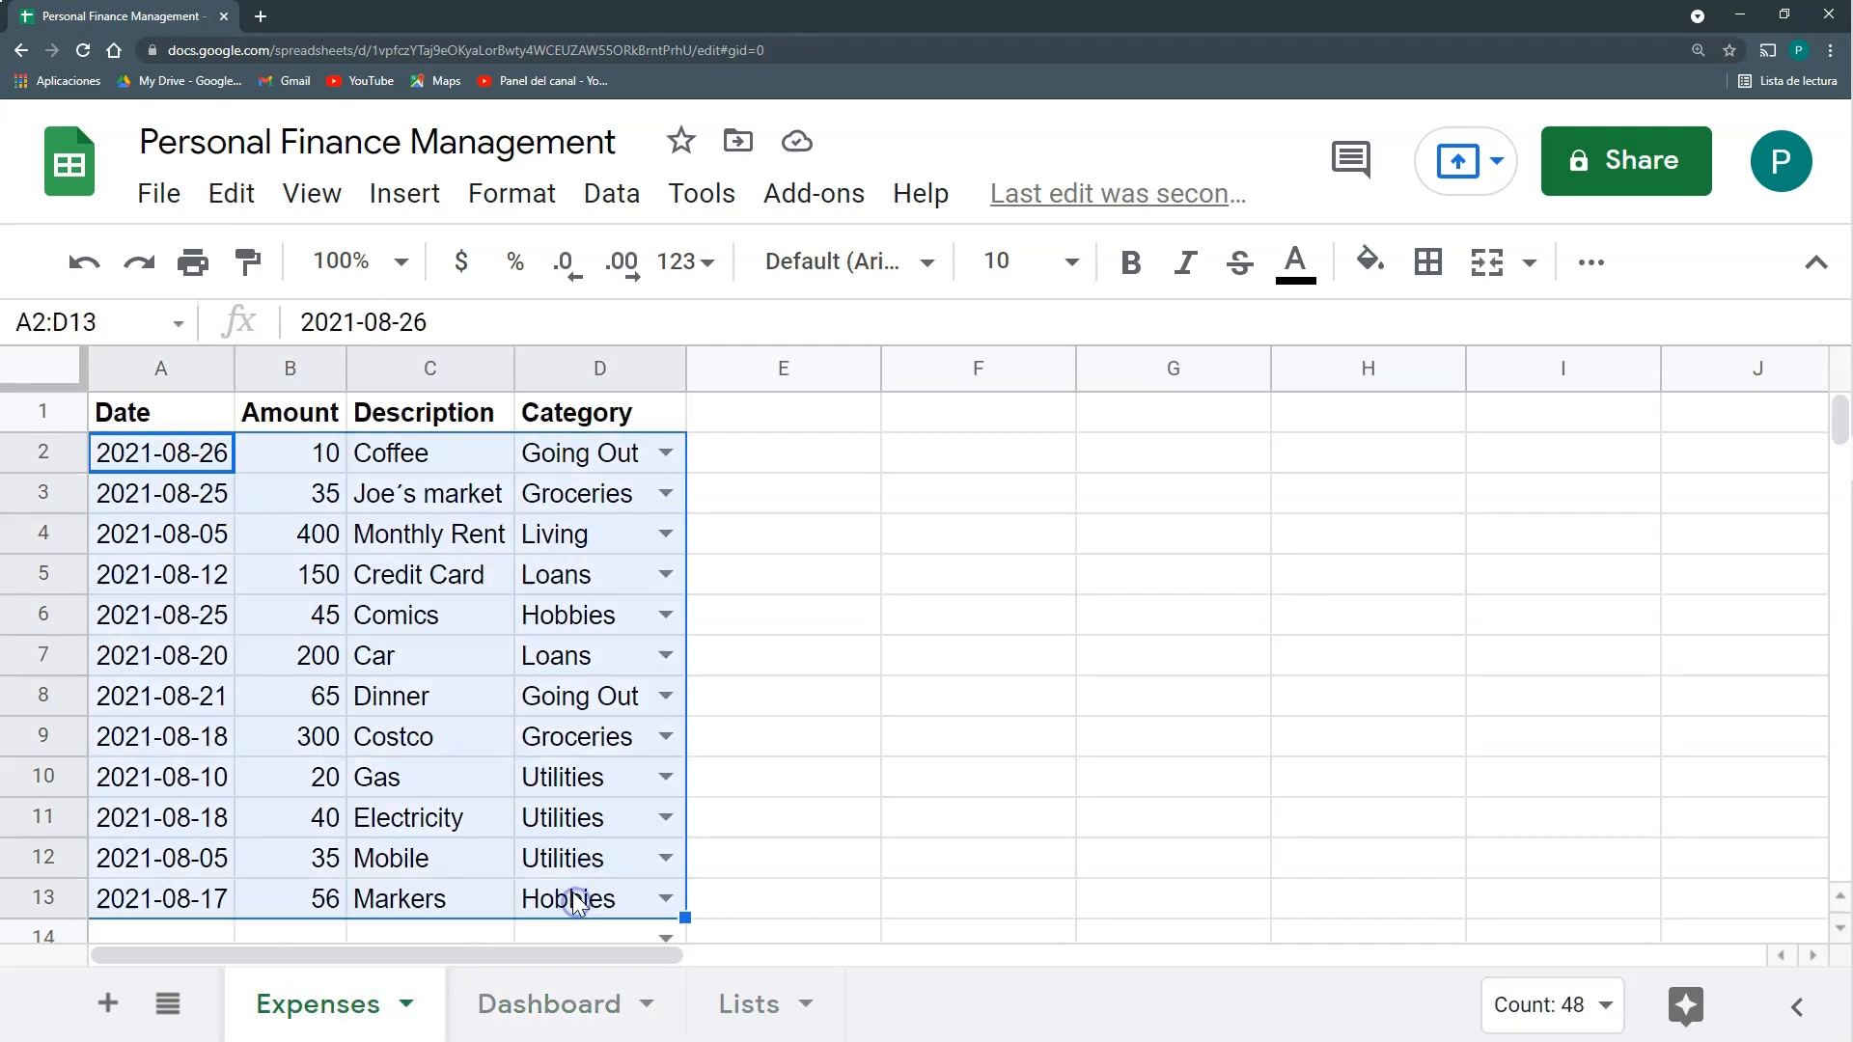
scroll(196, 719, down, 3)
click(166, 670)
key(ctrl+v)
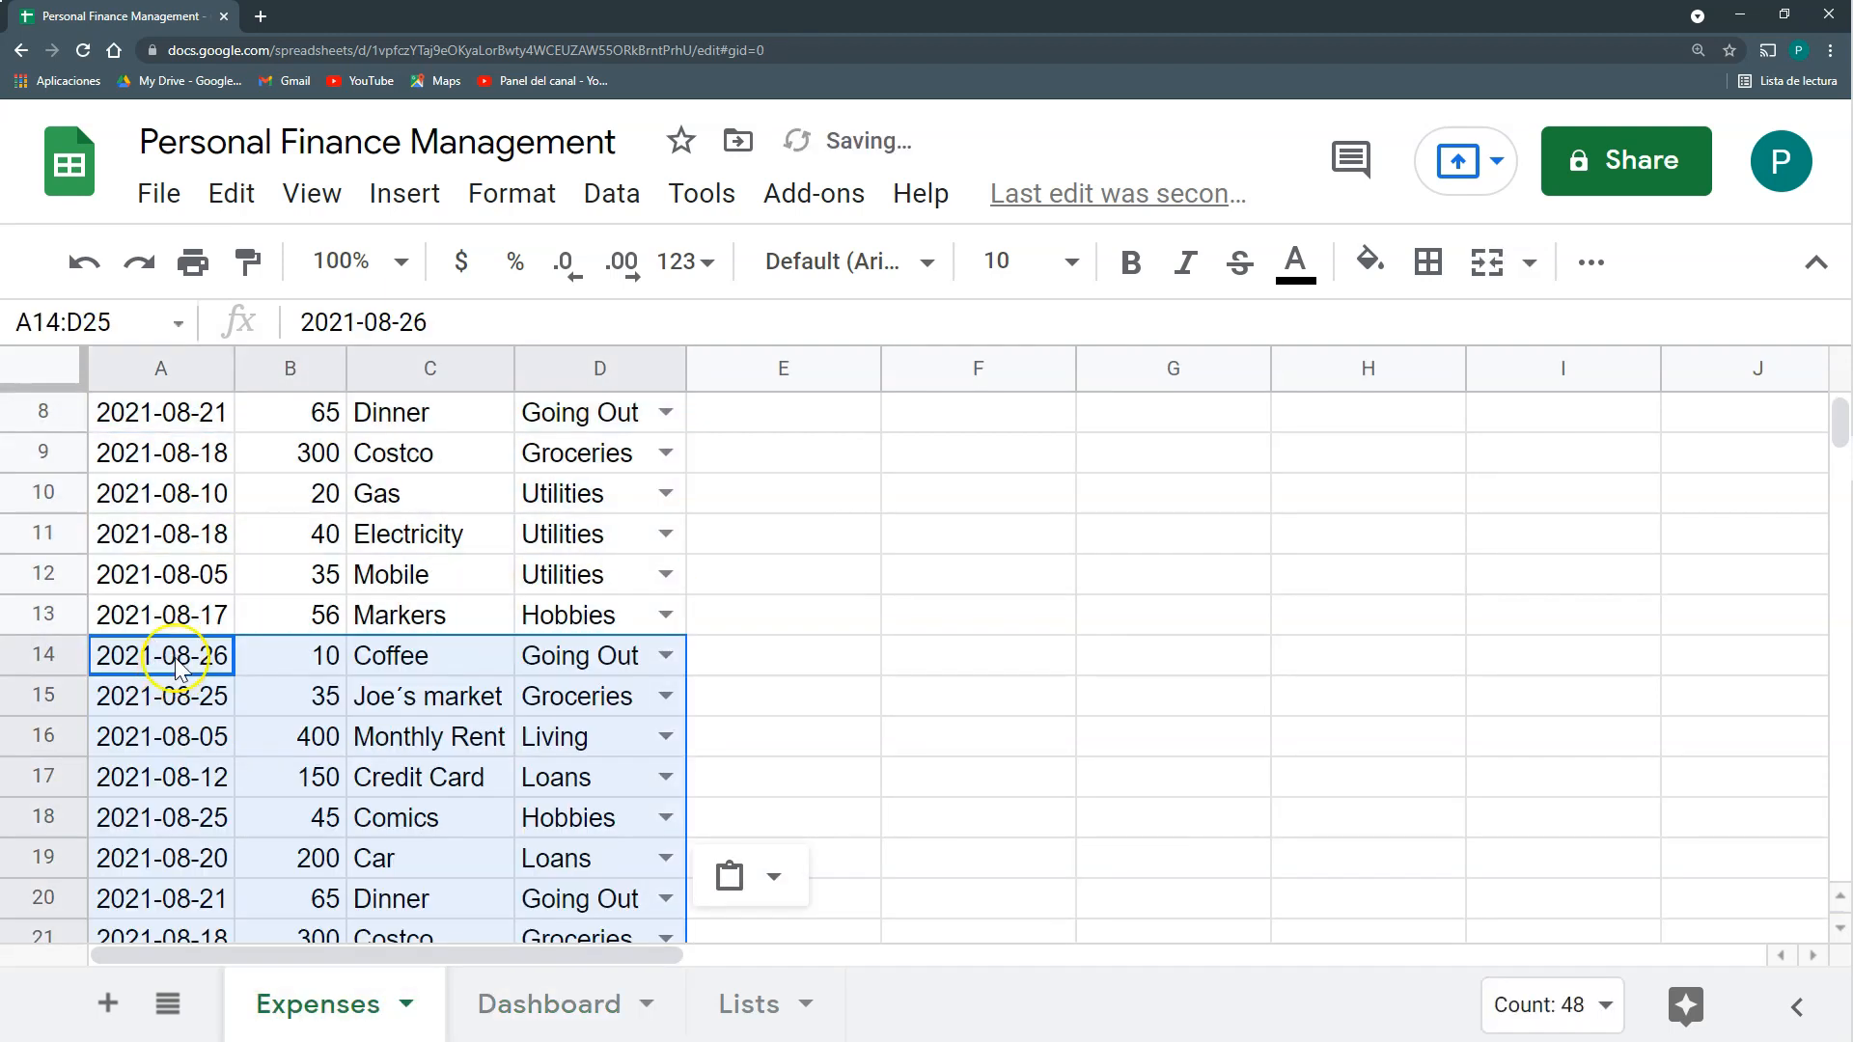
Change the date in cell A14 of the Expenses sheet to 2021-07-07.
click(176, 657)
double_click(175, 657)
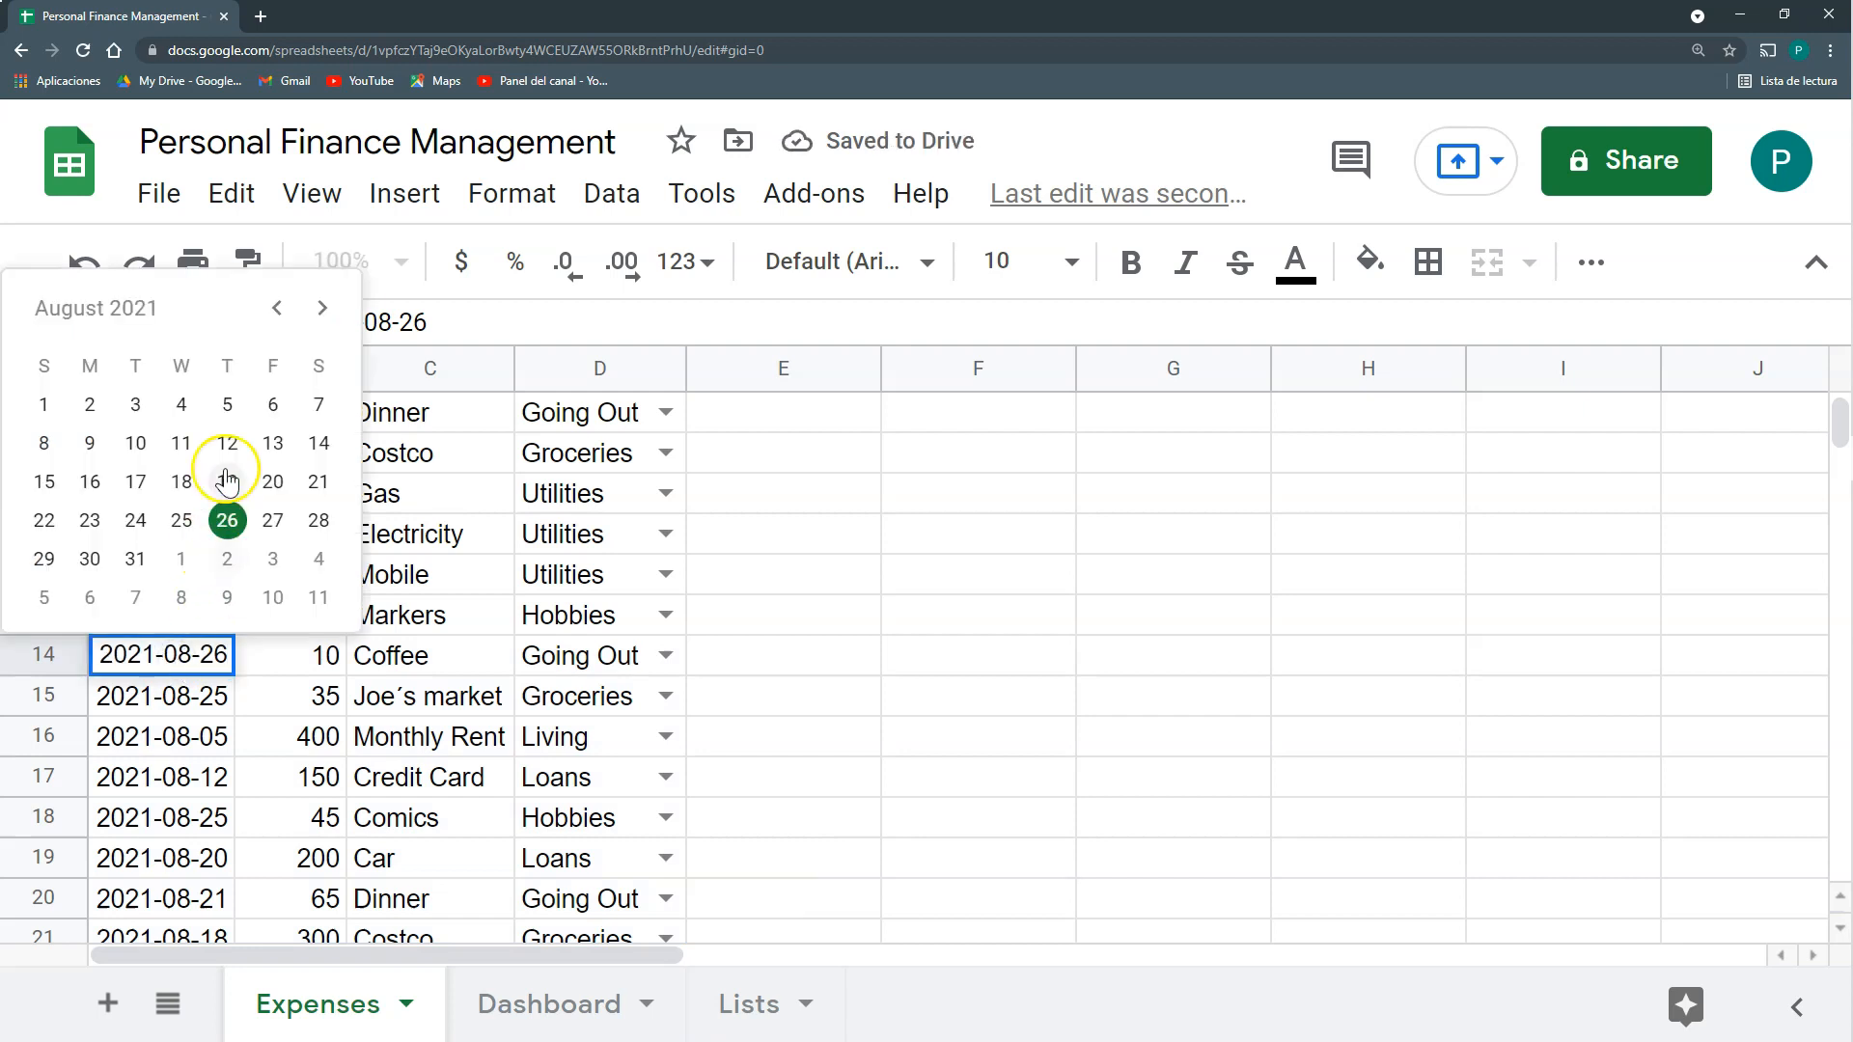
click(277, 308)
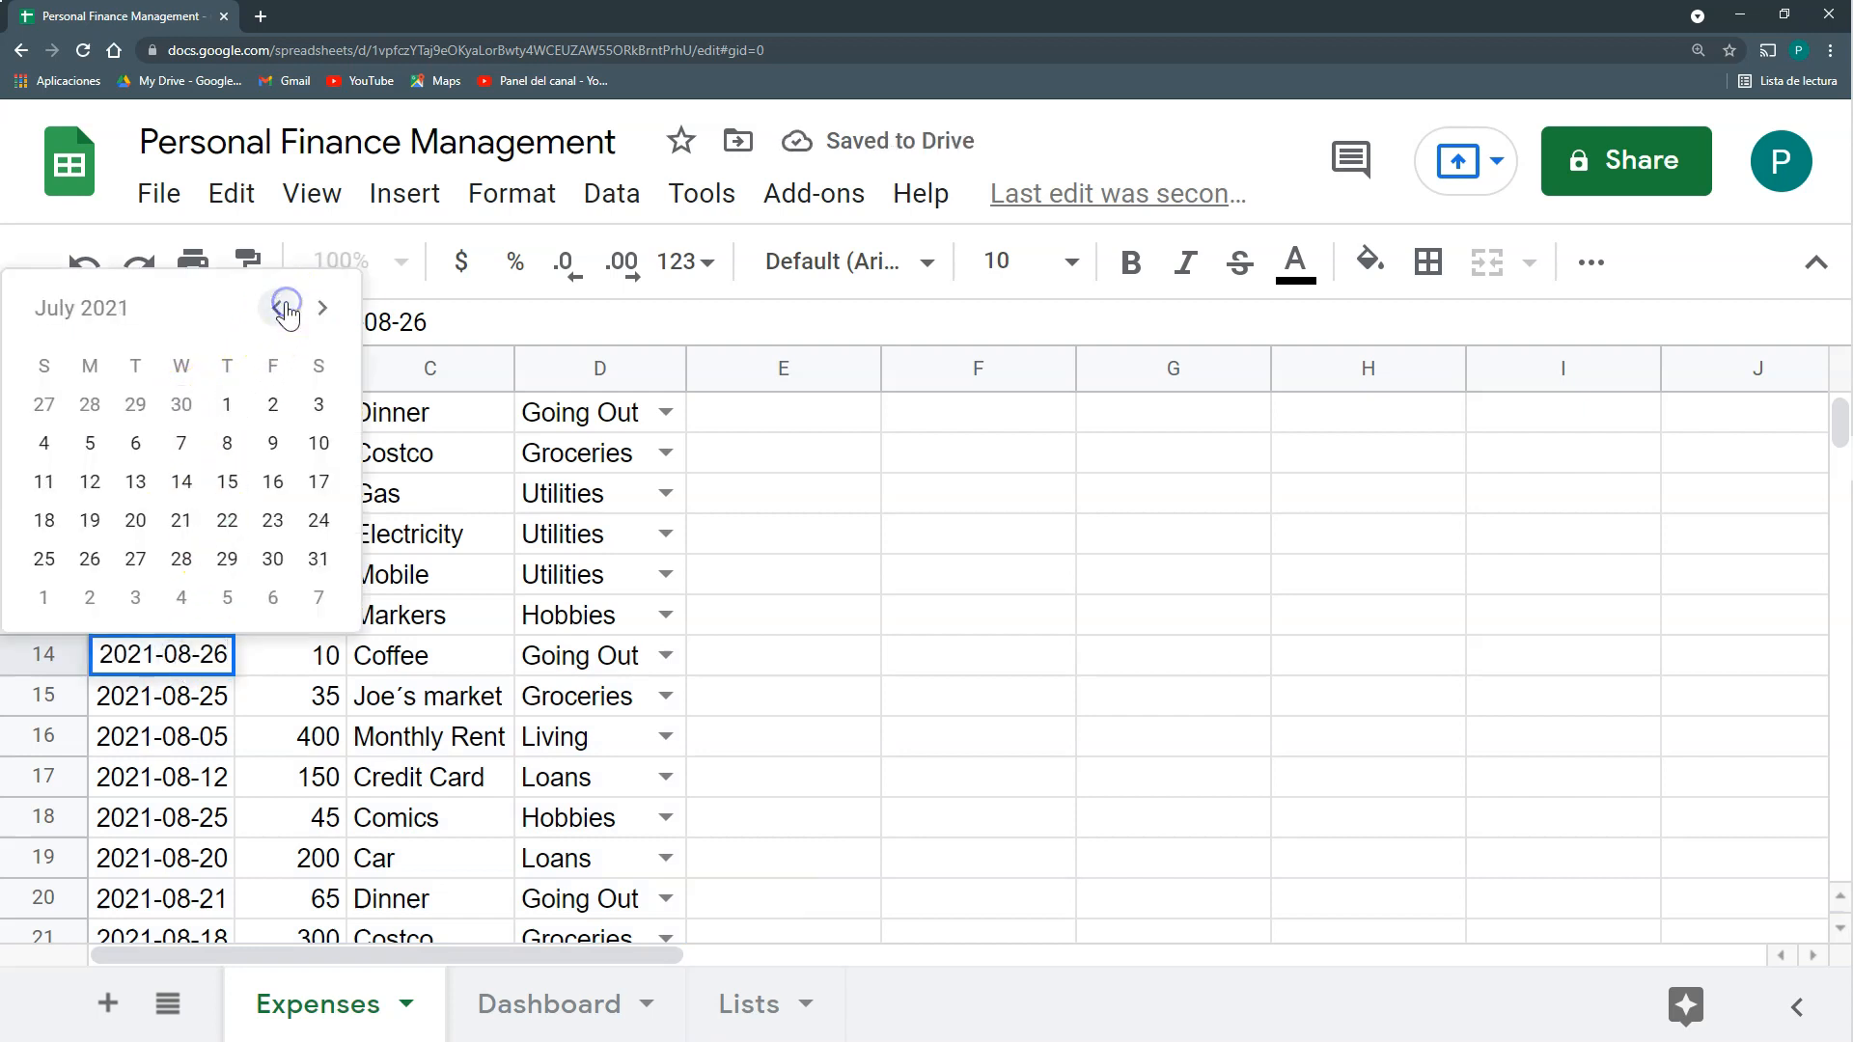
click(181, 443)
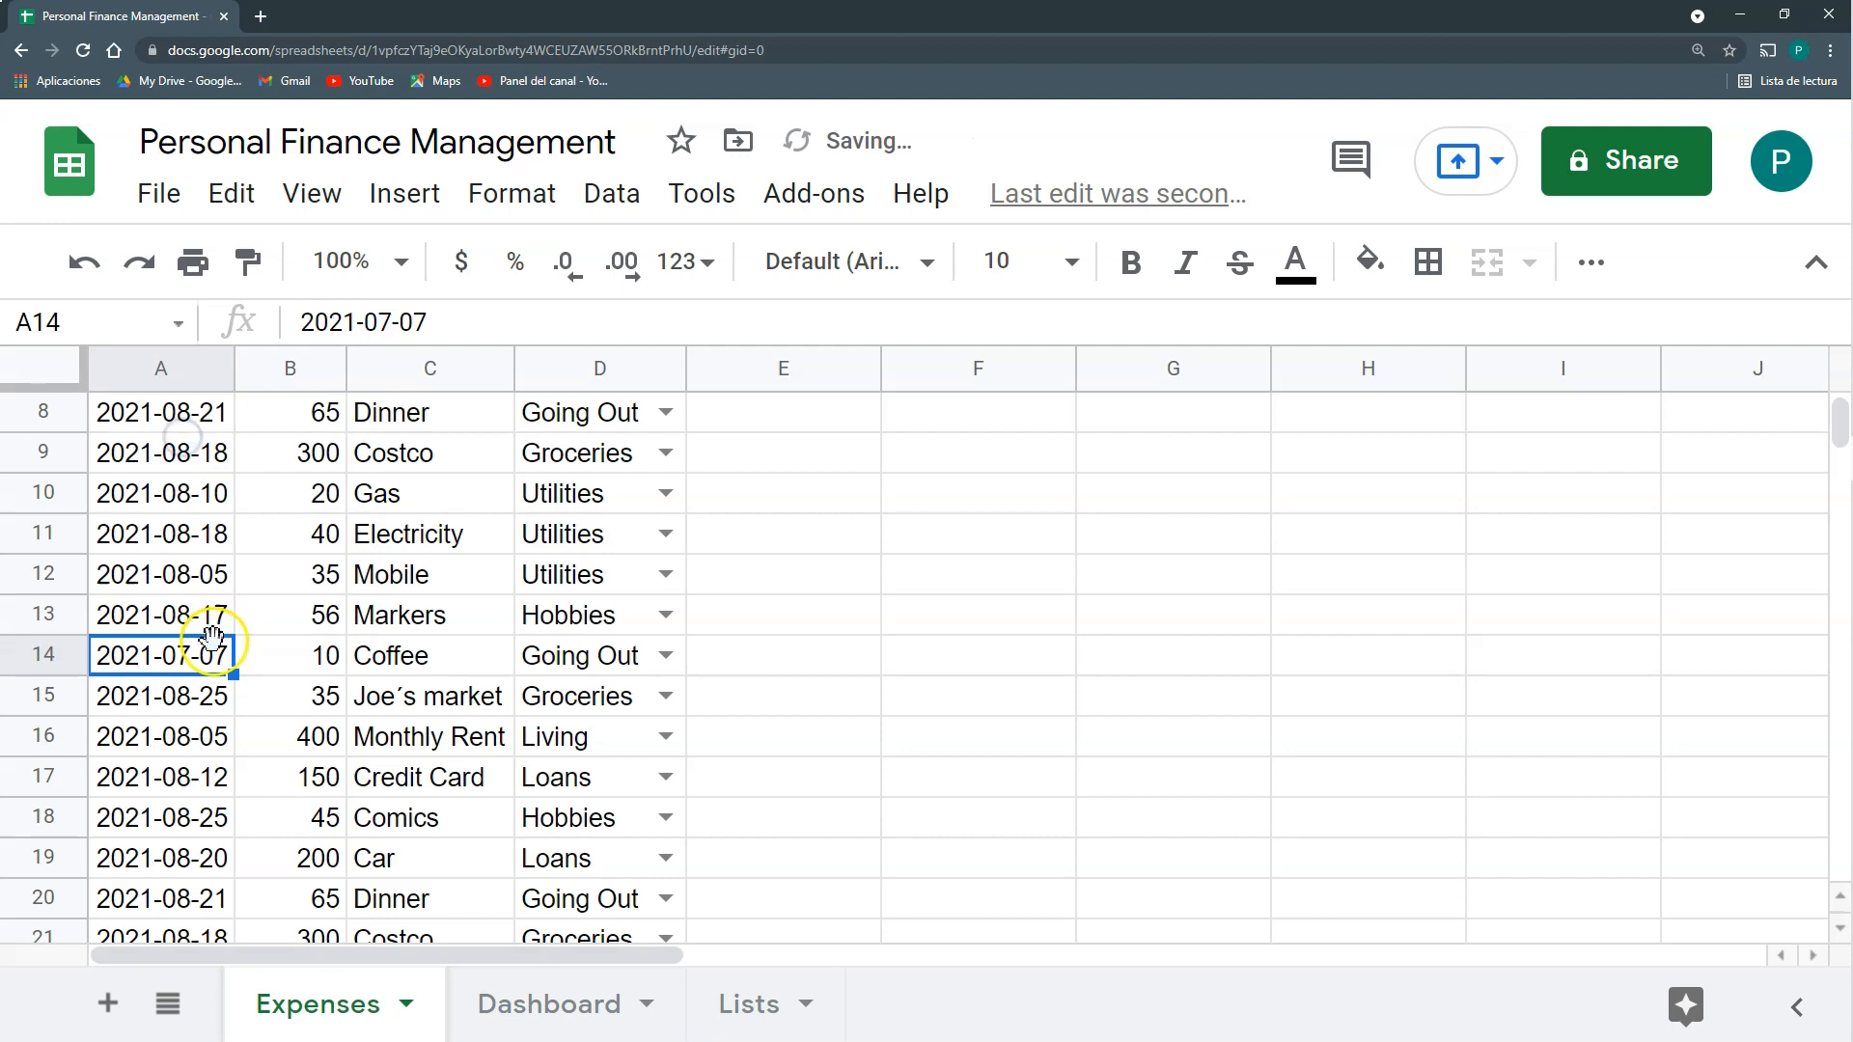
Copy the date from A14 into A15:A25 so all duplicated expenses have the same July date.
key(ctrl+c)
click(182, 700)
scroll(180, 697, down, 5)
shift+click(193, 619)
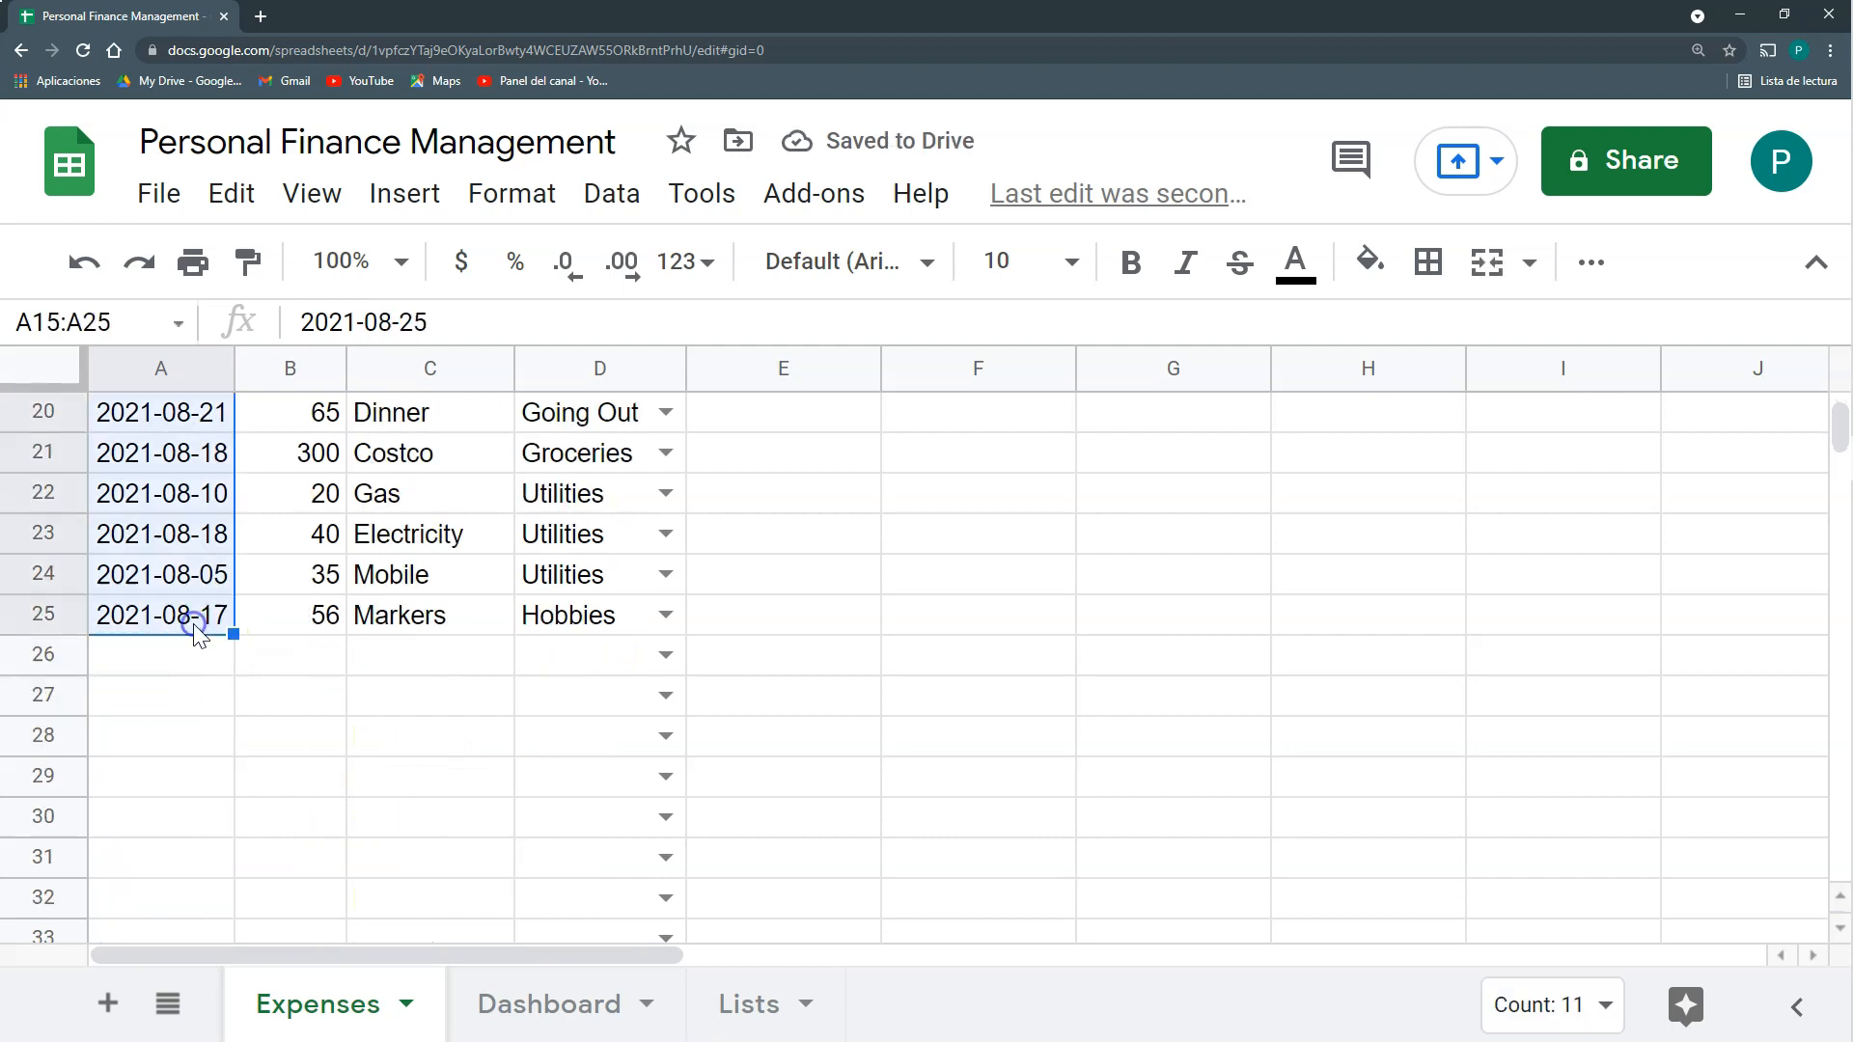
key(ctrl+v)
Check the total and pivot table on the Dashboard sheet, and delete the pivot table that starts at A4.
click(526, 1004)
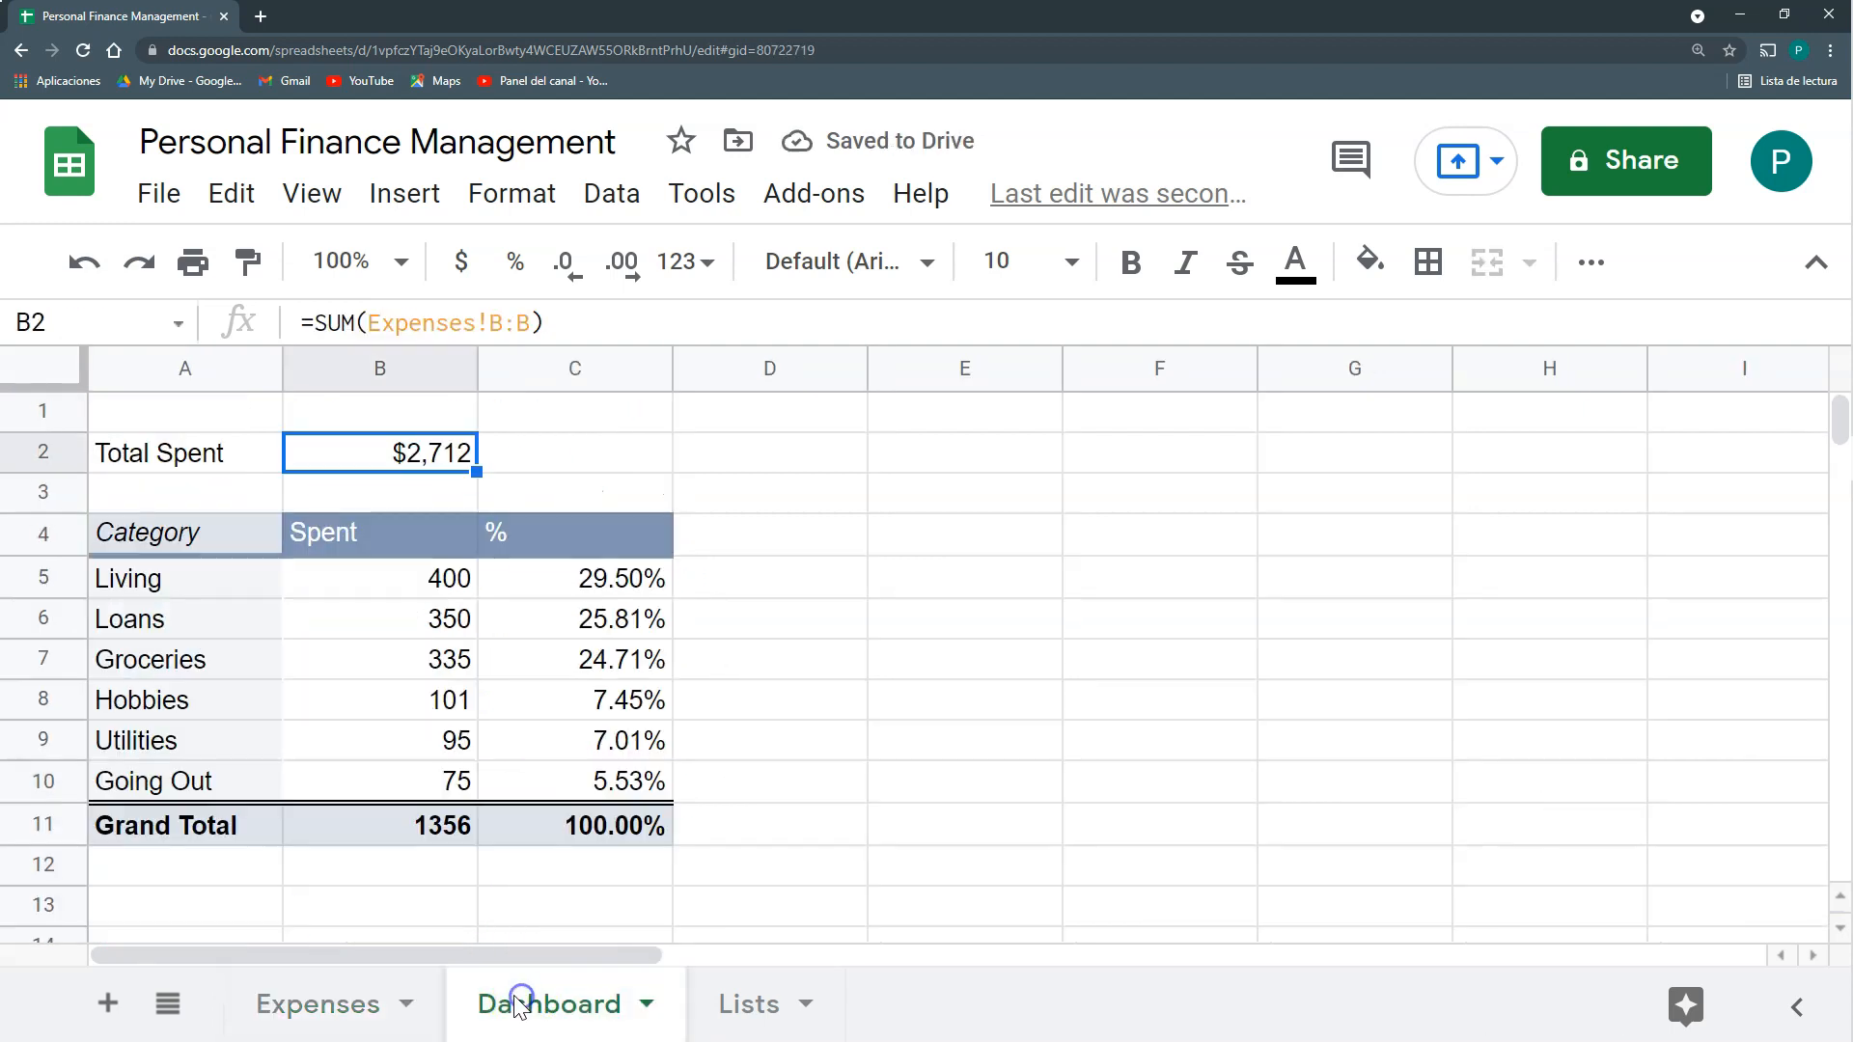
double_click(230, 452)
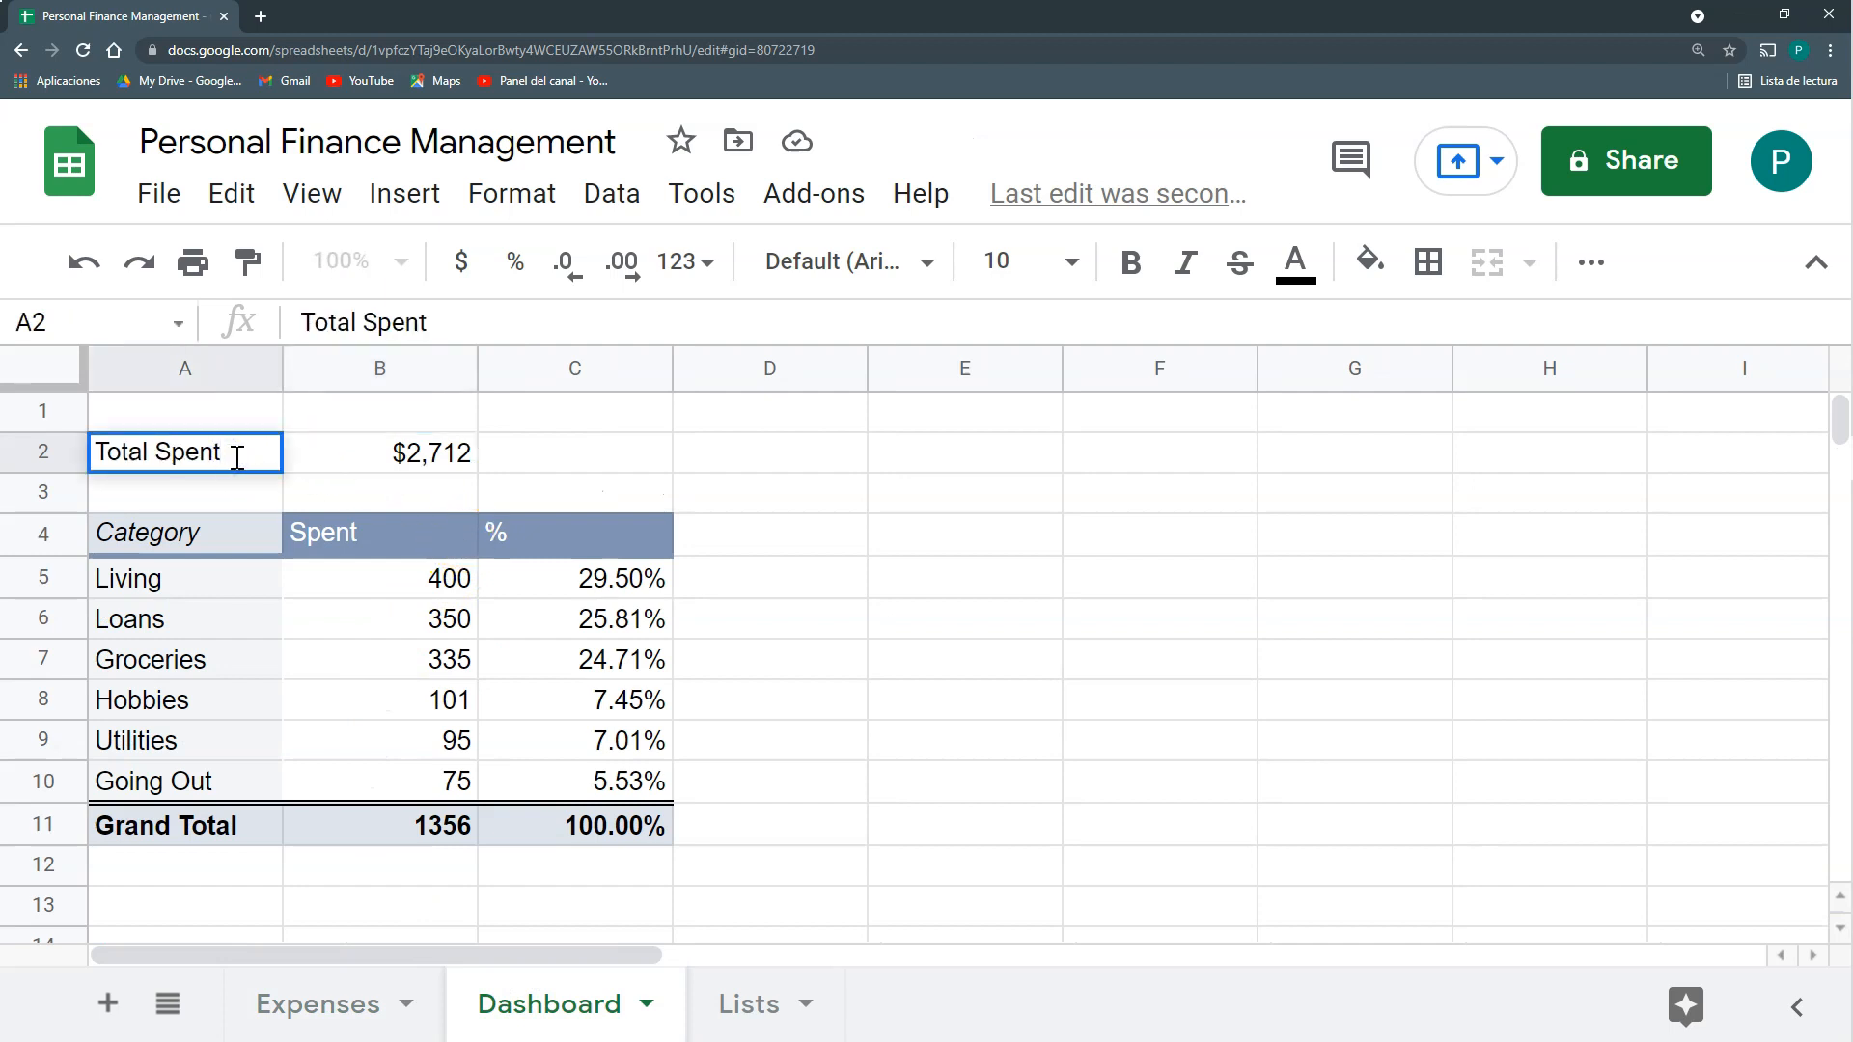
click(320, 496)
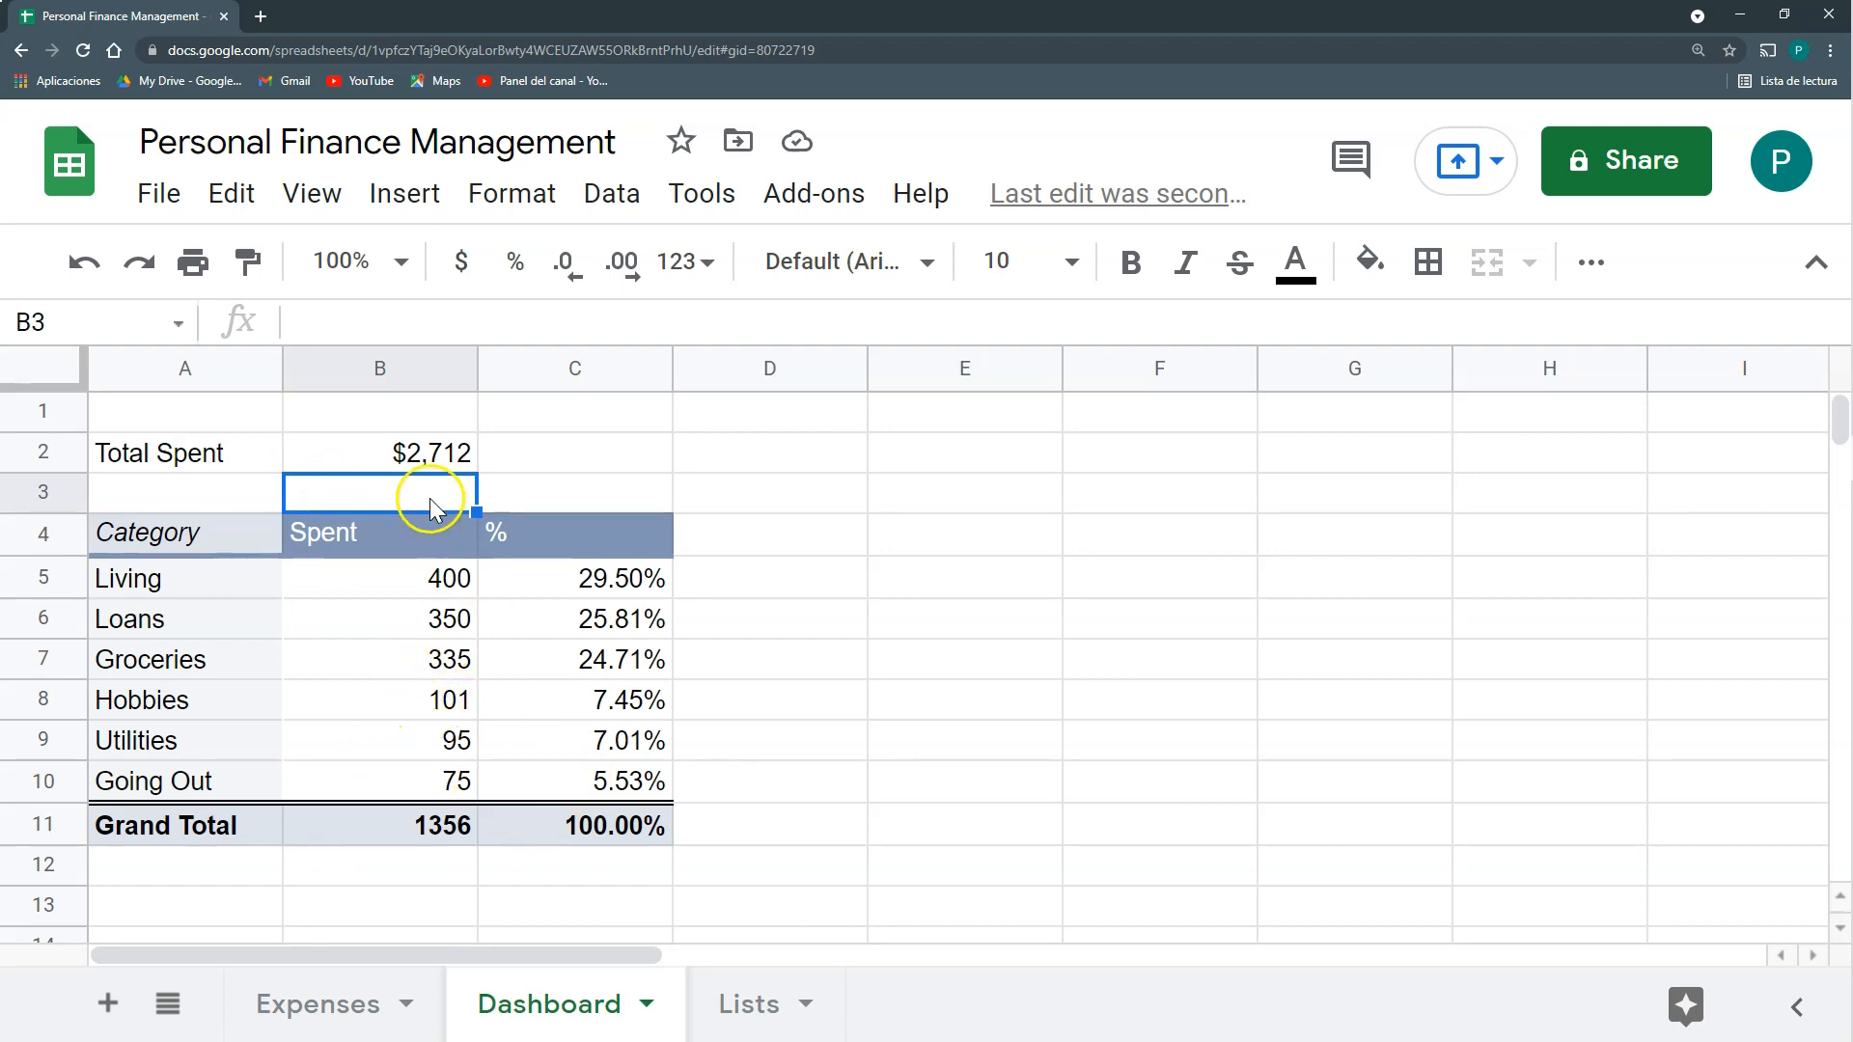
click(434, 454)
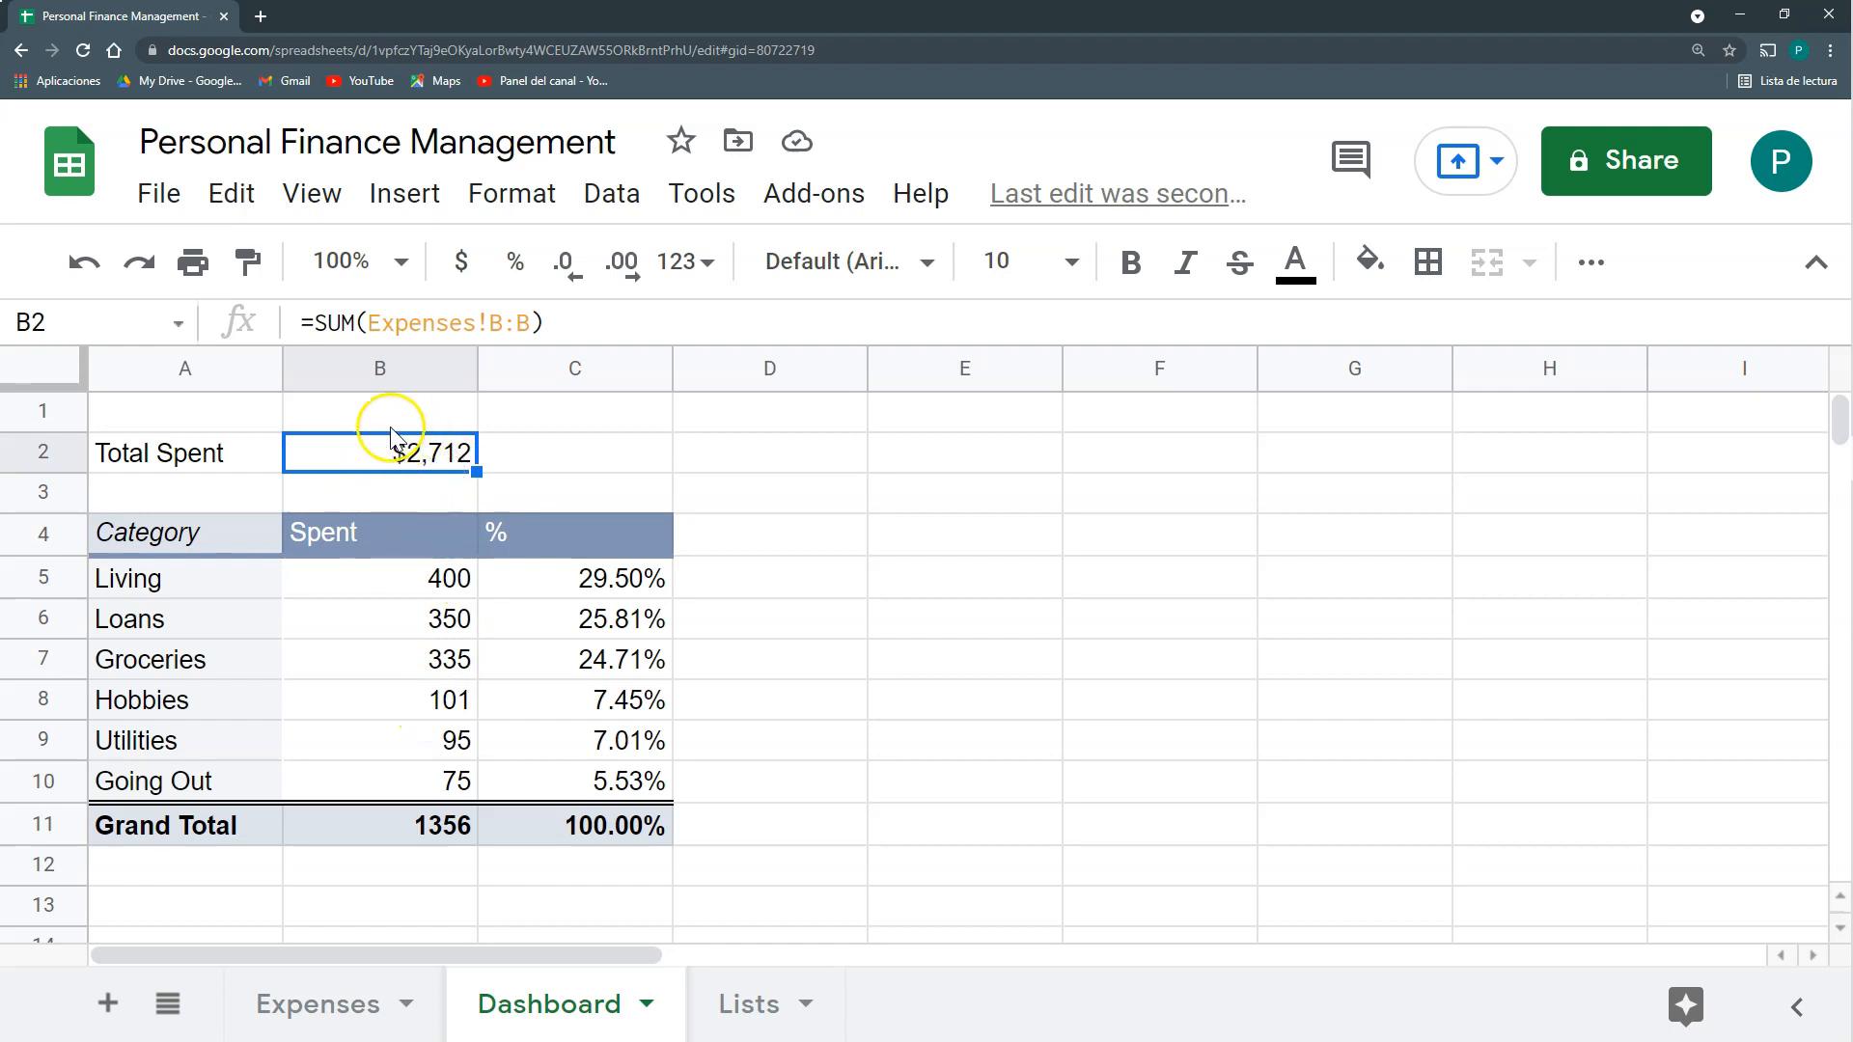
click(421, 628)
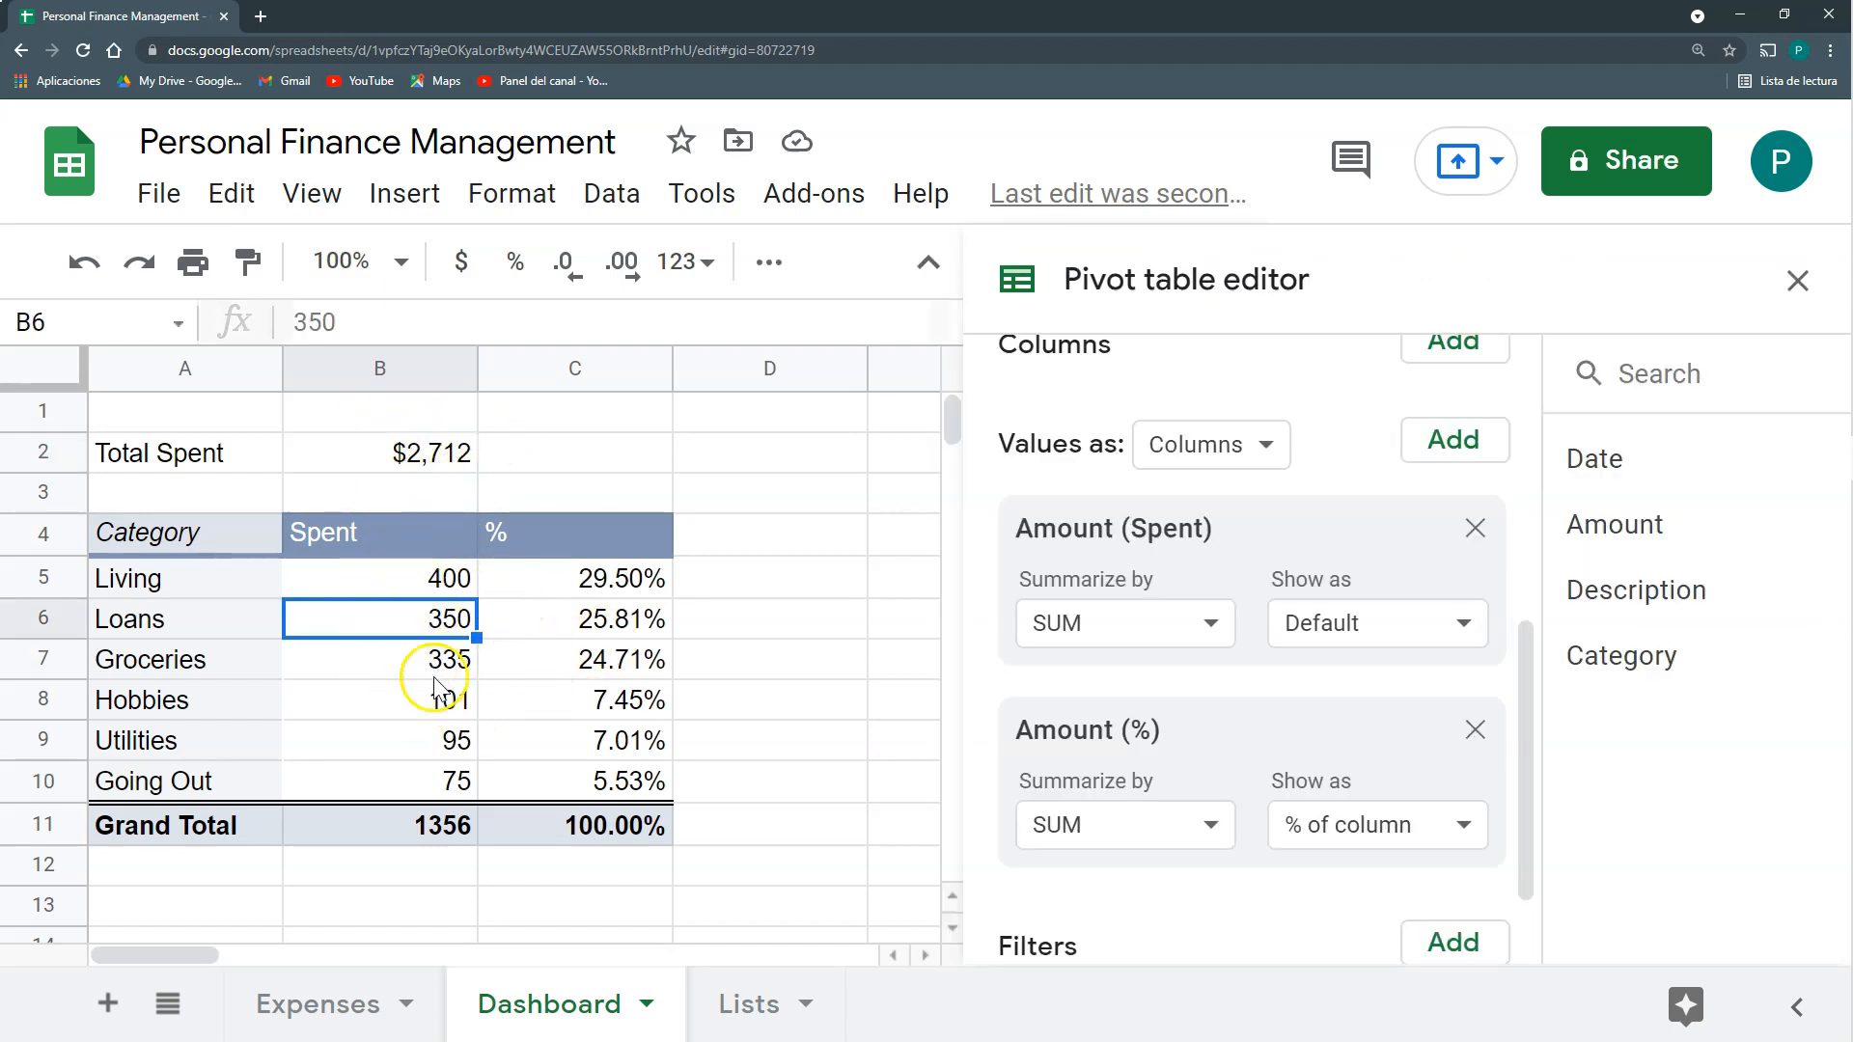
scroll(1149, 476, up, 5)
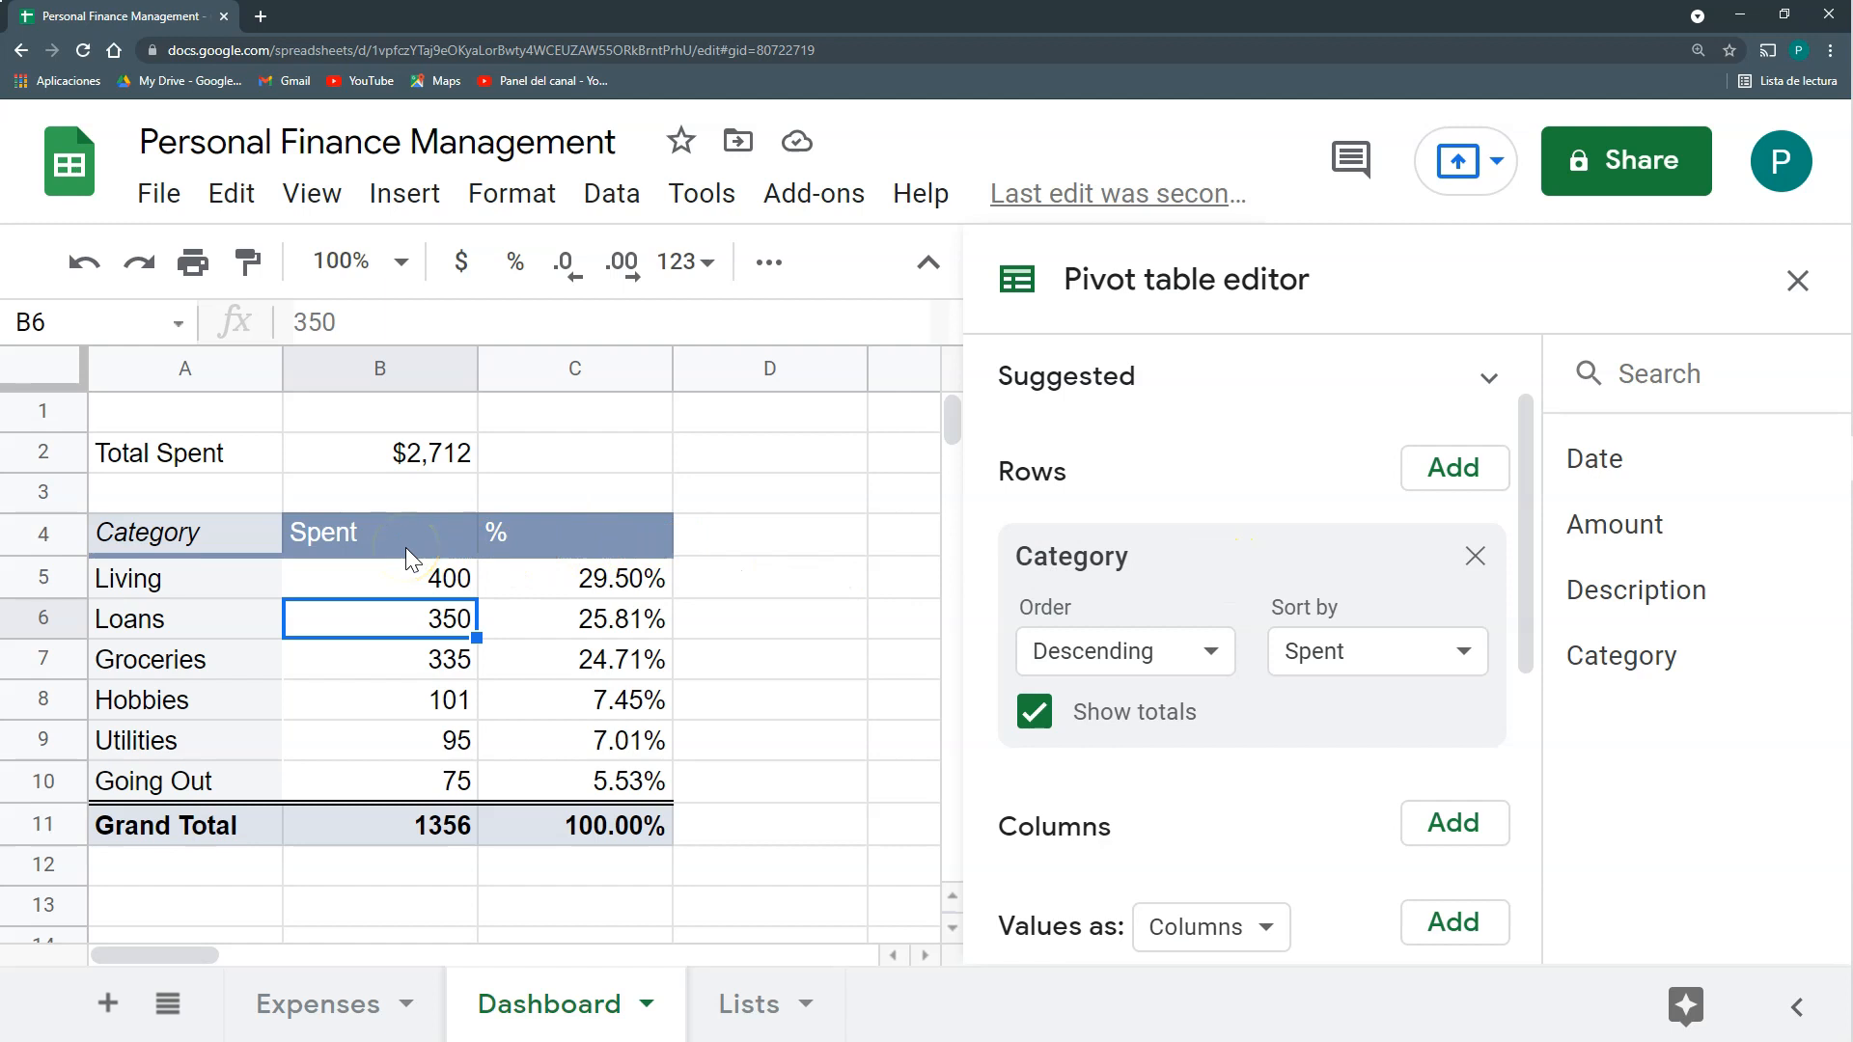
click(207, 537)
key(Delete)
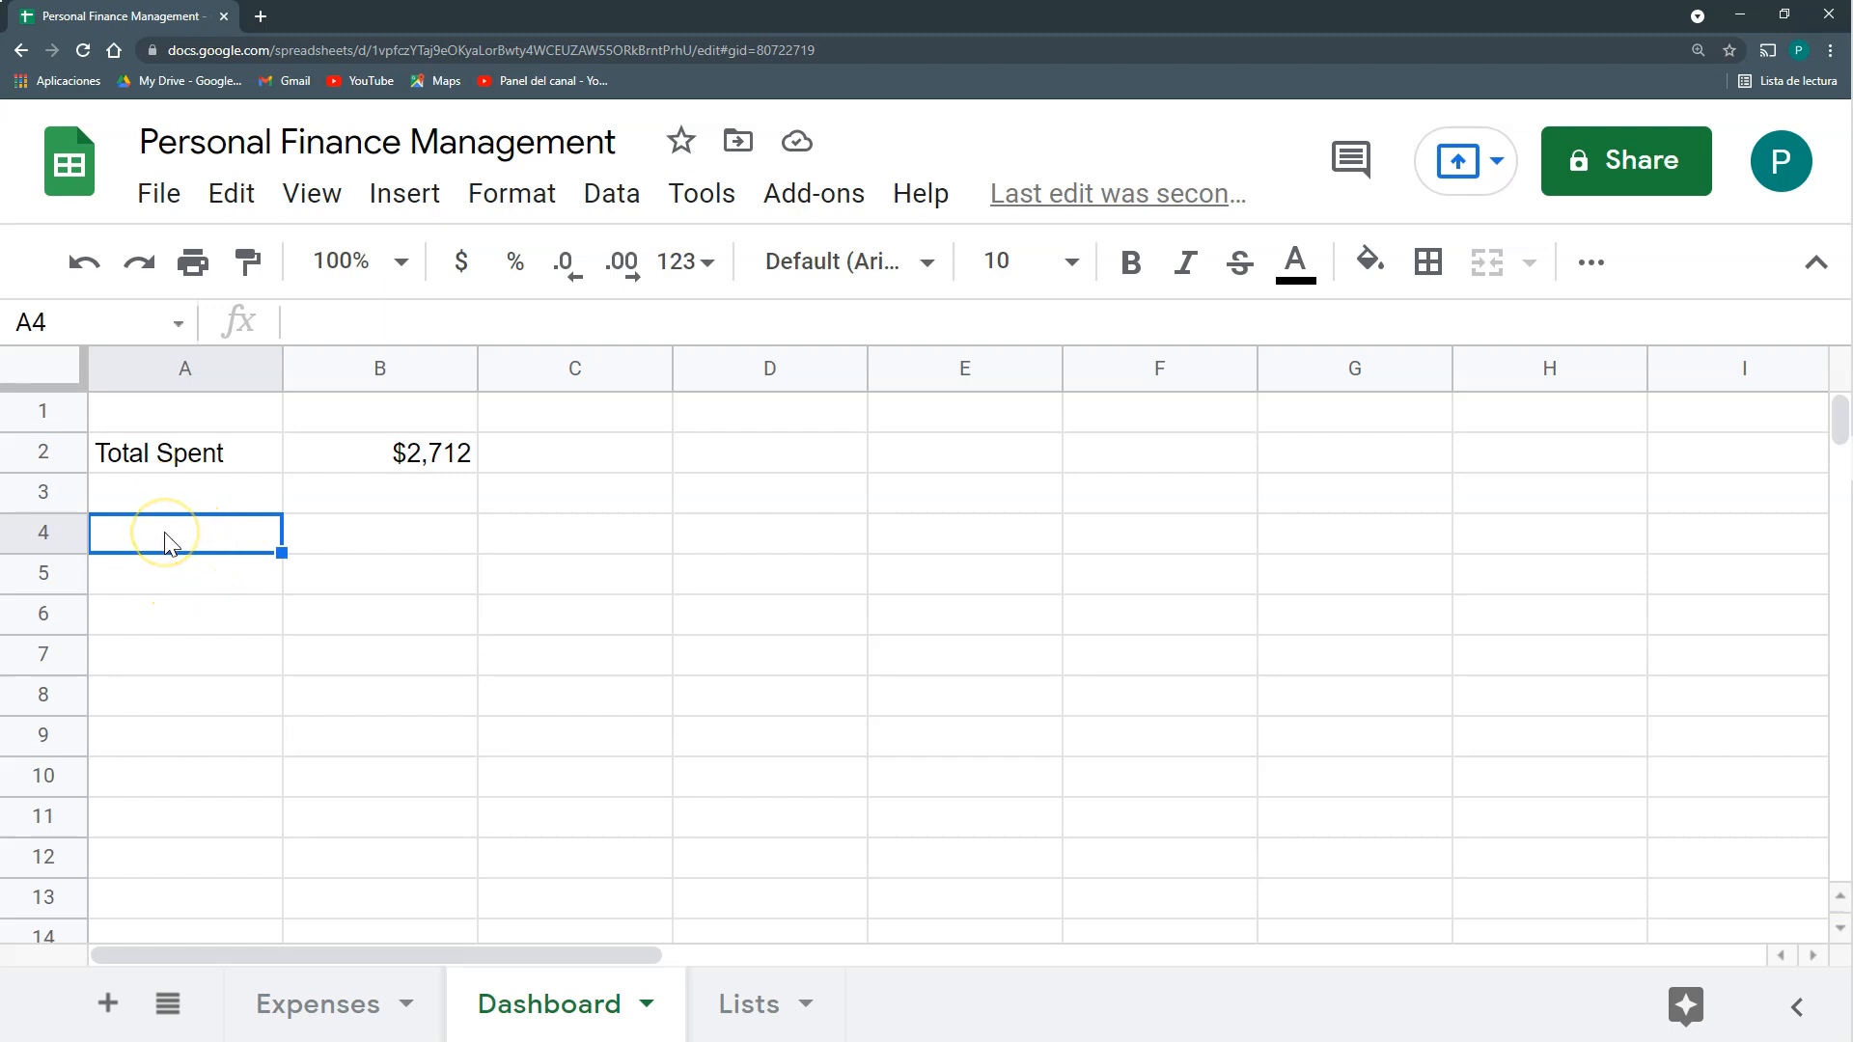
Add the label "Month" in cell A1 of the Dashboard, above Total Spent.
click(331, 492)
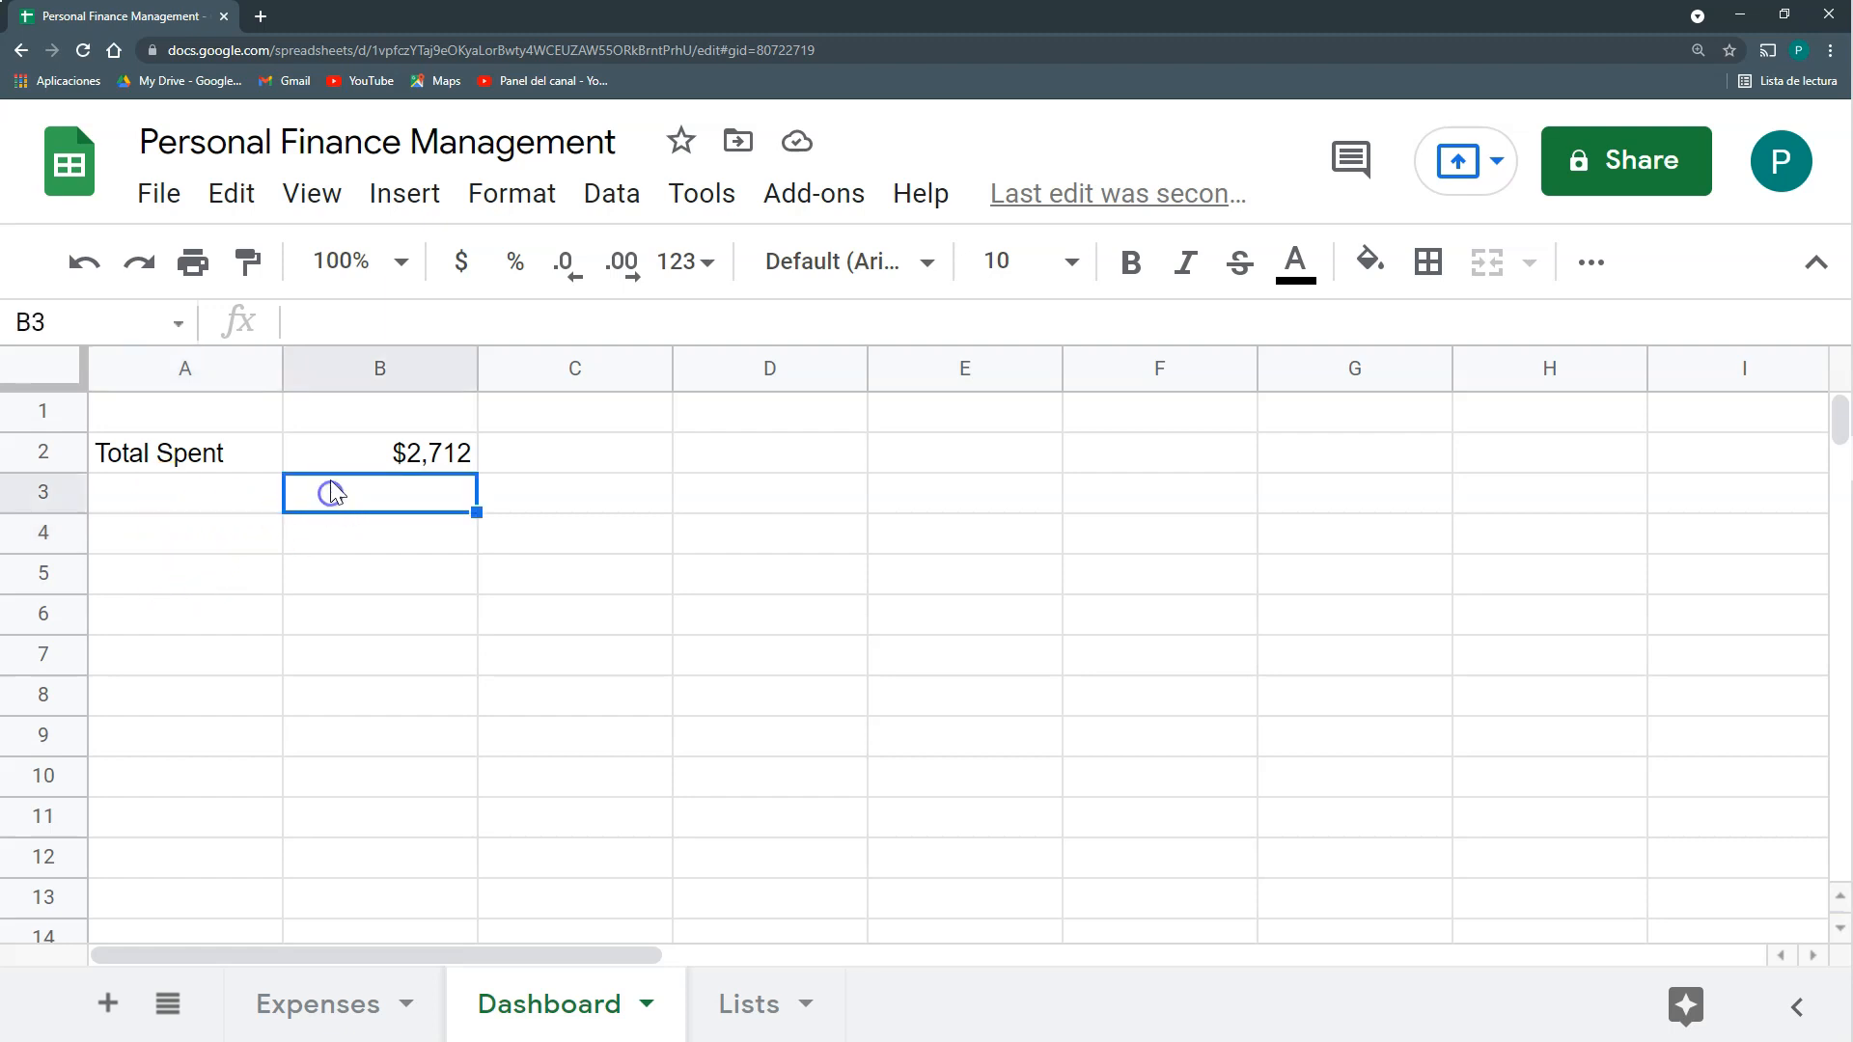
click(238, 454)
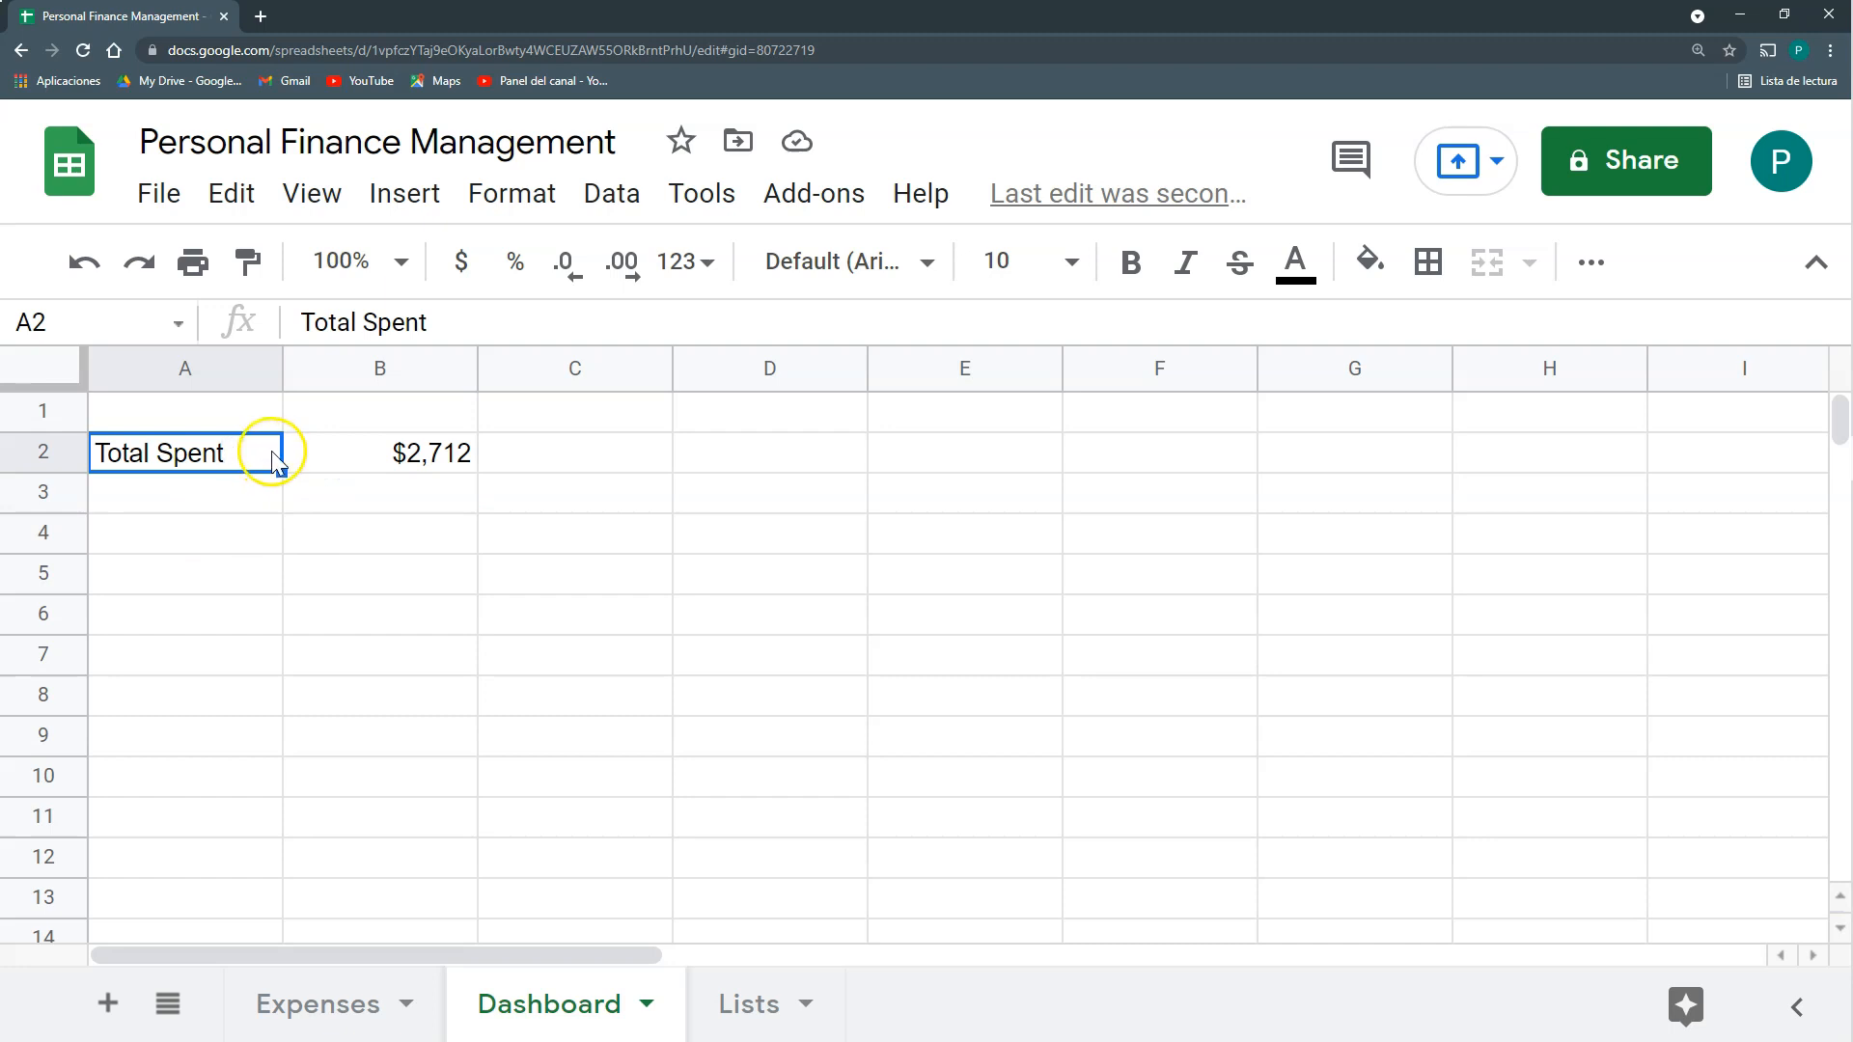
click(372, 462)
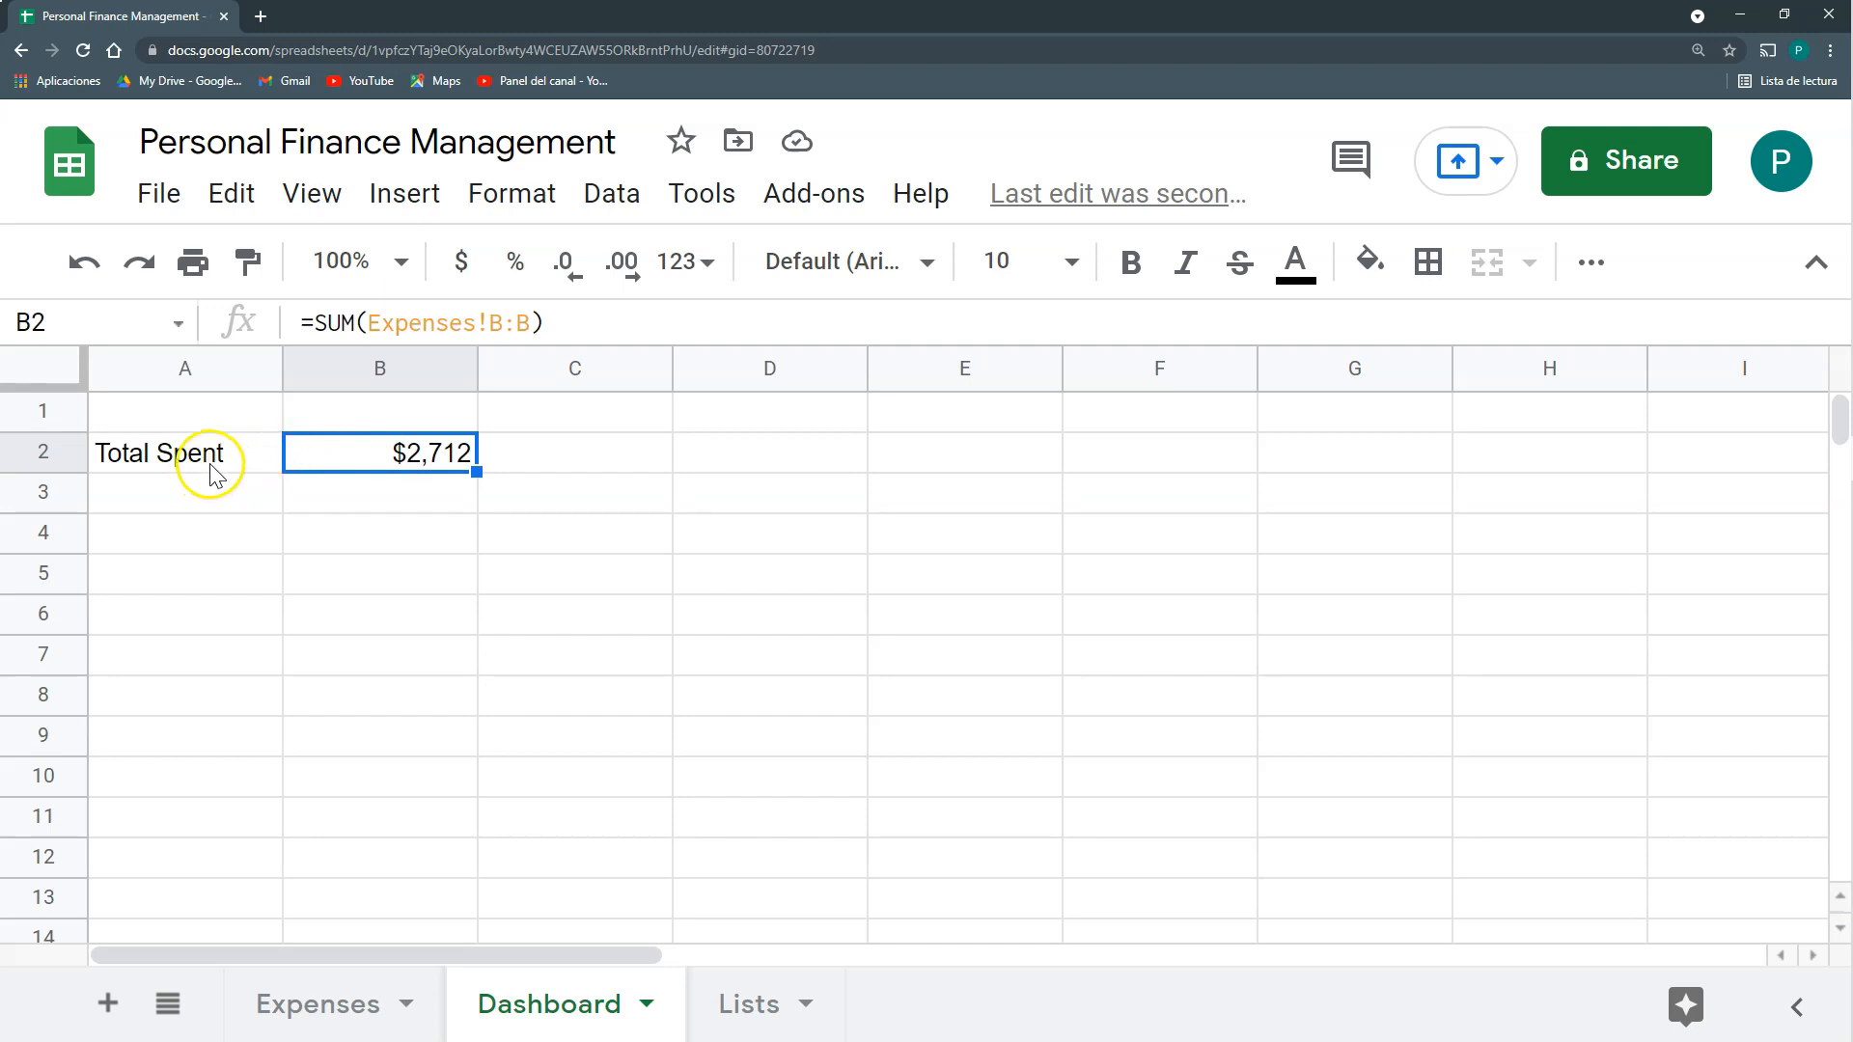
click(254, 425)
text(Month)
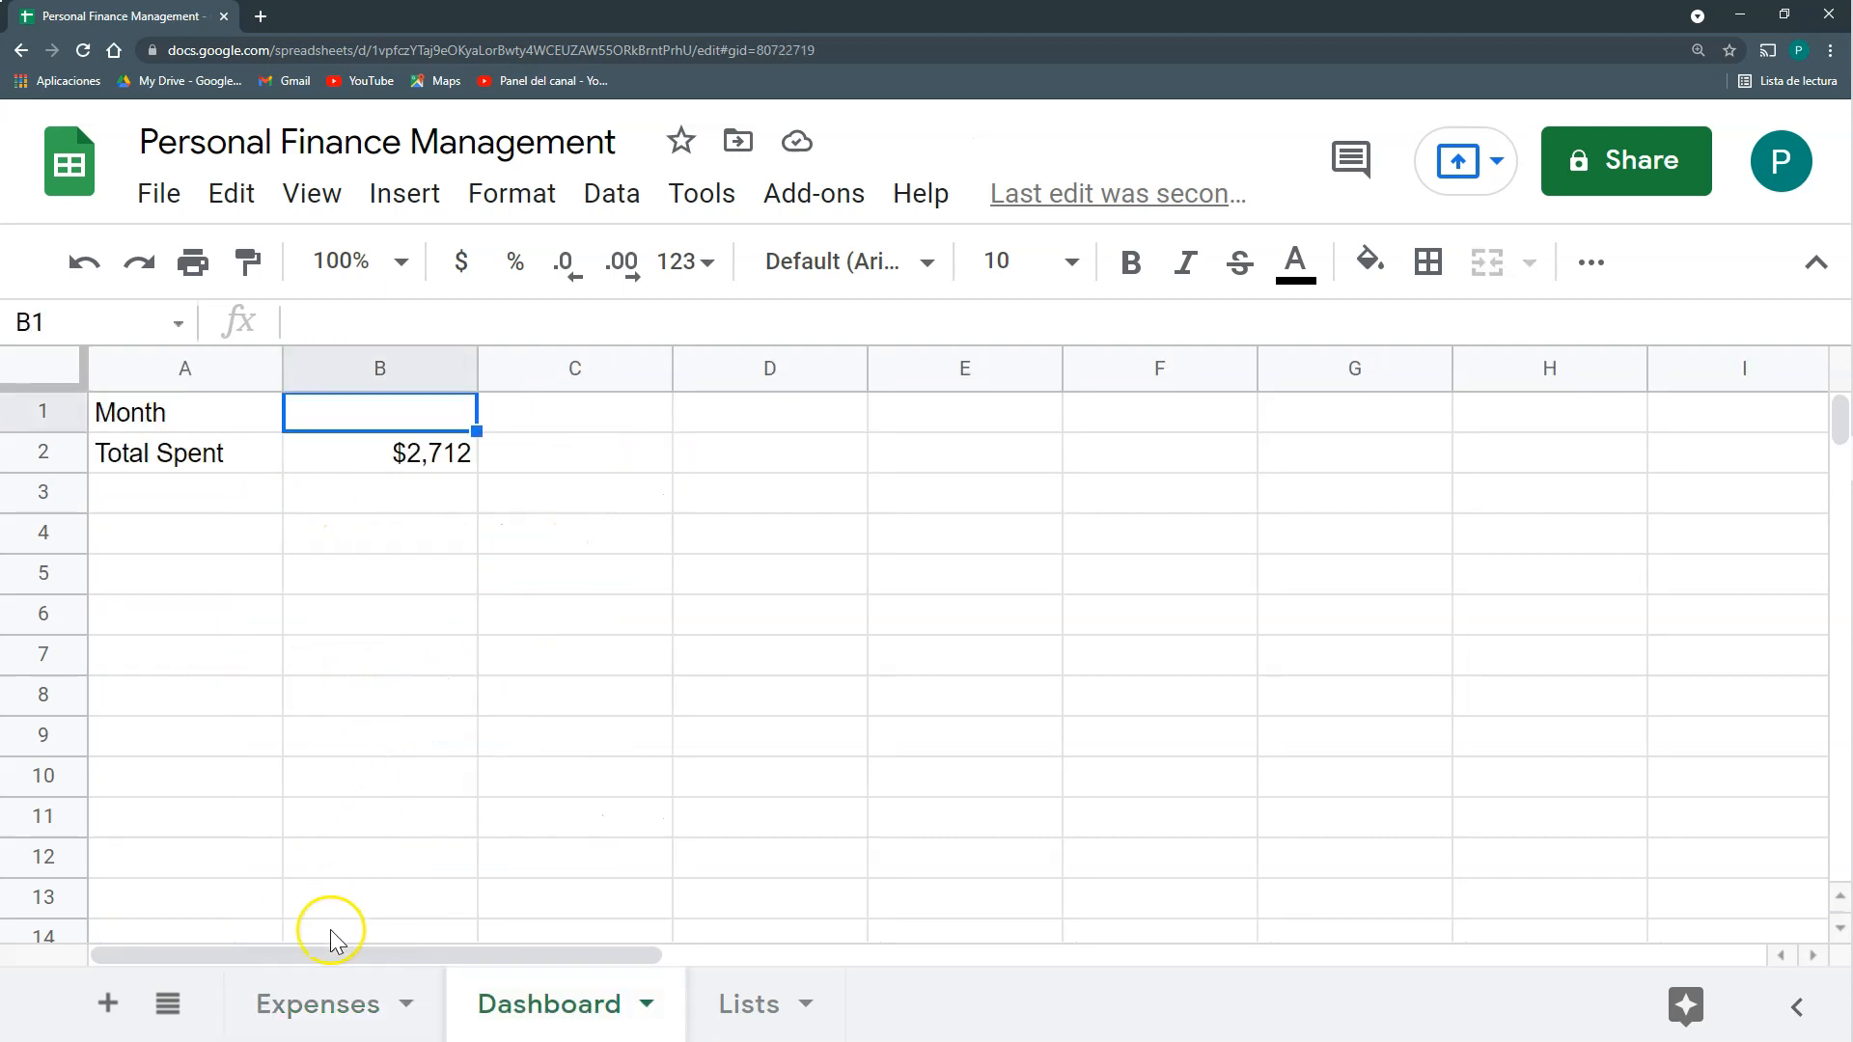
Add the column headers "Month" in E1 and "Year" in F1 on the Expenses sheet.
click(363, 1011)
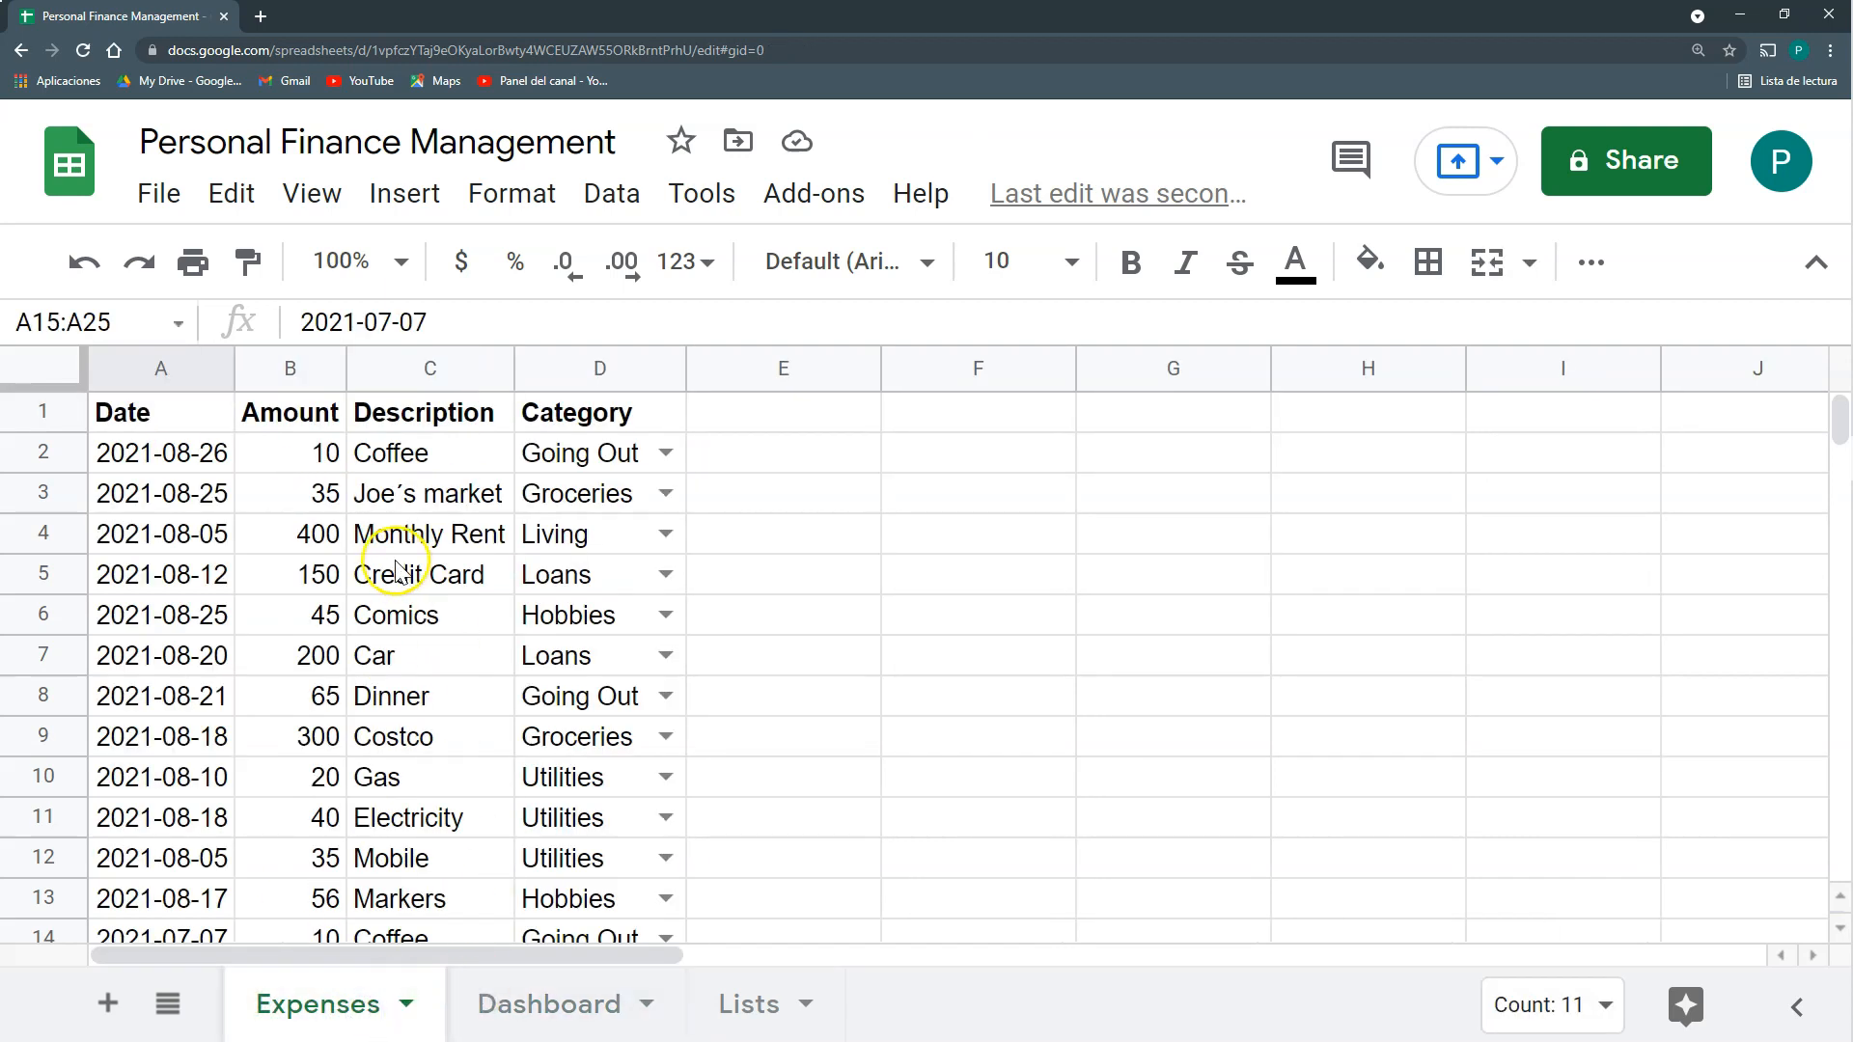
click(533, 1006)
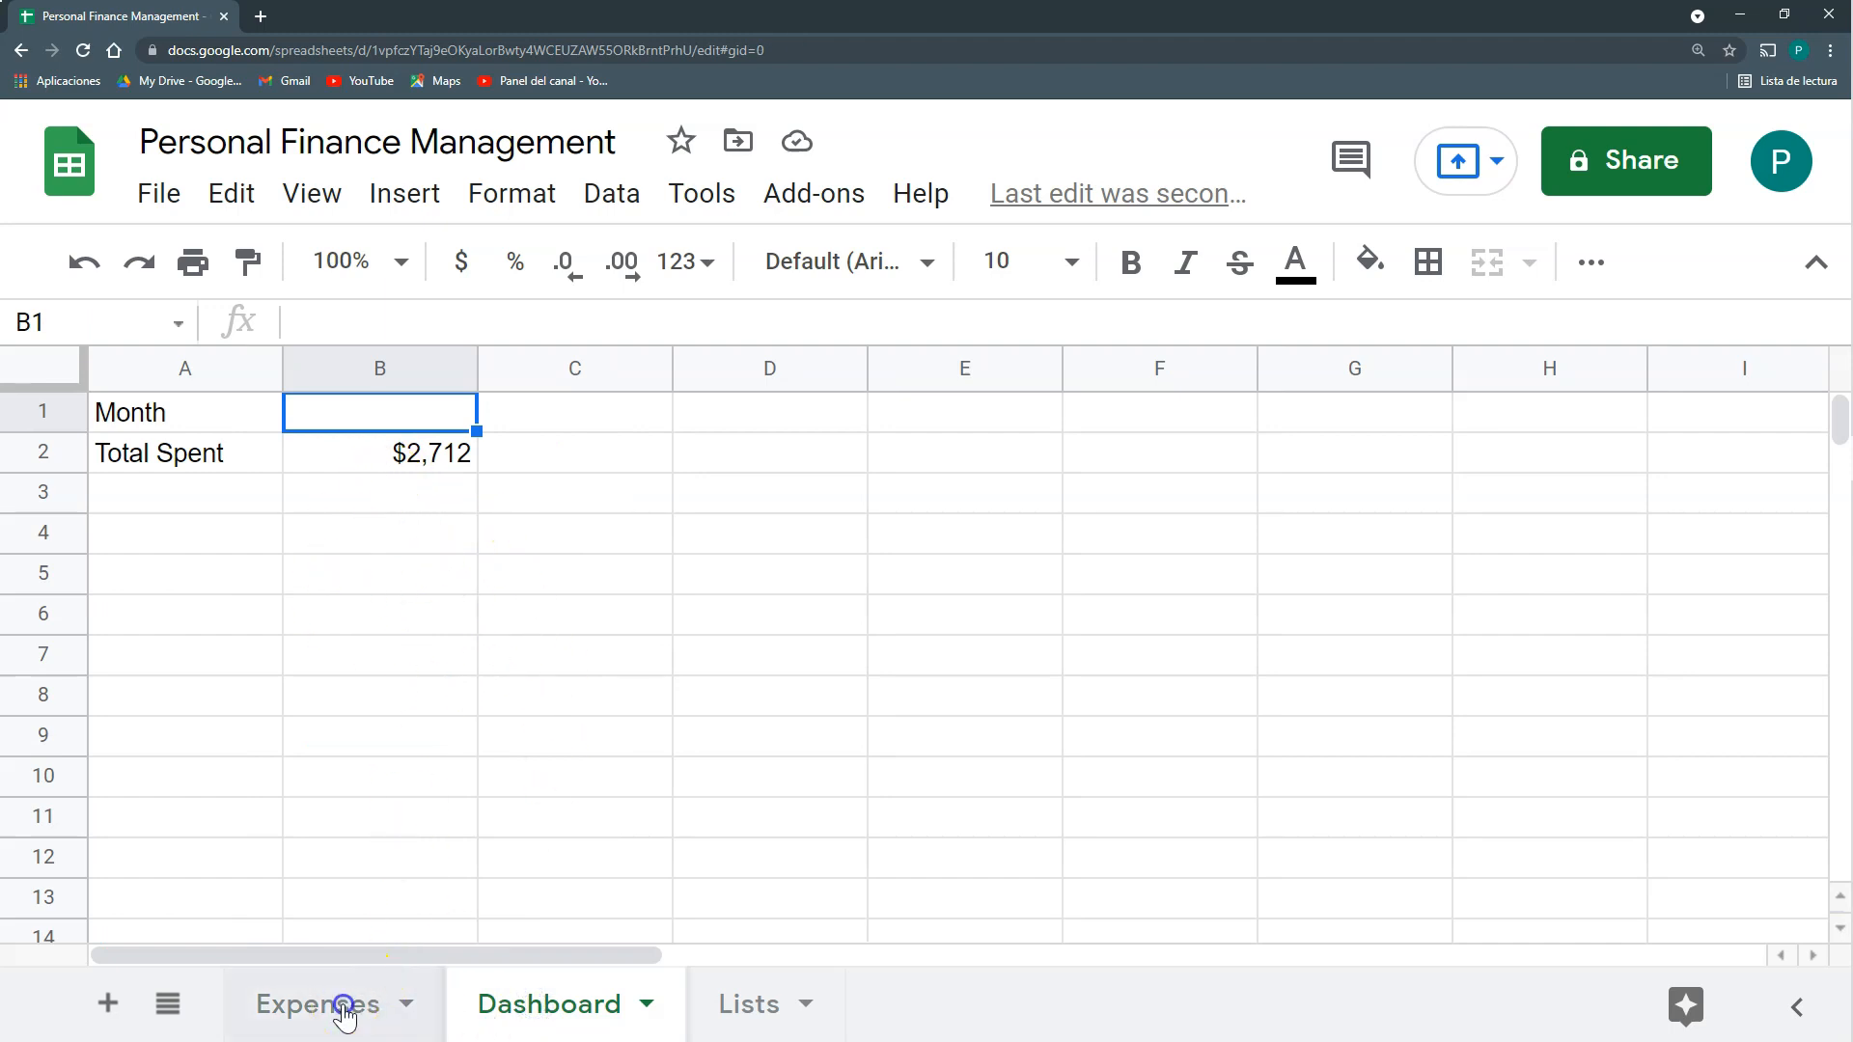
click(345, 1014)
drag(169, 451, 199, 854)
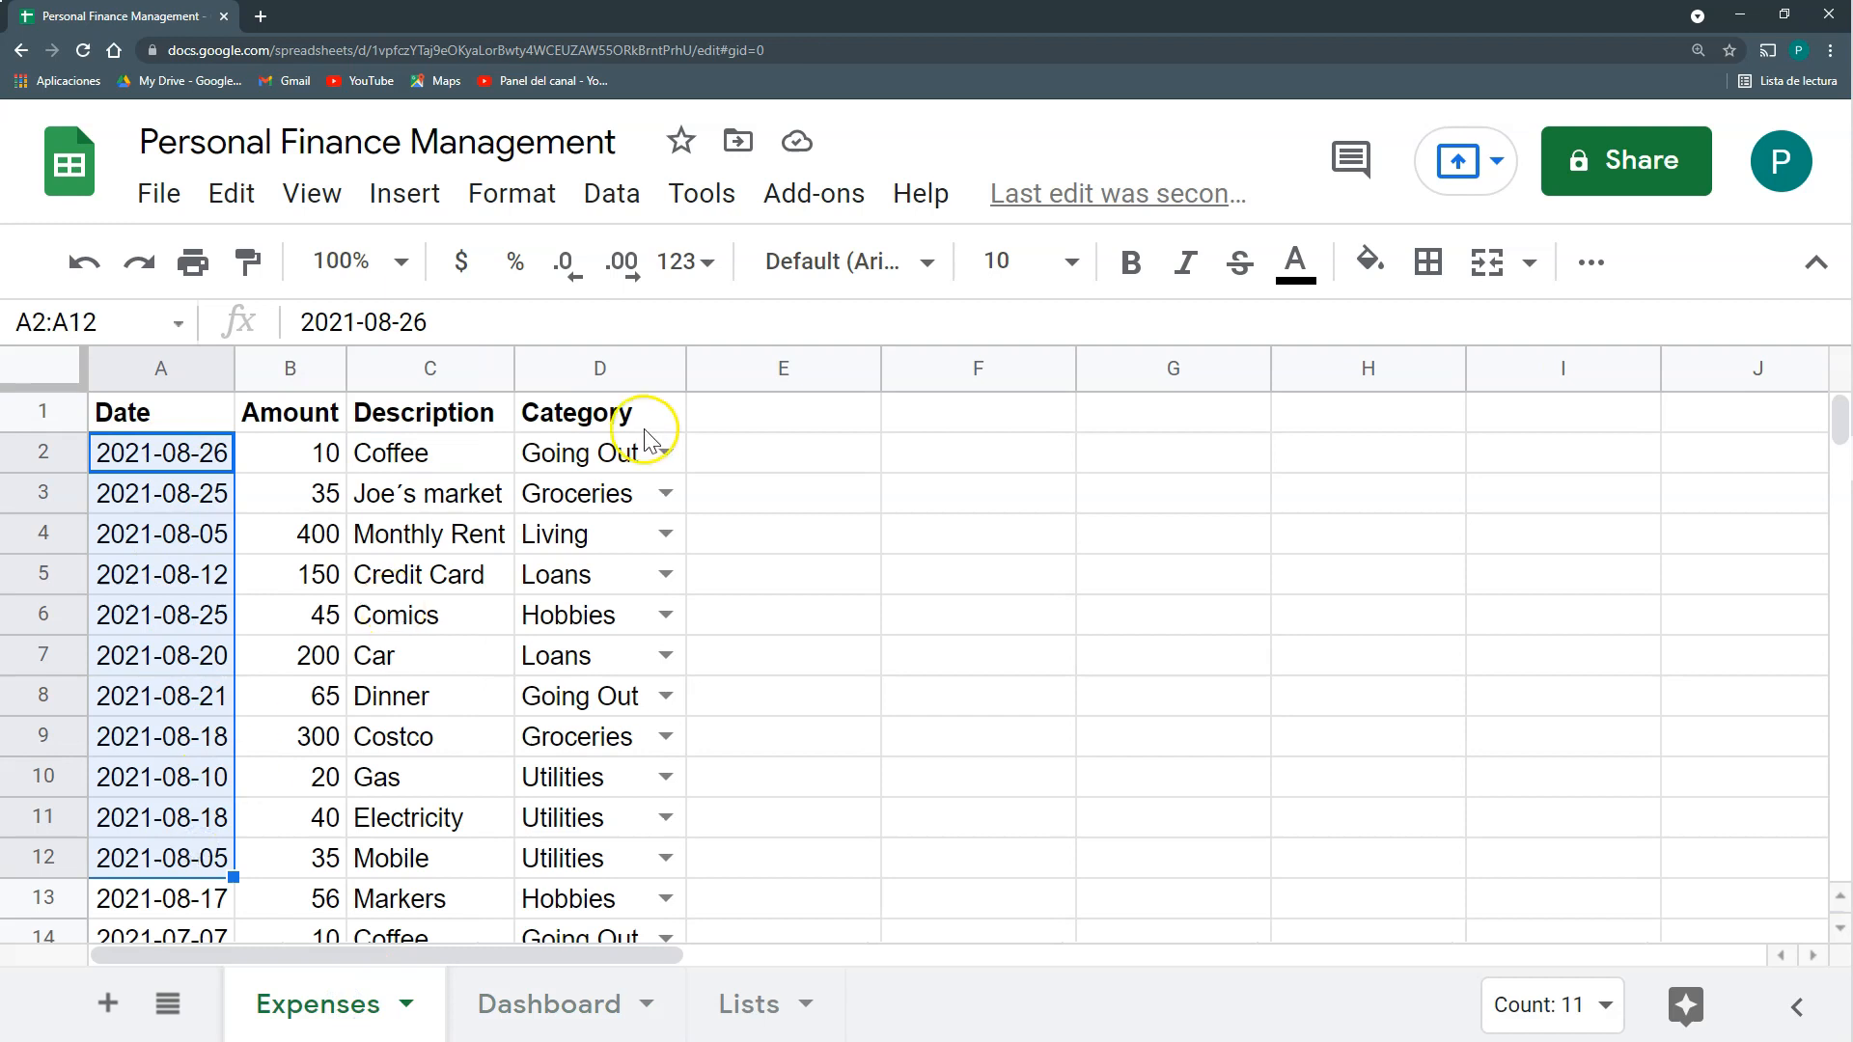
click(713, 421)
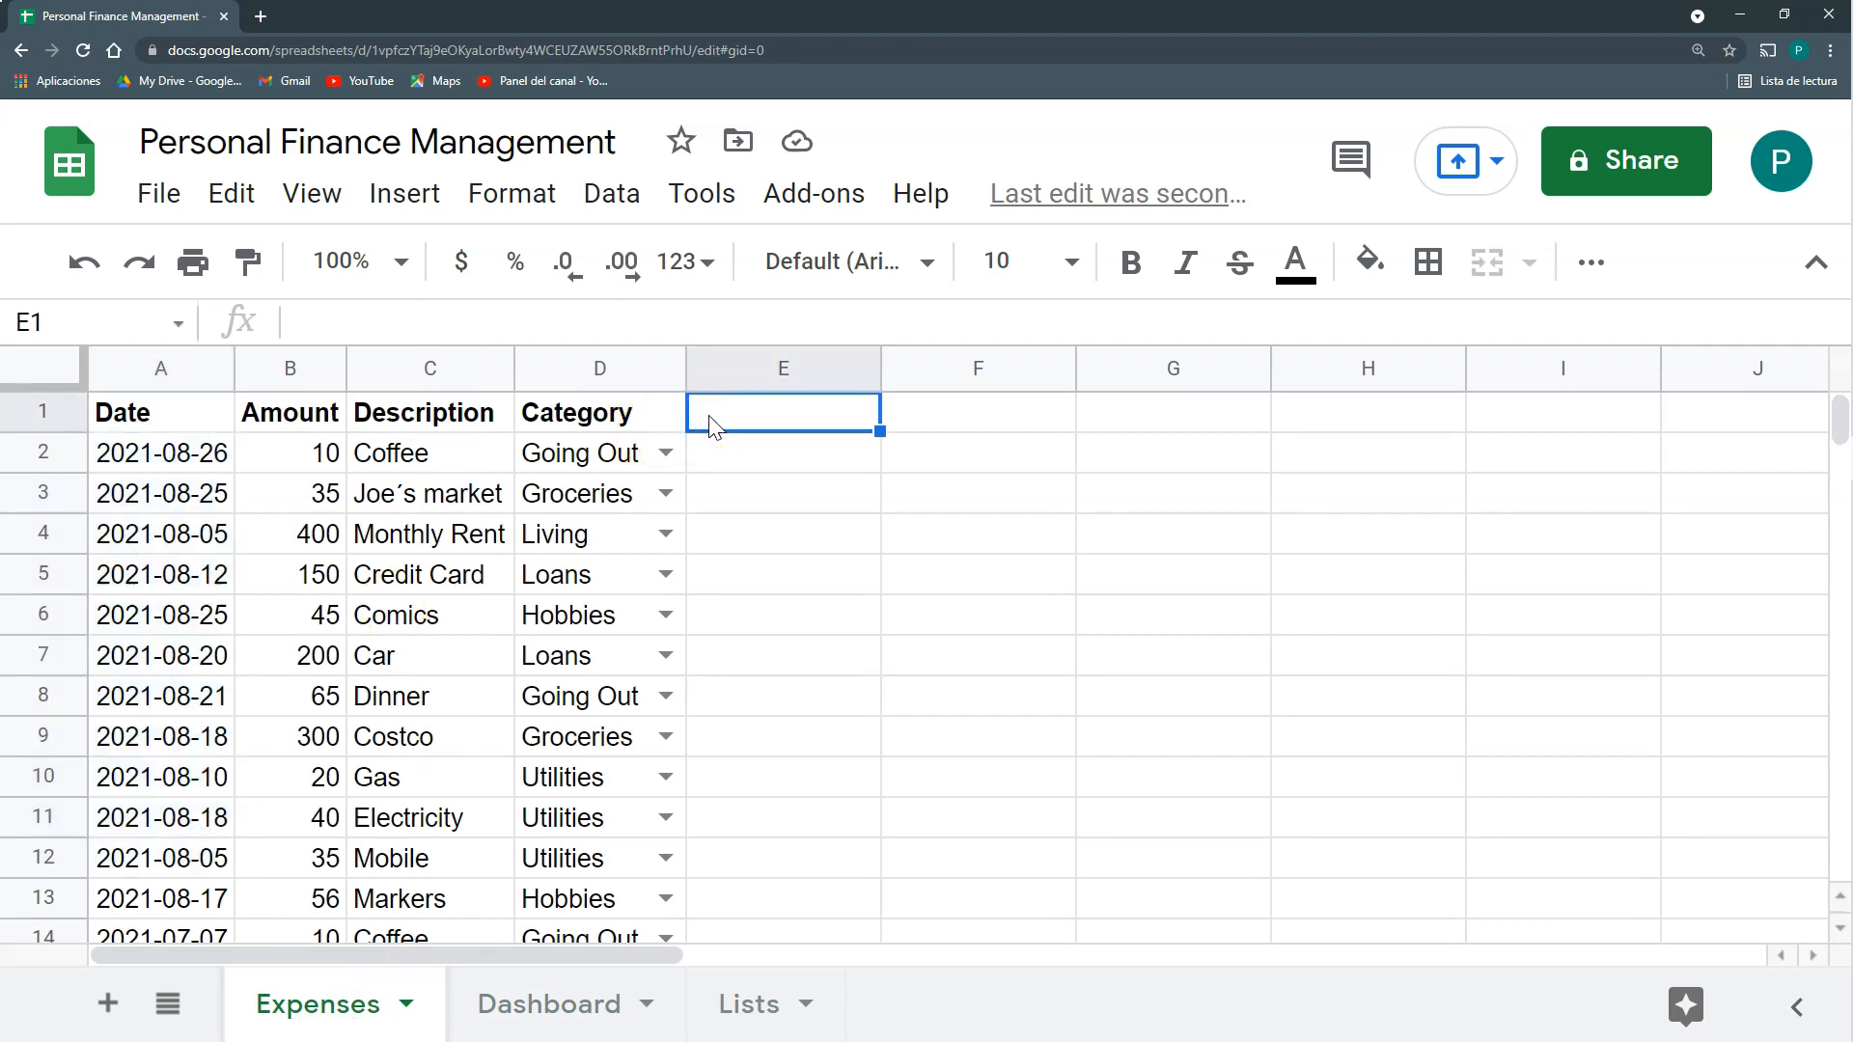
text(Month)
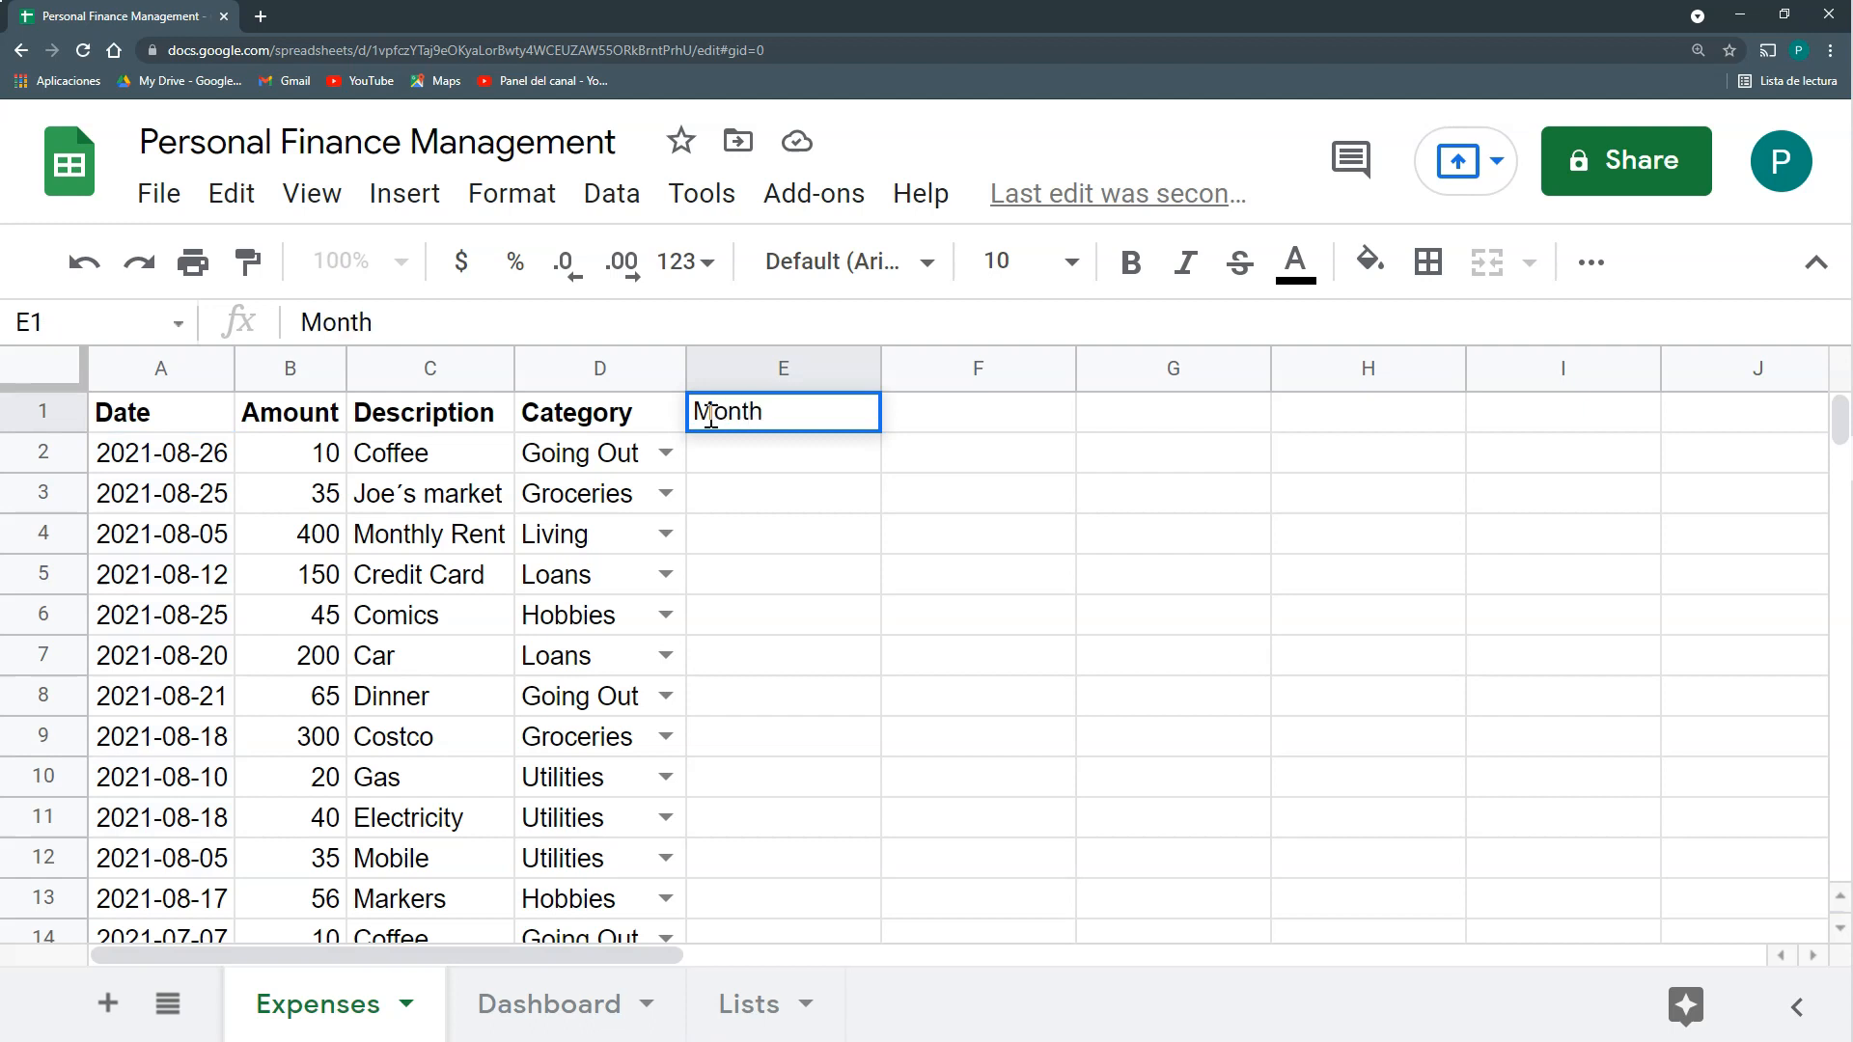
key(Tab)
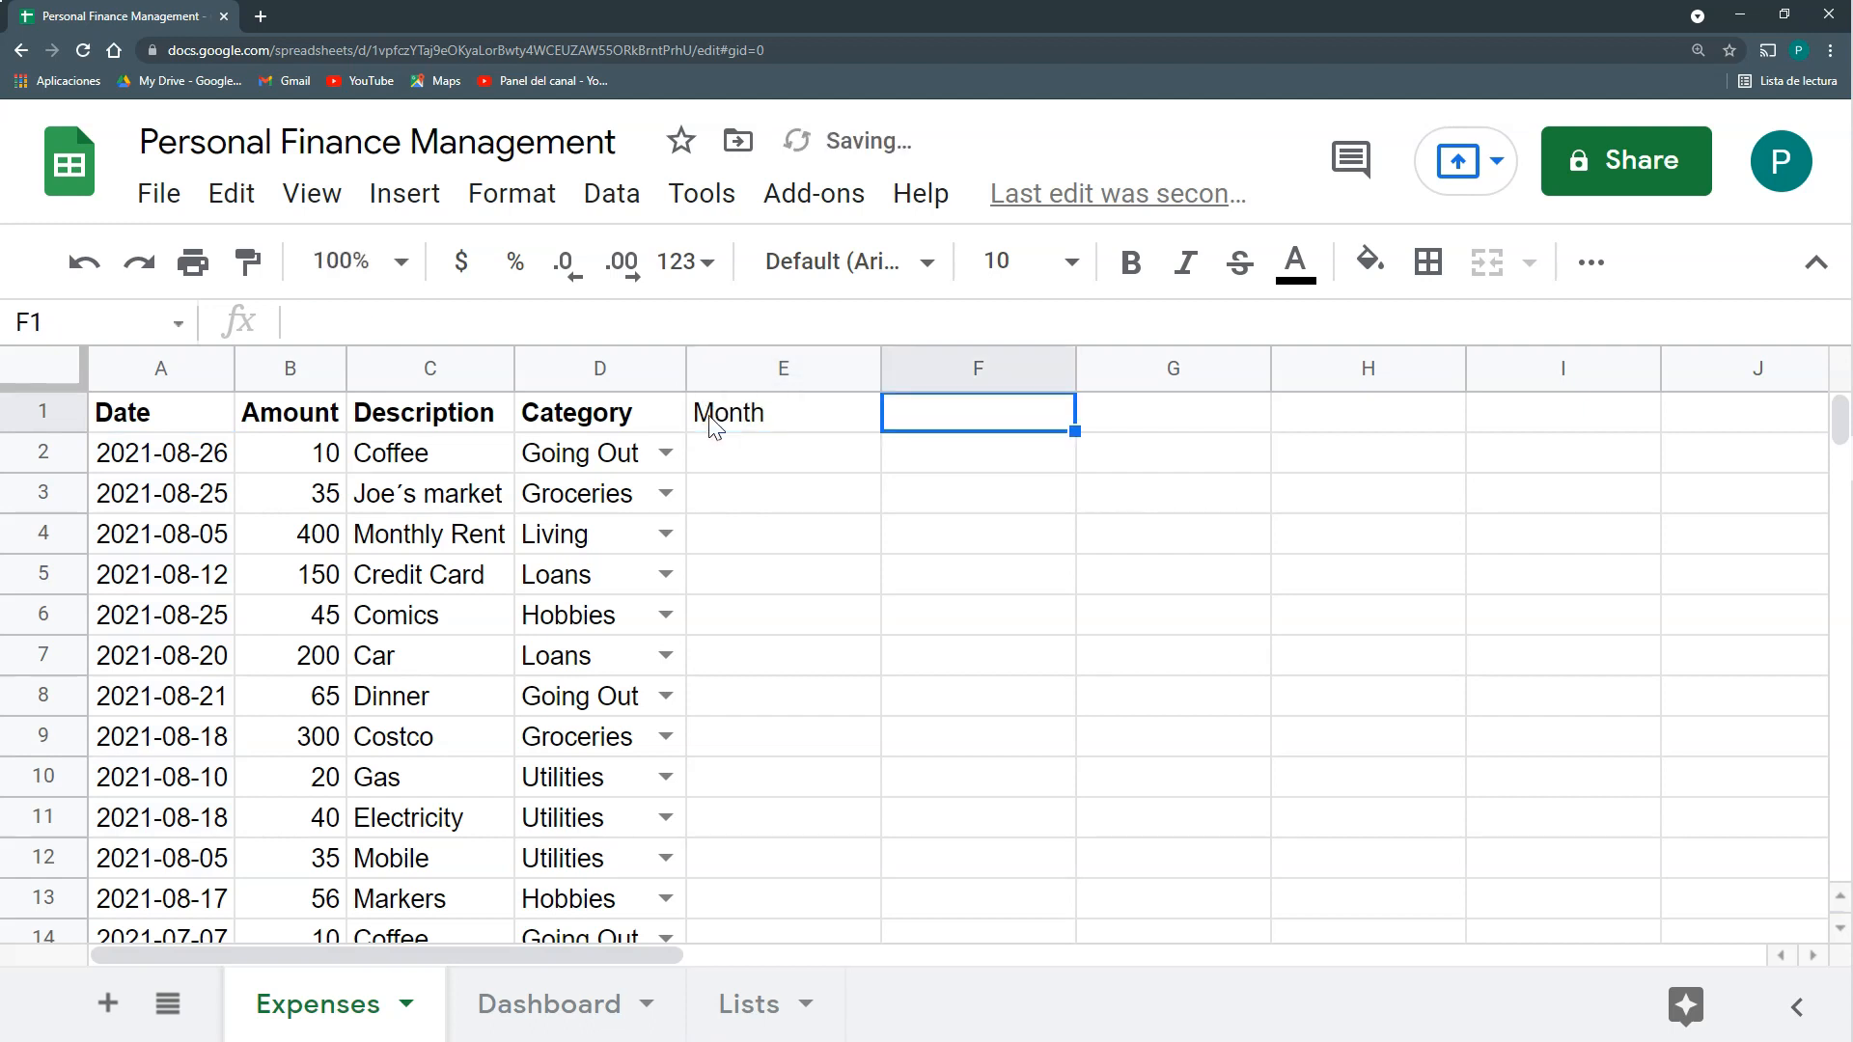
text(Year)
key(Return)
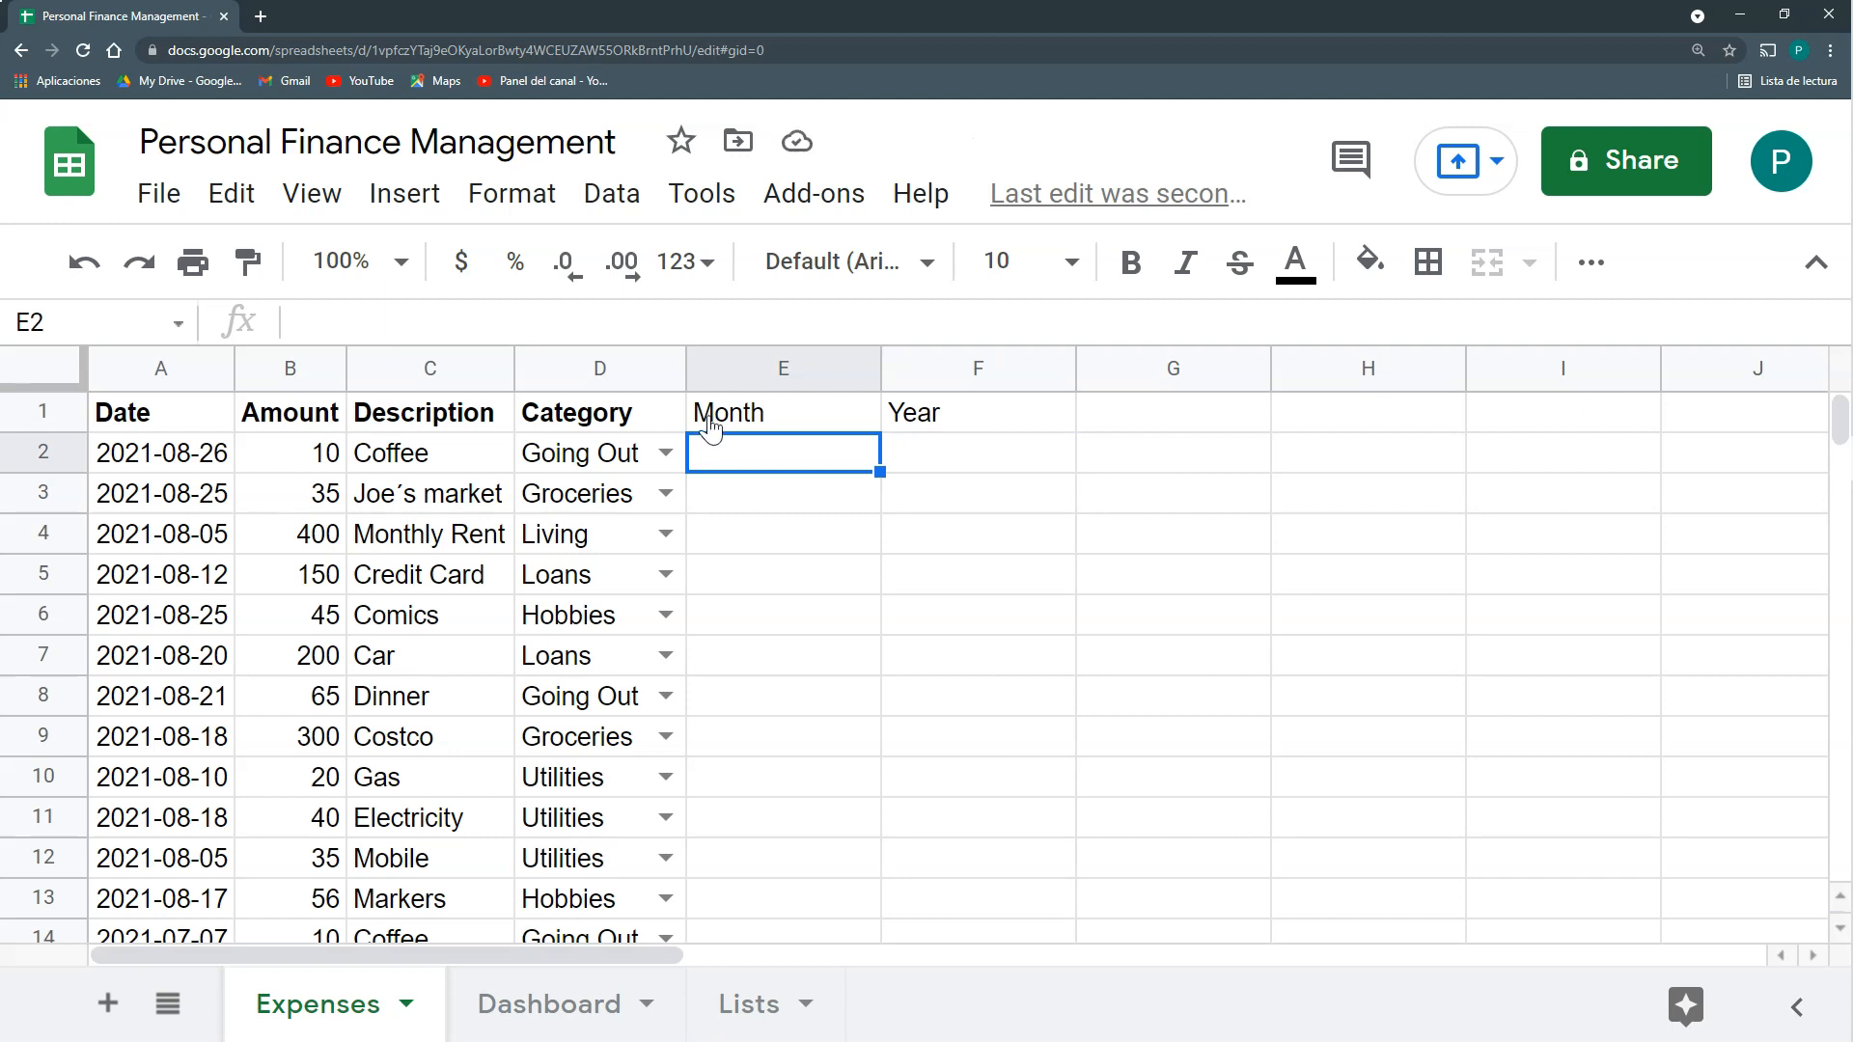
Enter =text(A2;"MMMM") in E2 to extract the month name from the date, and reject the suggested autofill.
text(=text)
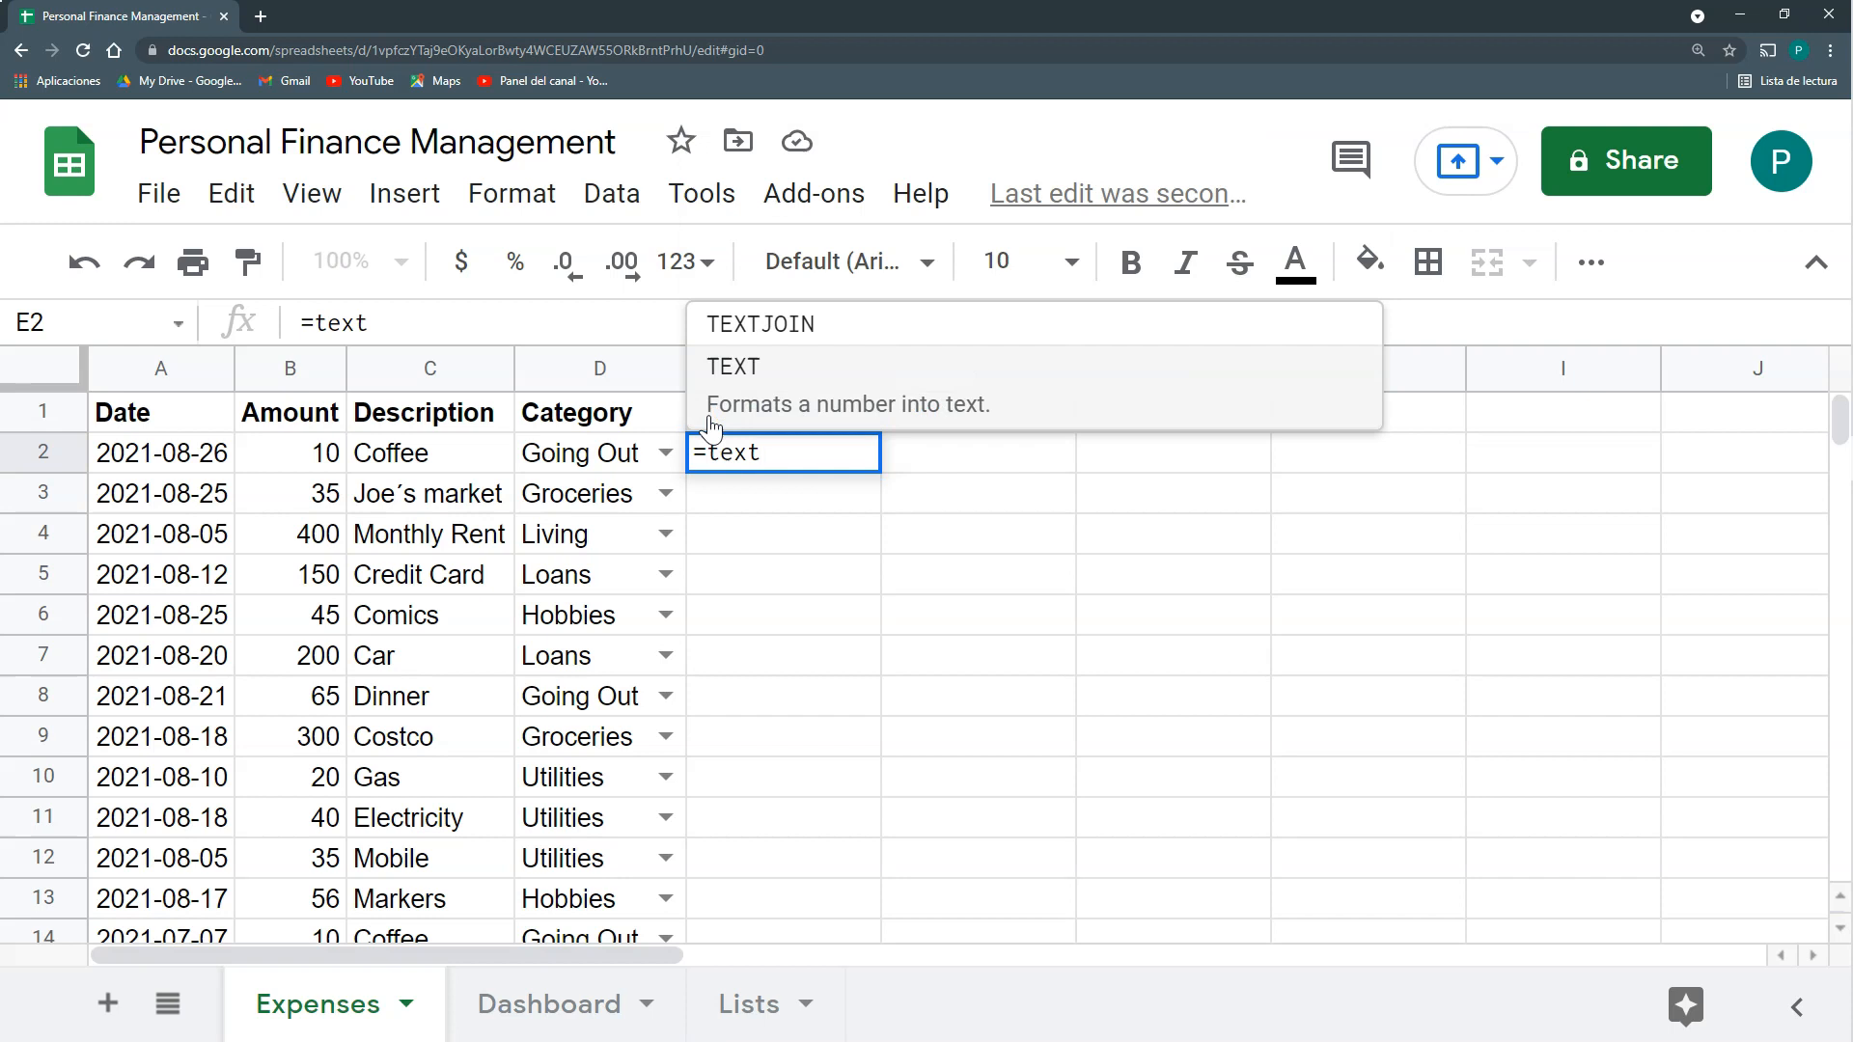
text(()
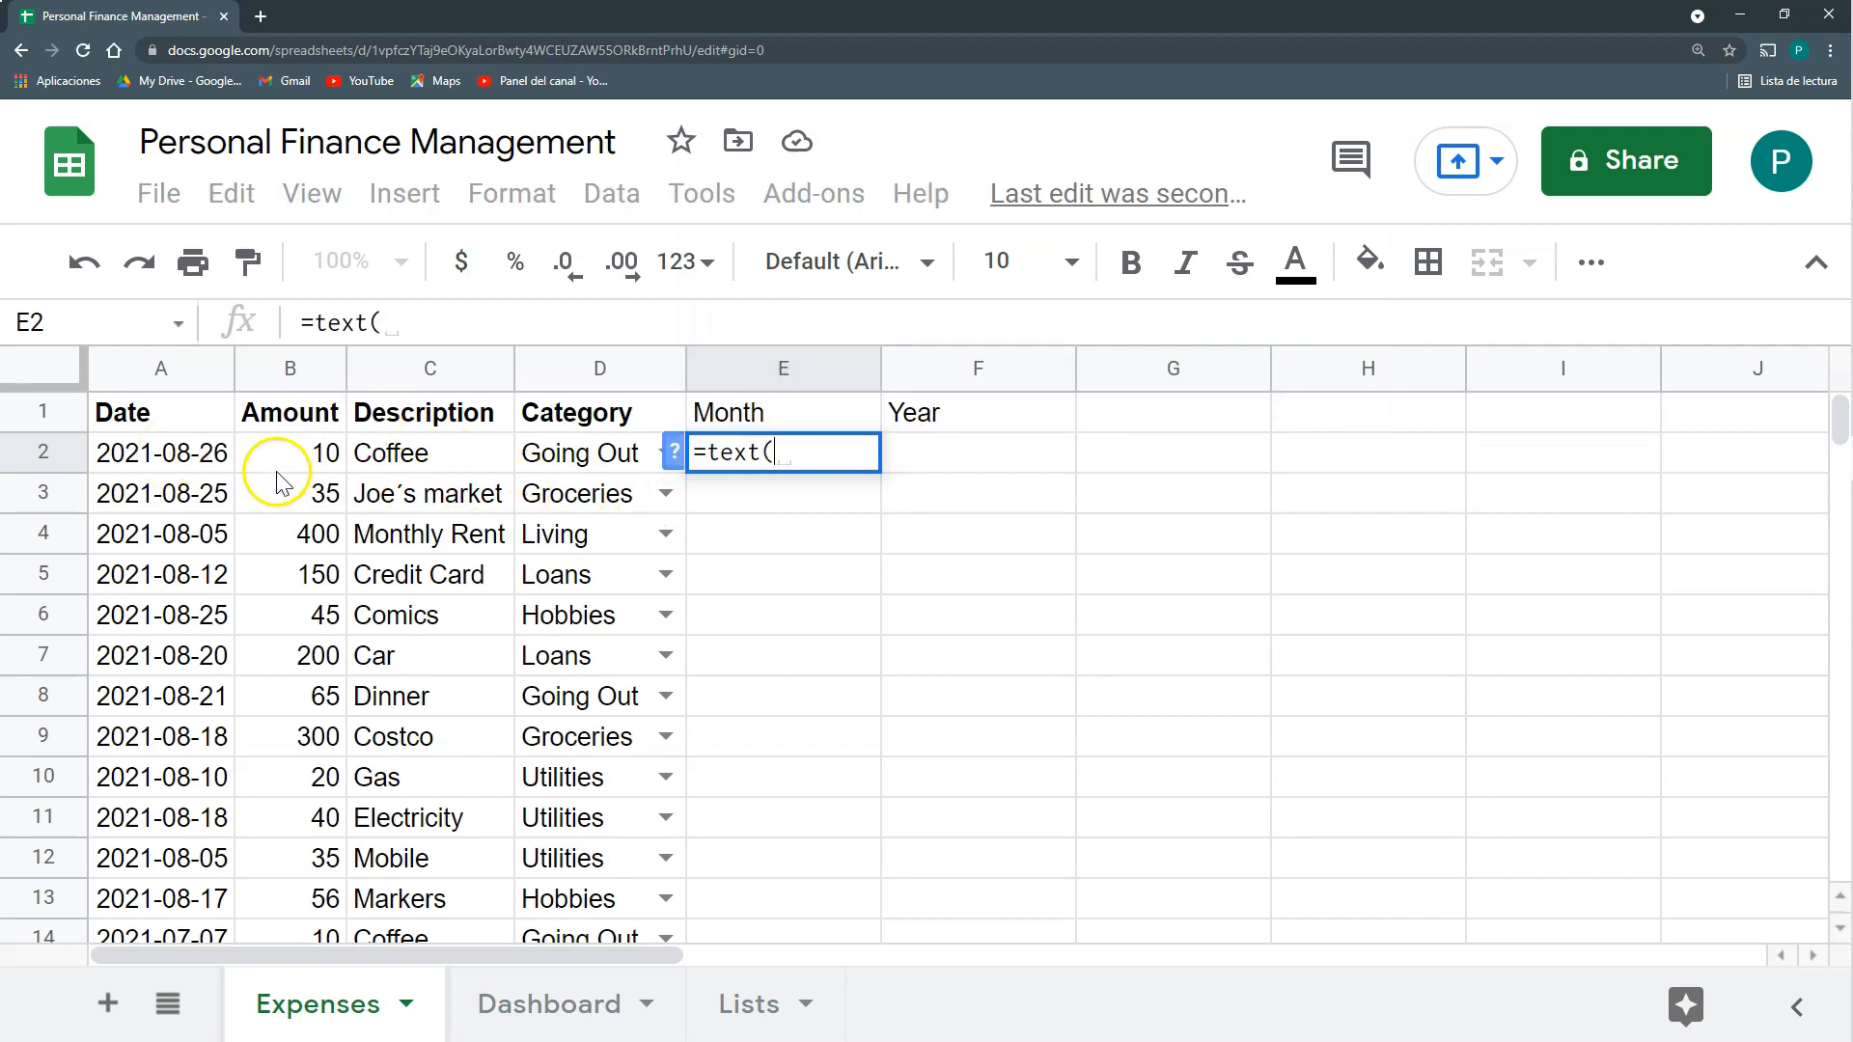
click(200, 456)
text(;"MMMM)
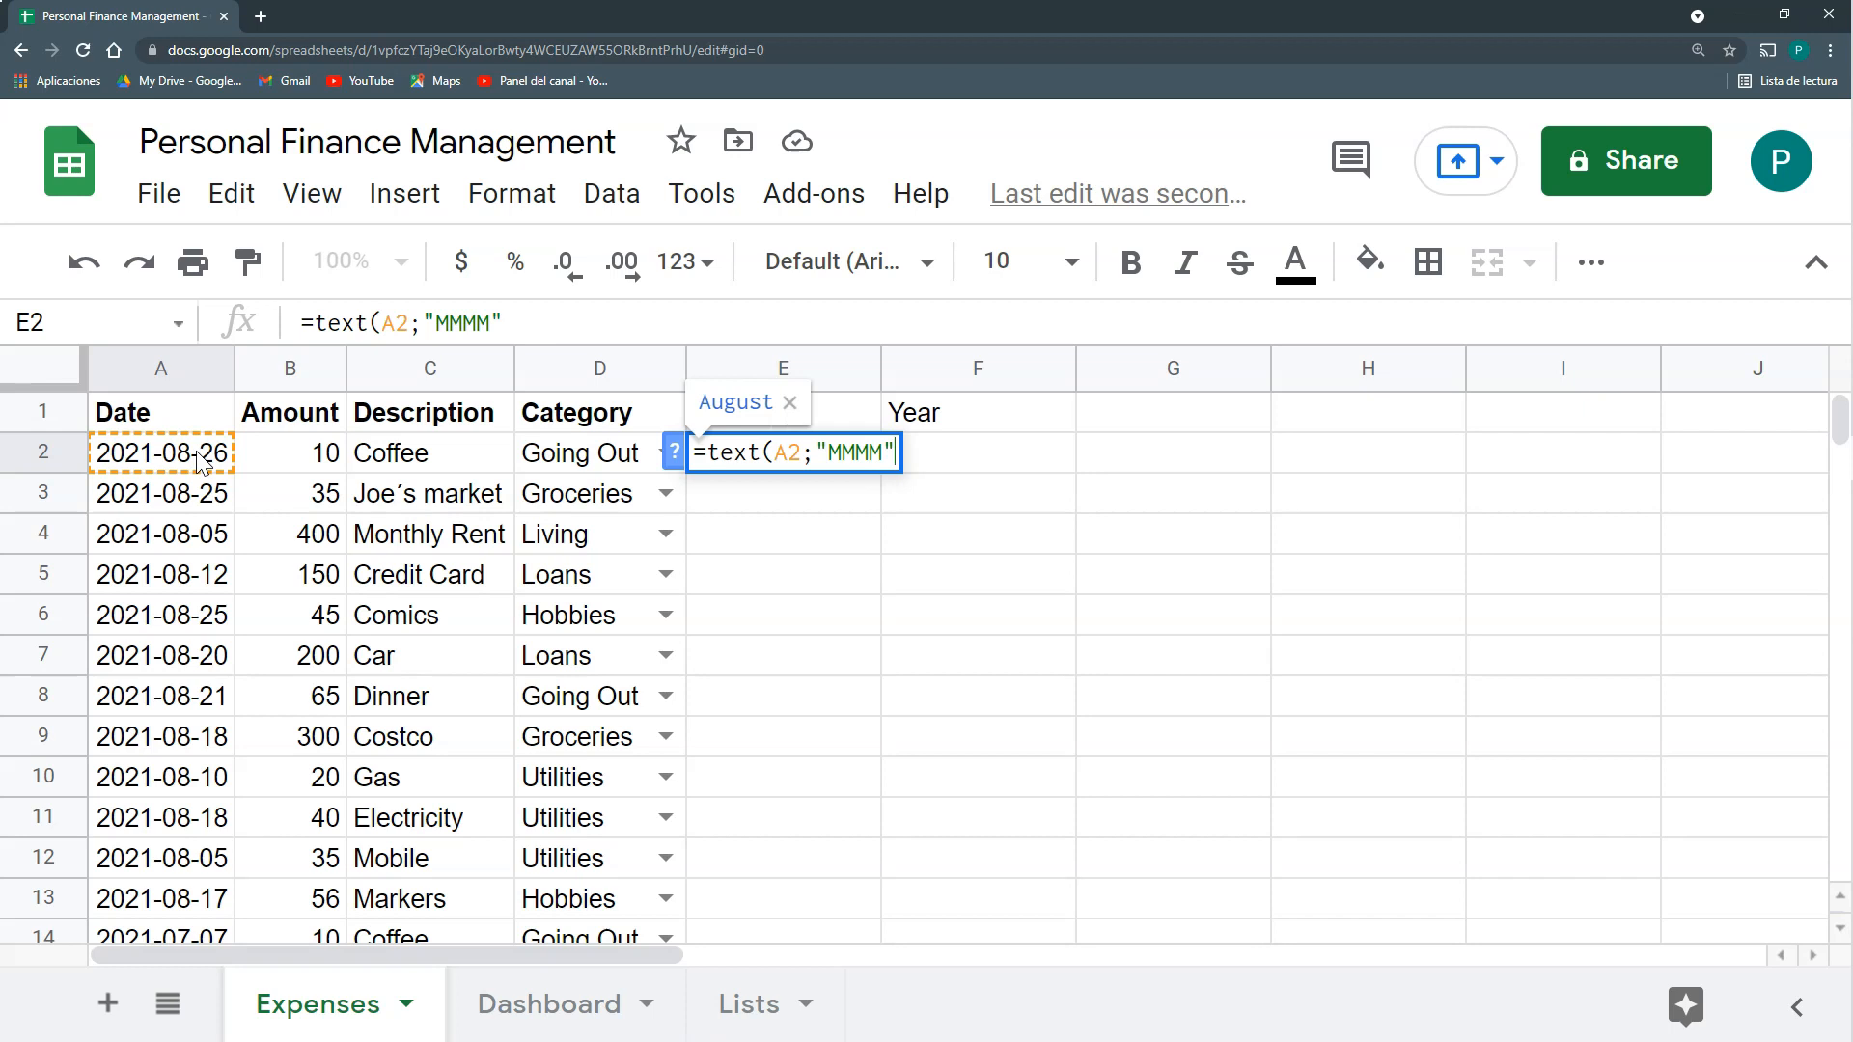
key(Return)
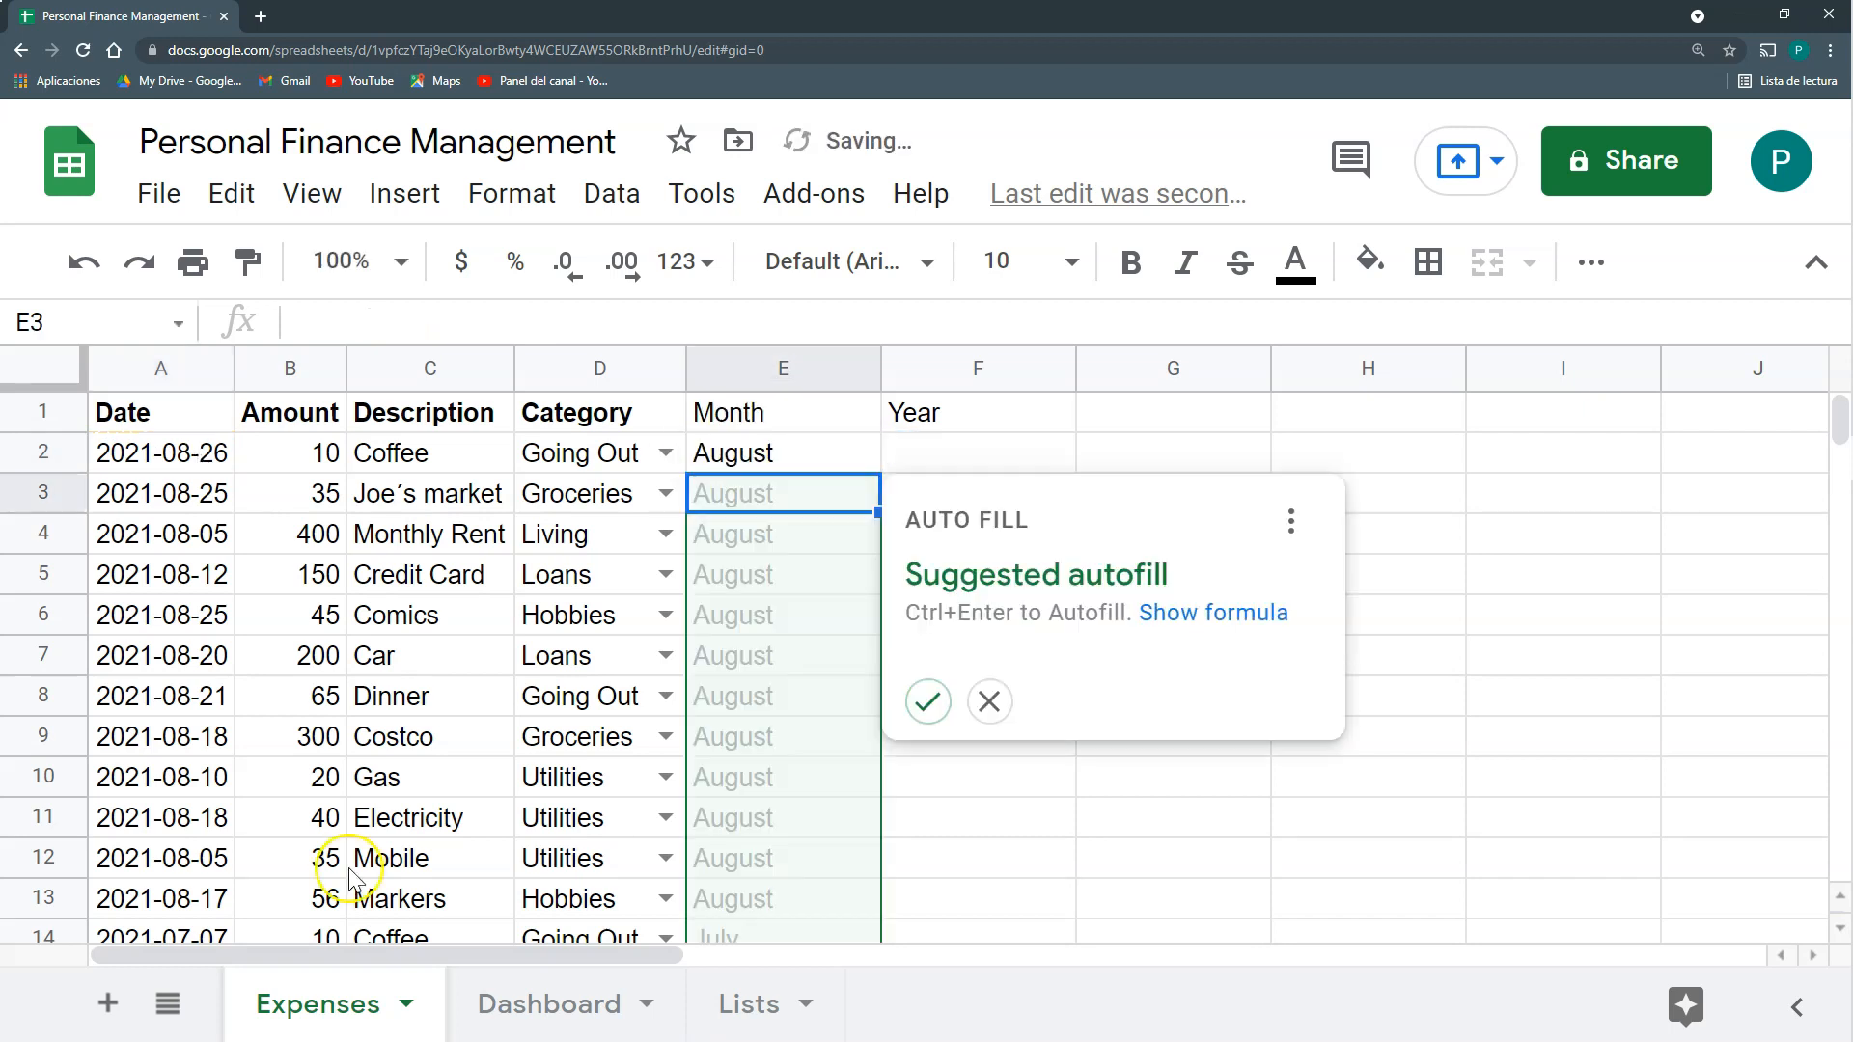
click(988, 702)
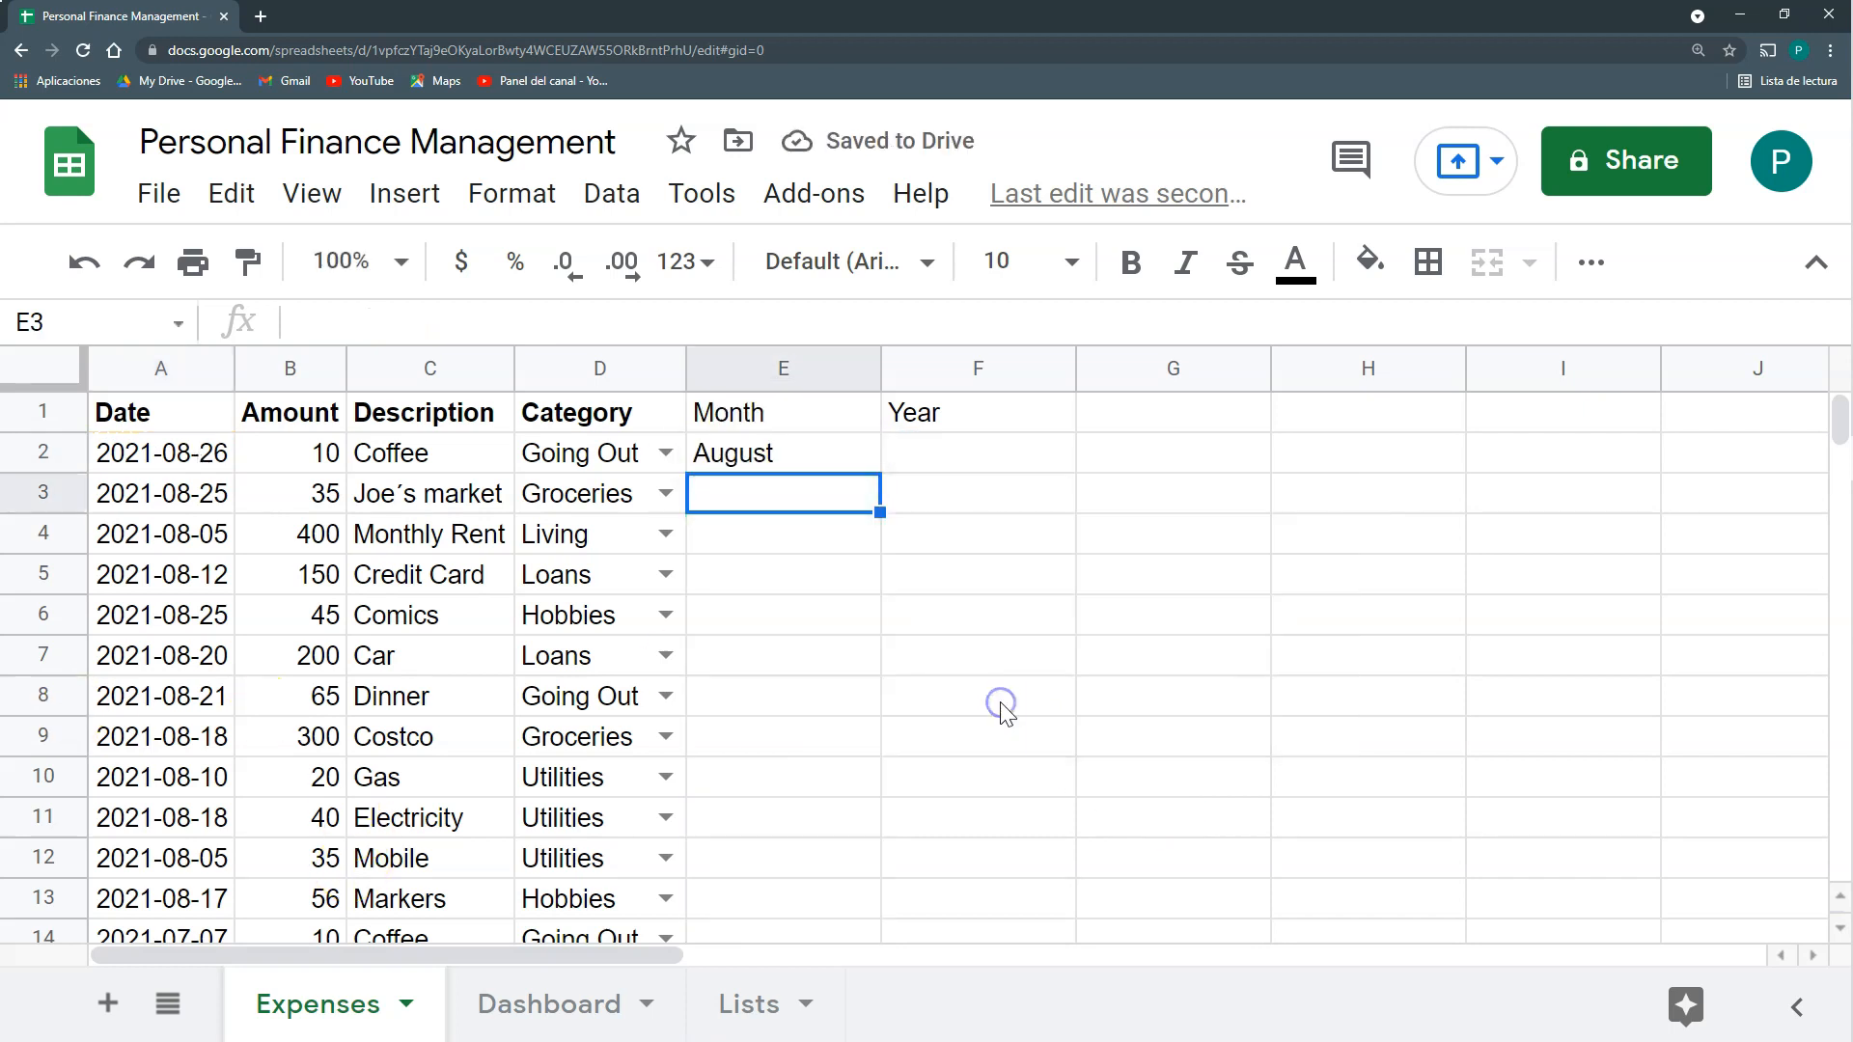
Enter =YEAR(A2) in F2 to extract the year from the date.
click(936, 470)
text(=ye)
key(Tab)
click(151, 463)
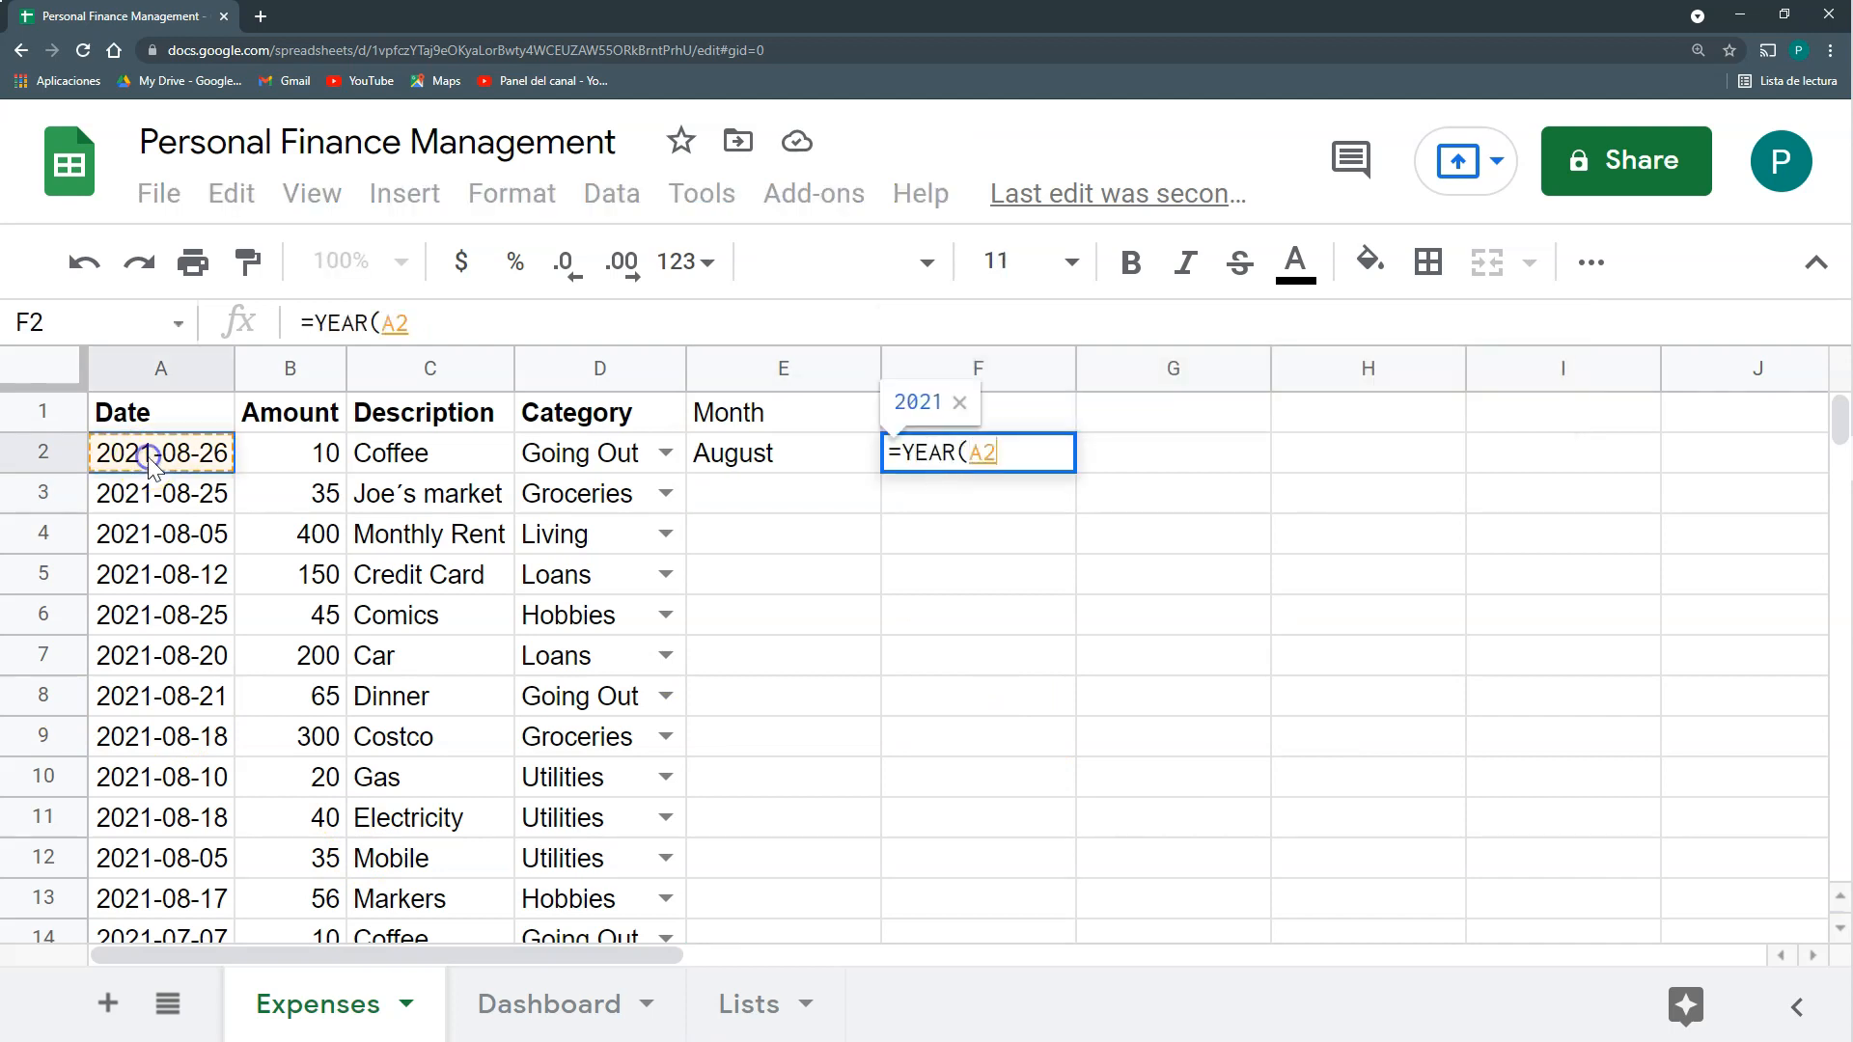
text())
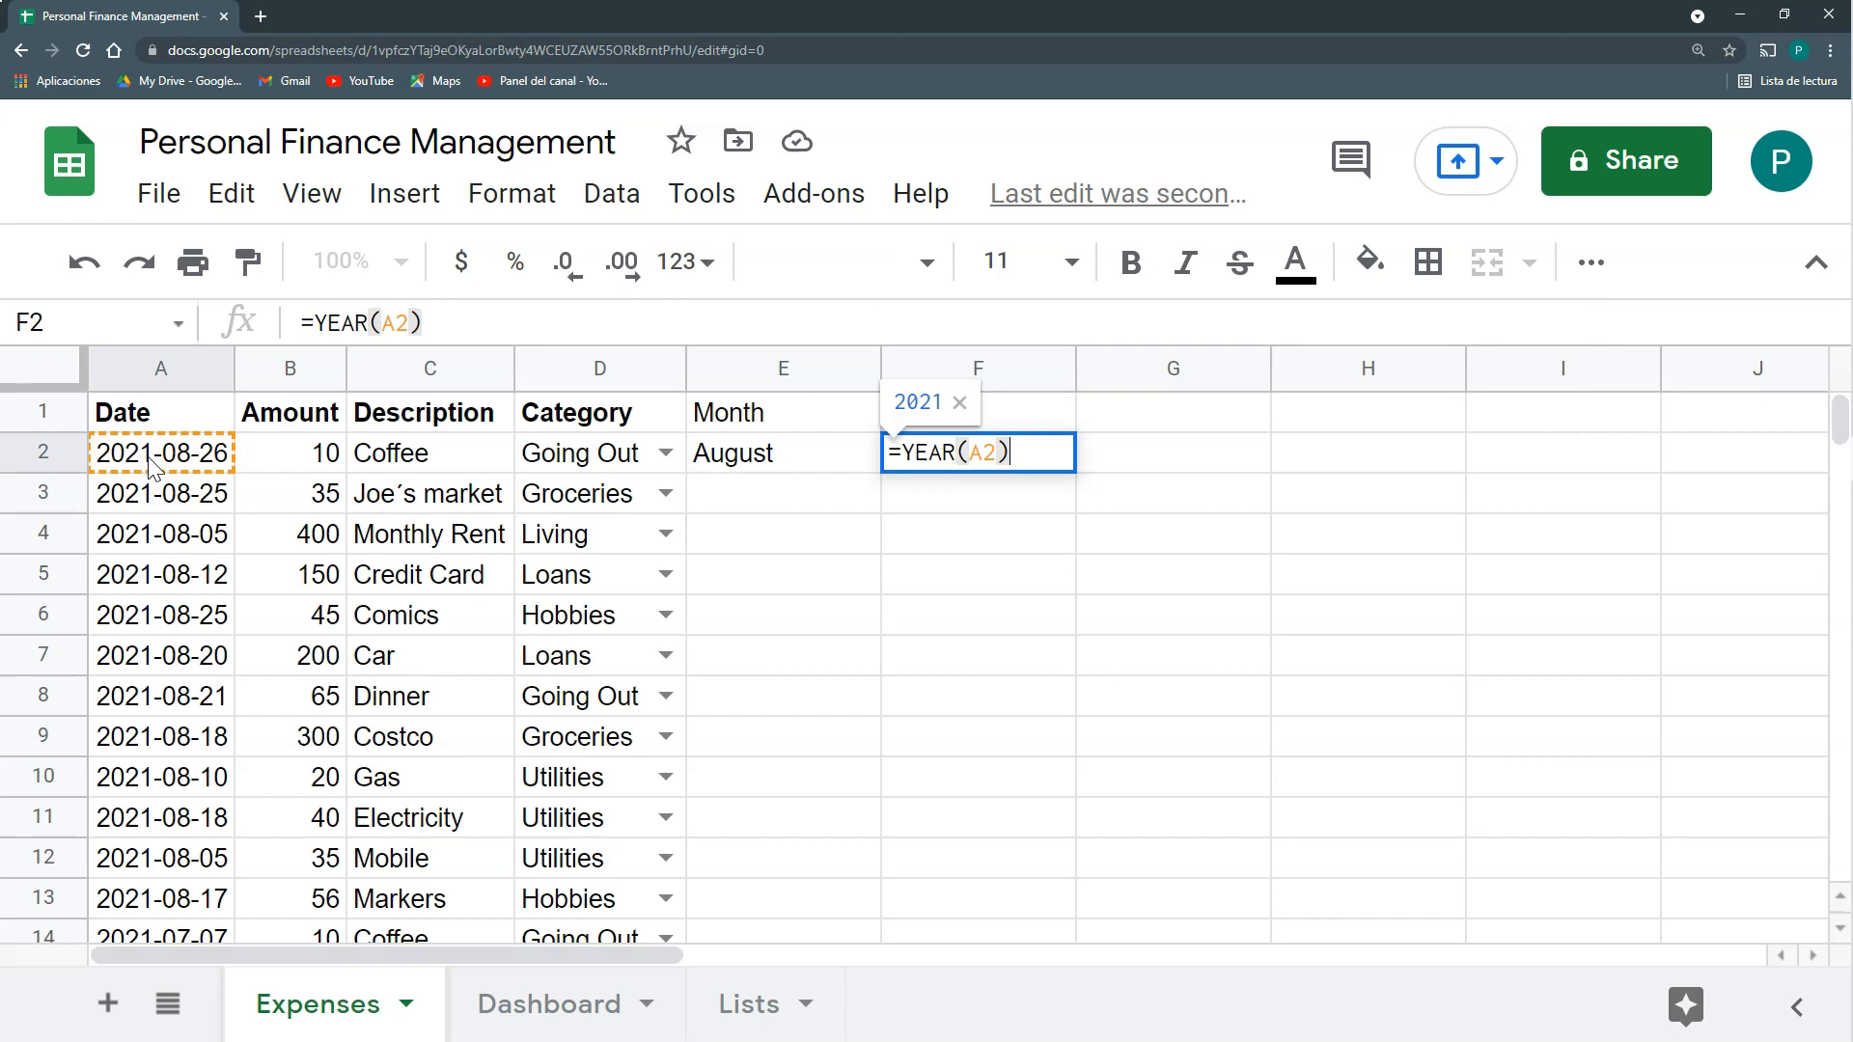
key(Return)
Fill the Month formula from E2 down through E25, the last row with an expense.
click(763, 458)
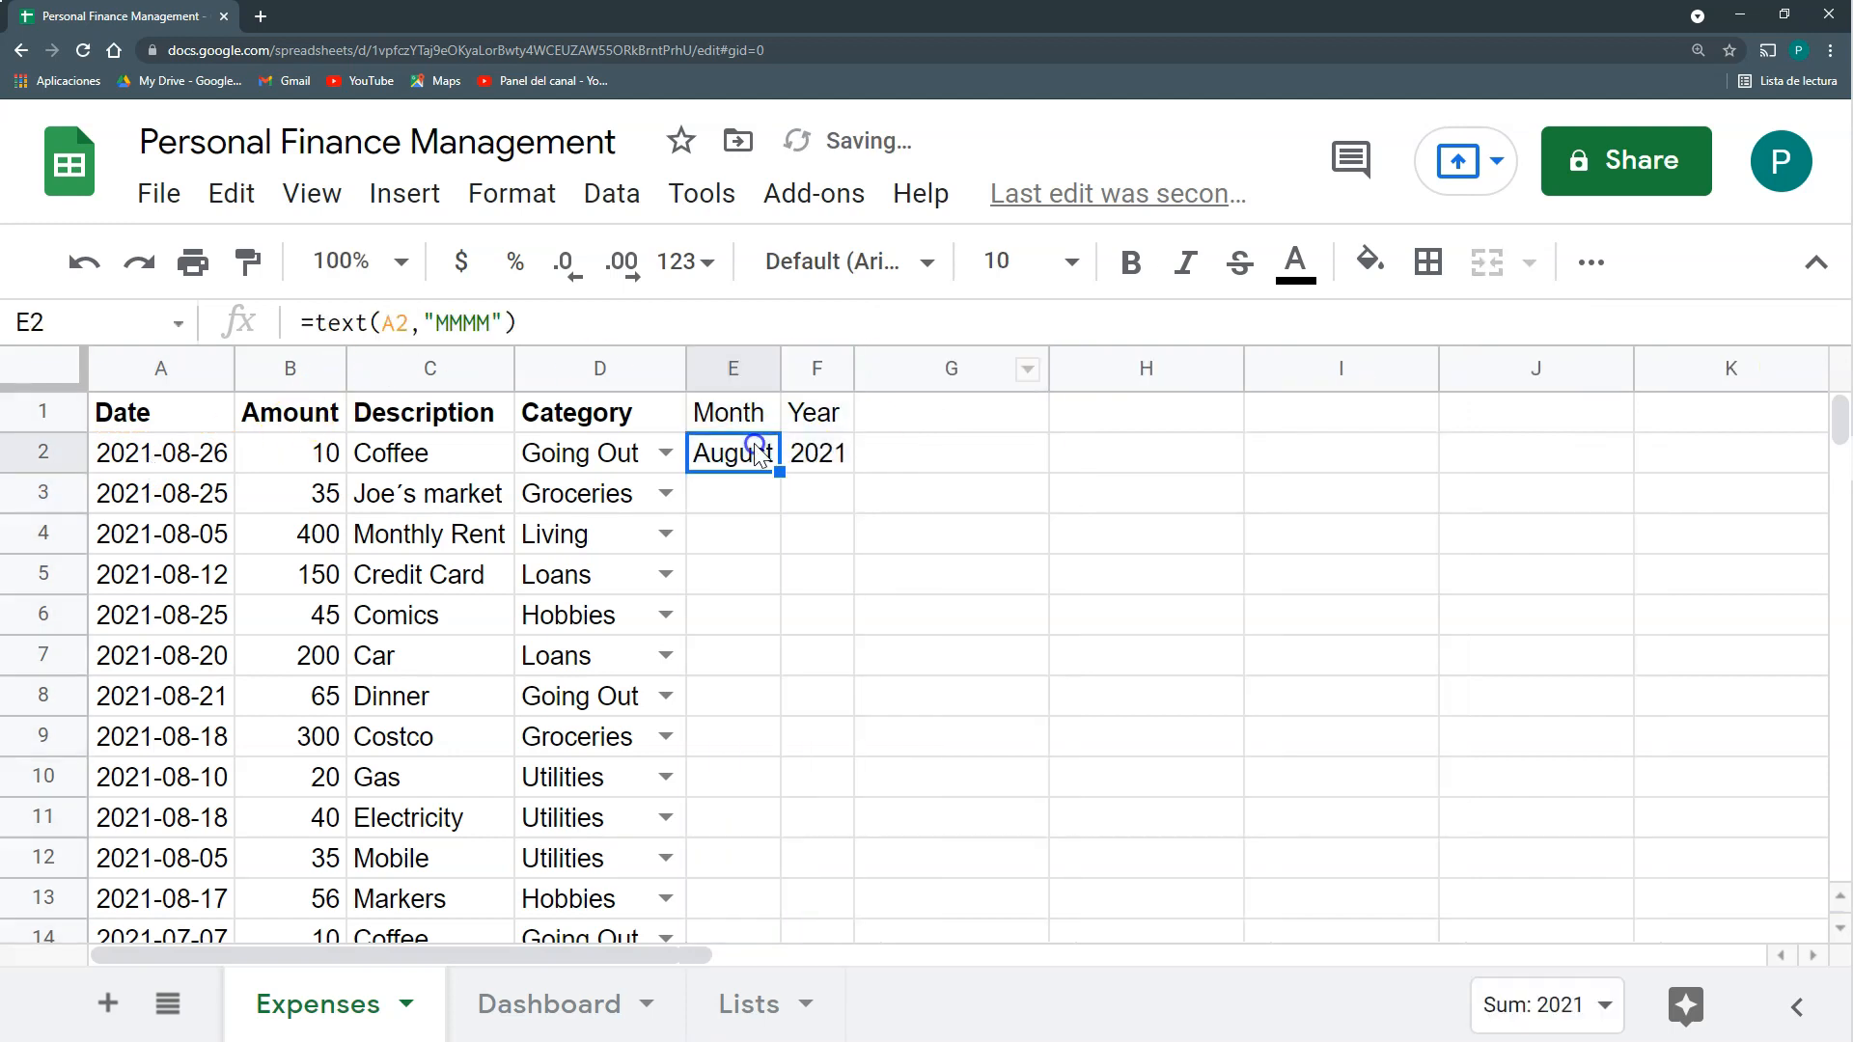
drag(778, 472, 781, 810)
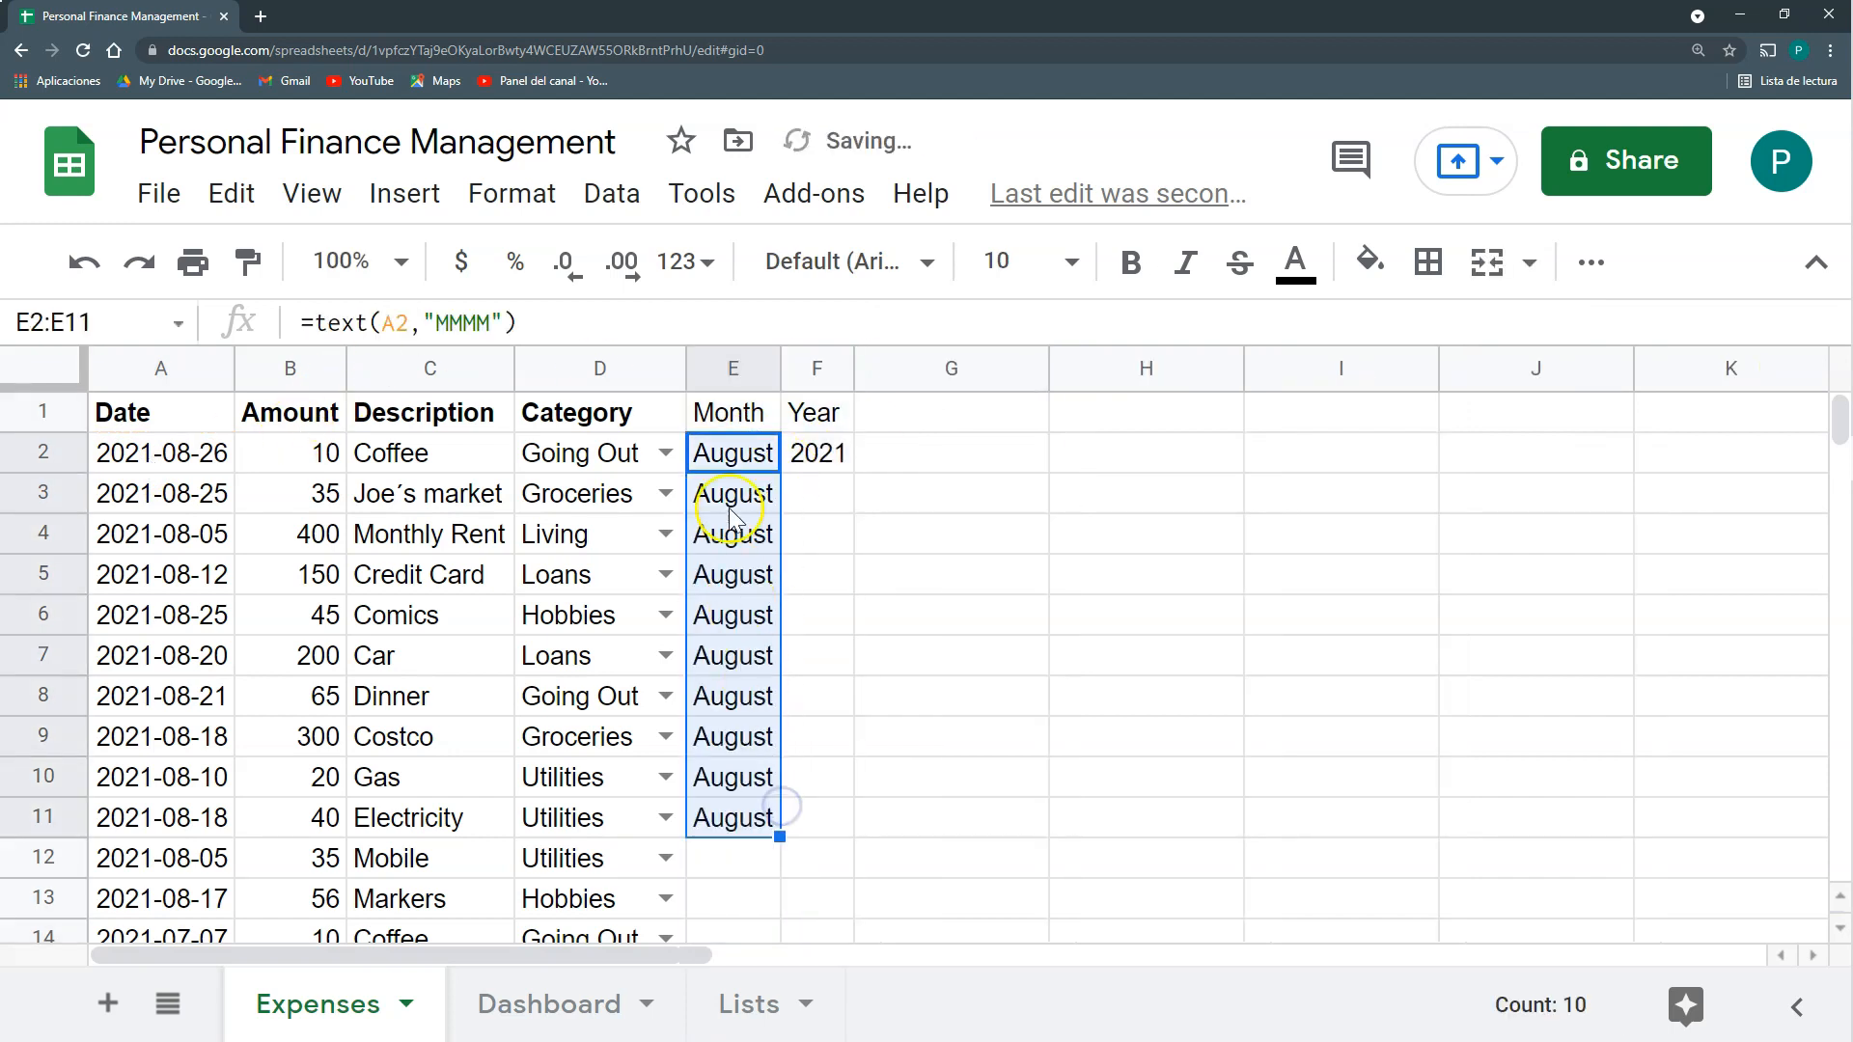
scroll(740, 673, down, 4)
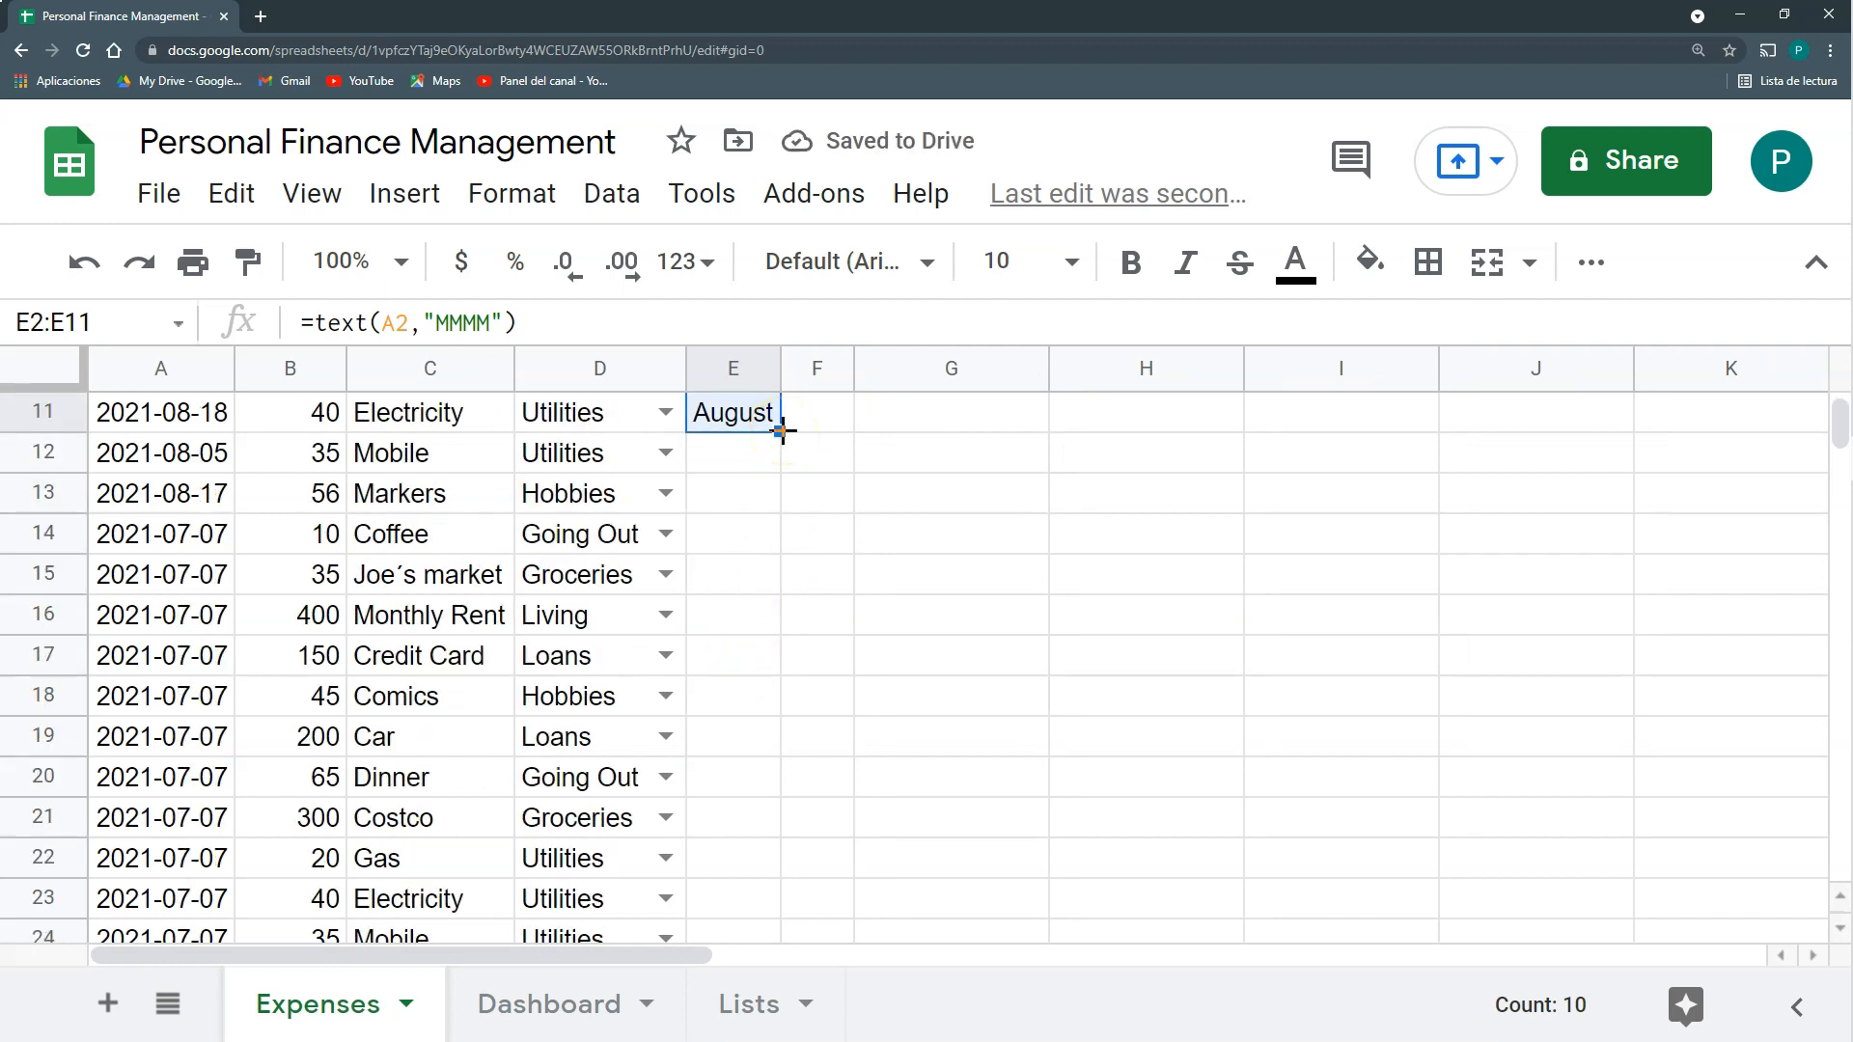
drag(781, 432, 748, 591)
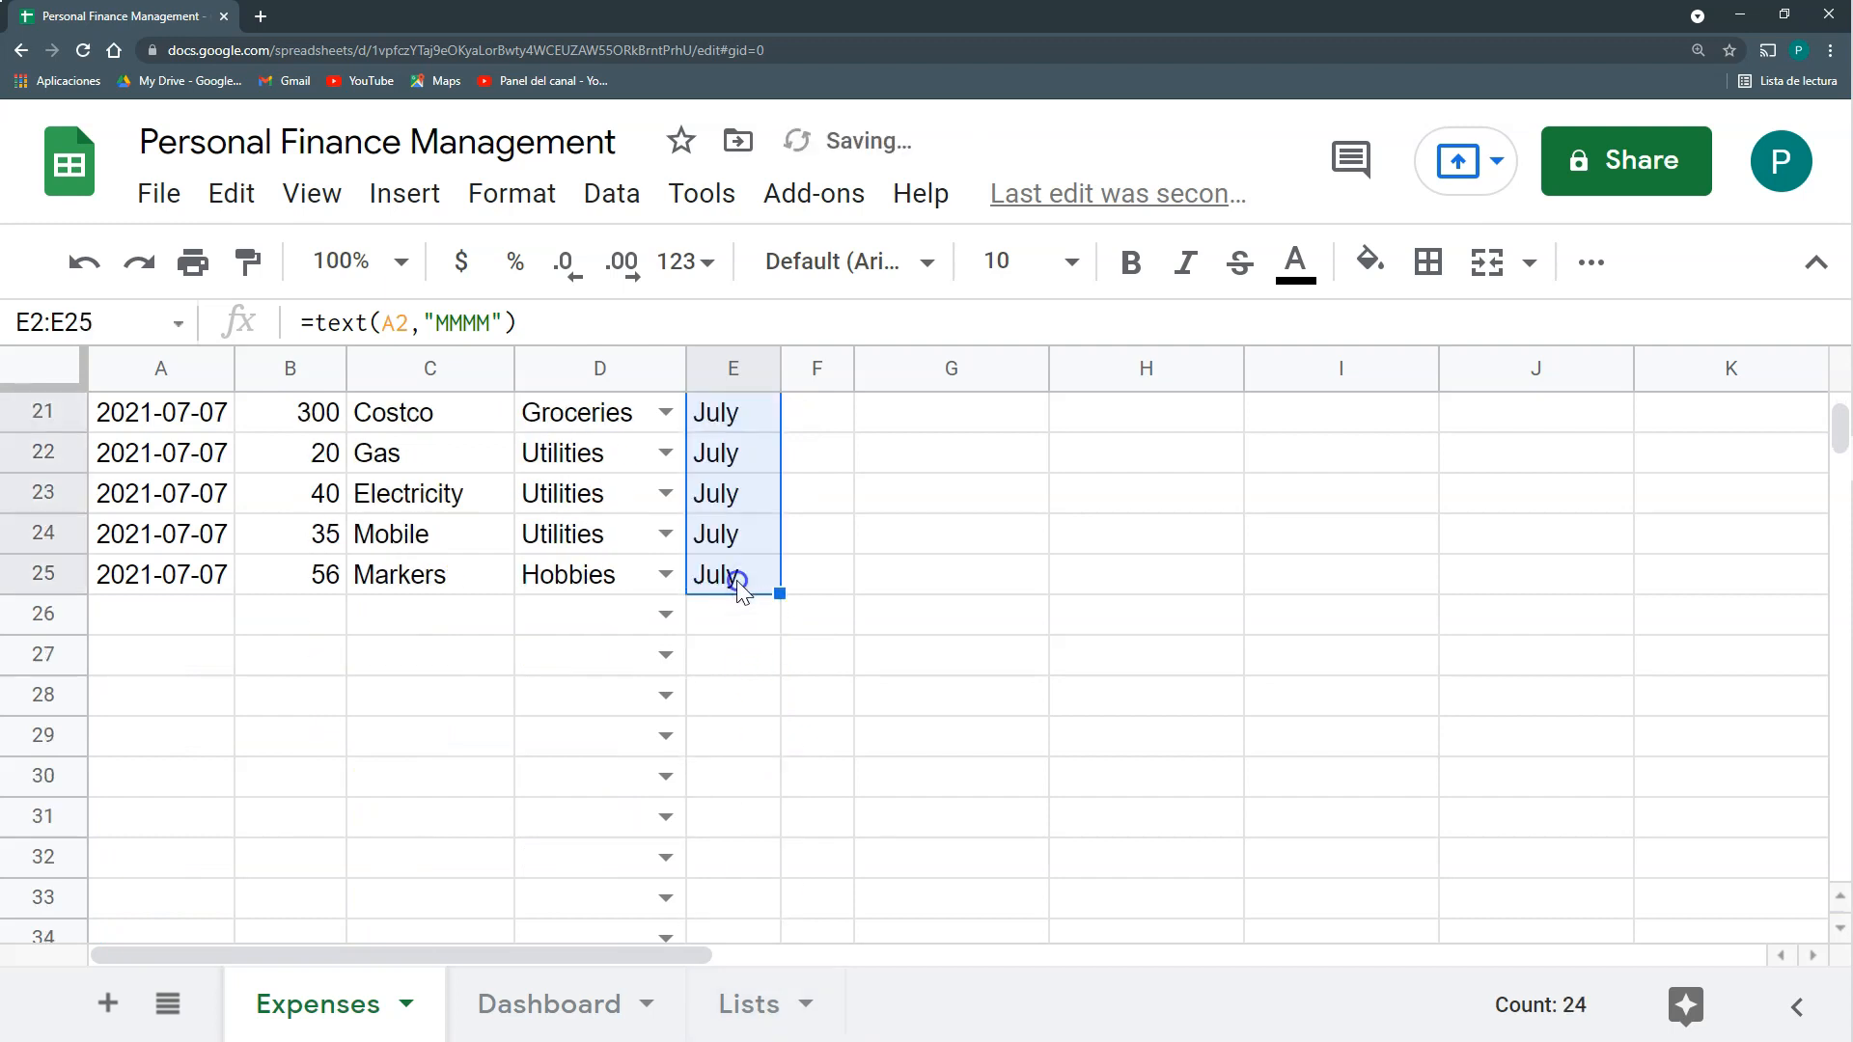
Extend the Month formula one row into E26, where there is no date, and clear that cell again.
click(777, 597)
drag(779, 621, 776, 624)
click(765, 577)
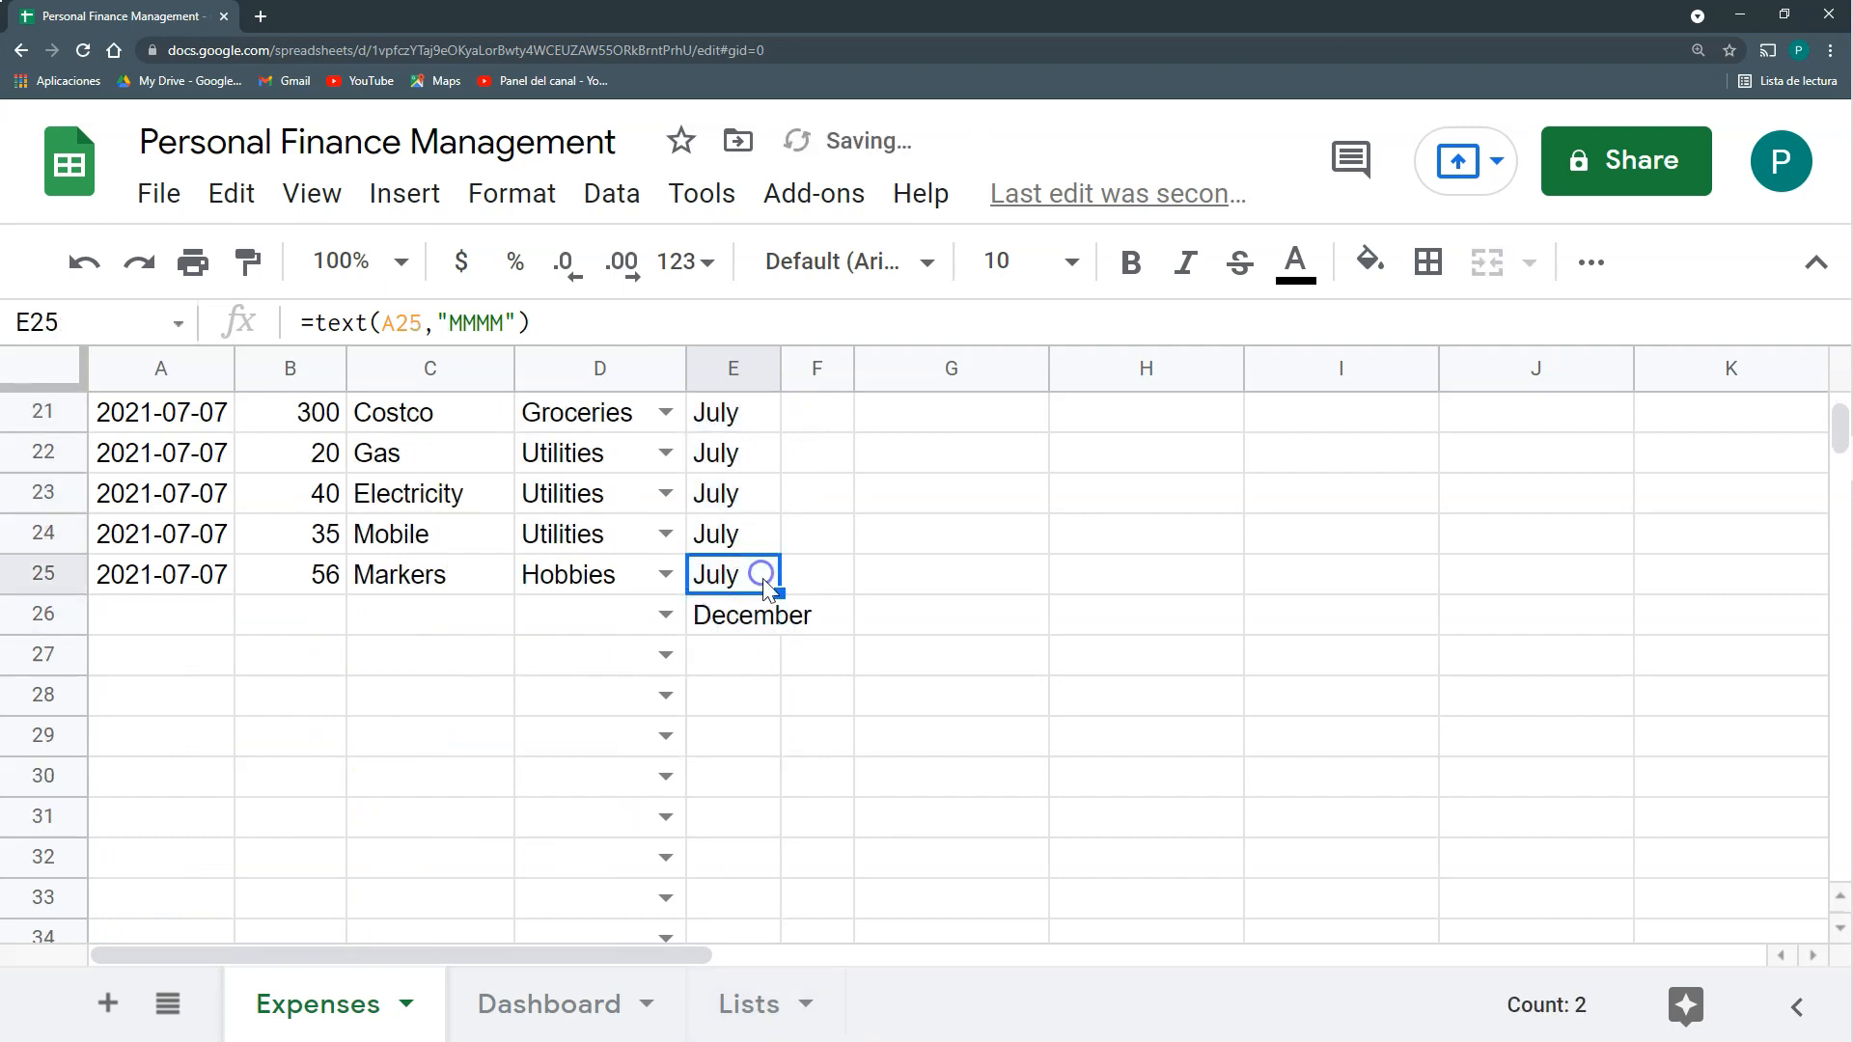
click(748, 622)
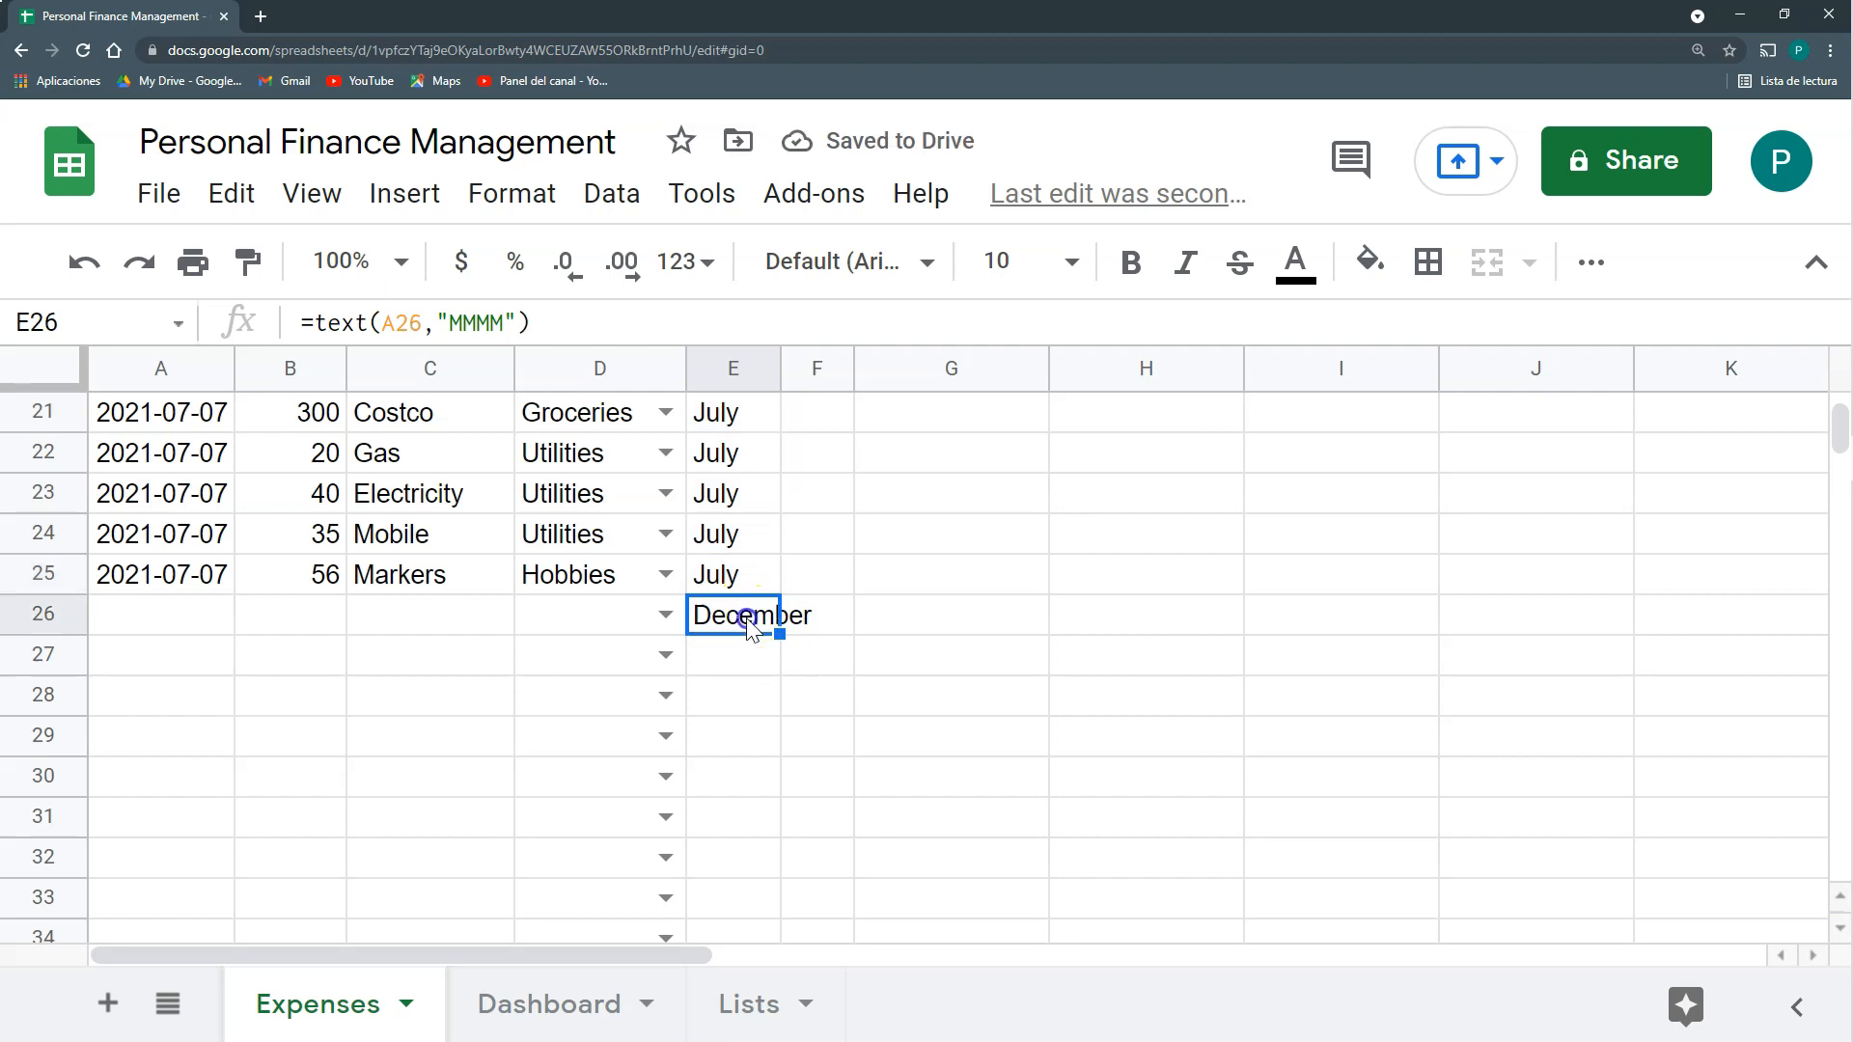
key(Delete)
click(744, 579)
Review the TEXT formula behind the month name in E2.
scroll(756, 612, up, 2)
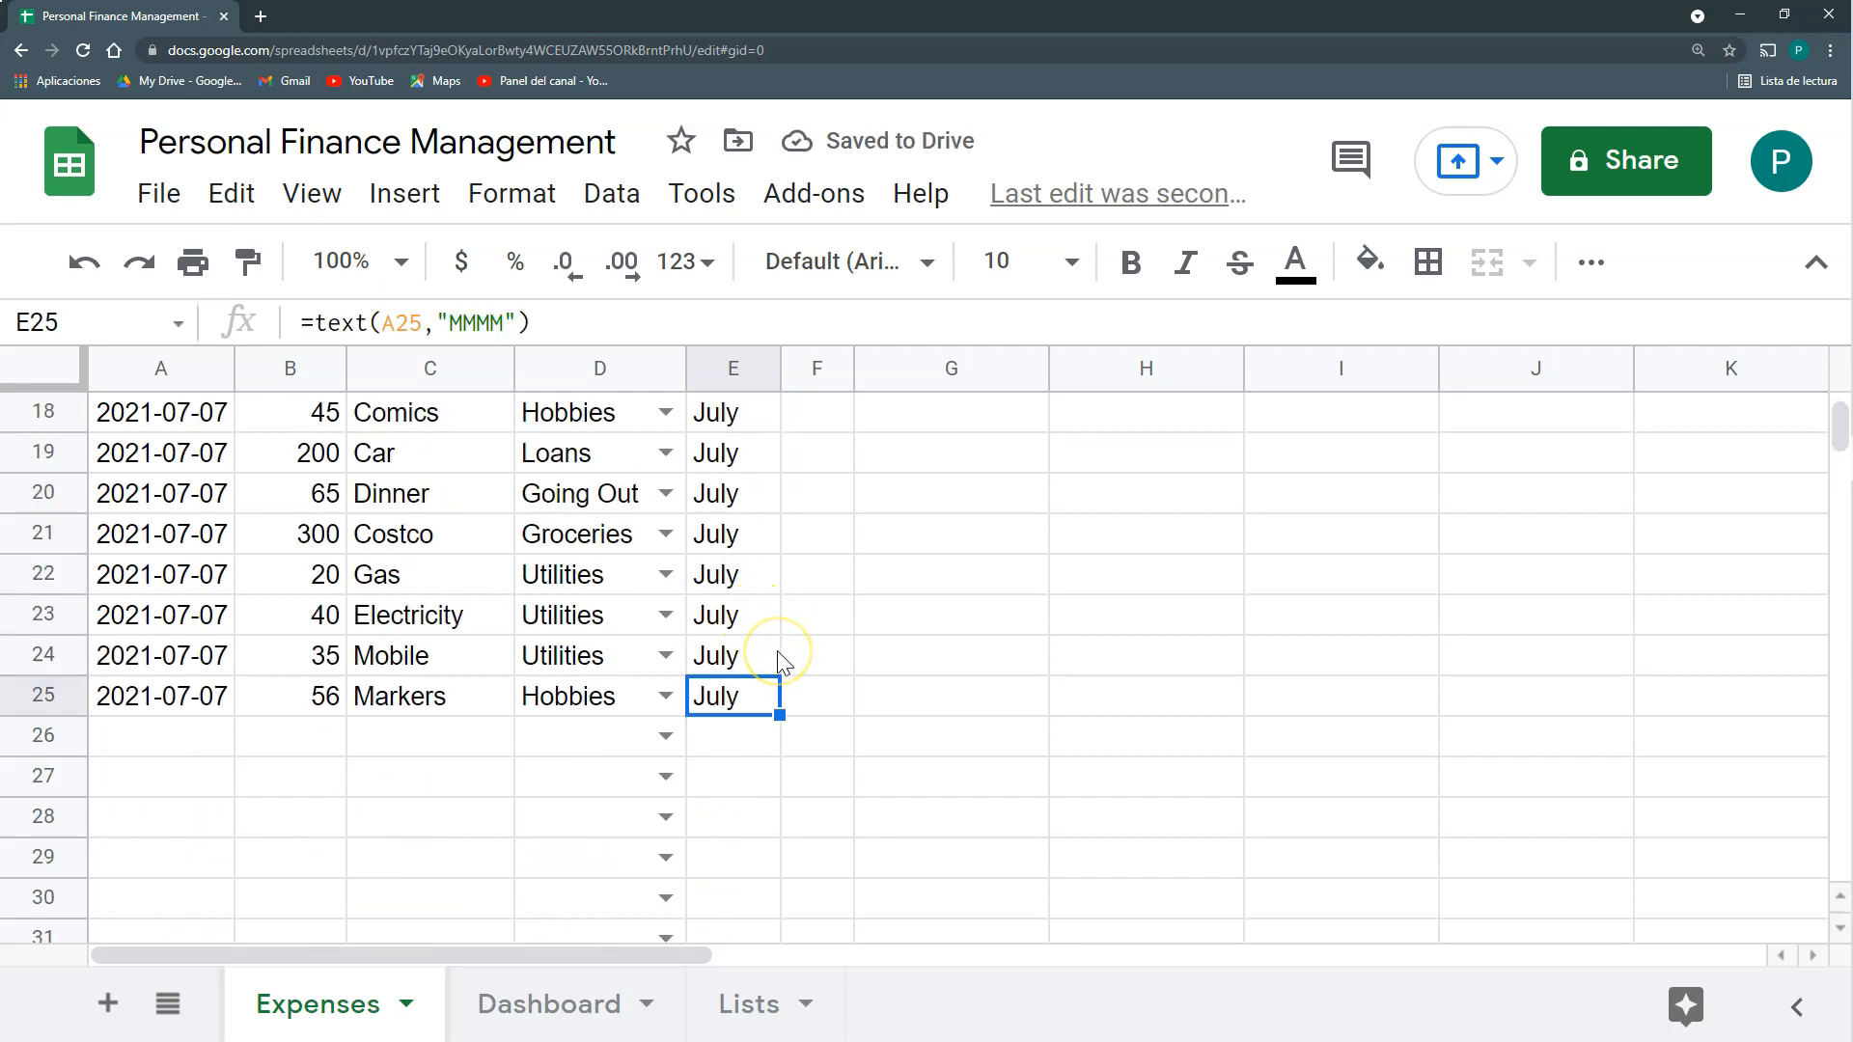
scroll(779, 658, up, 6)
click(733, 452)
drag(517, 323, 299, 326)
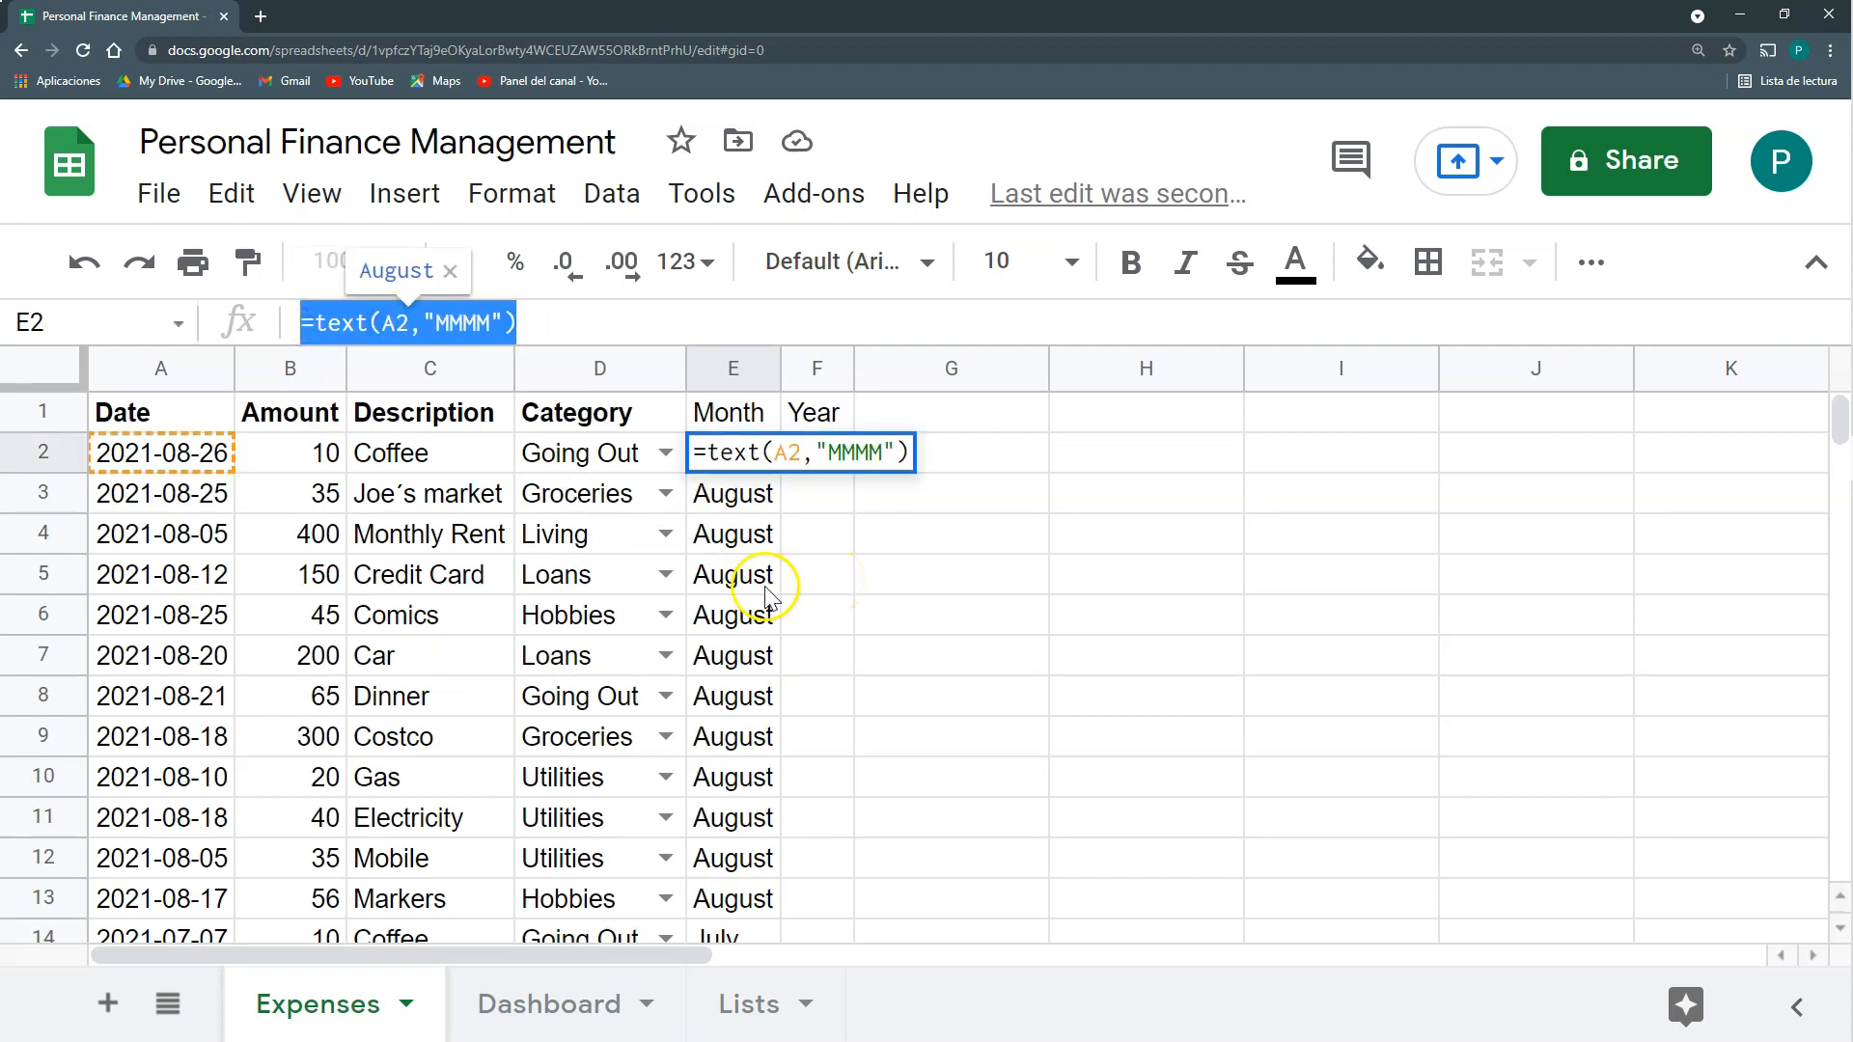
click(716, 588)
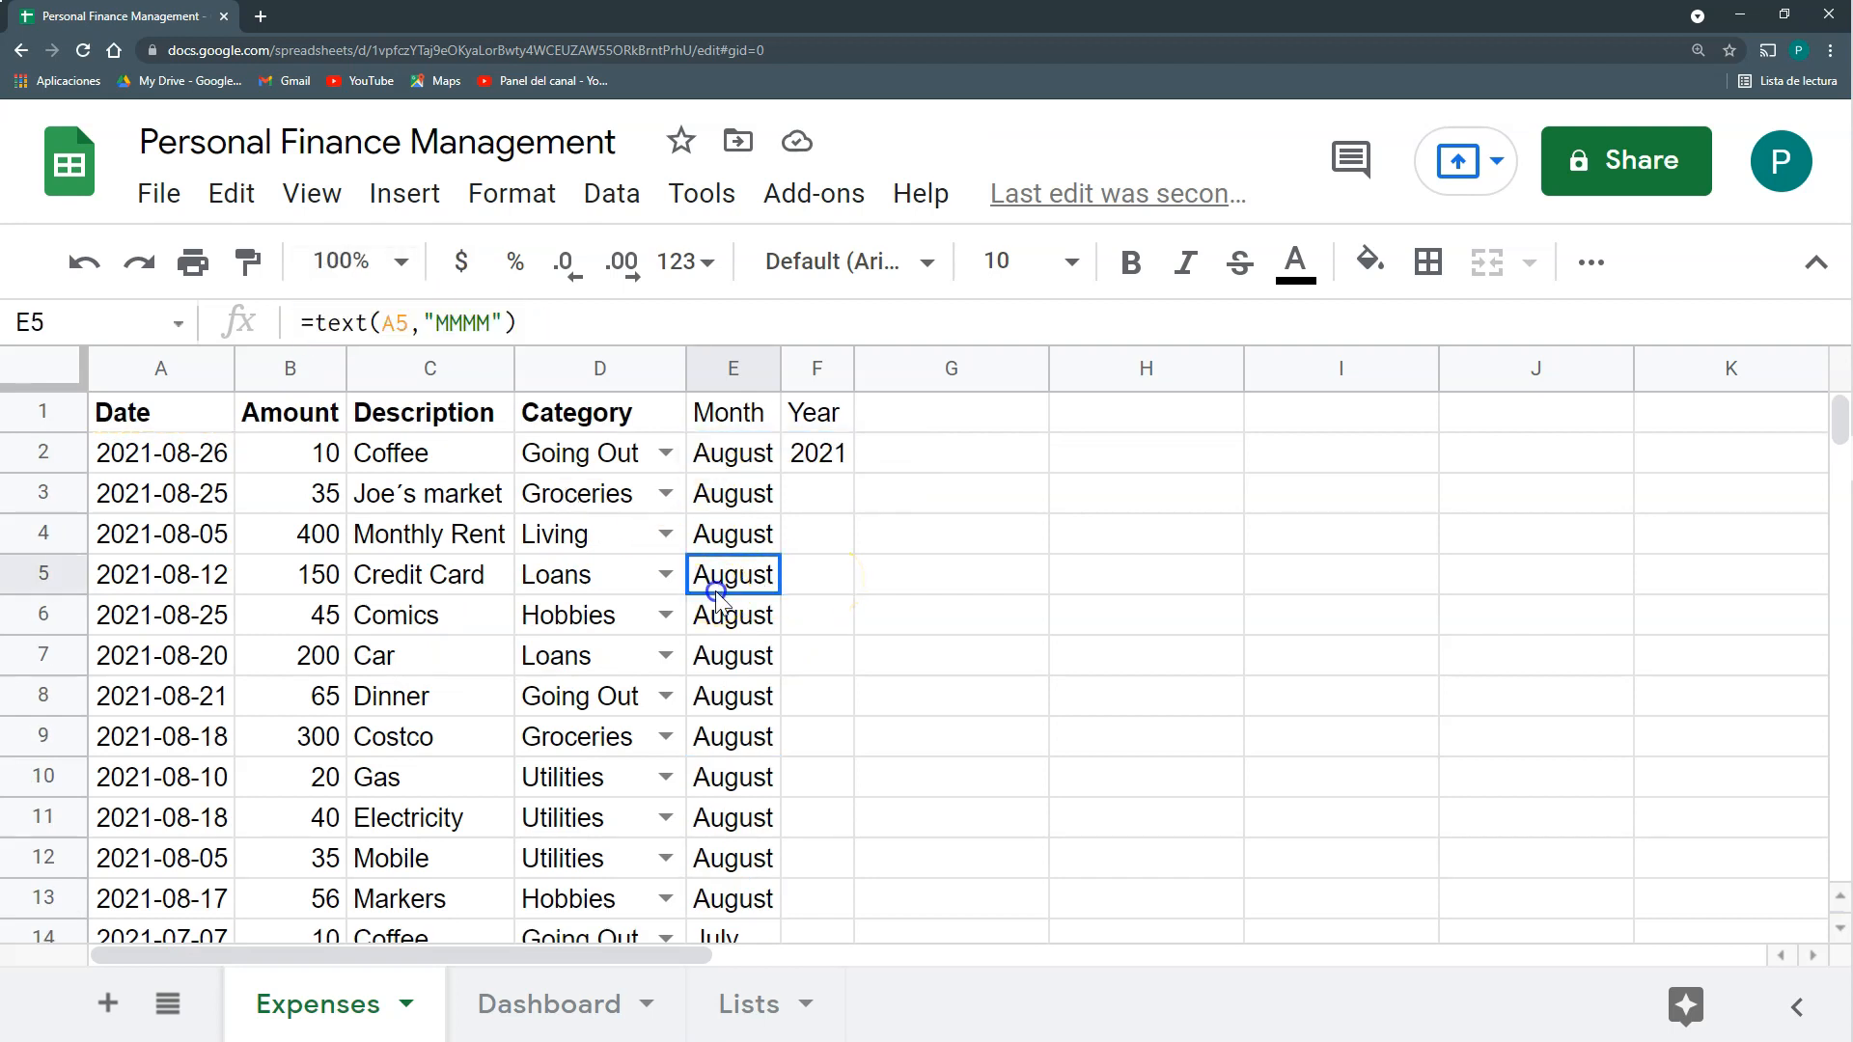
click(734, 456)
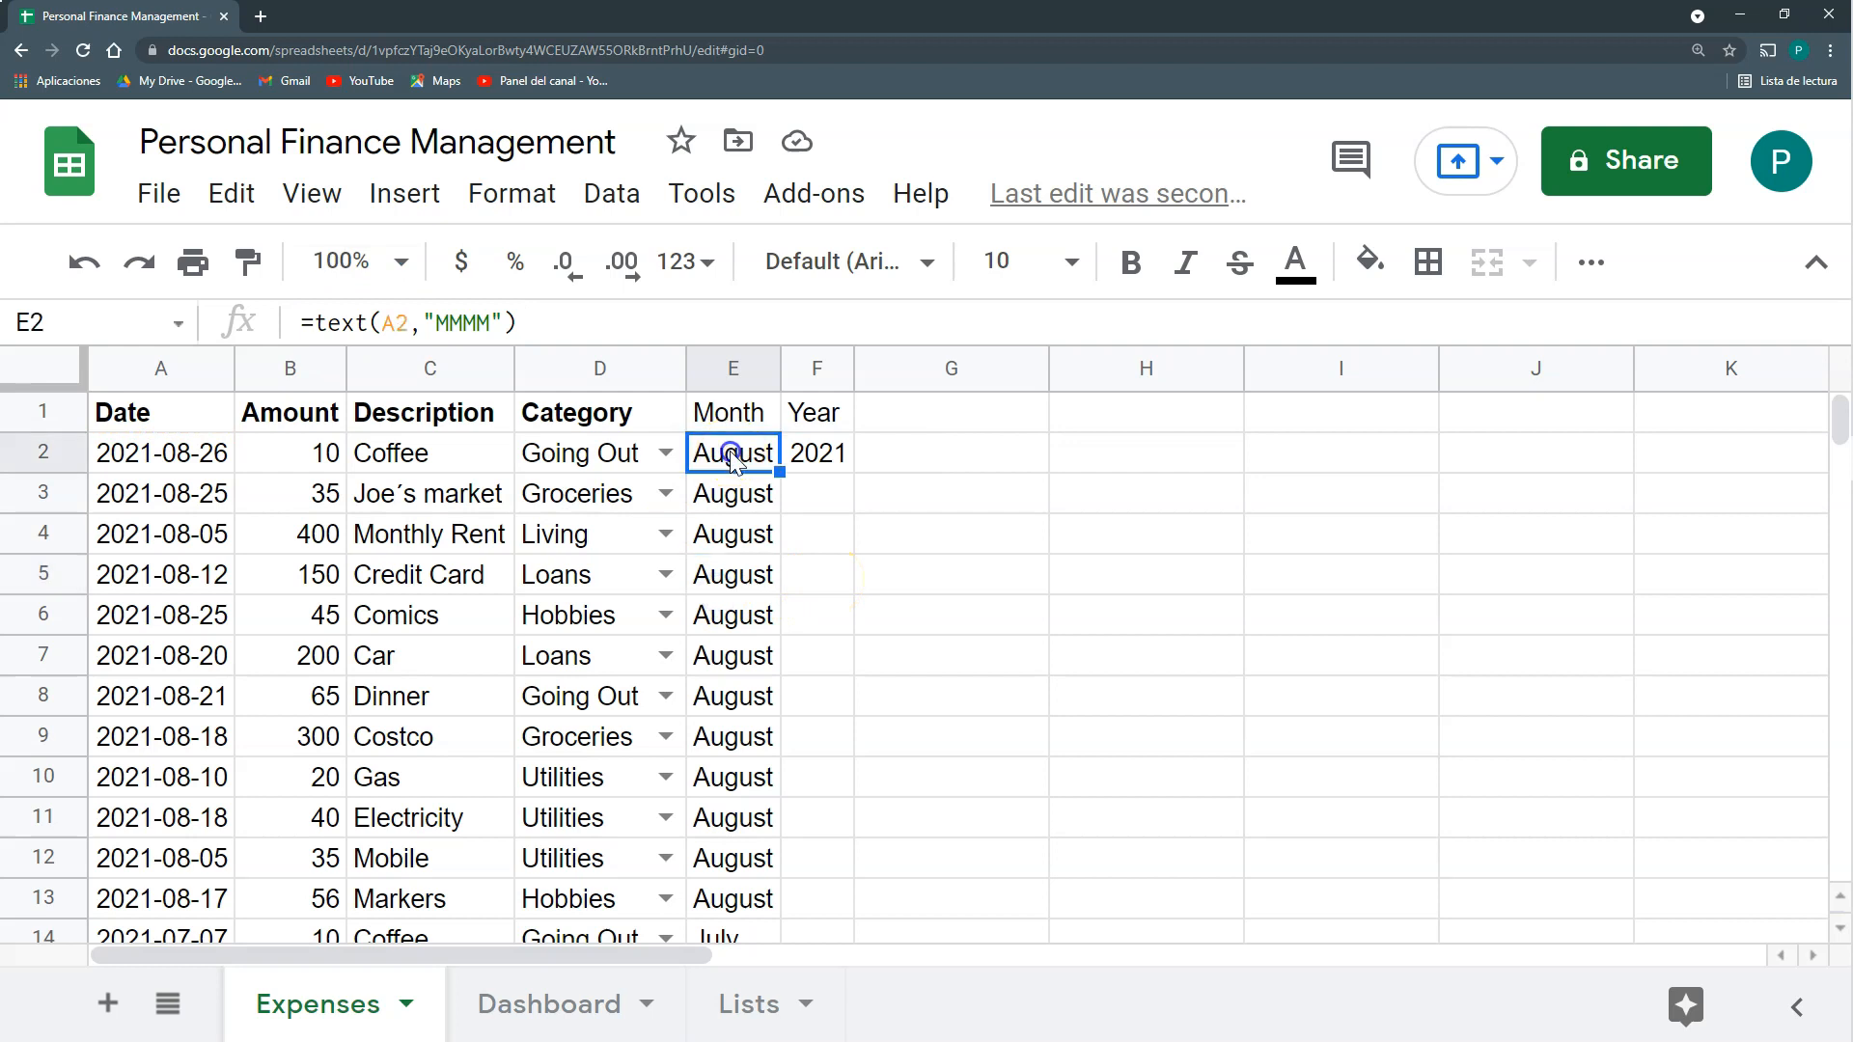
Clear the copied month formulas from E3:E25, keeping only the one in E2.
click(732, 504)
scroll(763, 772, down, 6)
shift+click(728, 656)
key(Delete)
scroll(735, 574, up, 6)
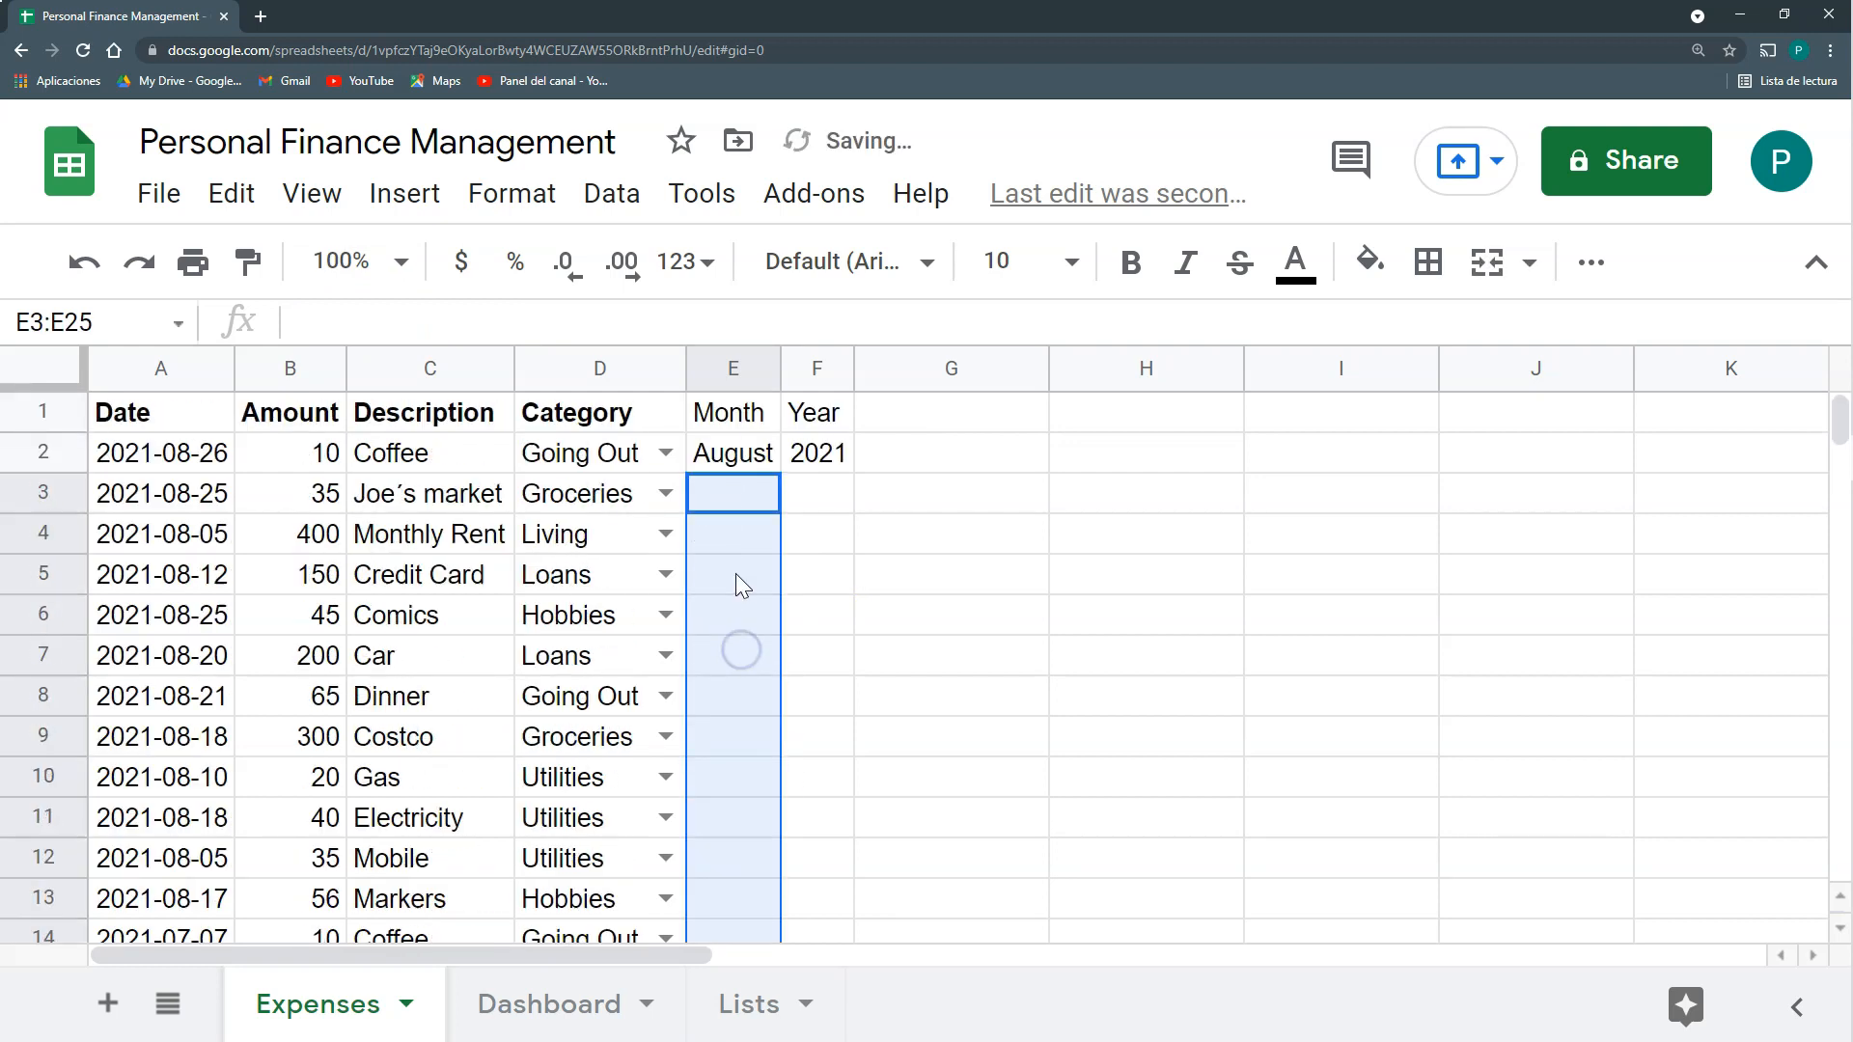
Extend the date reference in E2 to A2:A and wrap the formula as =ArrayFormula(text(A2:A,"MMMM")).
click(730, 453)
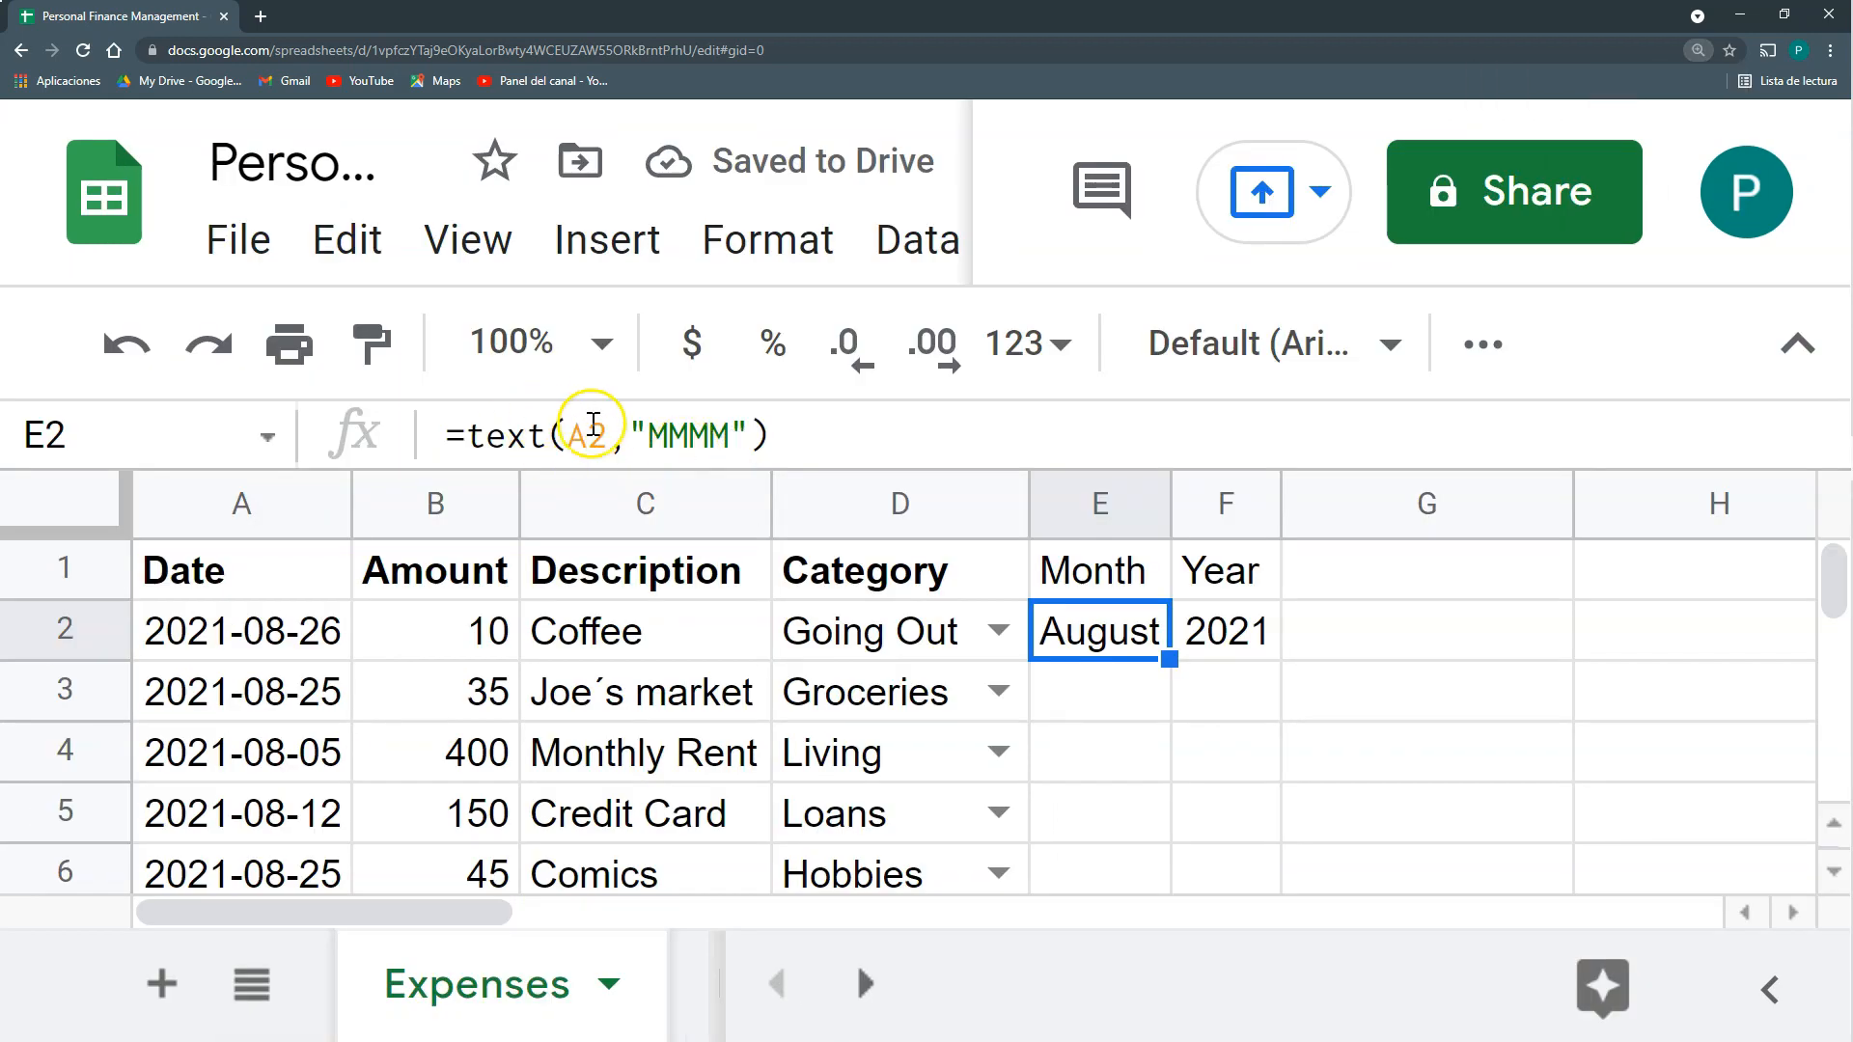
click(610, 434)
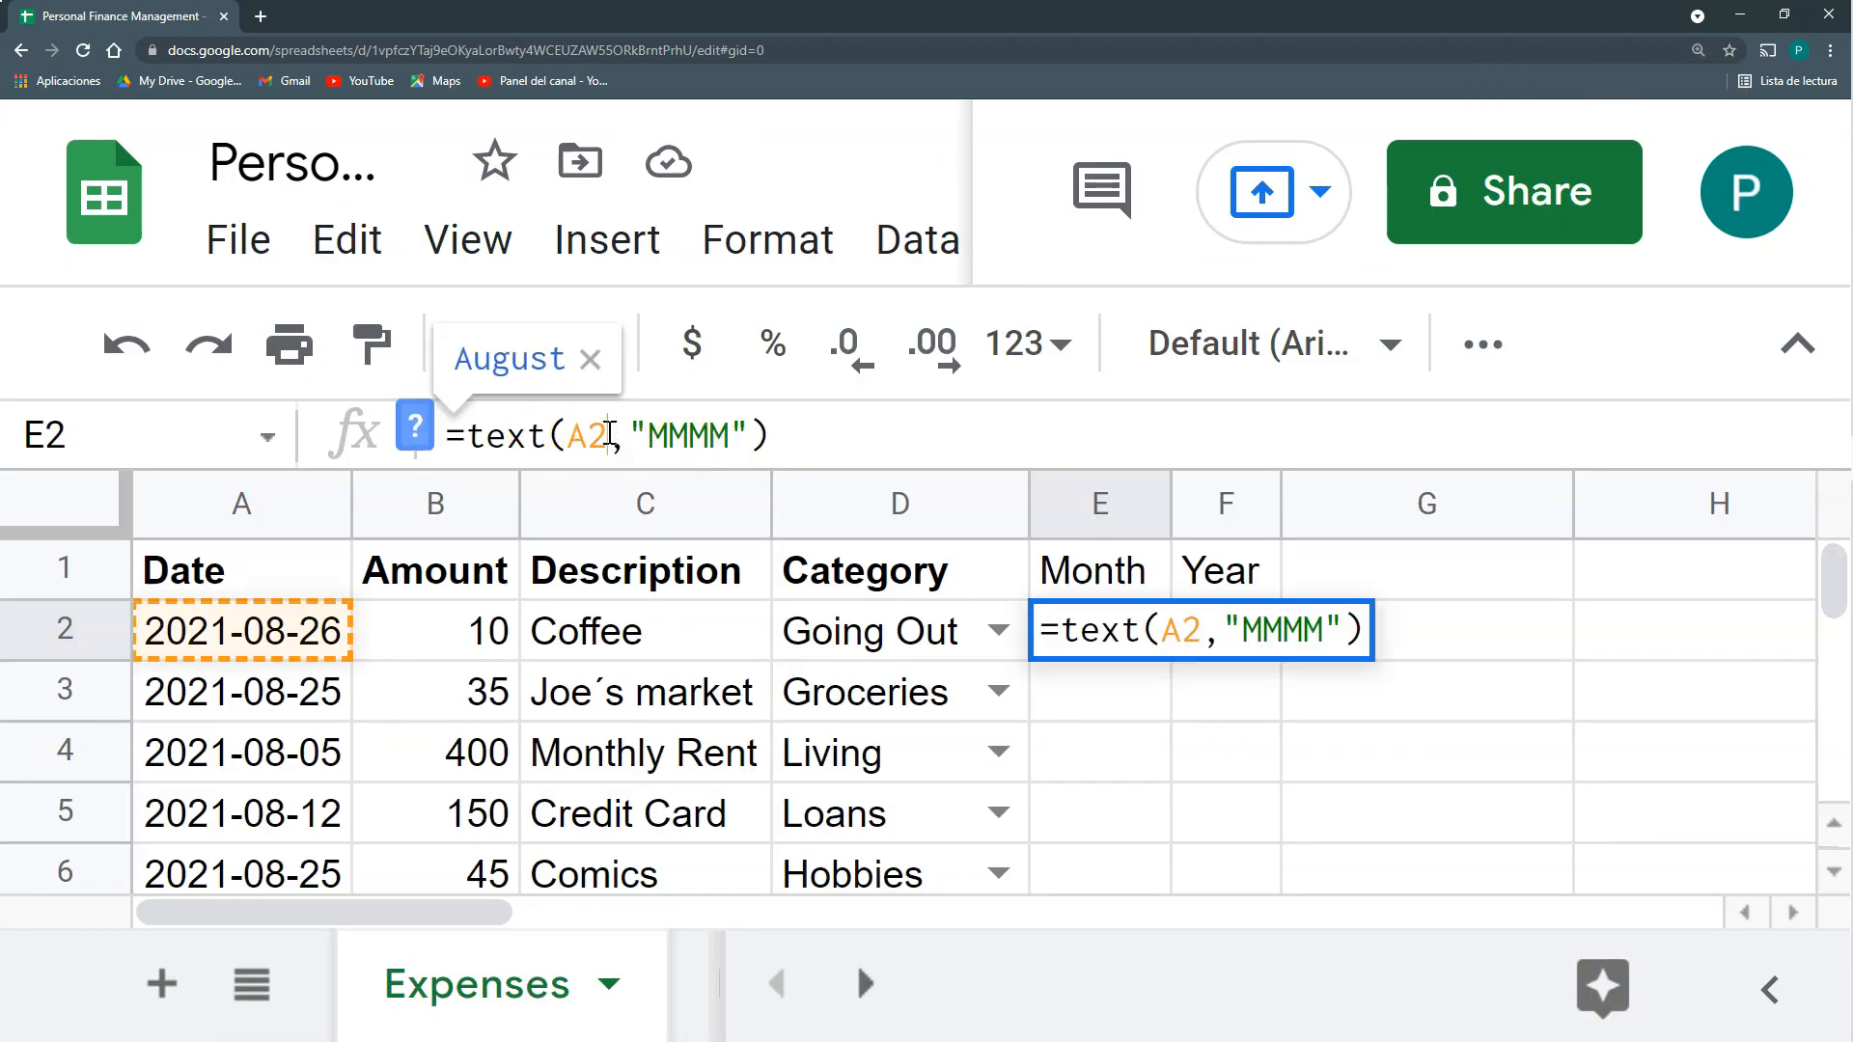
text(:A)
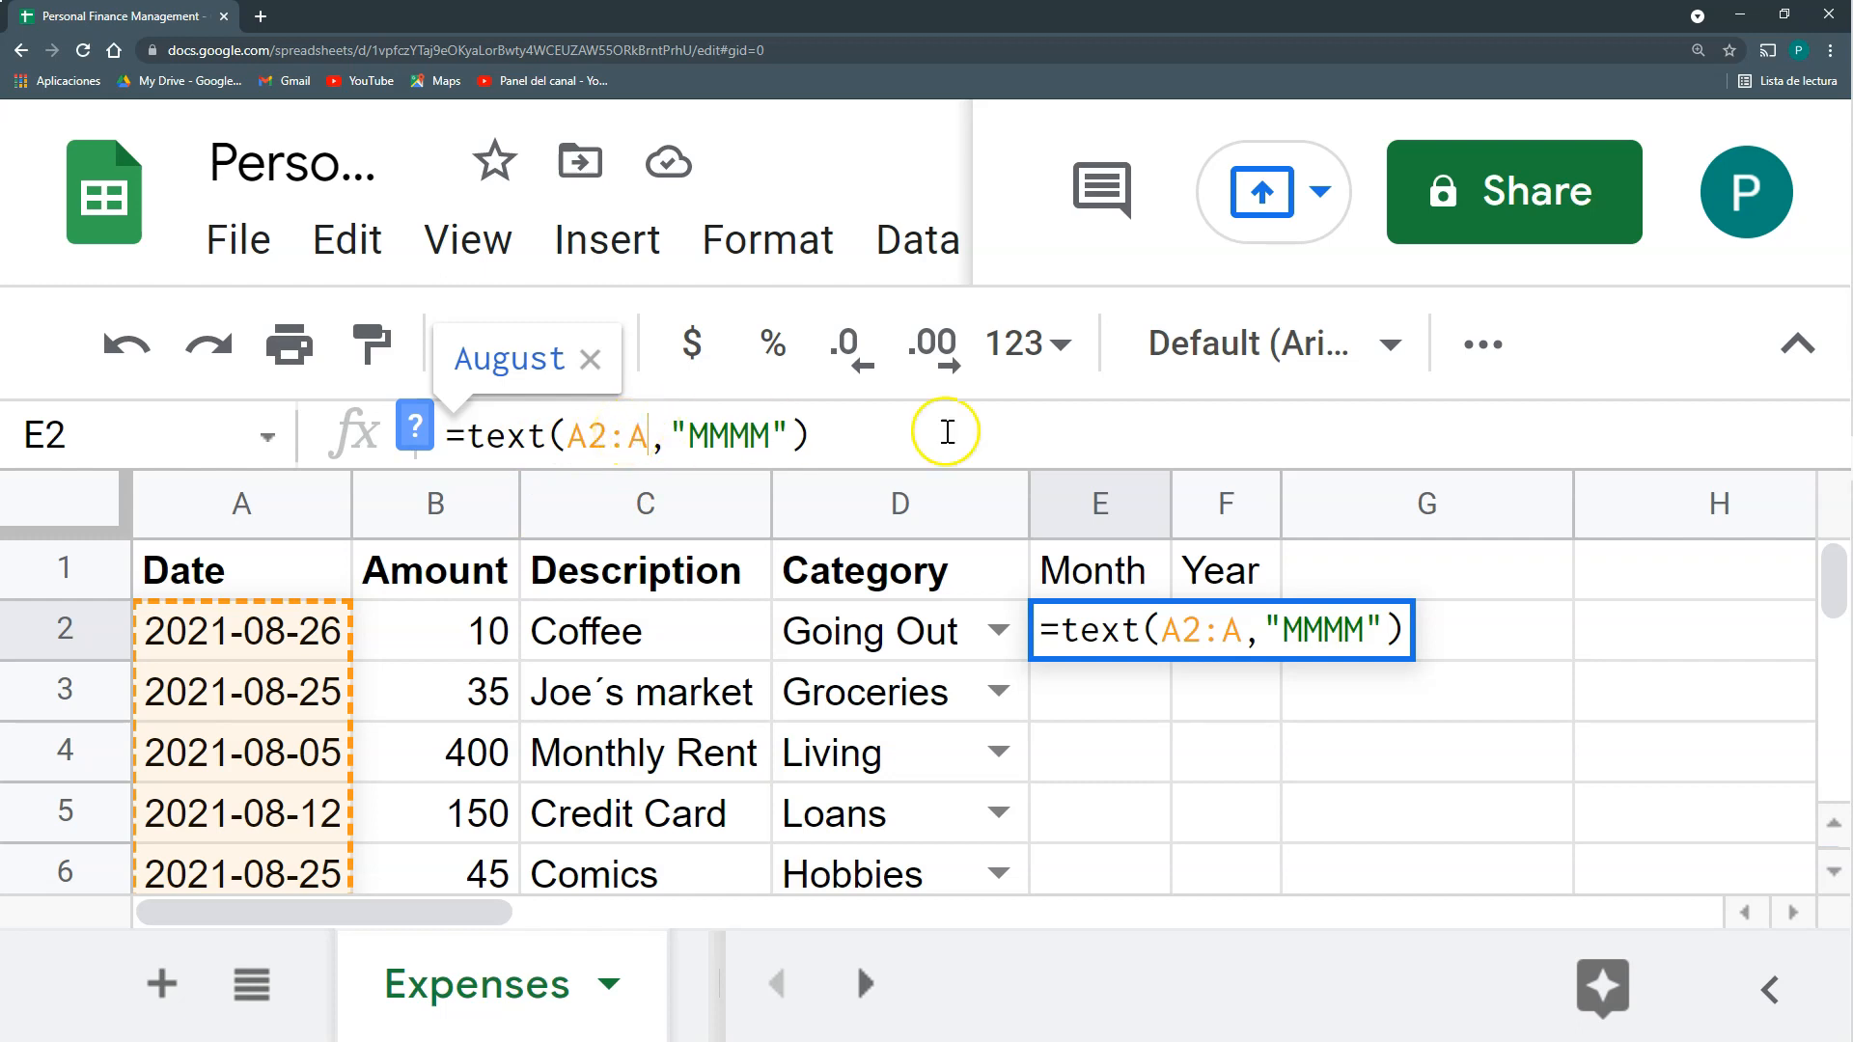
click(853, 441)
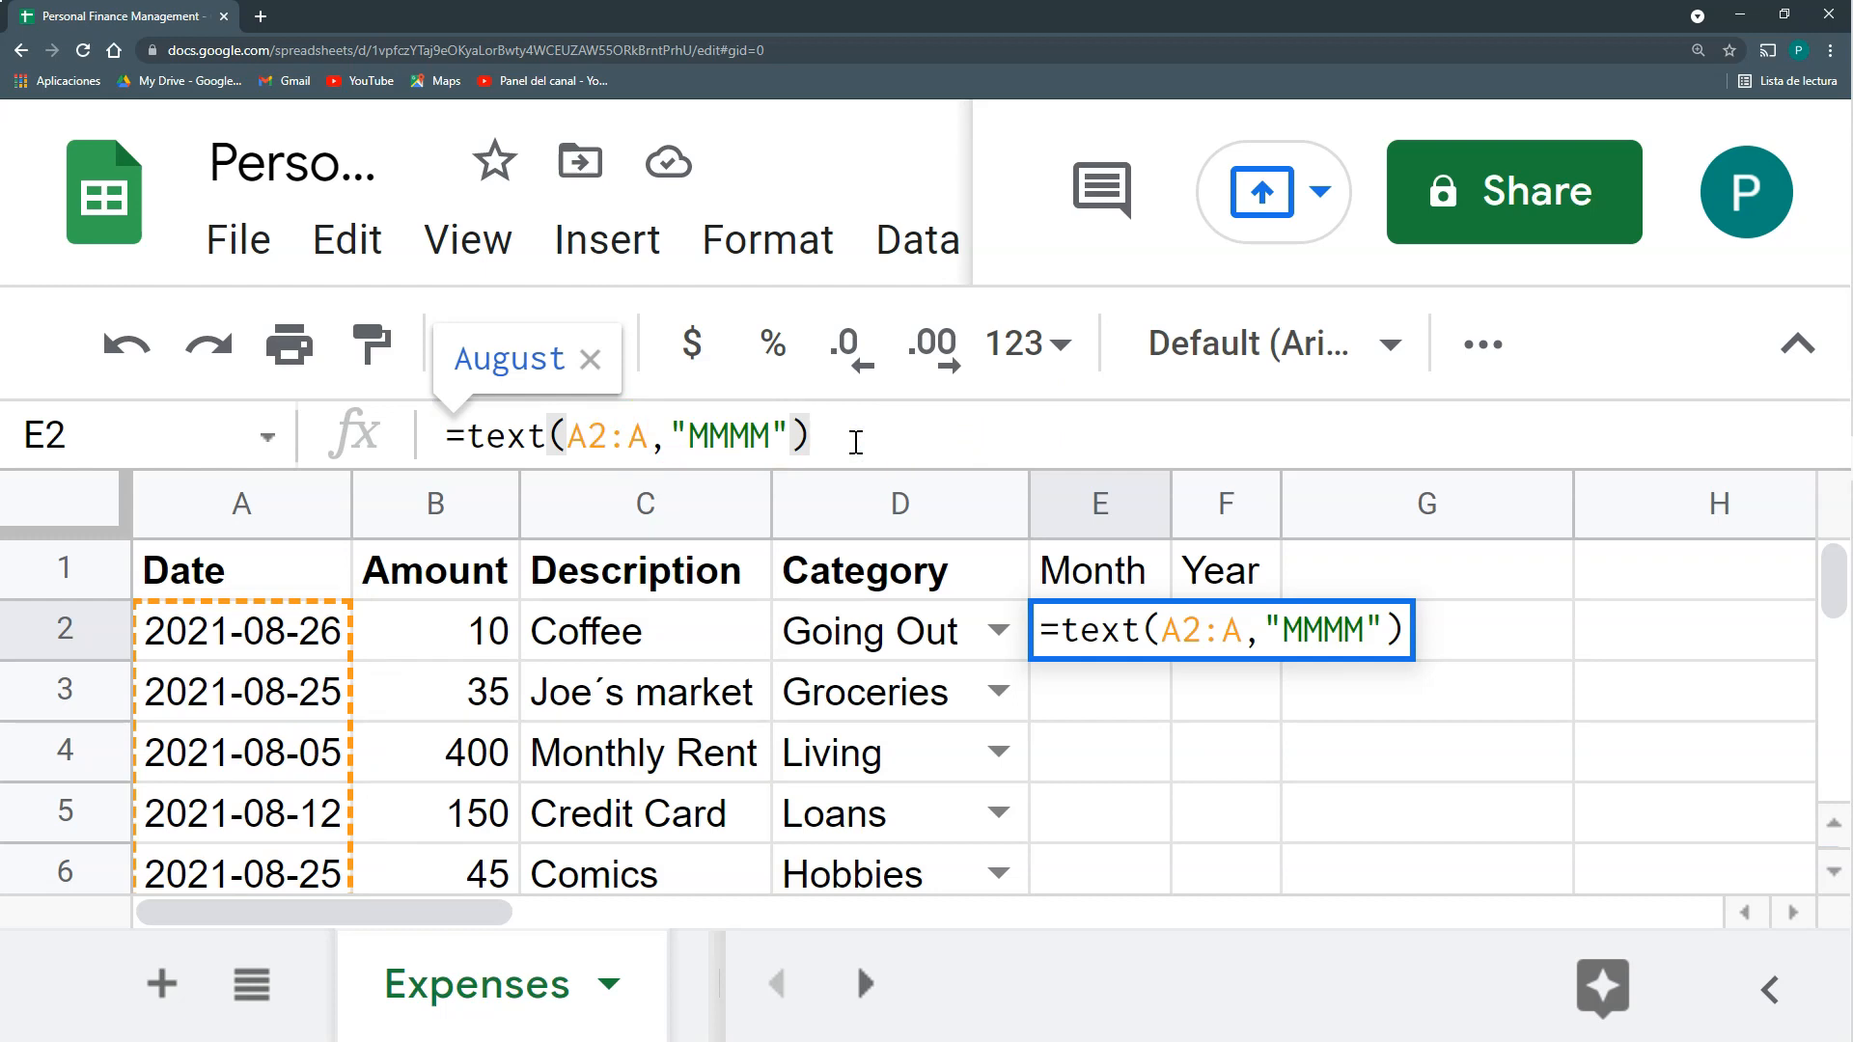
key(ctrl+shift+Return)
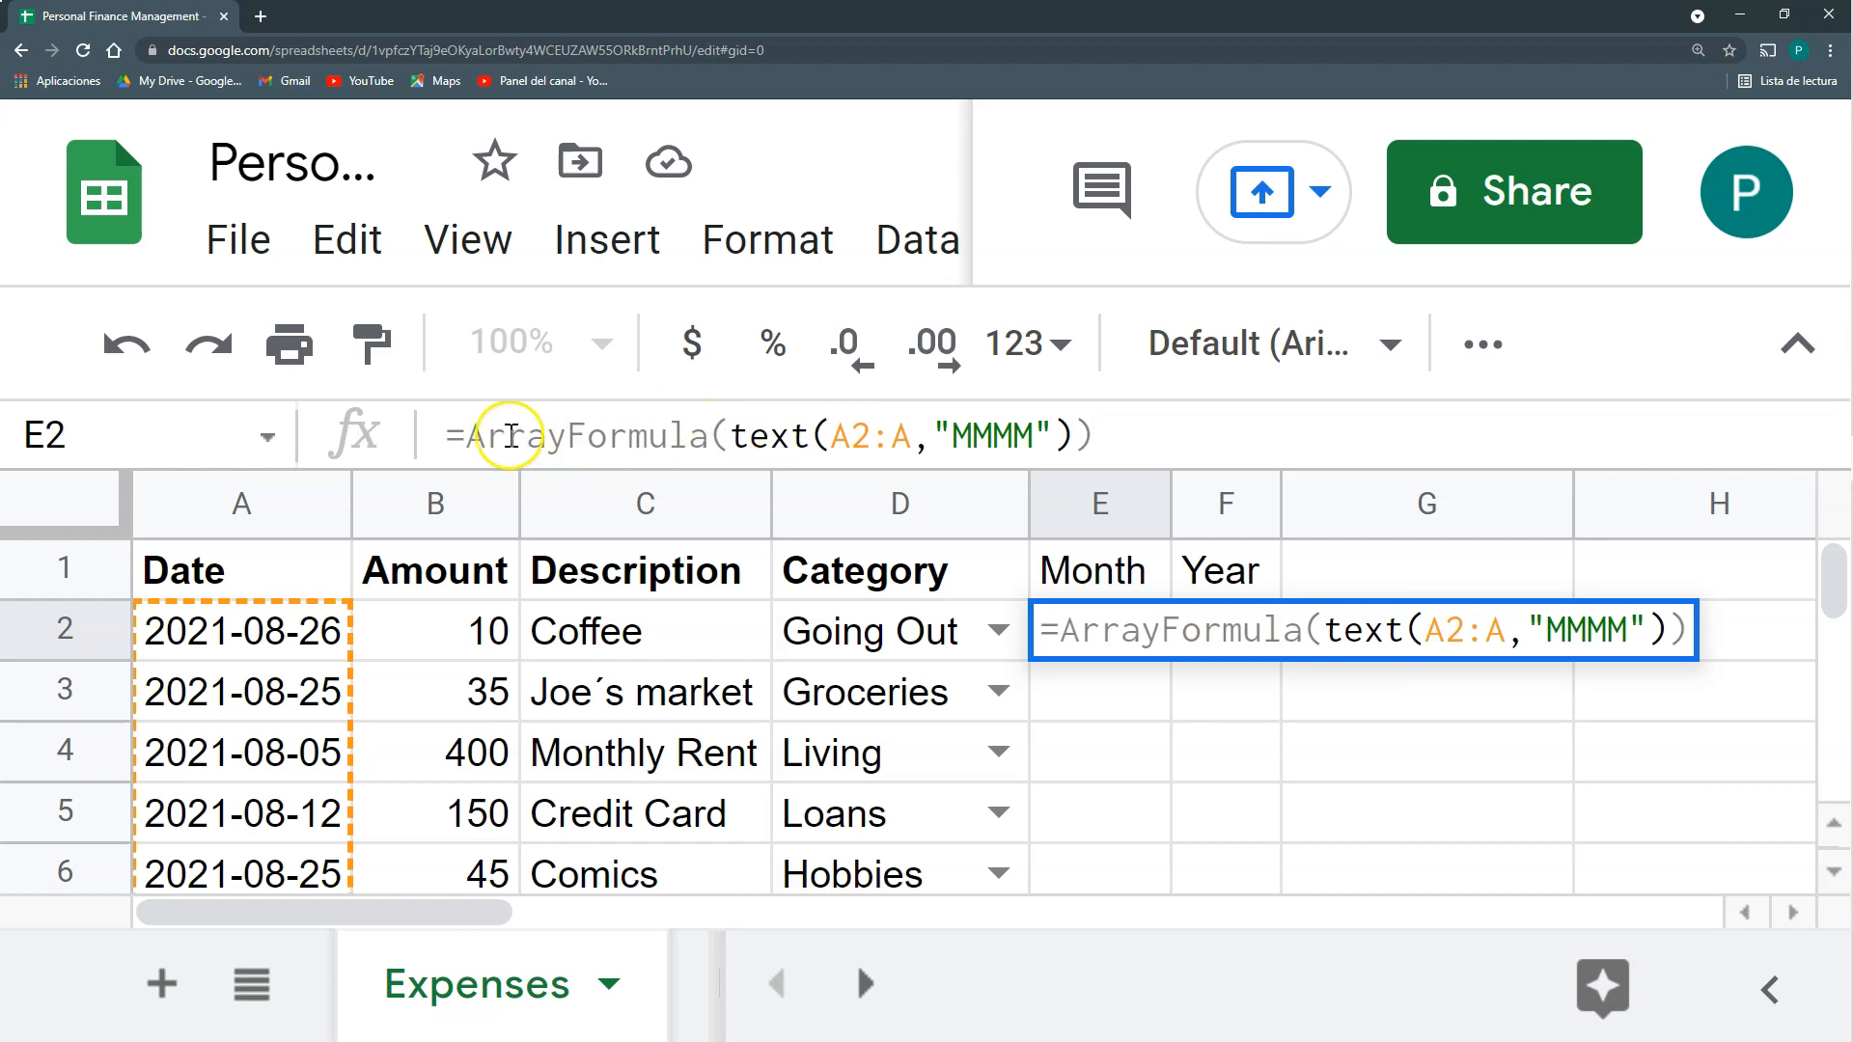
key(Return)
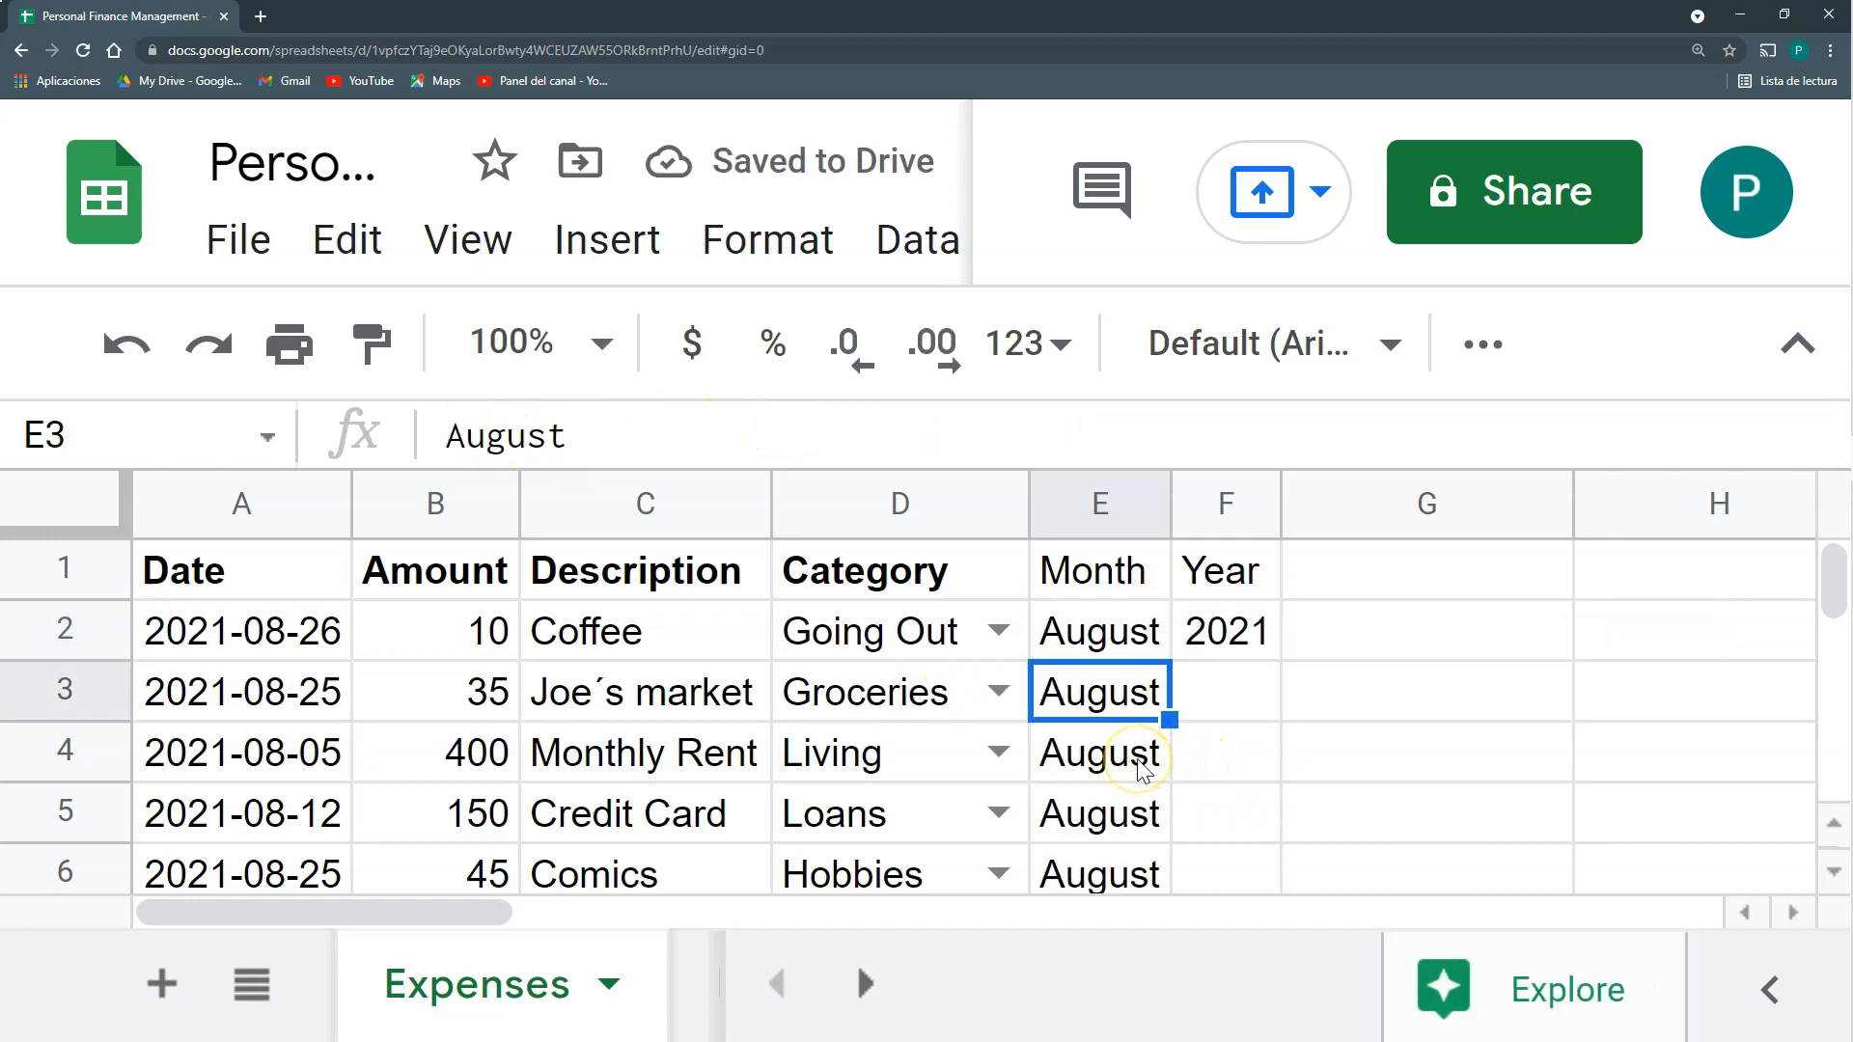
Hide the menus to make room for more rows of the Expenses sheet.
click(1796, 344)
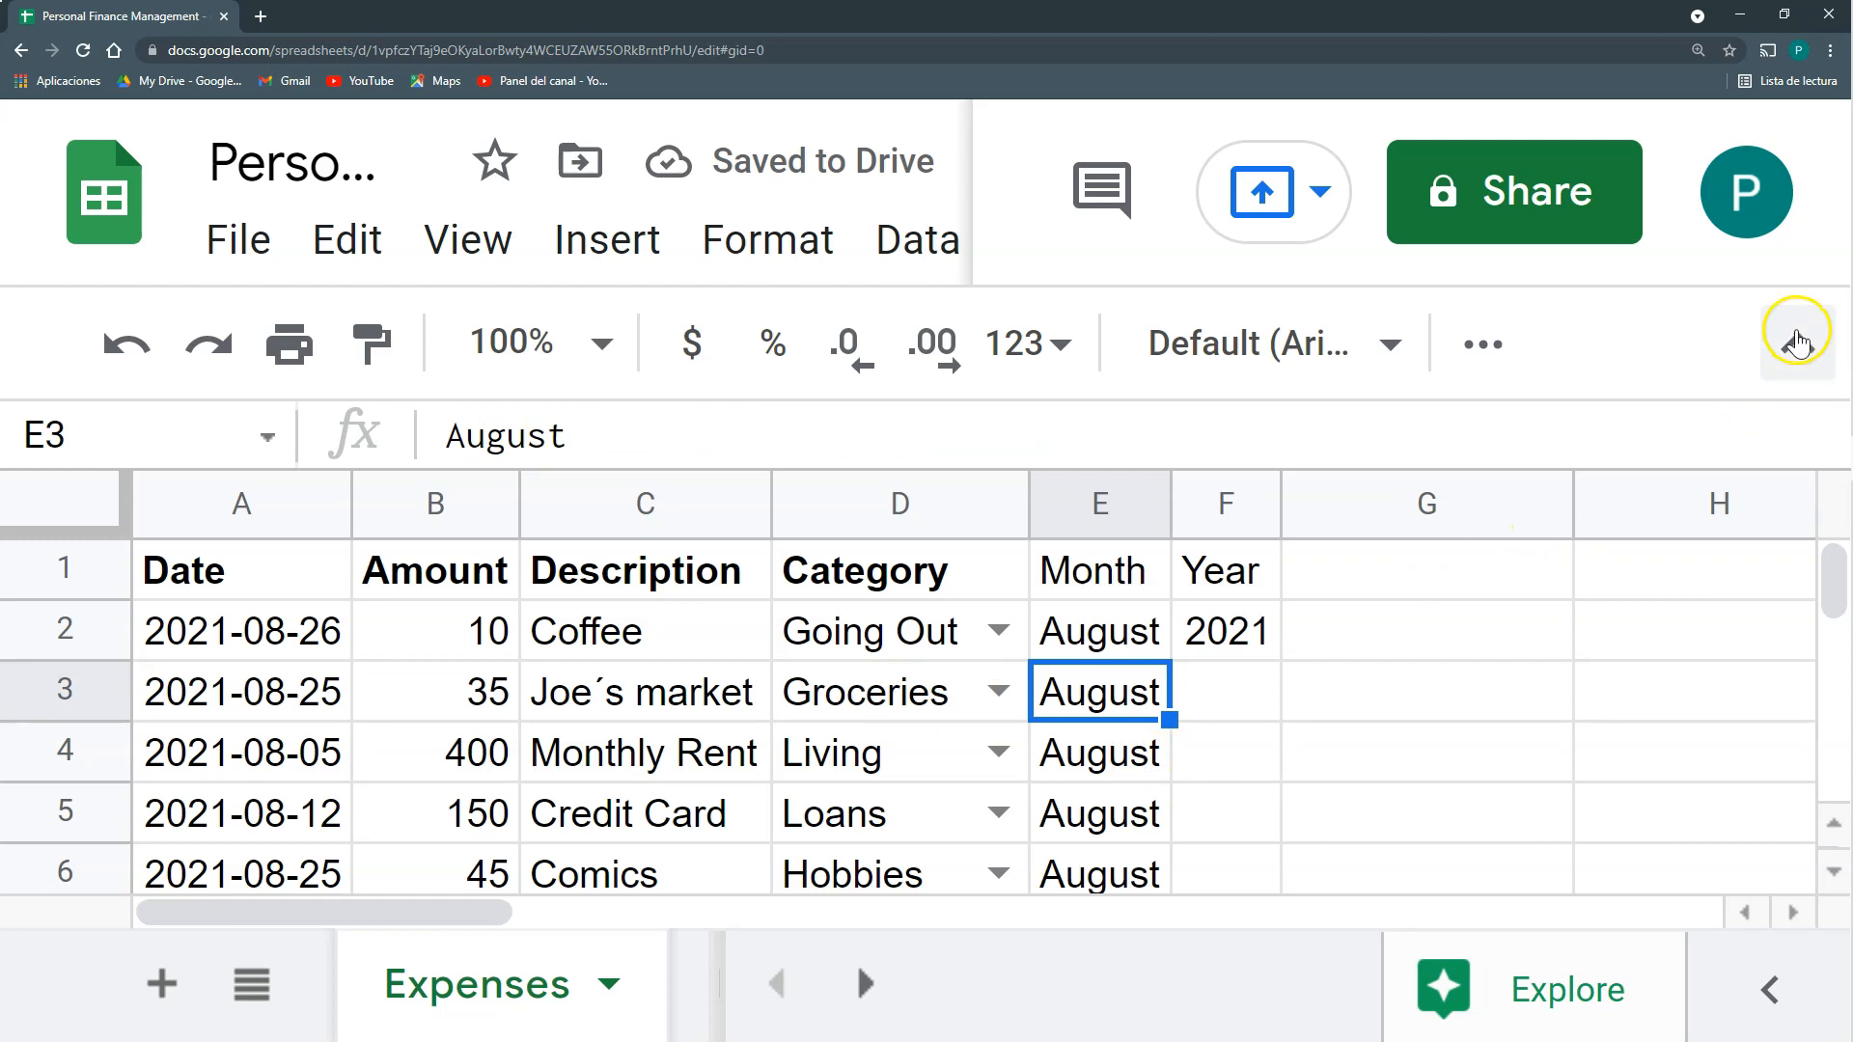
scroll(712, 641, up, 2)
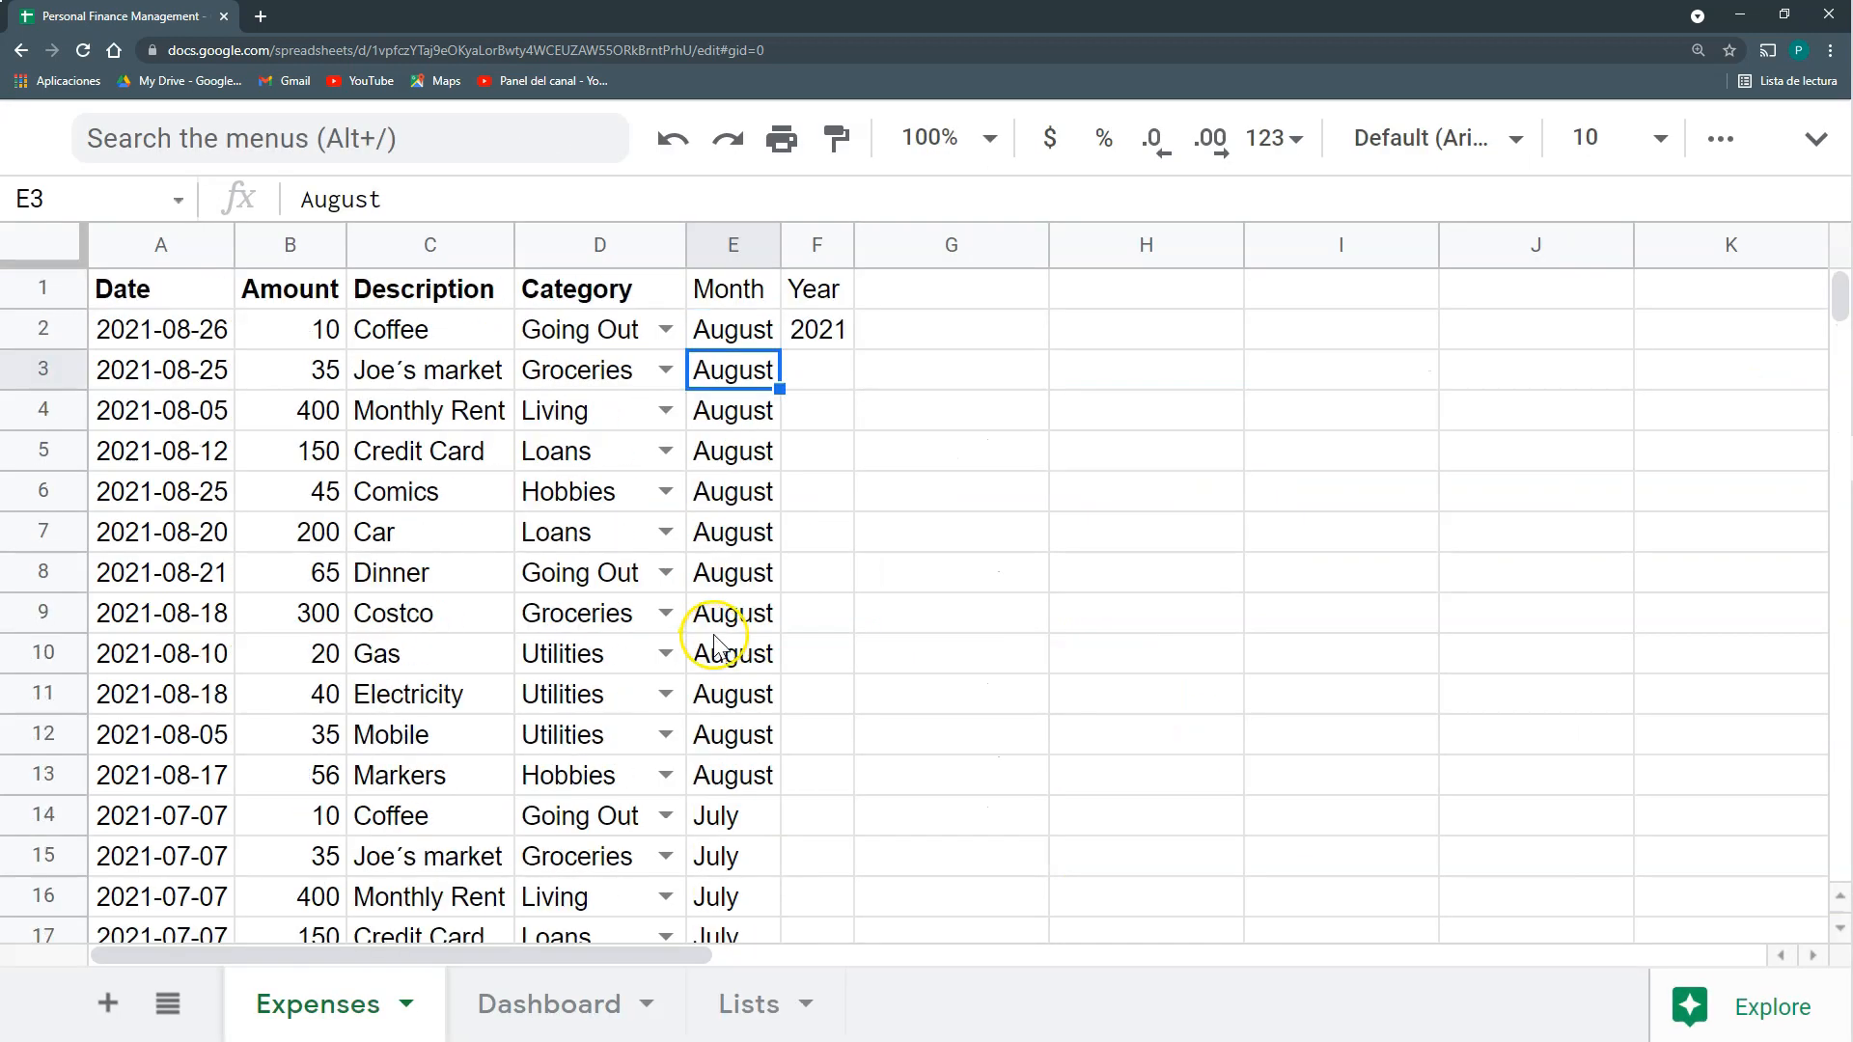
click(716, 628)
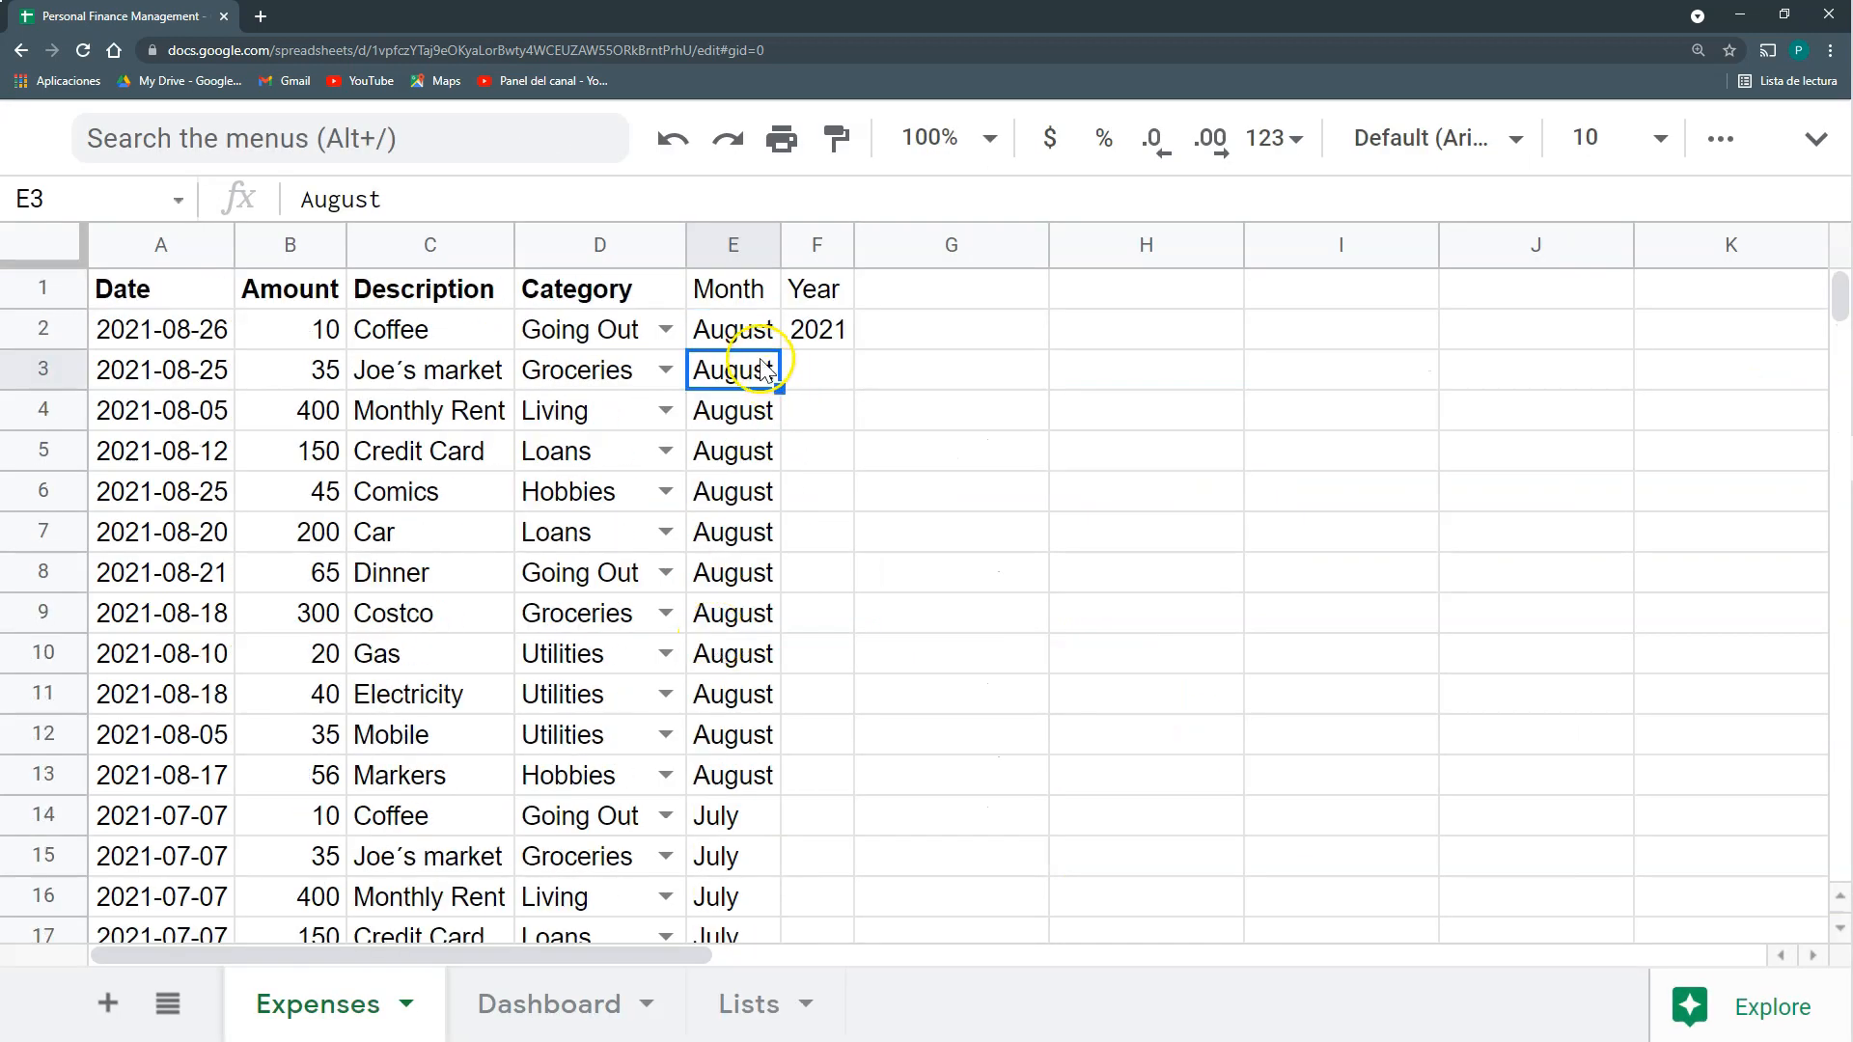
Compare the Date column with the array formula's months, including the rows without a date from row 26 down.
scroll(757, 753, down, 7)
click(761, 490)
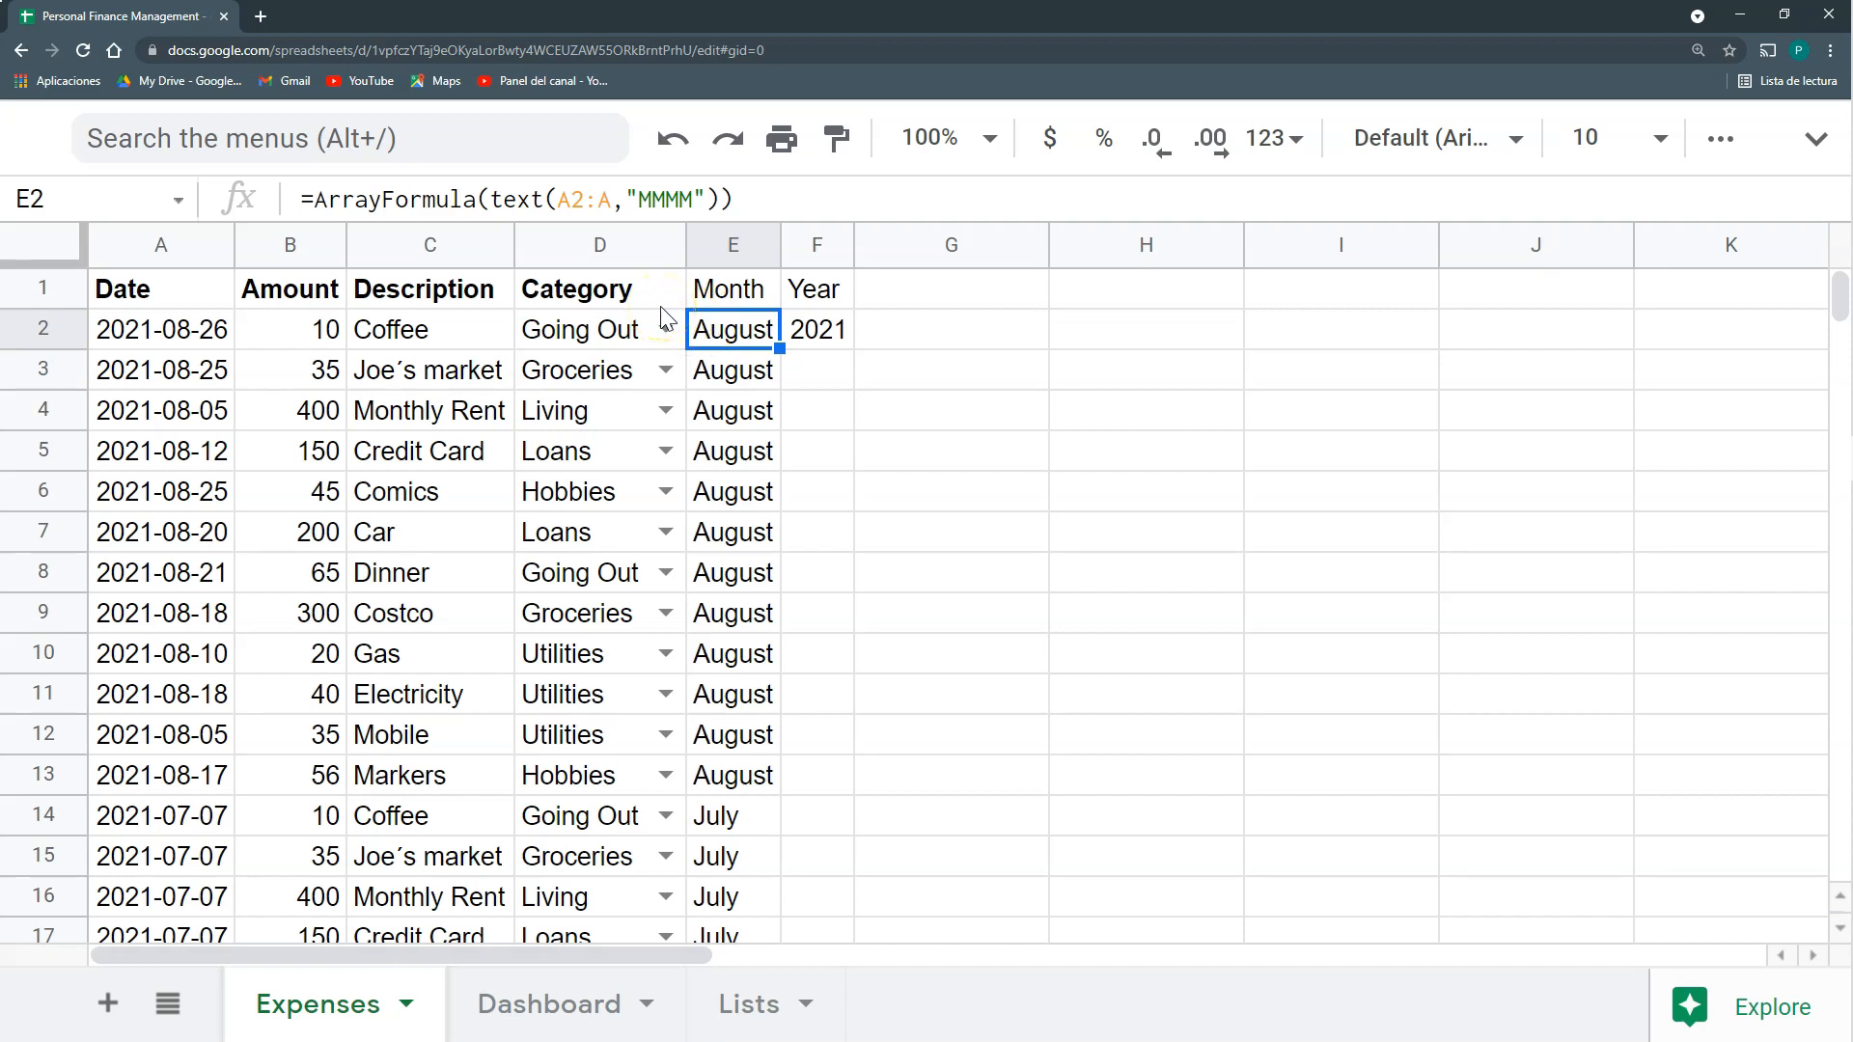
key(ctrl+plus)
key(ctrl+plus)
click(216, 325)
scroll(323, 506, down, 3)
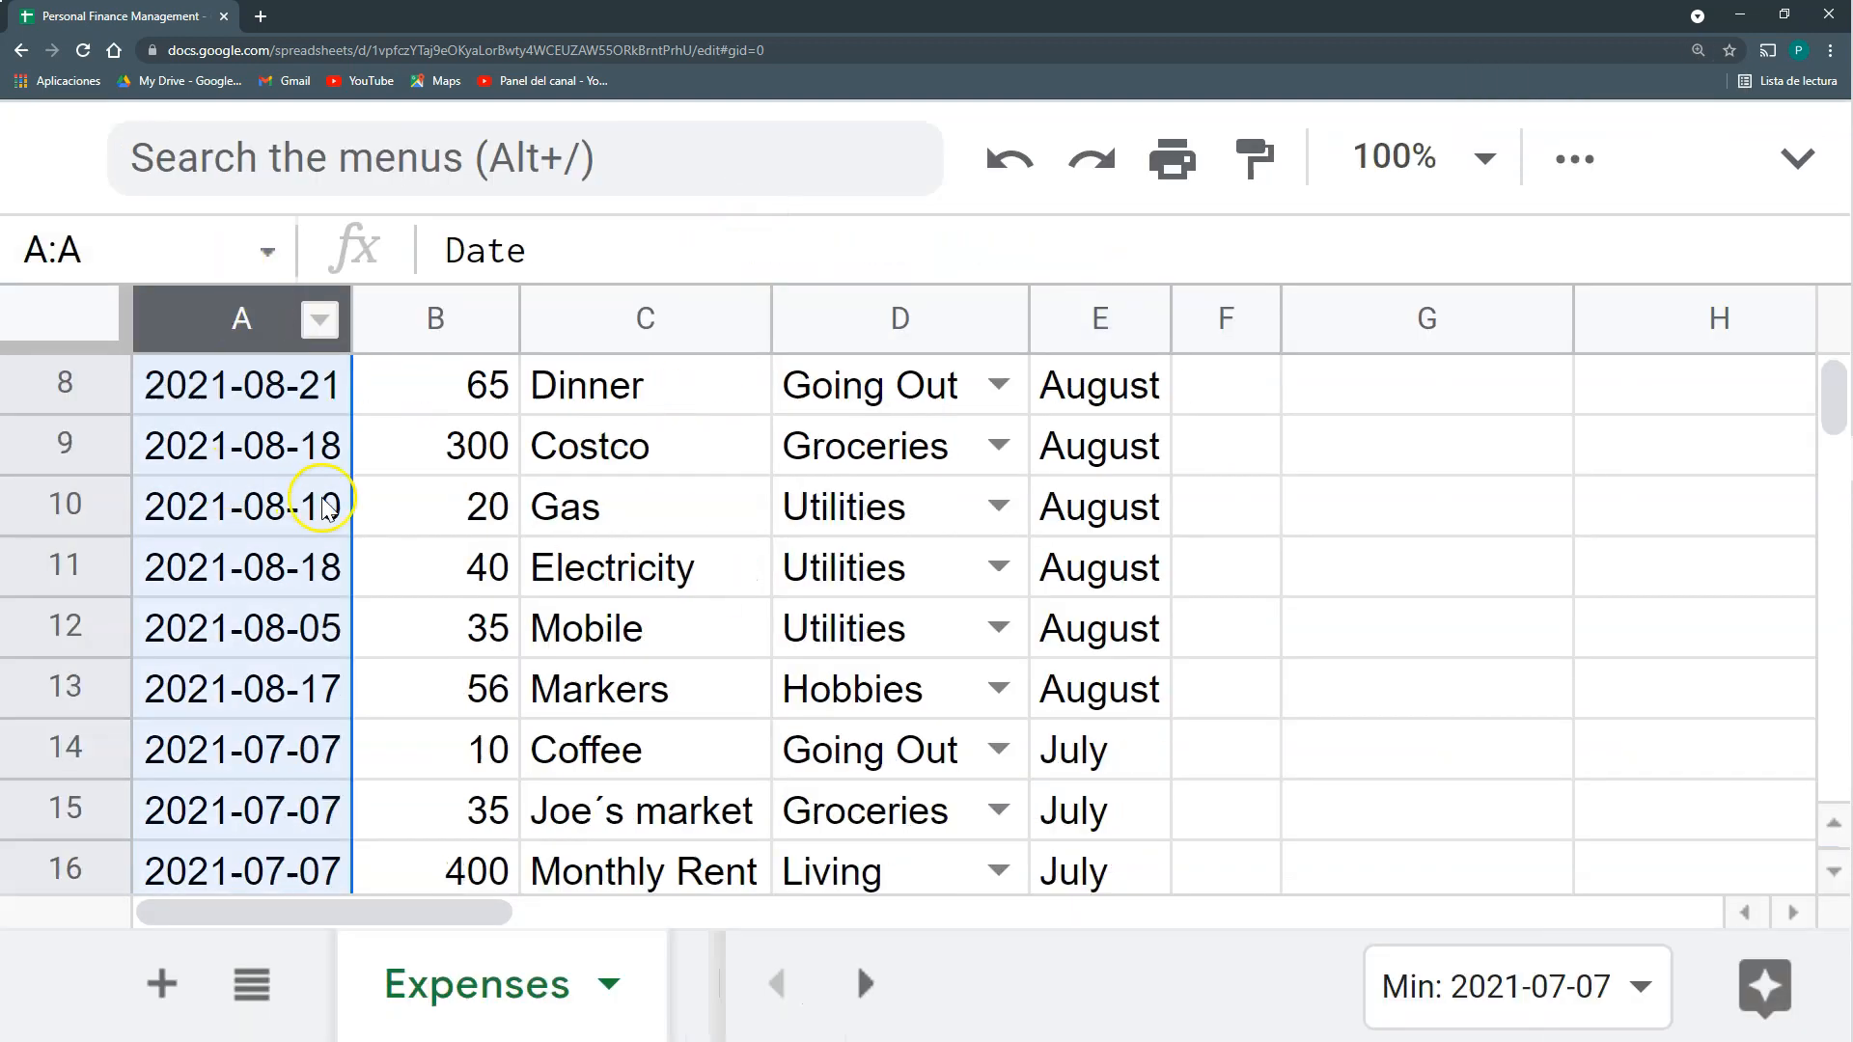
scroll(323, 506, down, 6)
scroll(257, 571, up, 2)
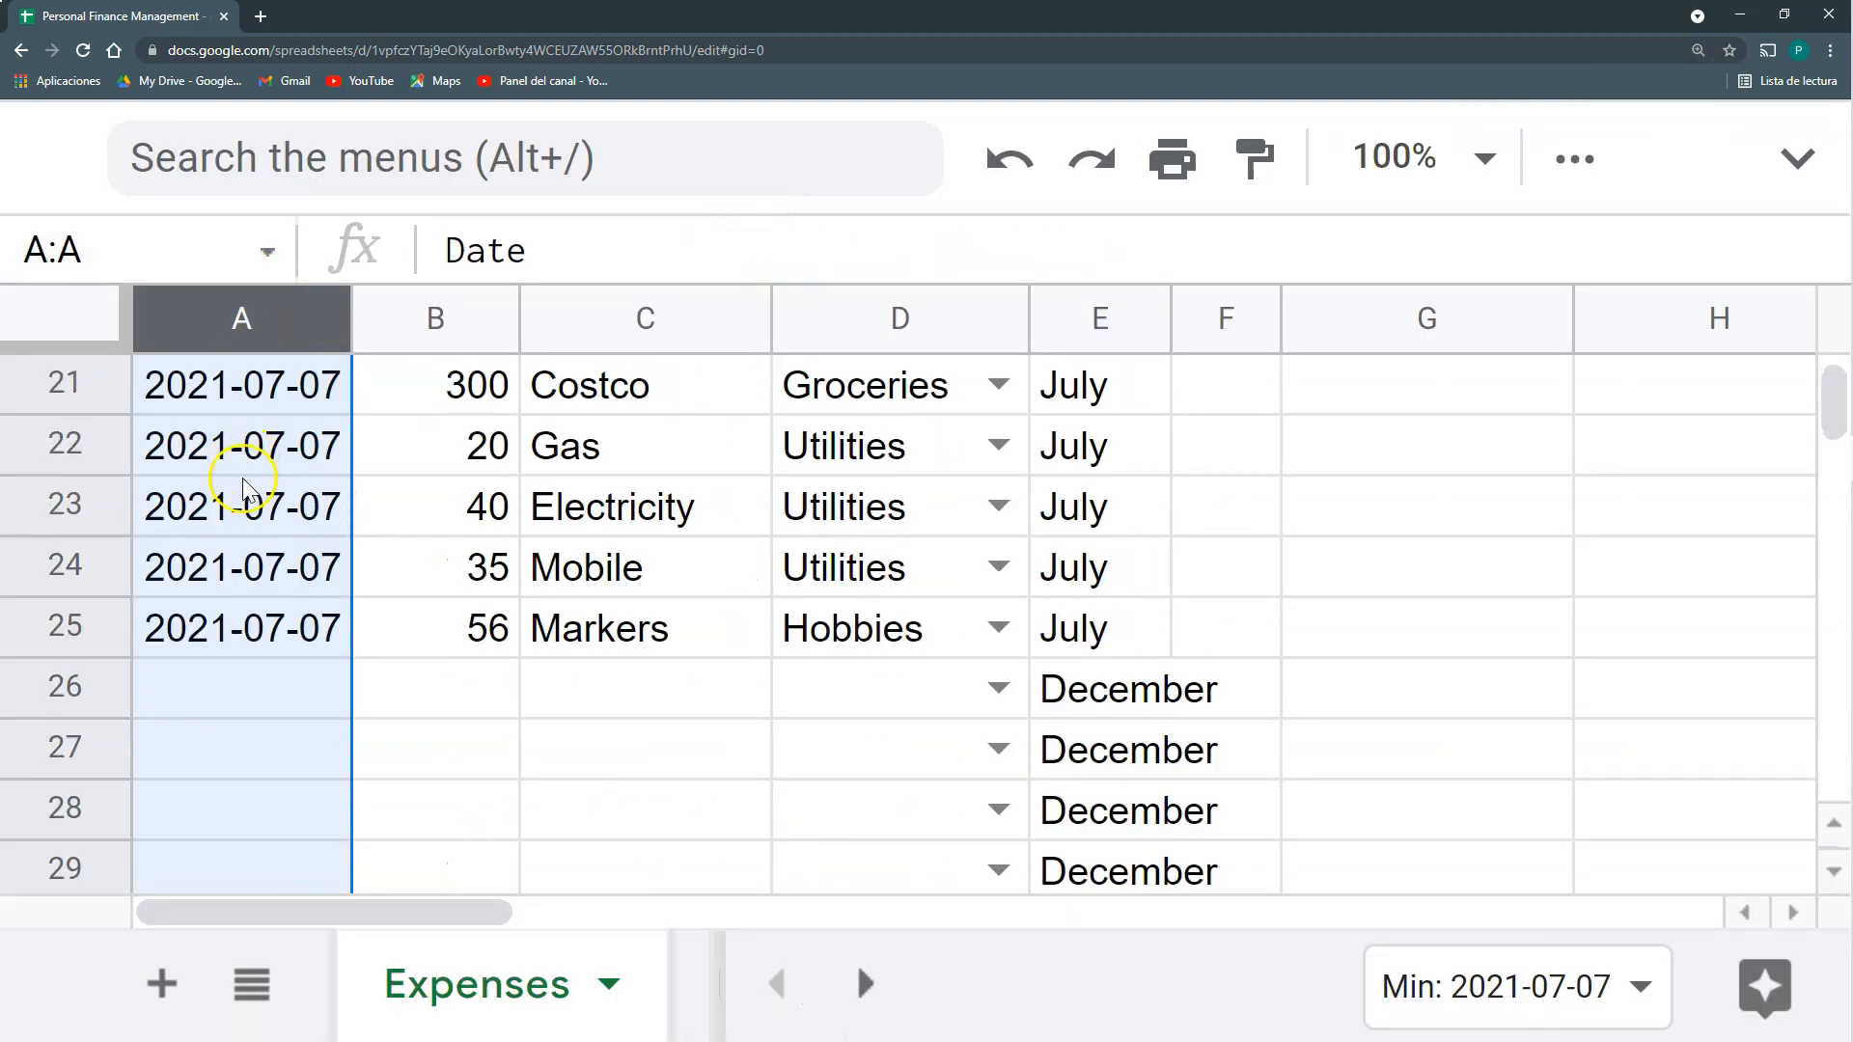
click(229, 689)
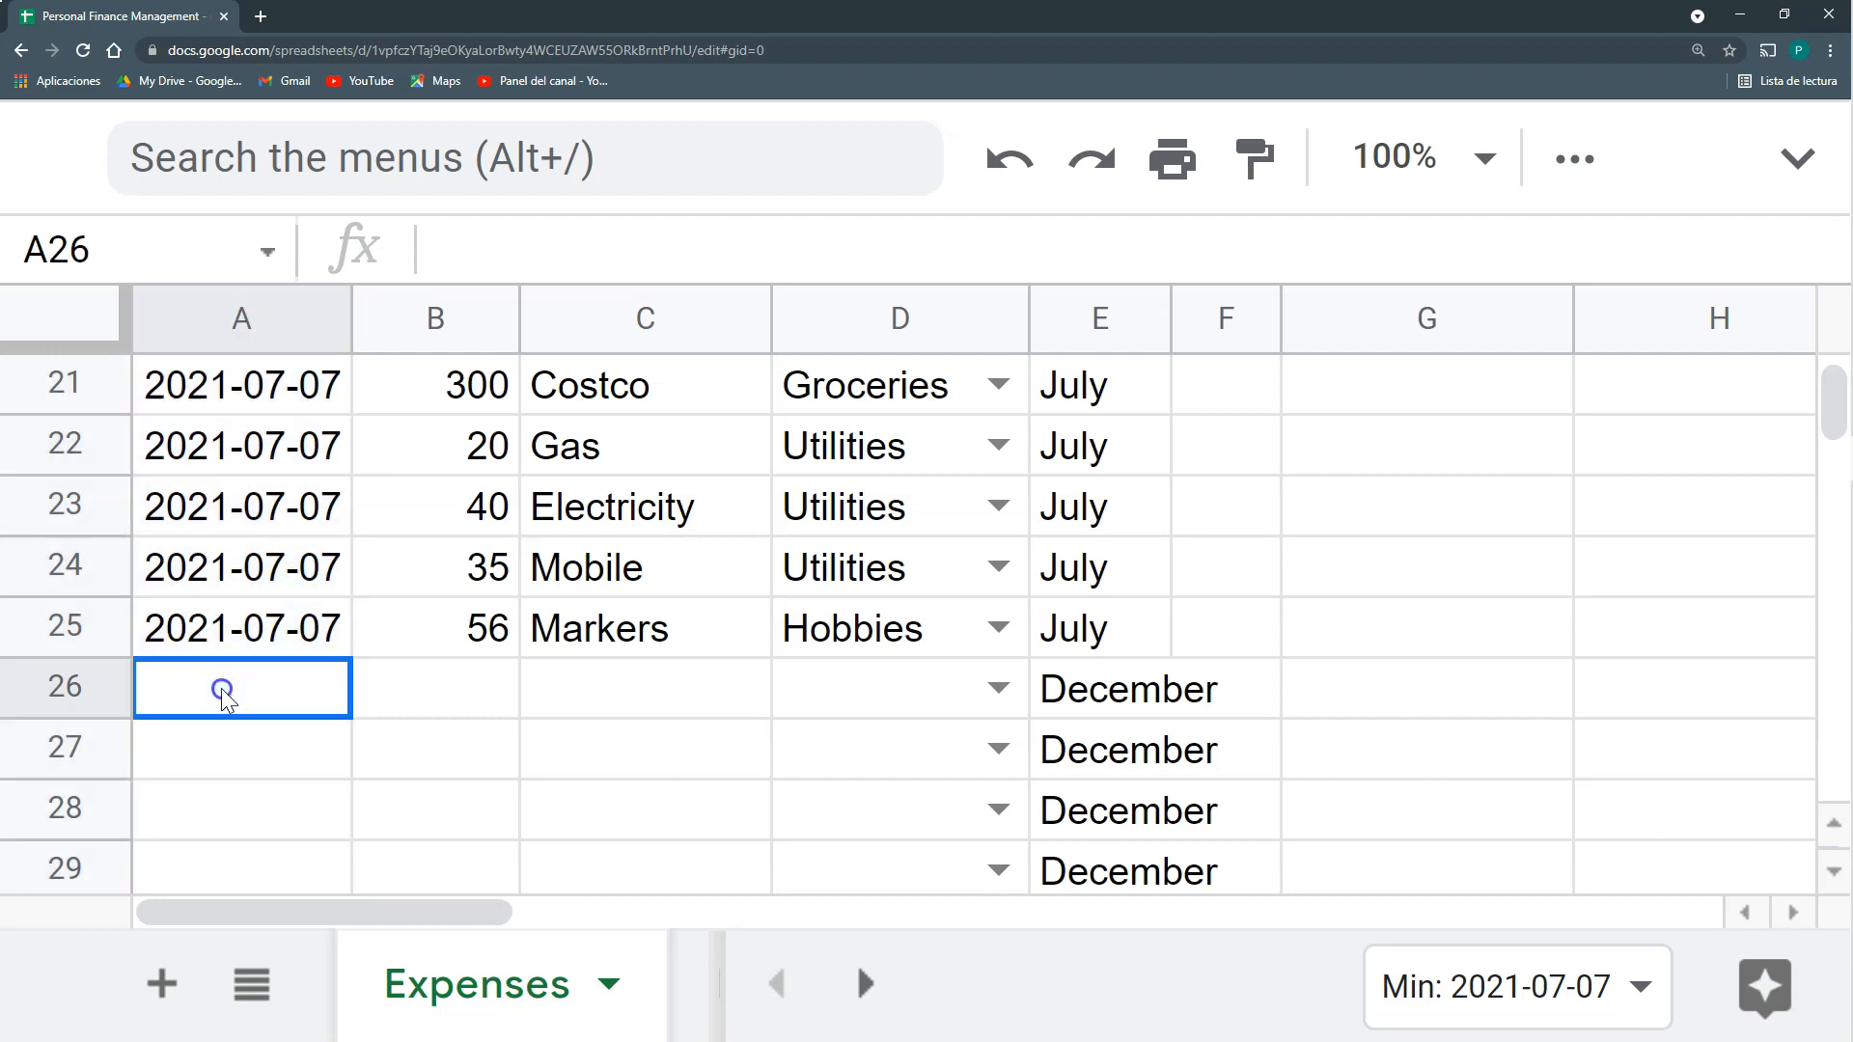
click(1059, 691)
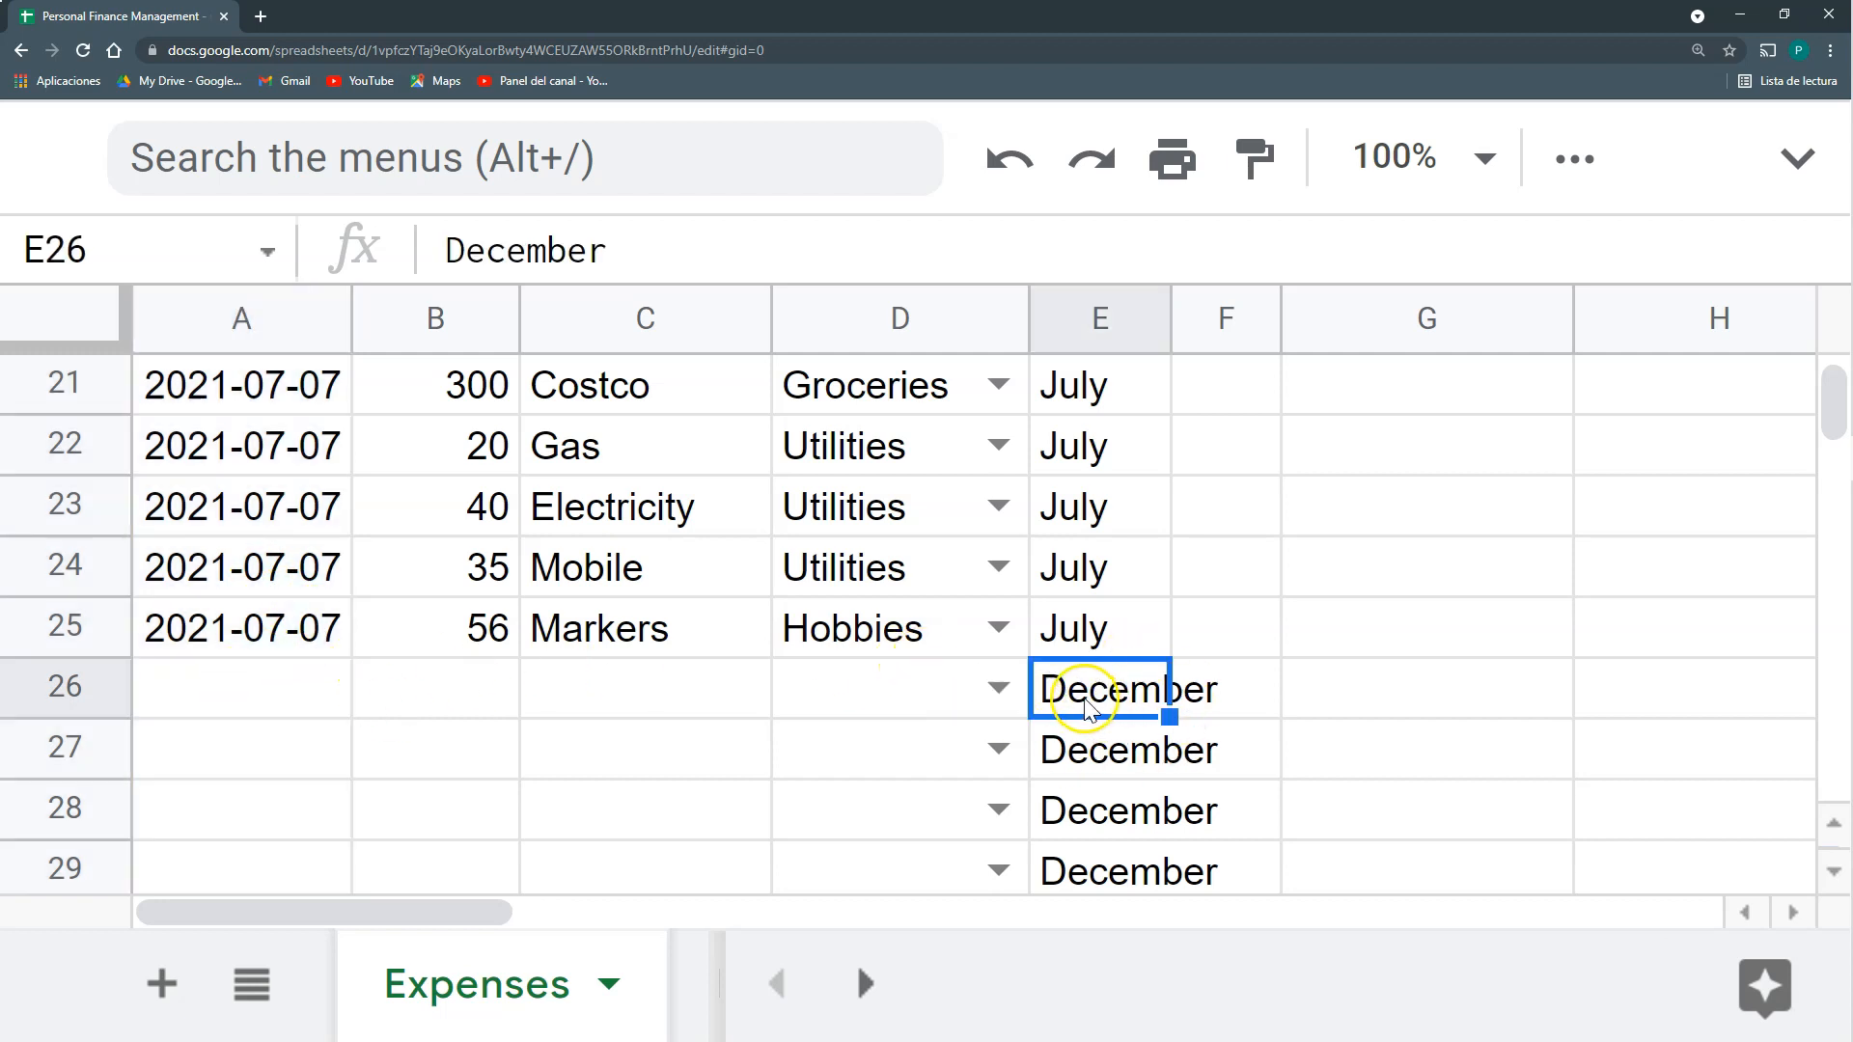
scroll(1086, 709, up, 7)
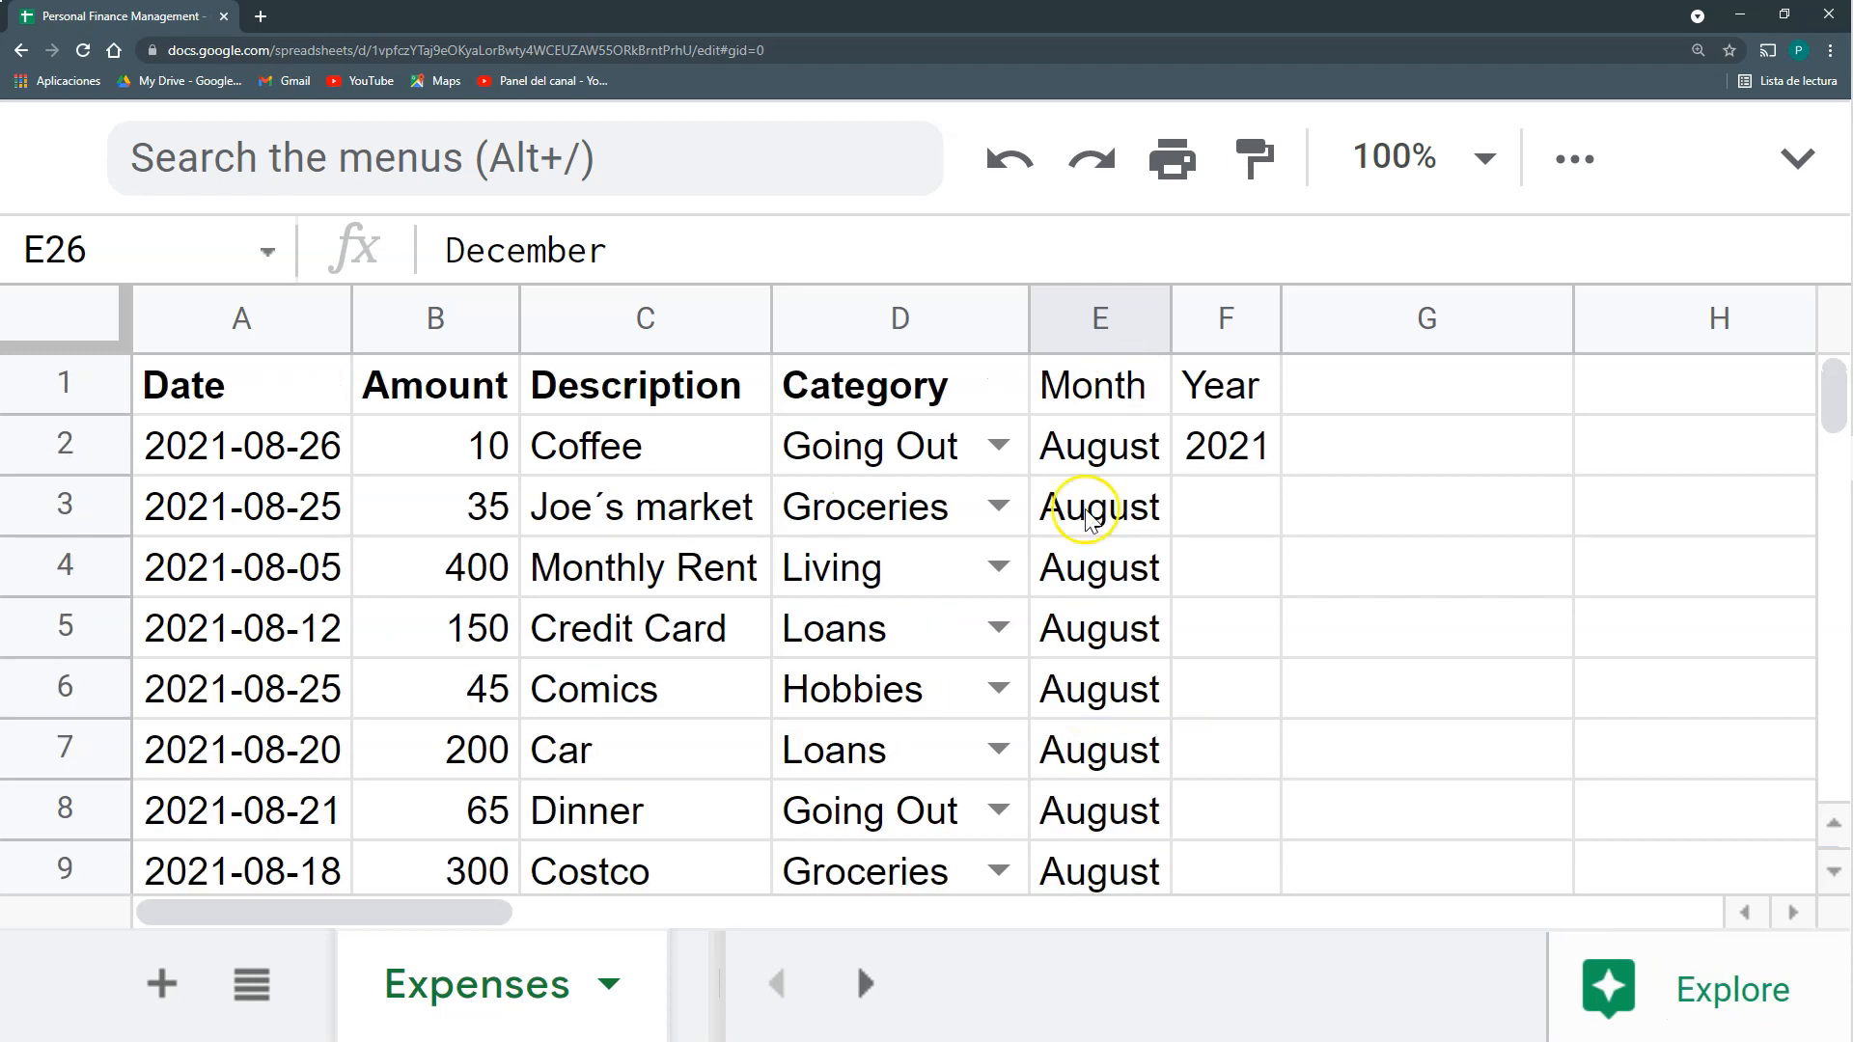
Add a blank-date check to the month formula in E2, making it =ArrayFormula(IF(A2:A="","",text(A2:A,"MMMM"))).
click(1087, 444)
drag(731, 251, 1032, 253)
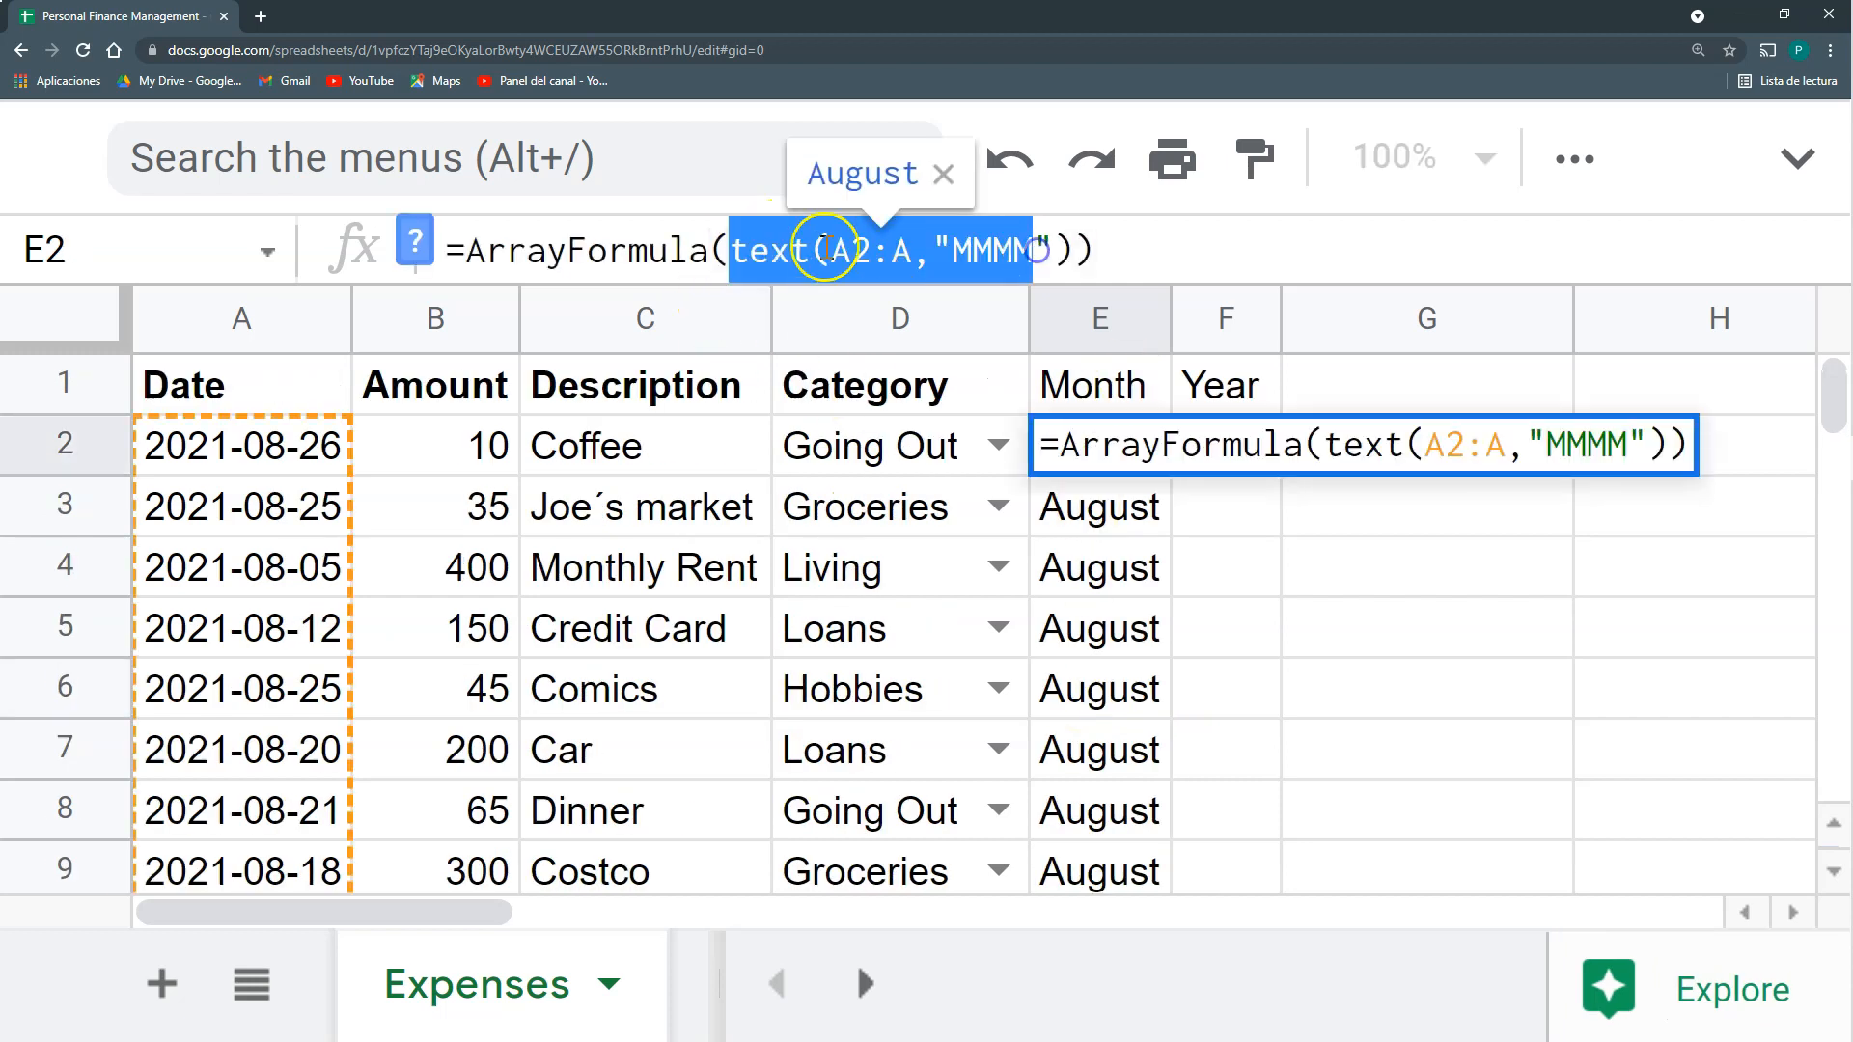
click(731, 253)
text(IF(A2)
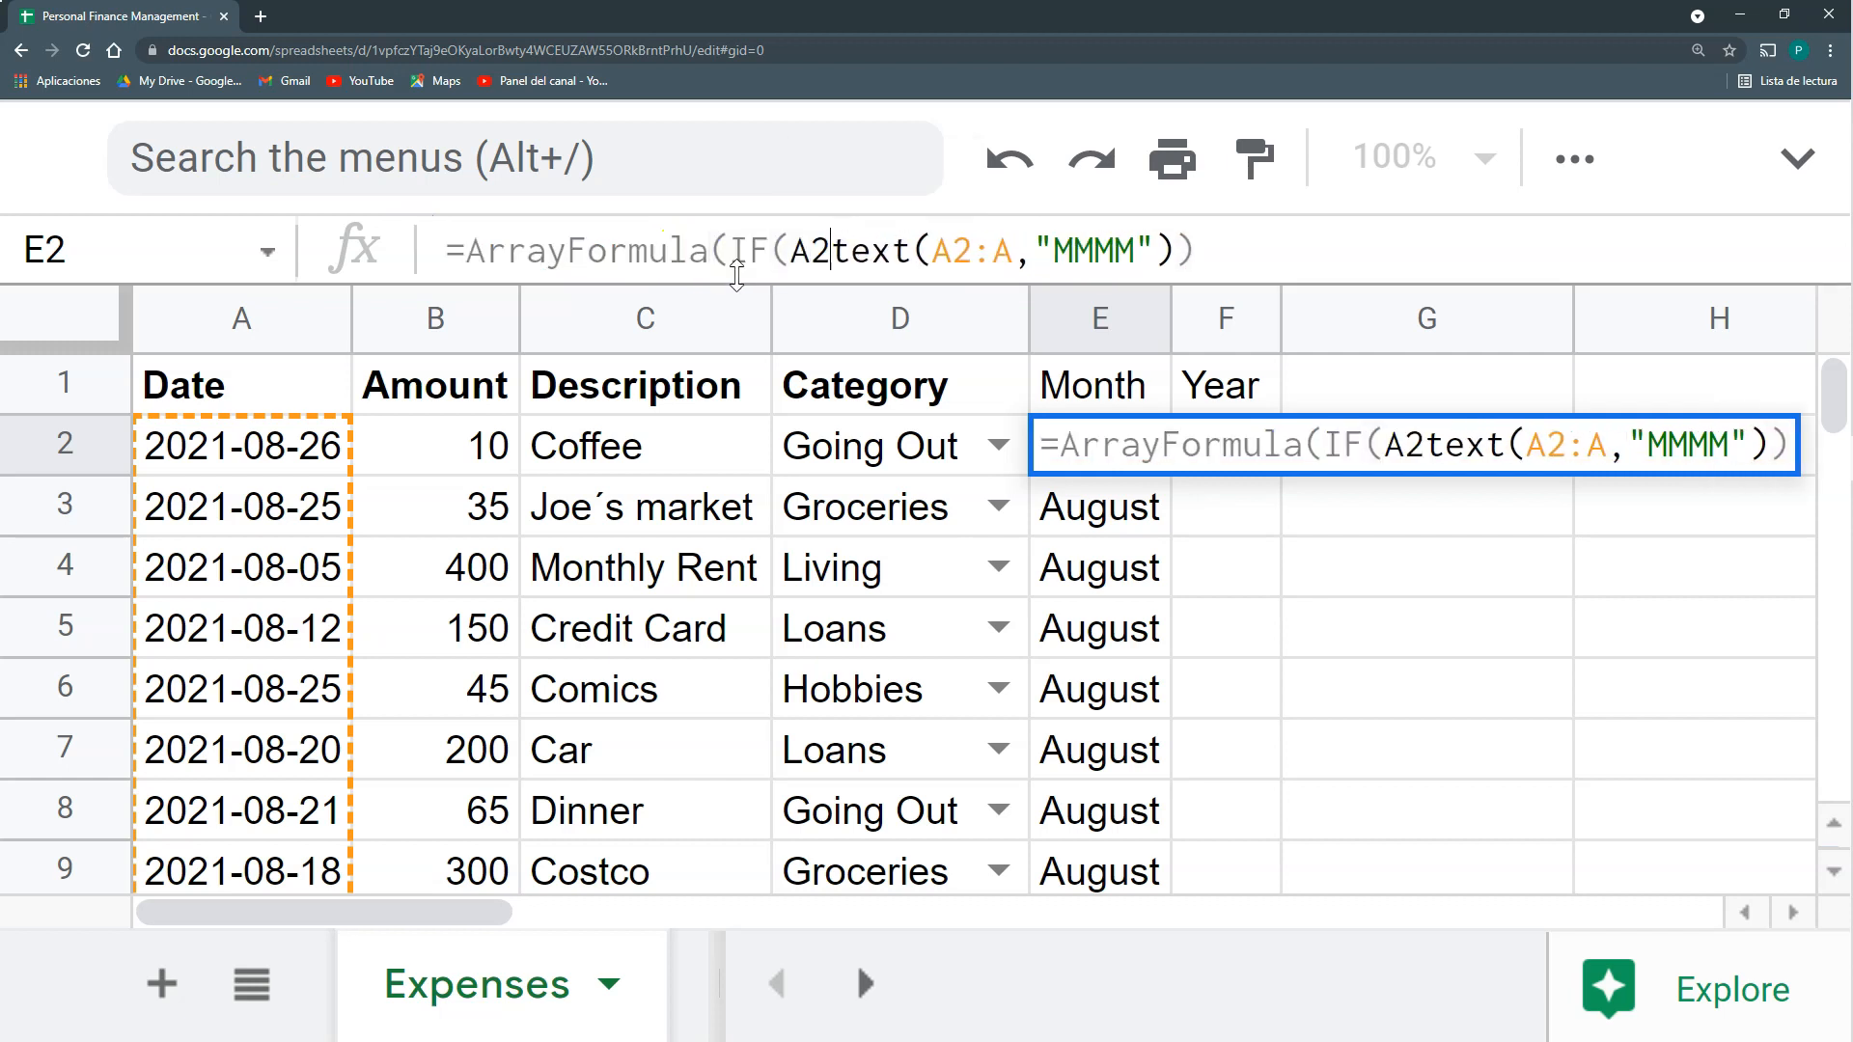
text(:)
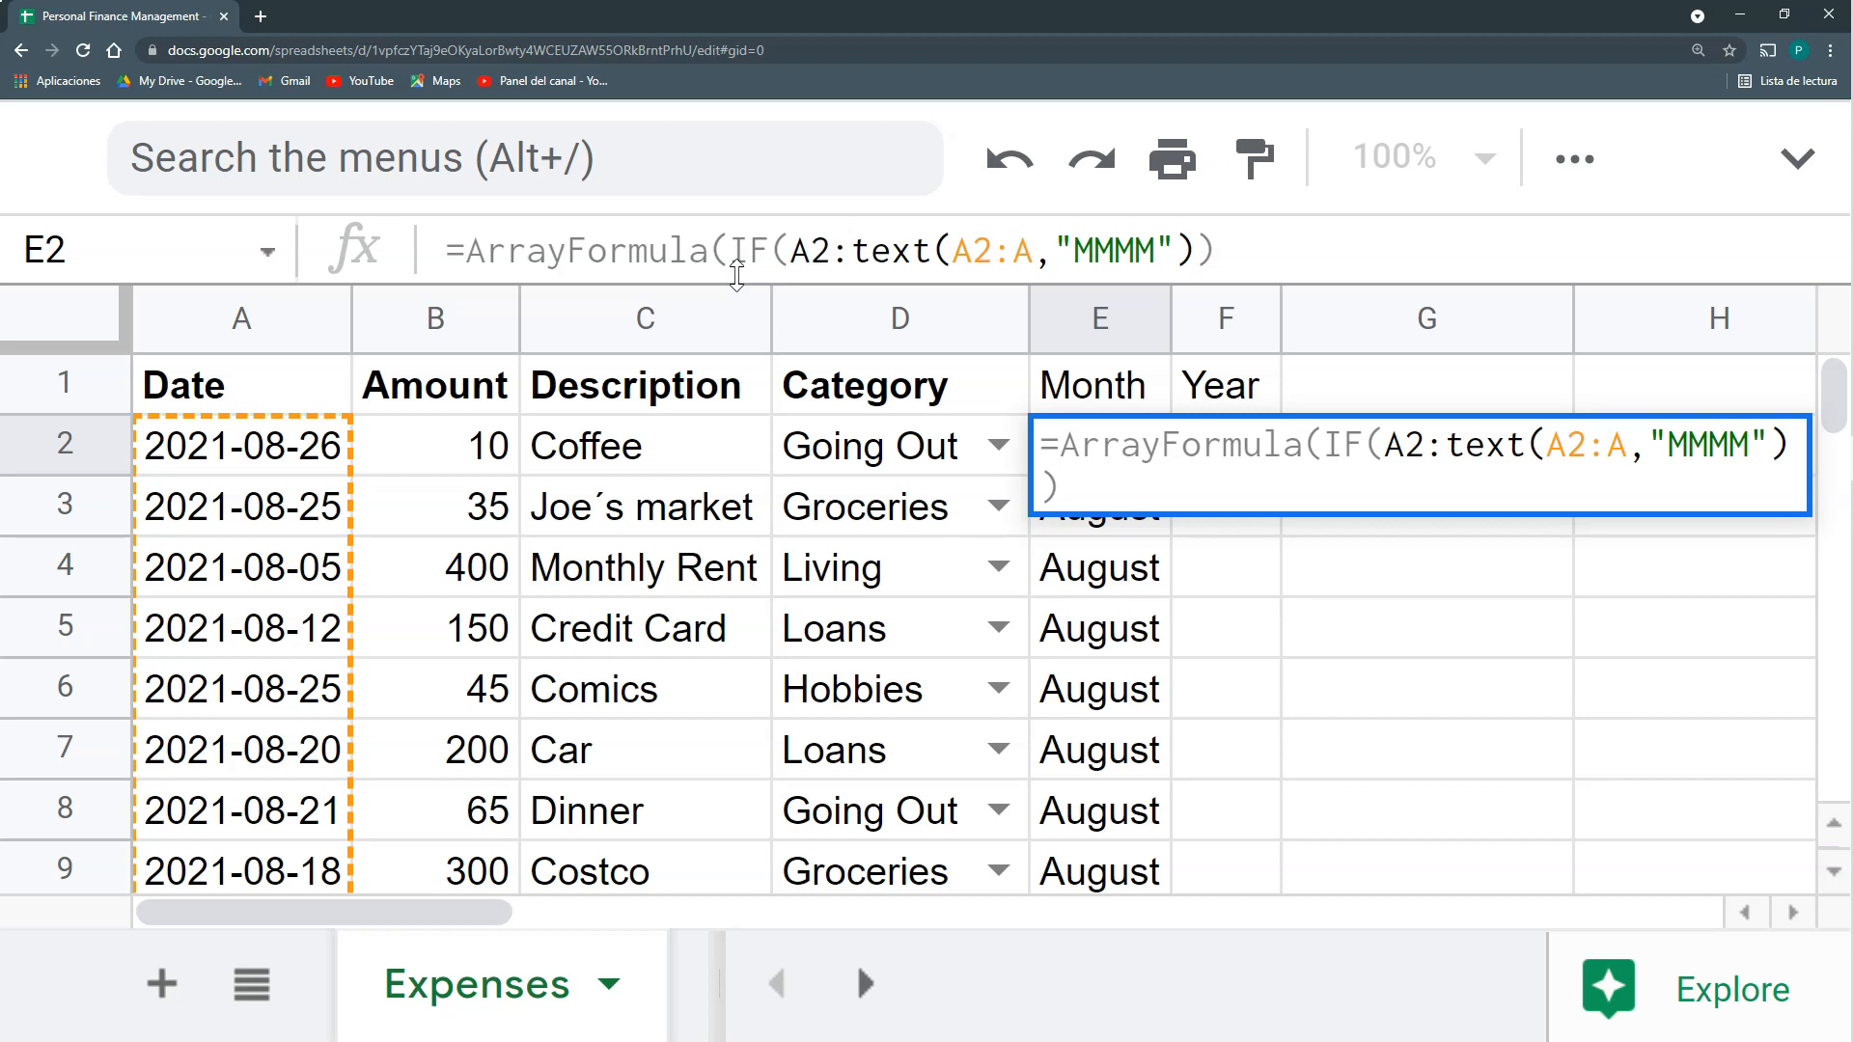
text(A)
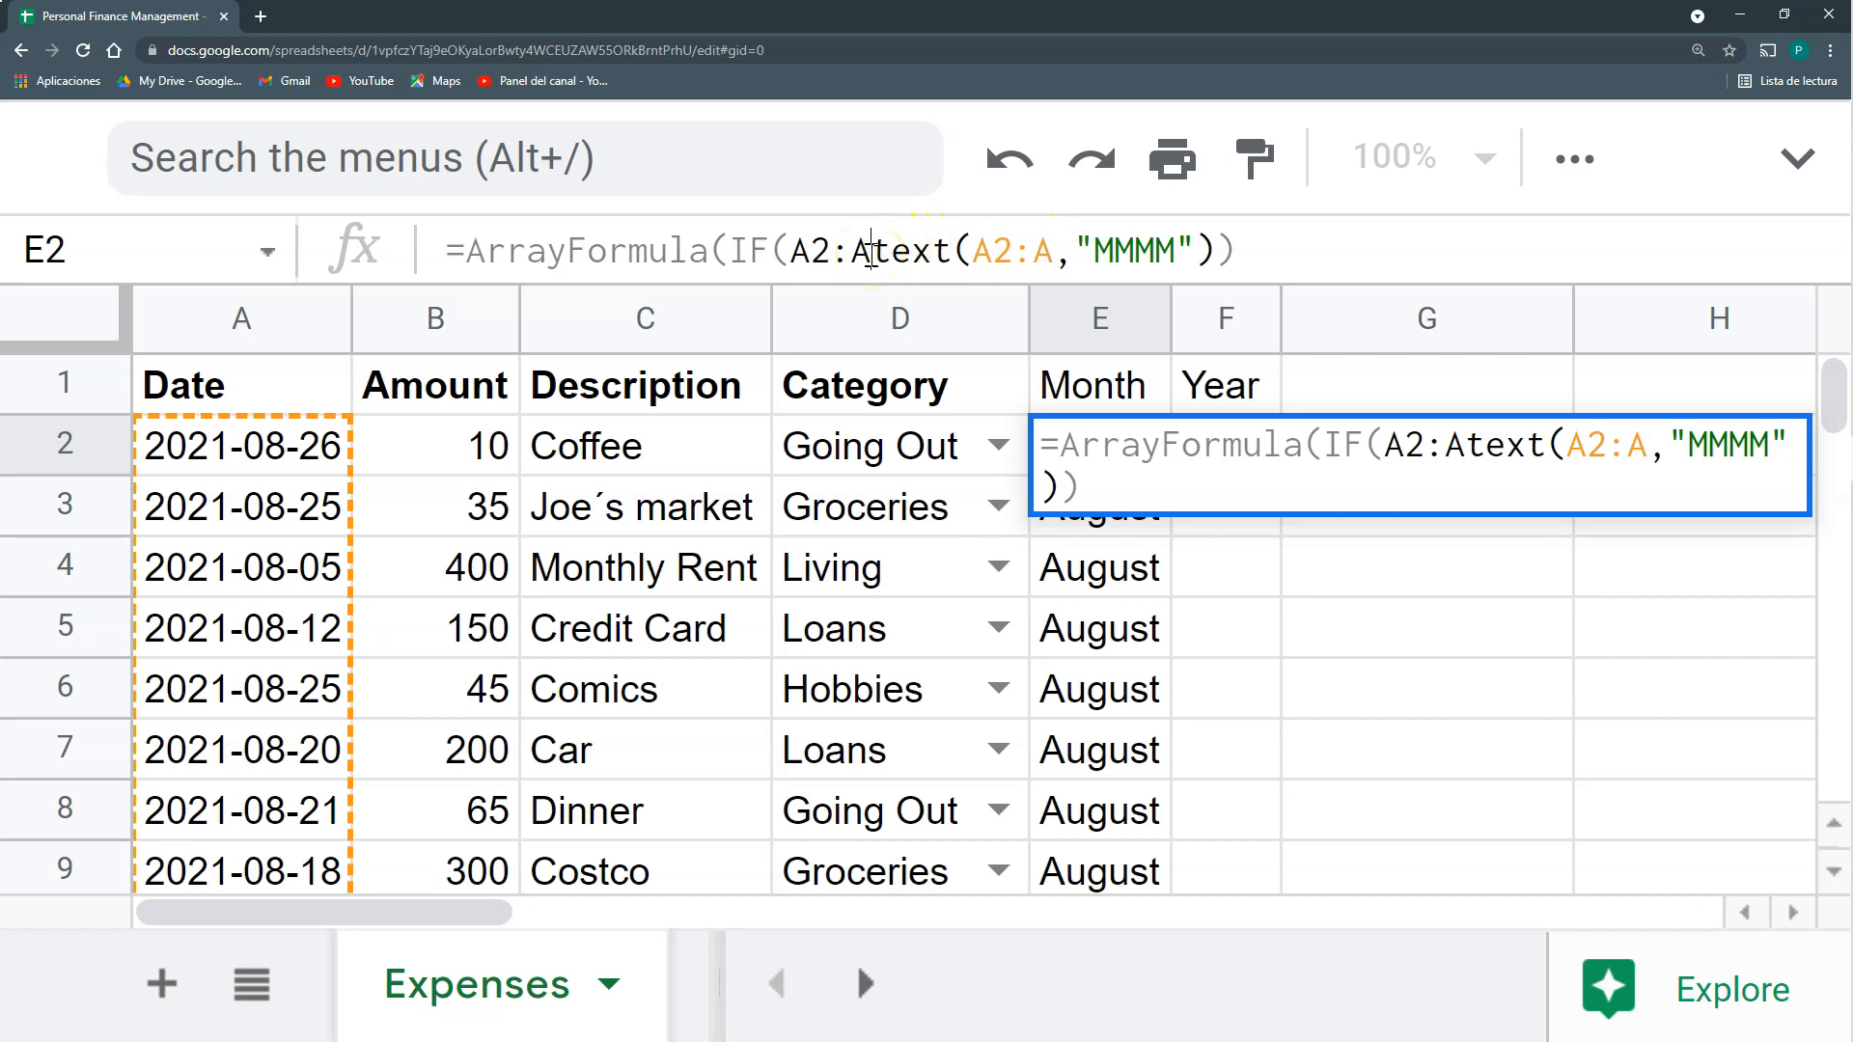
text(="")
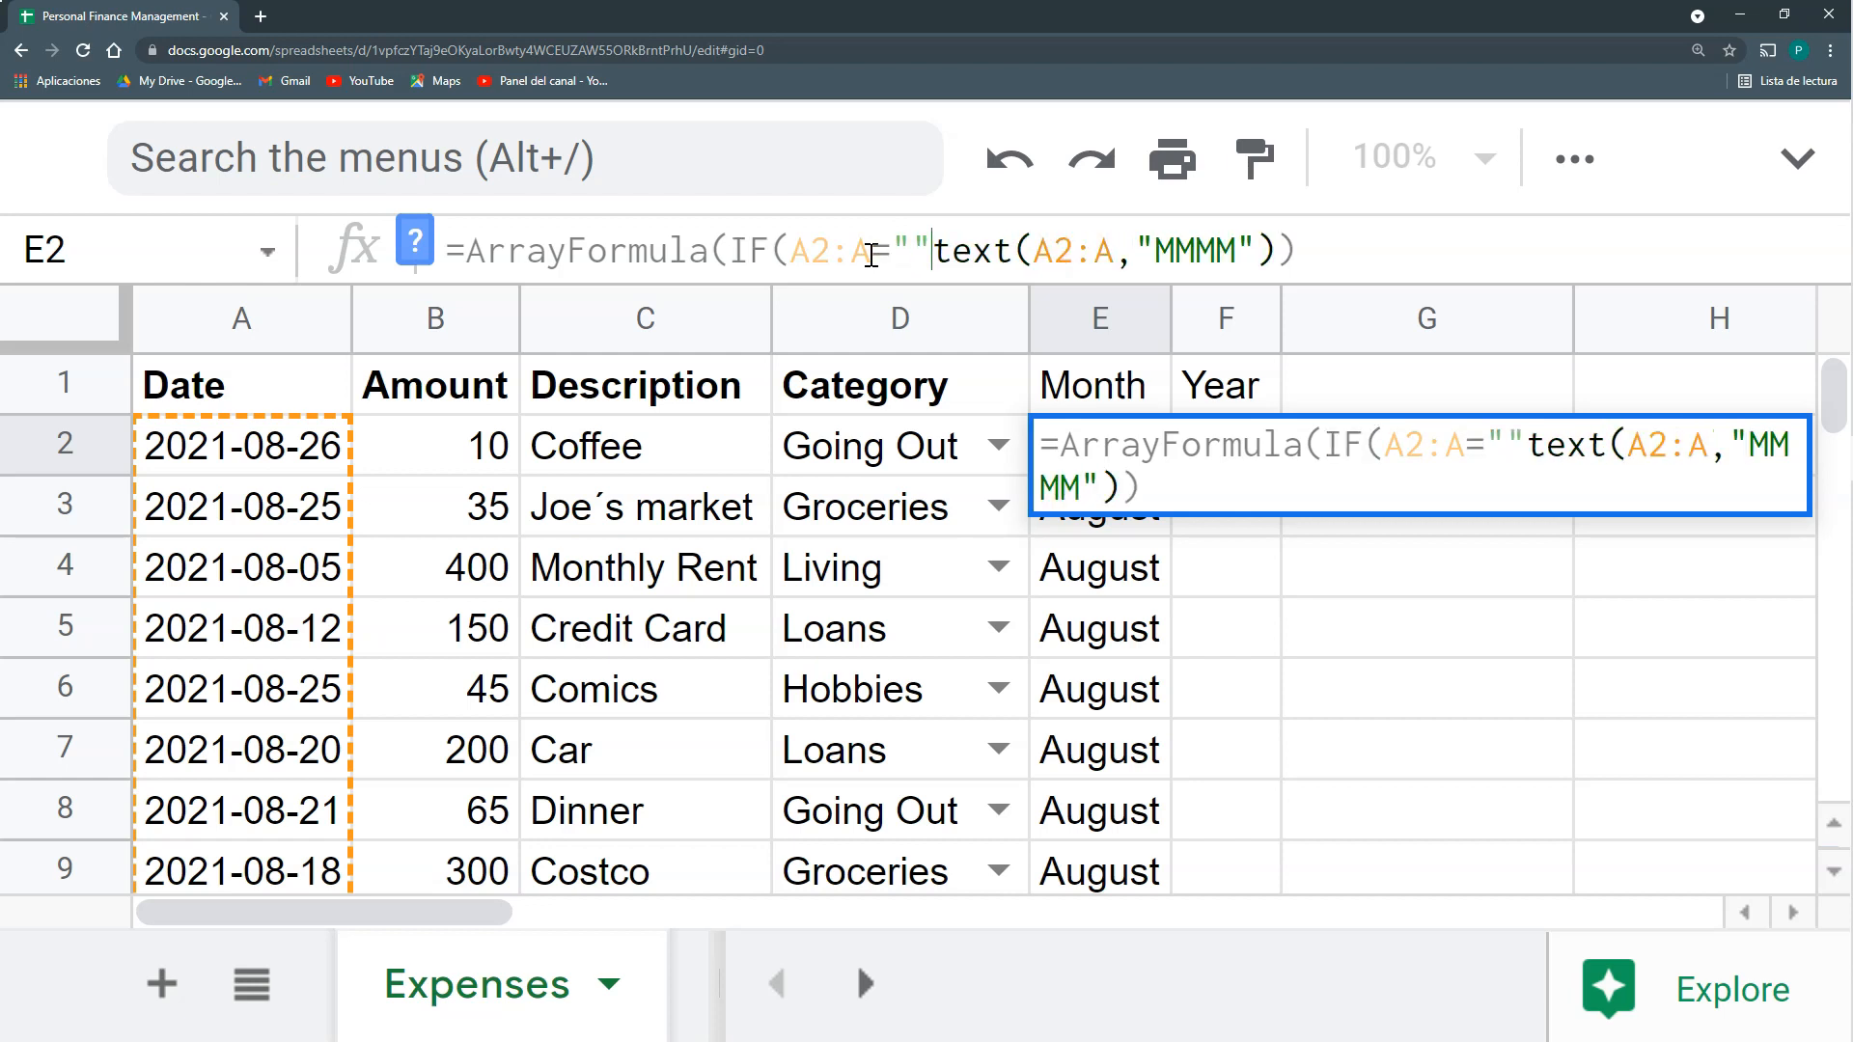
text(;"")
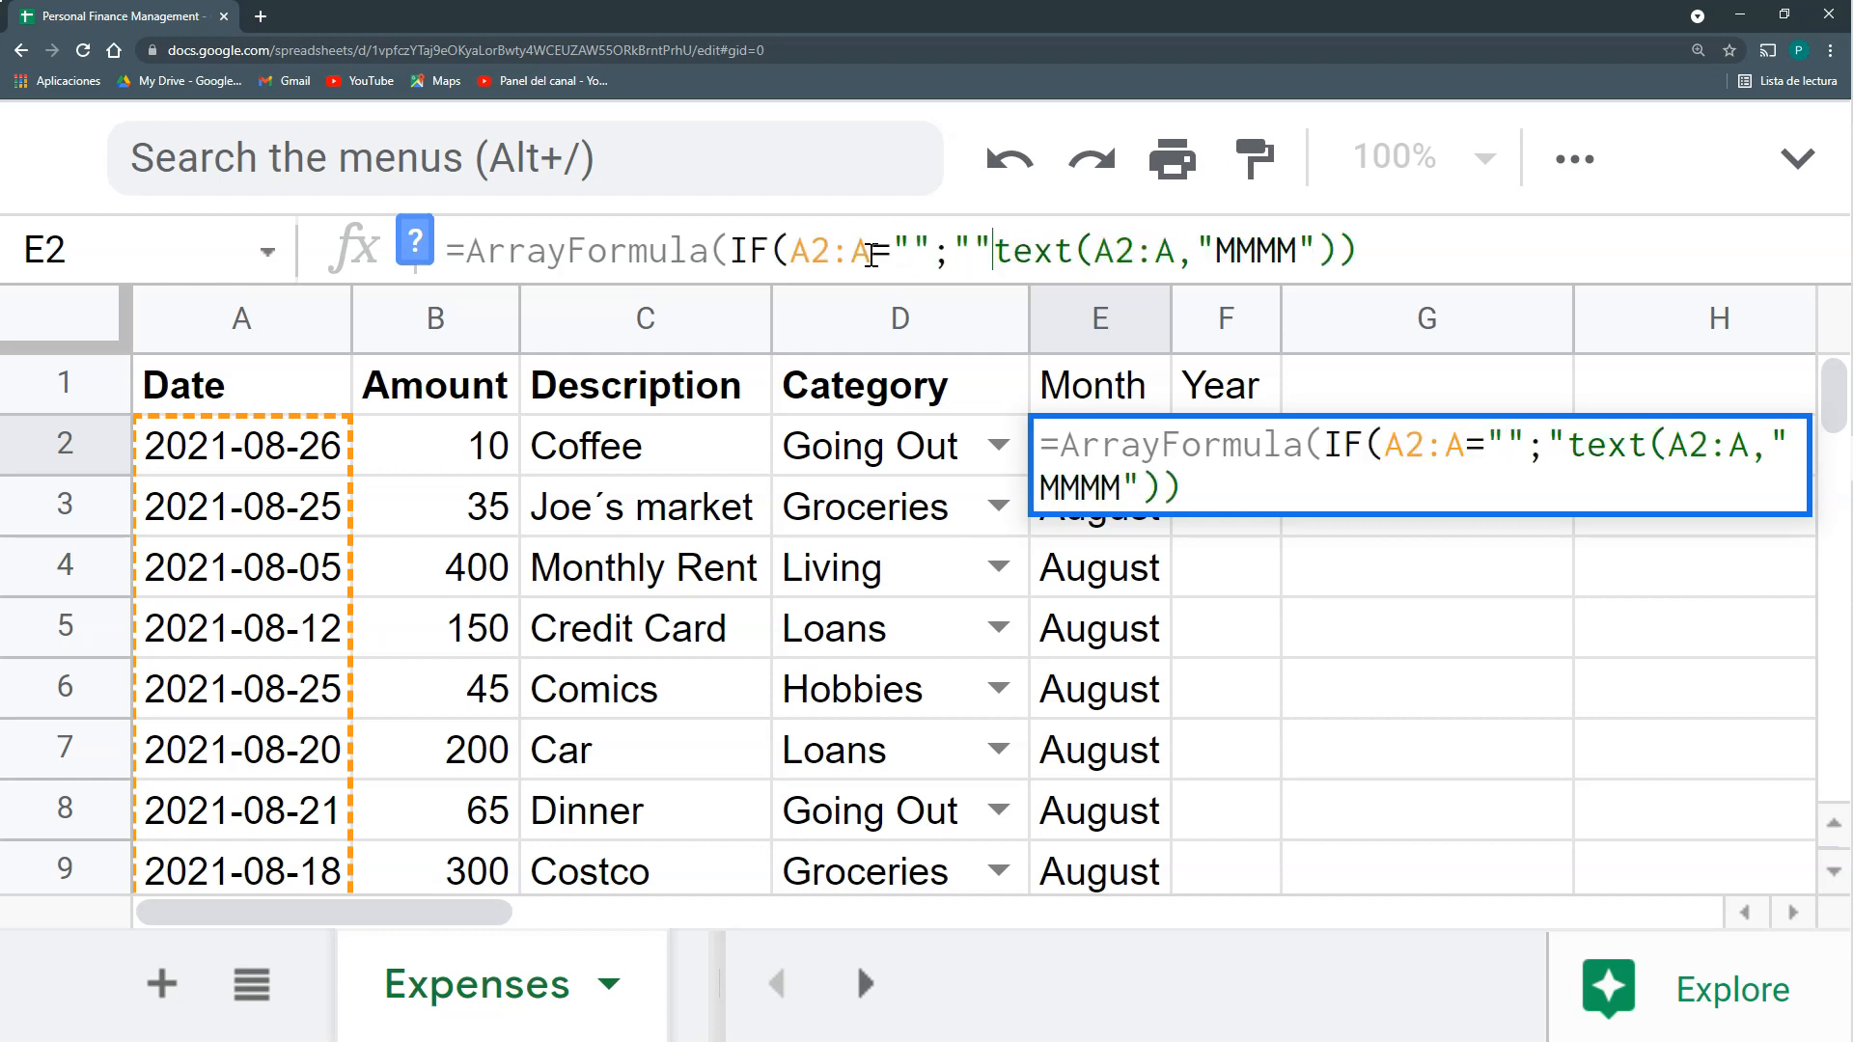
text(;)
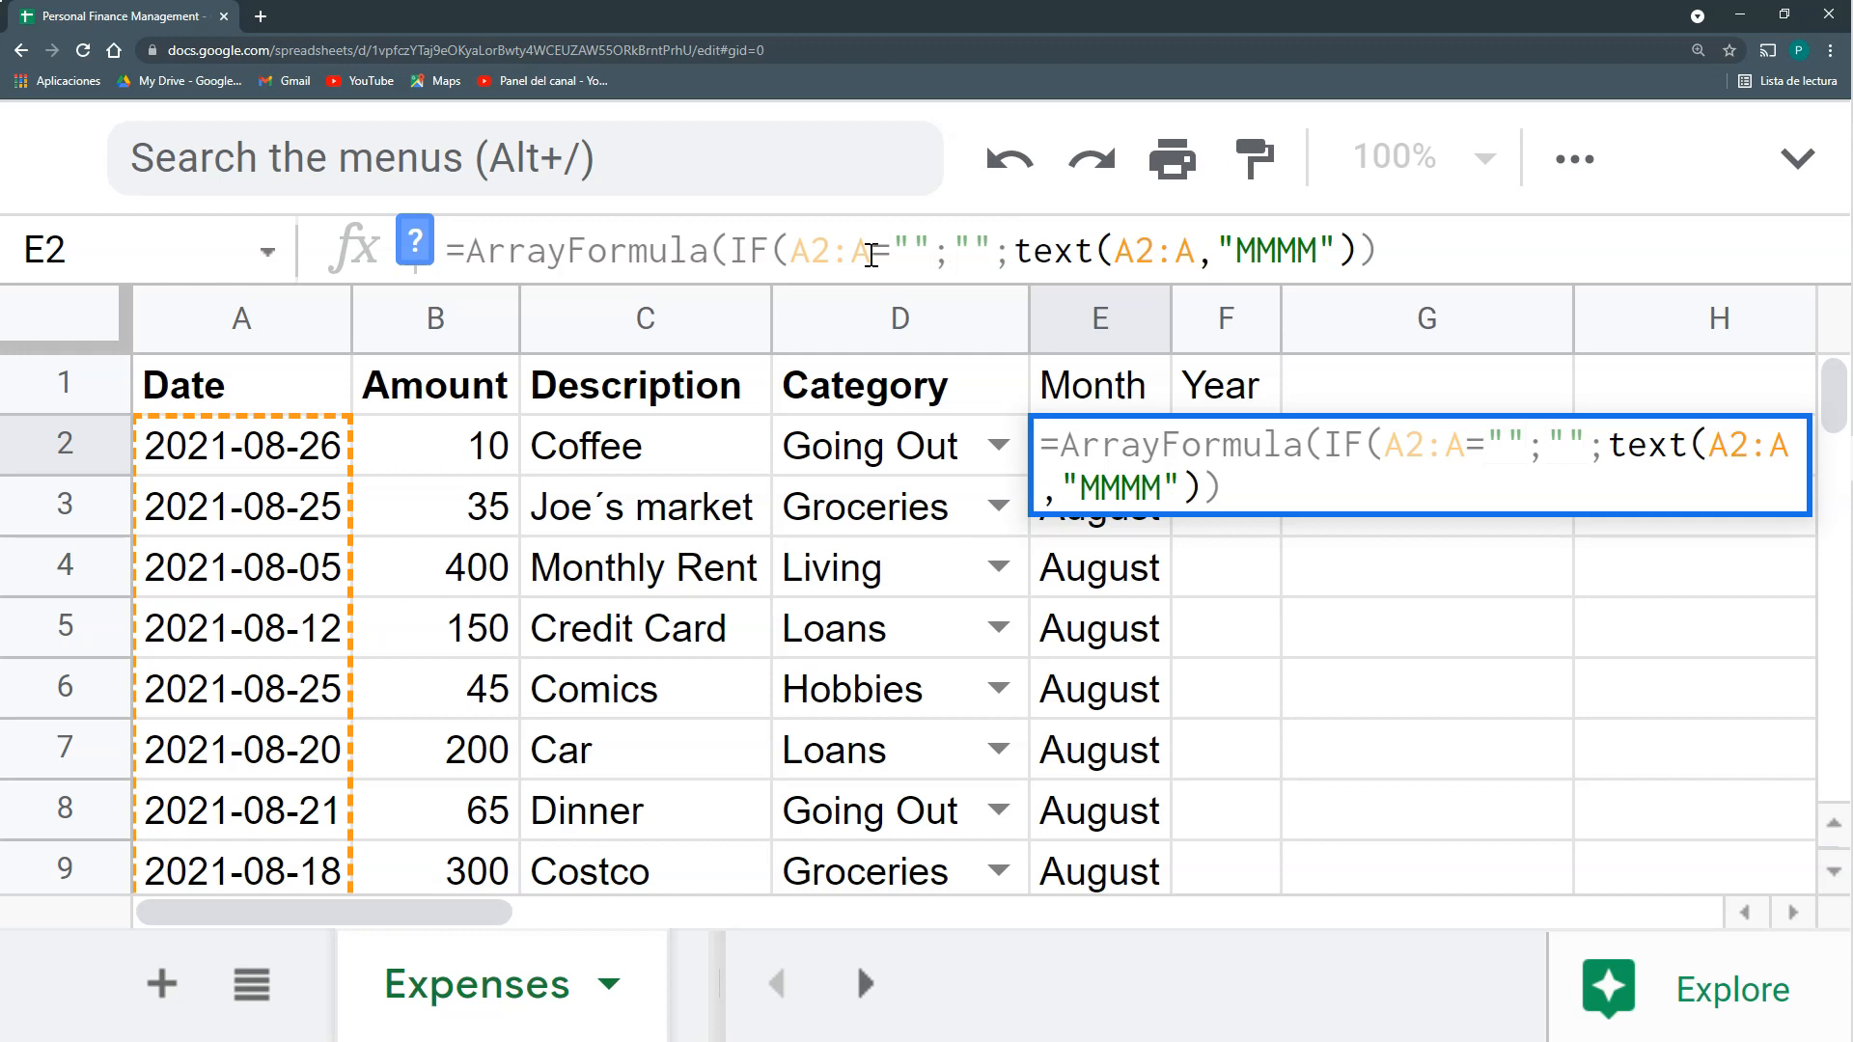
key(Return)
scroll(637, 618, down, 6)
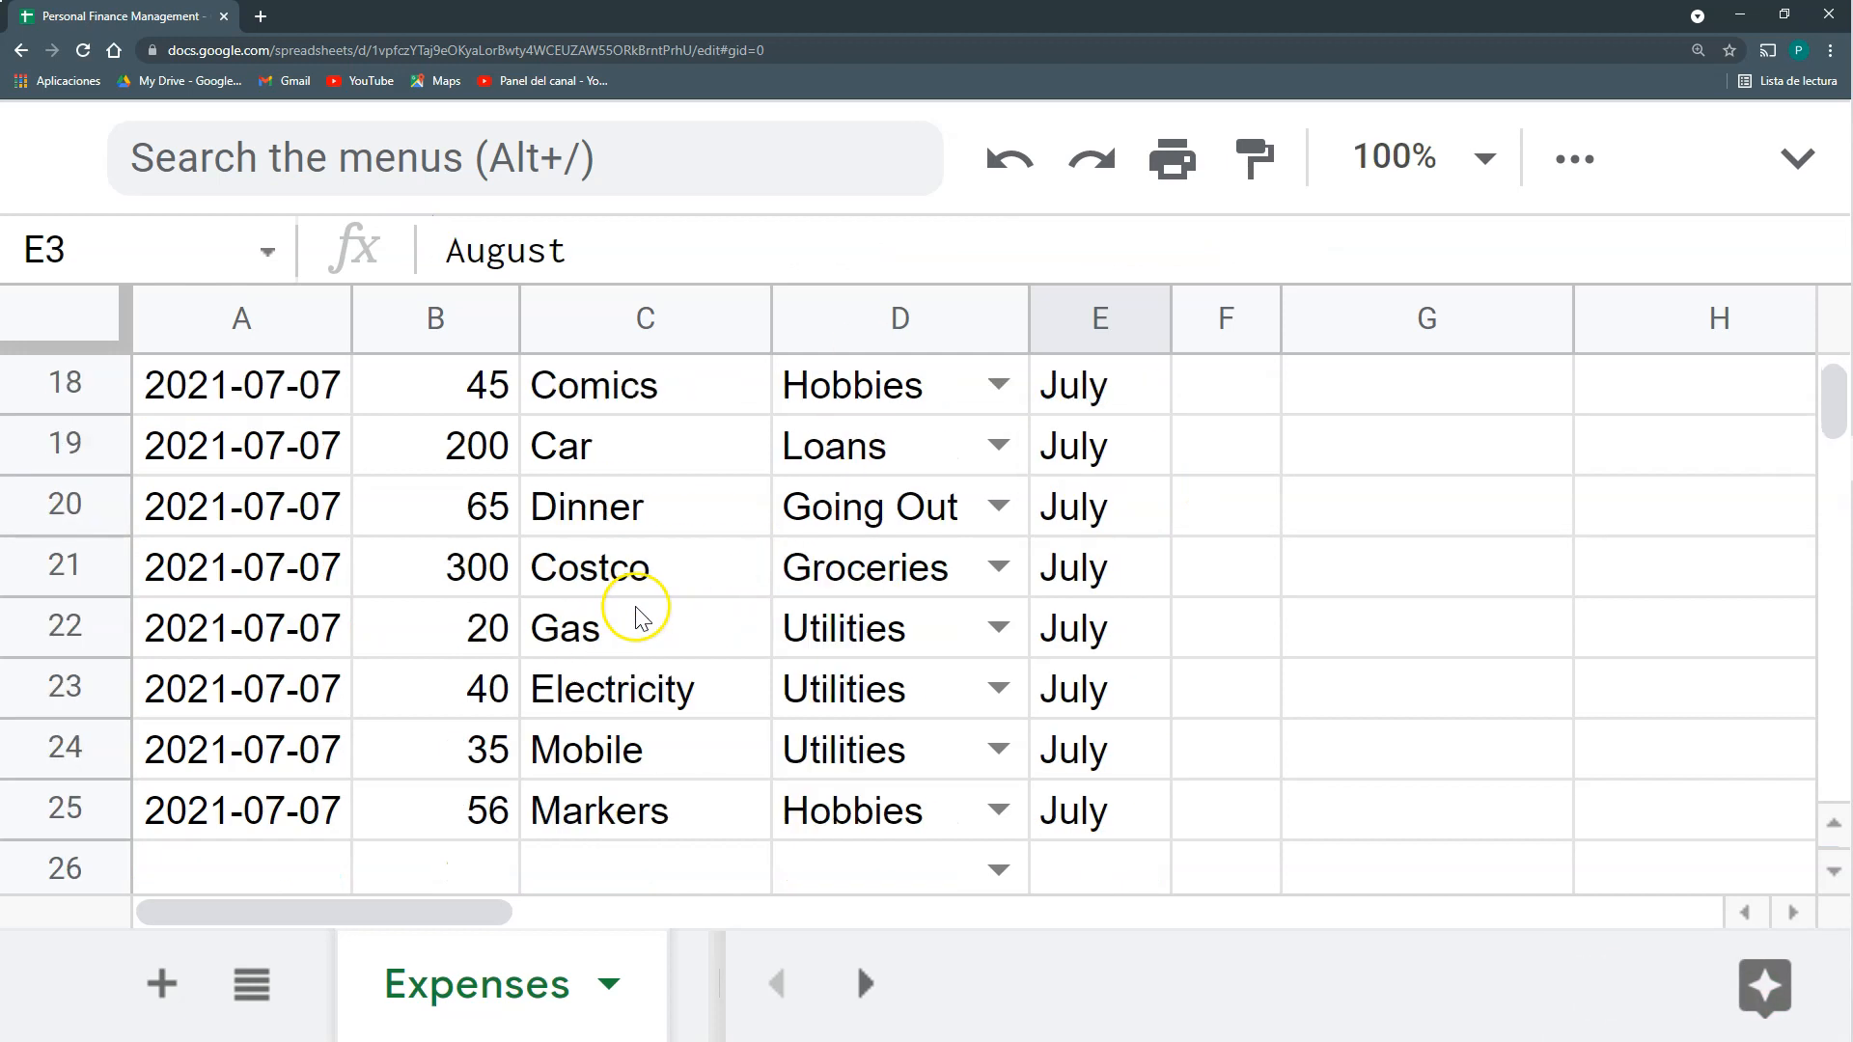
scroll(1023, 531, down, 3)
scroll(1119, 675, up, 2)
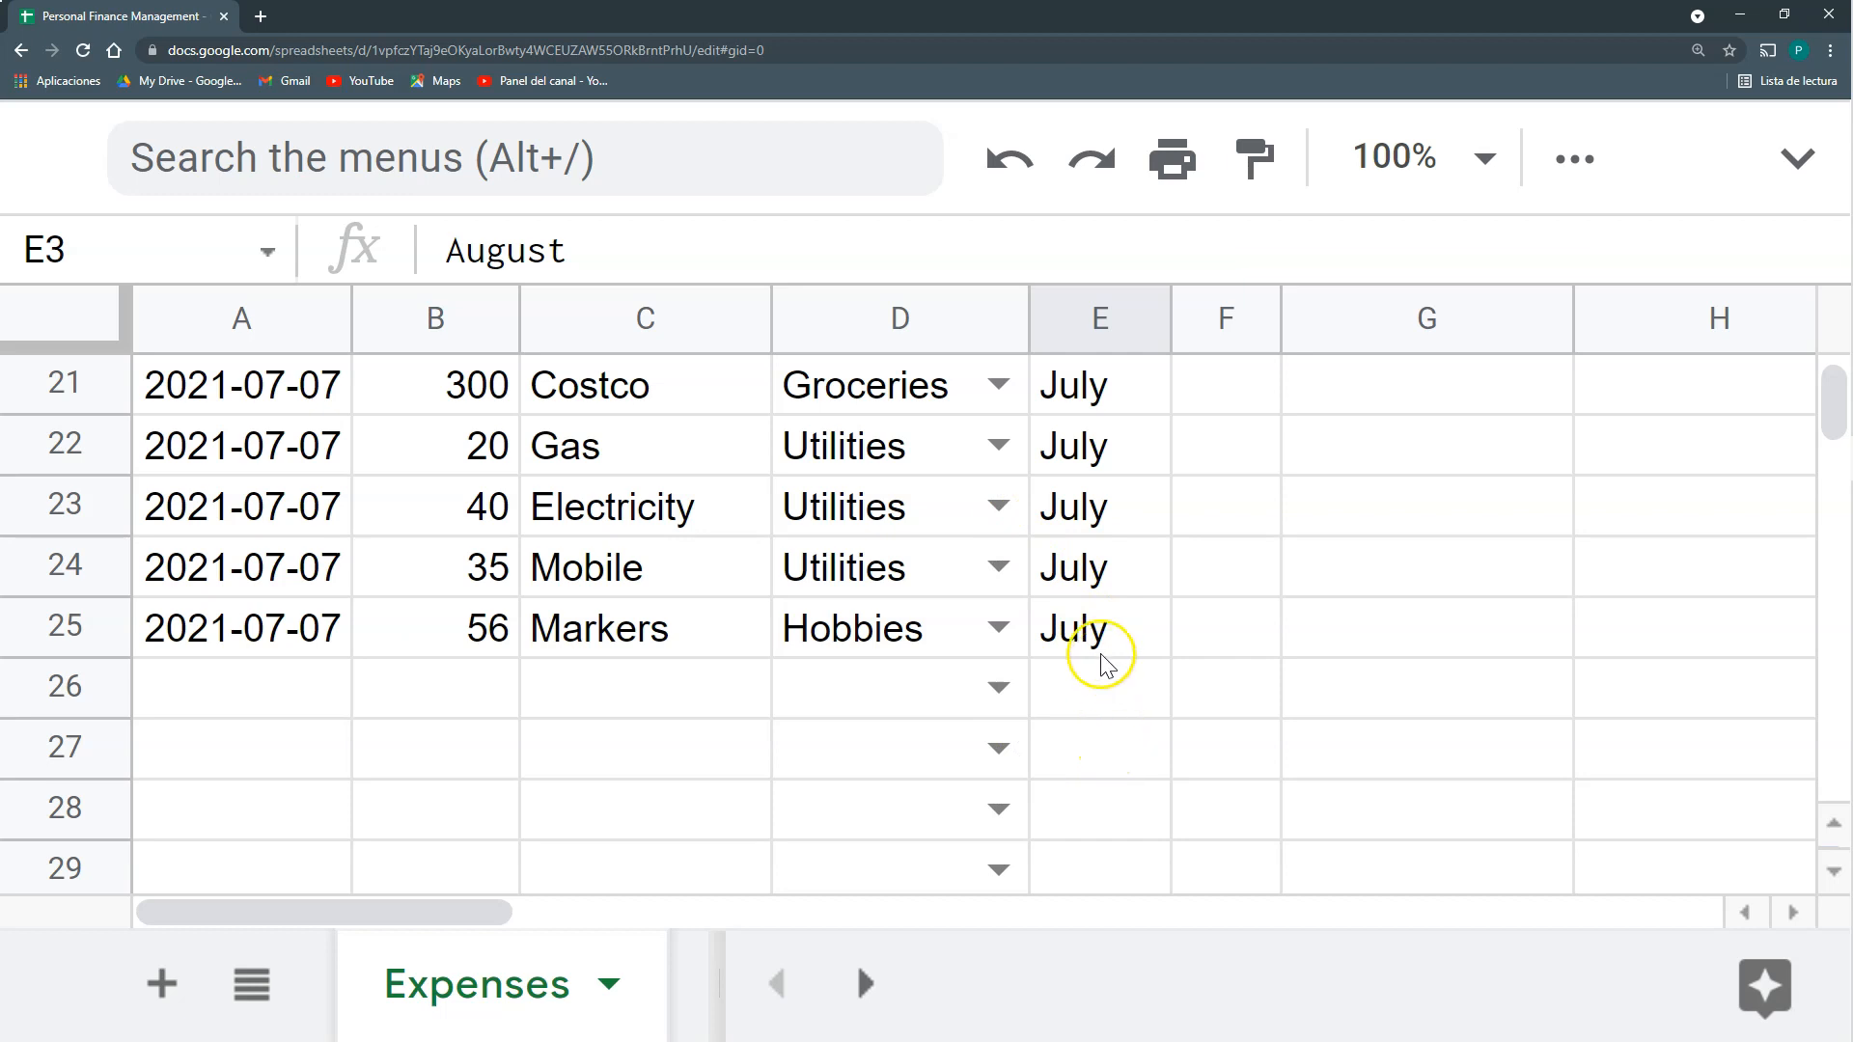
scroll(1104, 664, up, 7)
Copy the formula text of E2 and paste it into F2 in place of the existing YEAR formula.
click(1129, 454)
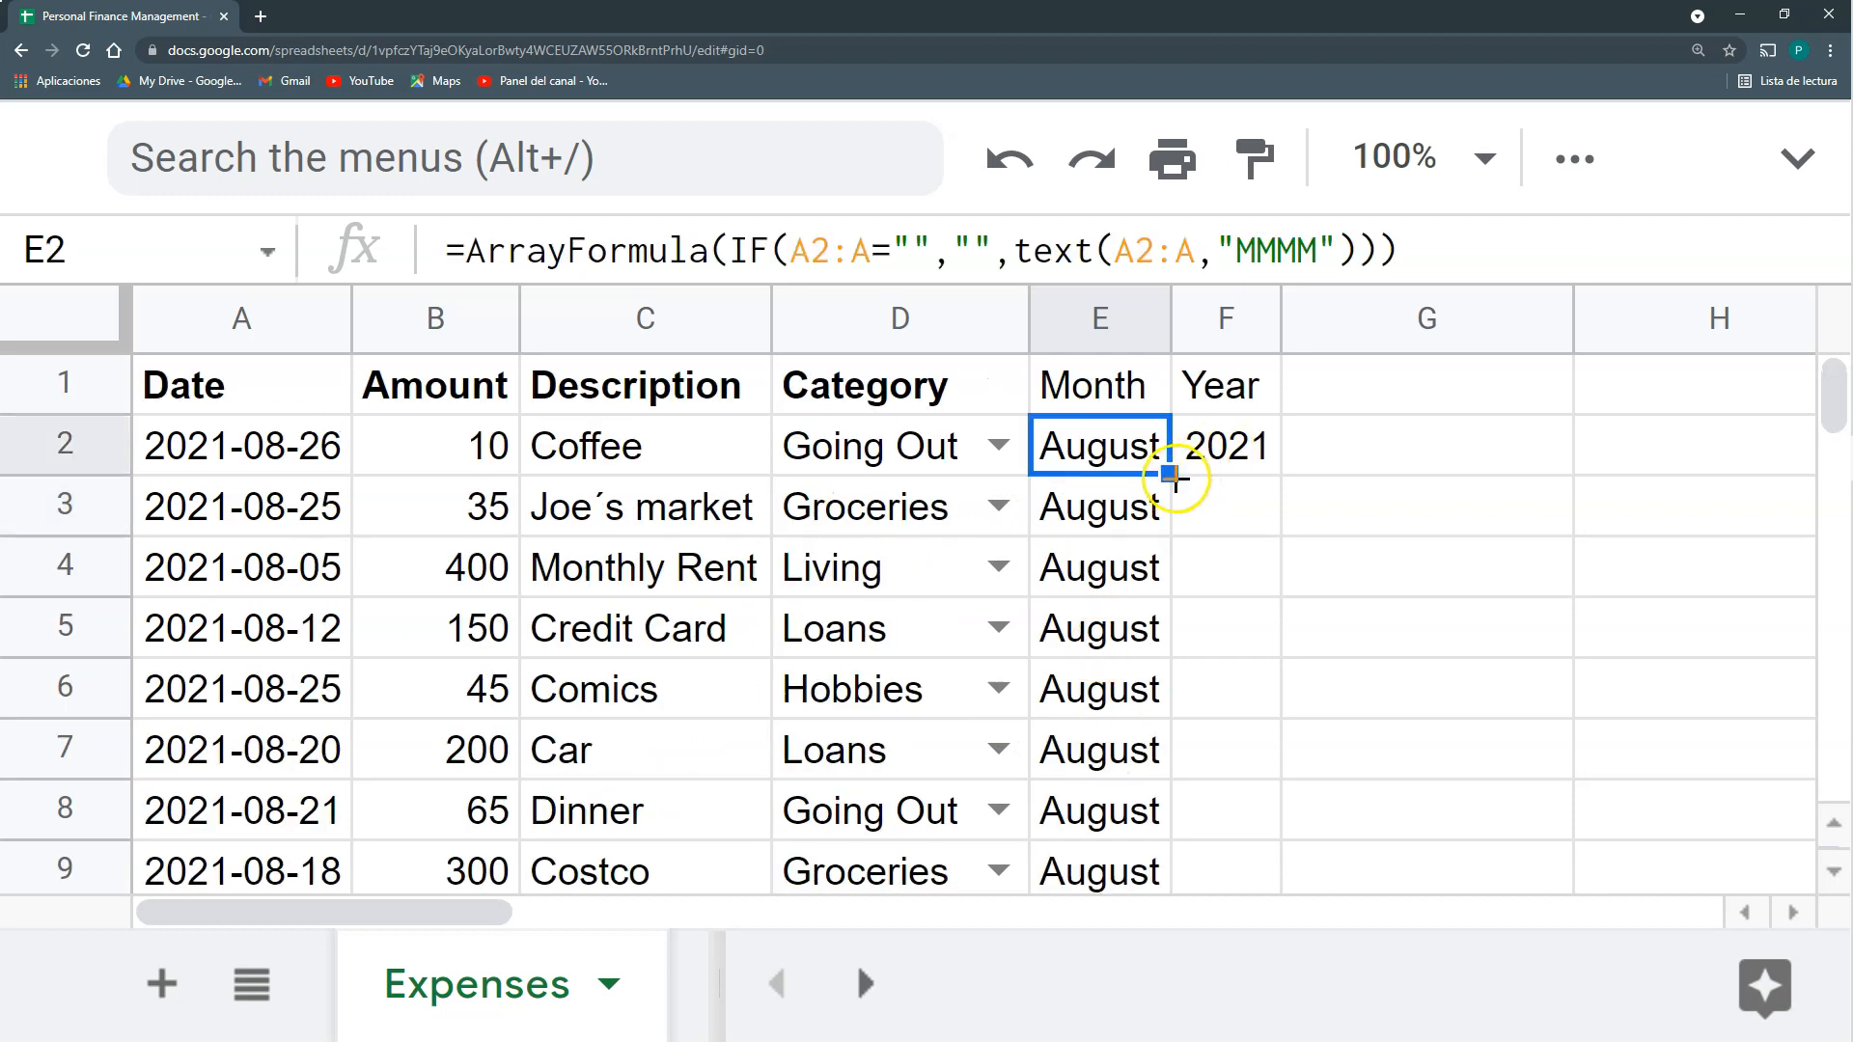
drag(1399, 251, 374, 257)
key(ctrl+c)
key(Escape)
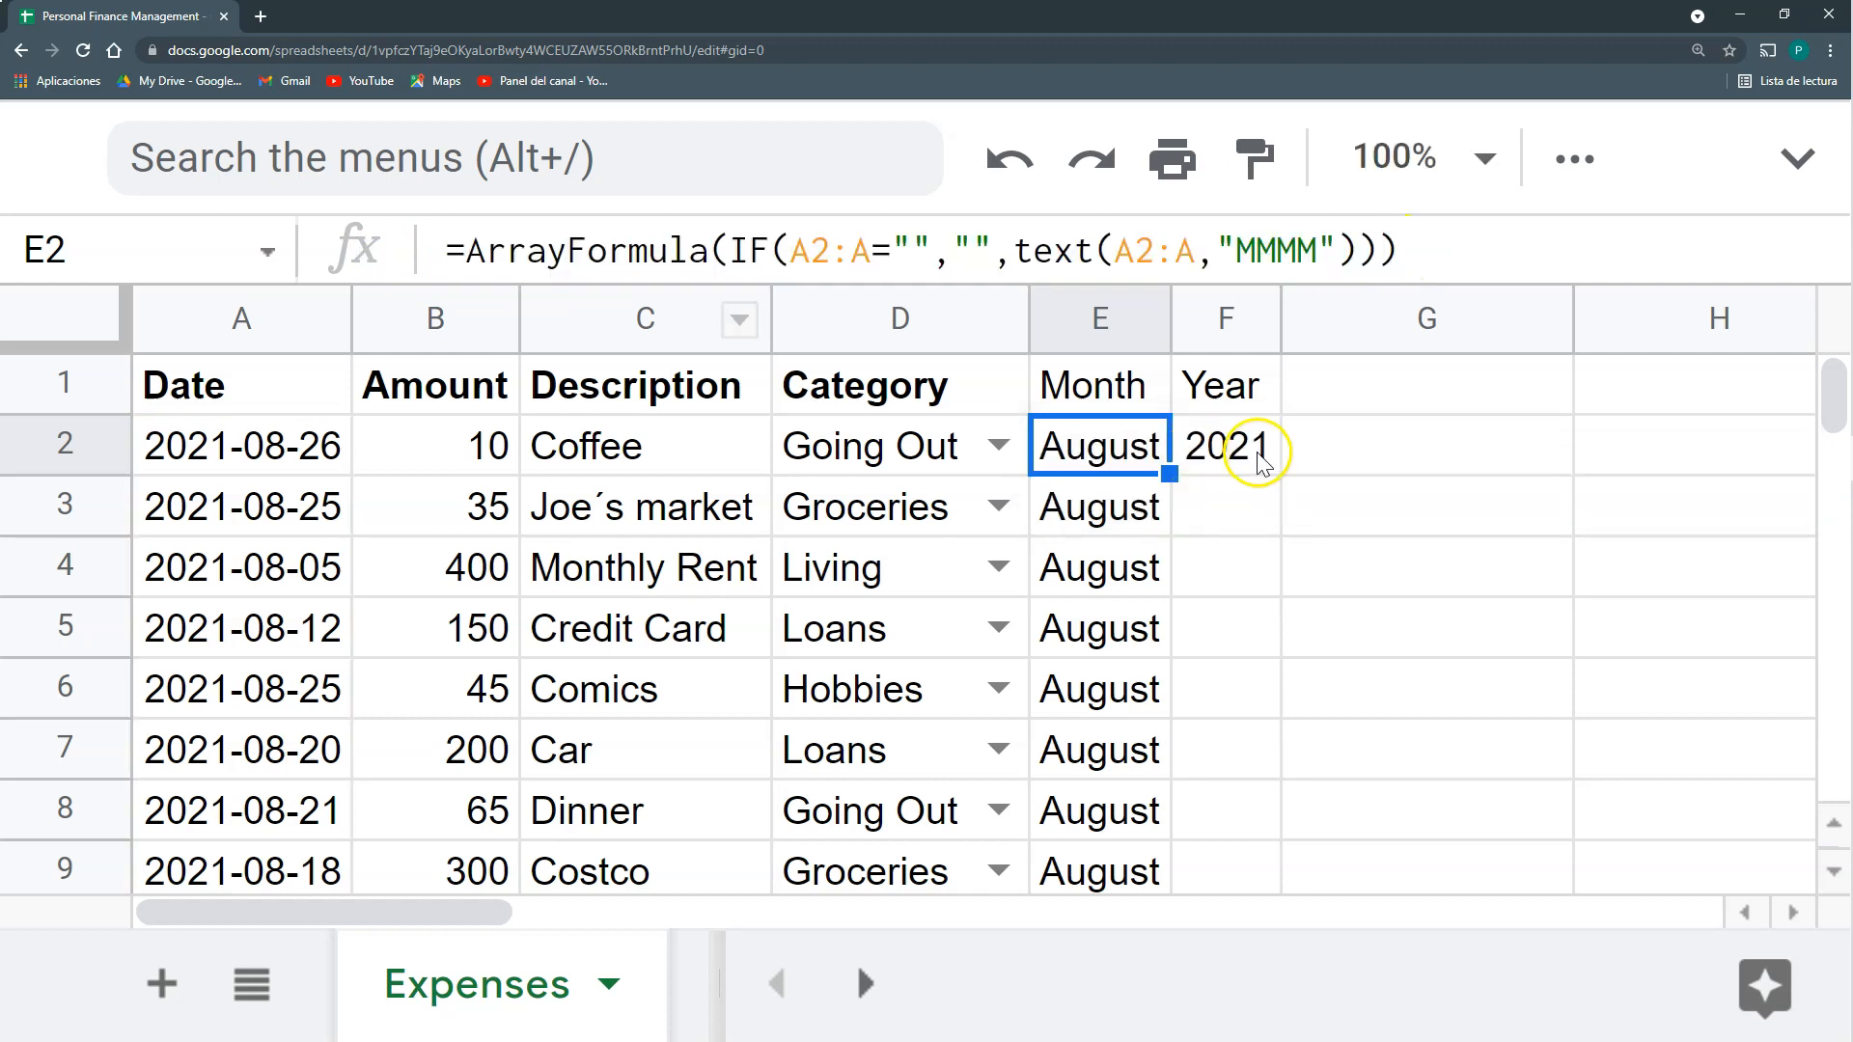
click(1245, 446)
drag(653, 248, 418, 262)
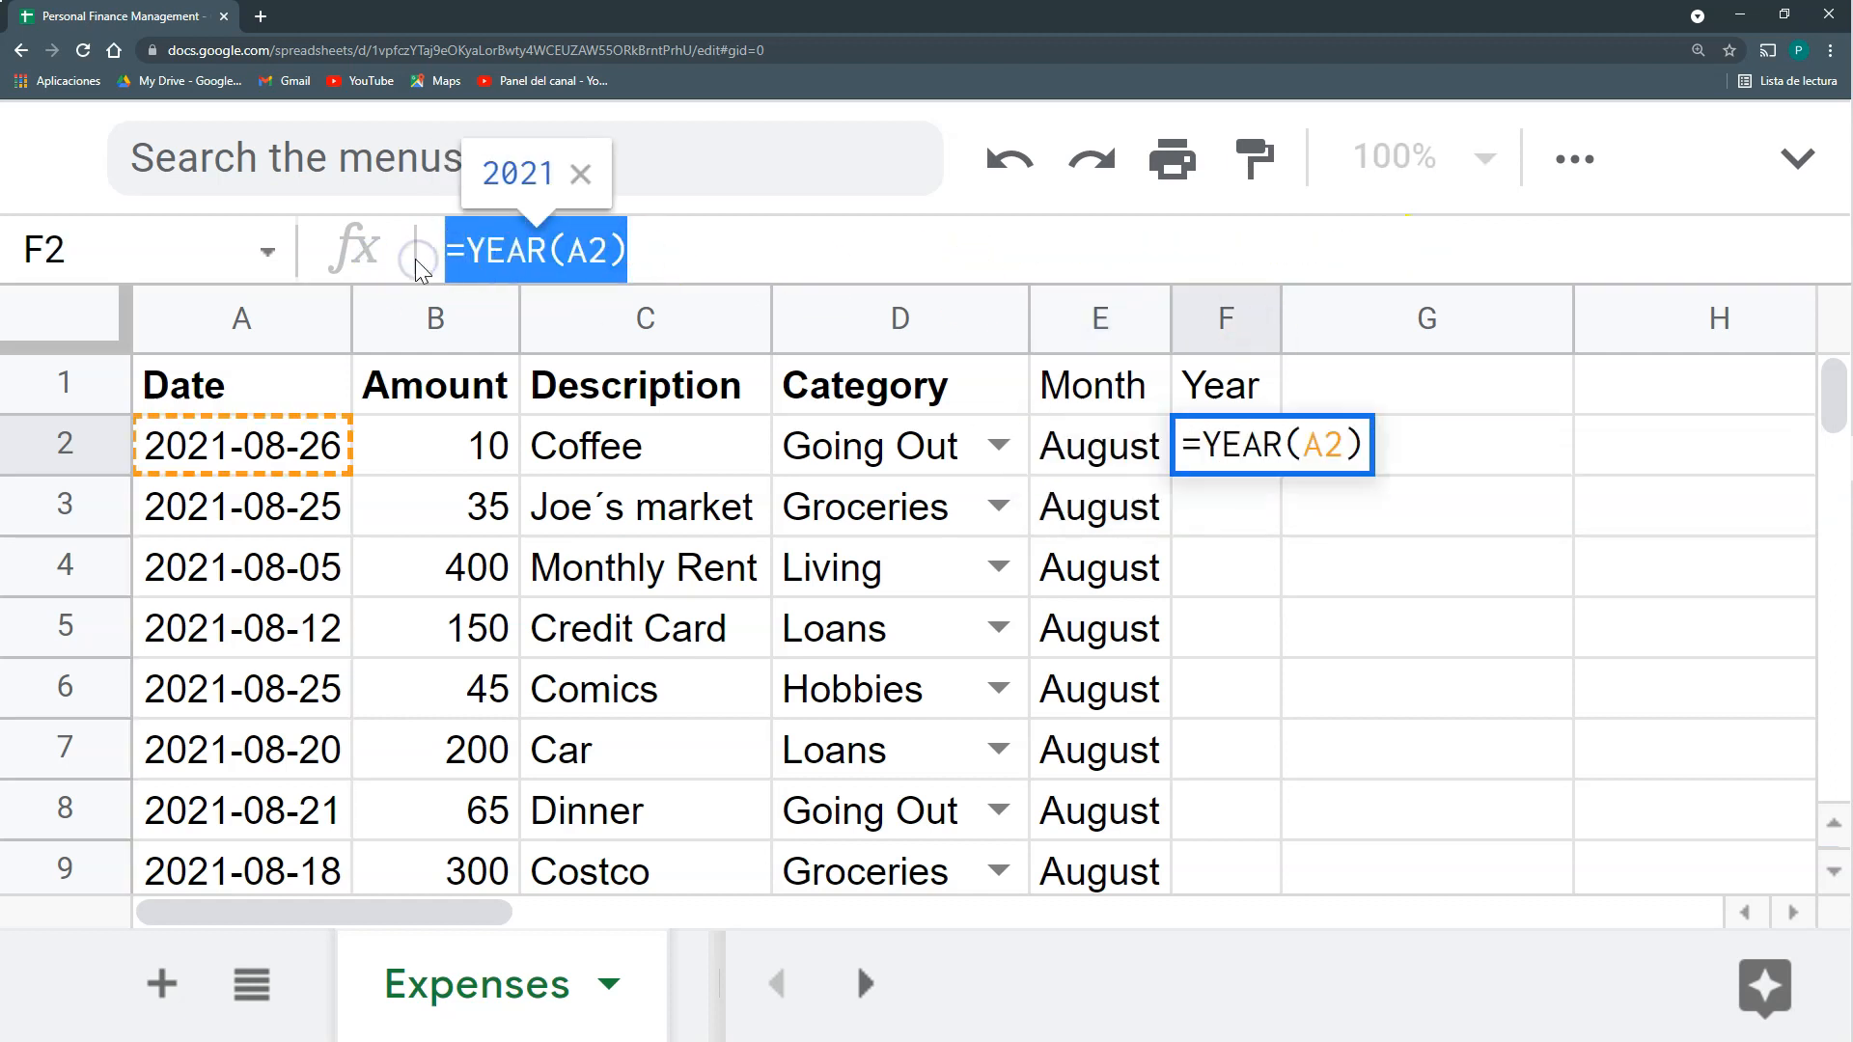
key(ctrl+v)
Replace the text function in F2 with YEAR(A2:A), making the formula =ArrayFormula(IF(A2:A="","",YEAR(A2:A))).
drag(1368, 252, 1004, 224)
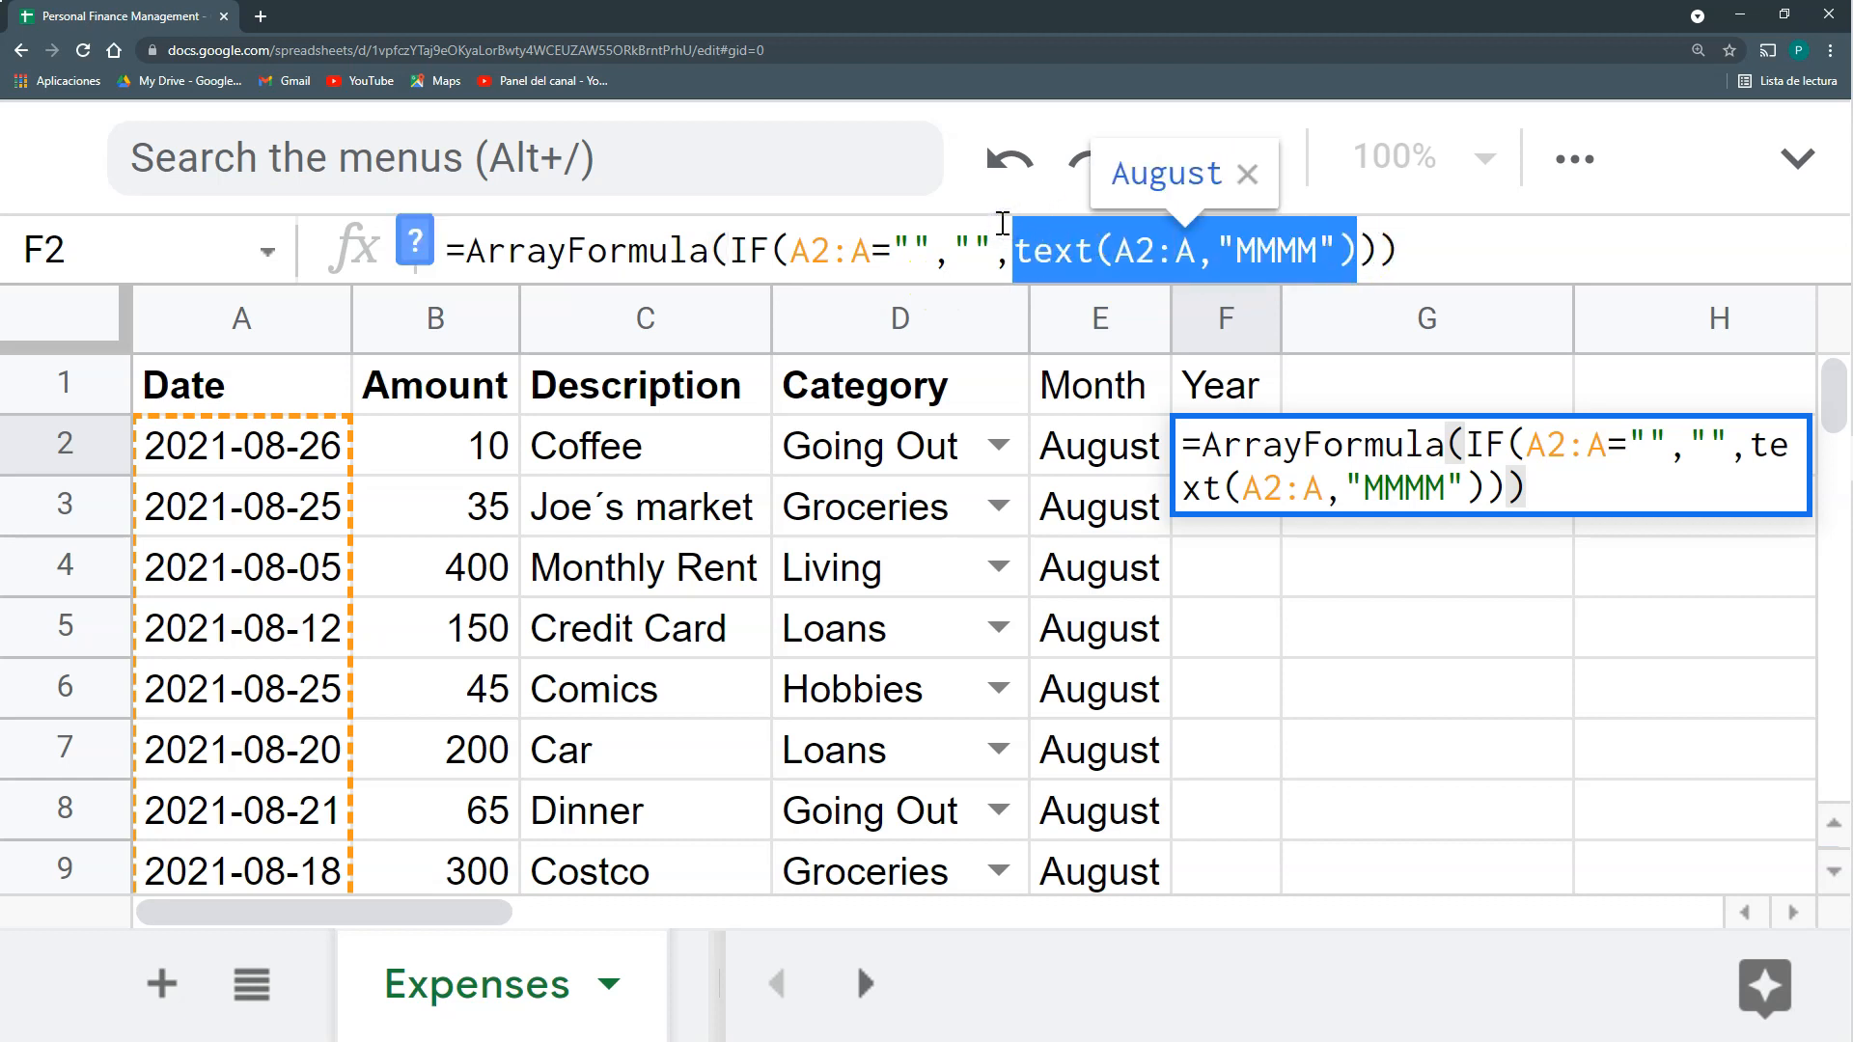
text(ye)
key(BackSpace)
key(BackSpace)
text(YEAR()
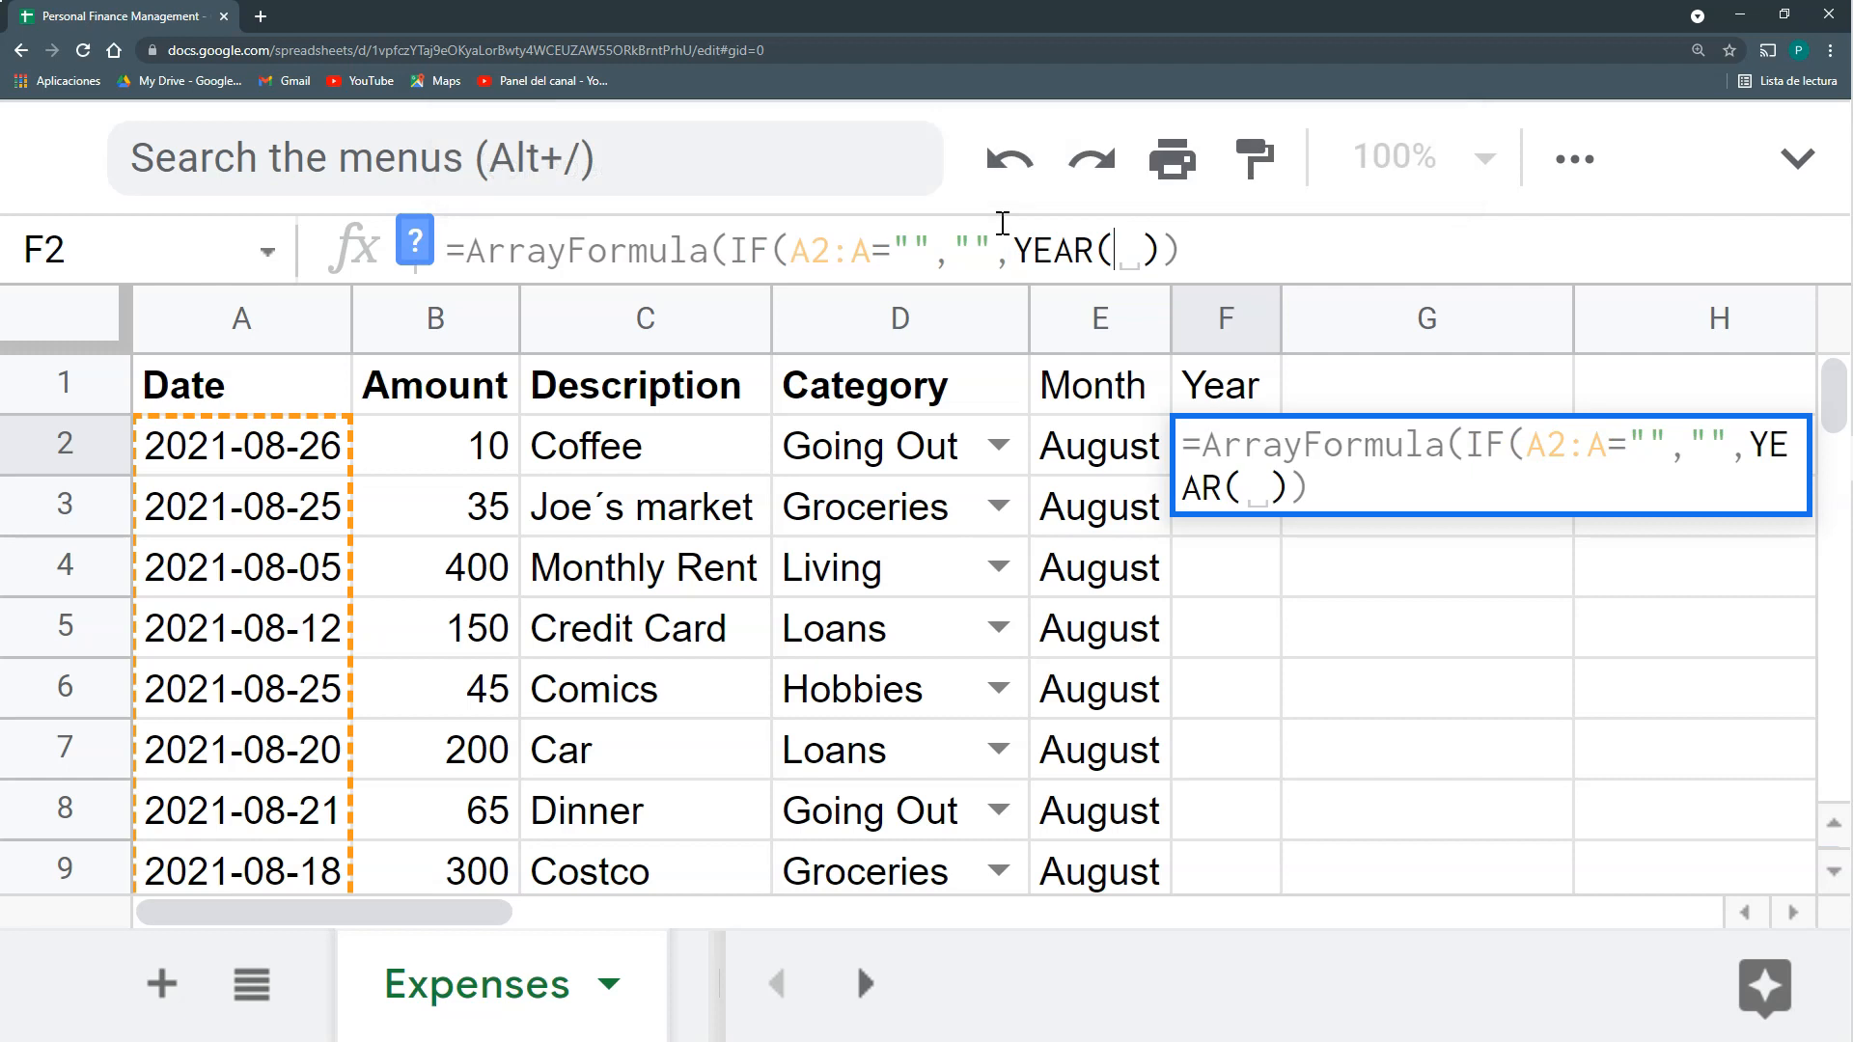
text(A2)
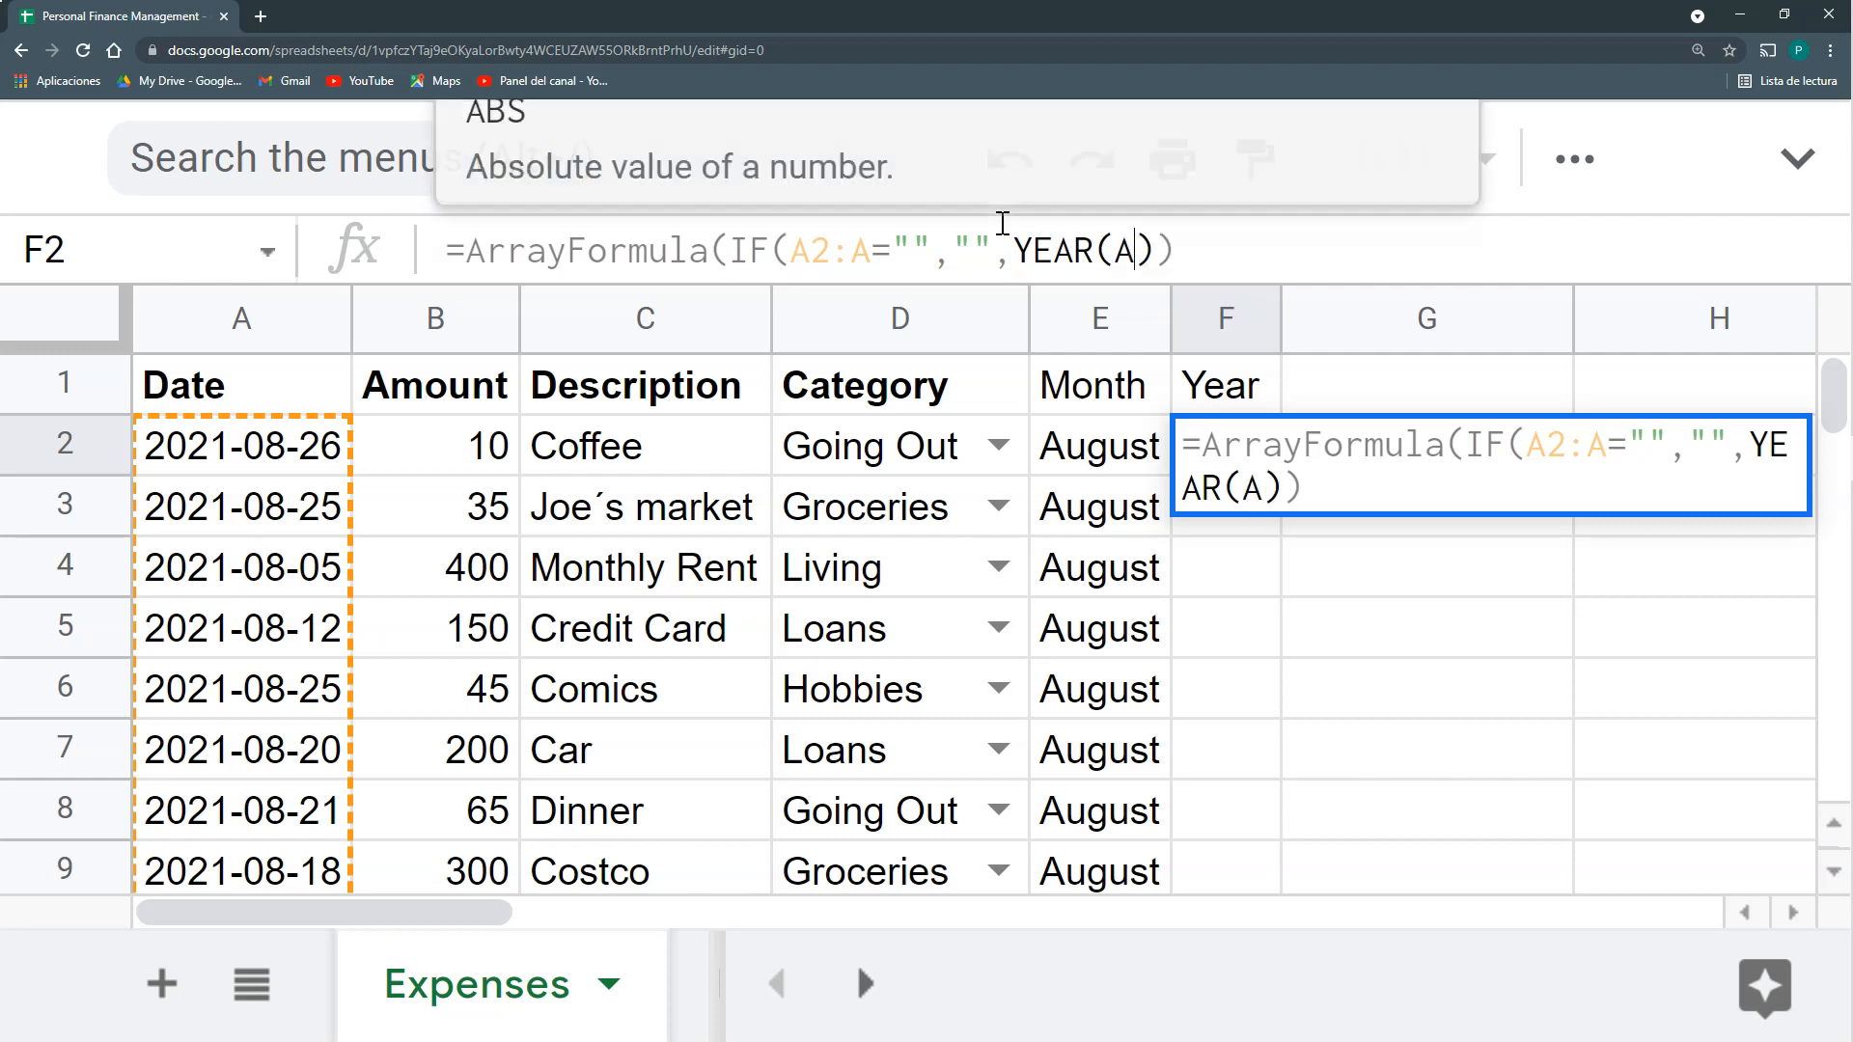
text(:a)
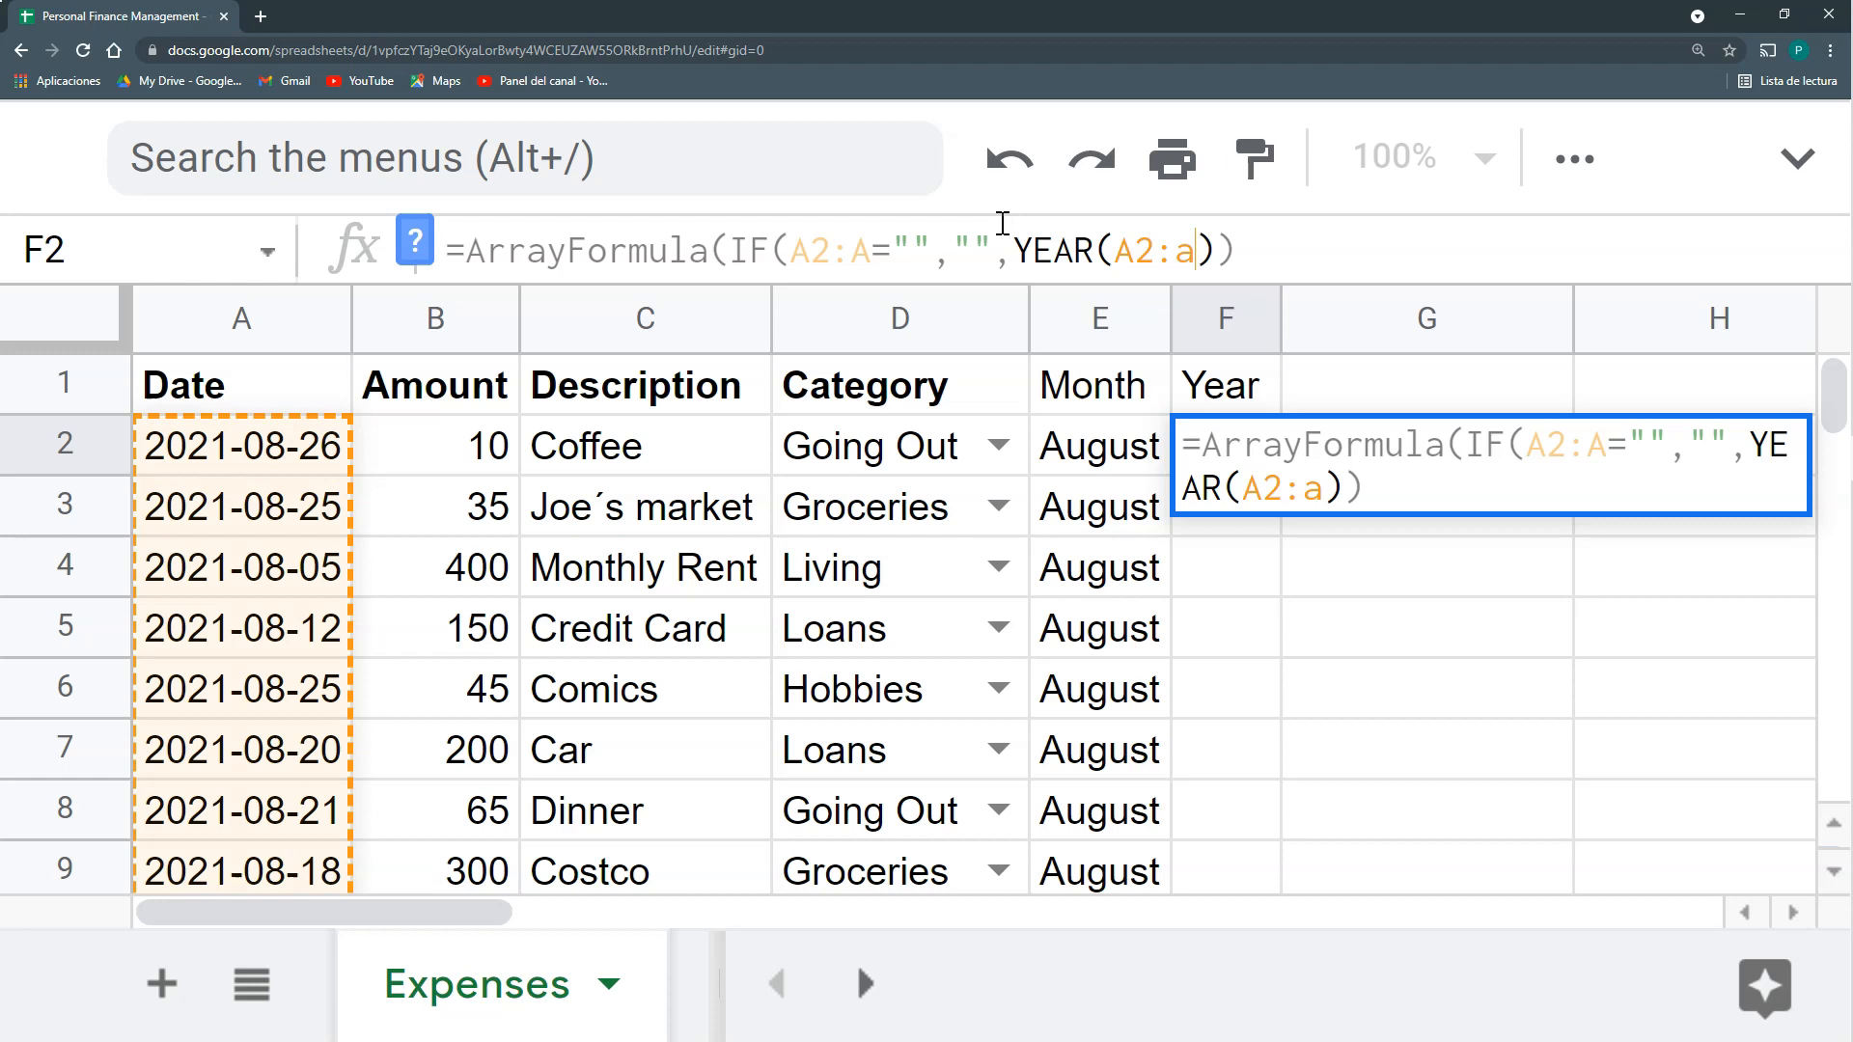
key(Return)
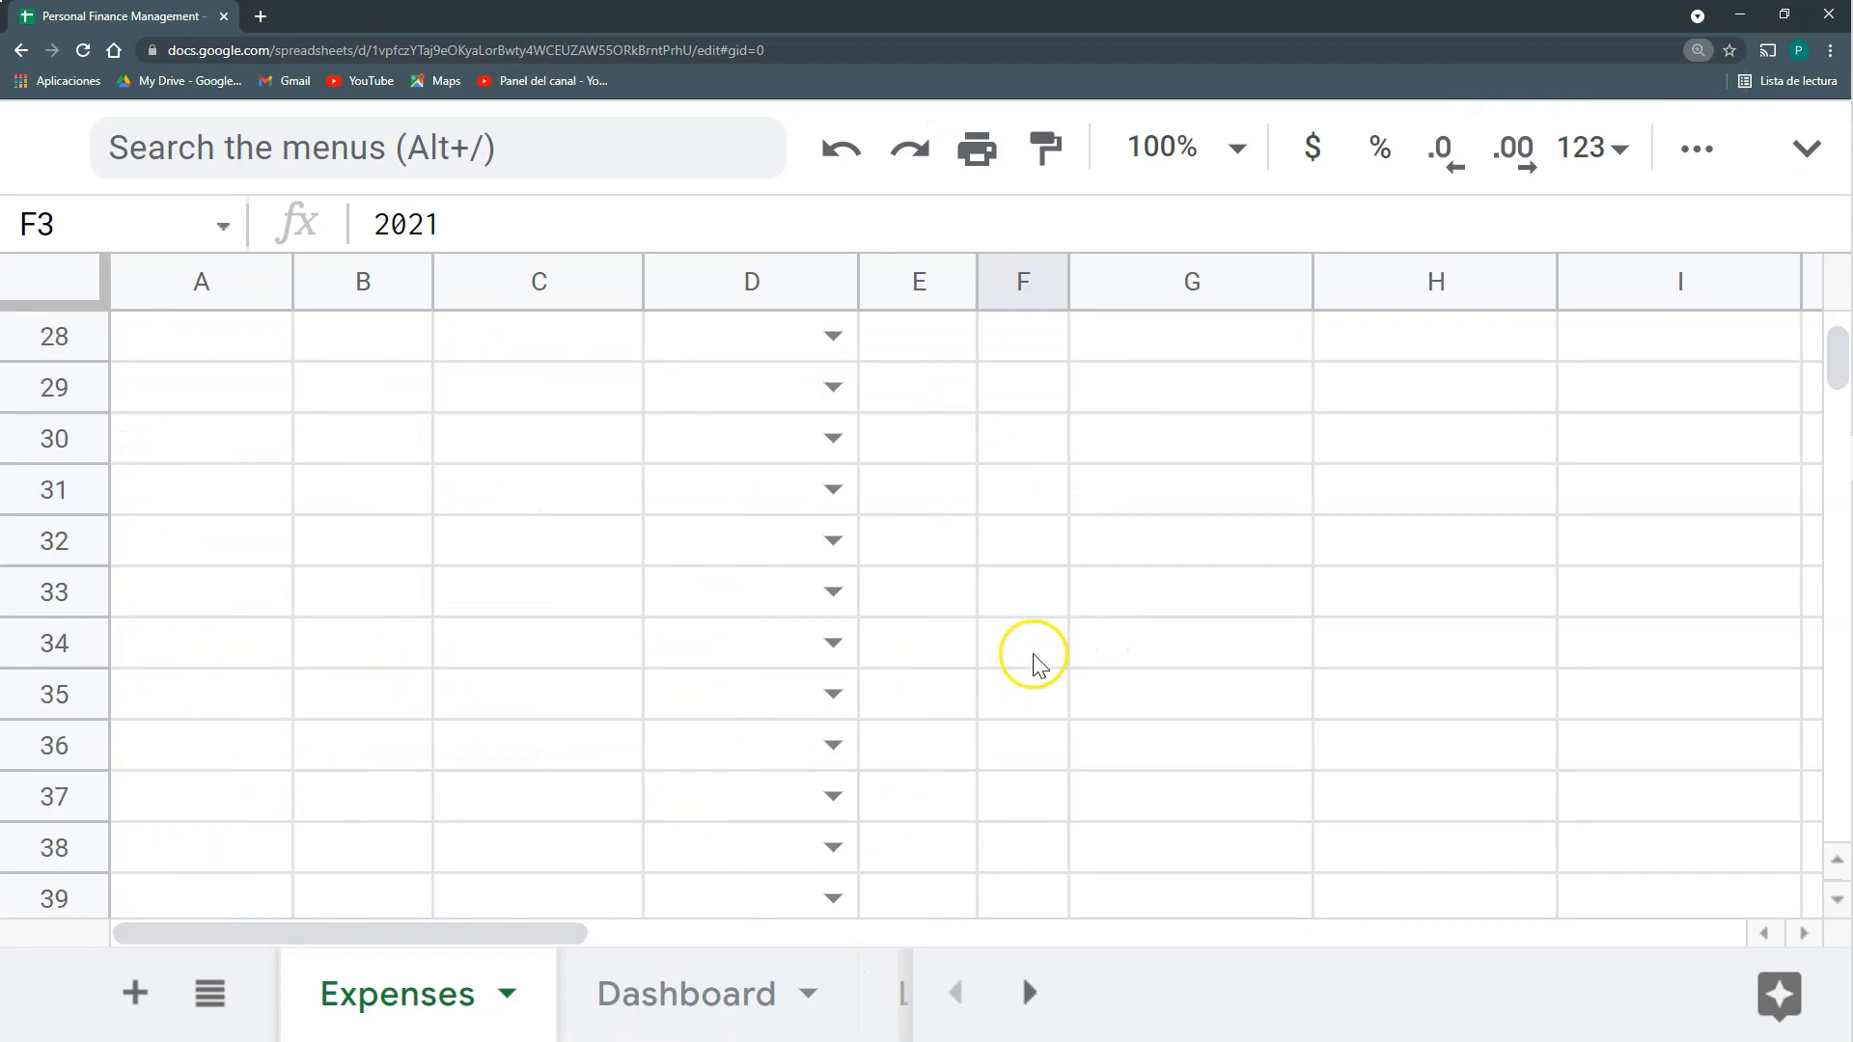
Enter the date 2021-09-02 in A26 and widen the Month column to fit the full month name.
scroll(1029, 657, up, 3)
click(179, 588)
double_click(178, 589)
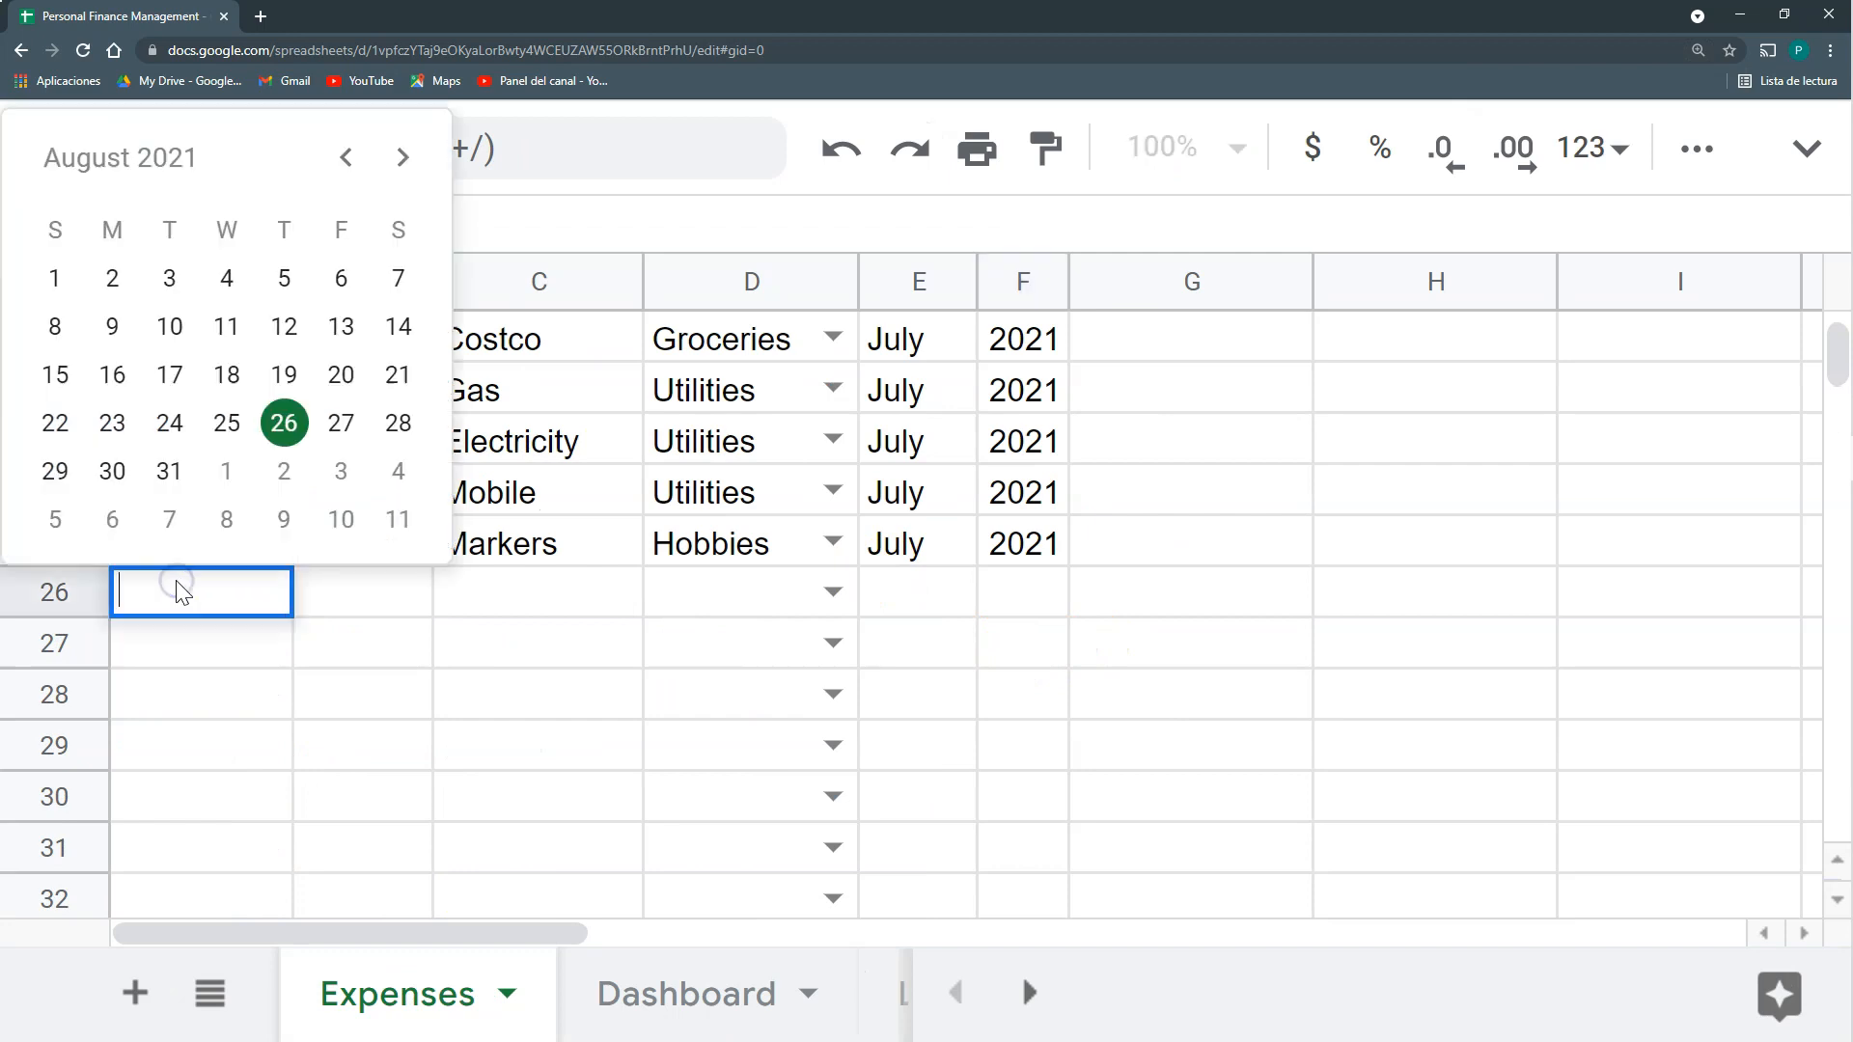
click(278, 475)
key(Tab)
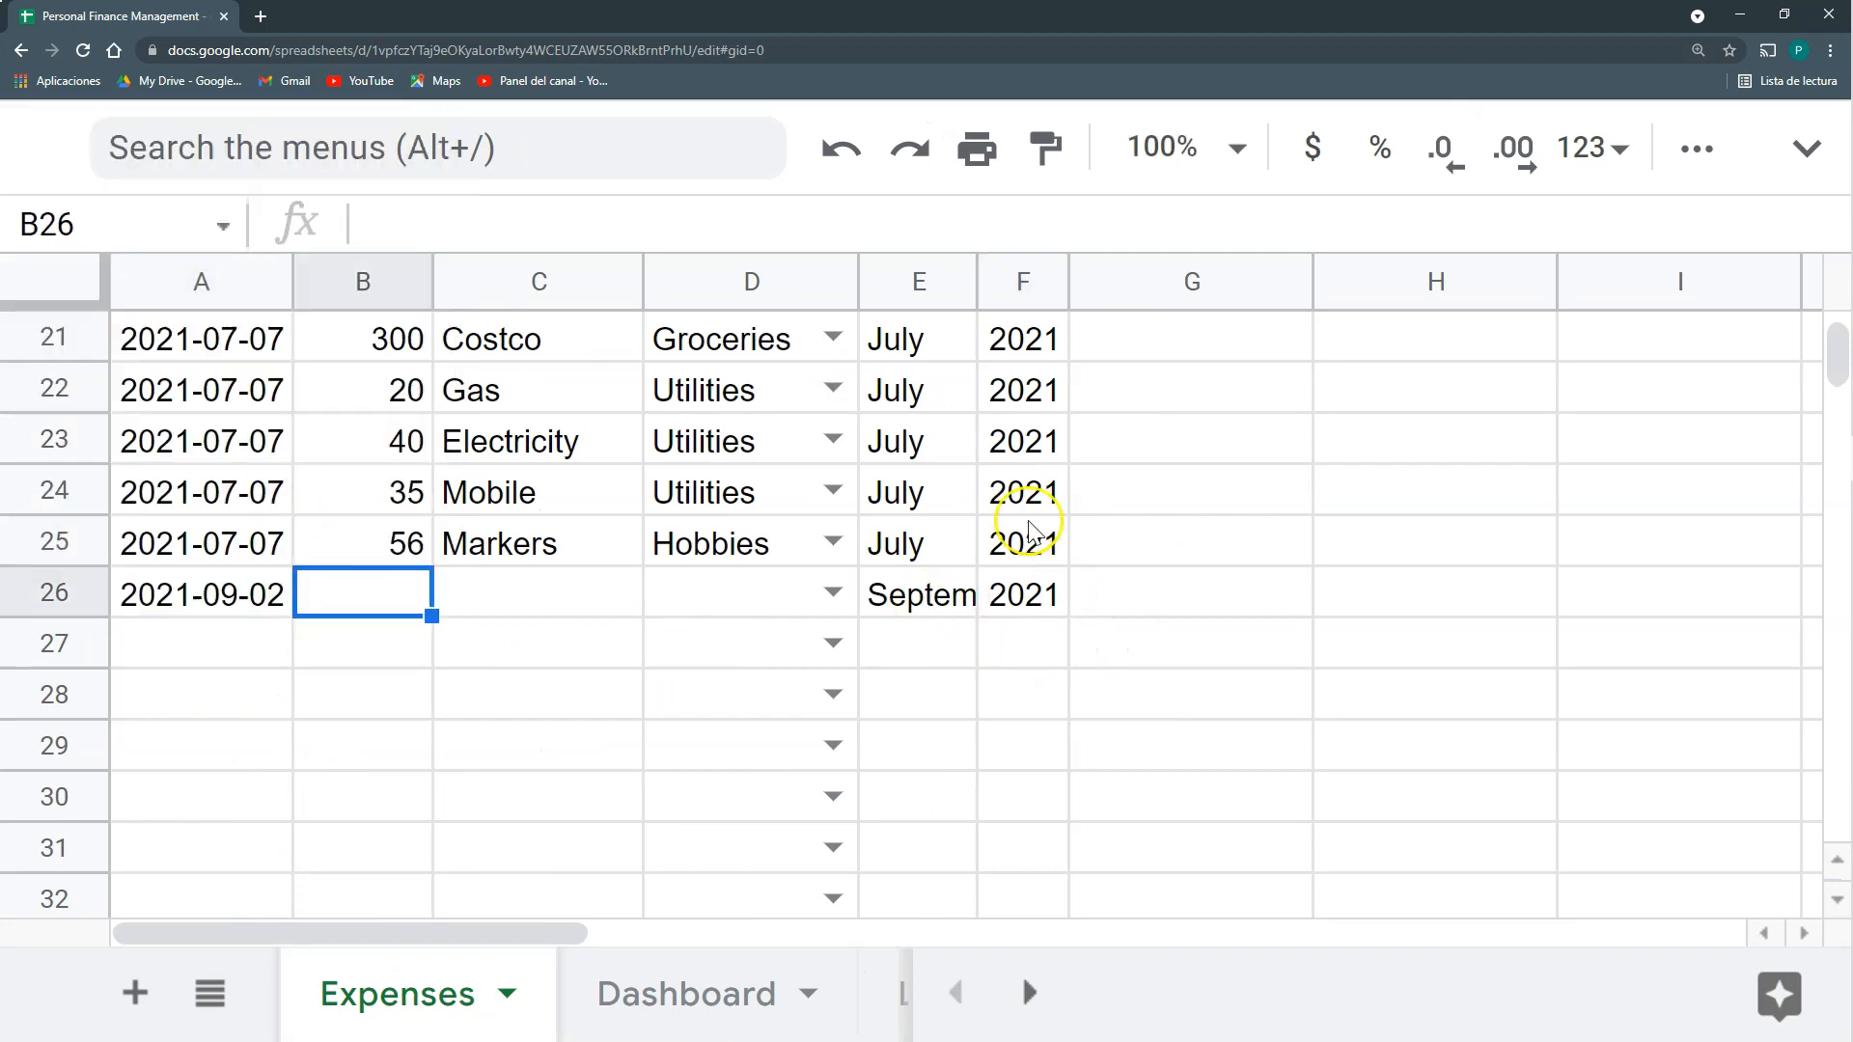
click(973, 285)
drag(973, 290, 1035, 579)
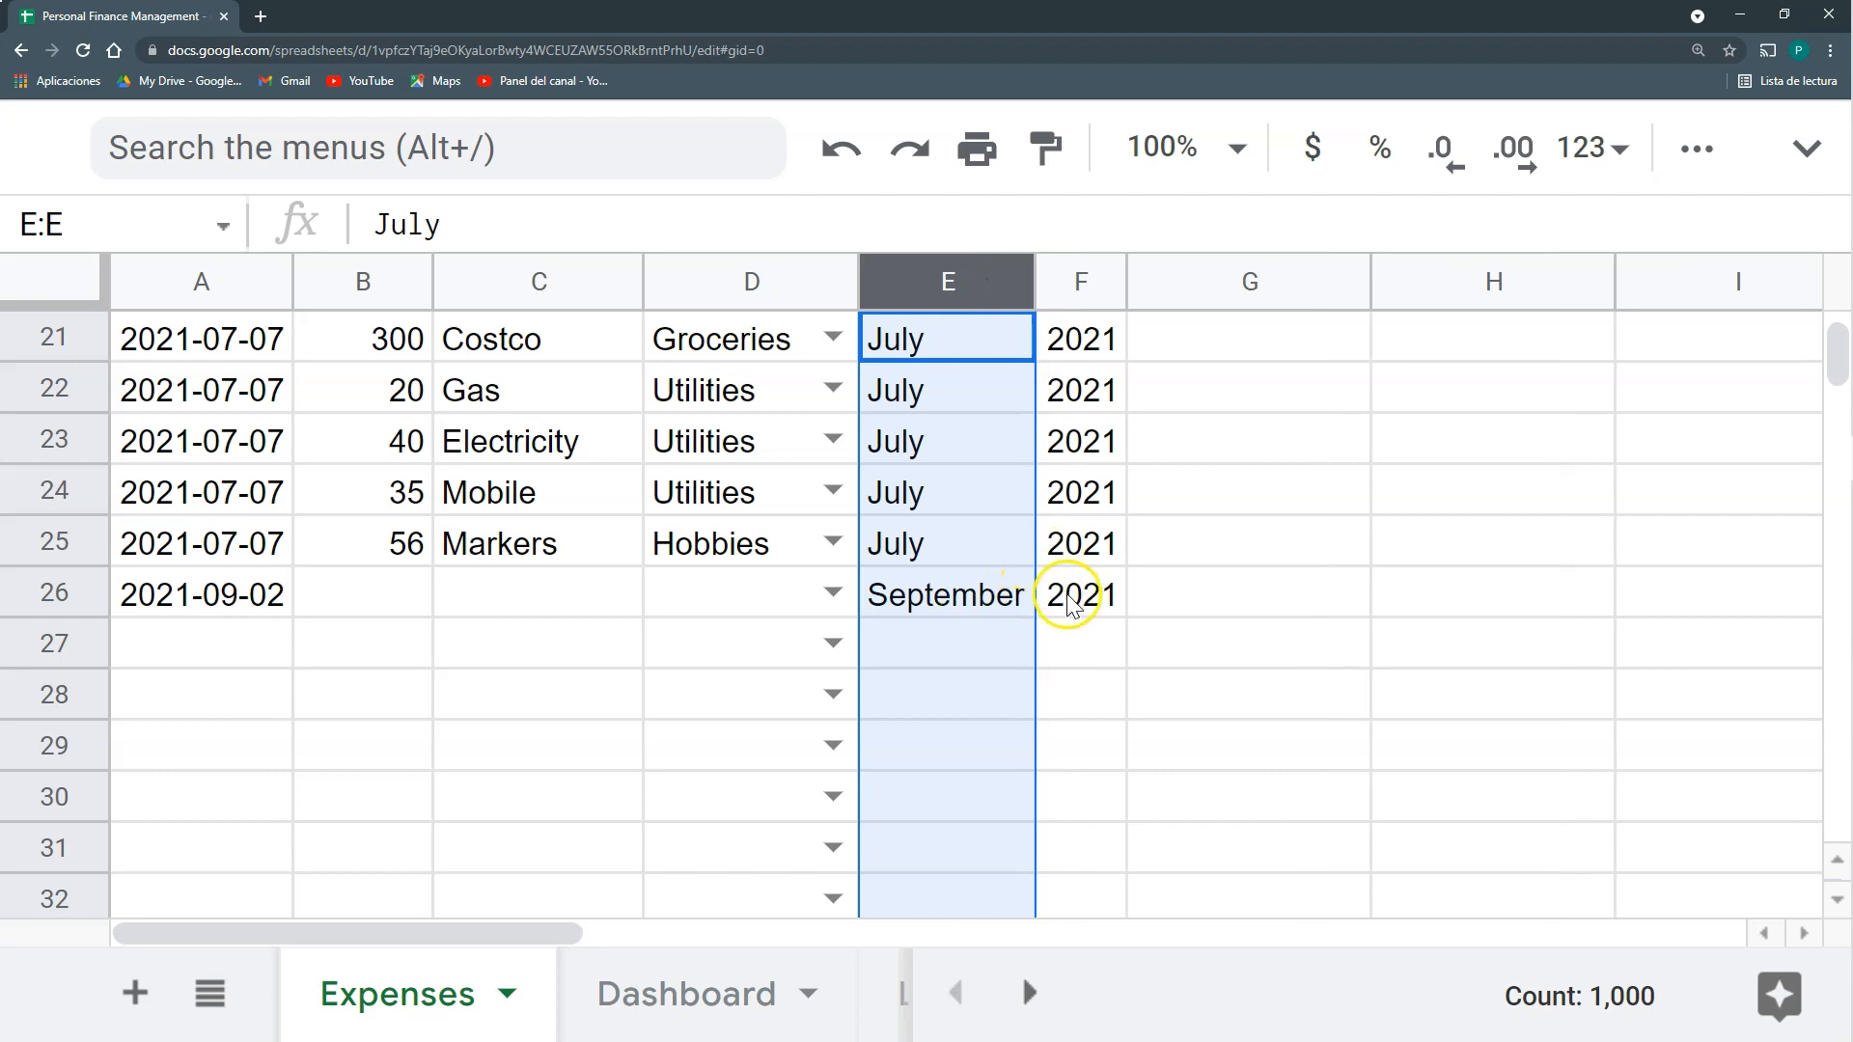
Set the category of the new expense in row 26 to Going Out and its amount to 22.
click(833, 592)
click(772, 287)
click(391, 615)
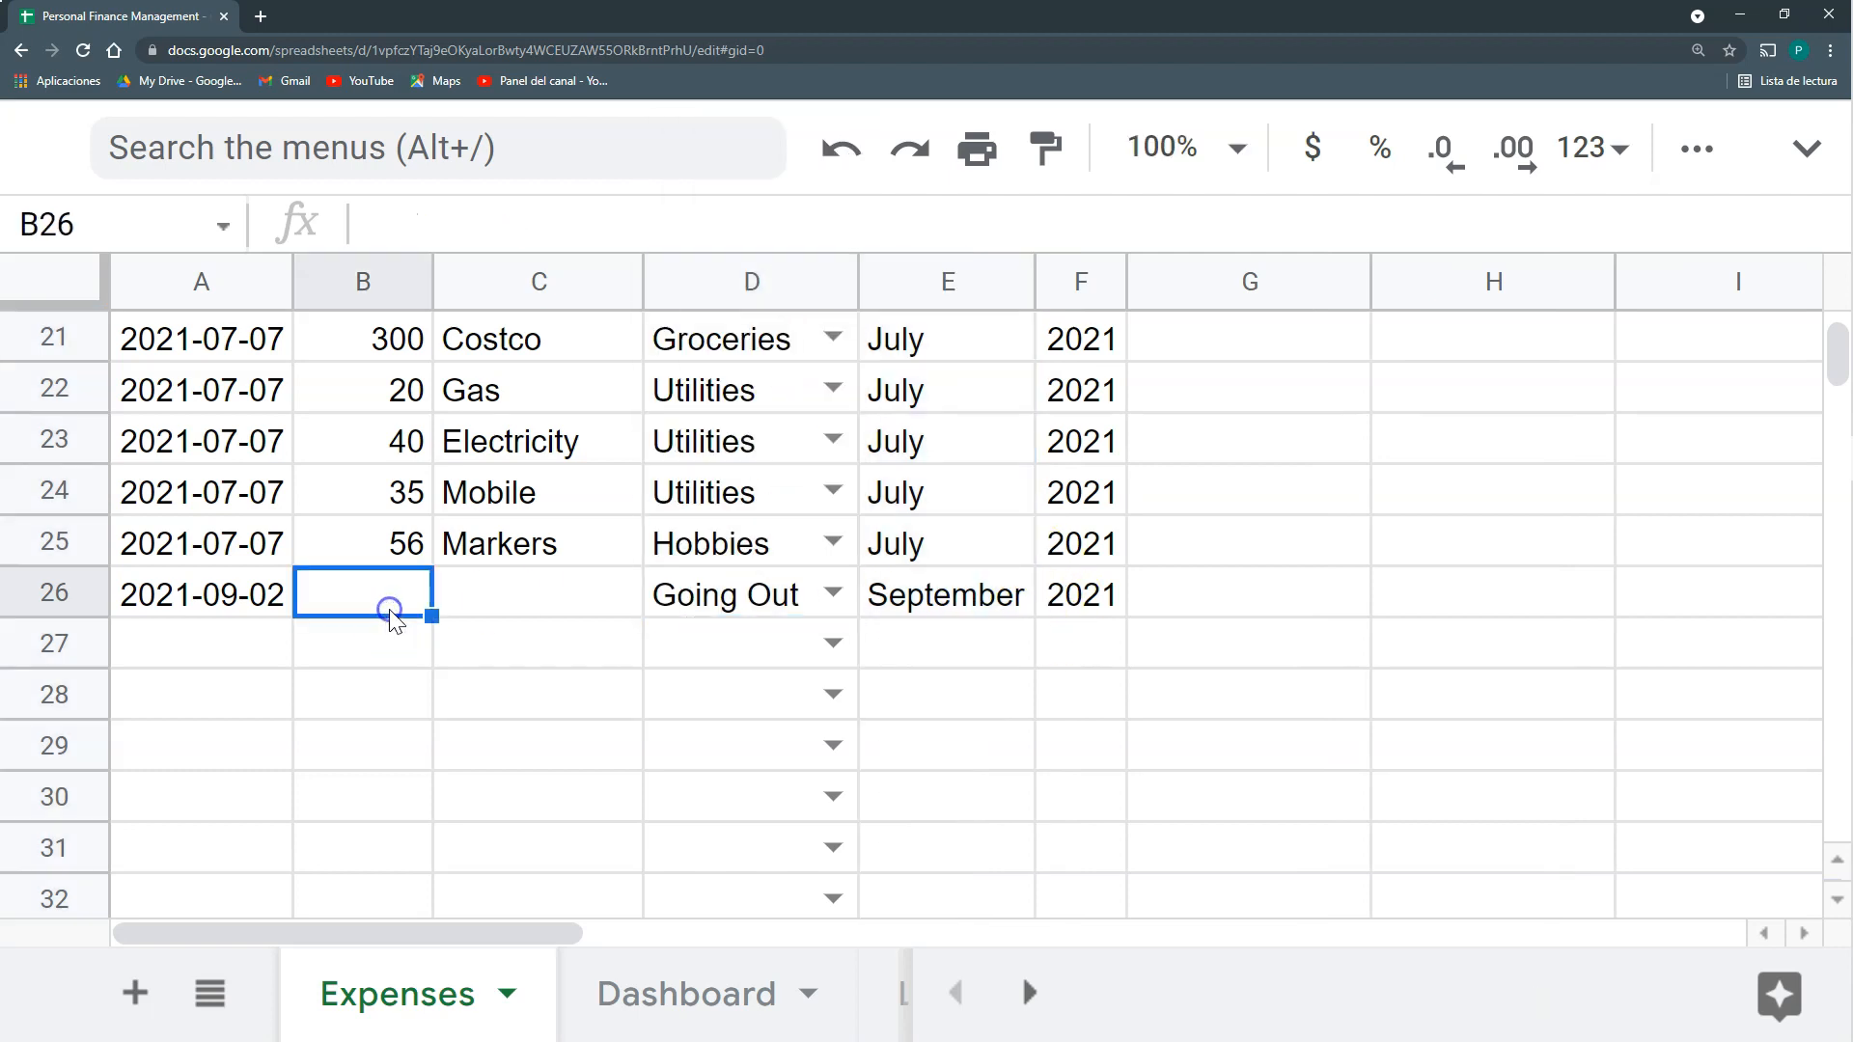
text(22)
click(489, 636)
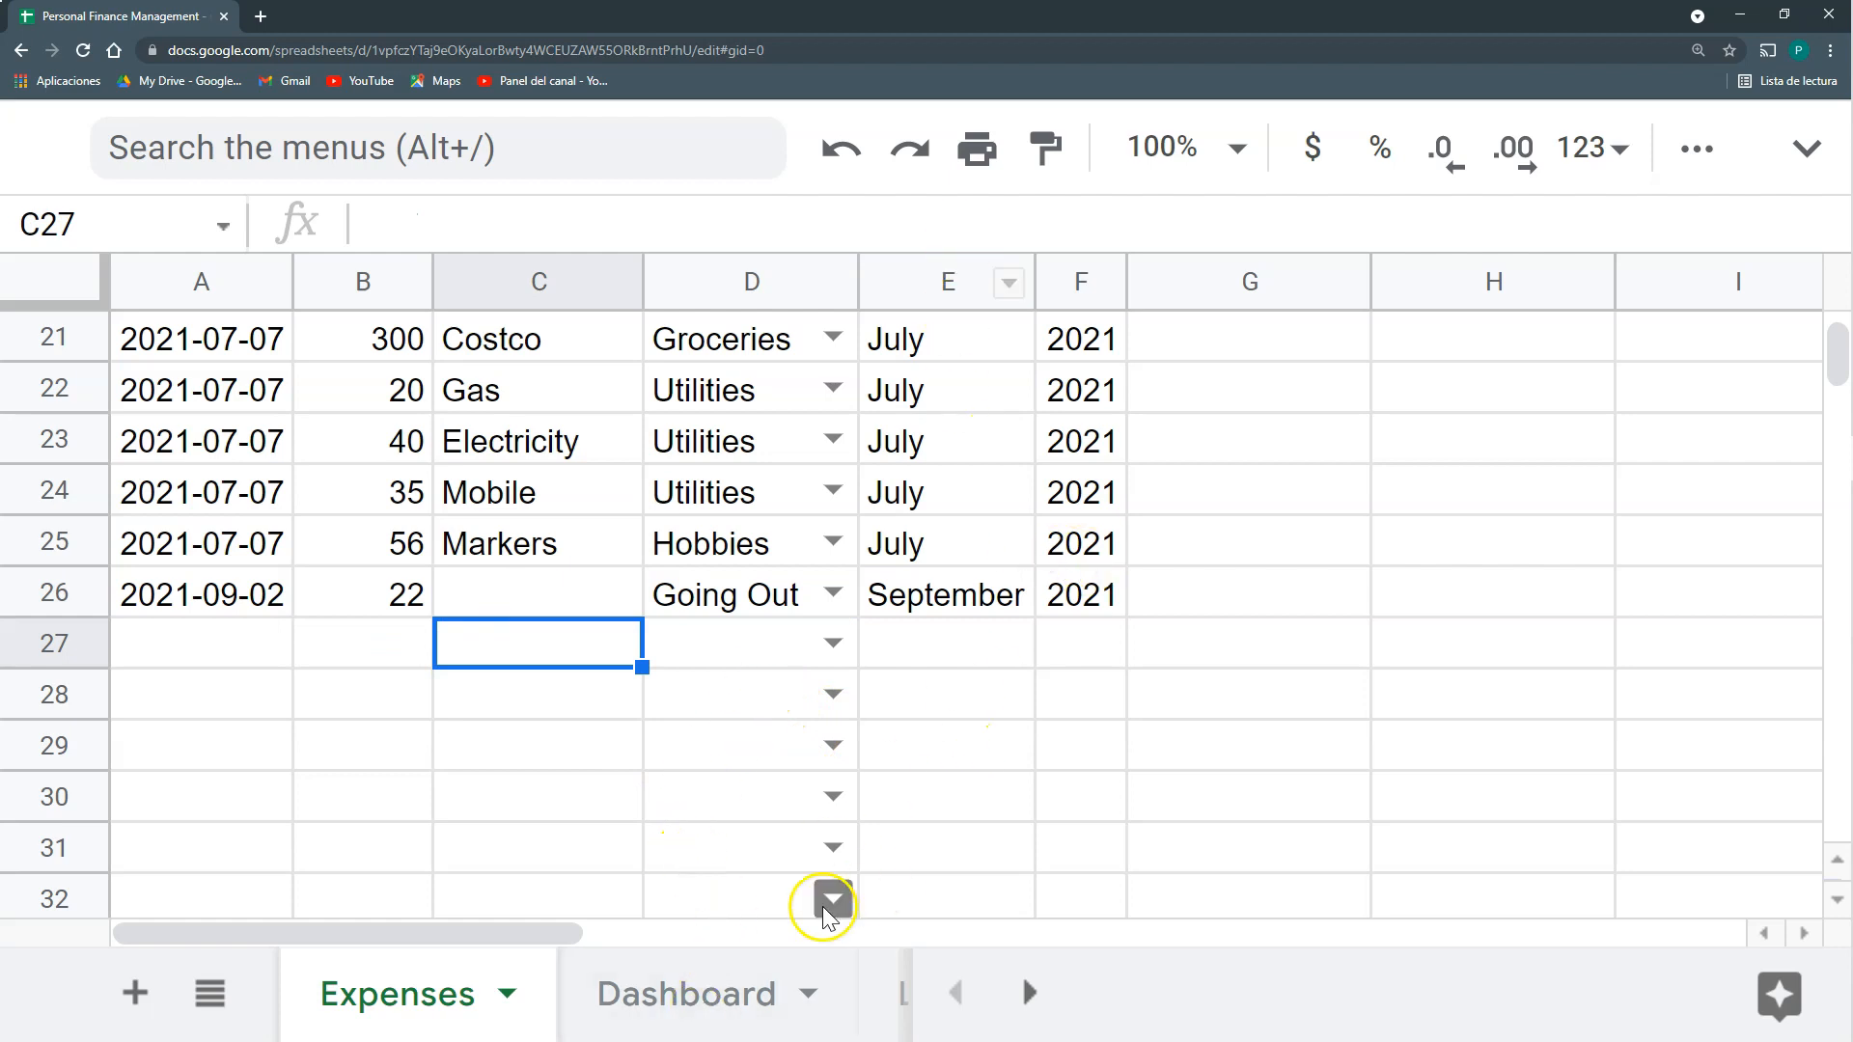
Compare the Month cell on the Dashboard sheet with the Month column on the Expenses sheet.
click(686, 994)
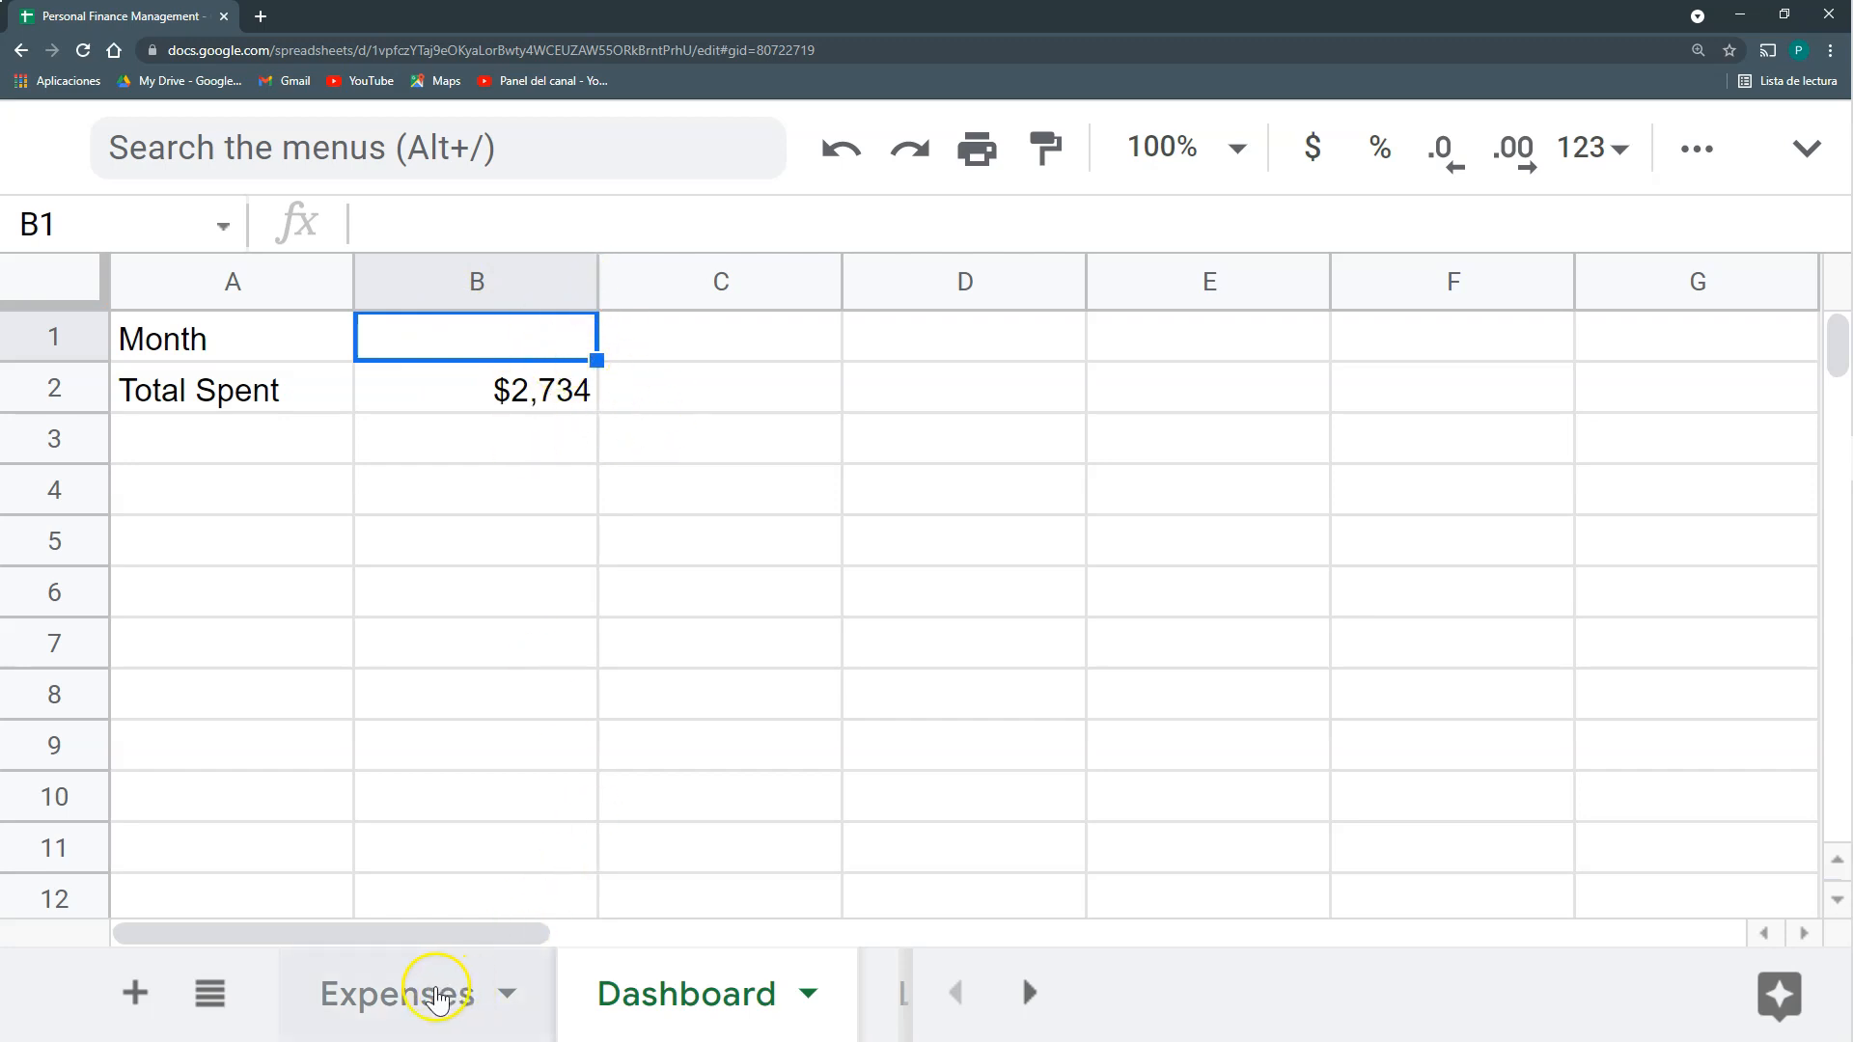
click(463, 999)
scroll(965, 545, up, 10)
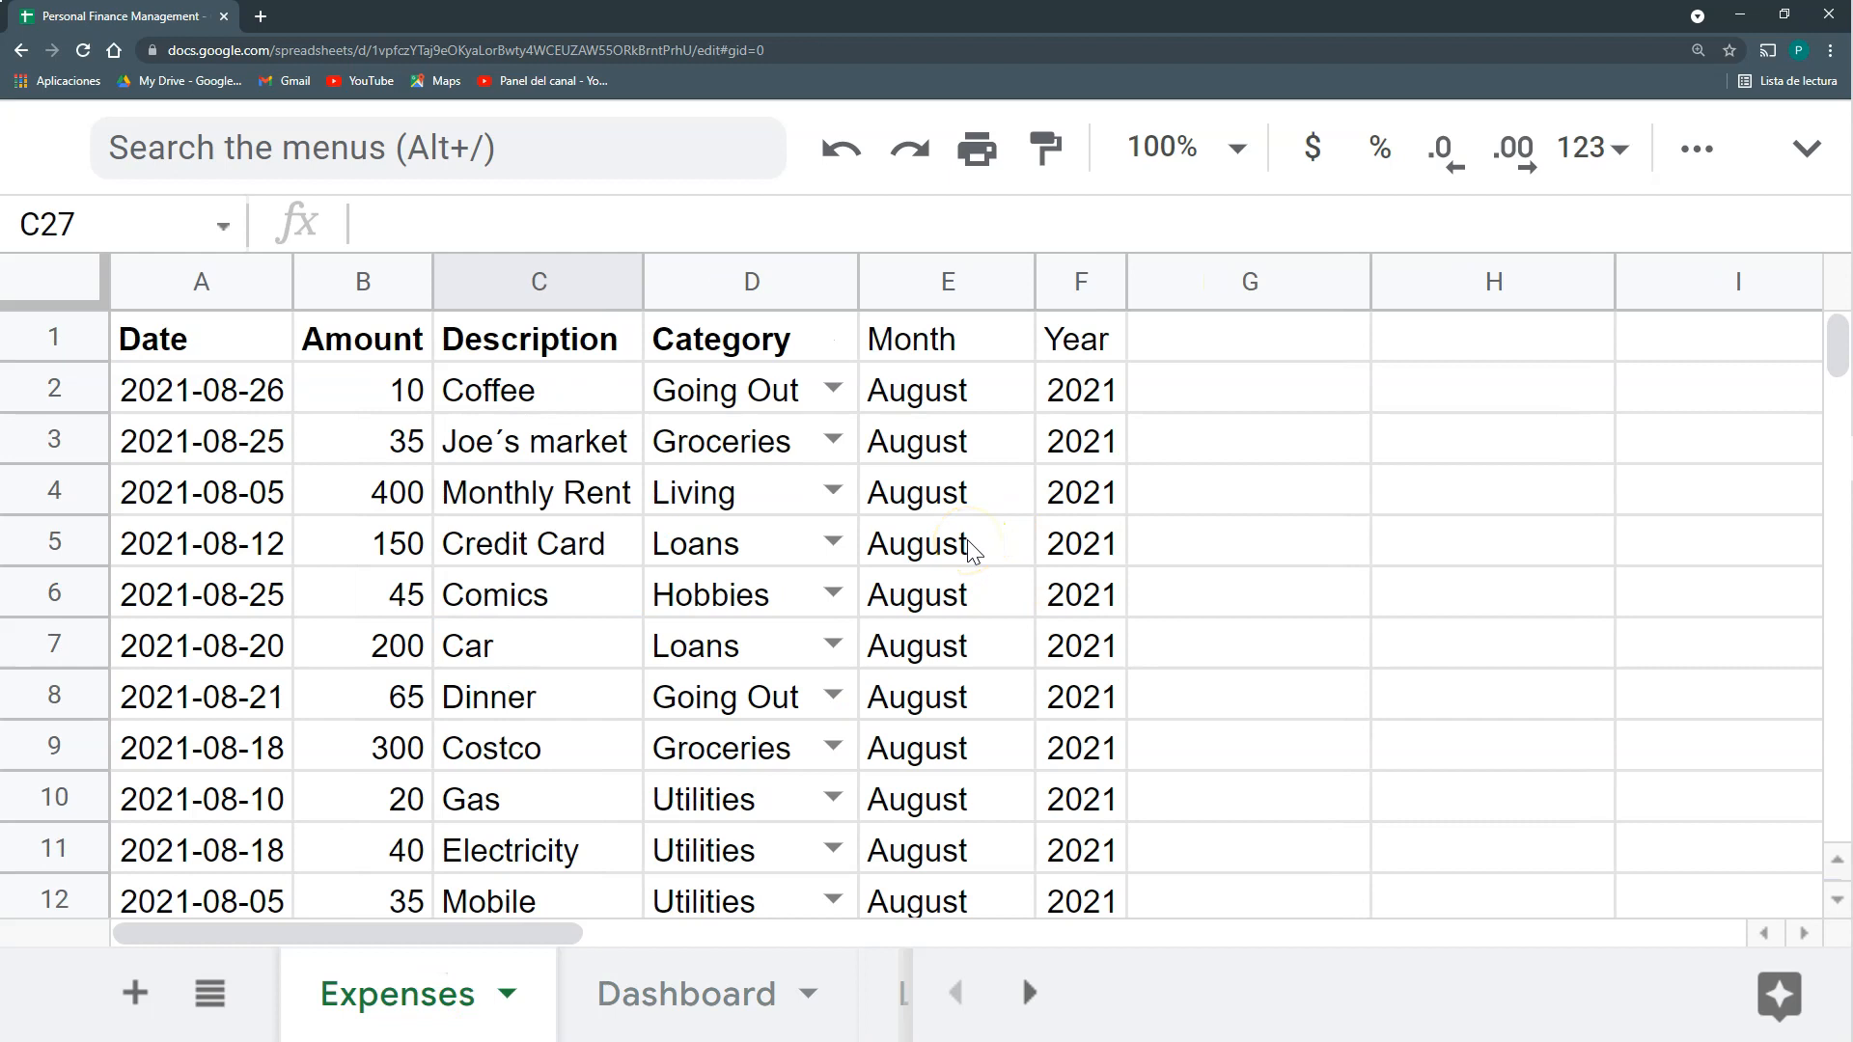
scroll(951, 557, down, 5)
scroll(941, 502, up, 5)
Add data validation to cell B1 of the Dashboard sheet with a dropdown list from the range Expenses!E2:E.
click(711, 993)
click(569, 340)
right_click(569, 339)
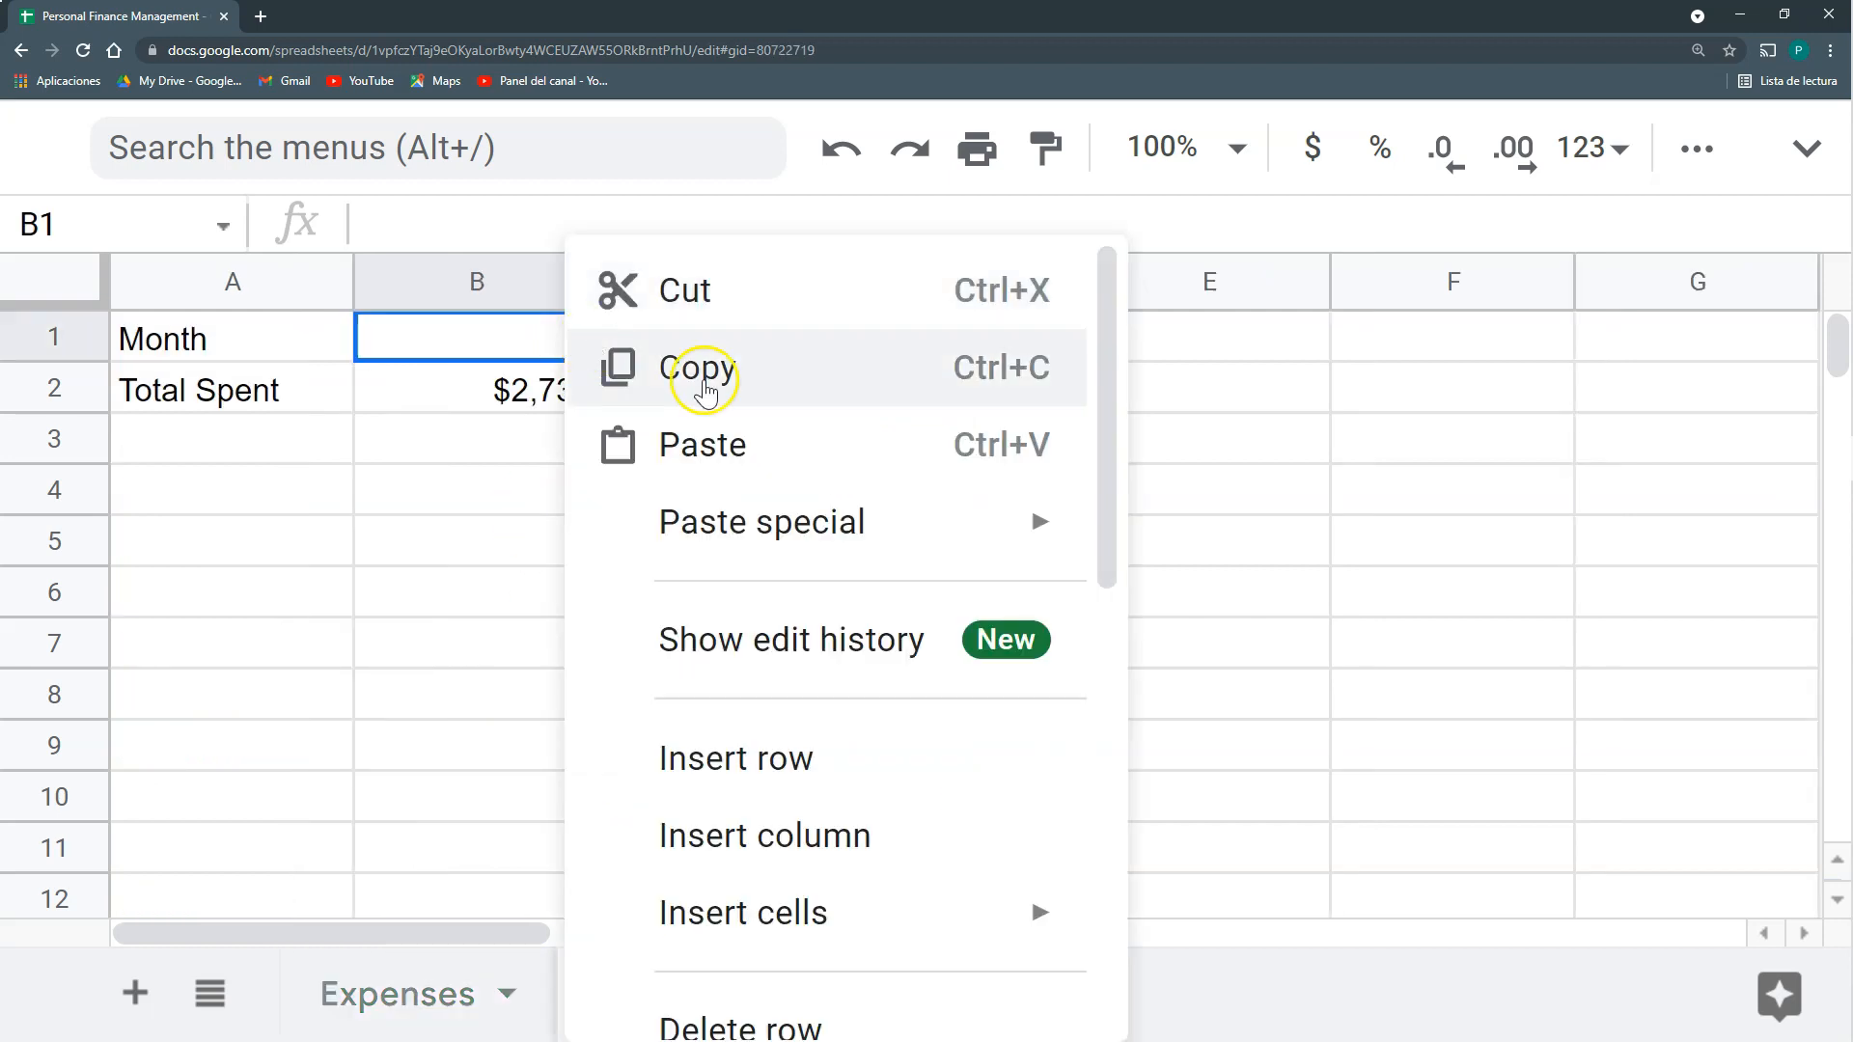
scroll(719, 453, down, 10)
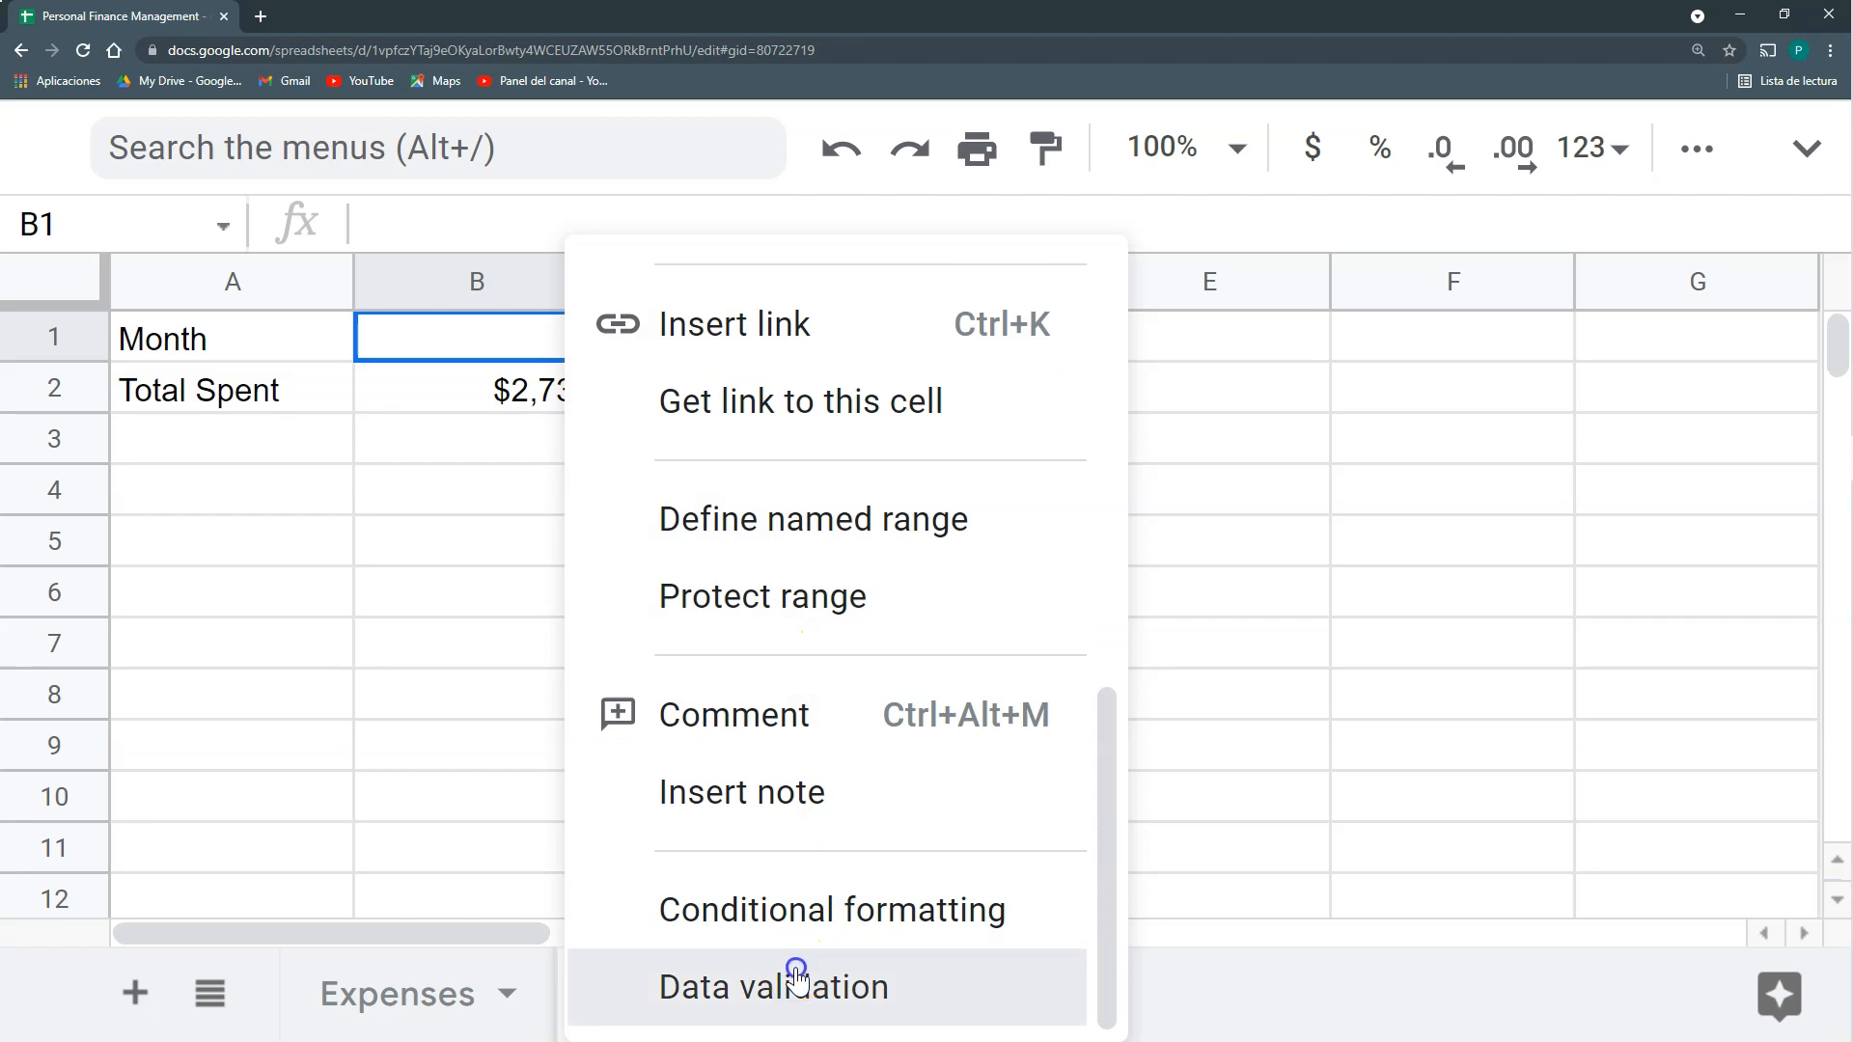
click(796, 976)
click(1318, 439)
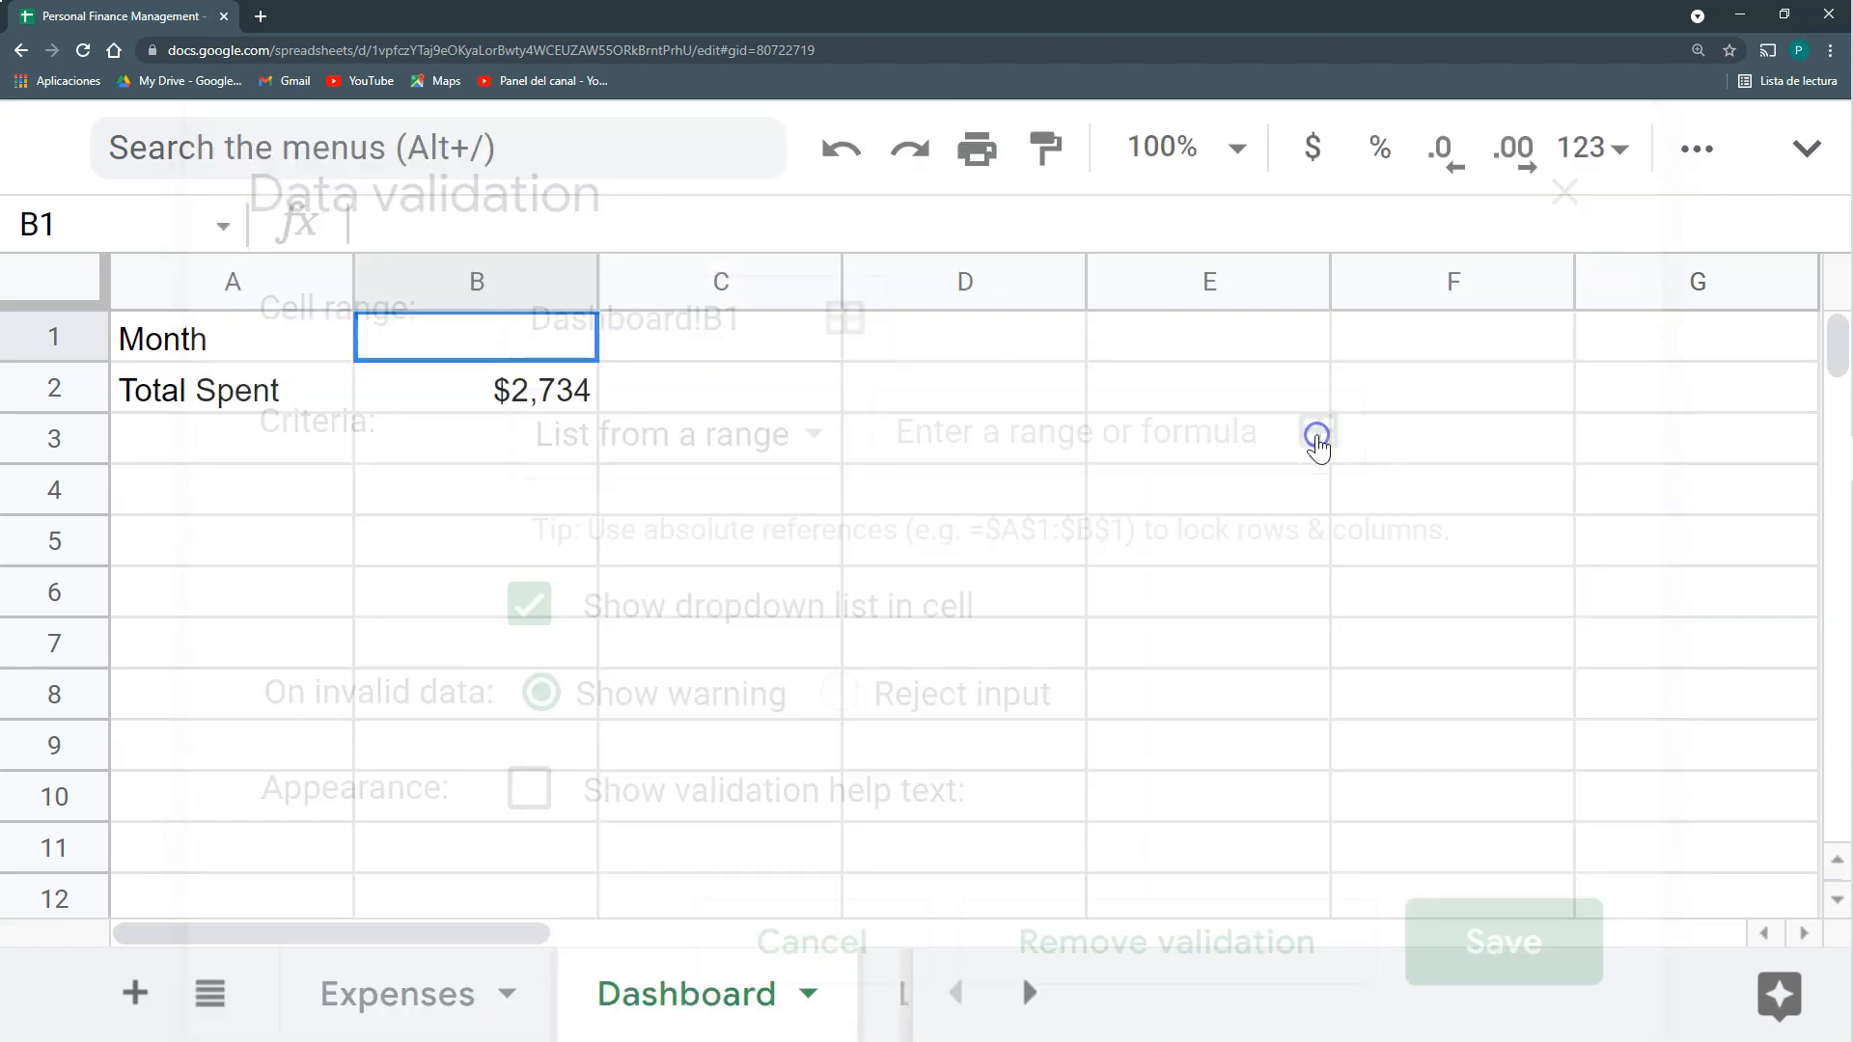
click(390, 1004)
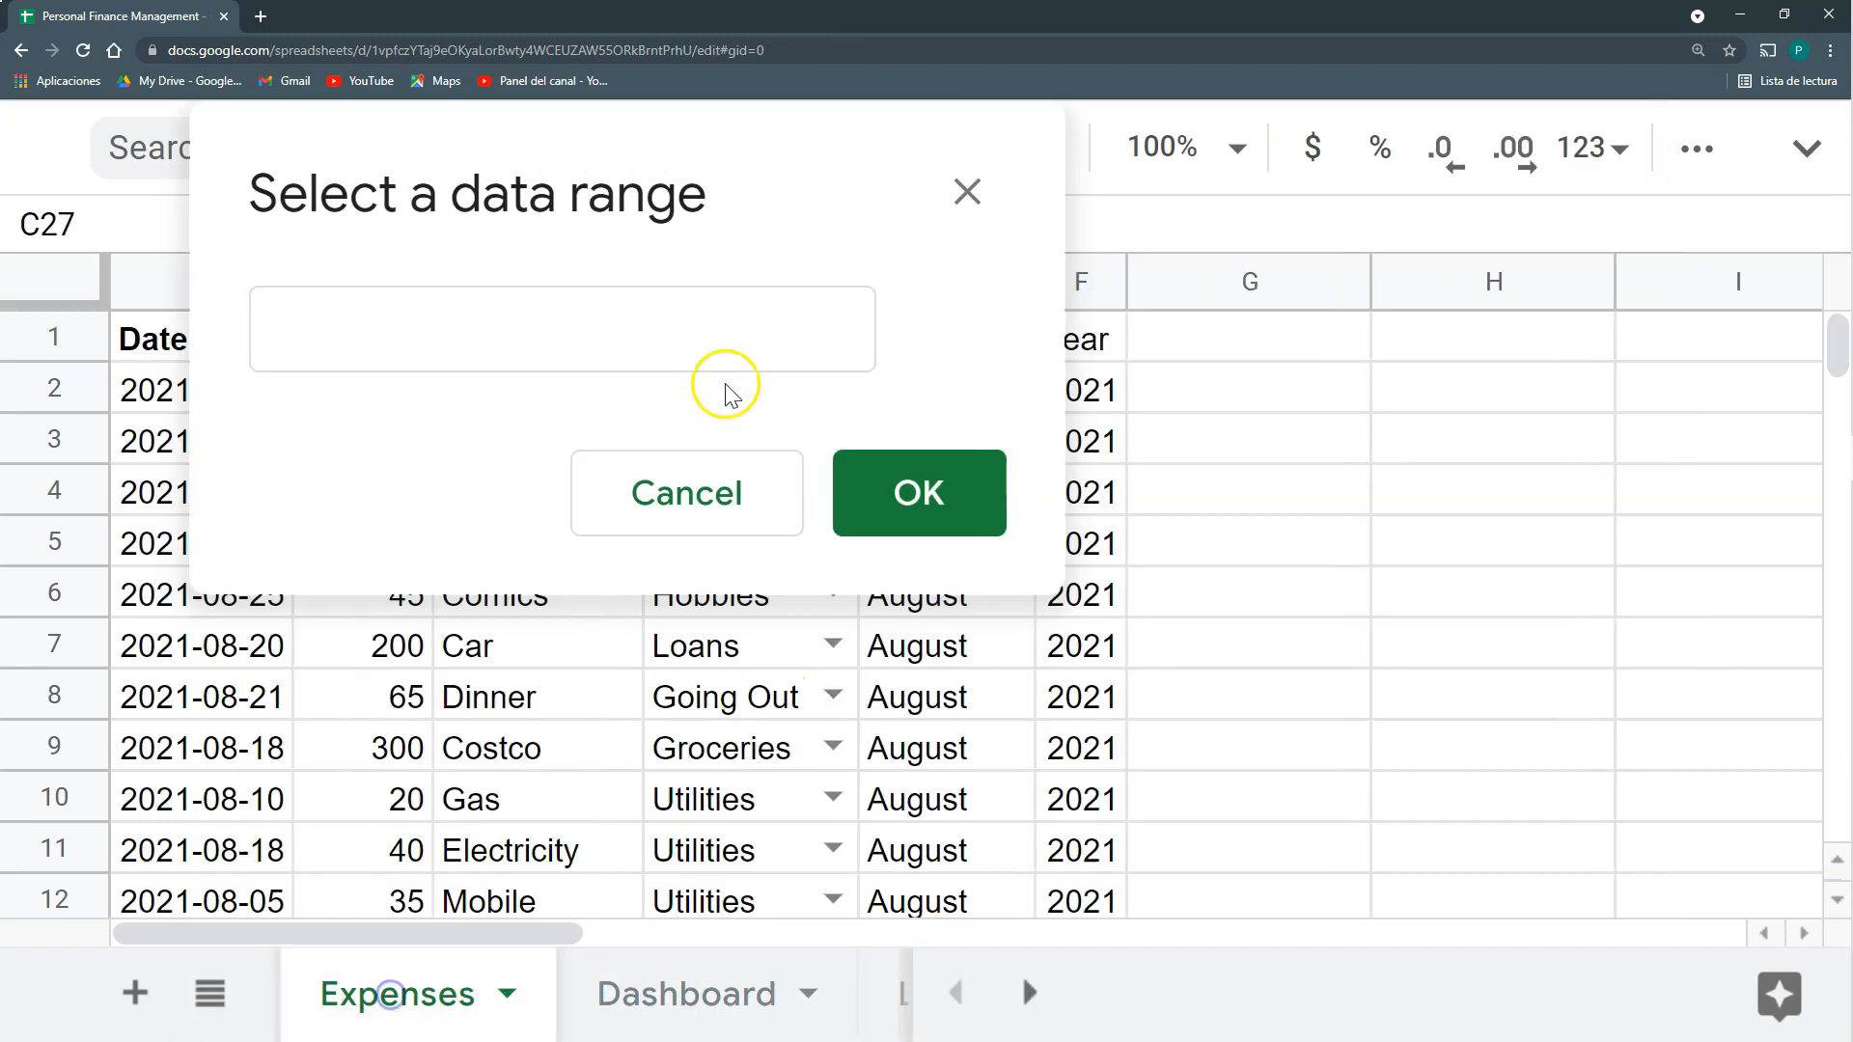
drag(841, 153, 621, 349)
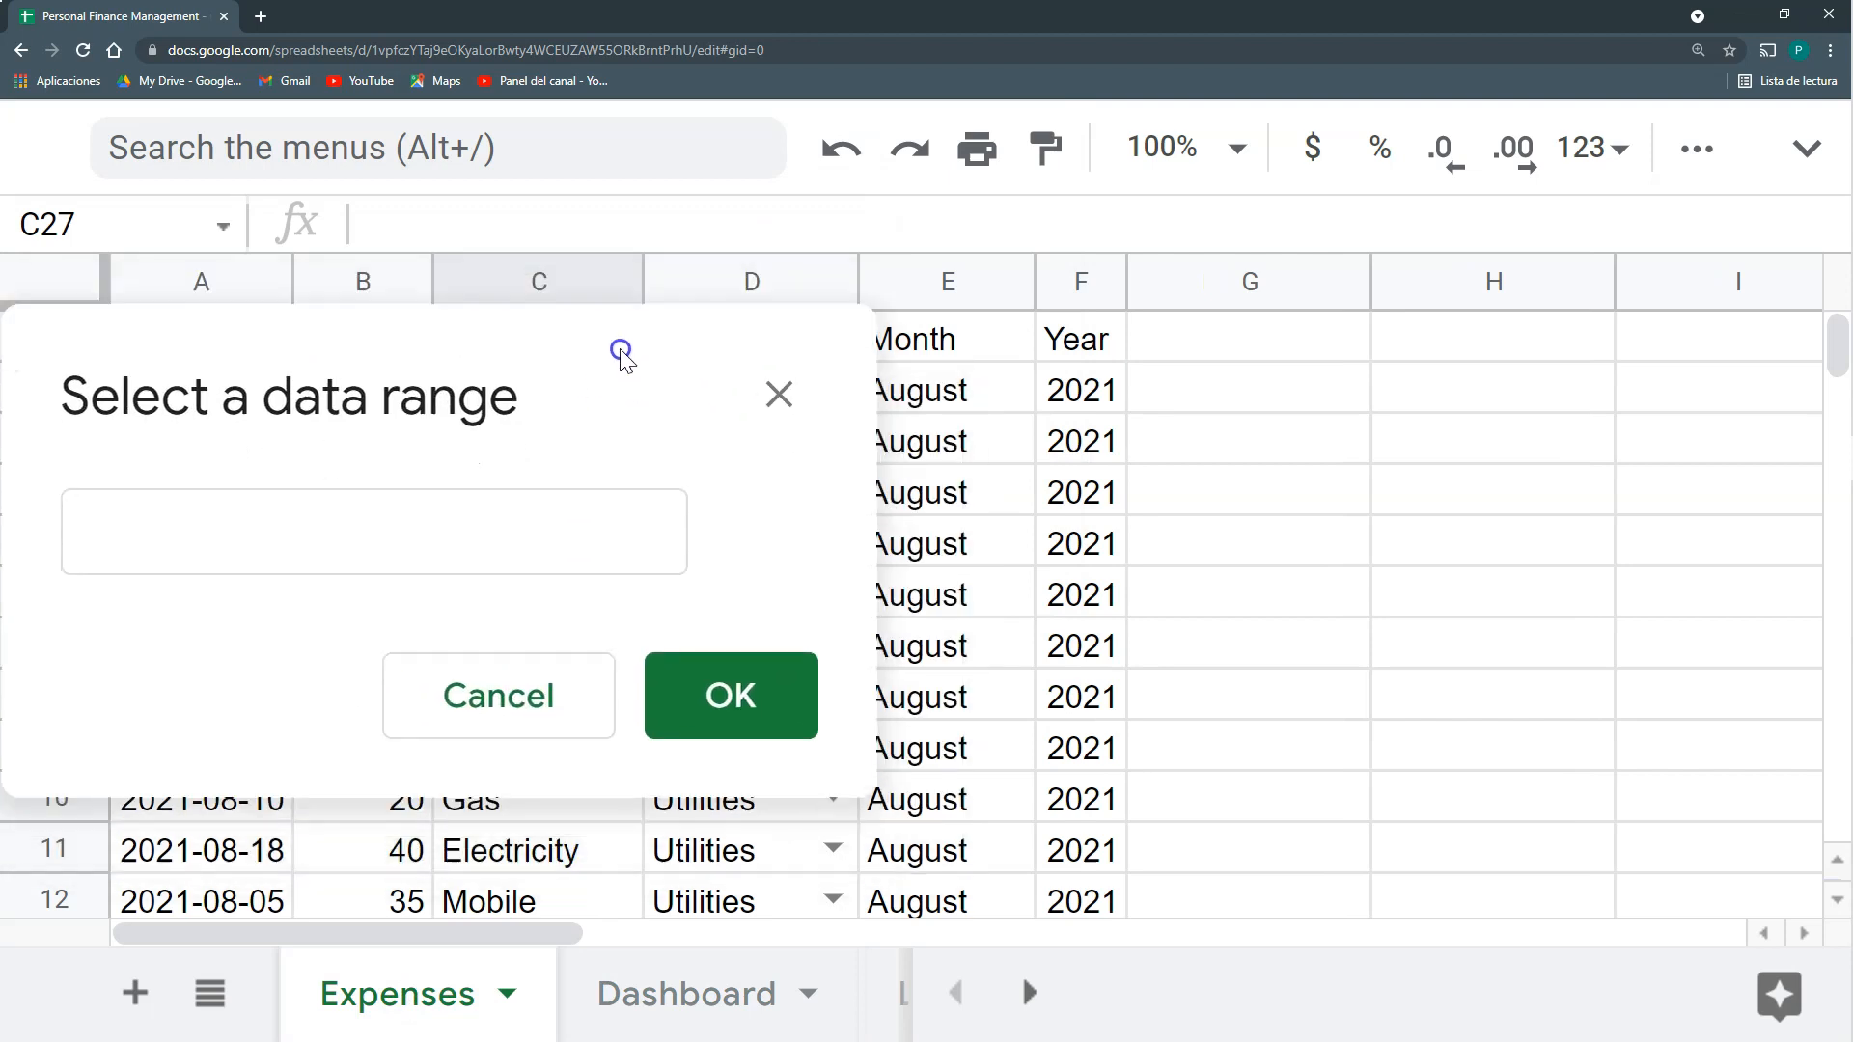
click(944, 386)
click(329, 538)
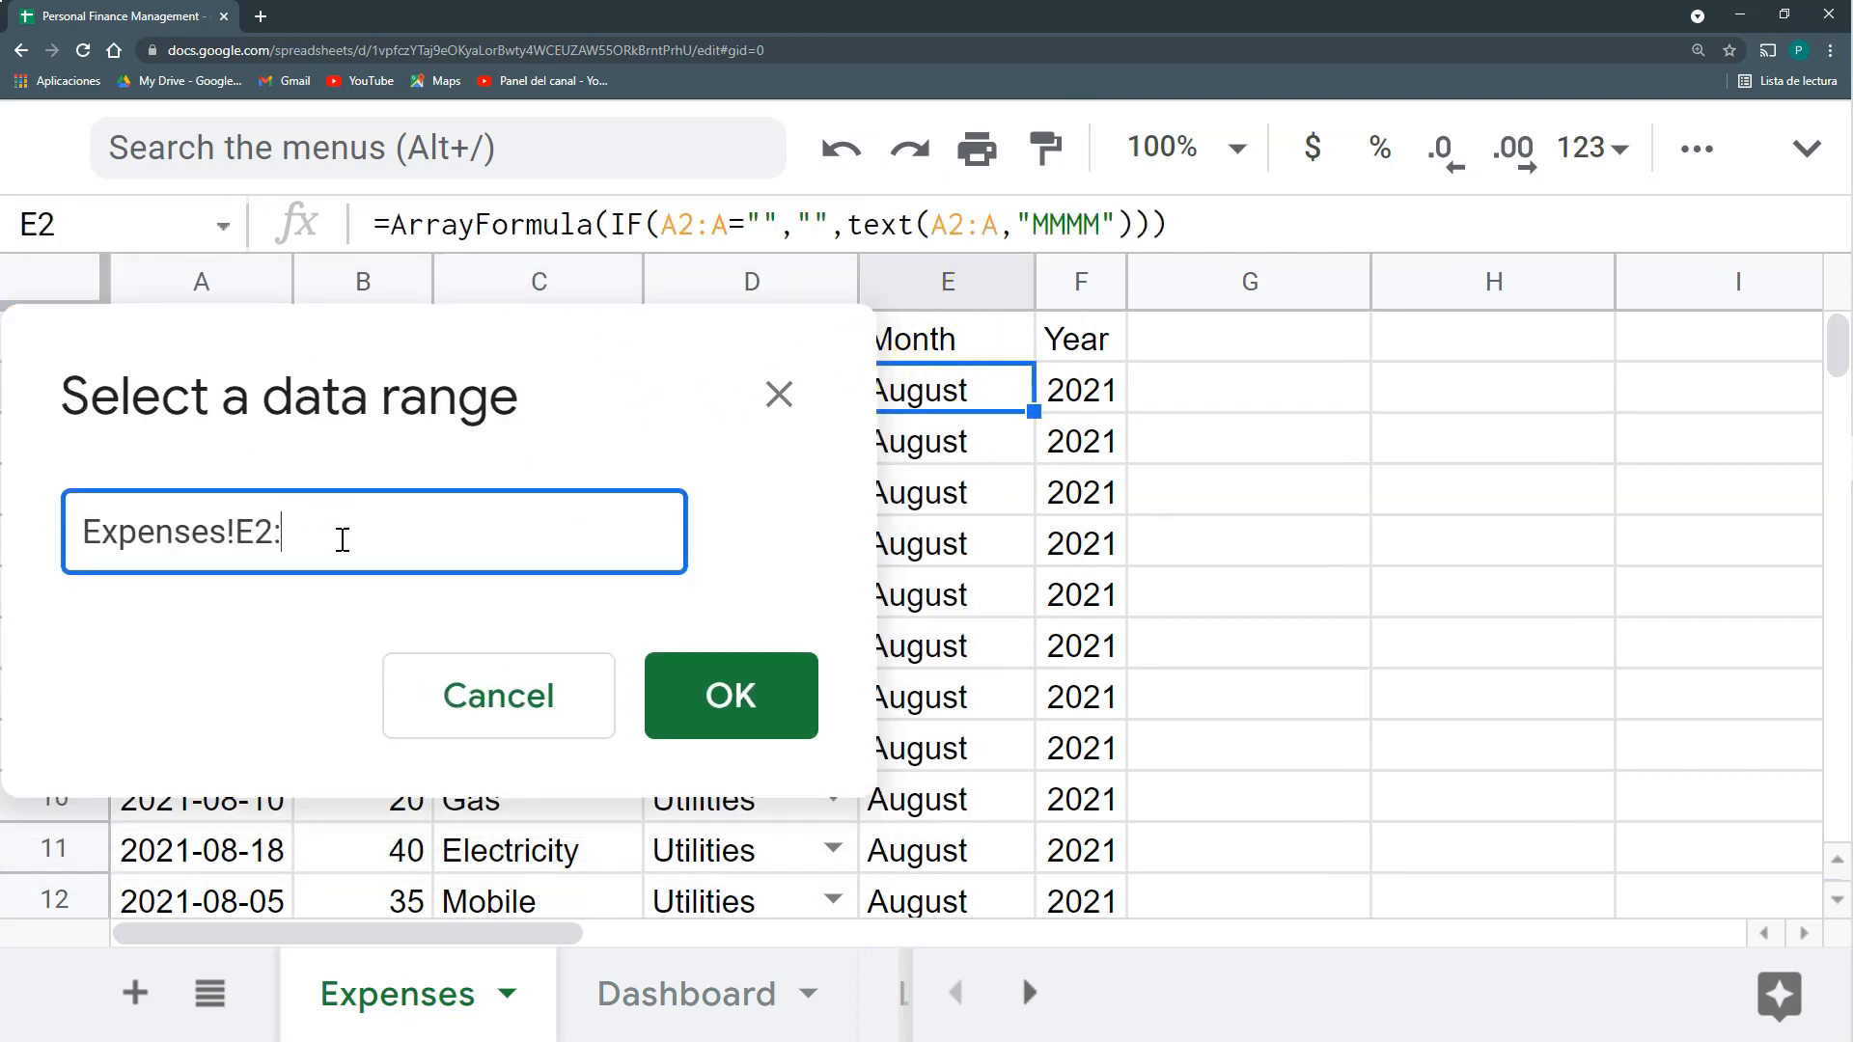
click(784, 712)
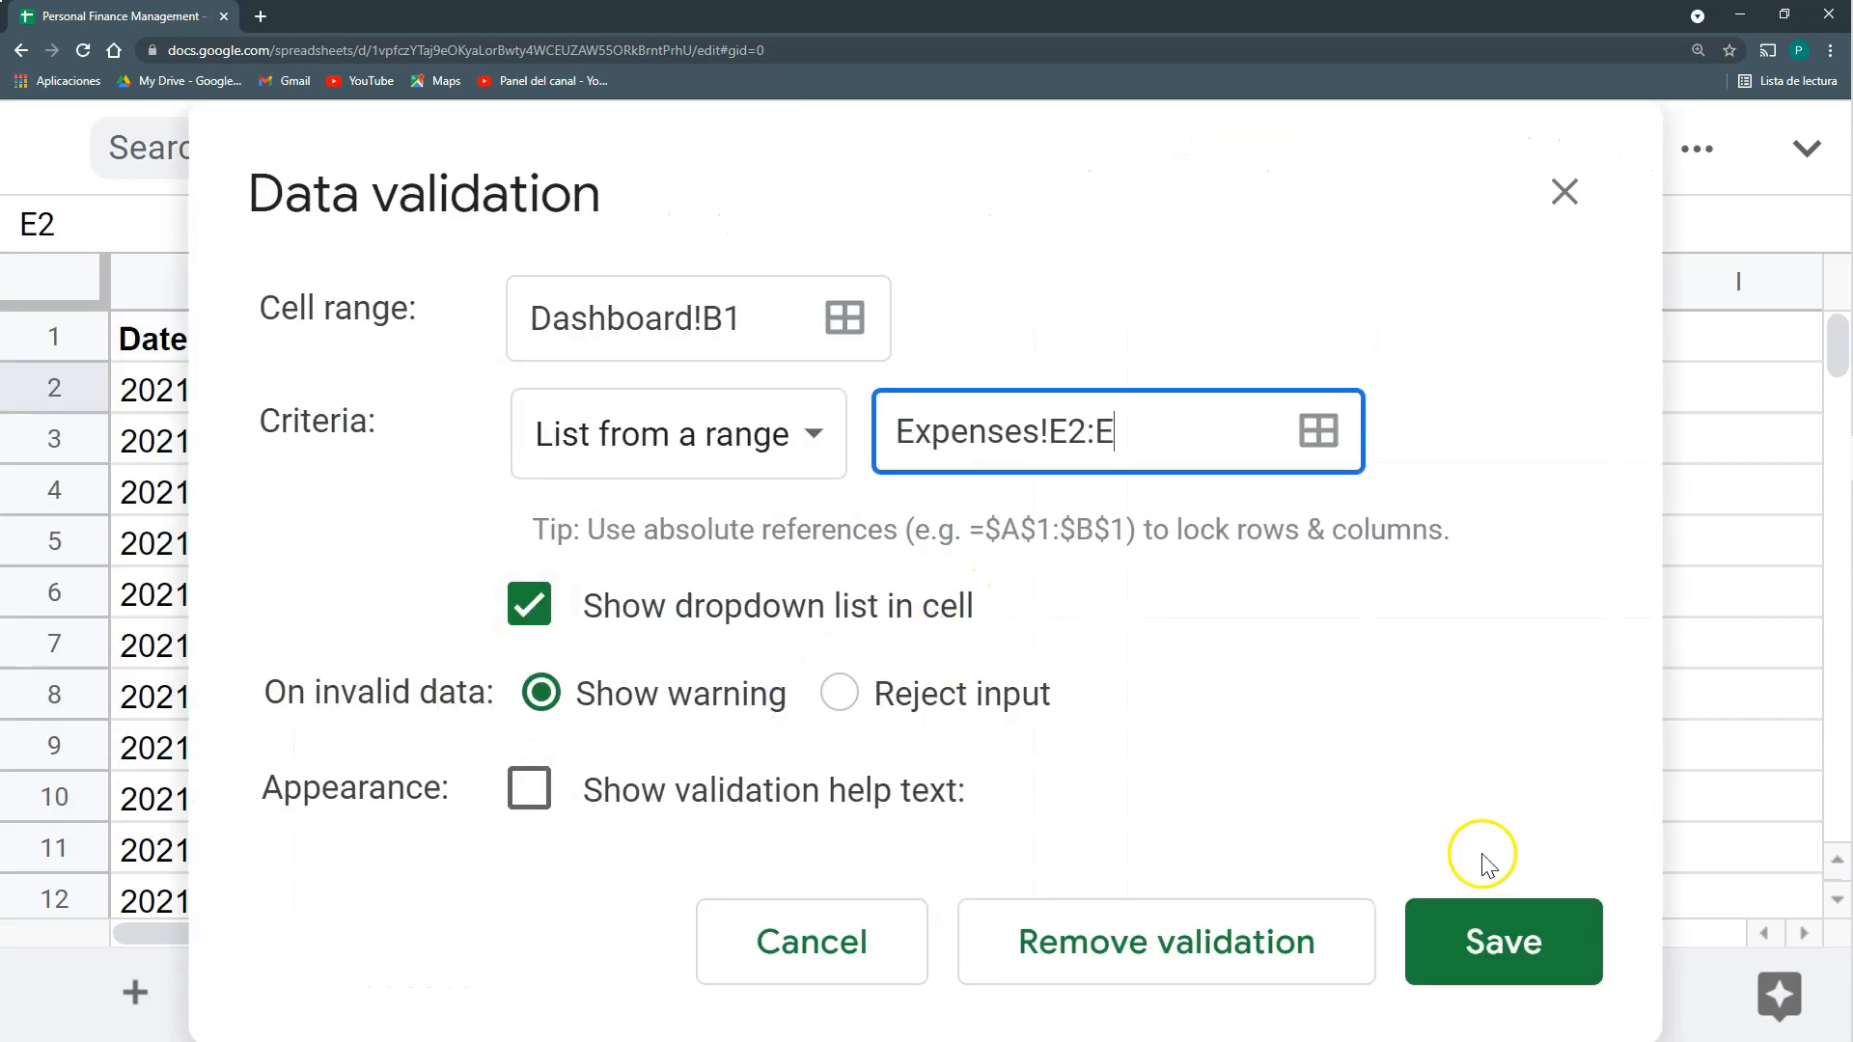
click(1492, 930)
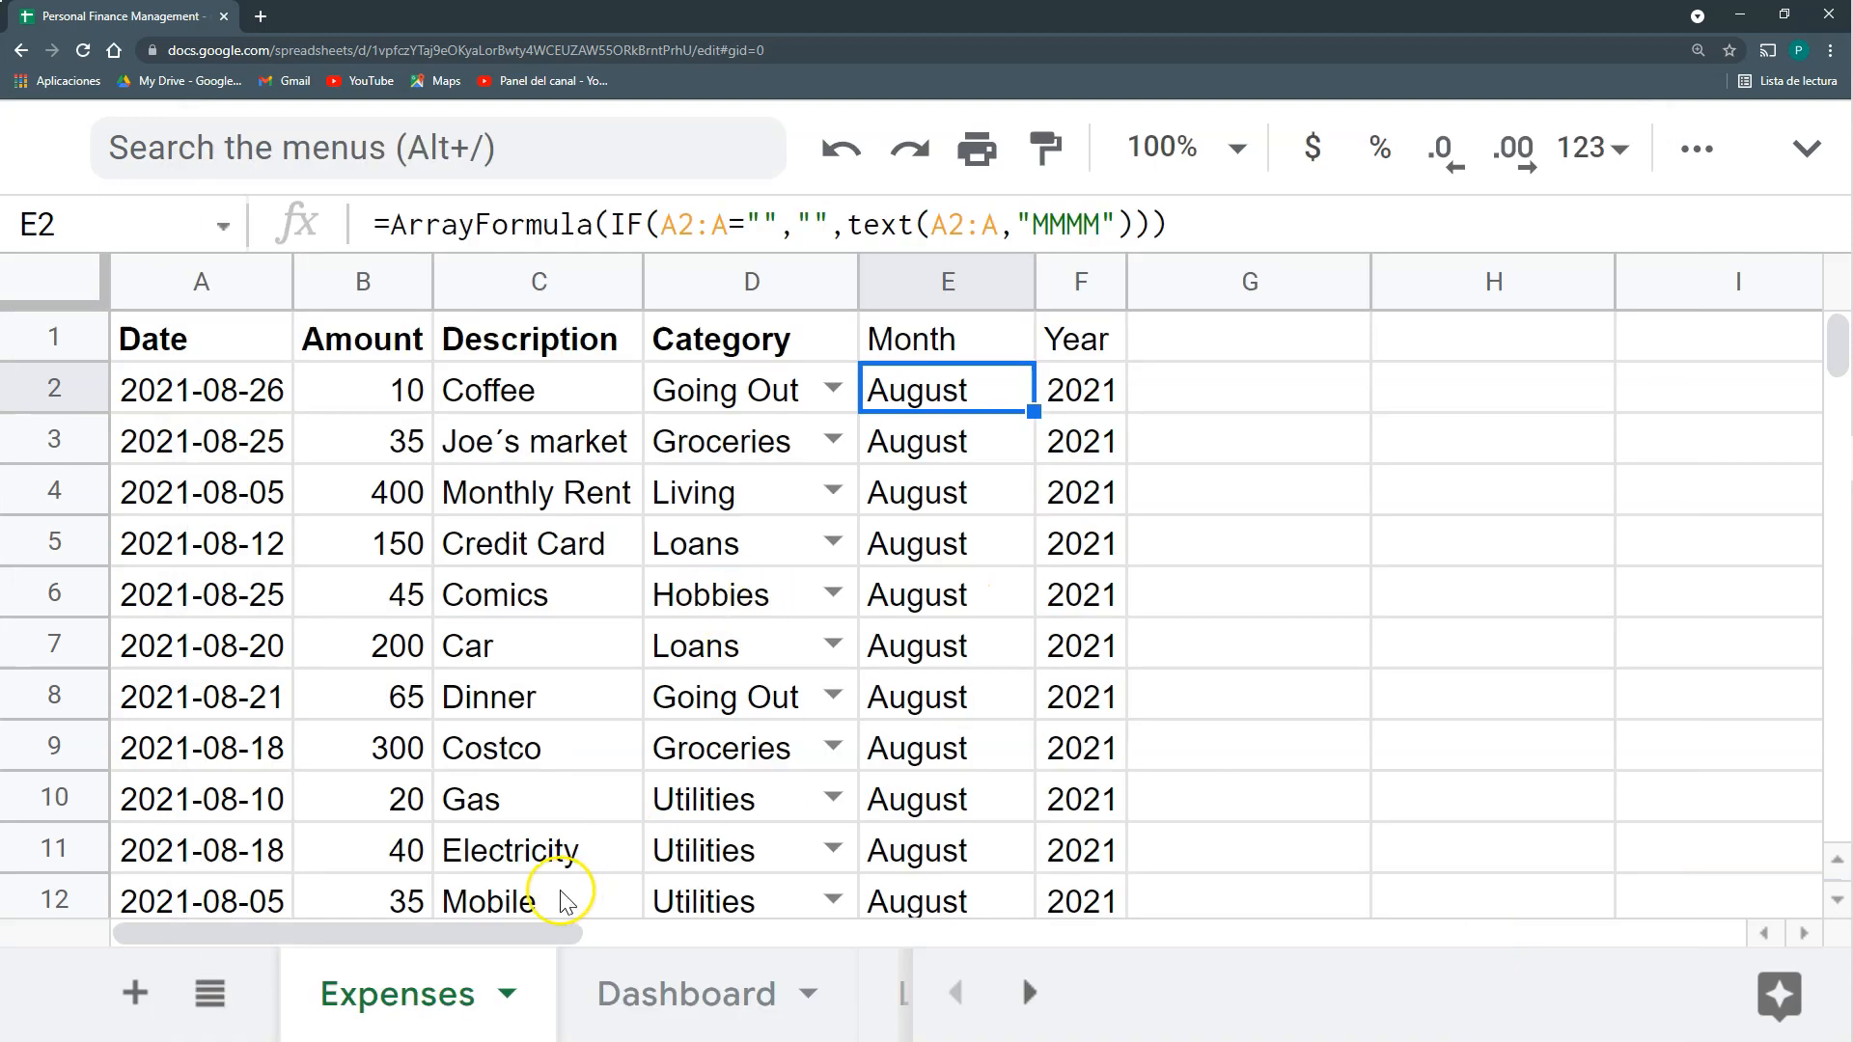
Check the month choices in the Dashboard's B1 dropdown, and review the Year column on the Expenses sheet.
click(675, 994)
click(583, 338)
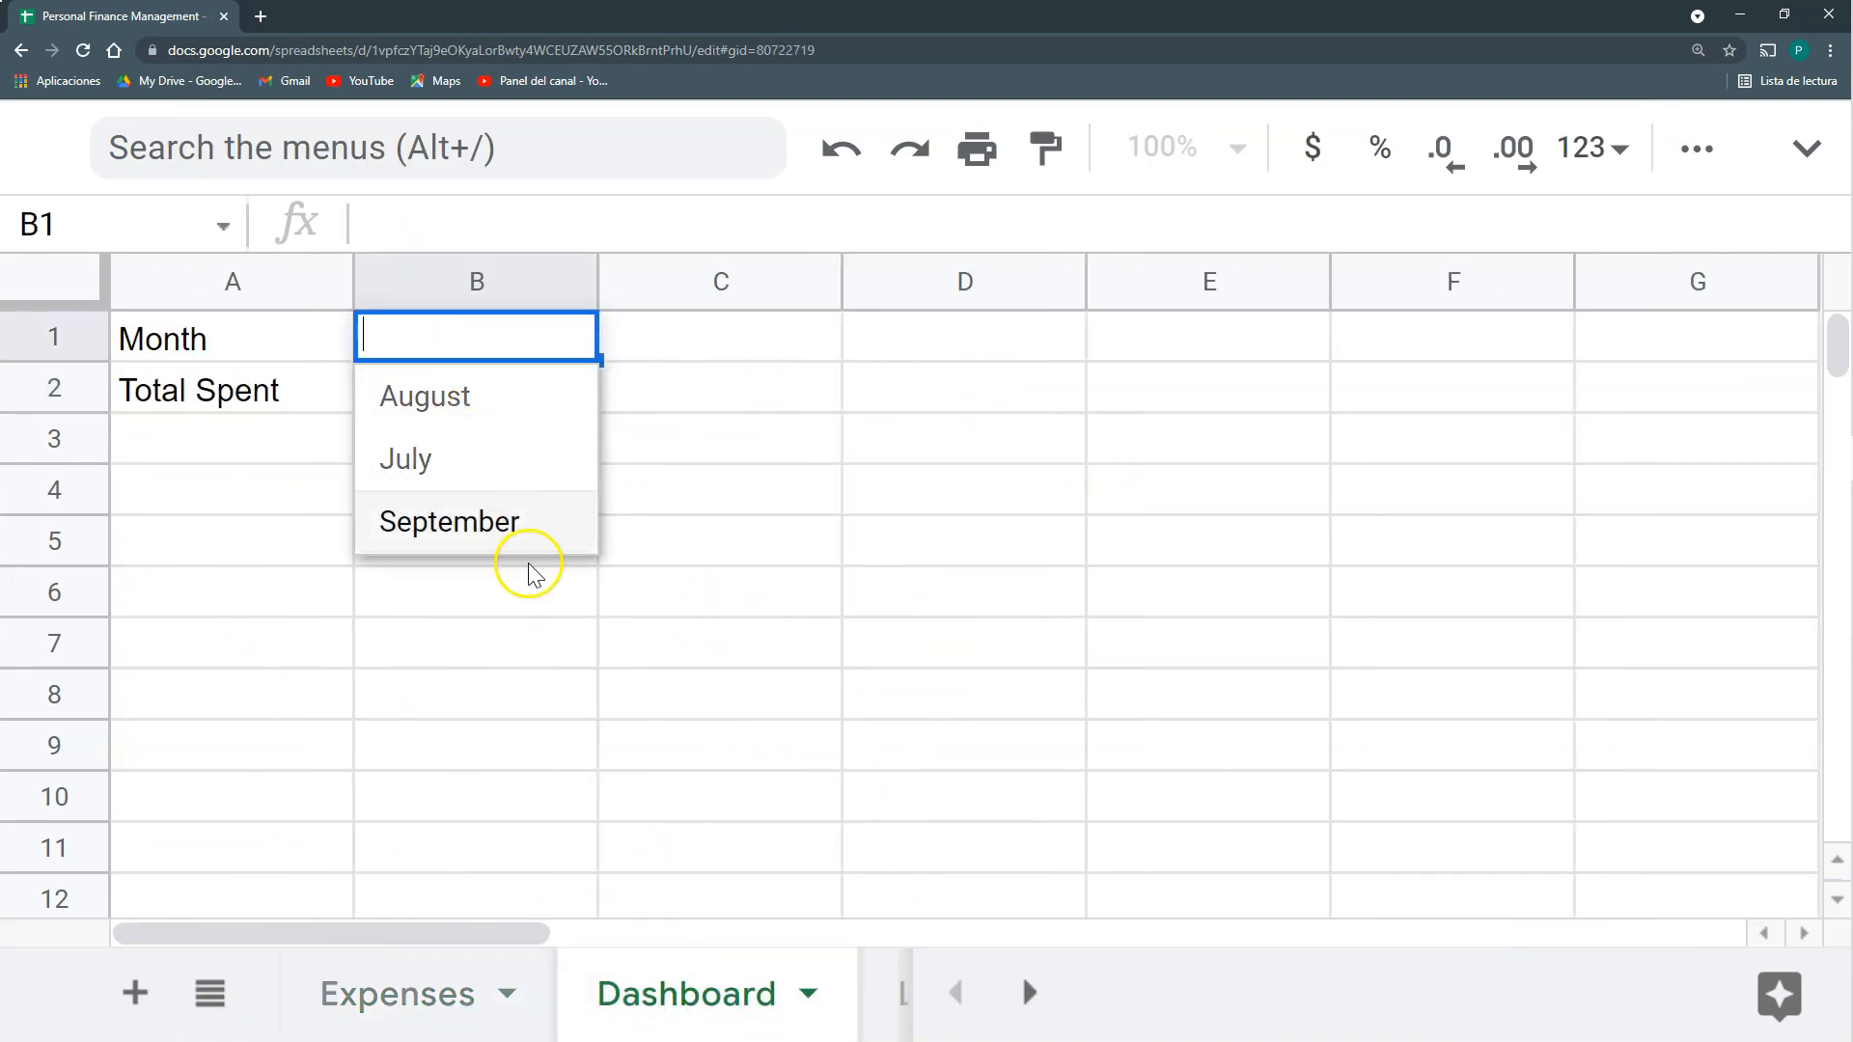
click(647, 439)
click(398, 993)
drag(1079, 396, 1080, 661)
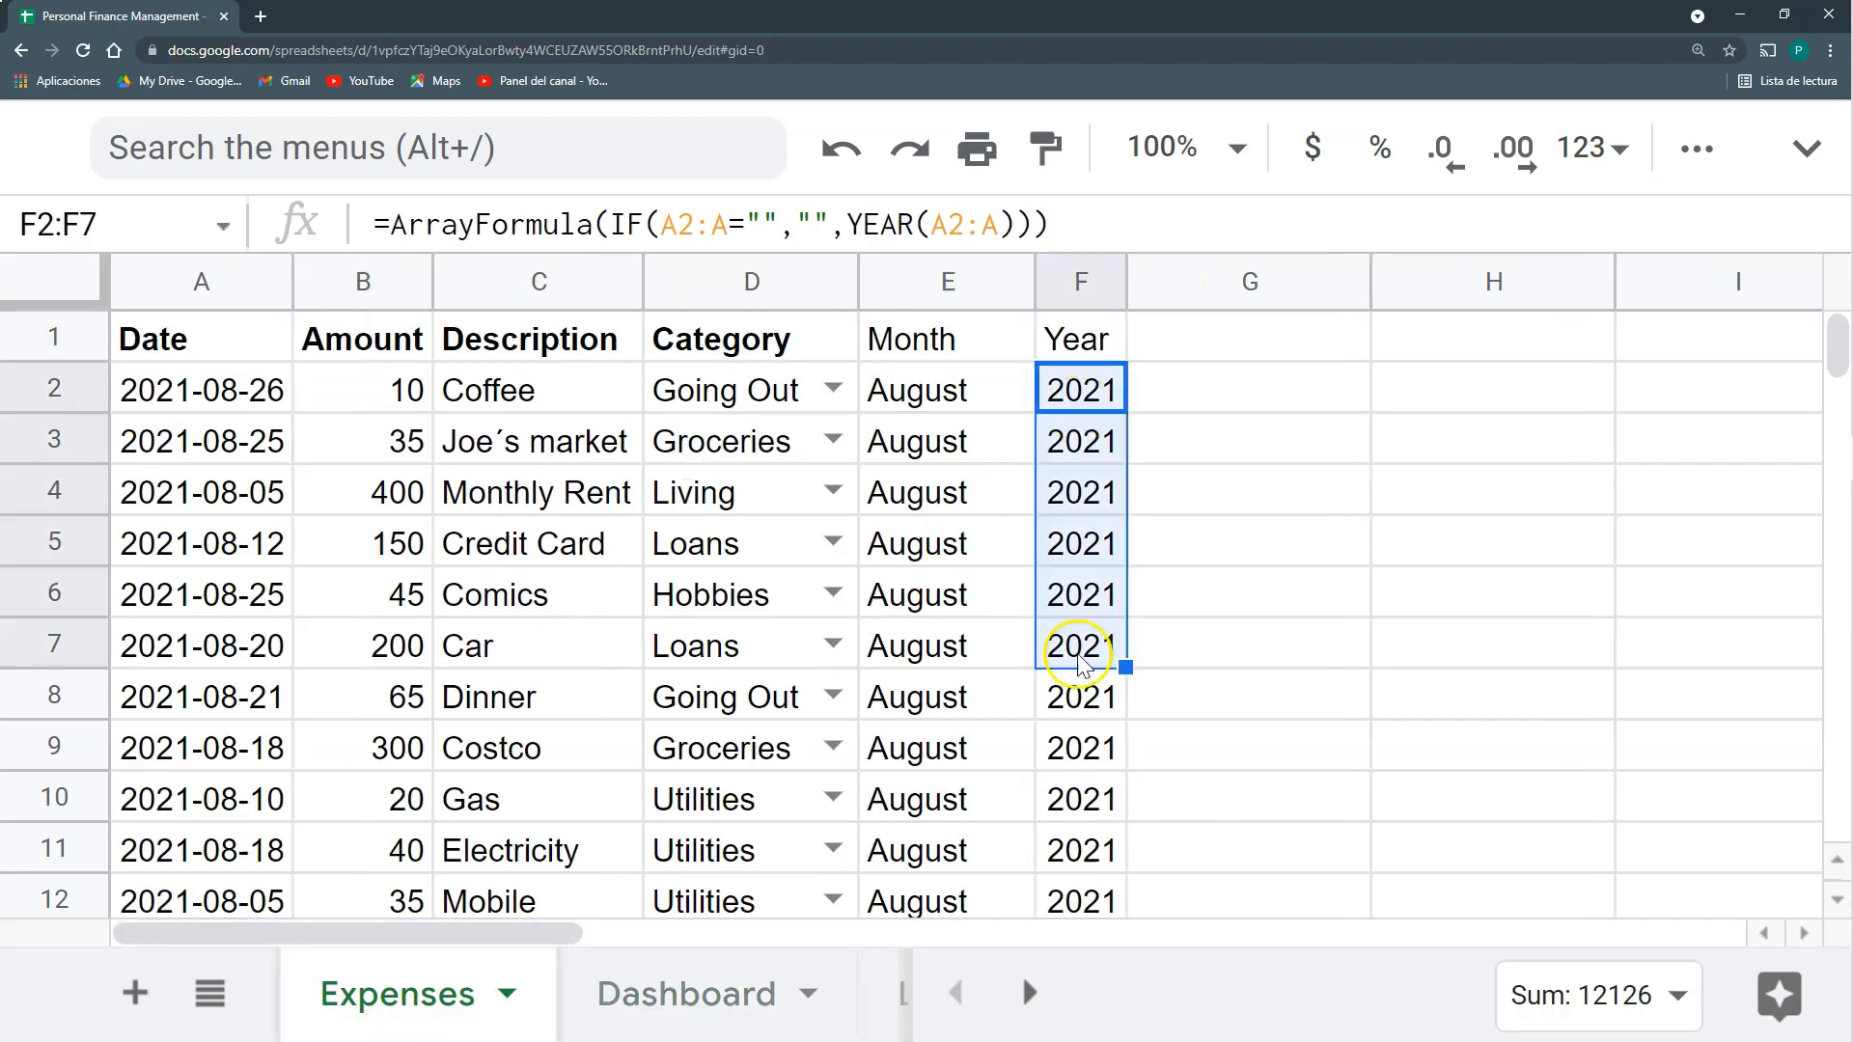
click(687, 998)
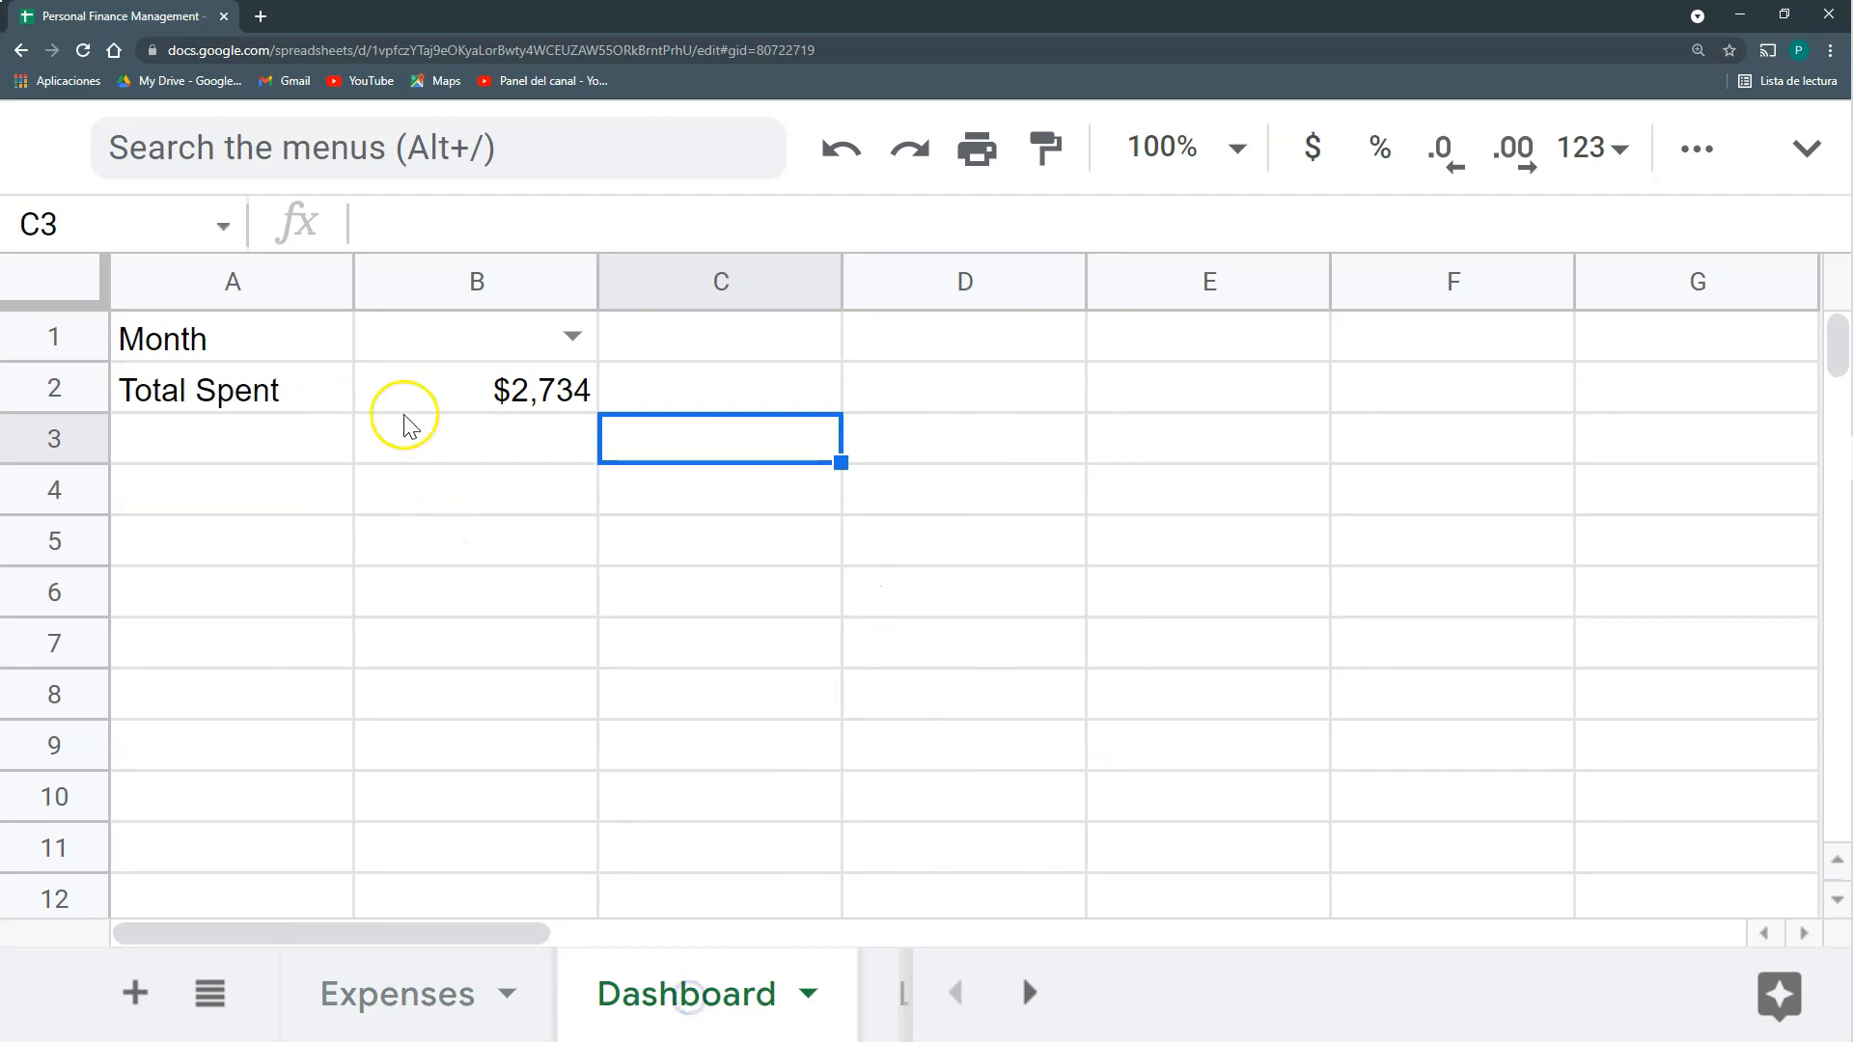
Insert a row above the Month row on the Dashboard sheet and label cell A1 Year.
right_click(80, 347)
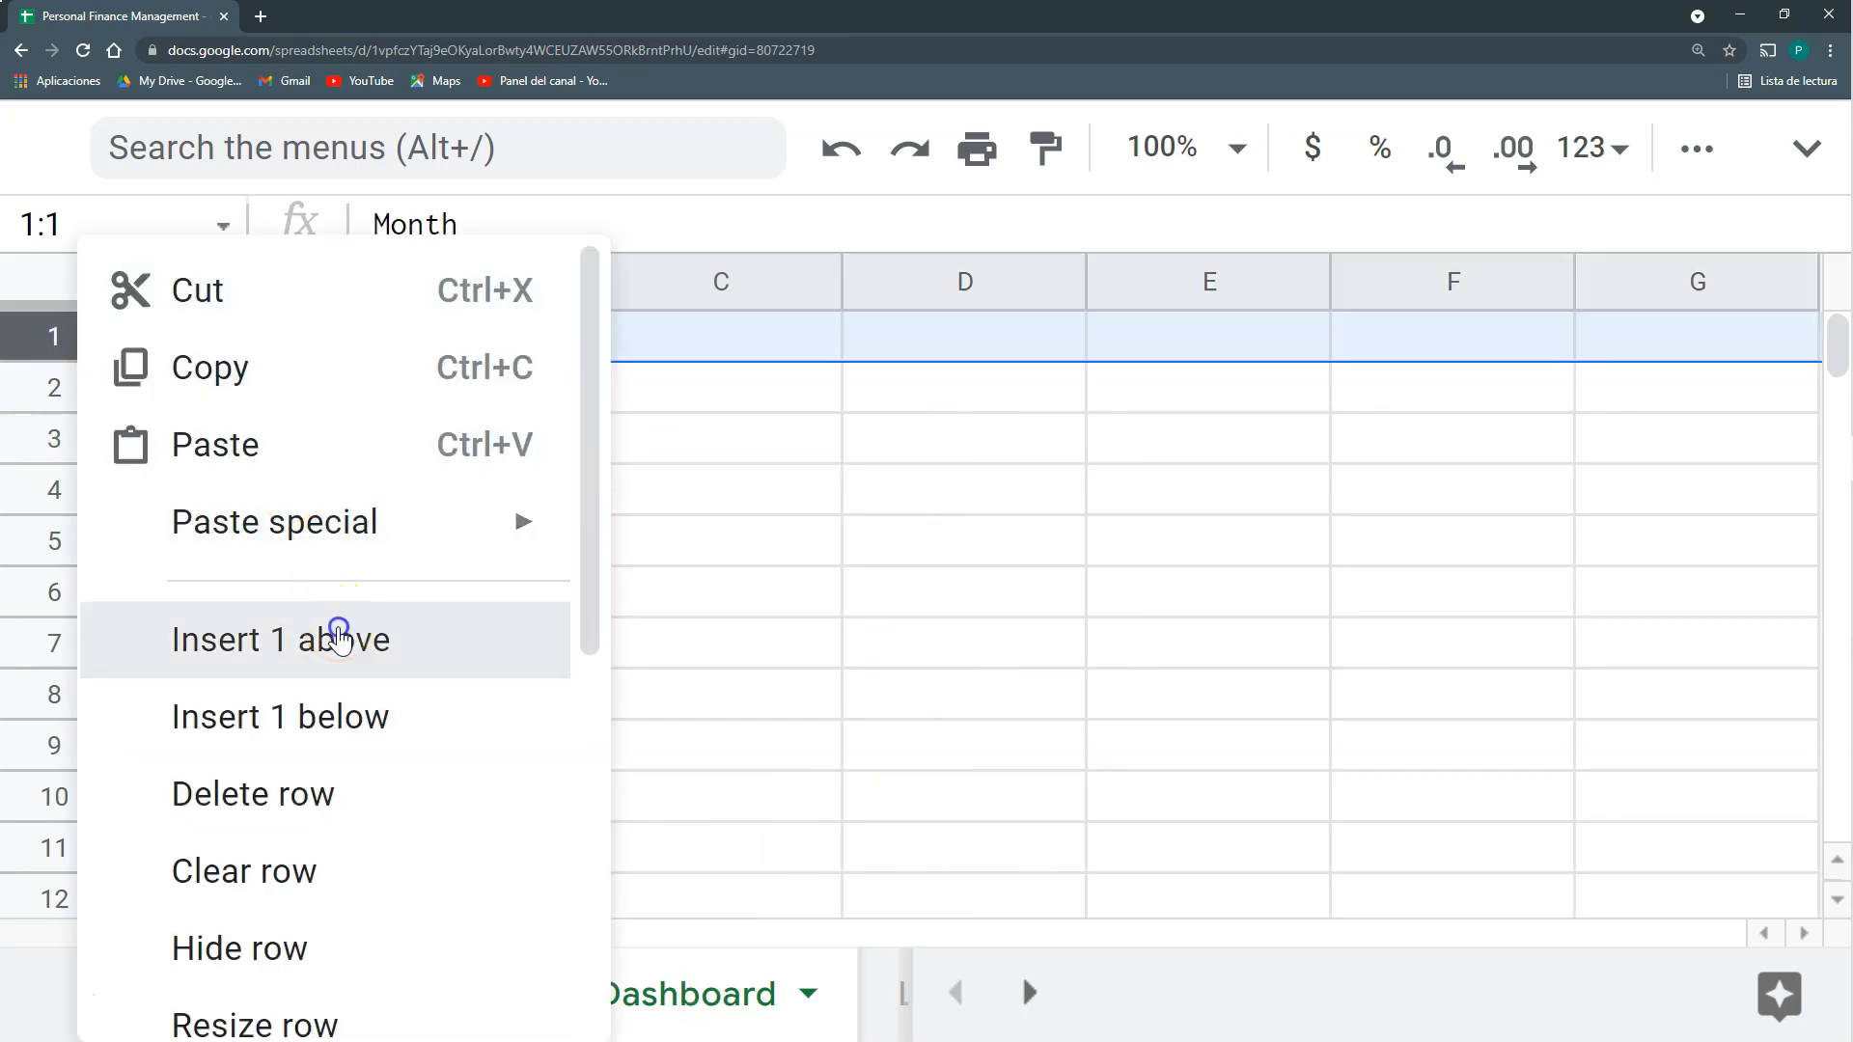
click(337, 637)
click(303, 353)
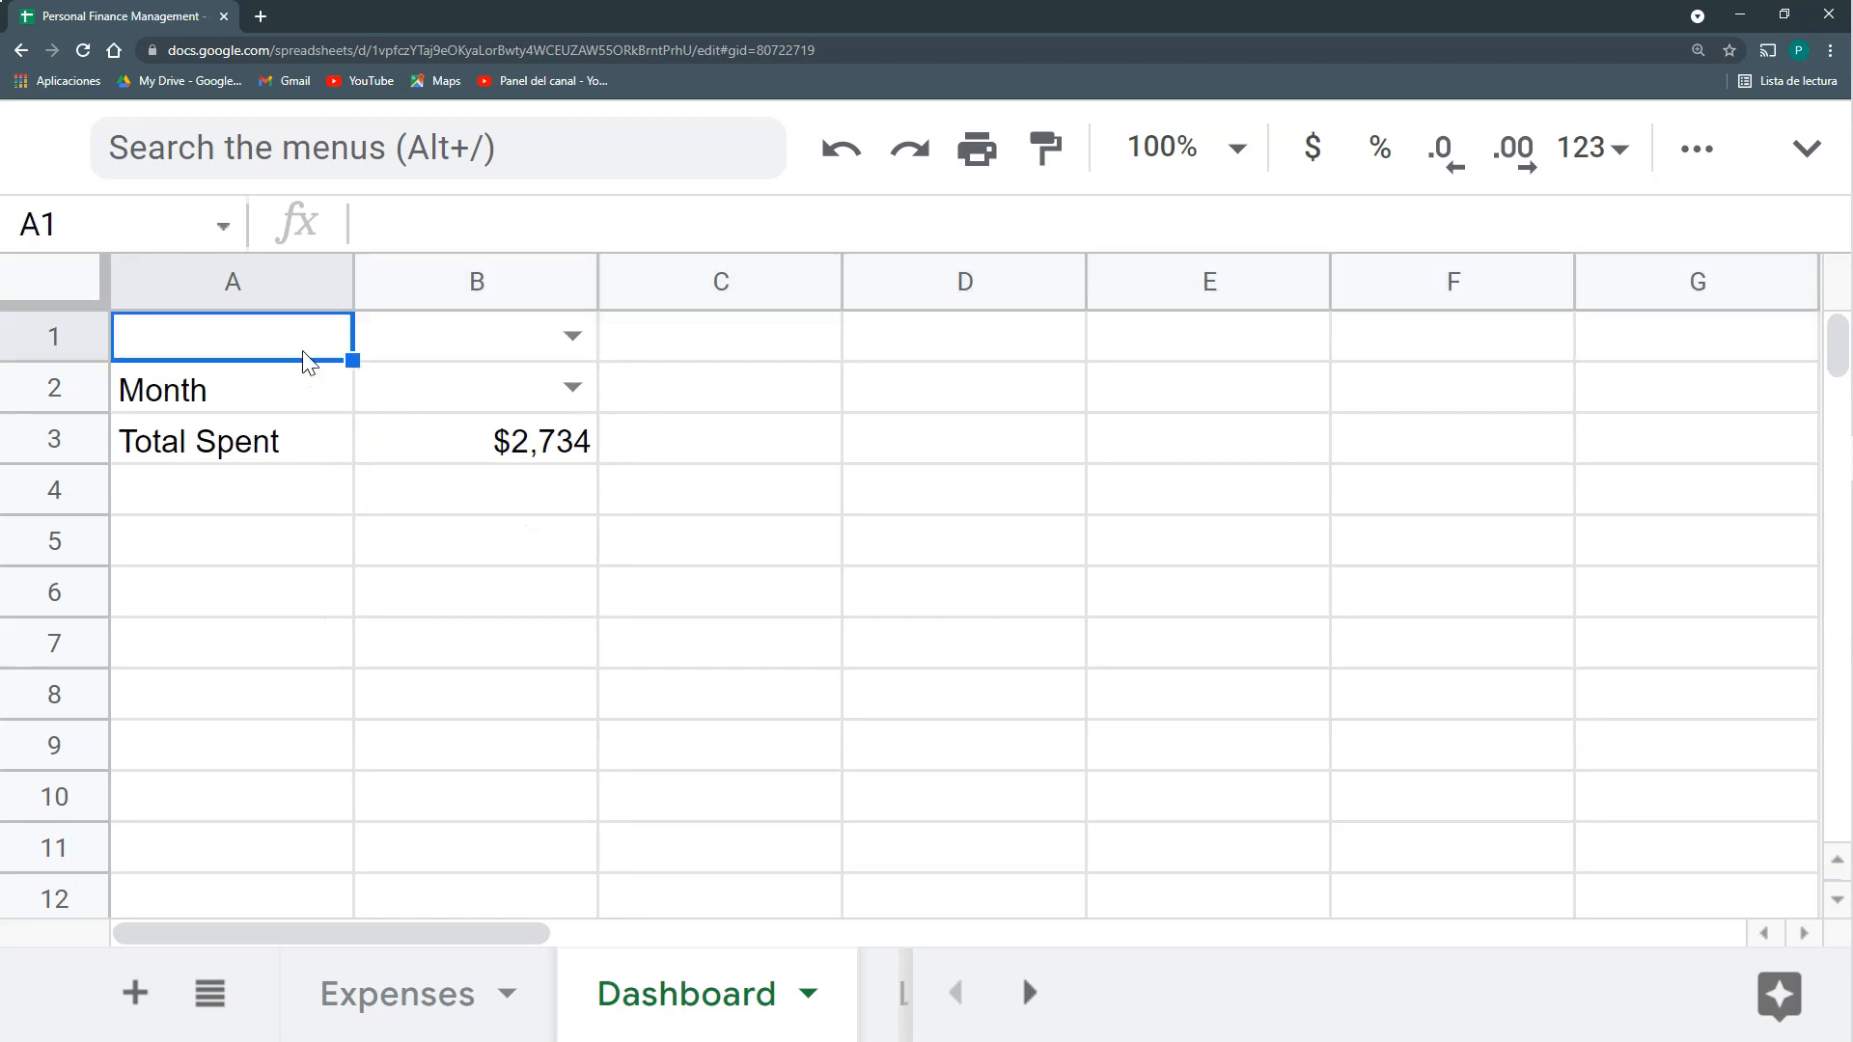
text(y)
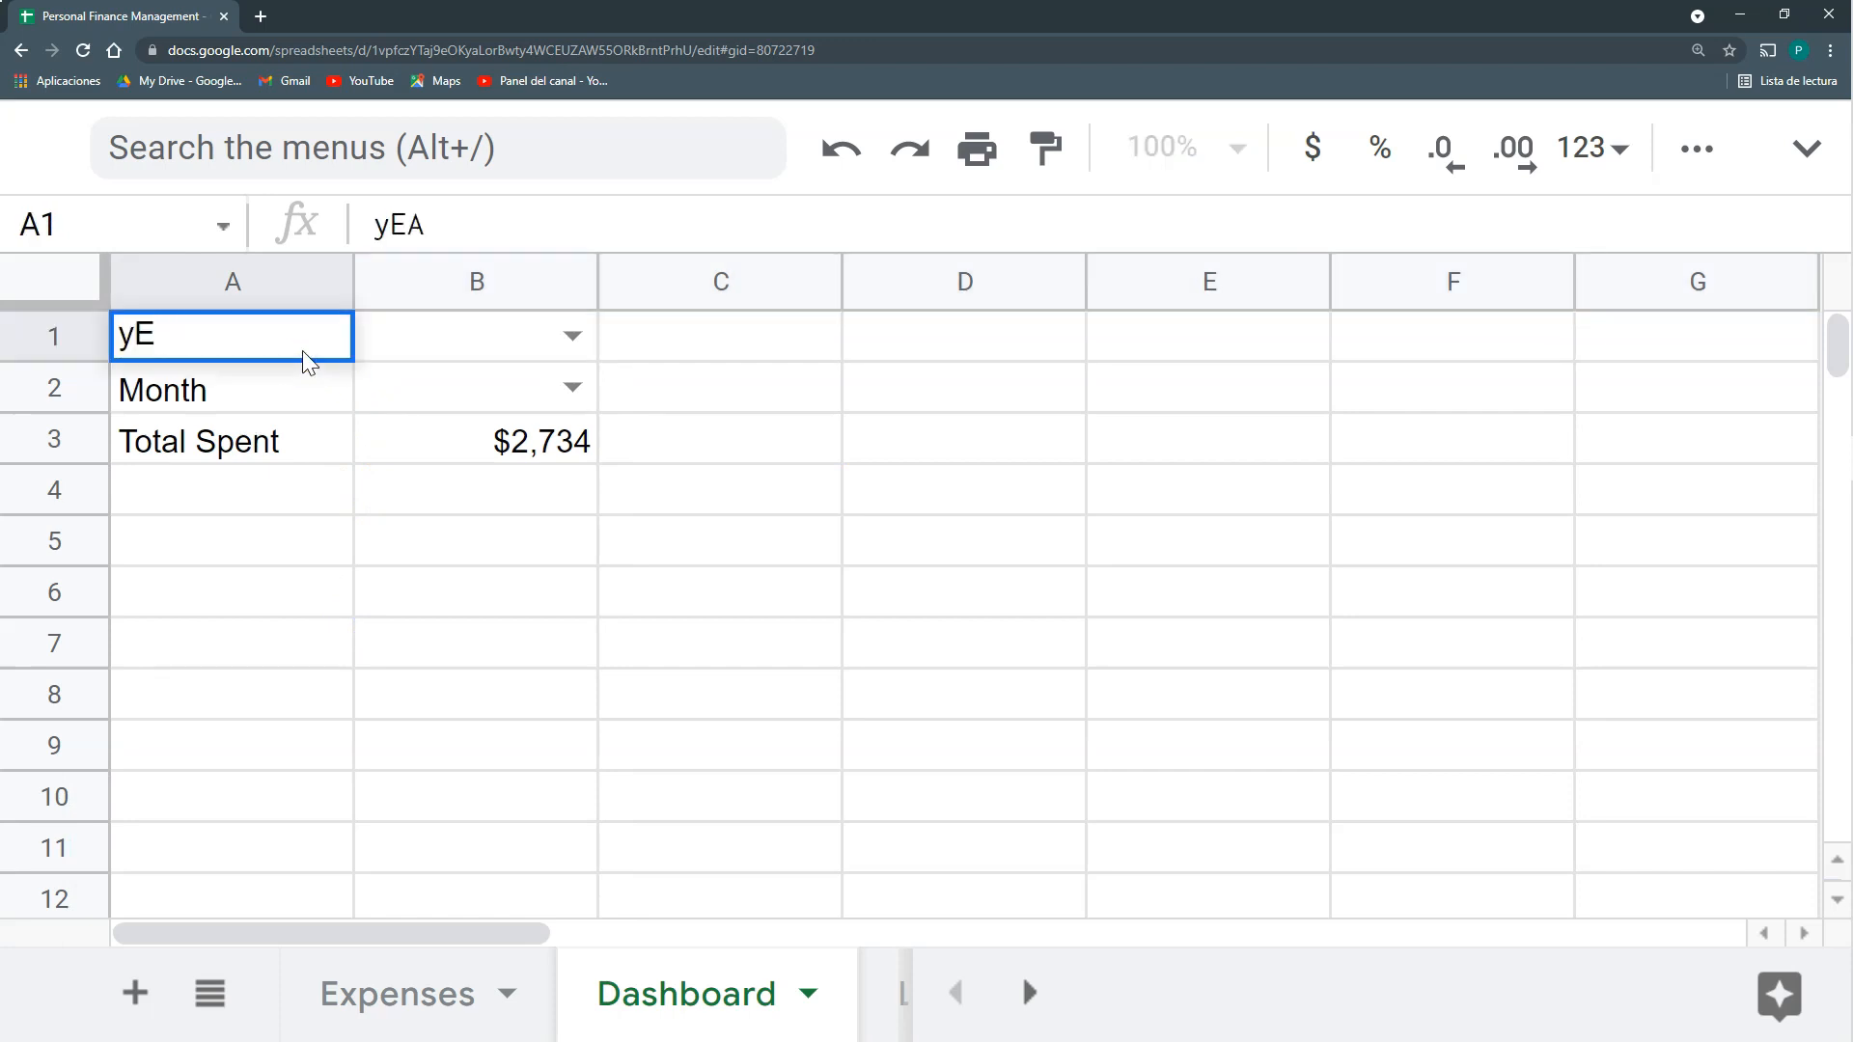
text(ear)
key(Tab)
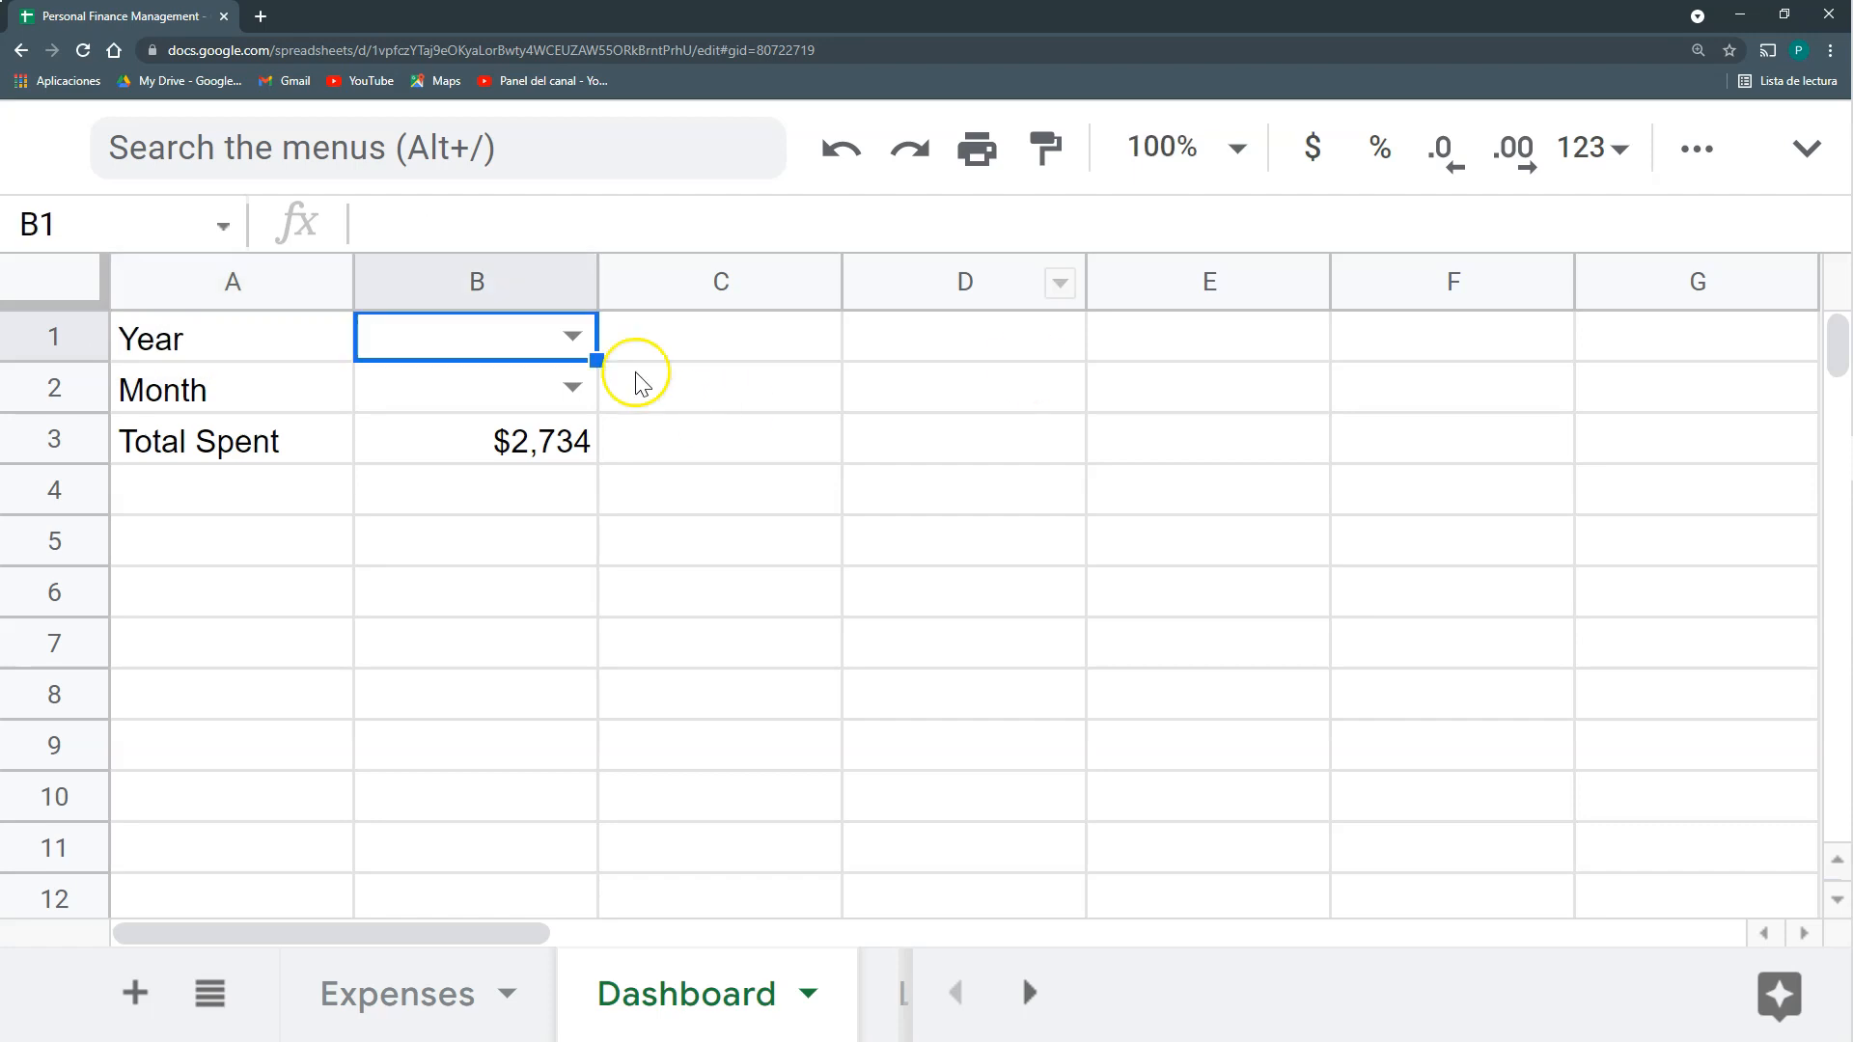
Point the dropdown validation of Dashboard cell B1 at the Year column of the Expenses sheet, starting from F2.
right_click(467, 331)
scroll(714, 702, down, 10)
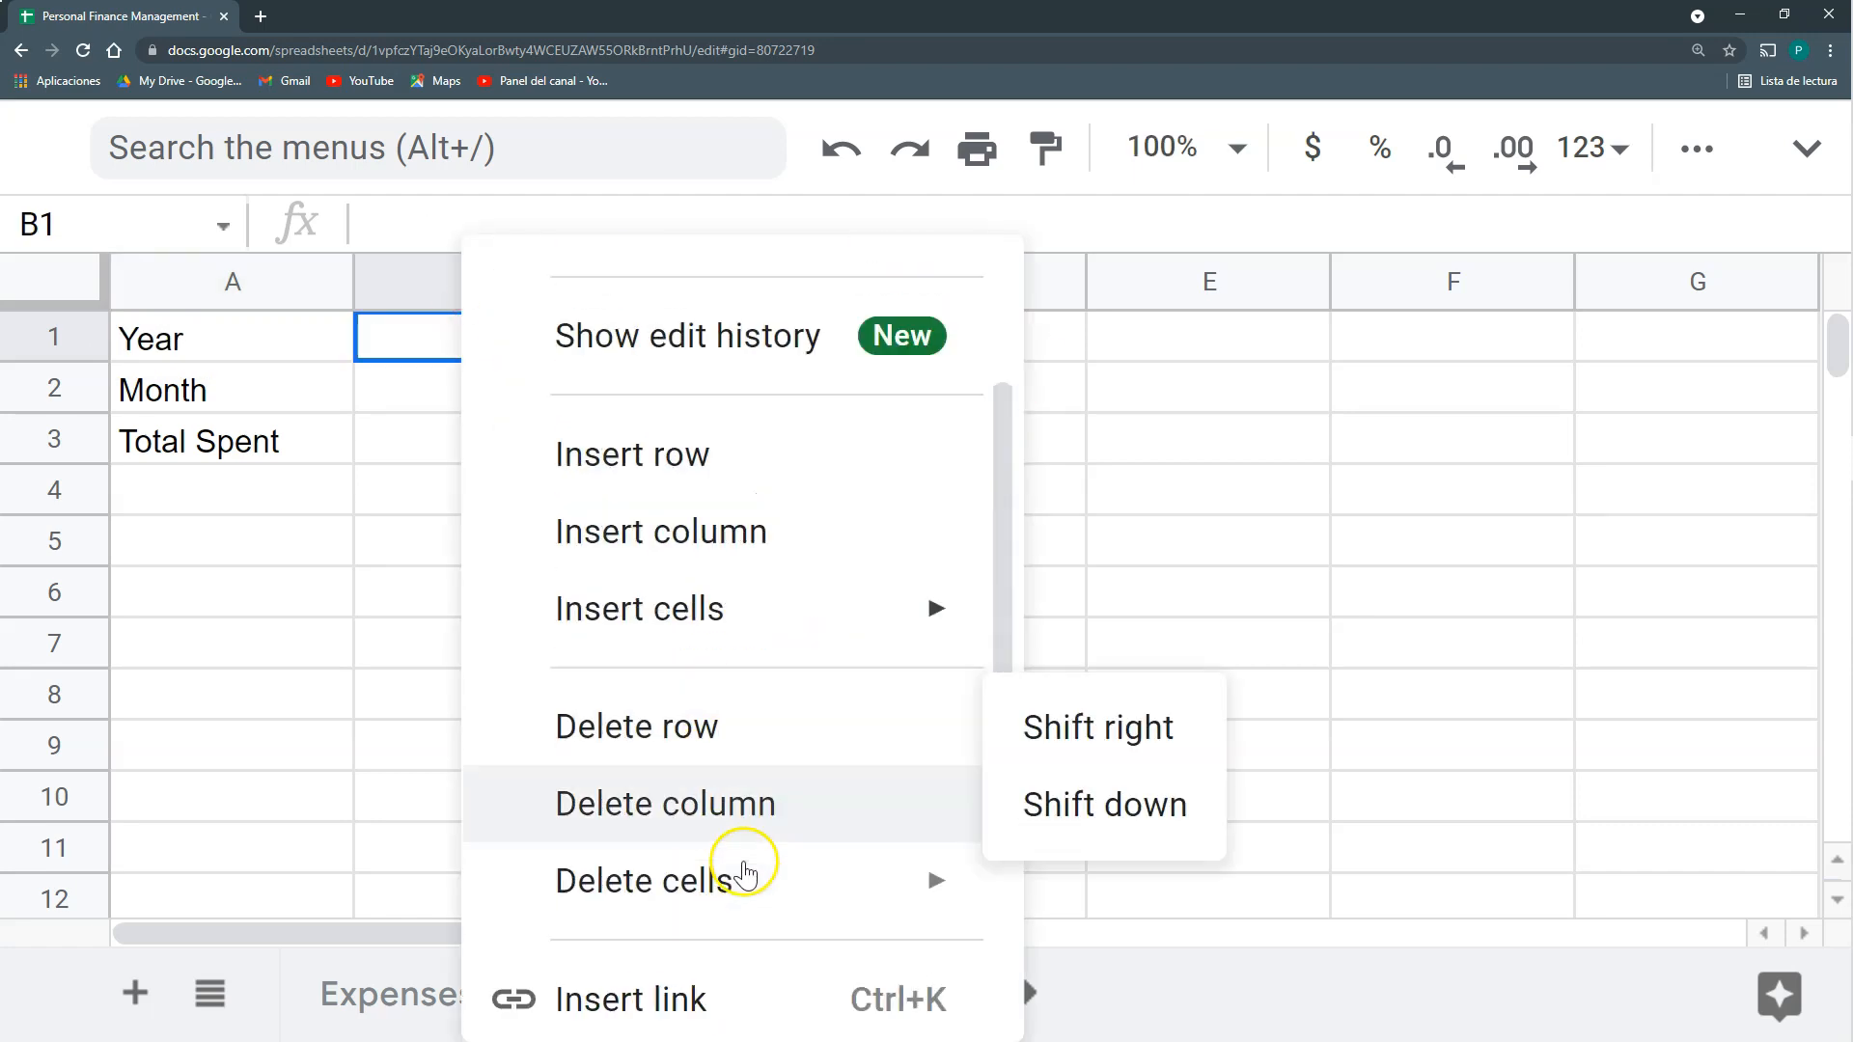
click(687, 999)
double_click(1087, 430)
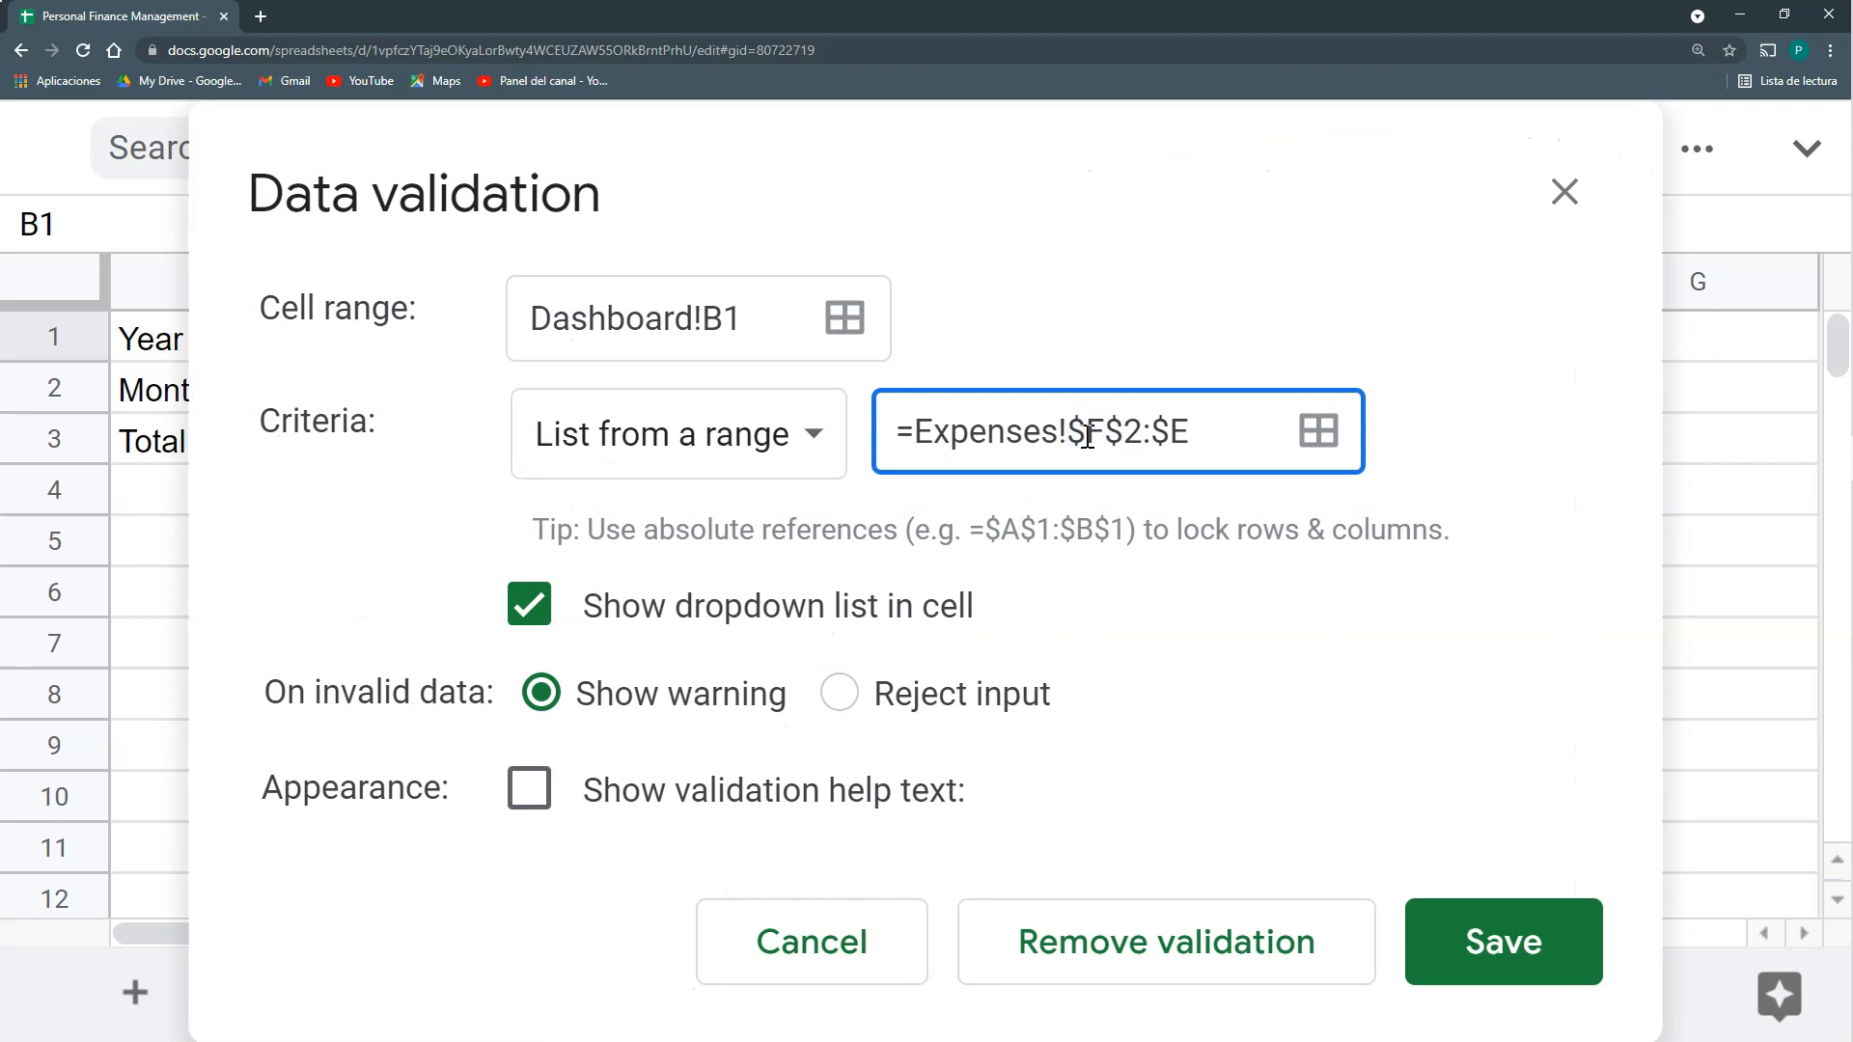
click(1178, 434)
click(1498, 934)
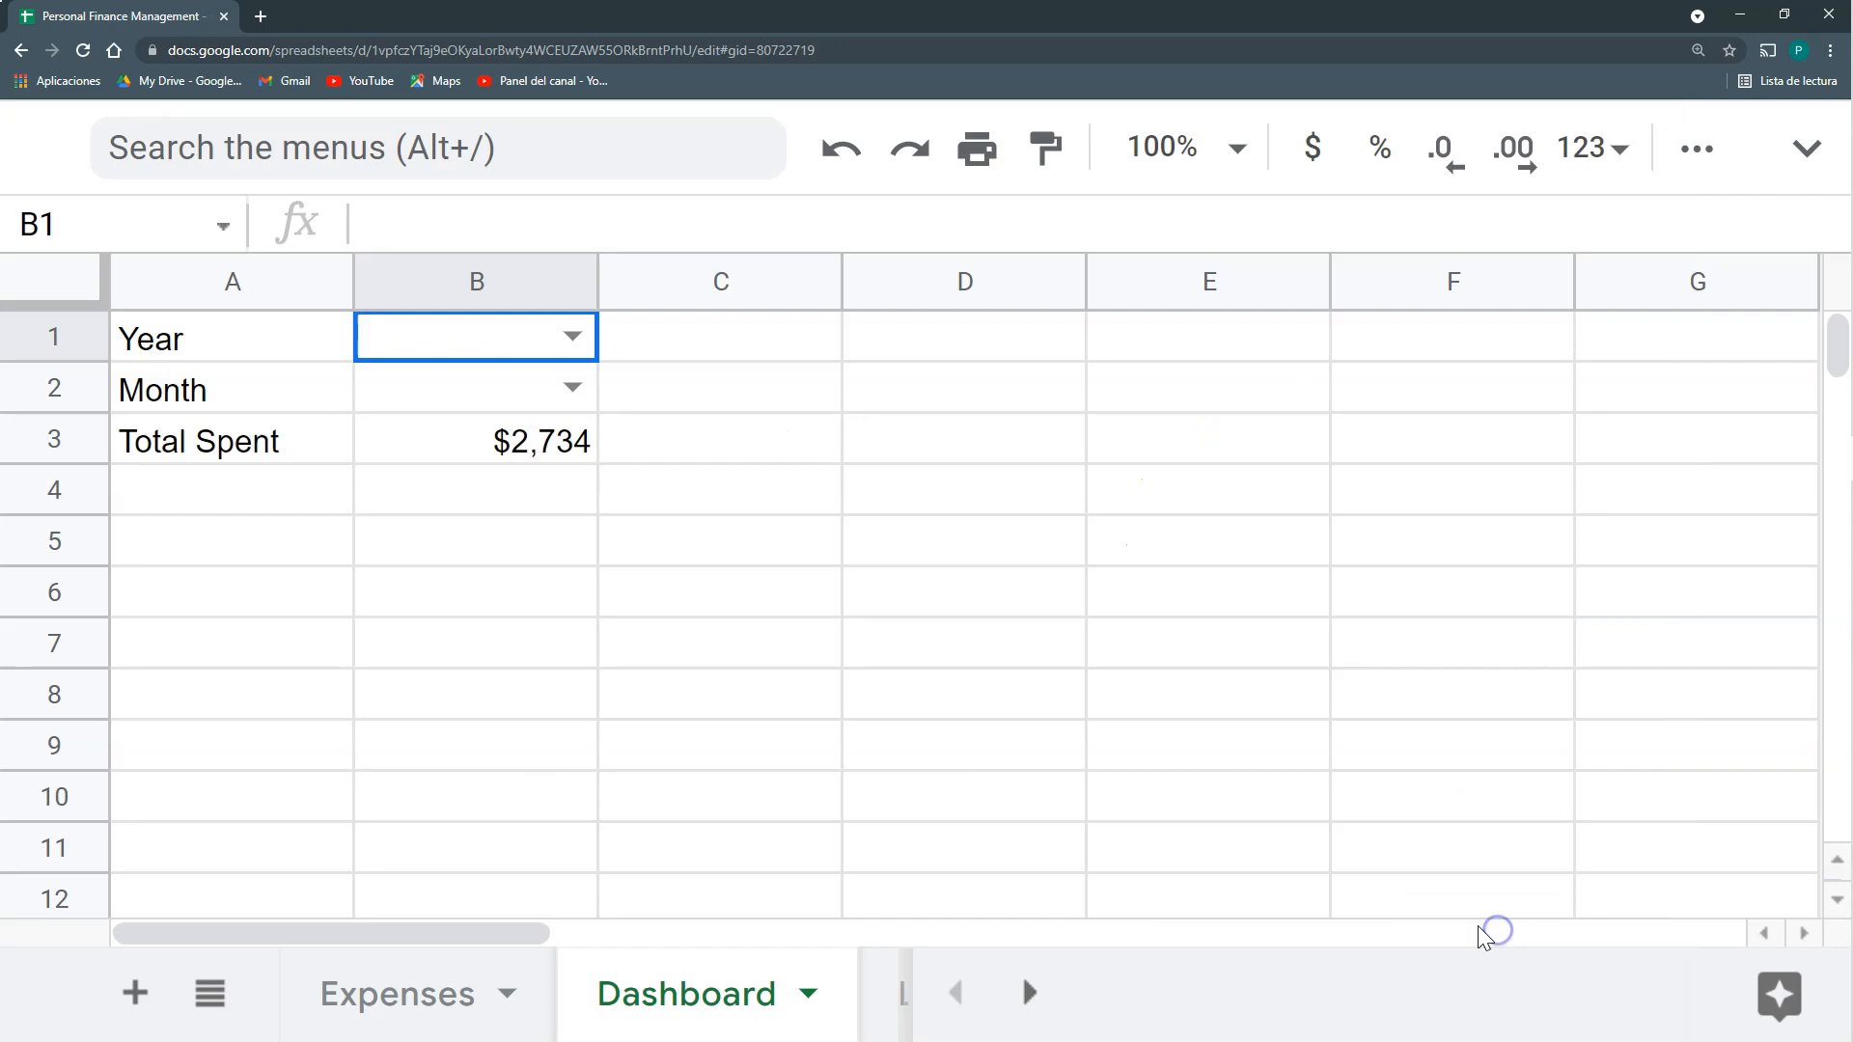
Try out the Year and Month dropdowns on the Dashboard and choose 2021 as the year in B1.
click(586, 332)
click(676, 395)
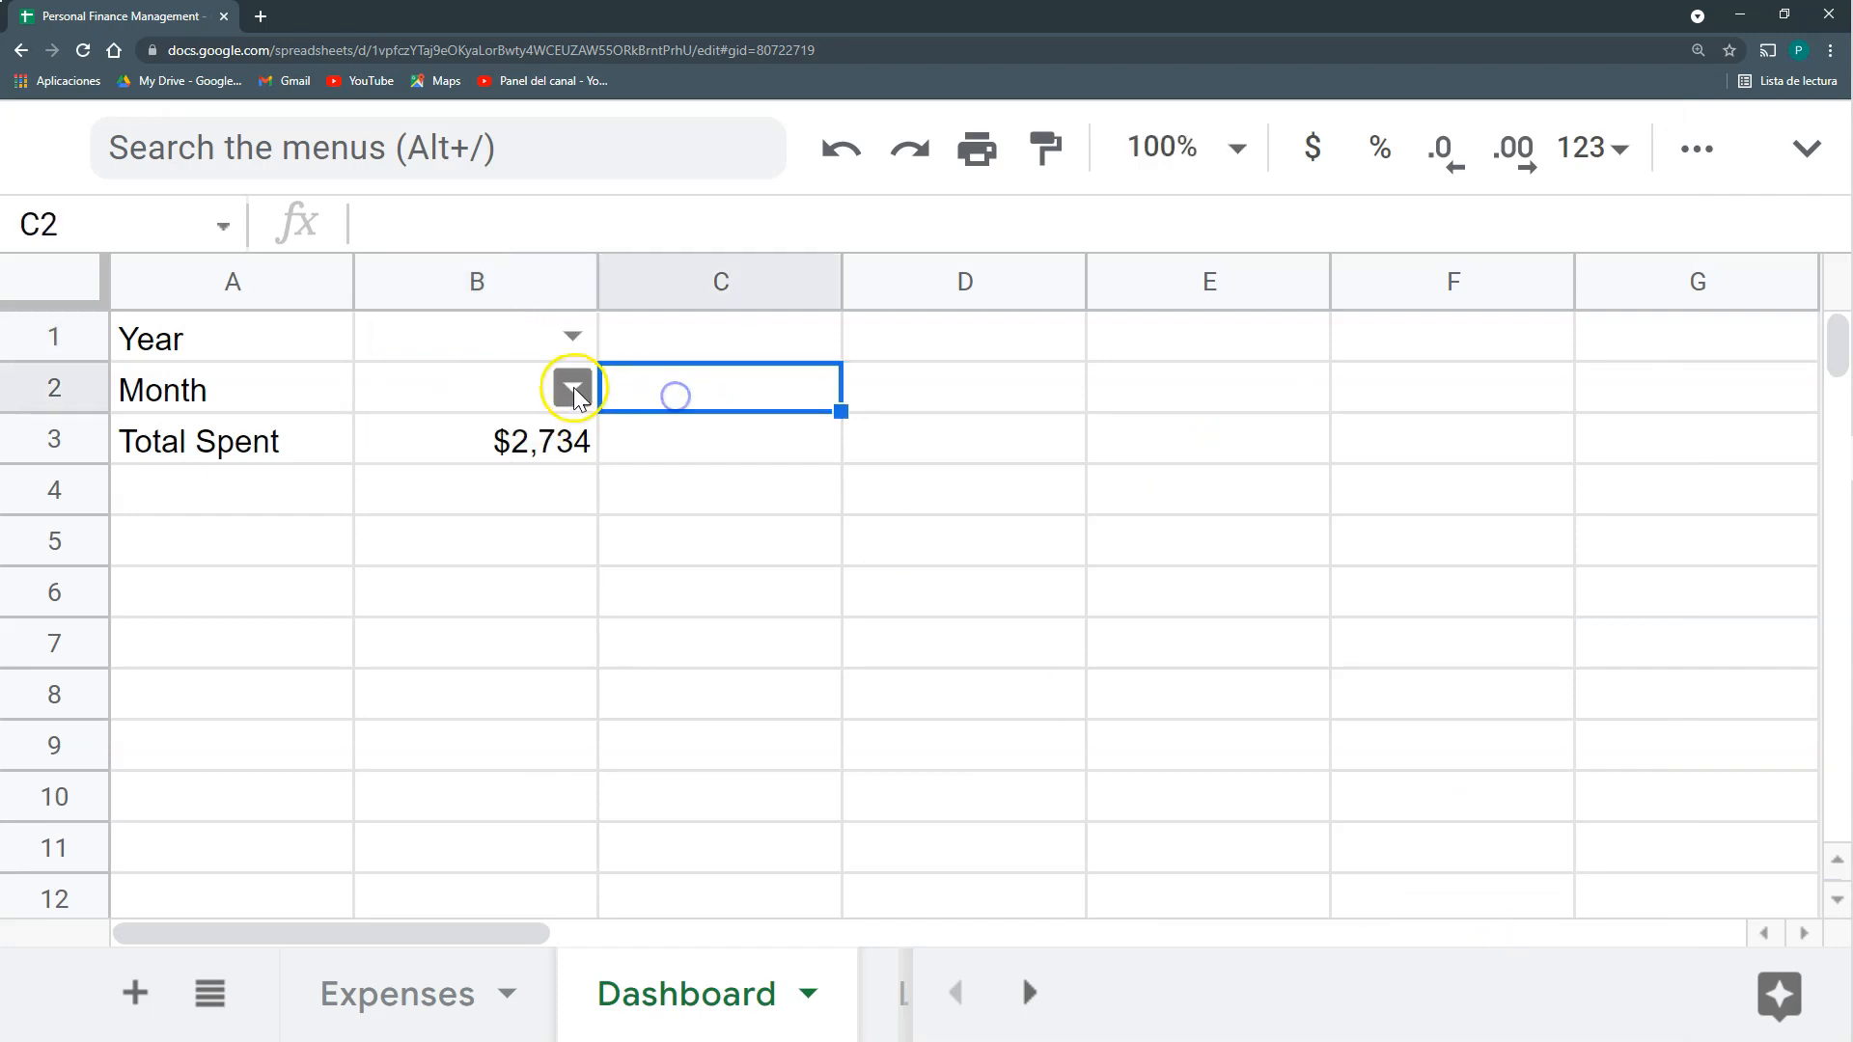
click(570, 386)
click(678, 391)
click(515, 345)
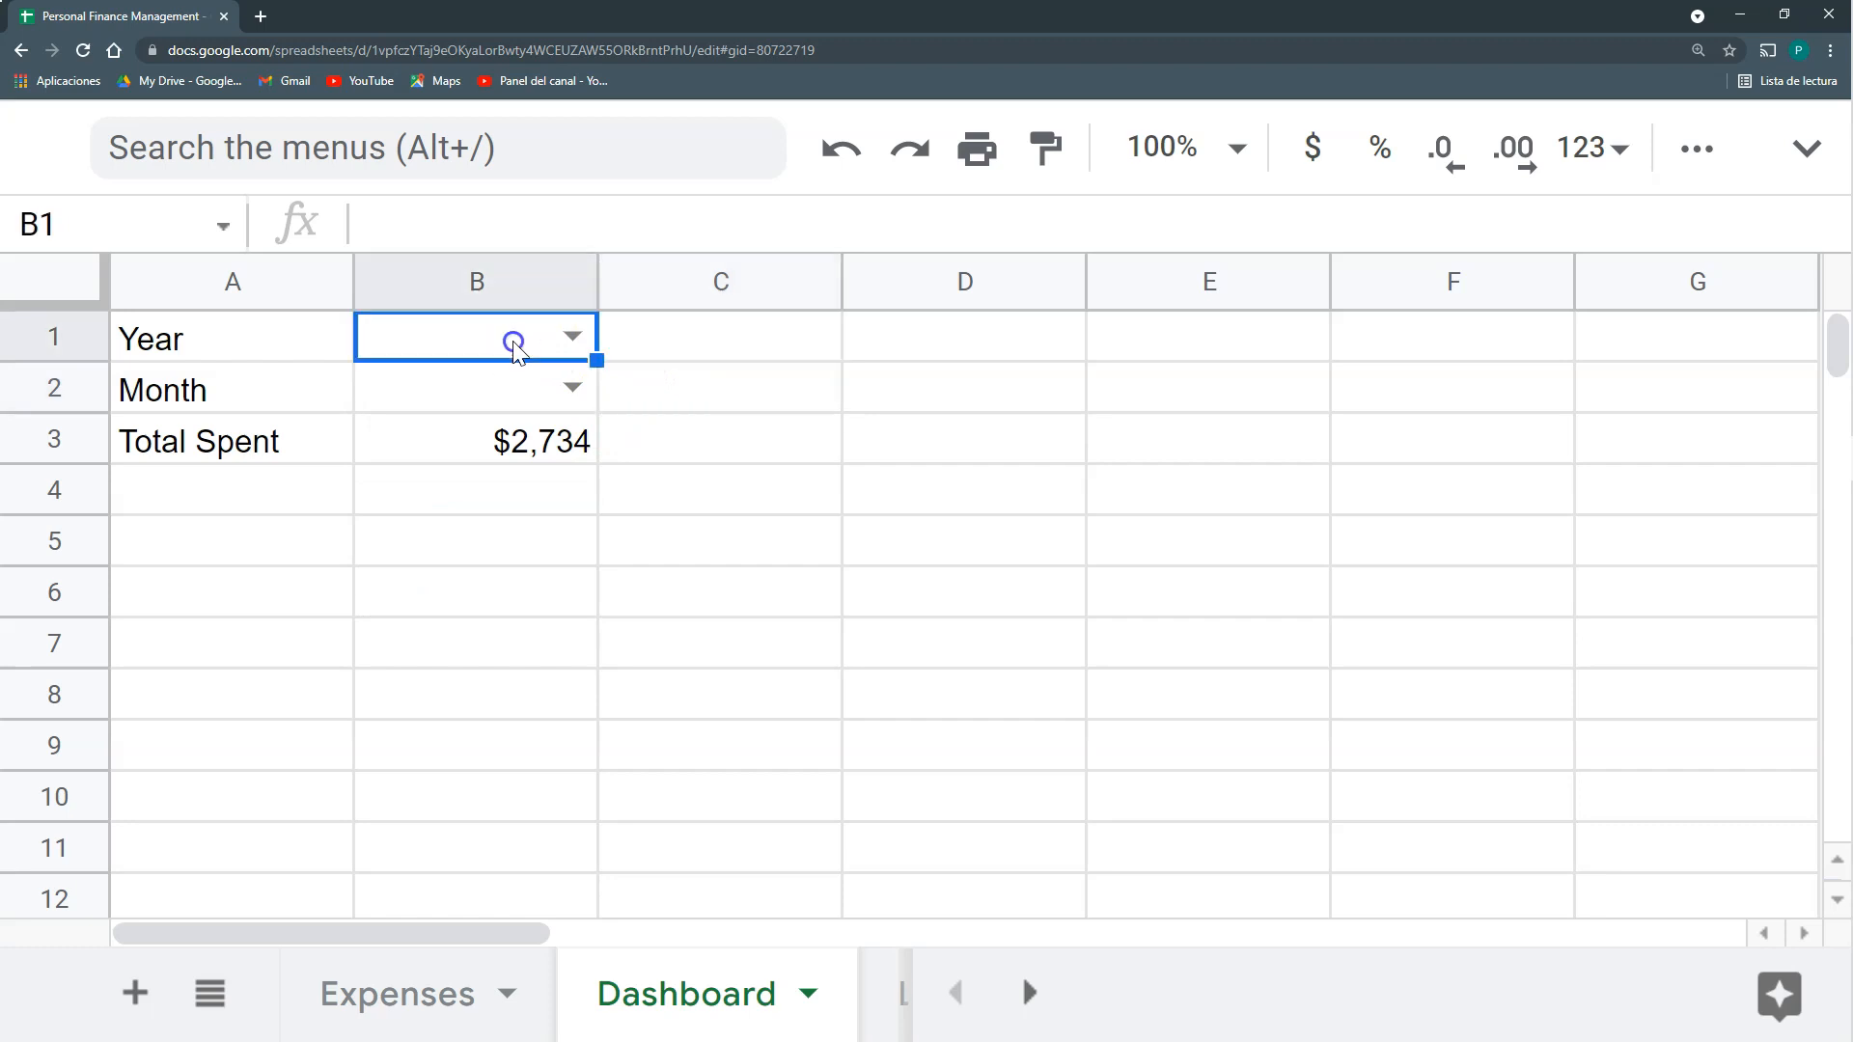
click(515, 389)
click(572, 340)
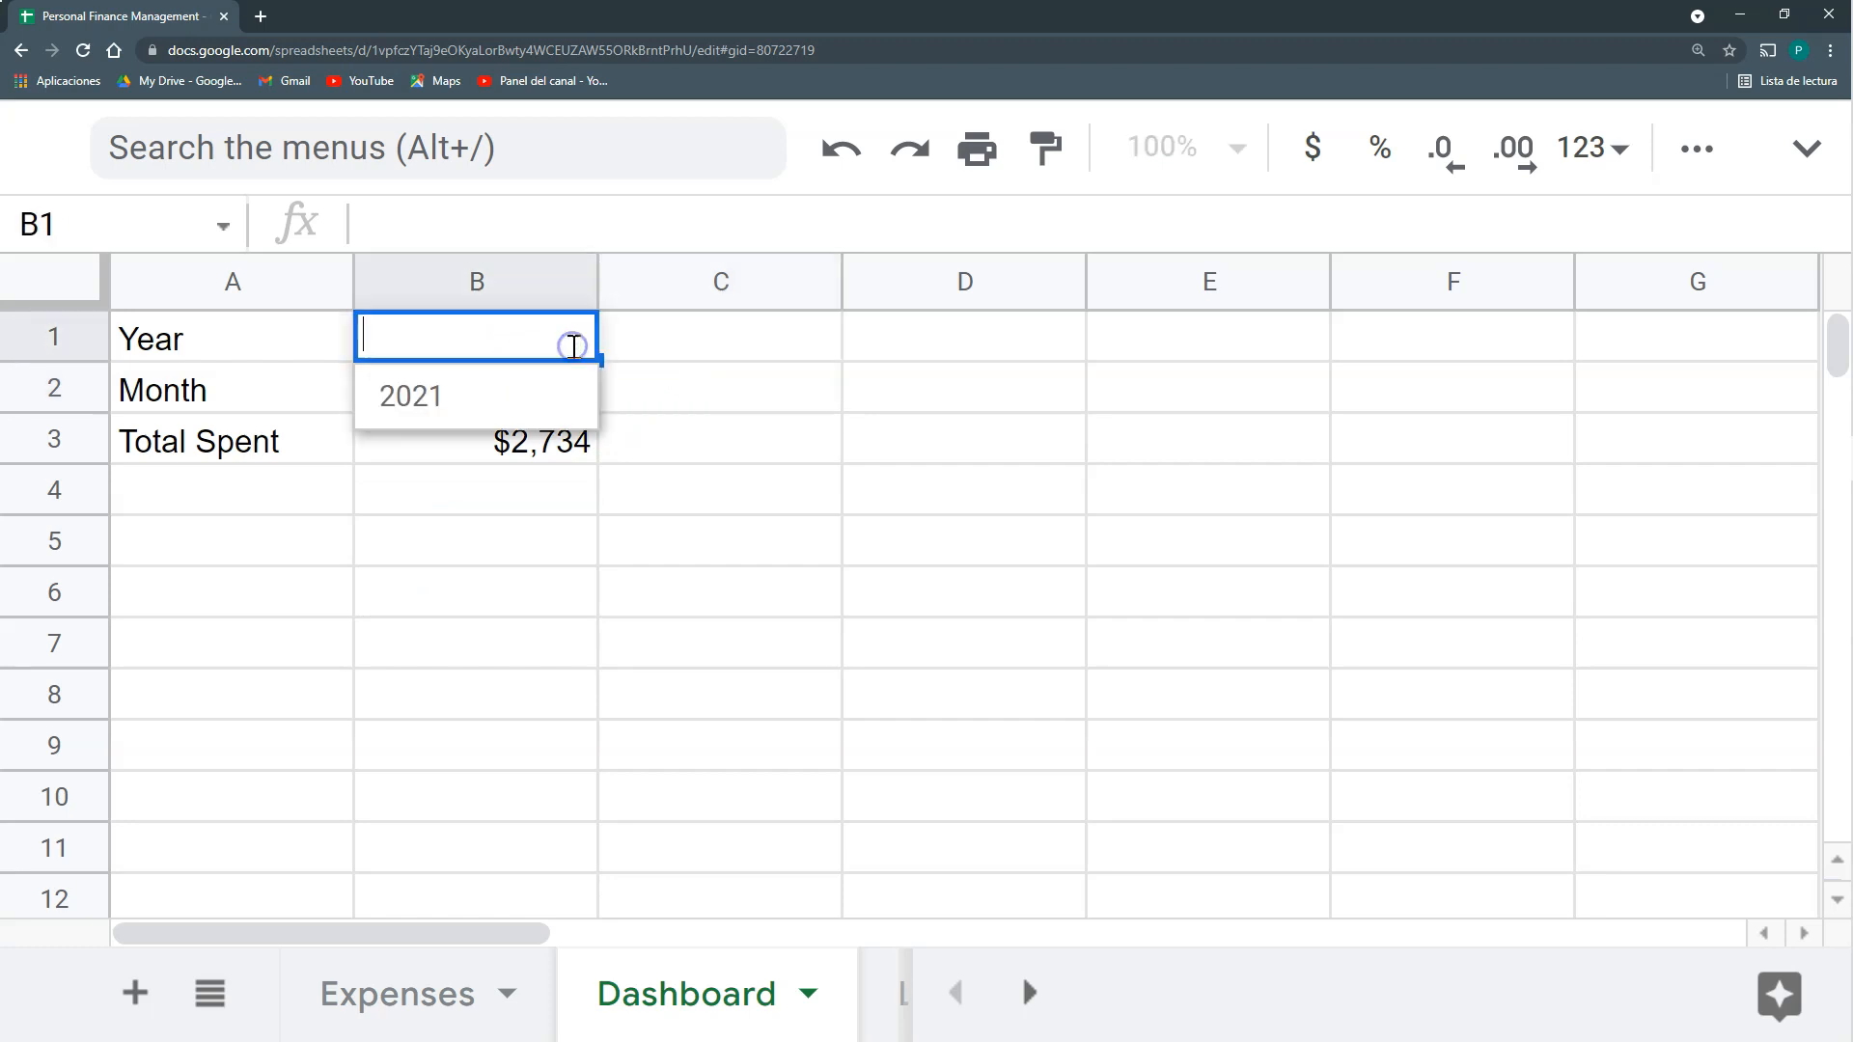
click(483, 398)
Check the choices offered by the Month dropdown in B2 and the Year dropdown in B1.
click(569, 387)
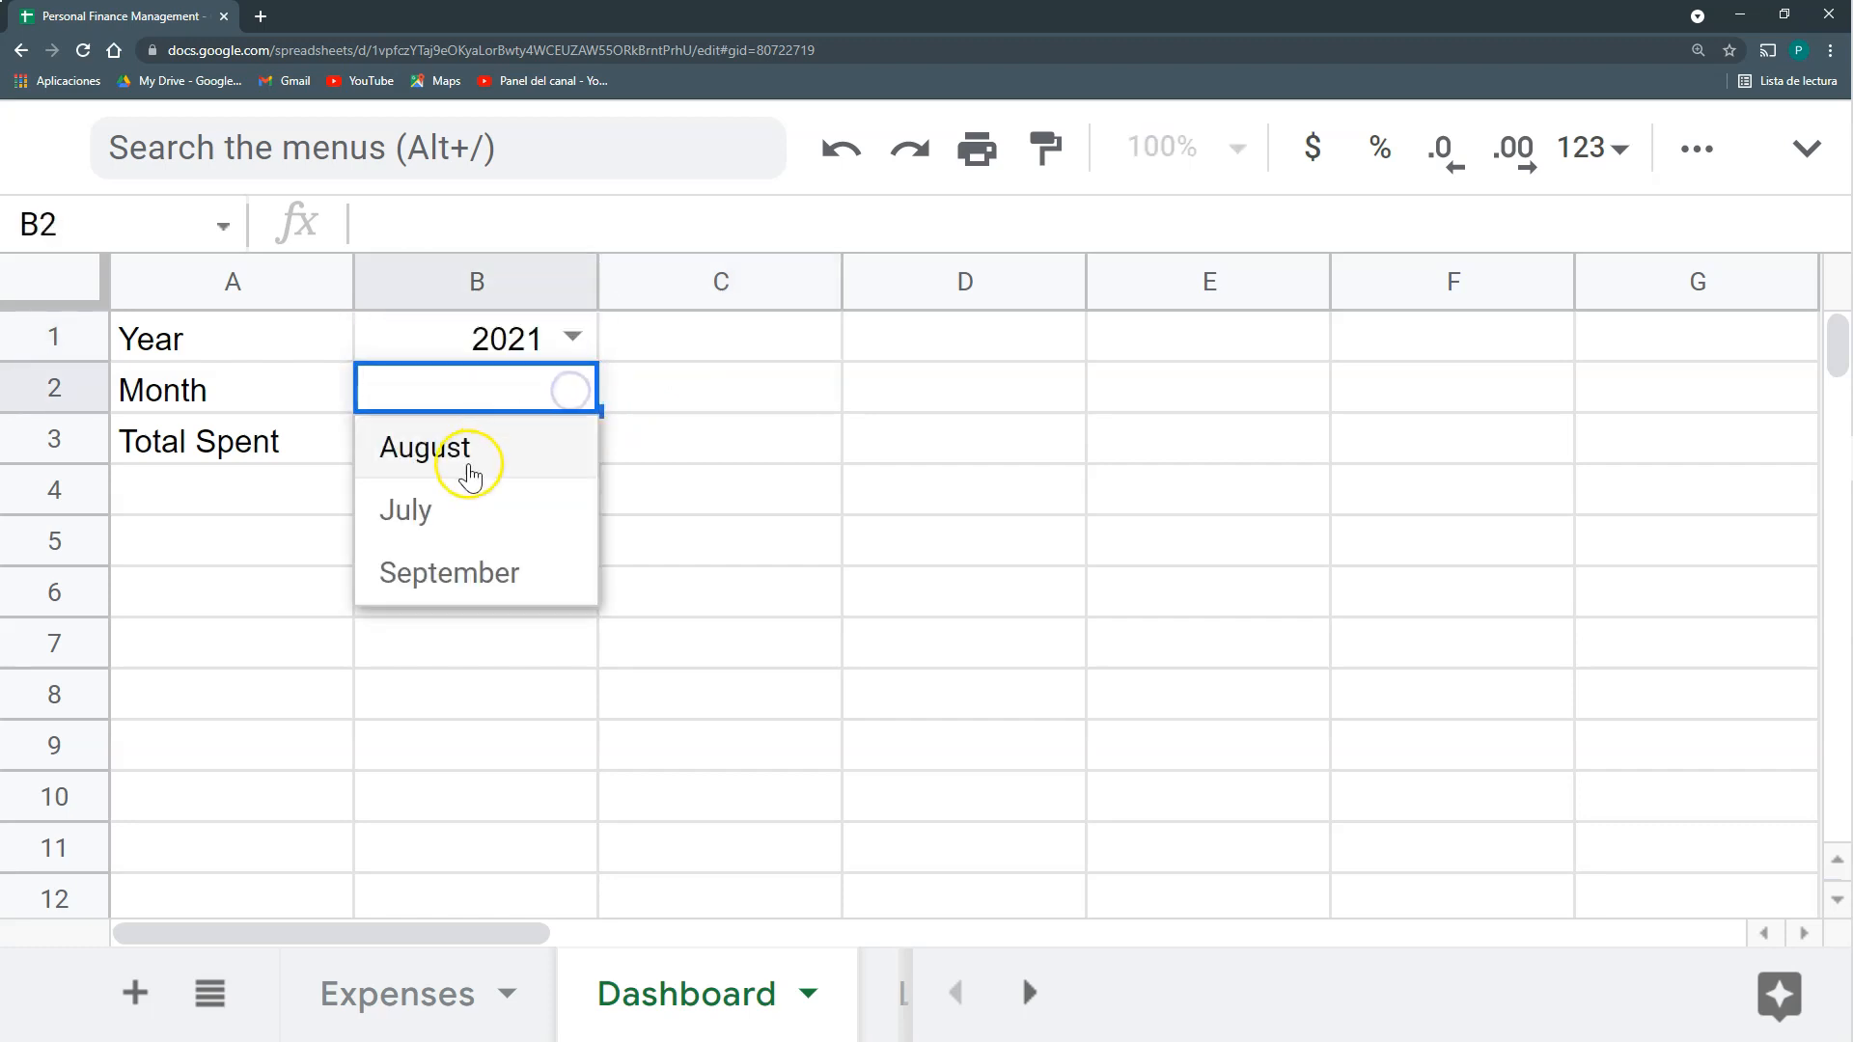
click(627, 387)
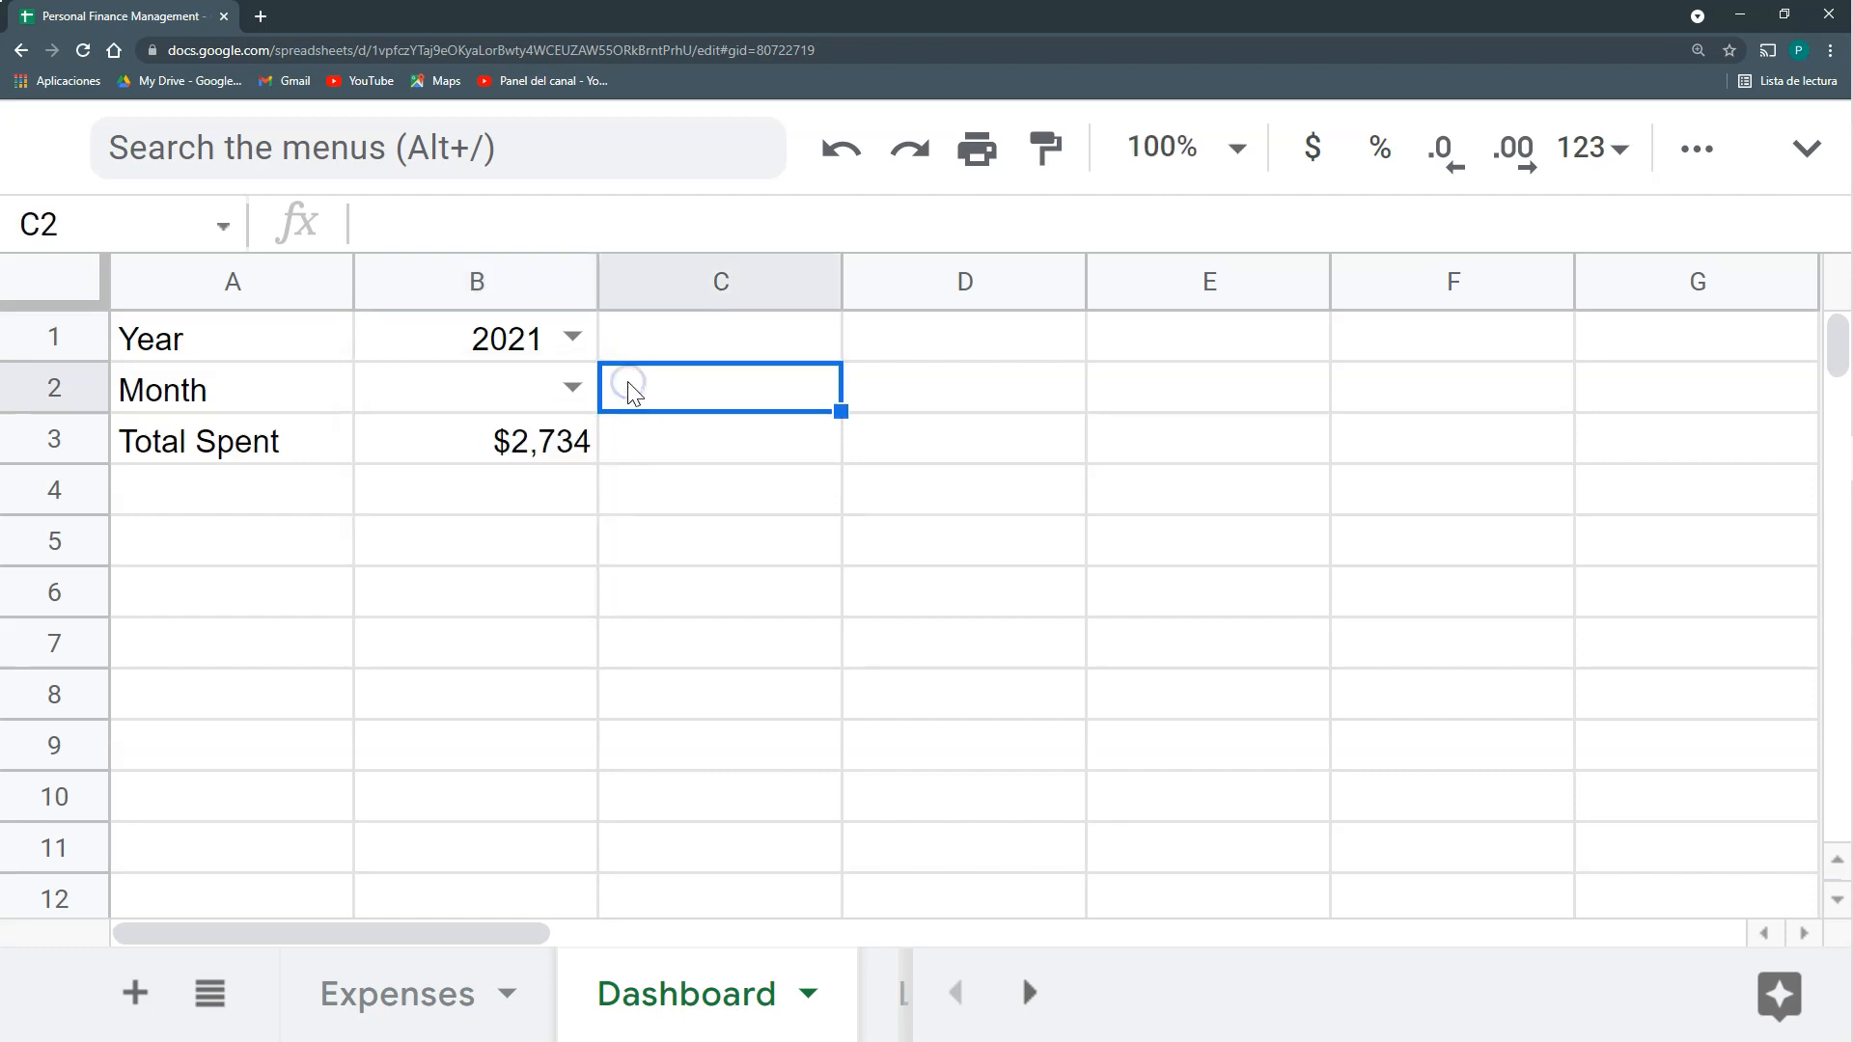
click(575, 340)
click(511, 410)
click(579, 390)
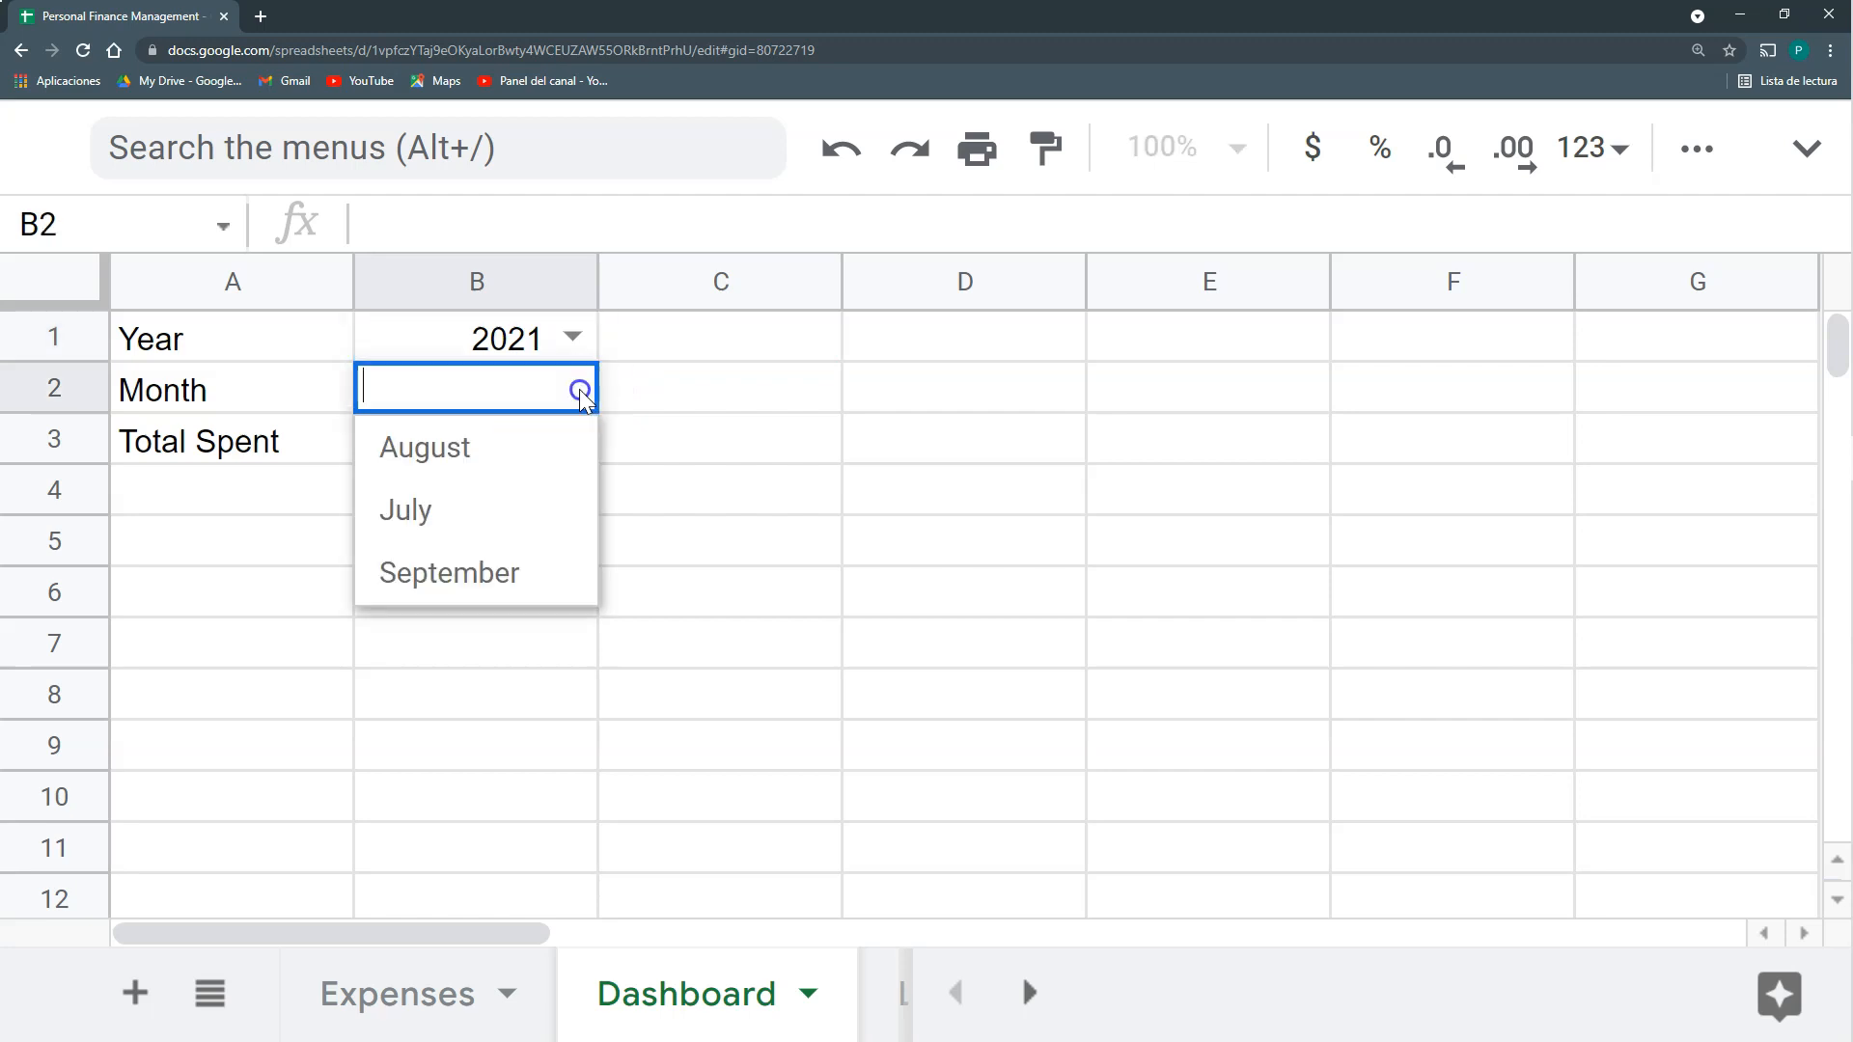
click(657, 410)
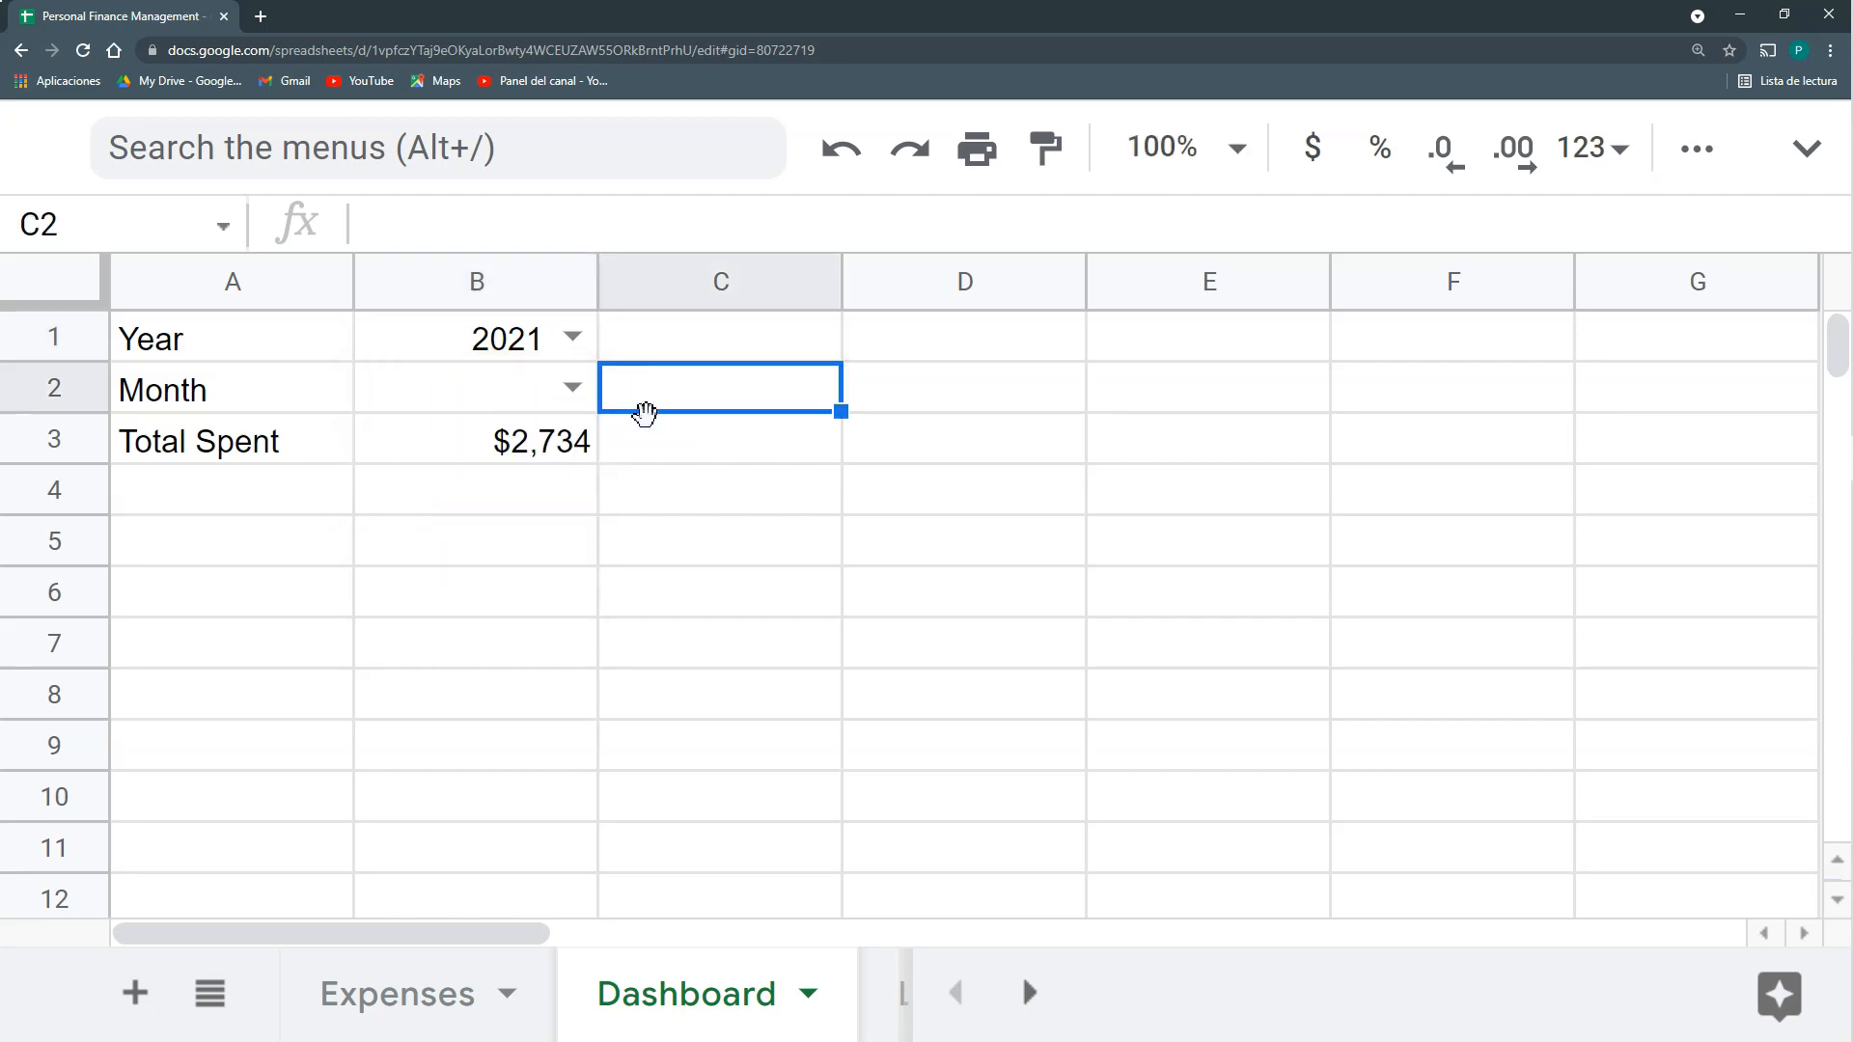
Move the Total Spent label and its formula down to row 4, and set the month in B2 to August.
drag(232, 441, 457, 497)
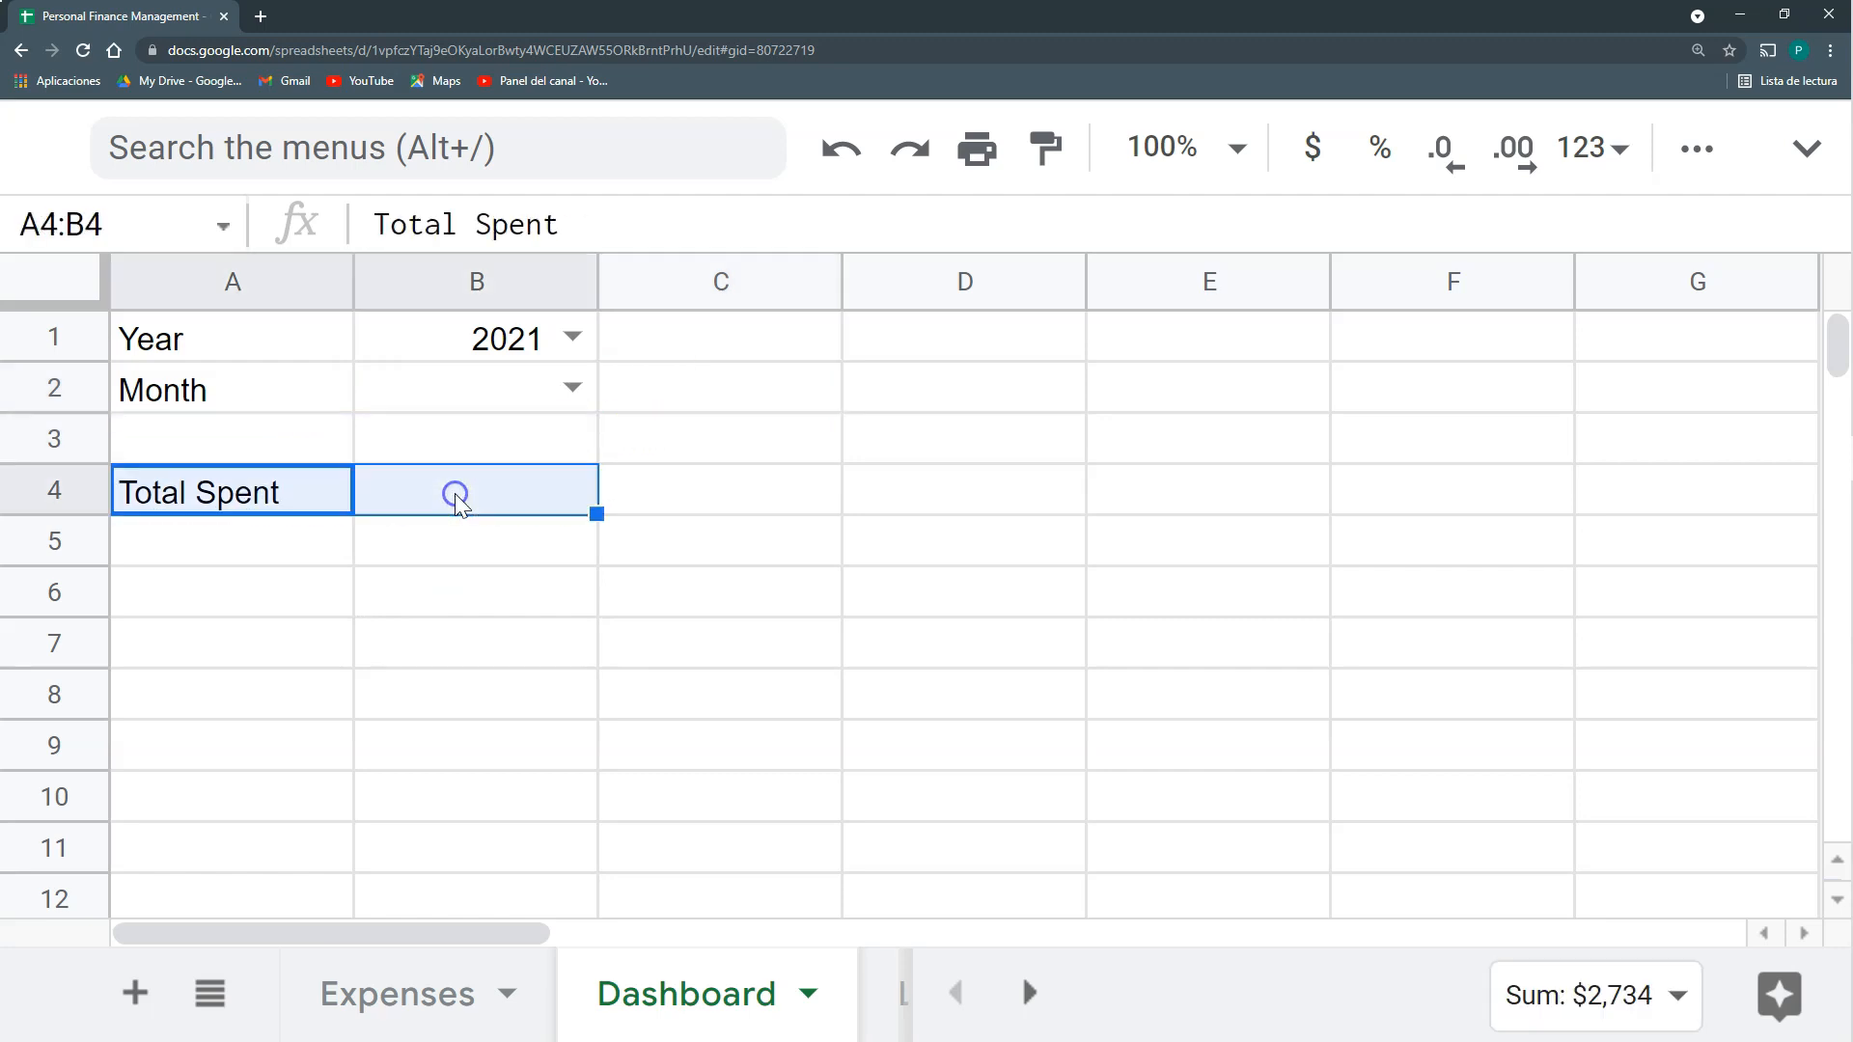
click(482, 494)
click(570, 387)
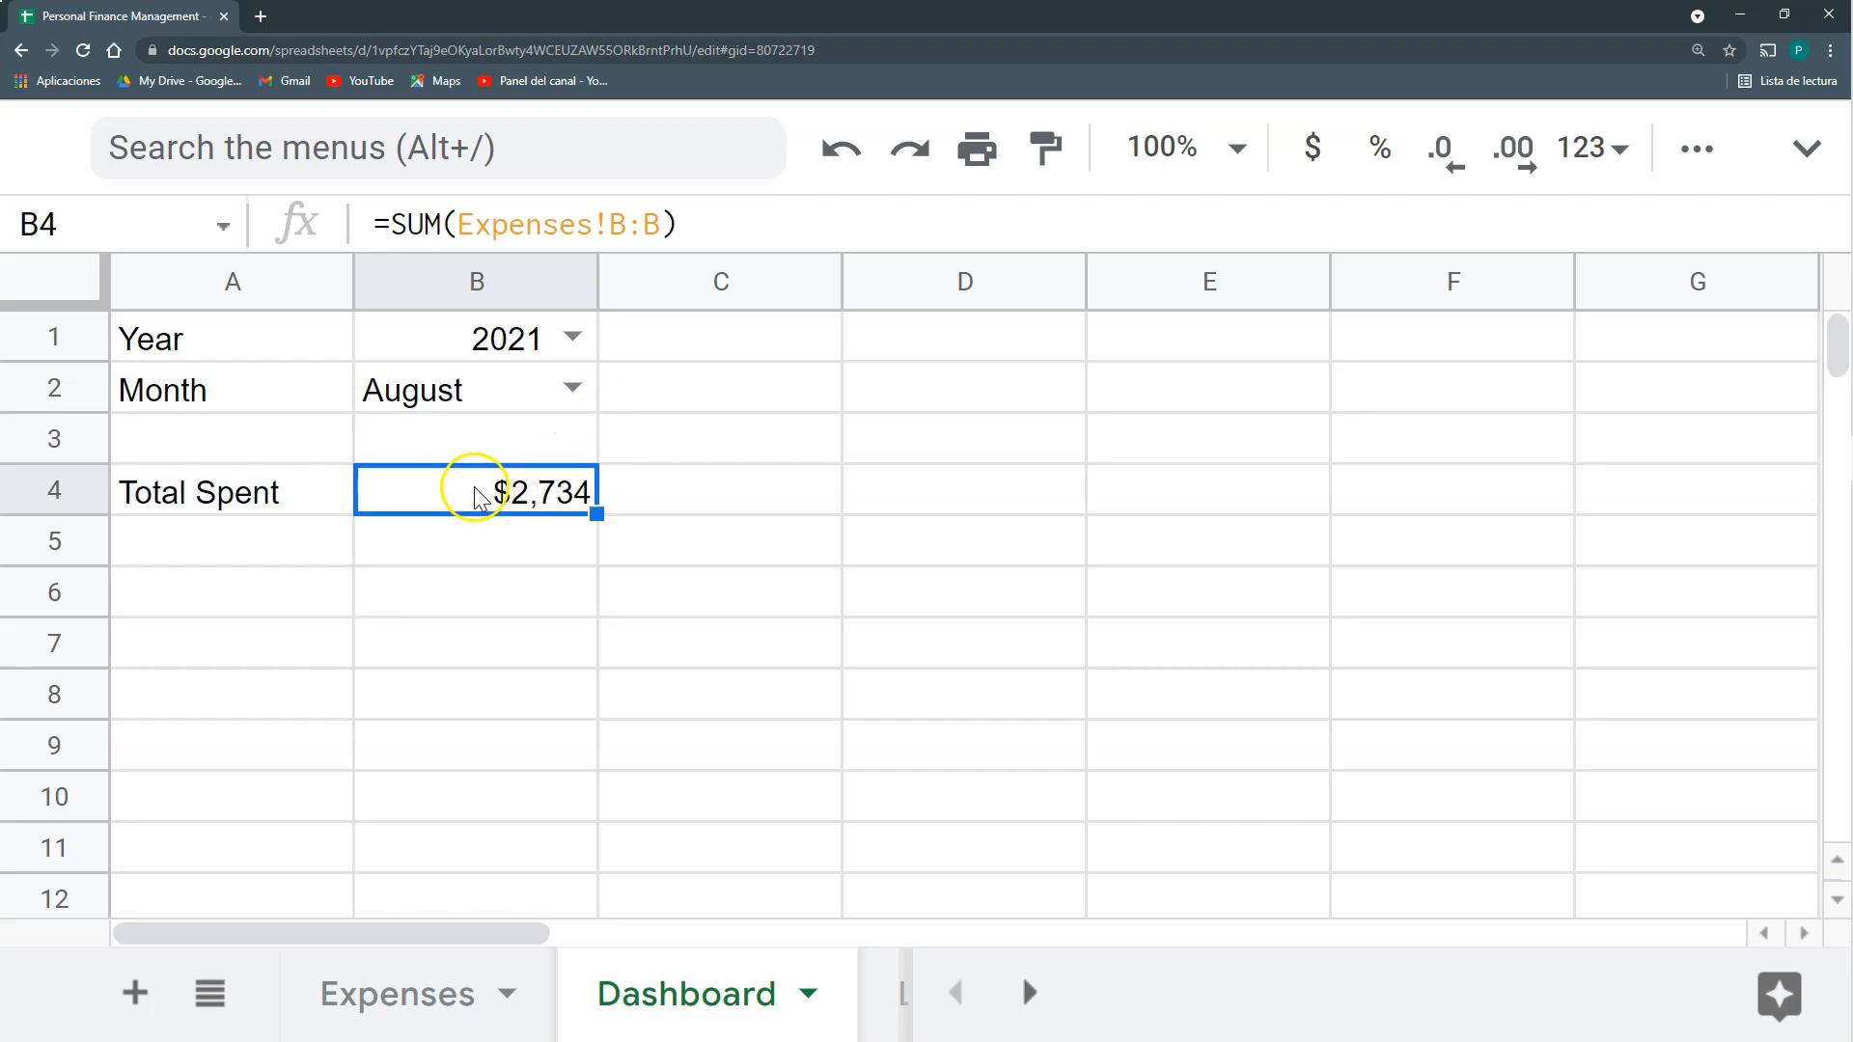
Replace the SUM formula in Dashboard cell B4 with a SUMIFS that uses Expenses!B:B as the sum range.
click(484, 390)
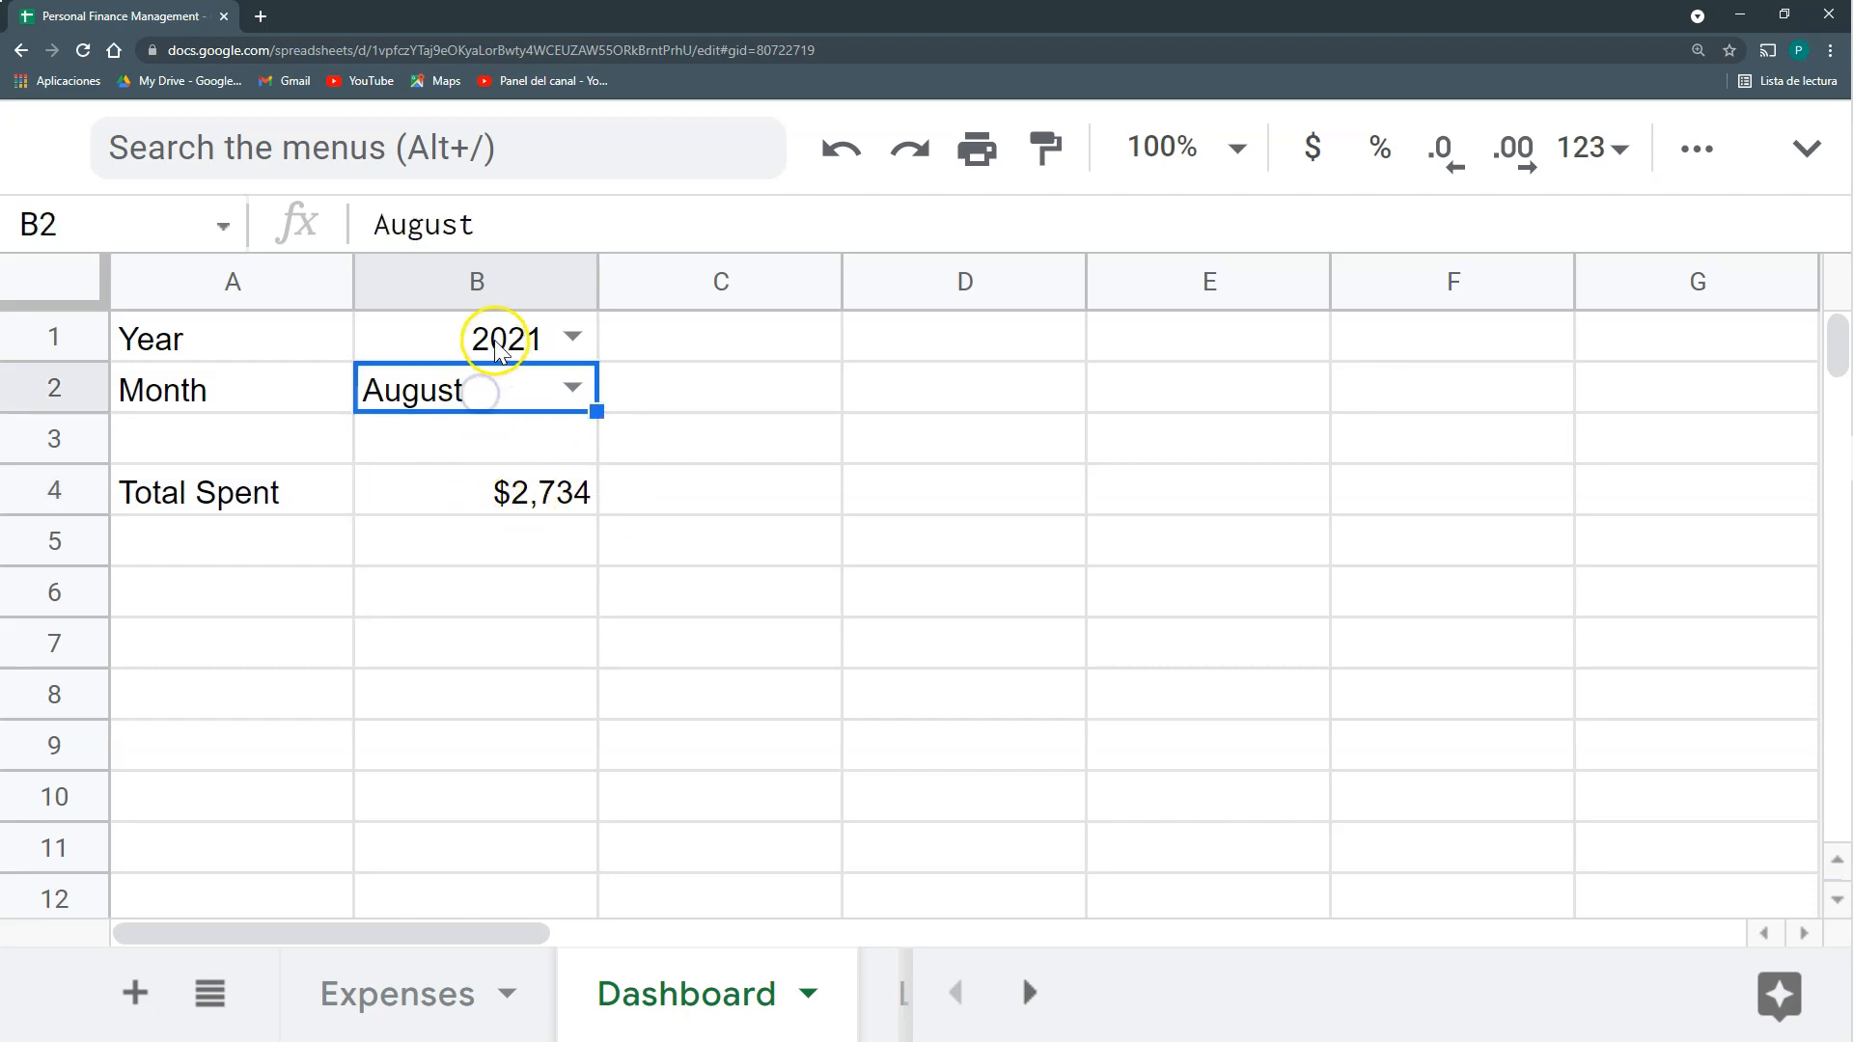
click(494, 338)
click(541, 492)
click(669, 230)
drag(669, 229, 386, 239)
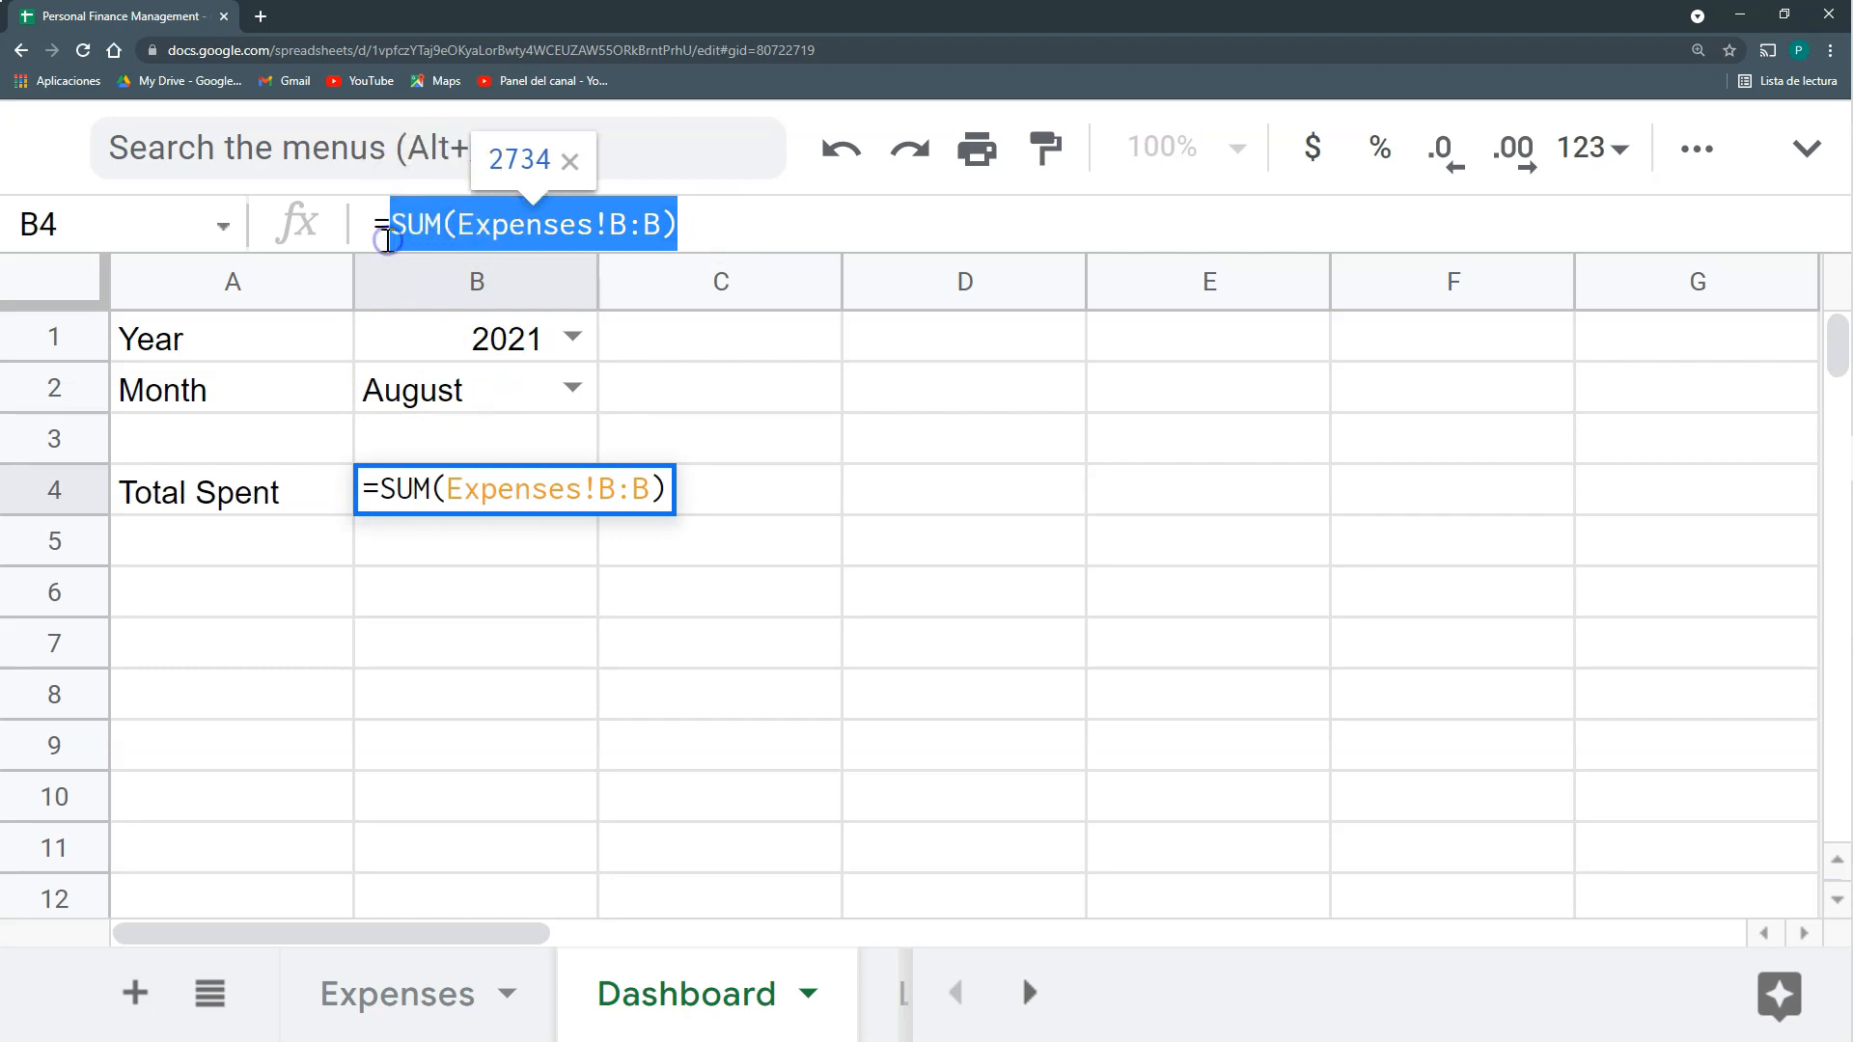
text(sumi)
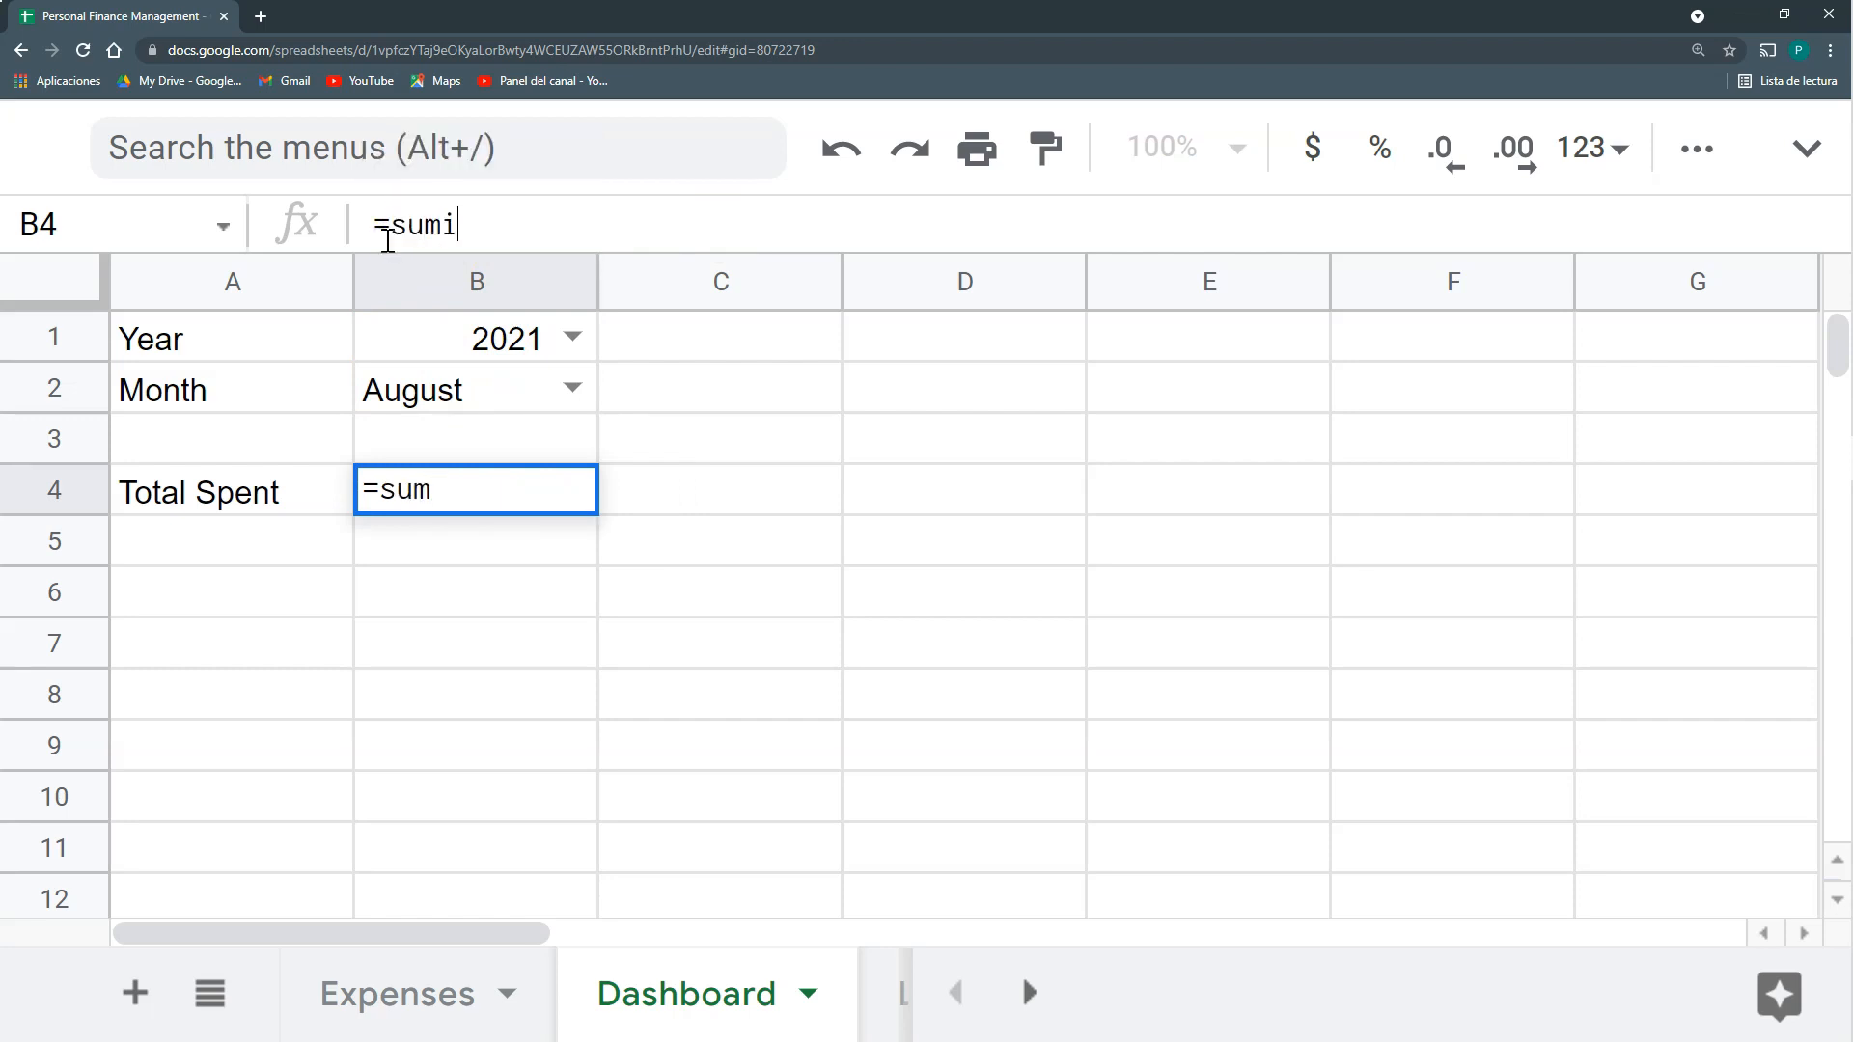
text(MIFS()
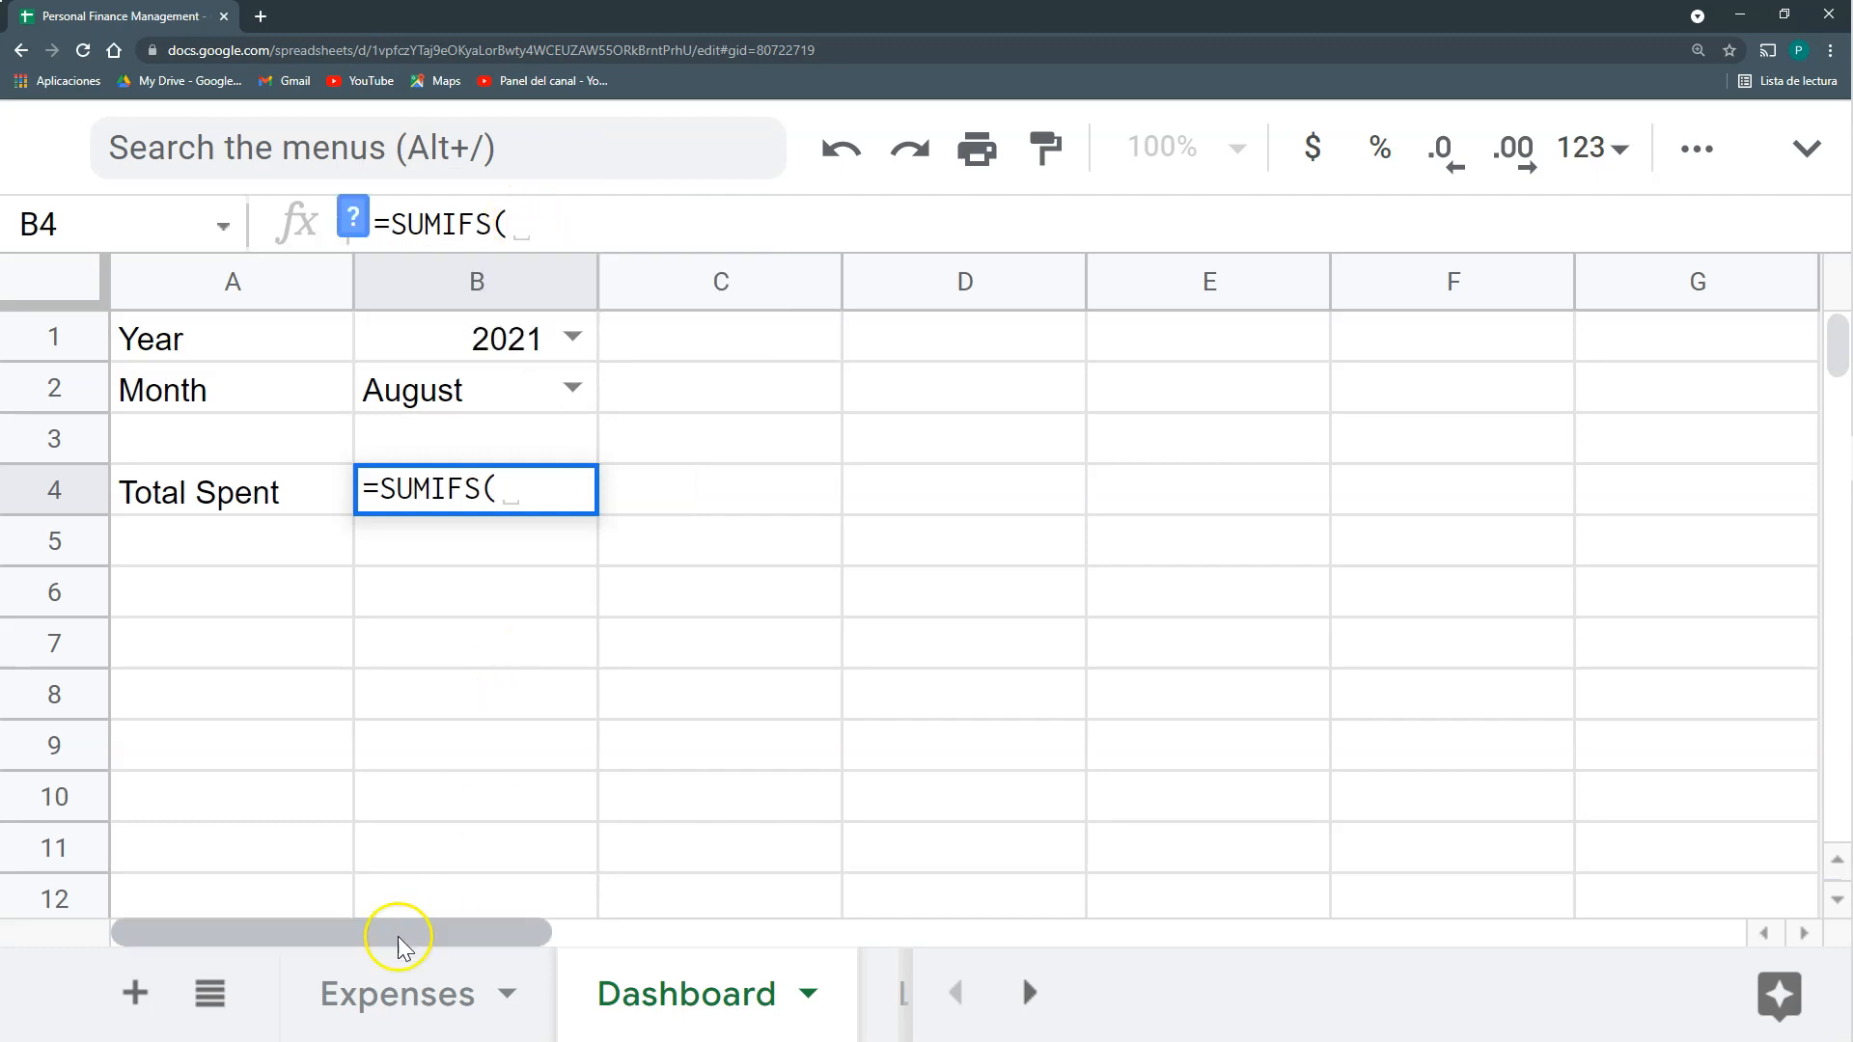
click(397, 994)
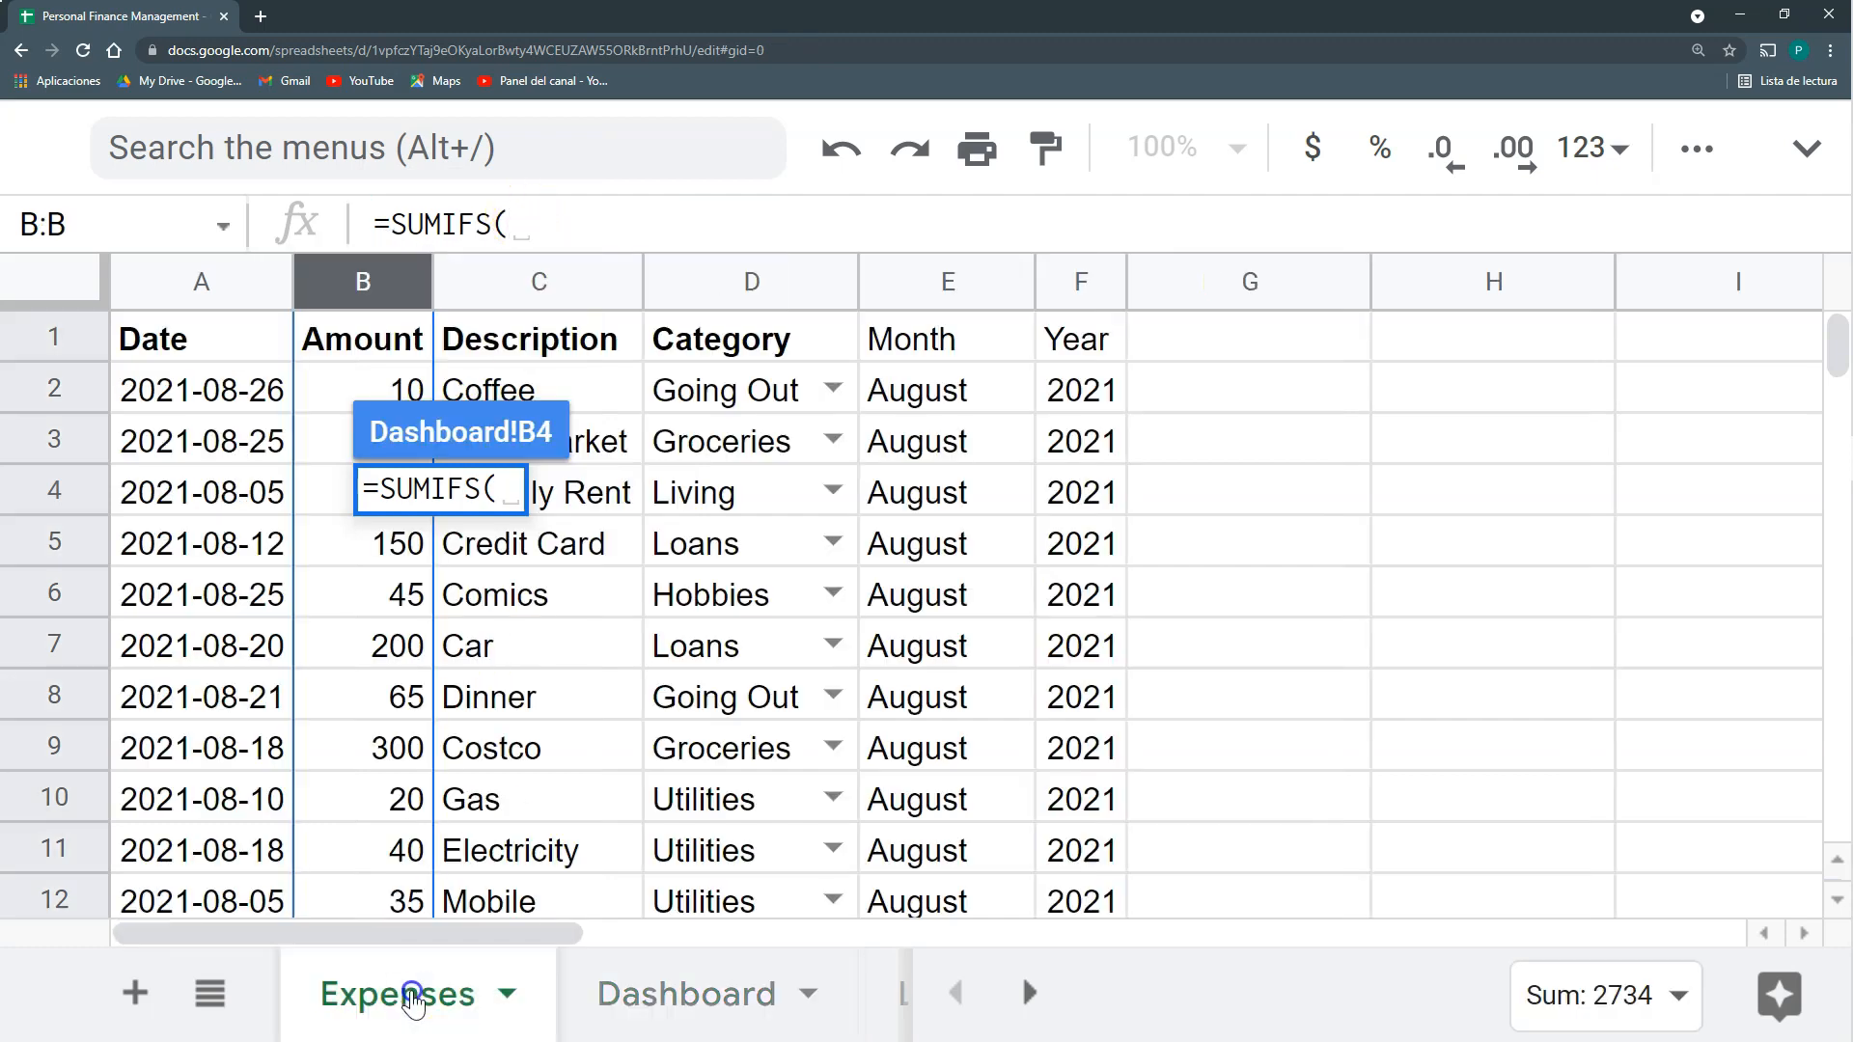
click(363, 289)
text(;)
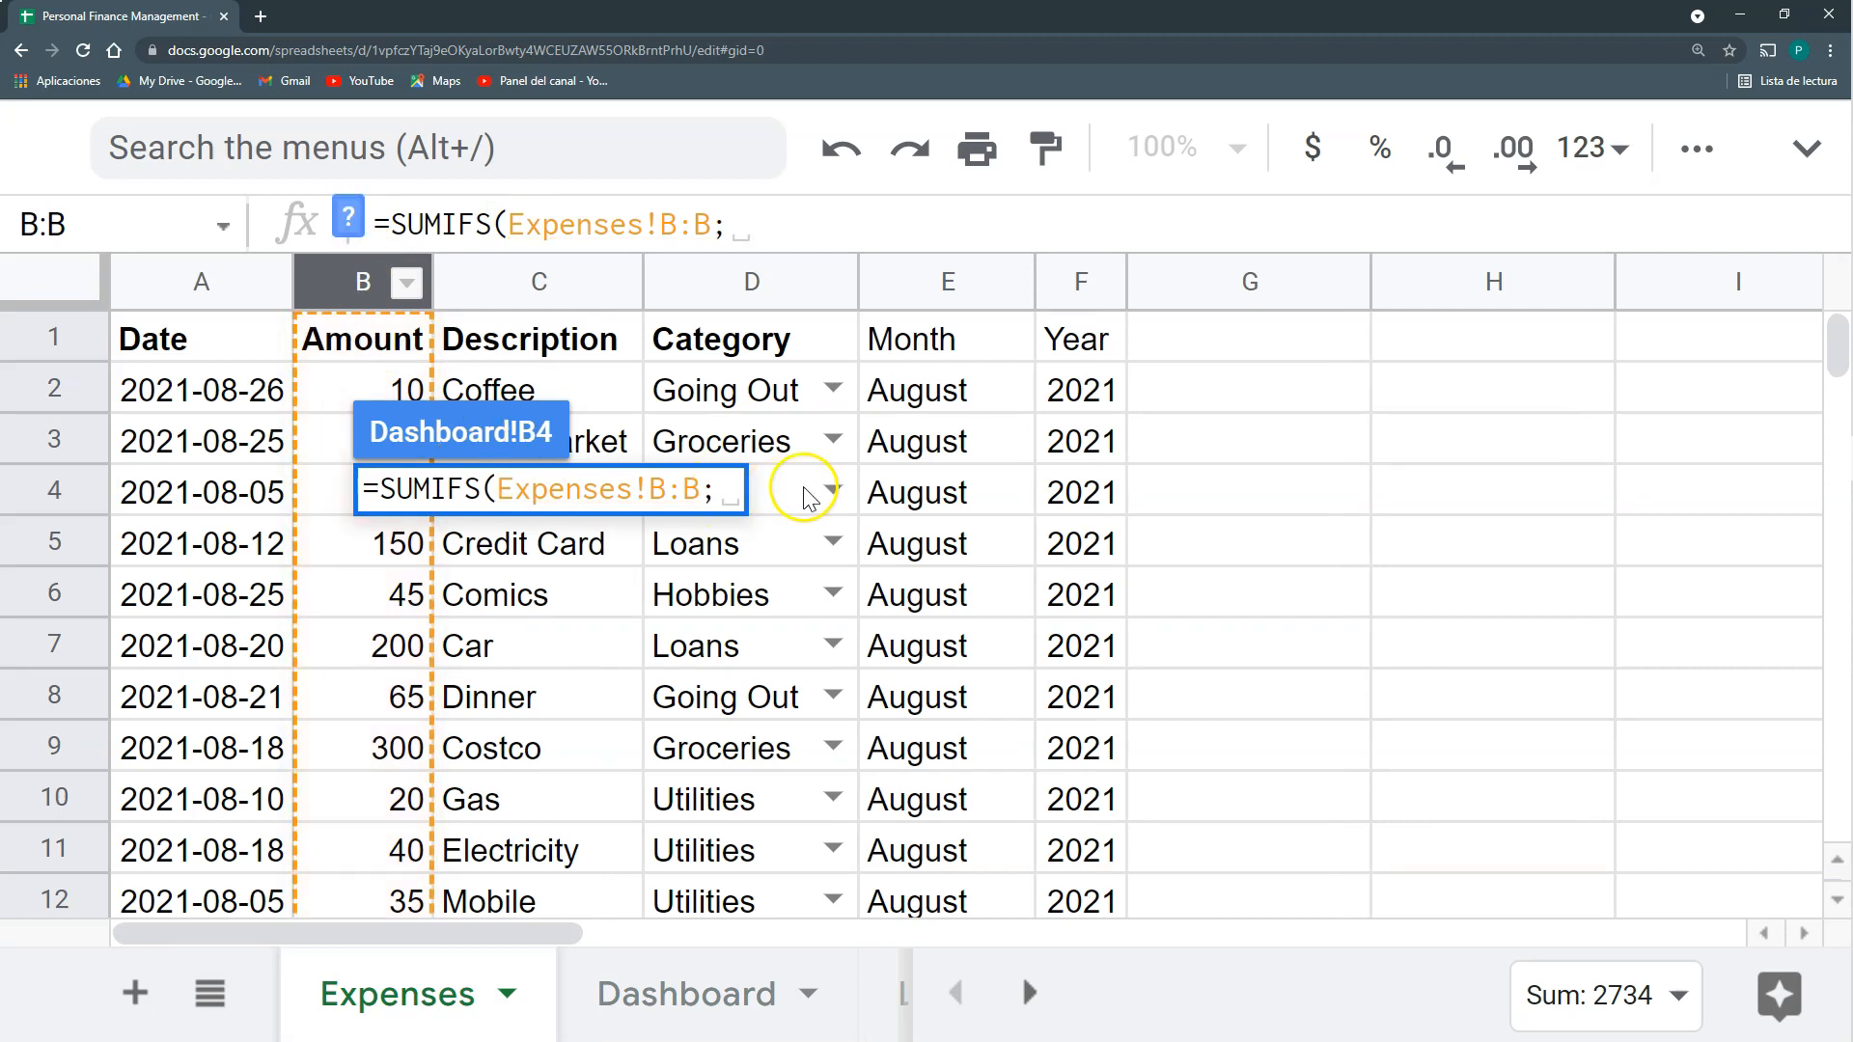
Add a year condition to the SUMIFS formula, matching Expenses!F:F against Dashboard cell B1.
click(1085, 283)
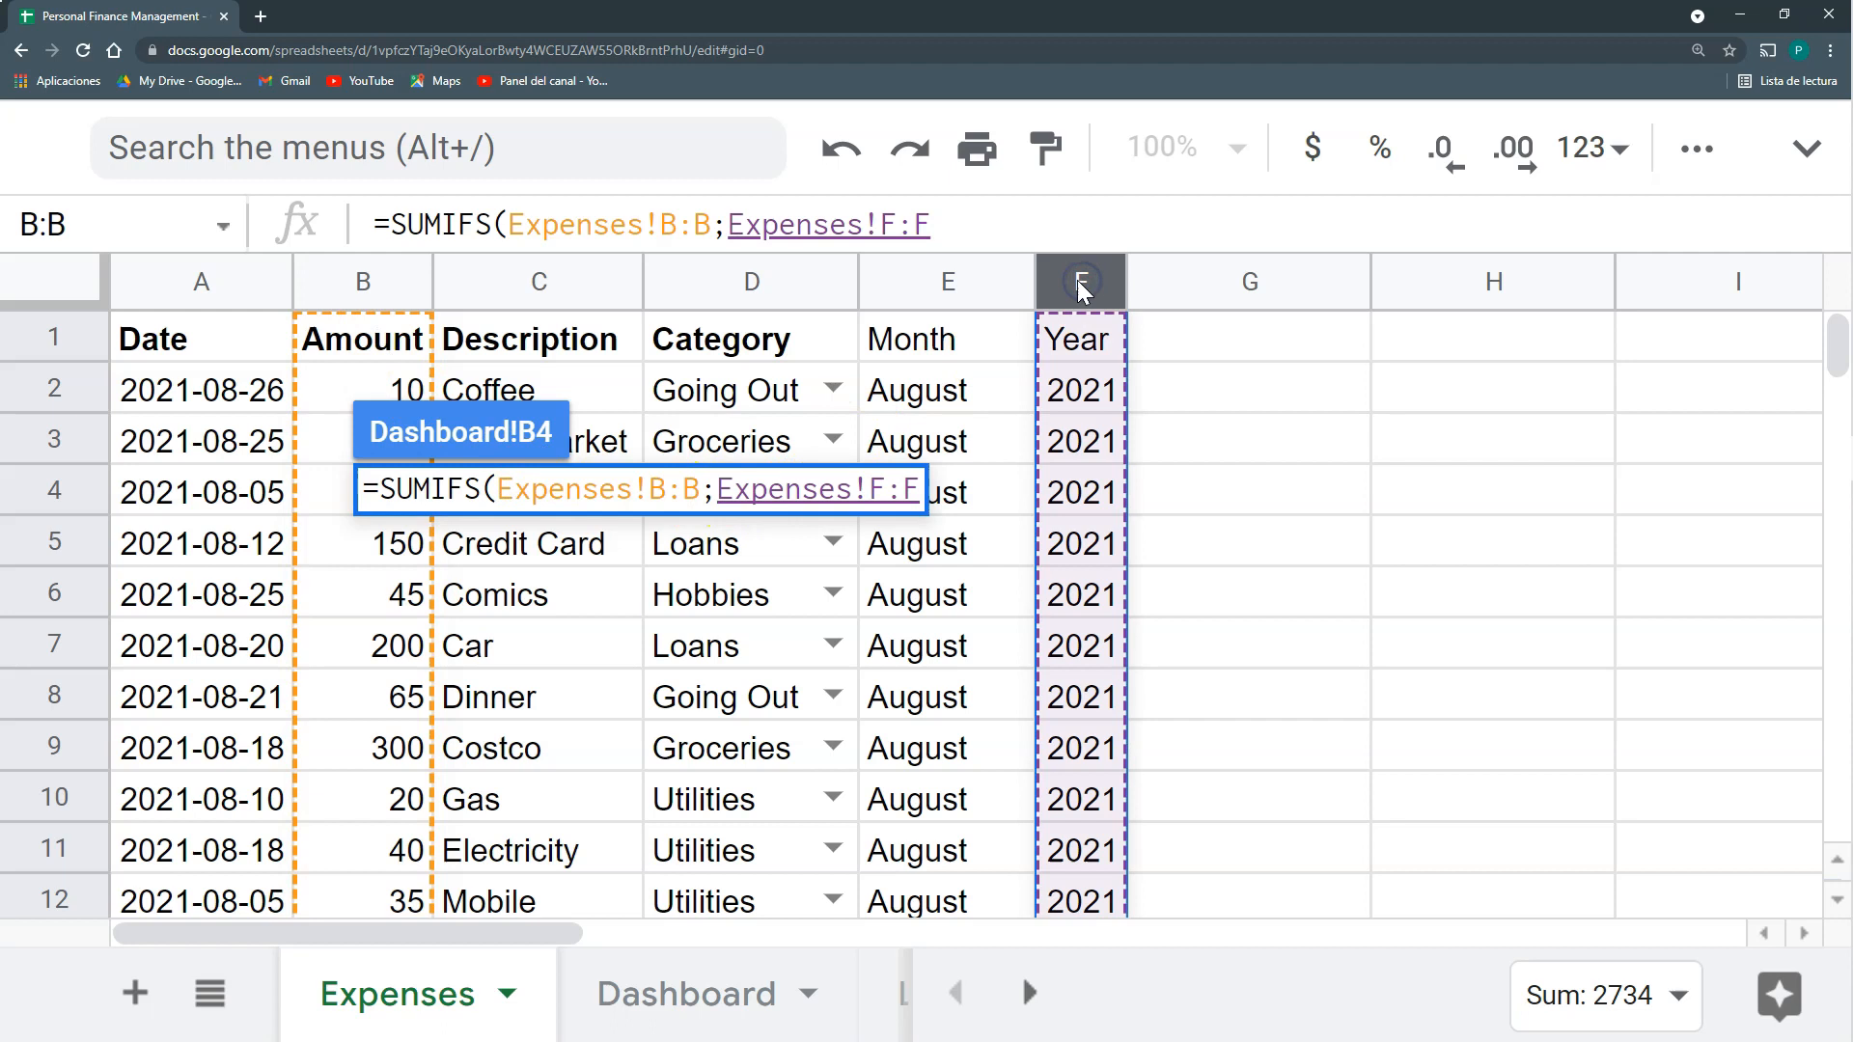
text(;)
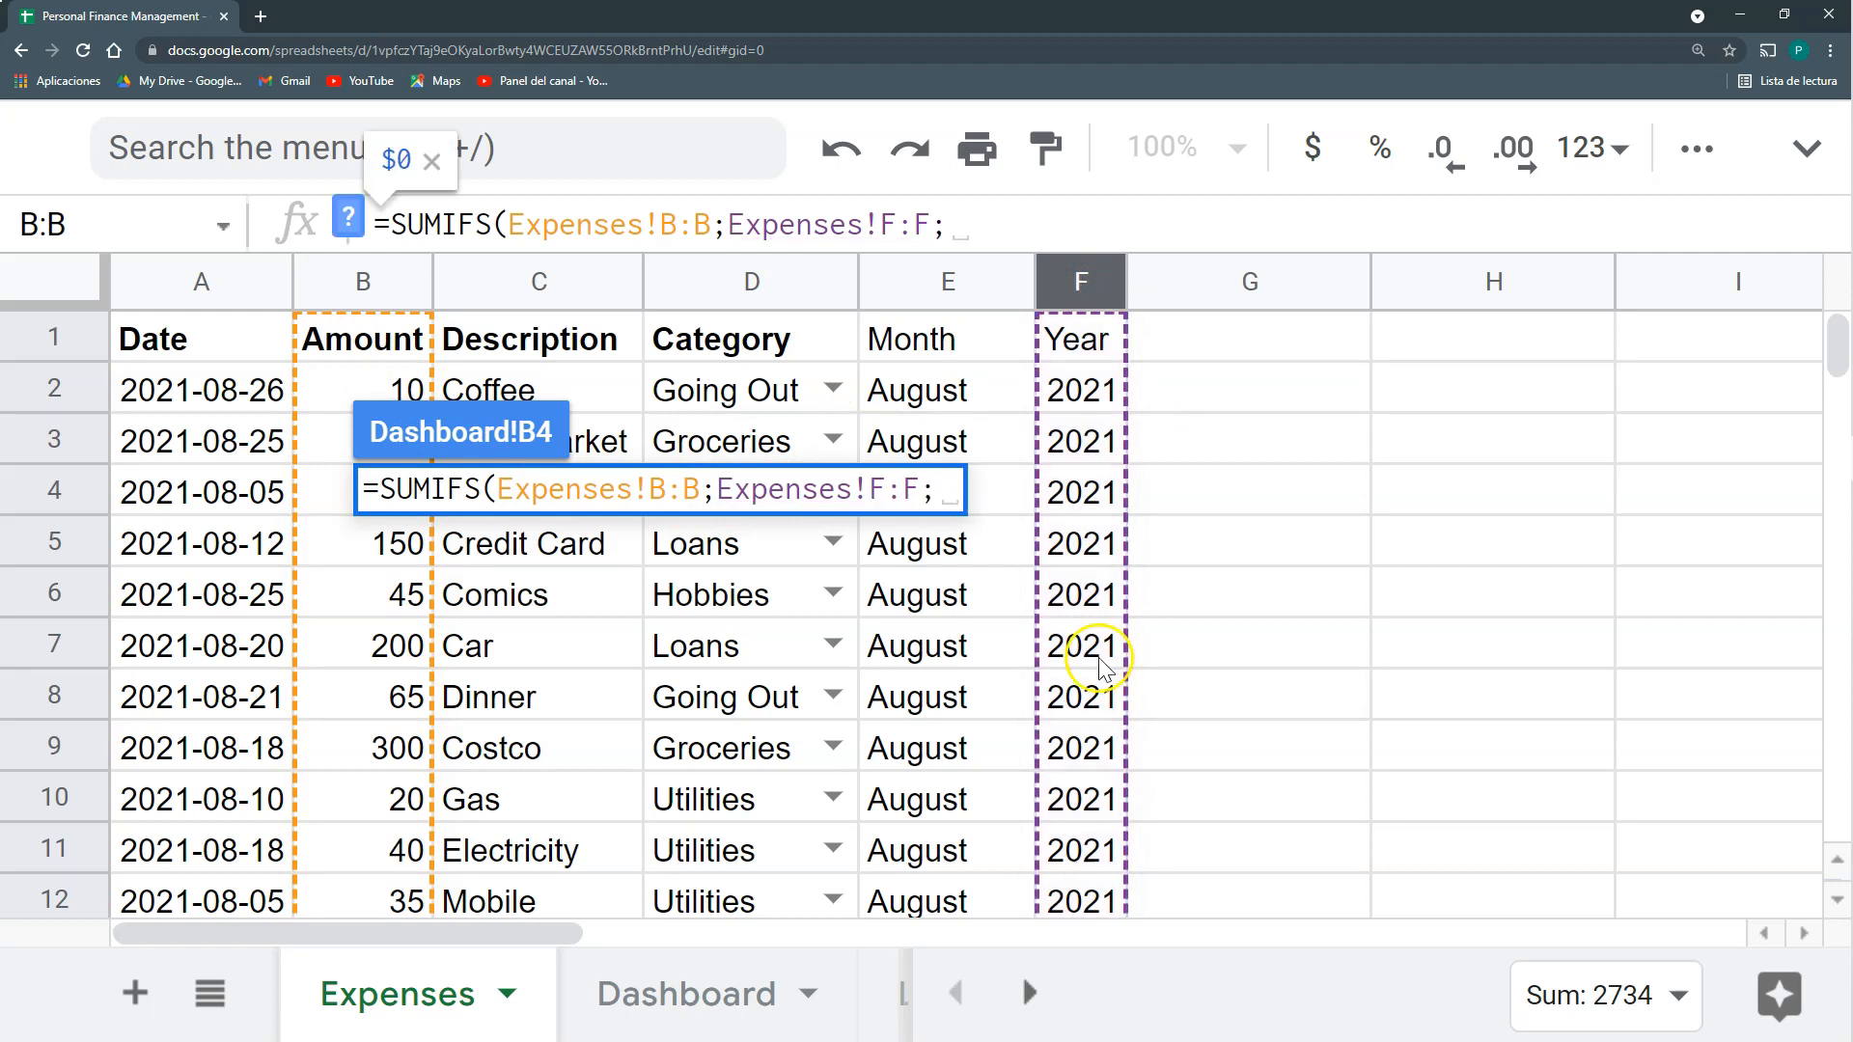
click(691, 995)
click(471, 335)
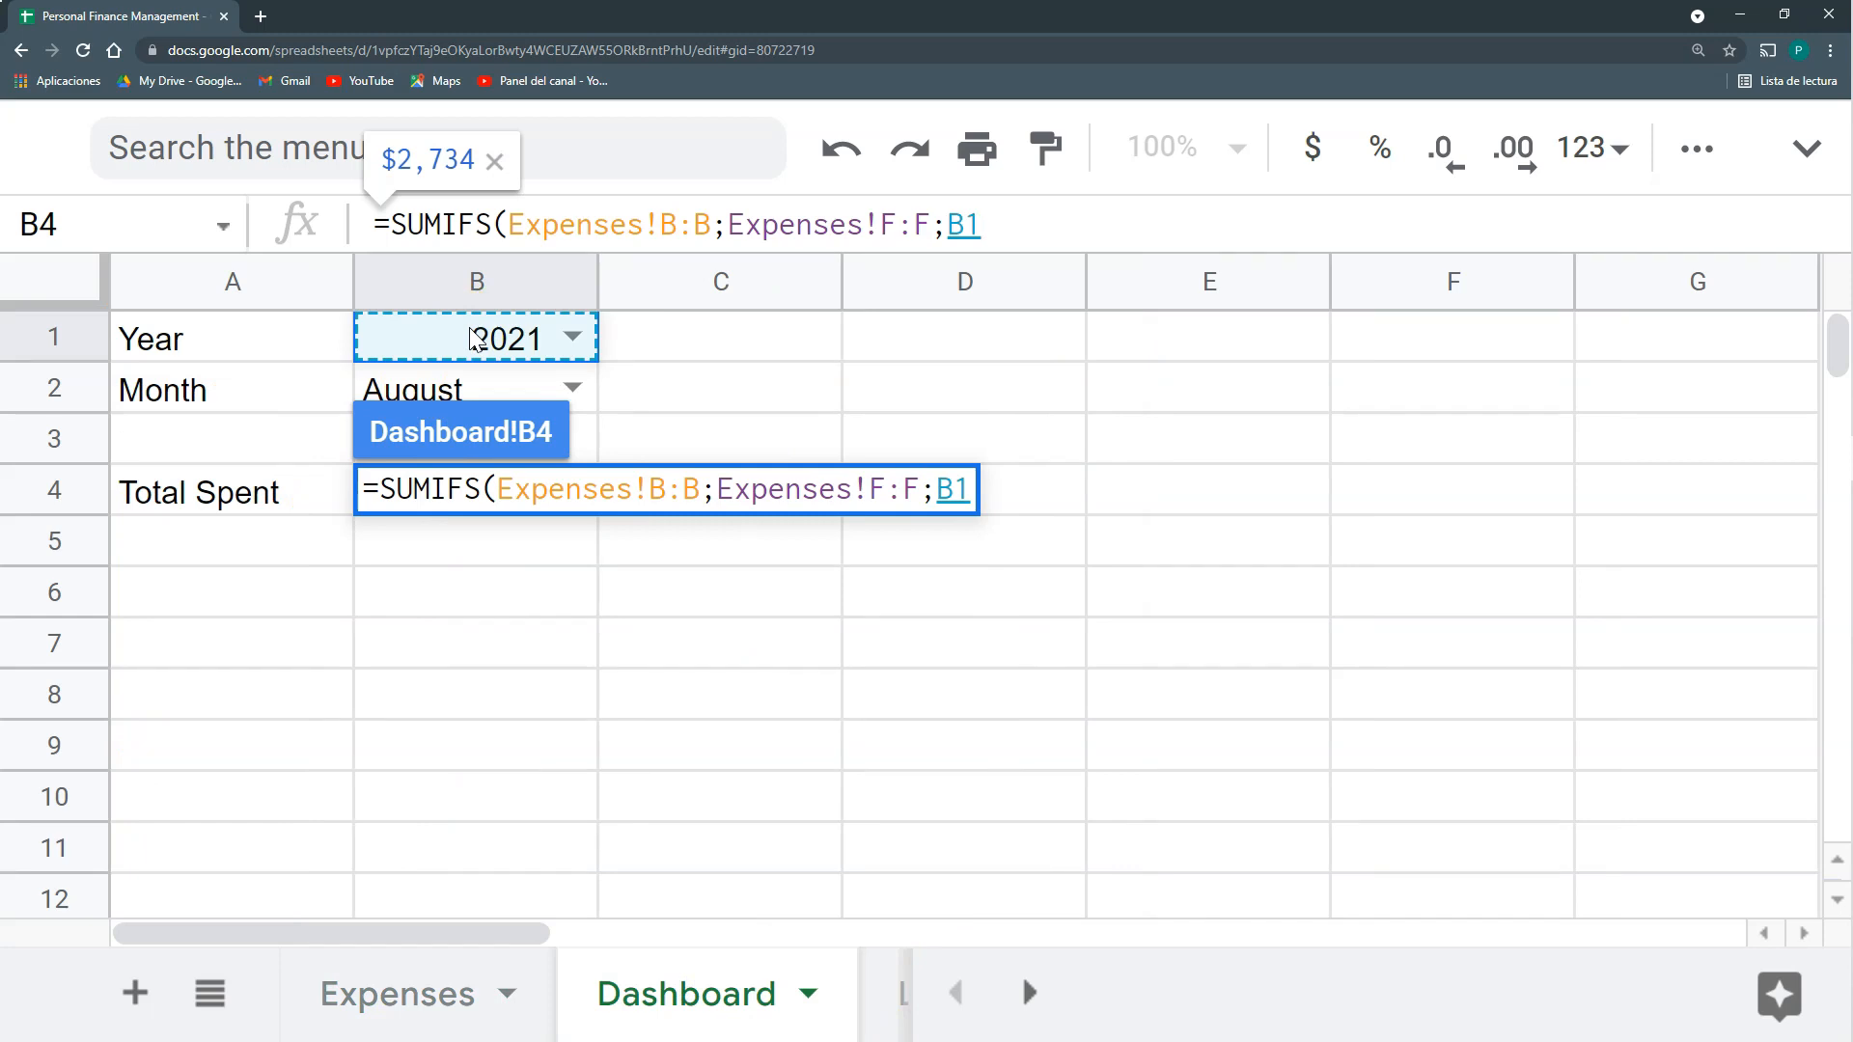
text(;)
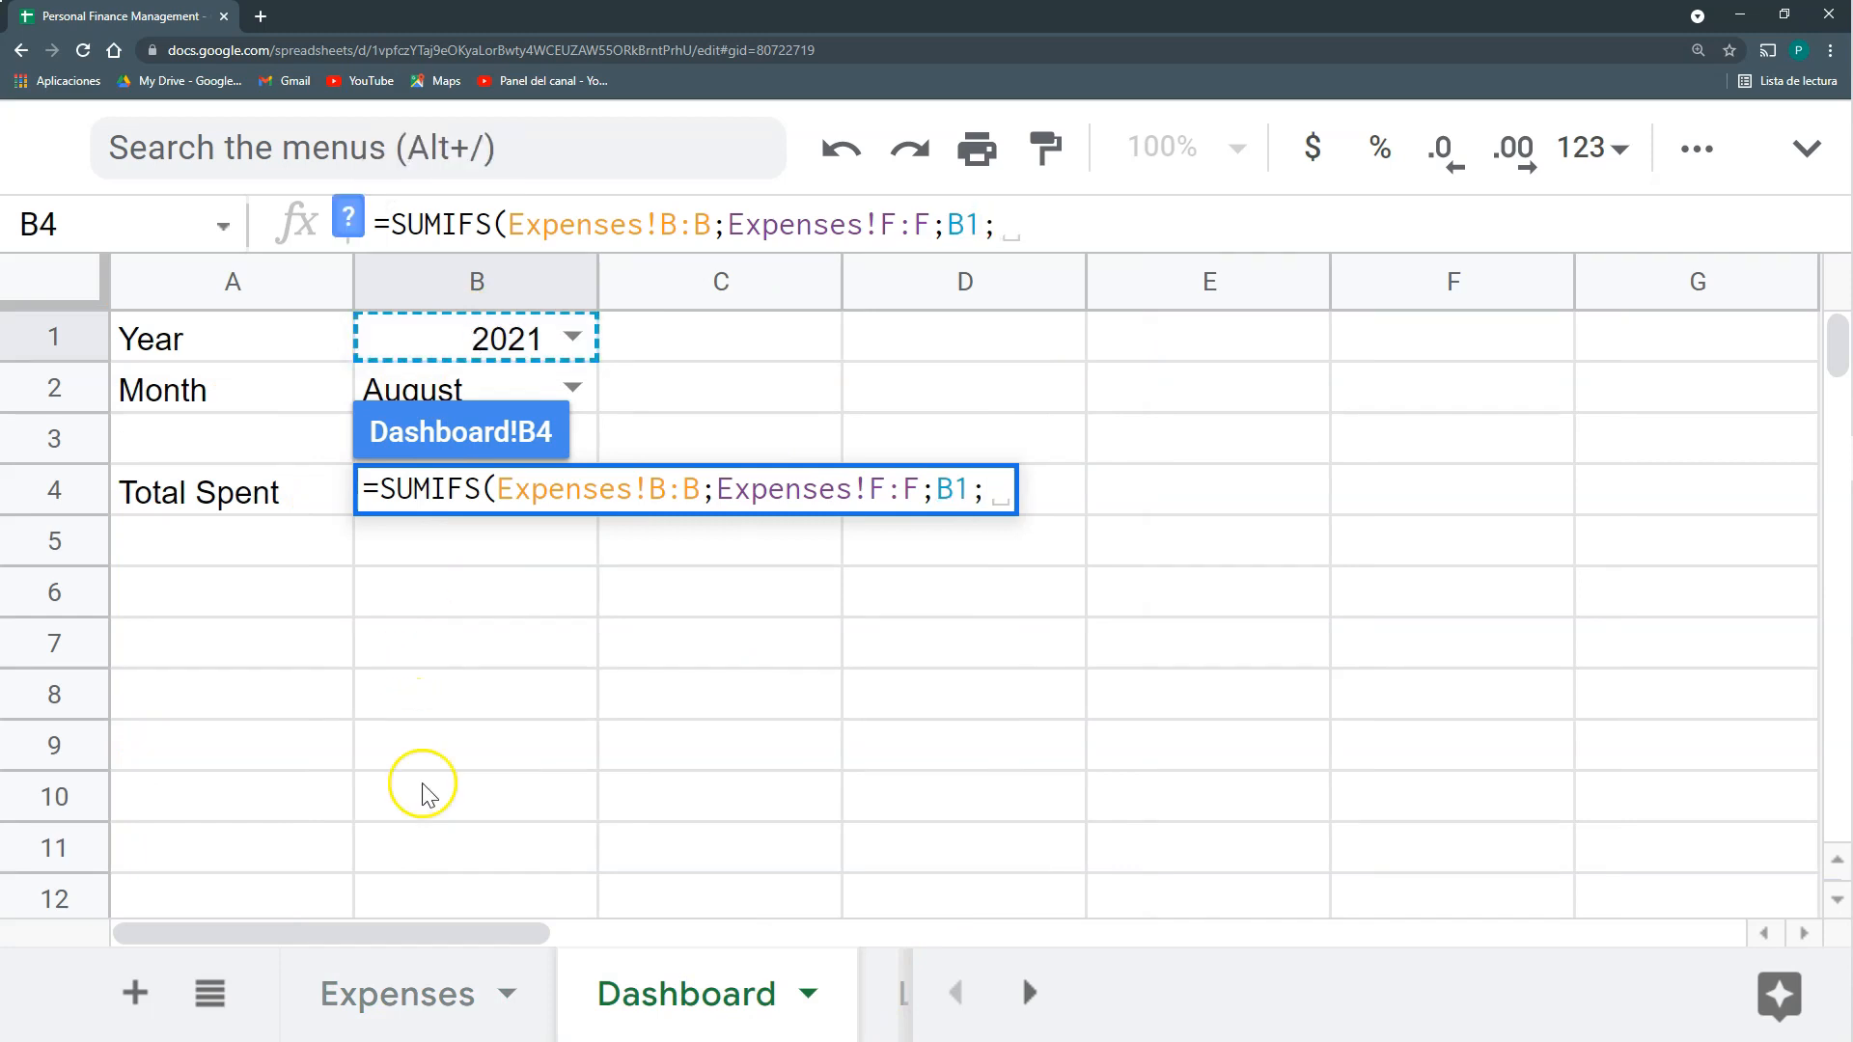
Add a month condition to the SUMIFS formula, matching Expenses!E:E against Dashboard cell B2, and complete the formula.
click(405, 1013)
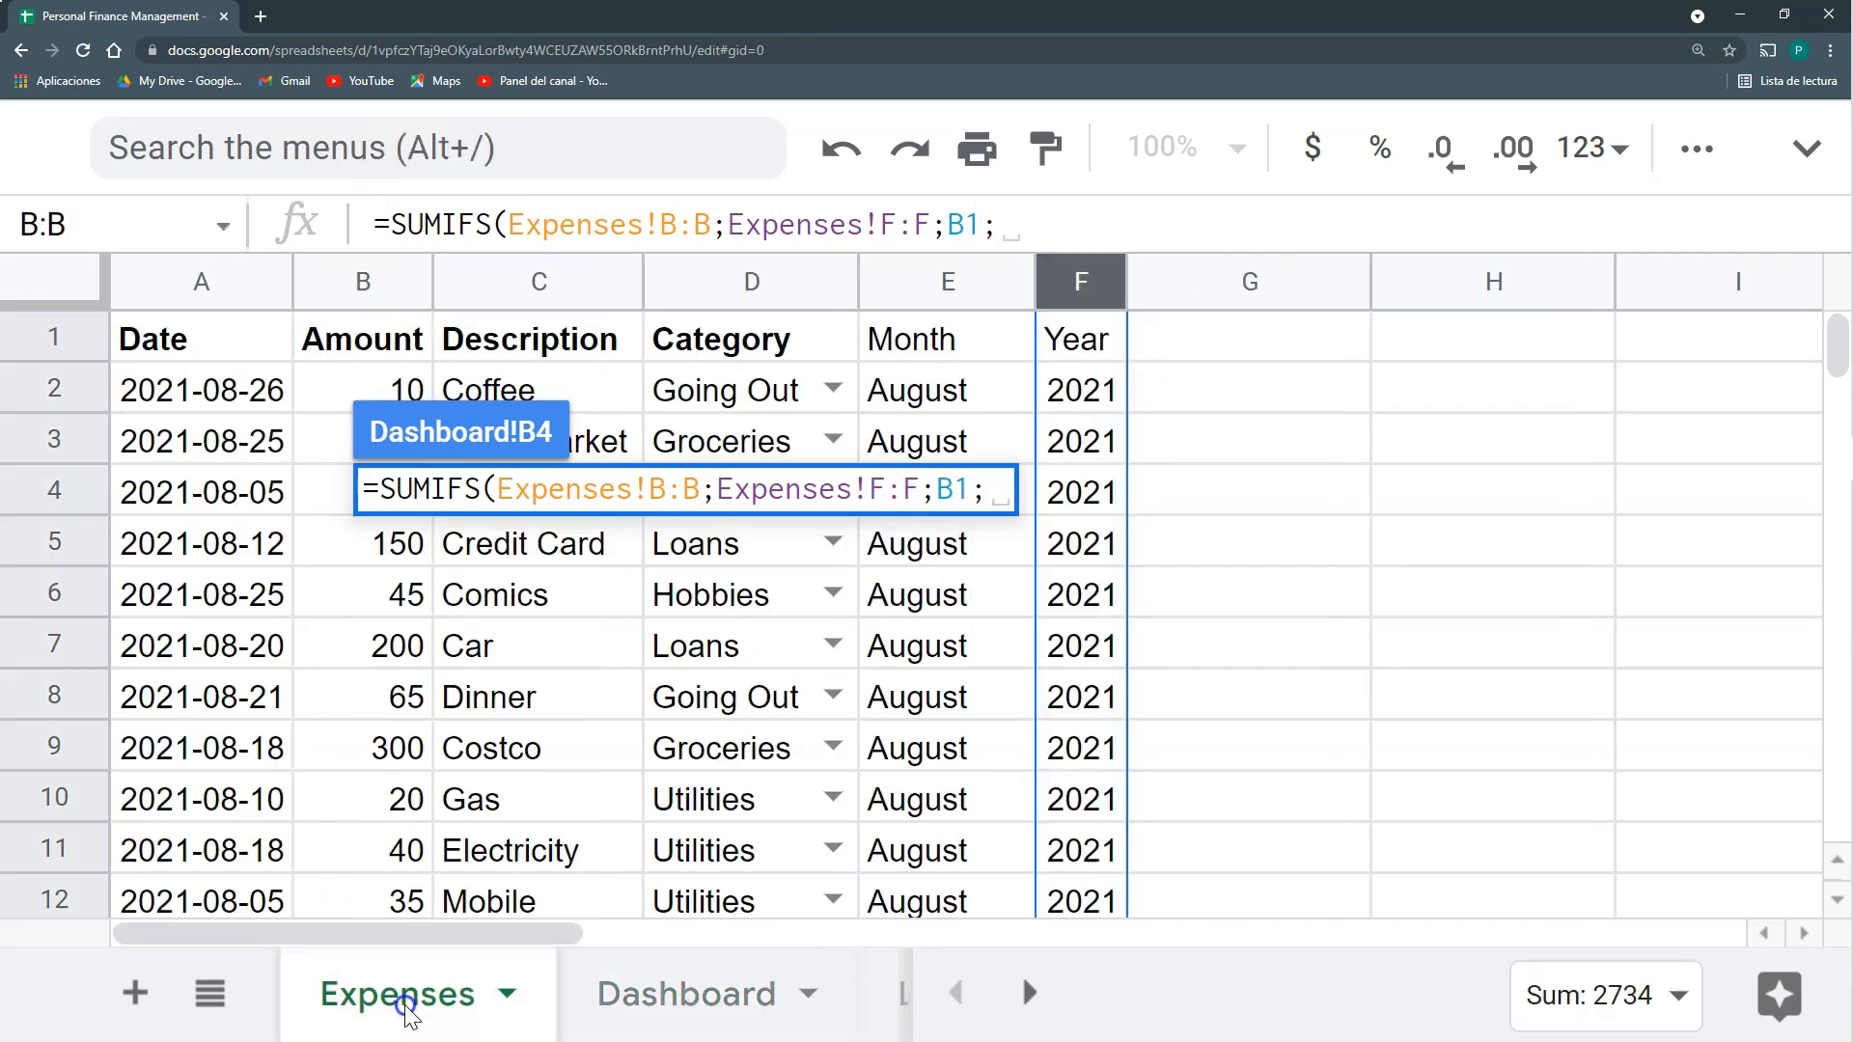
click(911, 278)
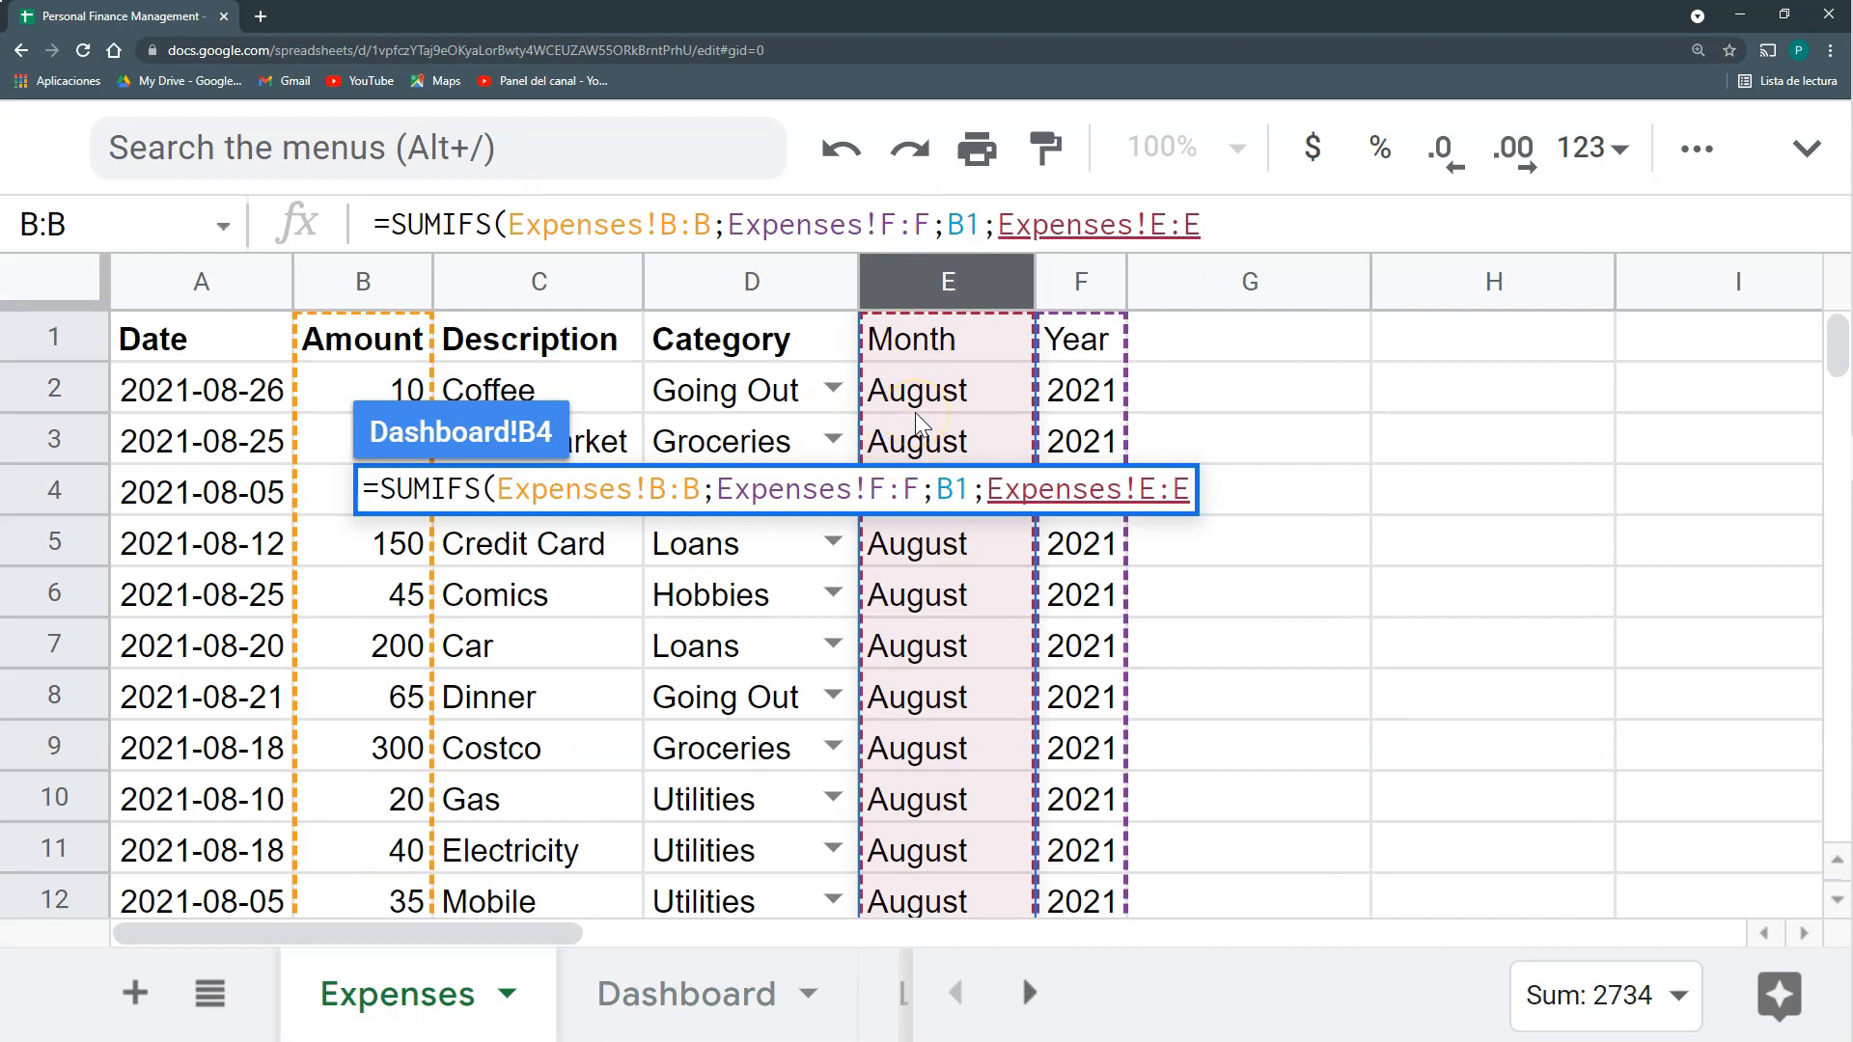
text(;)
click(762, 1008)
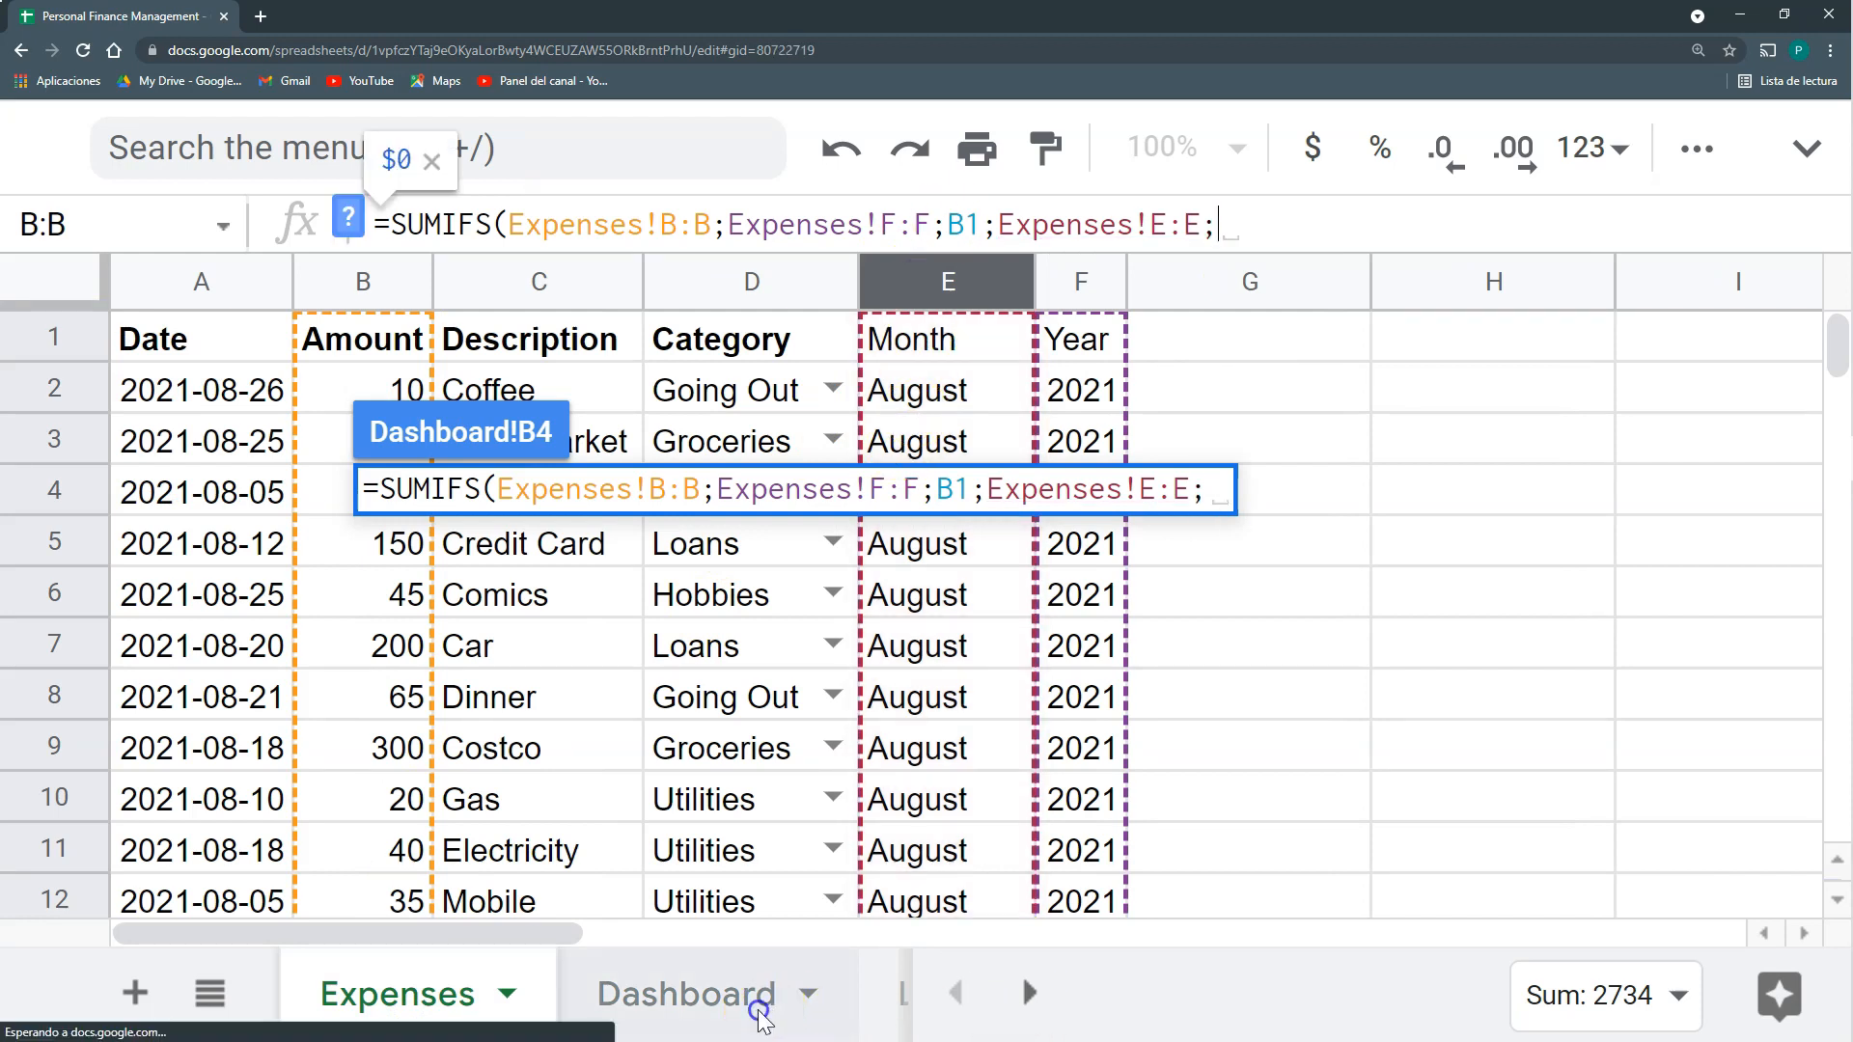
click(465, 388)
text())
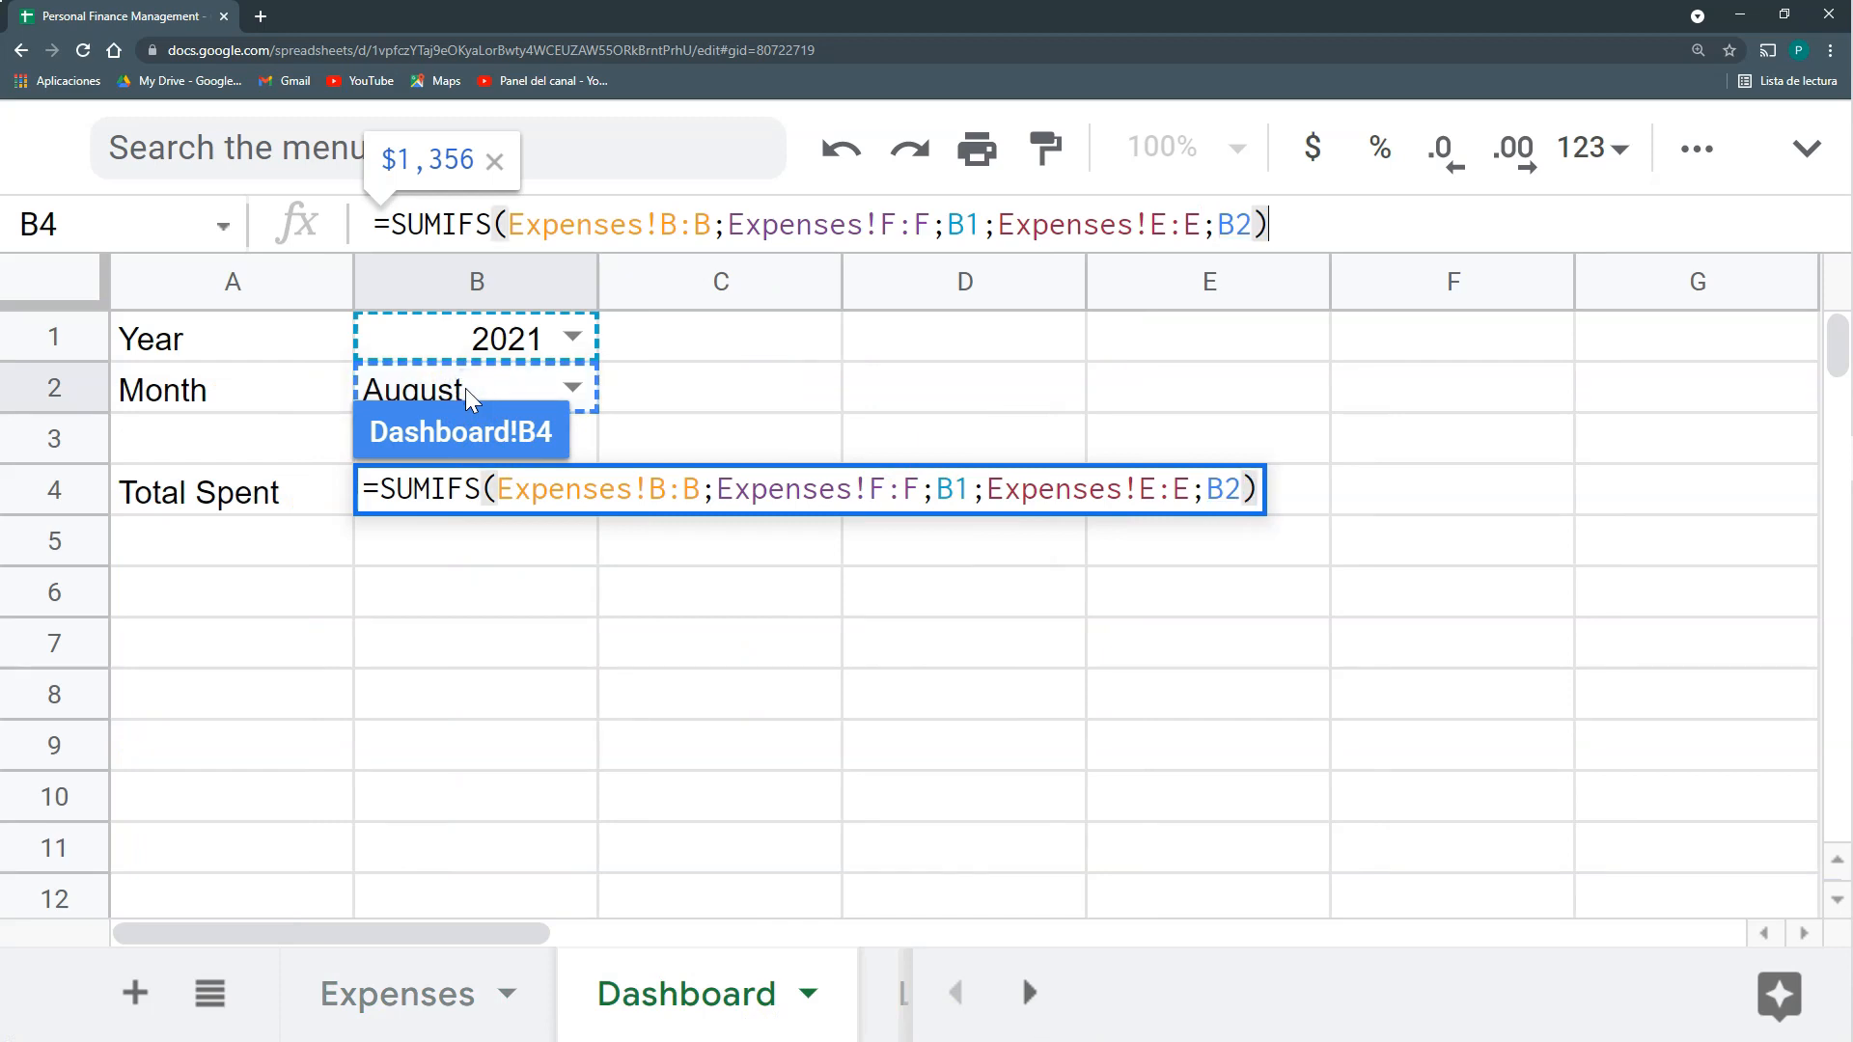
key(Return)
Set the month in Dashboard cell B2 to July to test the Total Spent formula.
click(483, 396)
click(568, 389)
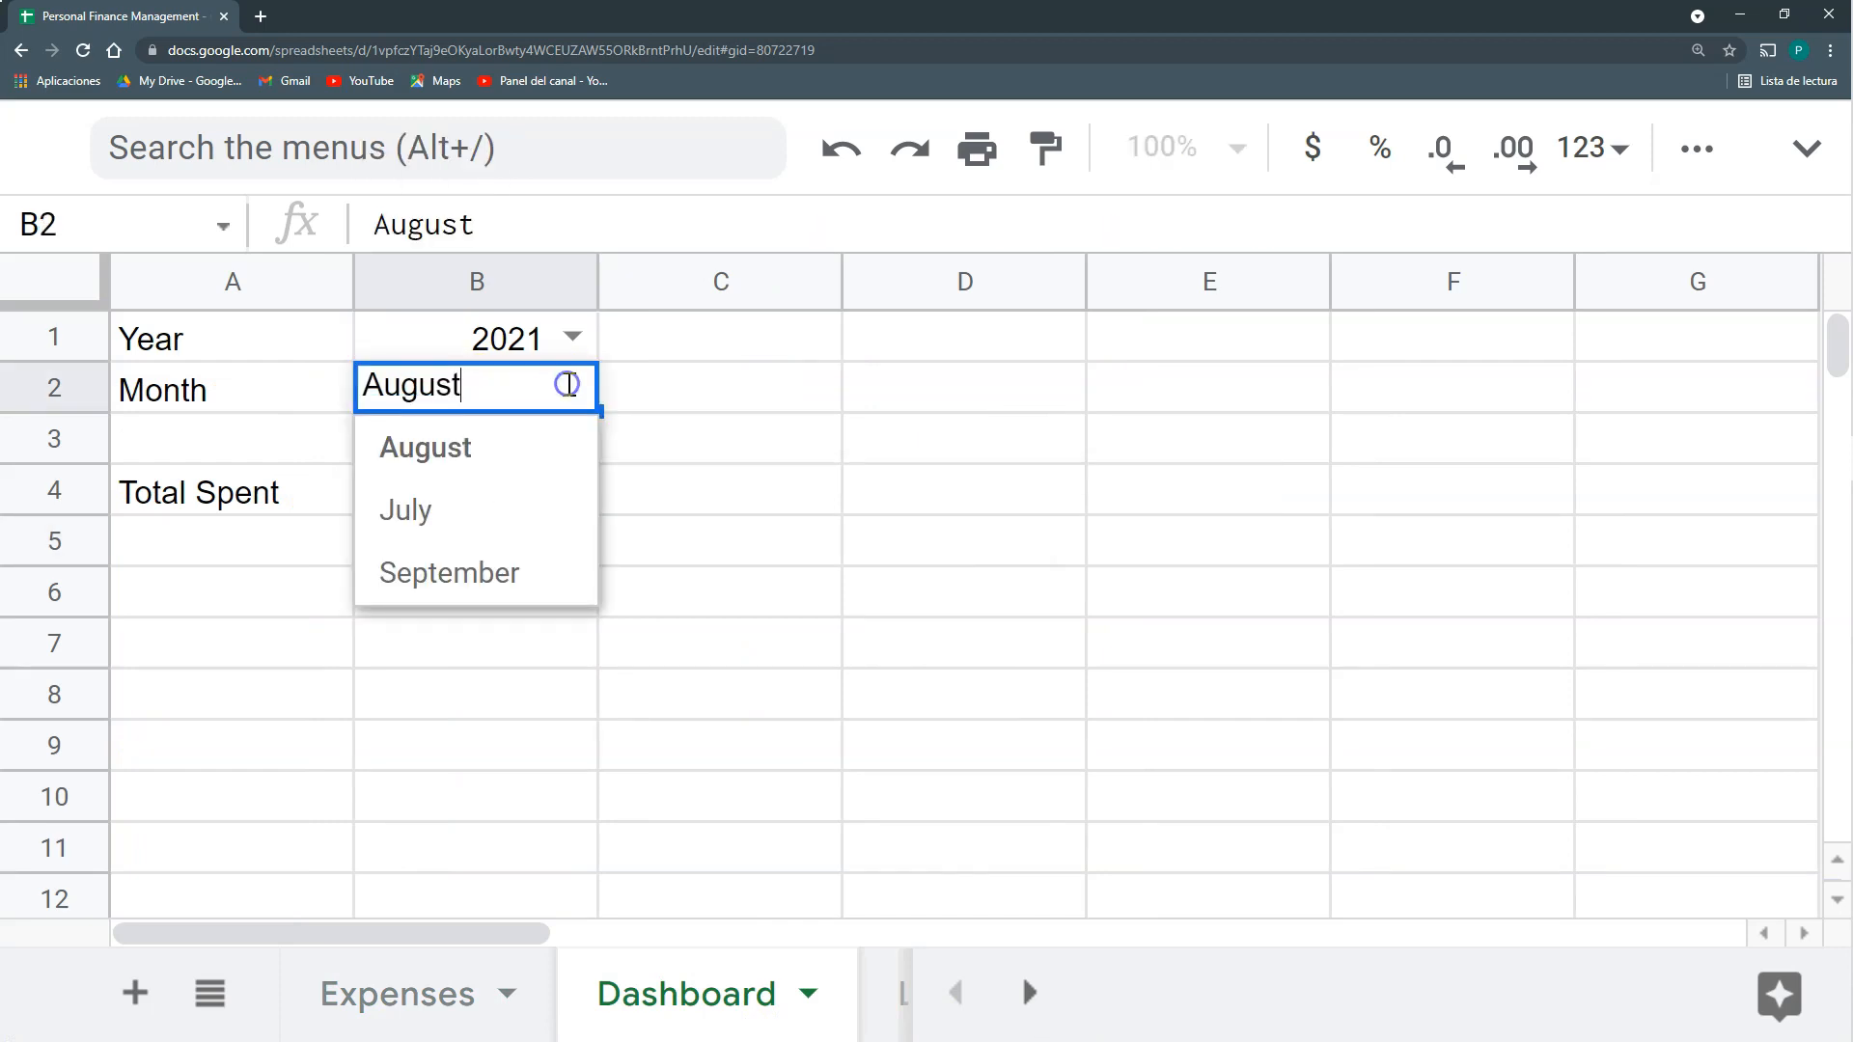
click(490, 521)
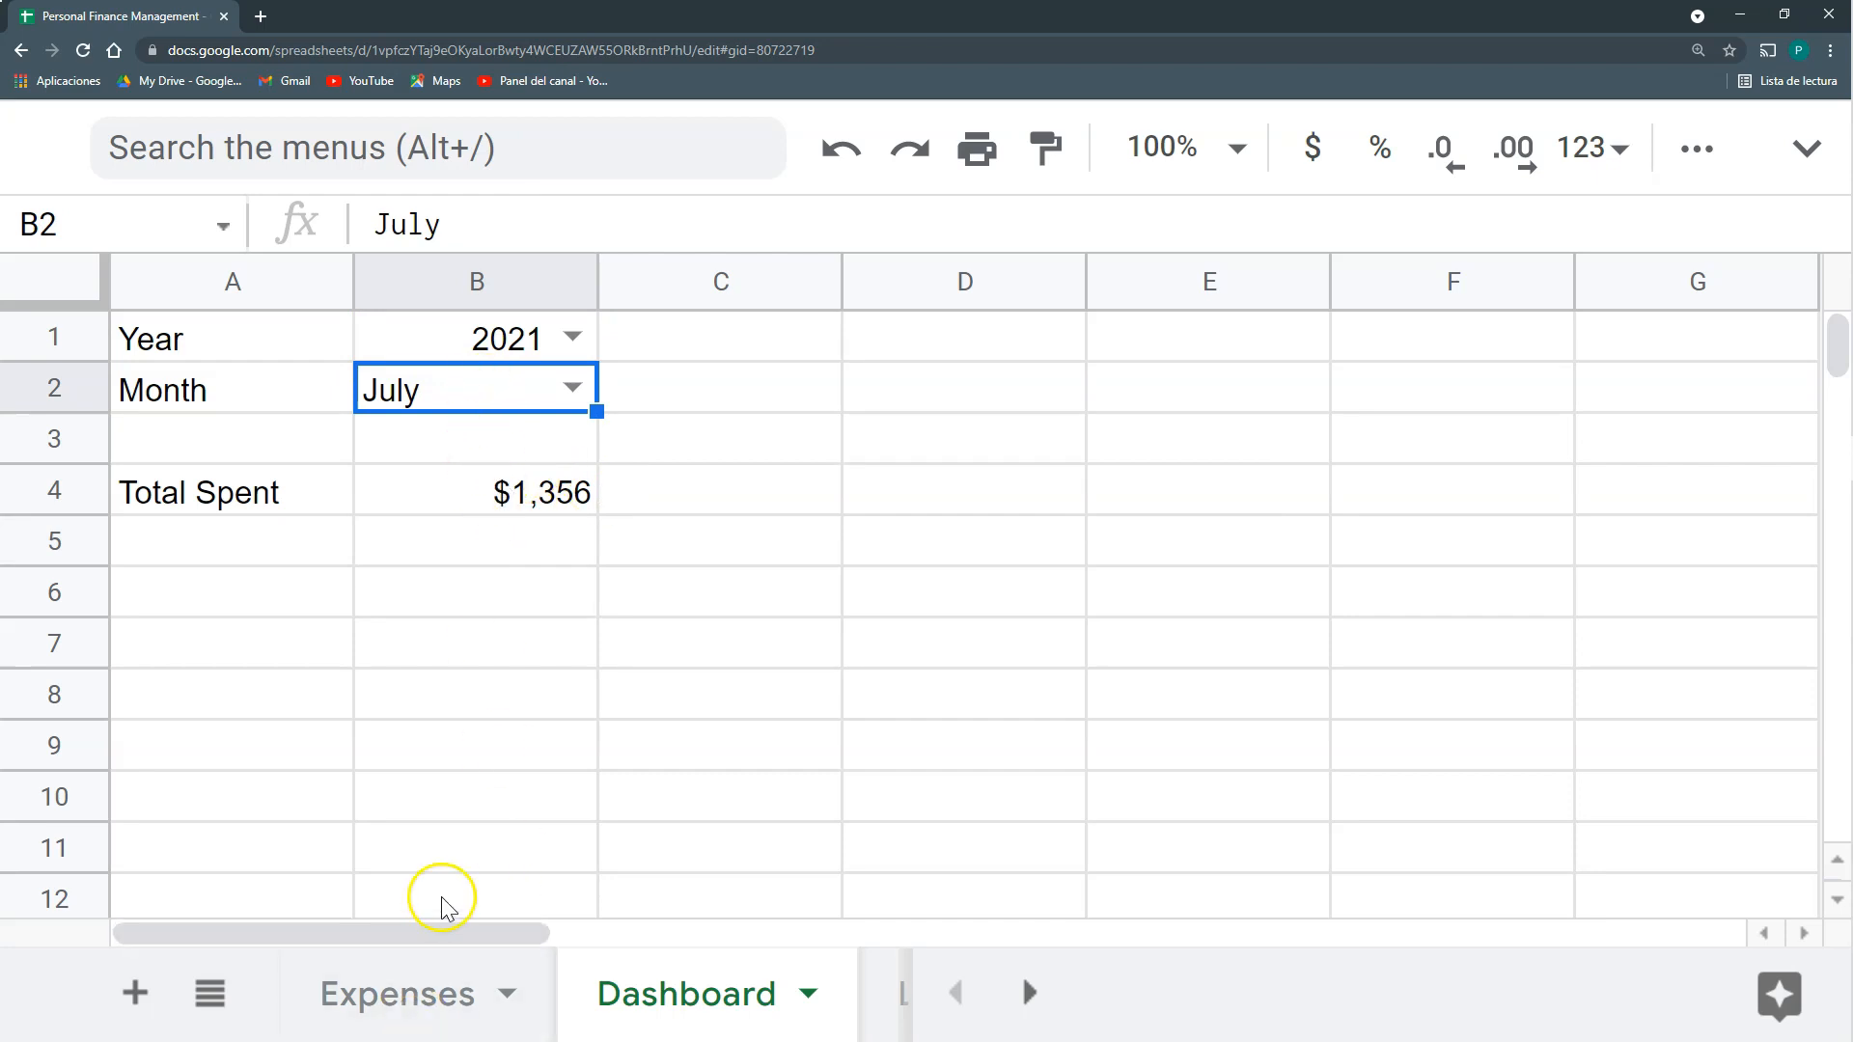
On the Expenses sheet, set the July Coffee amount in B14 to 15 and the July Joe's market amount in B15 to 45.
click(434, 1004)
scroll(483, 541, down, 5)
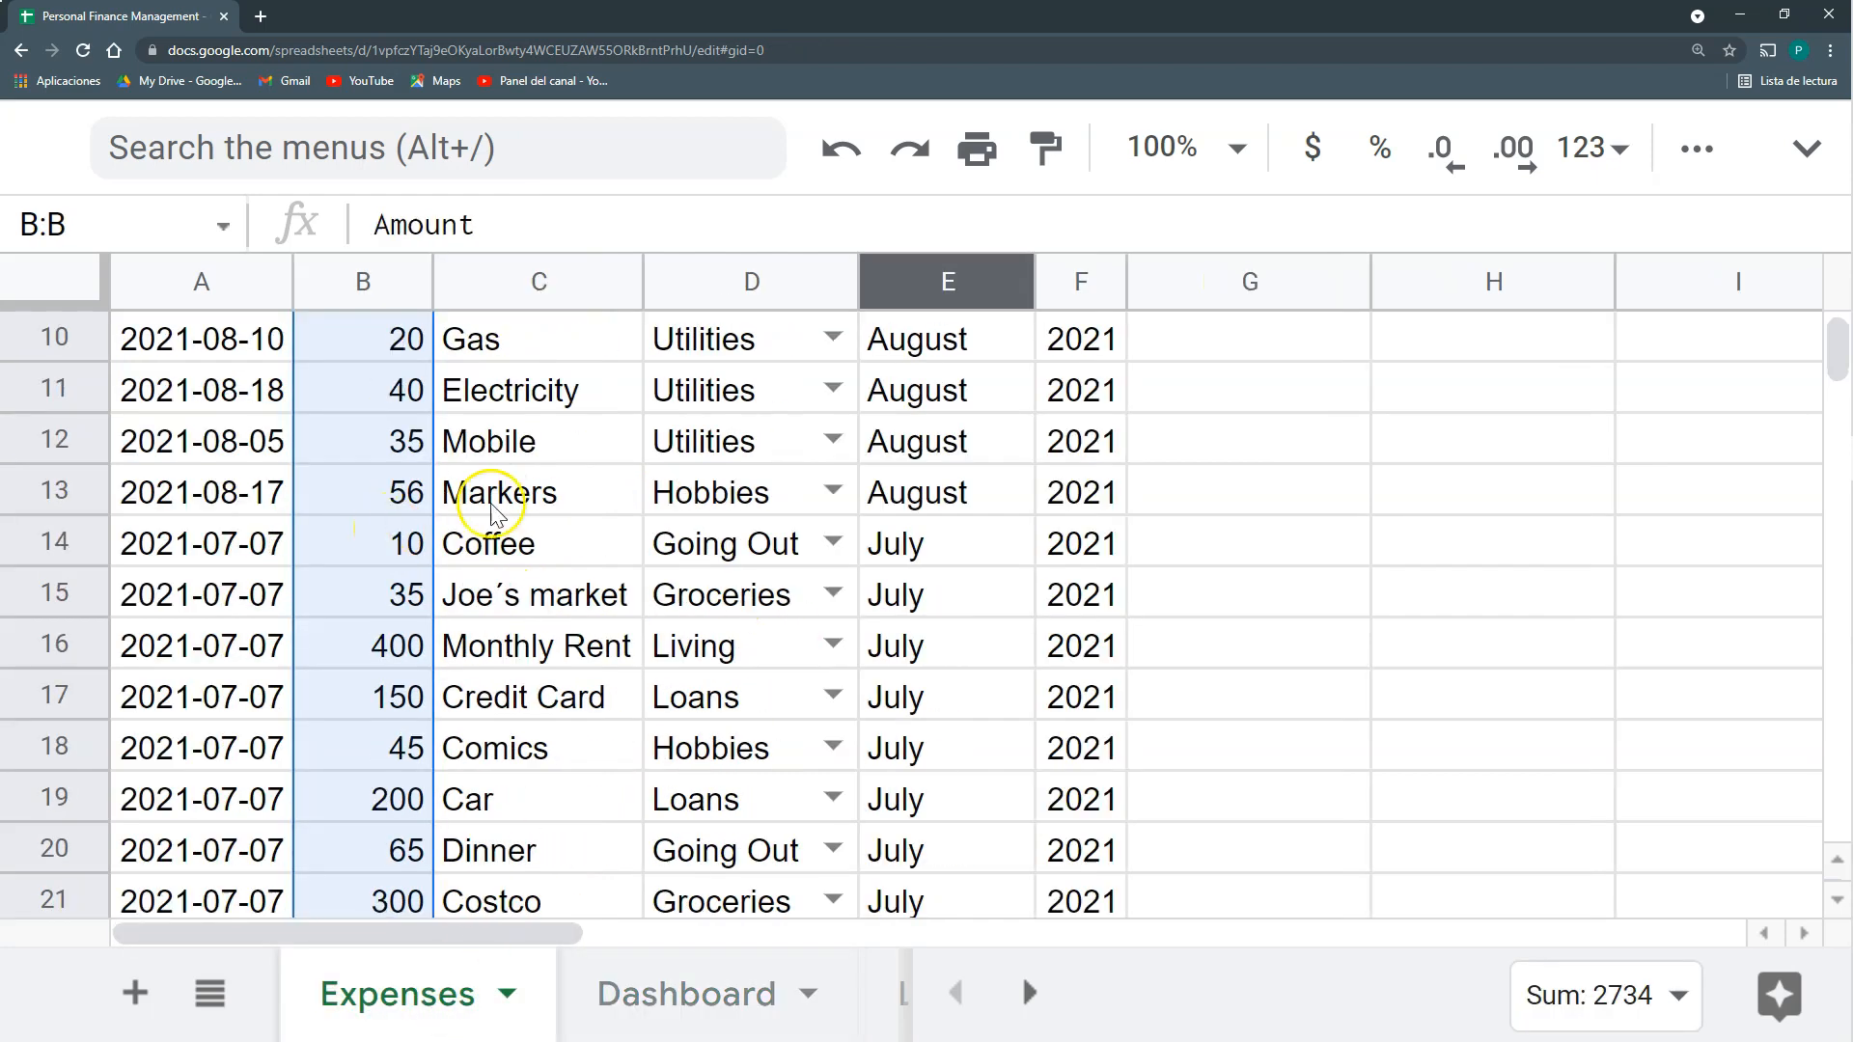
click(370, 545)
text(15)
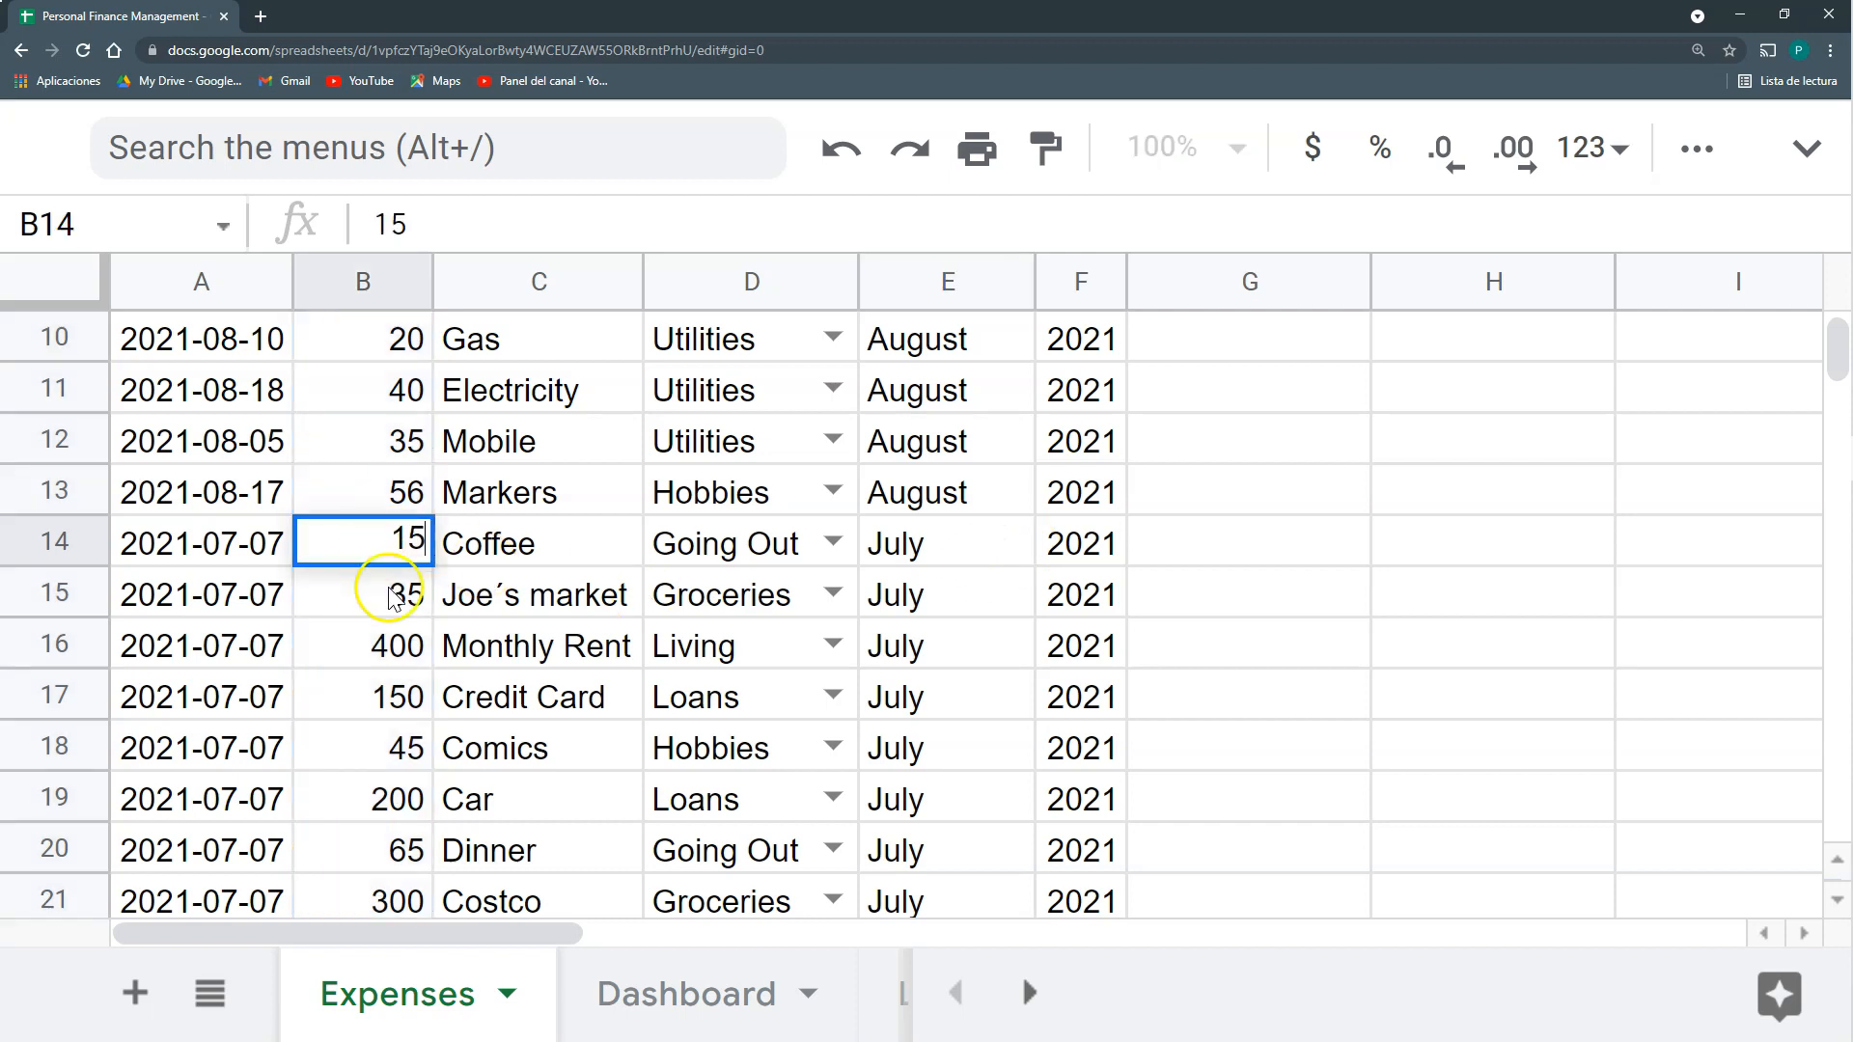
click(390, 591)
text(45)
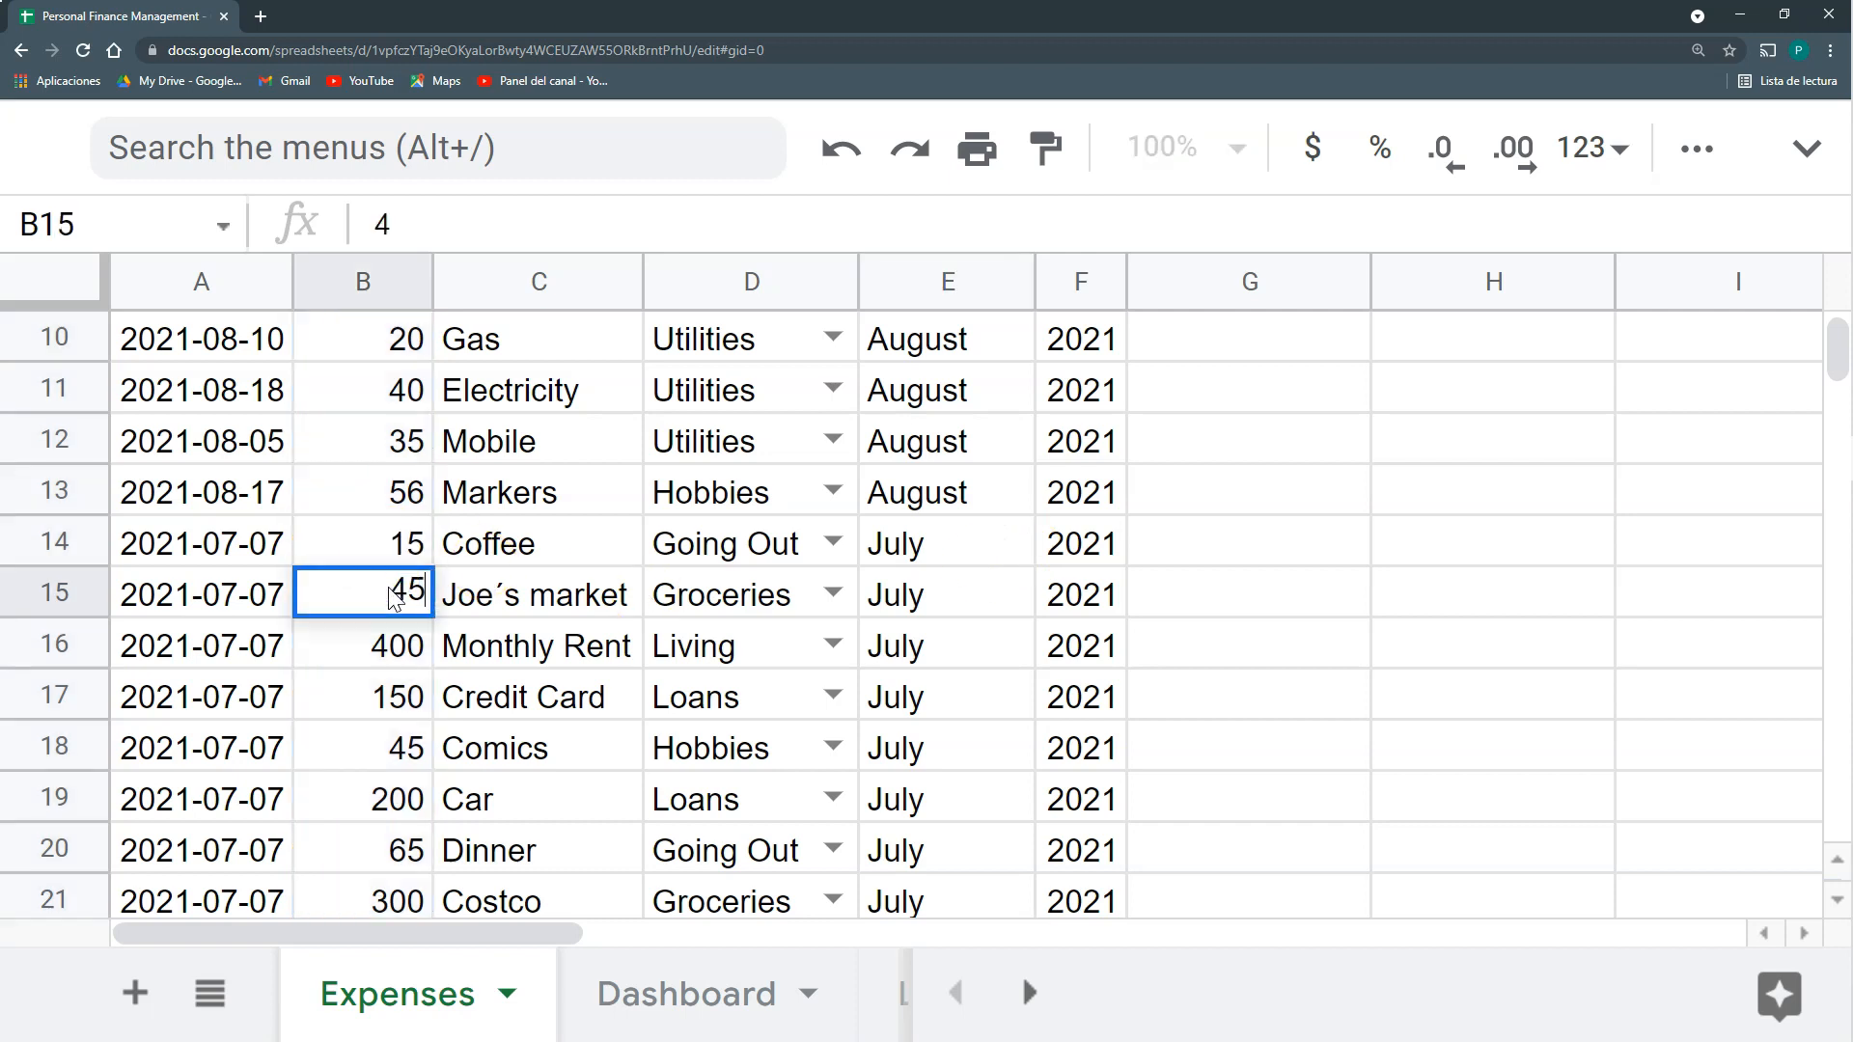
key(Return)
Set the July Credit Card amount in B17 to 140 and the July Comics amount in B18 to 100.
click(399, 707)
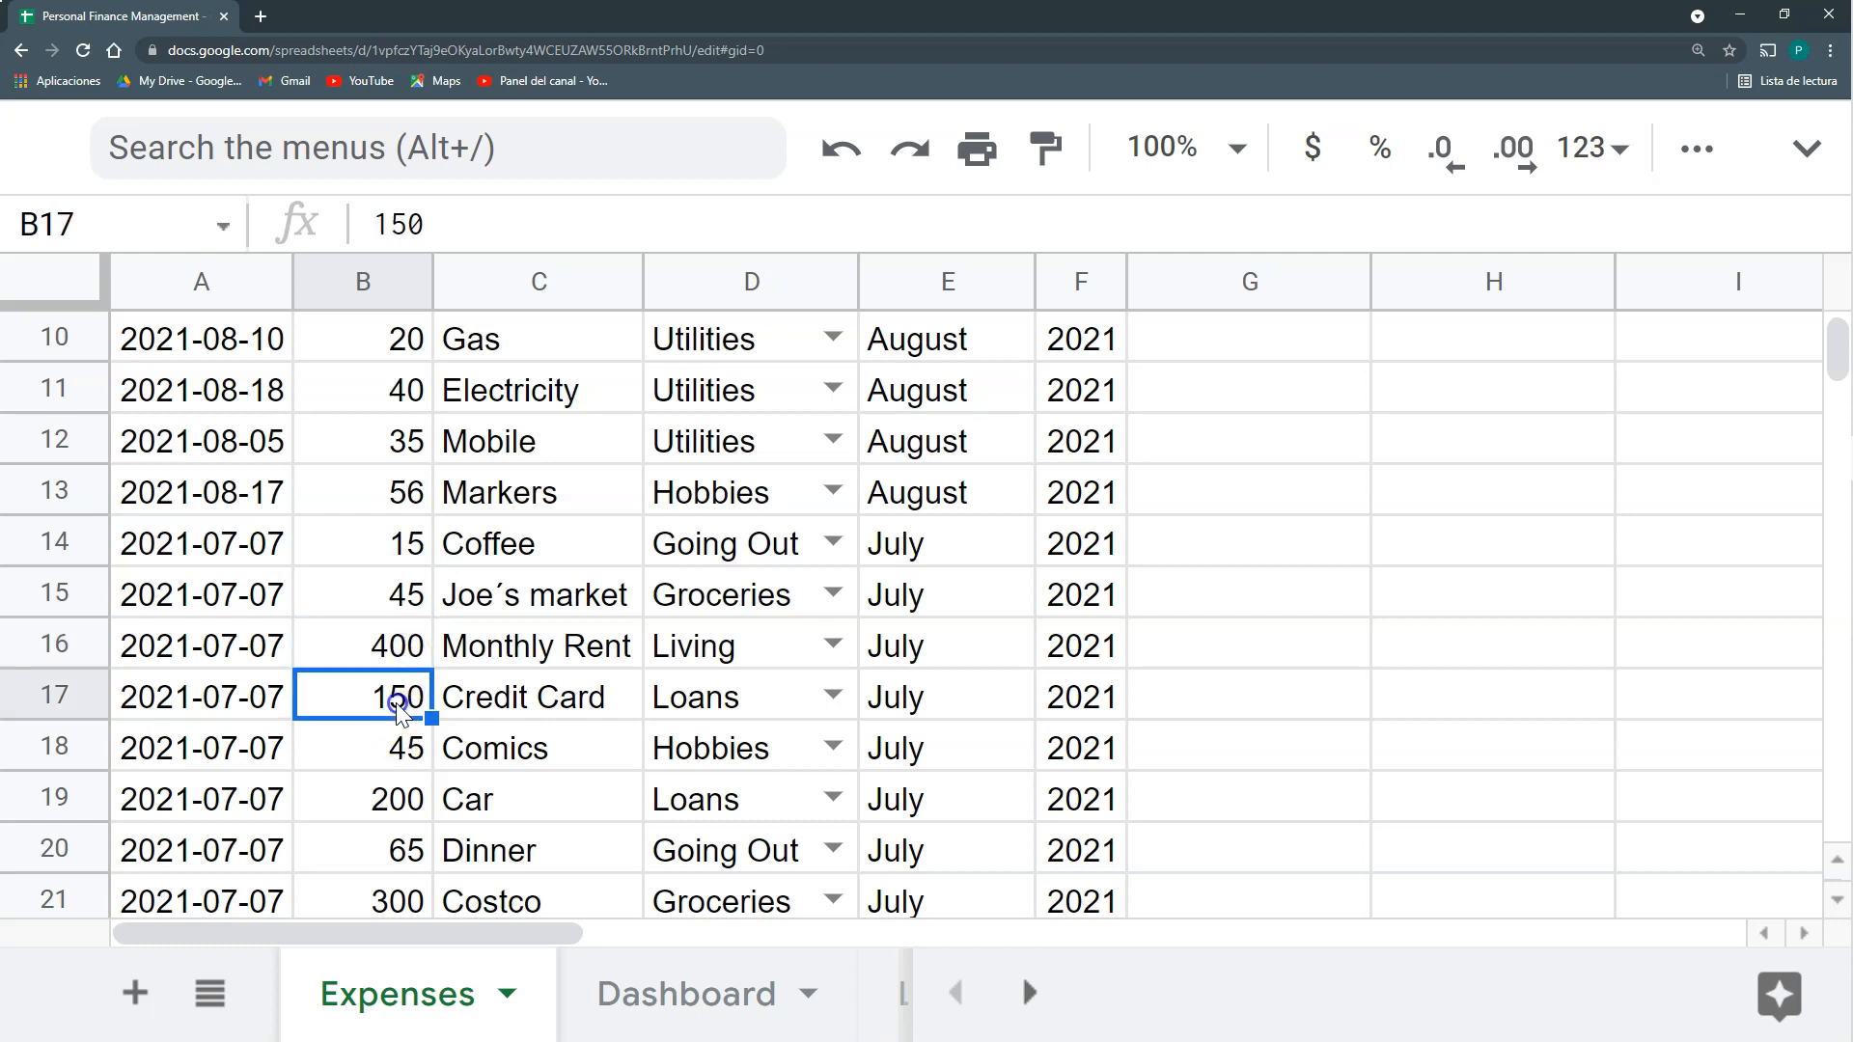
text(140)
click(398, 760)
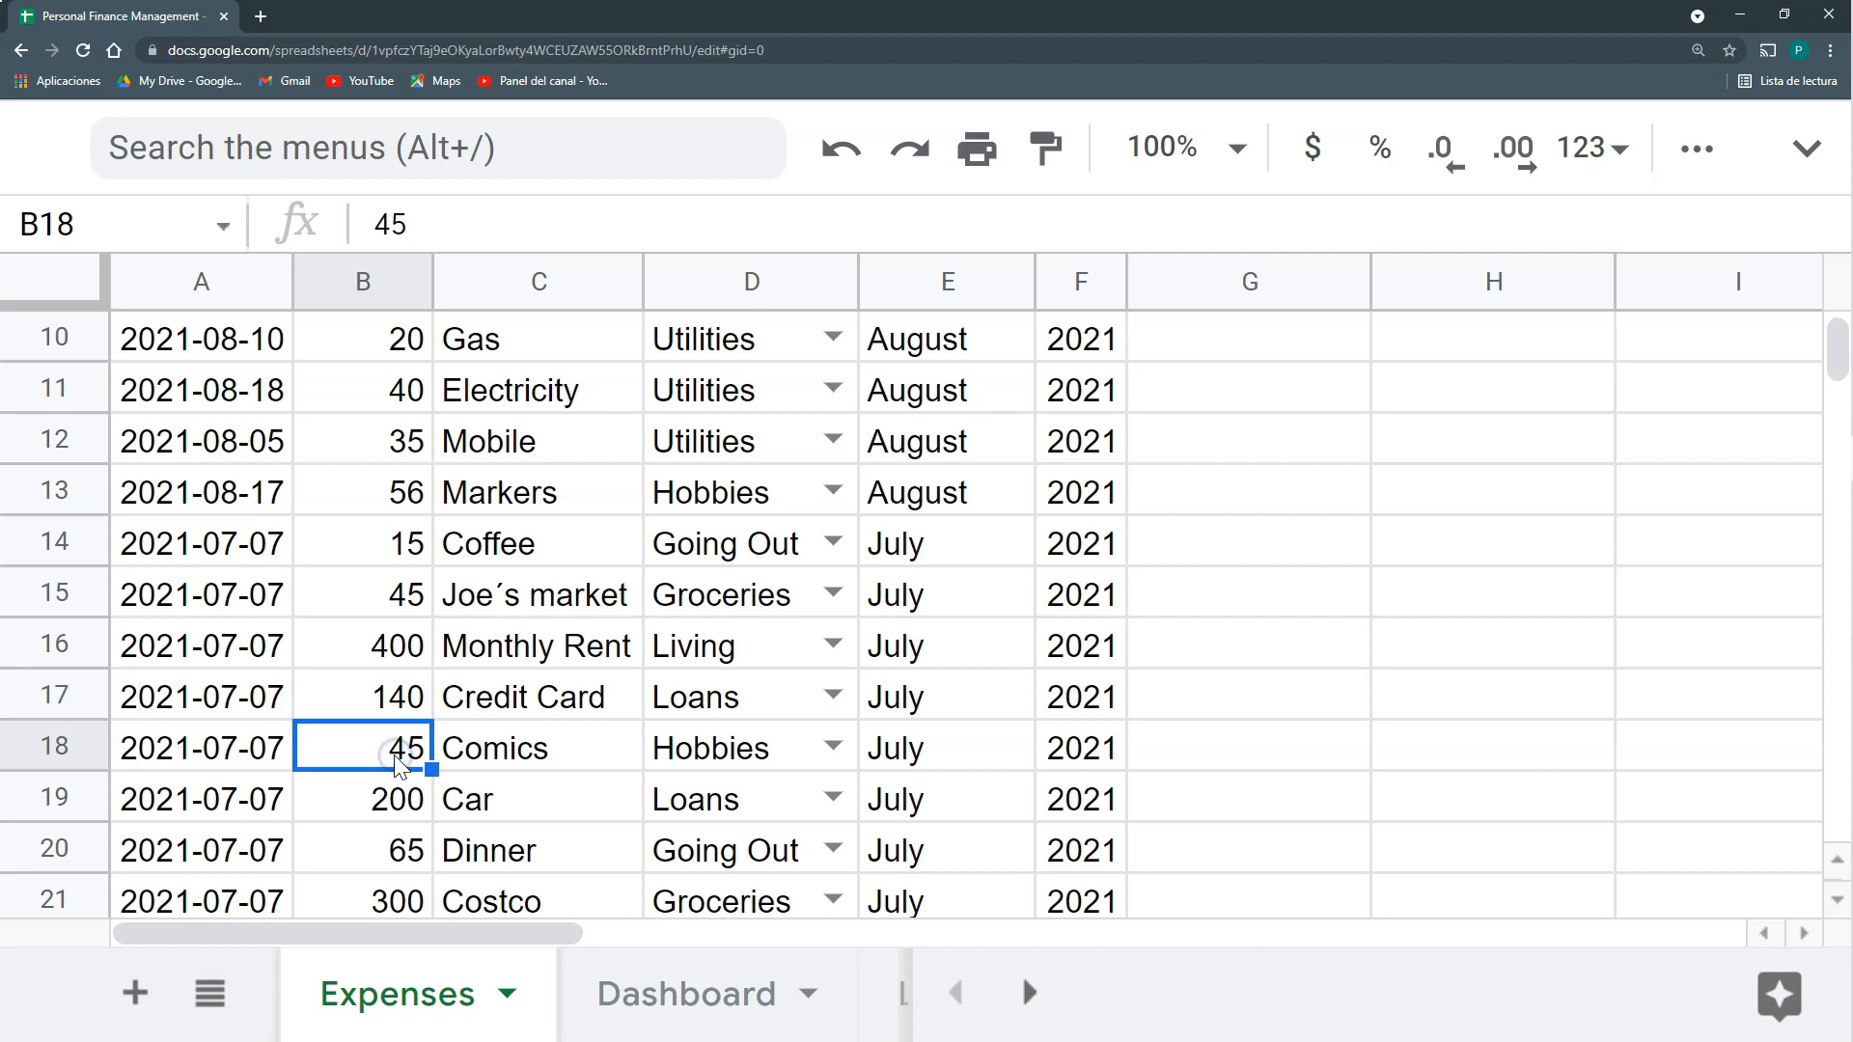
text(100)
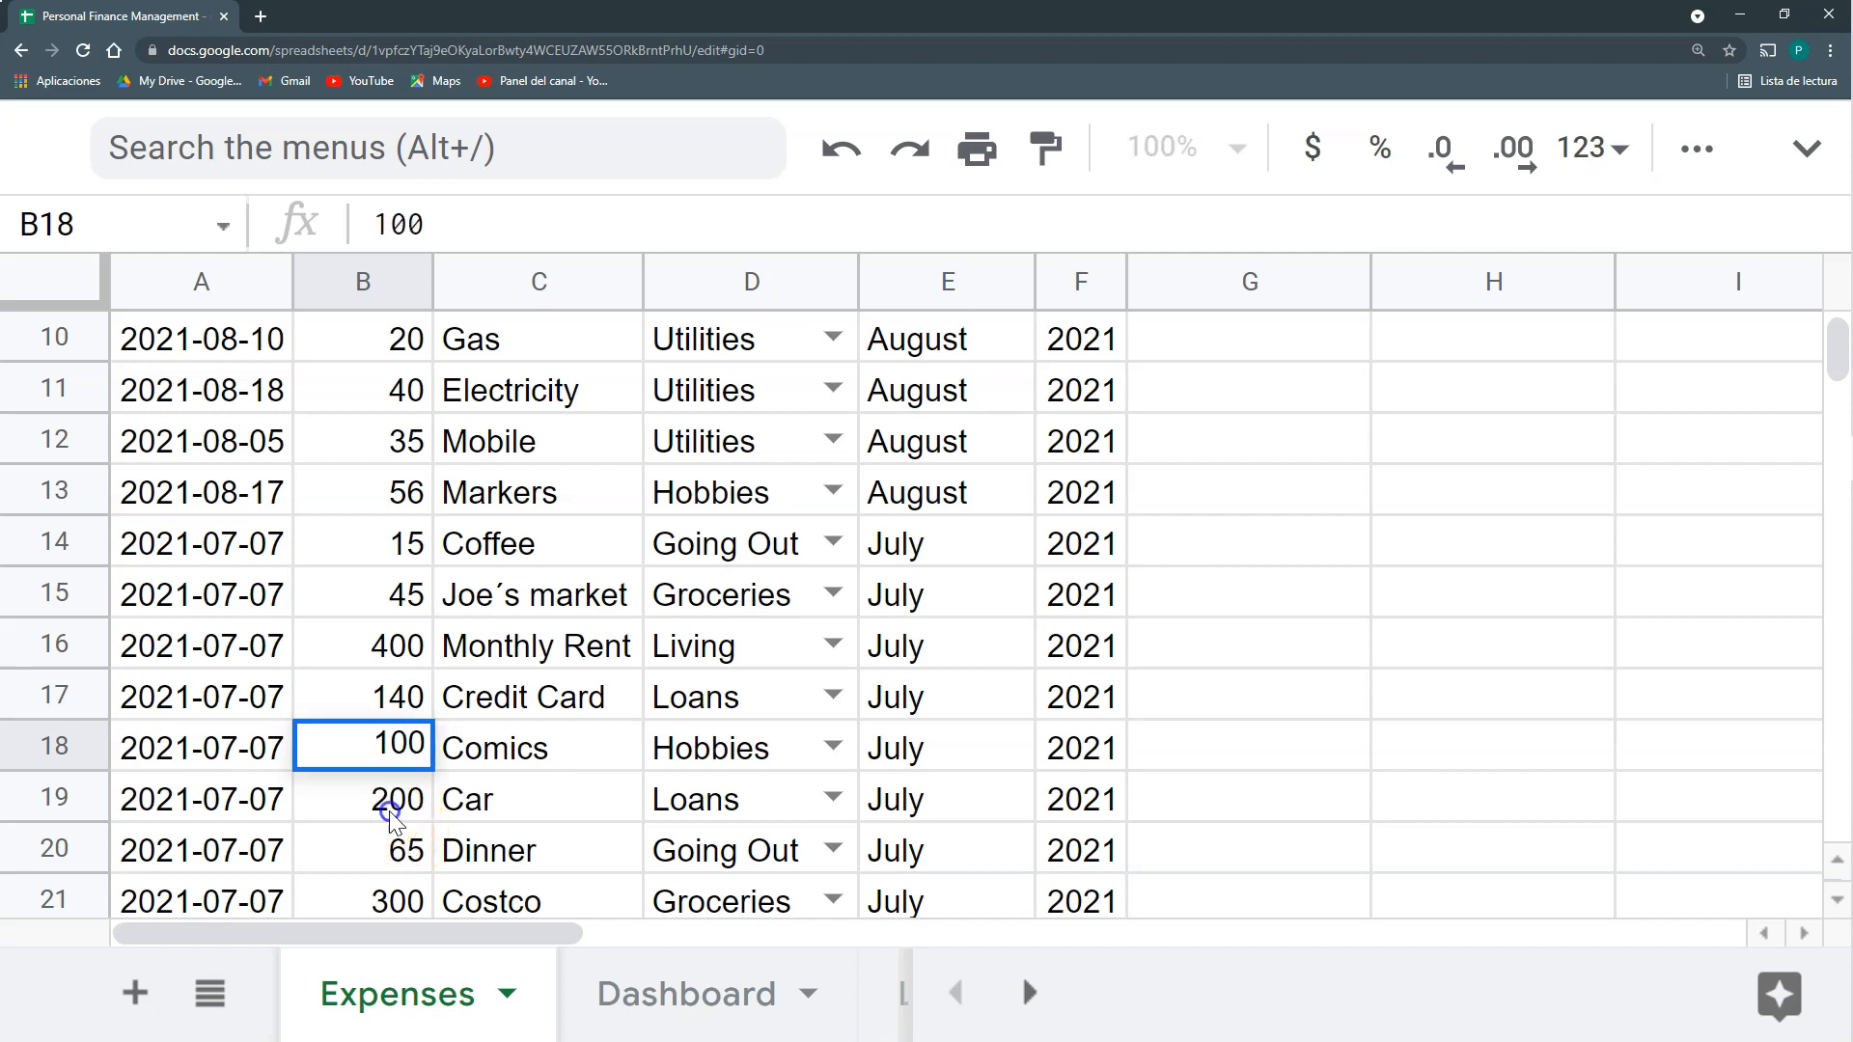
click(390, 809)
Test the Dashboard's Total Spent formula by setting the month in B2 to August and finally to September.
click(643, 1015)
click(575, 391)
click(475, 455)
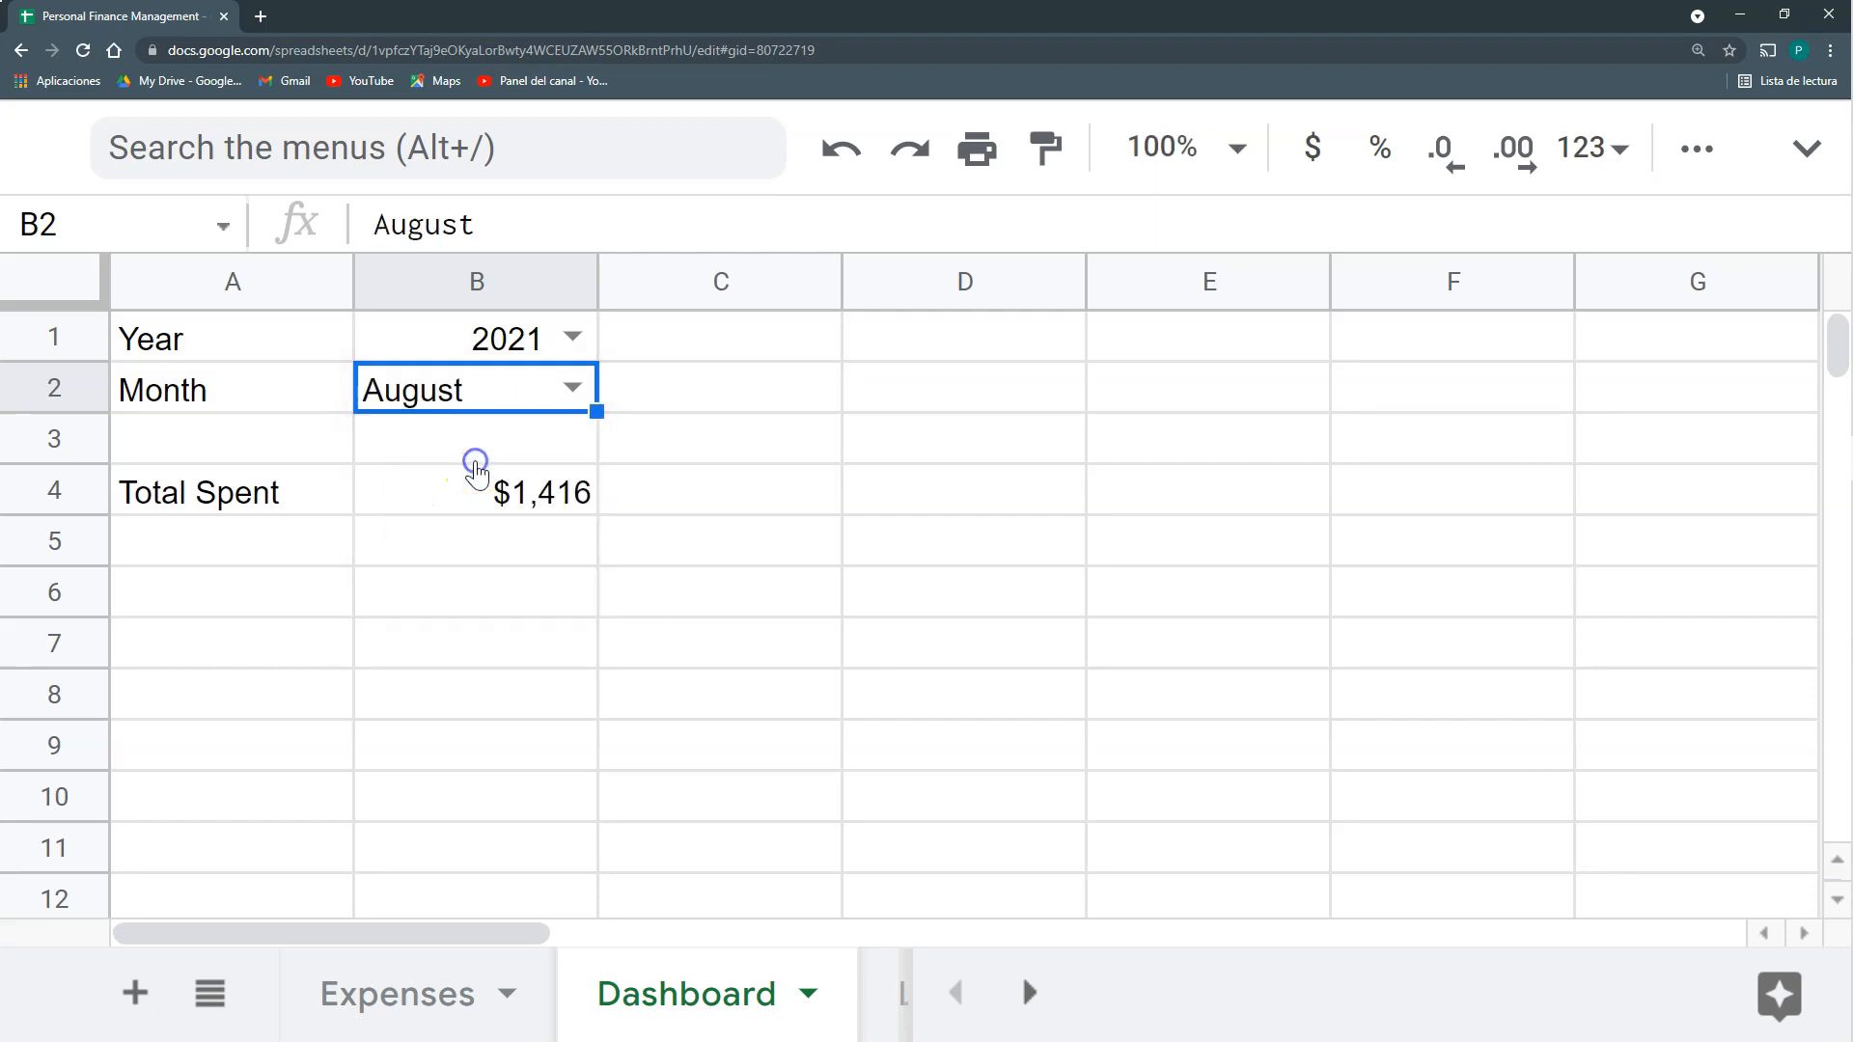
click(575, 386)
click(473, 569)
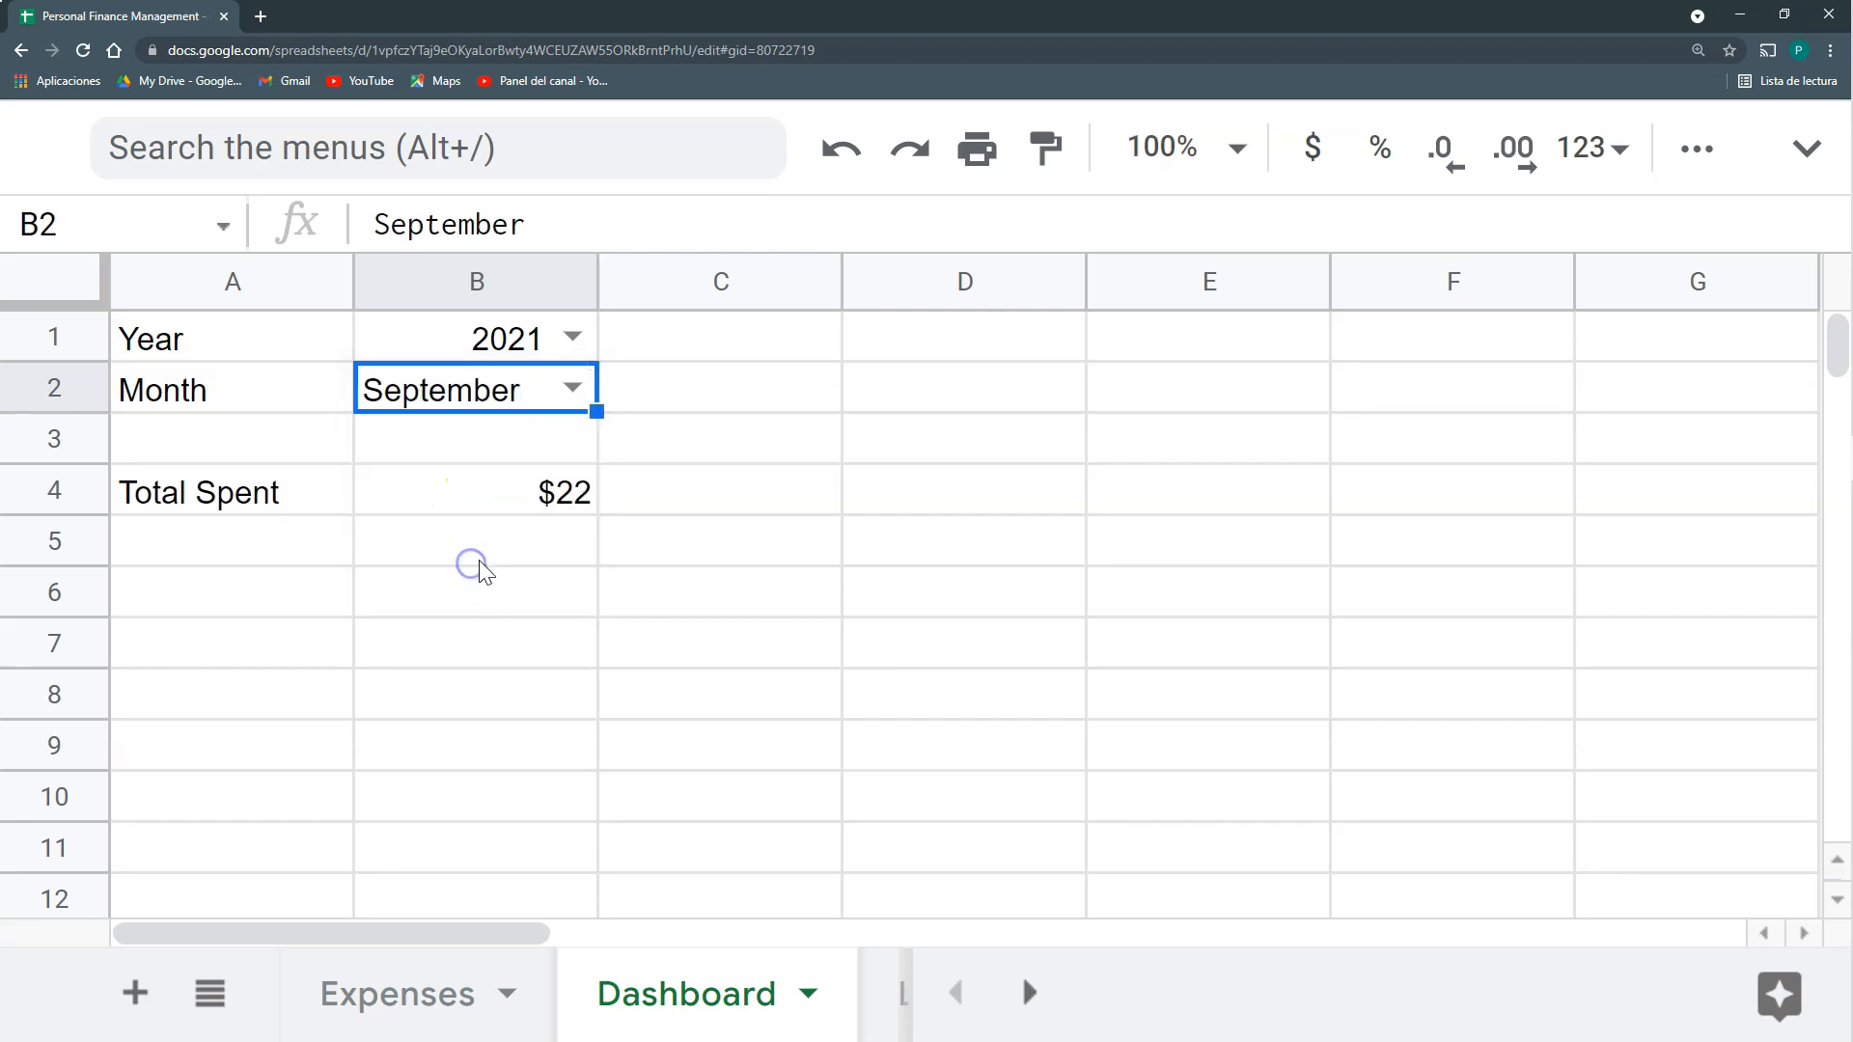
click(615, 423)
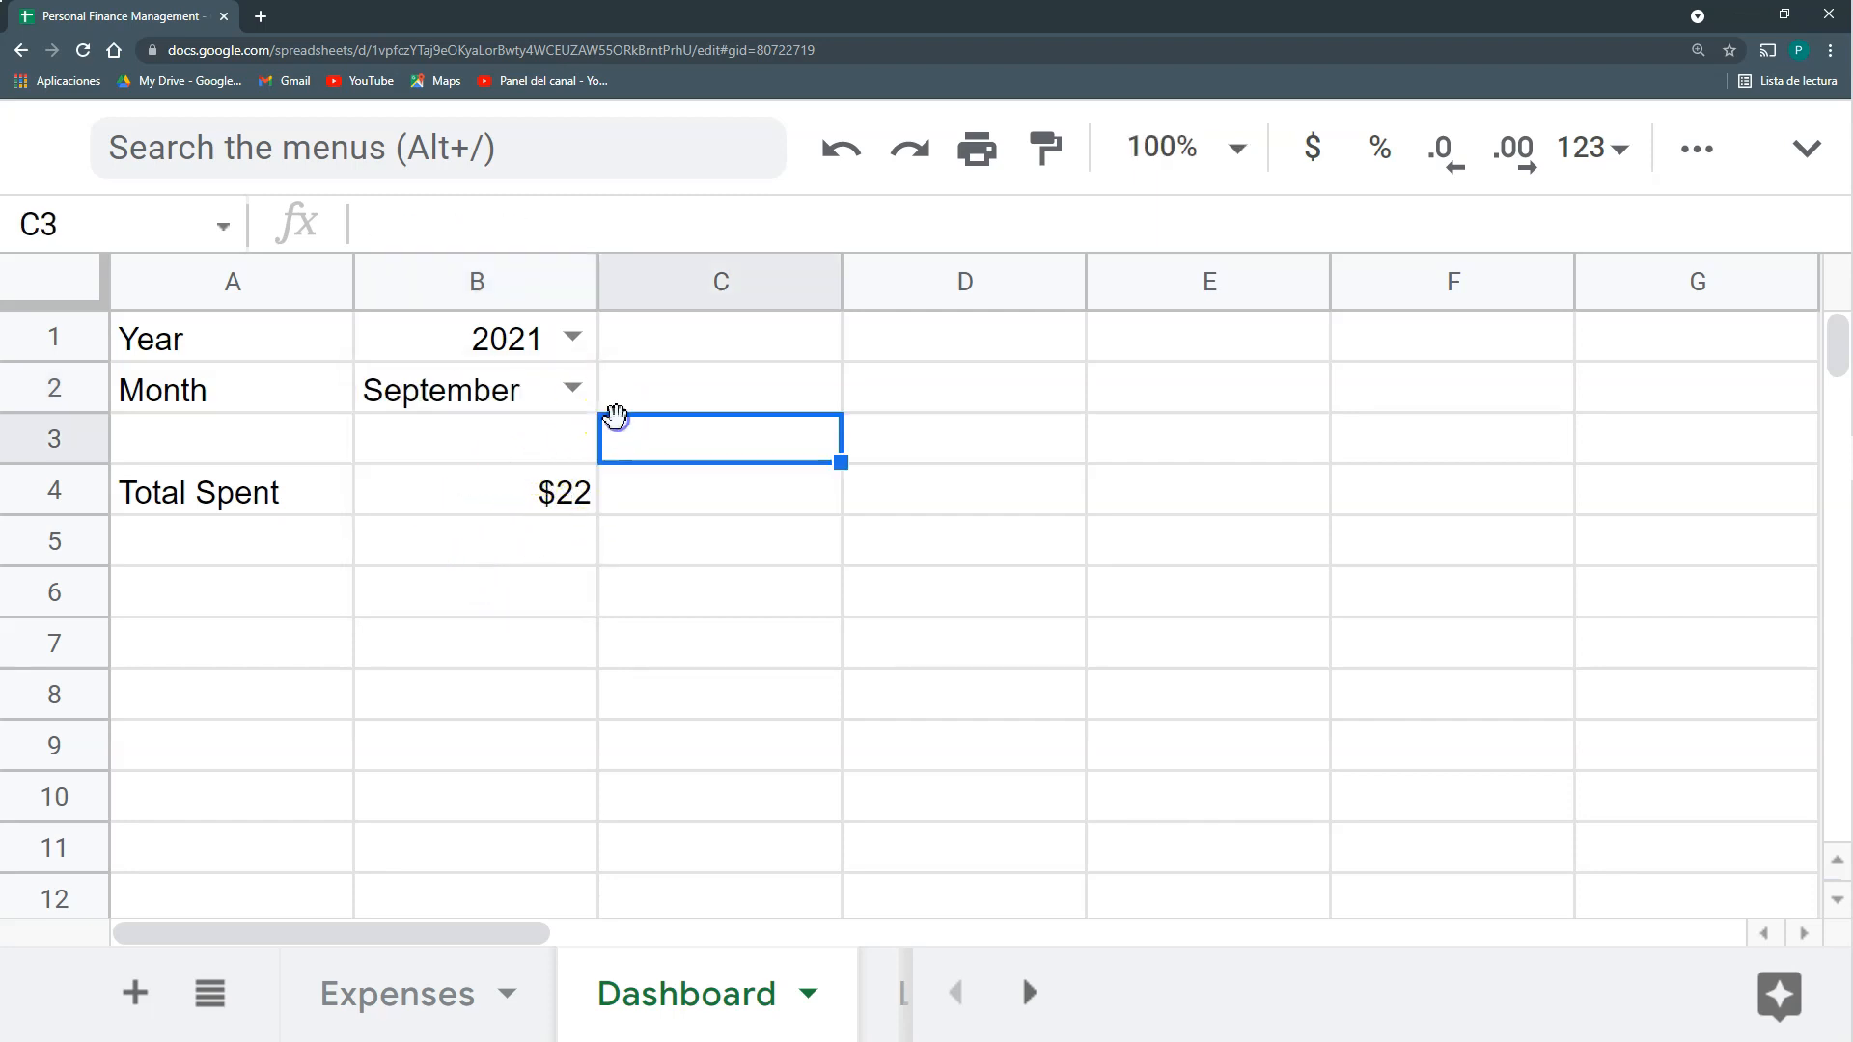
Begin a UNIQUE formula in Dashboard cell A7 that takes its source from the Expenses sheet.
click(313, 584)
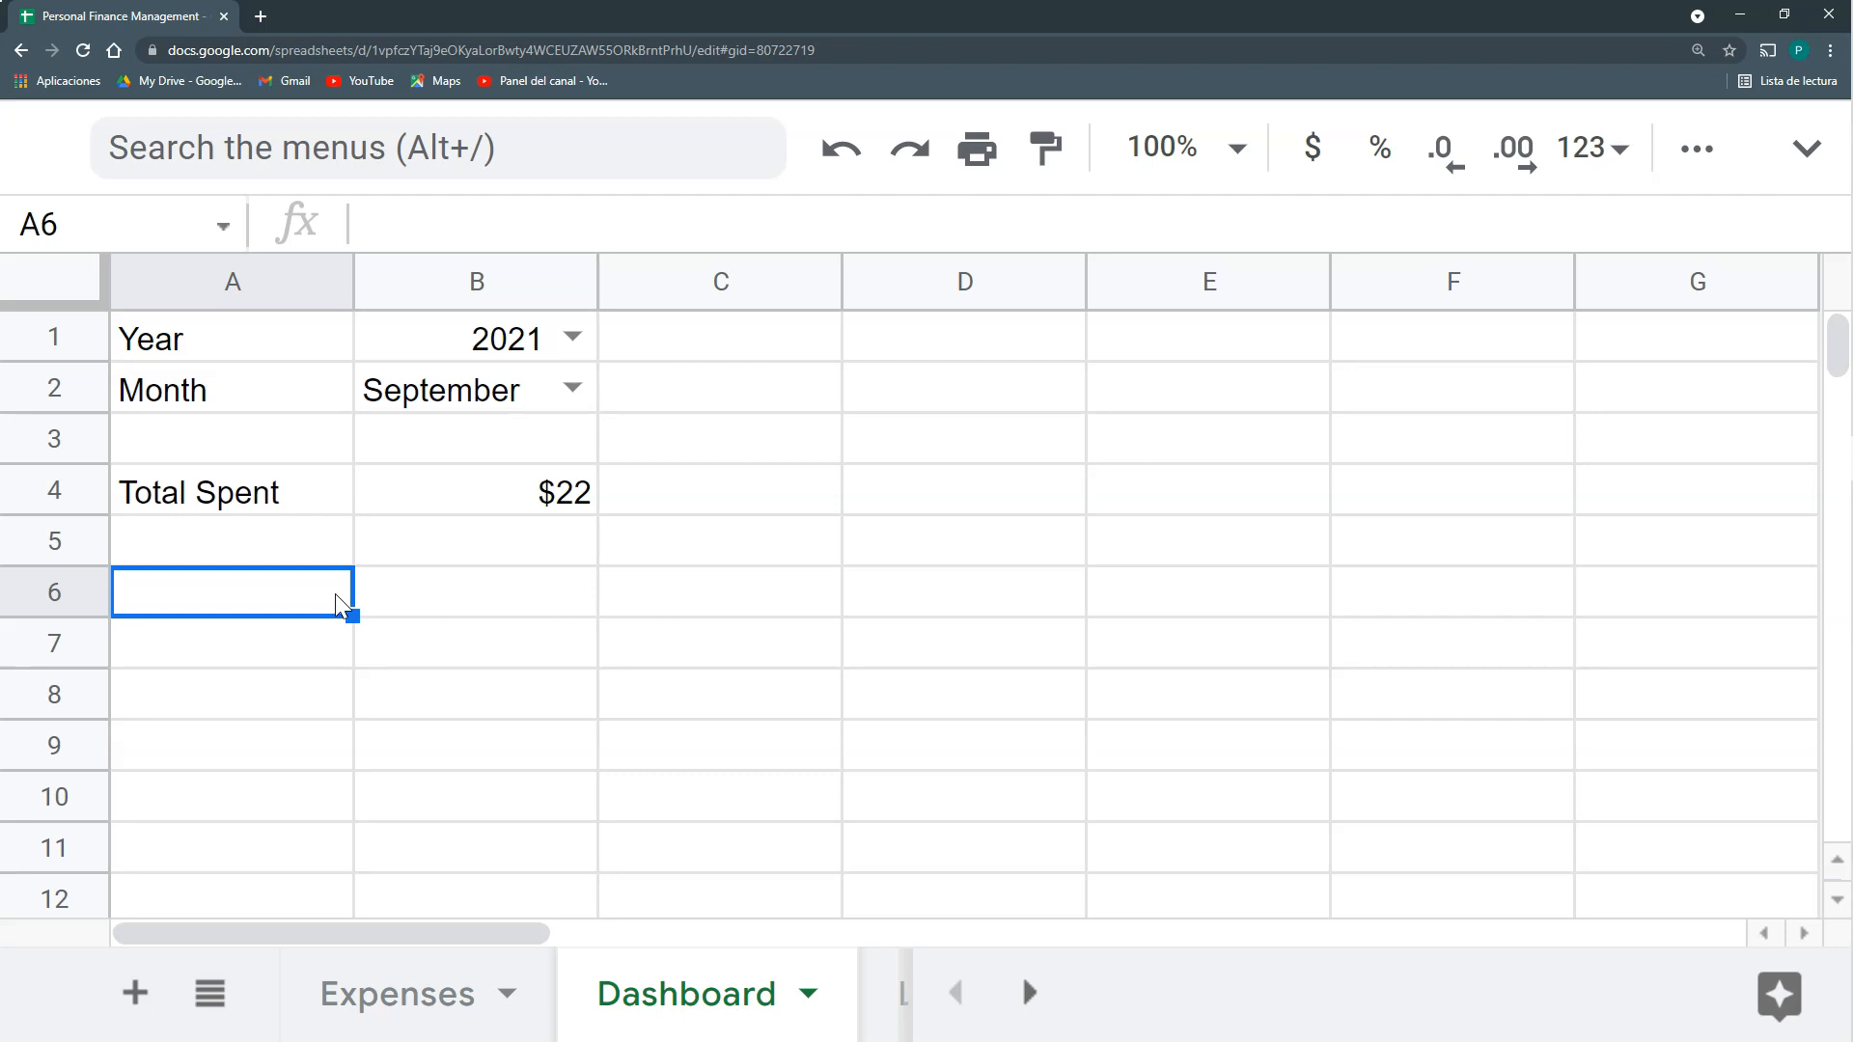
key(Down)
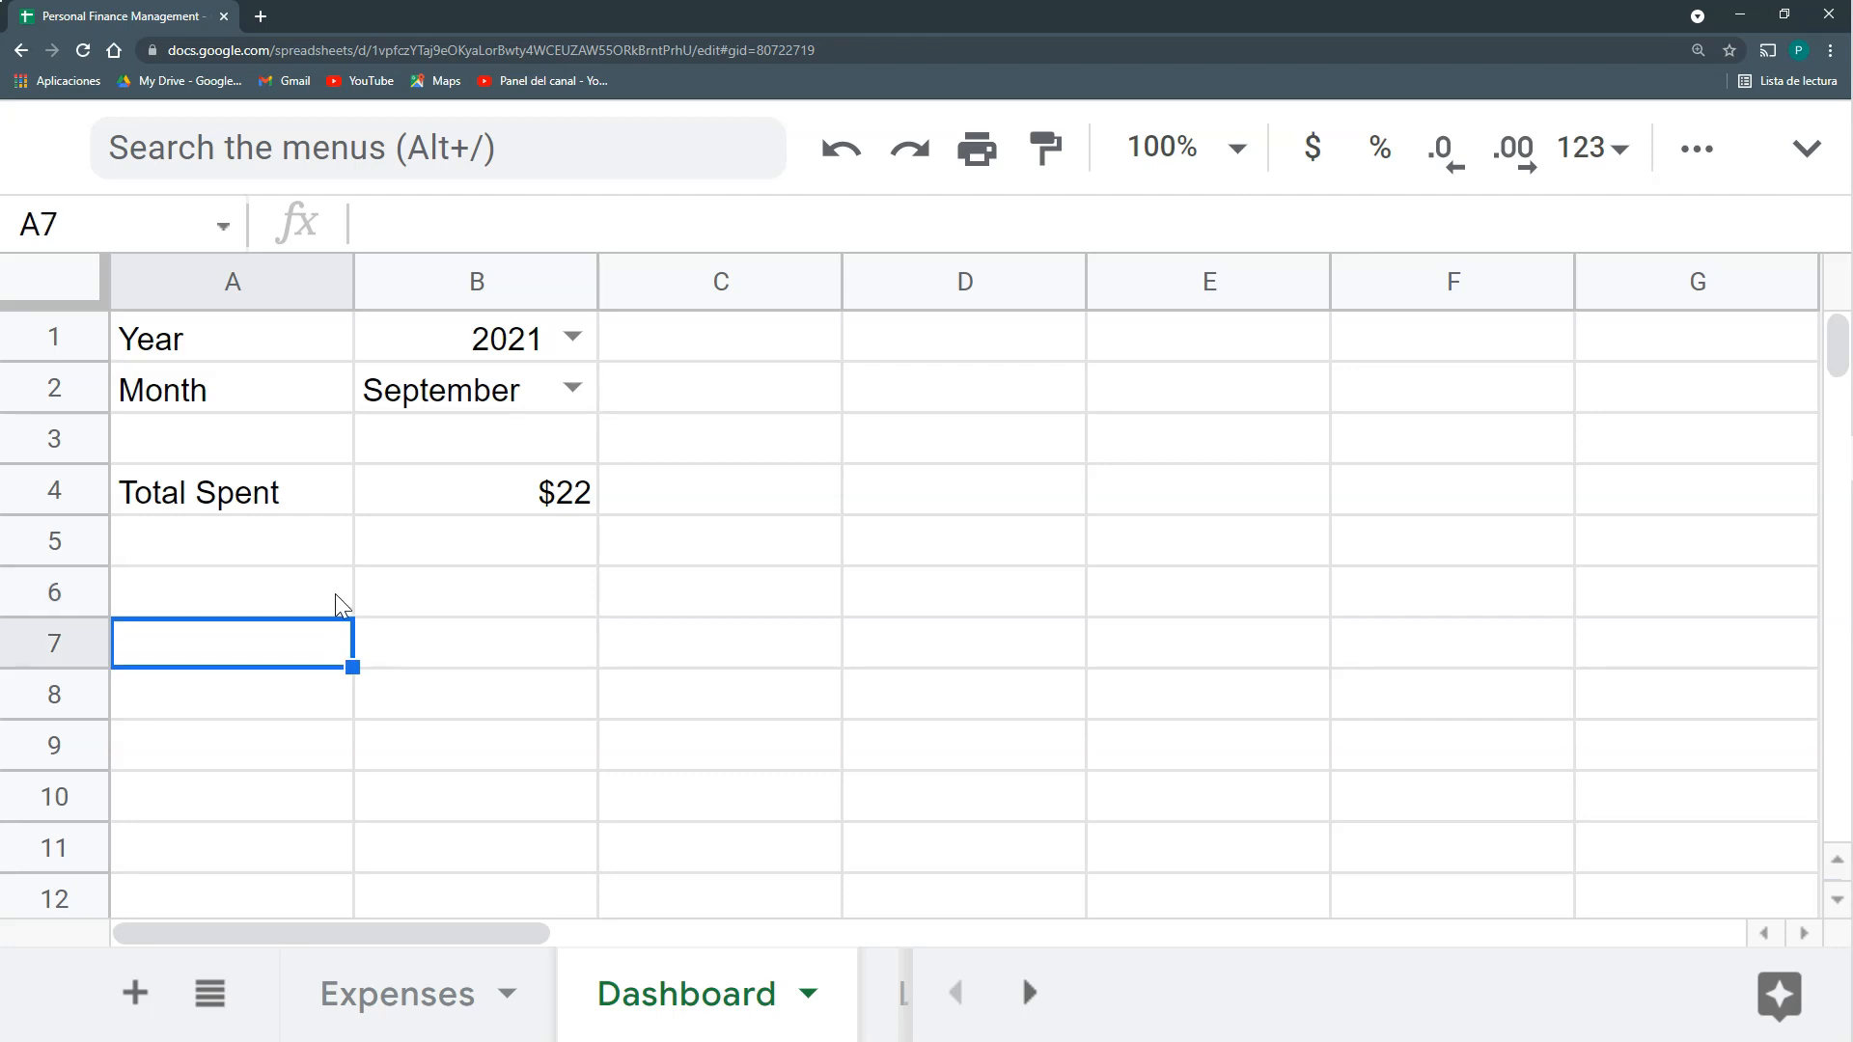
text(=UNI)
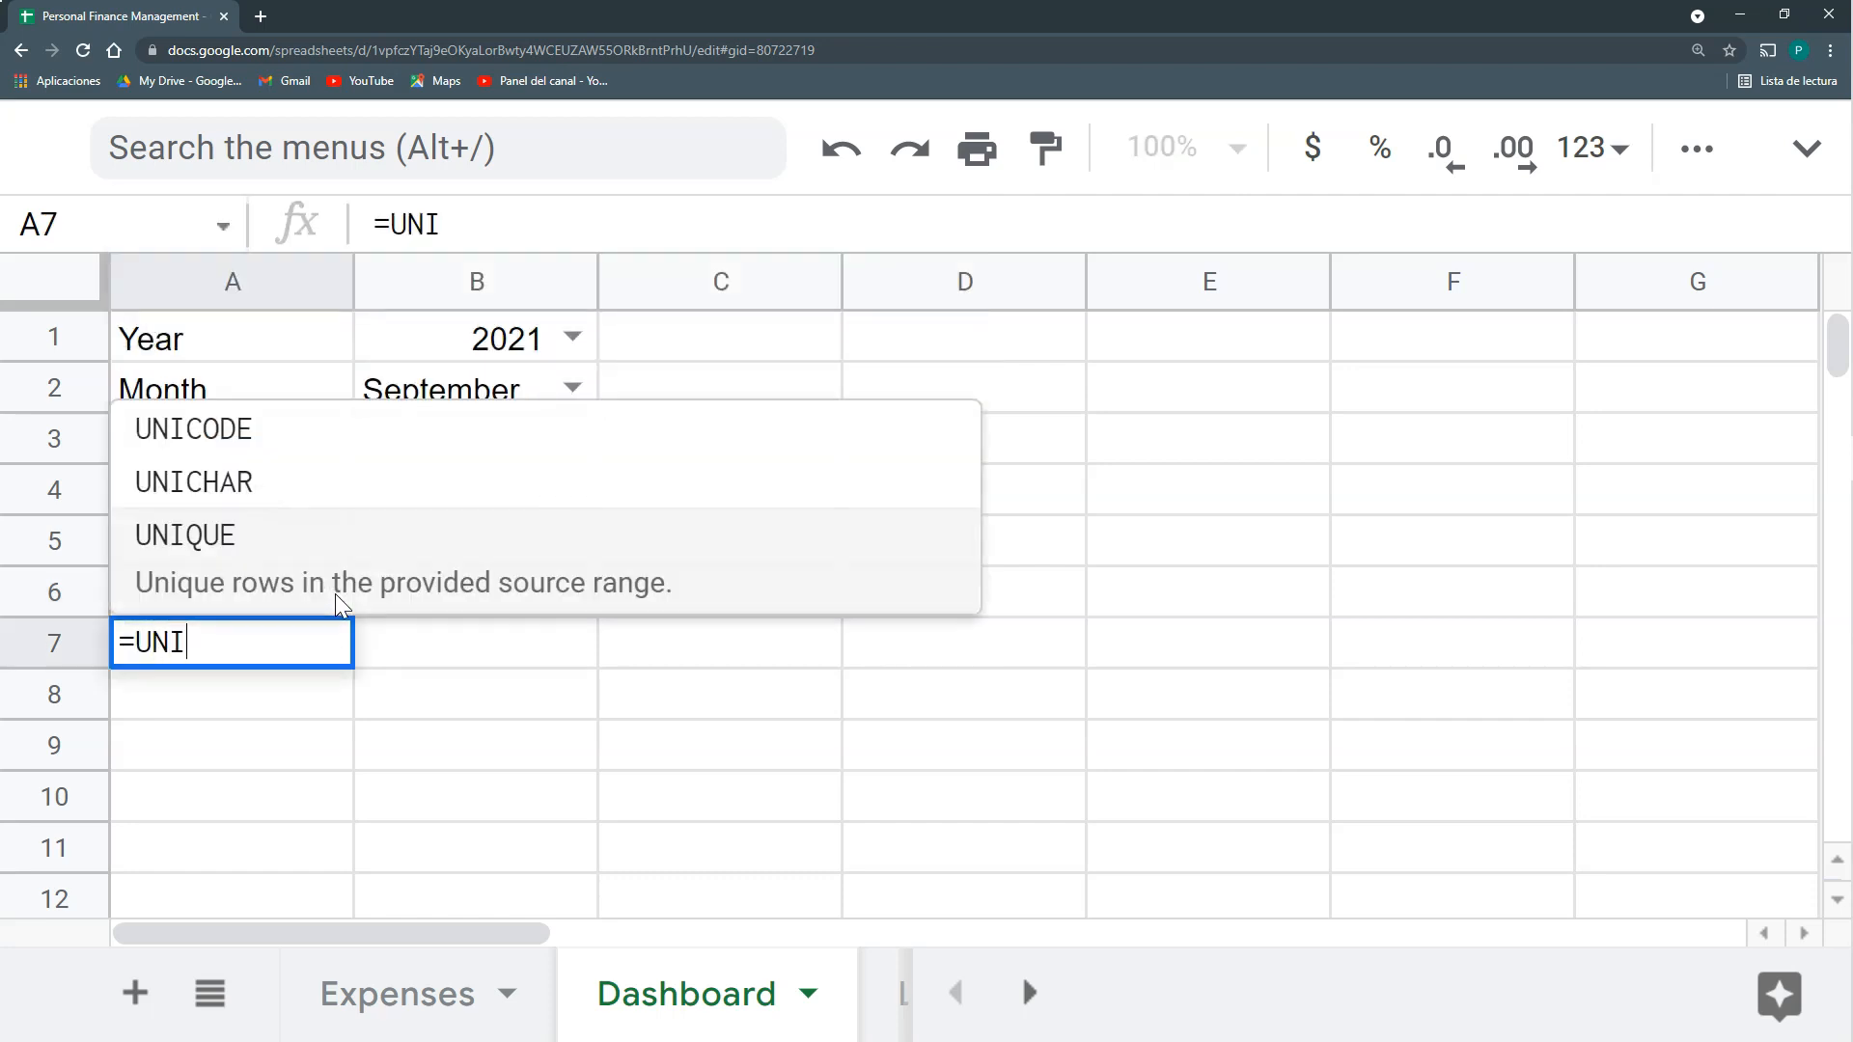
click(334, 594)
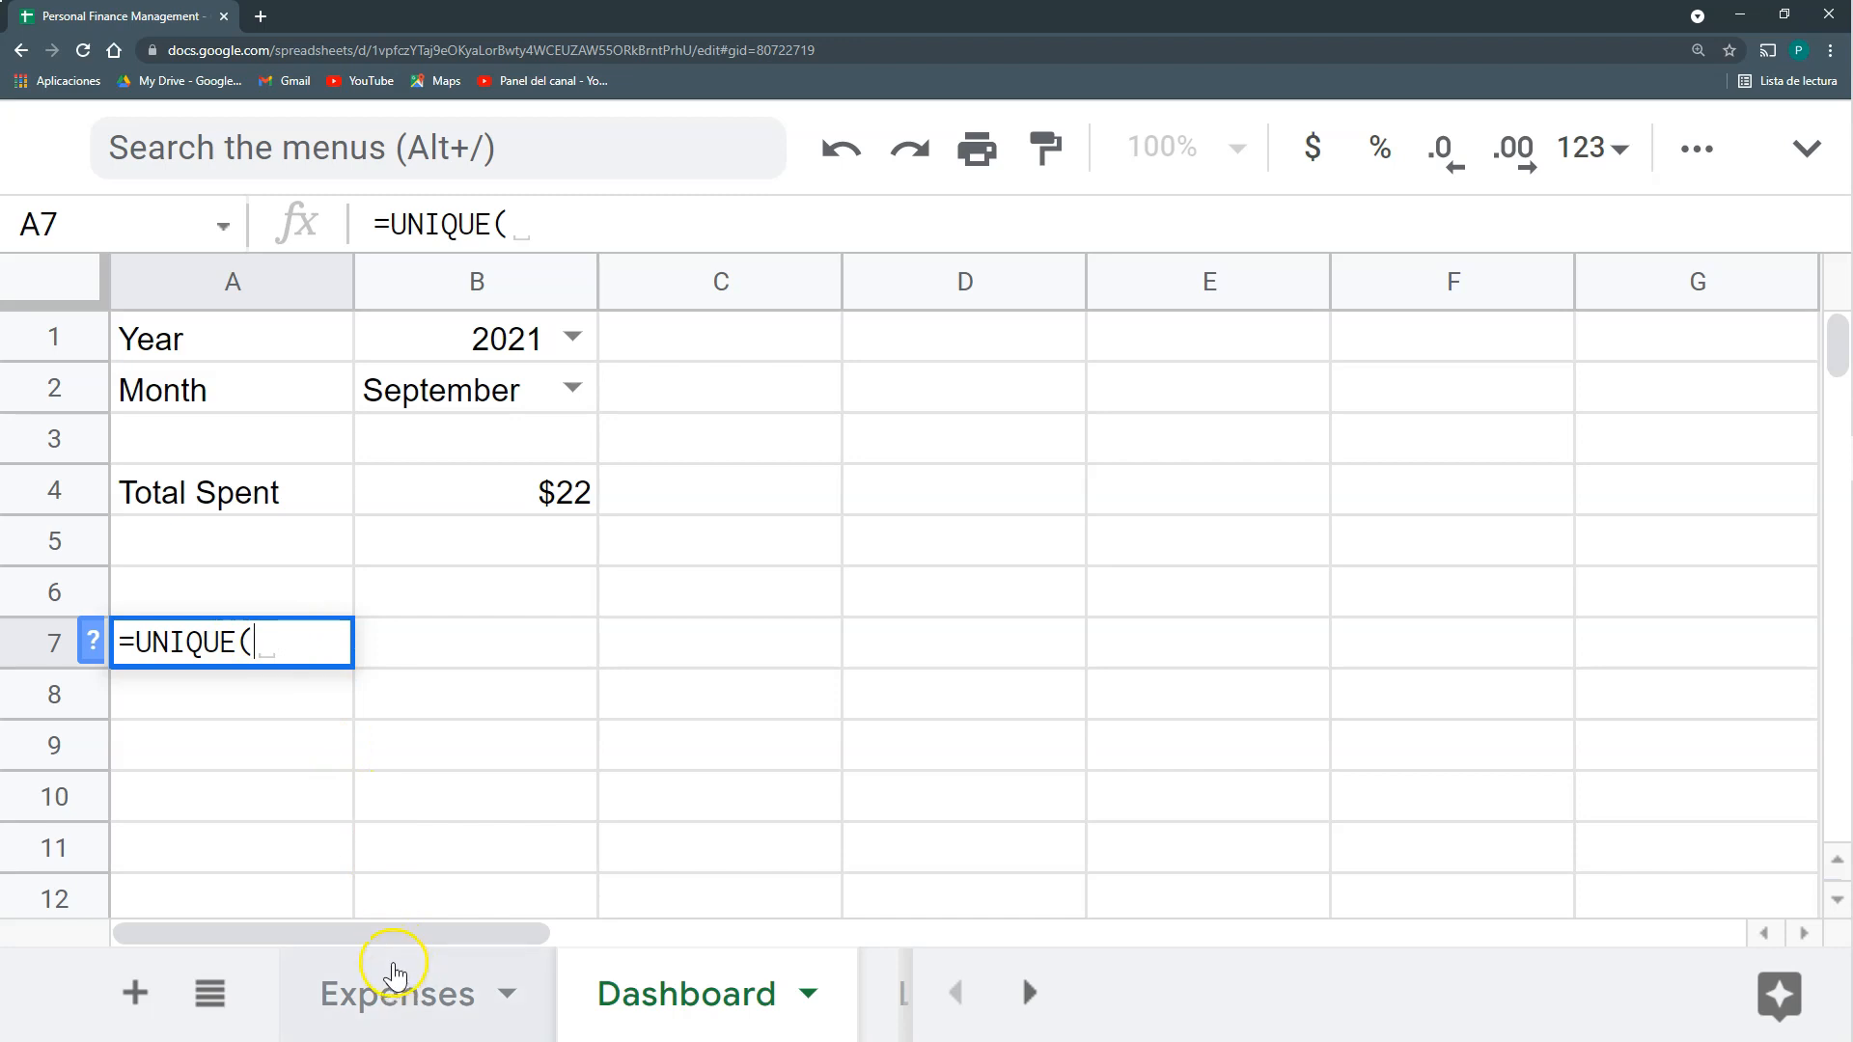
click(426, 995)
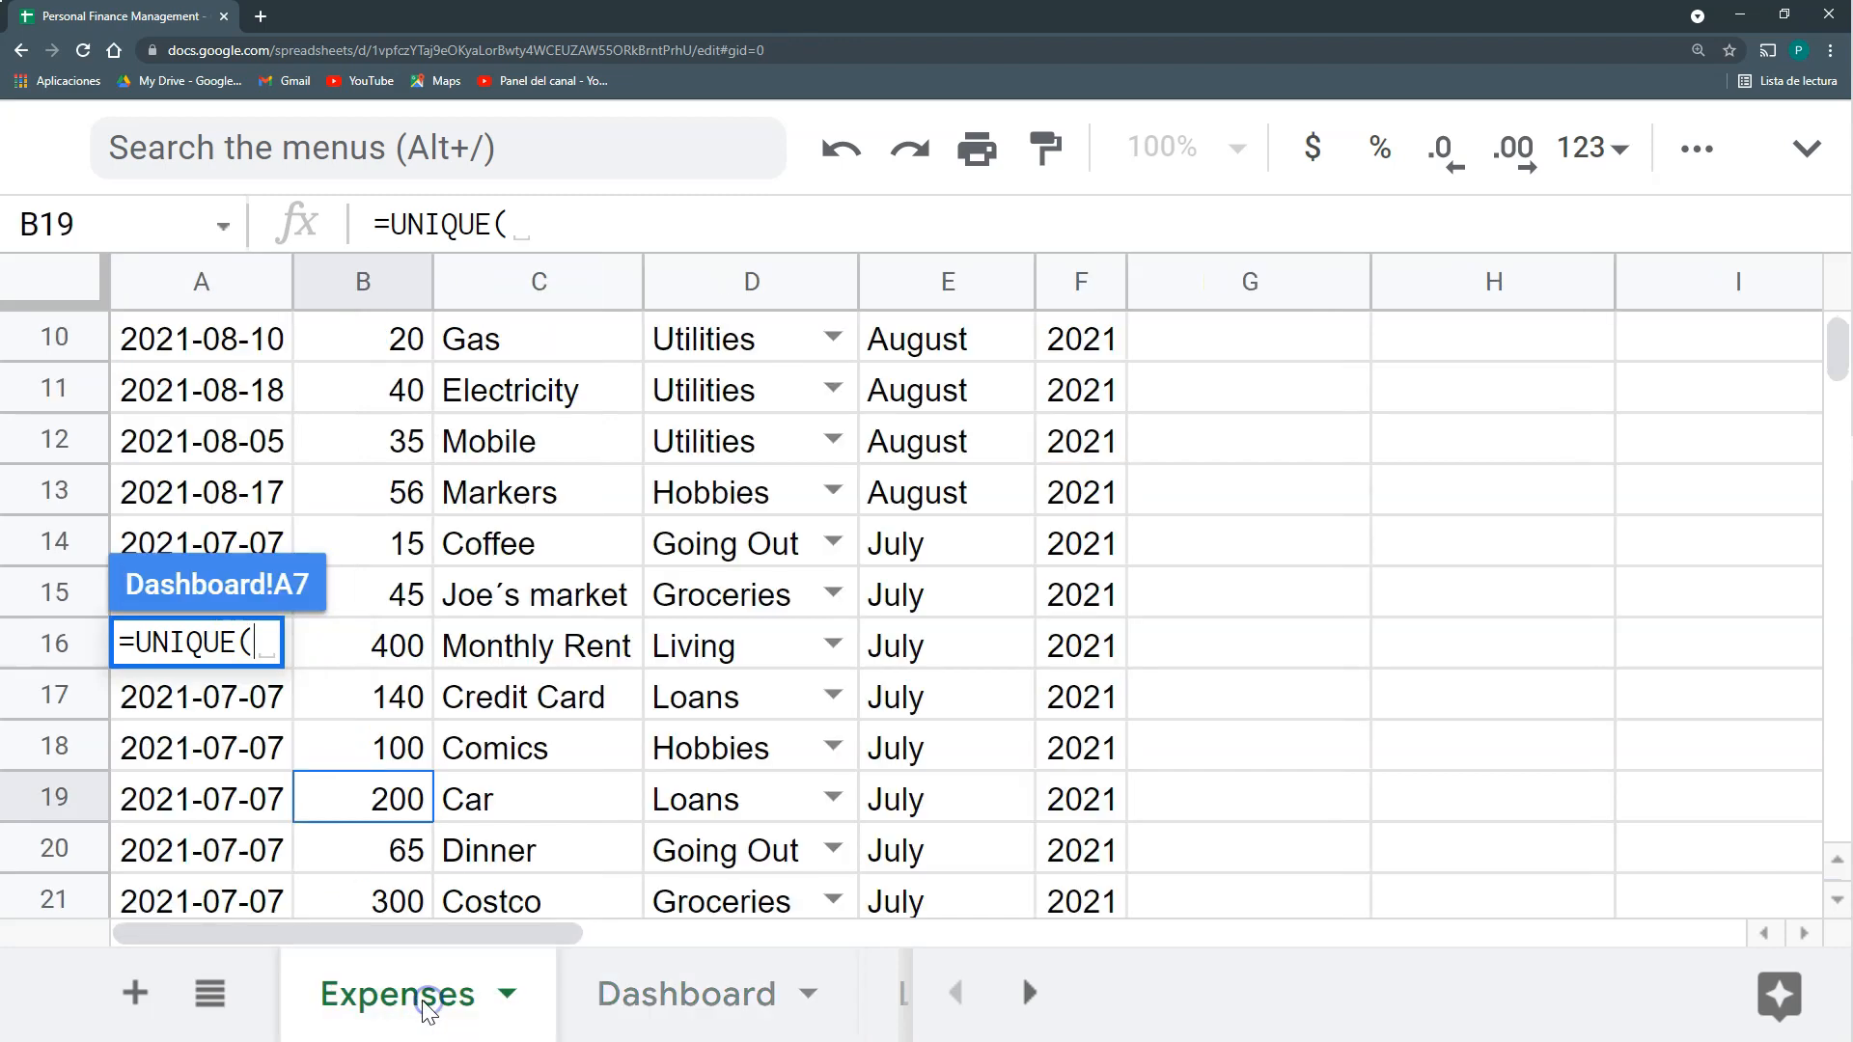
scroll(777, 458, up, 3)
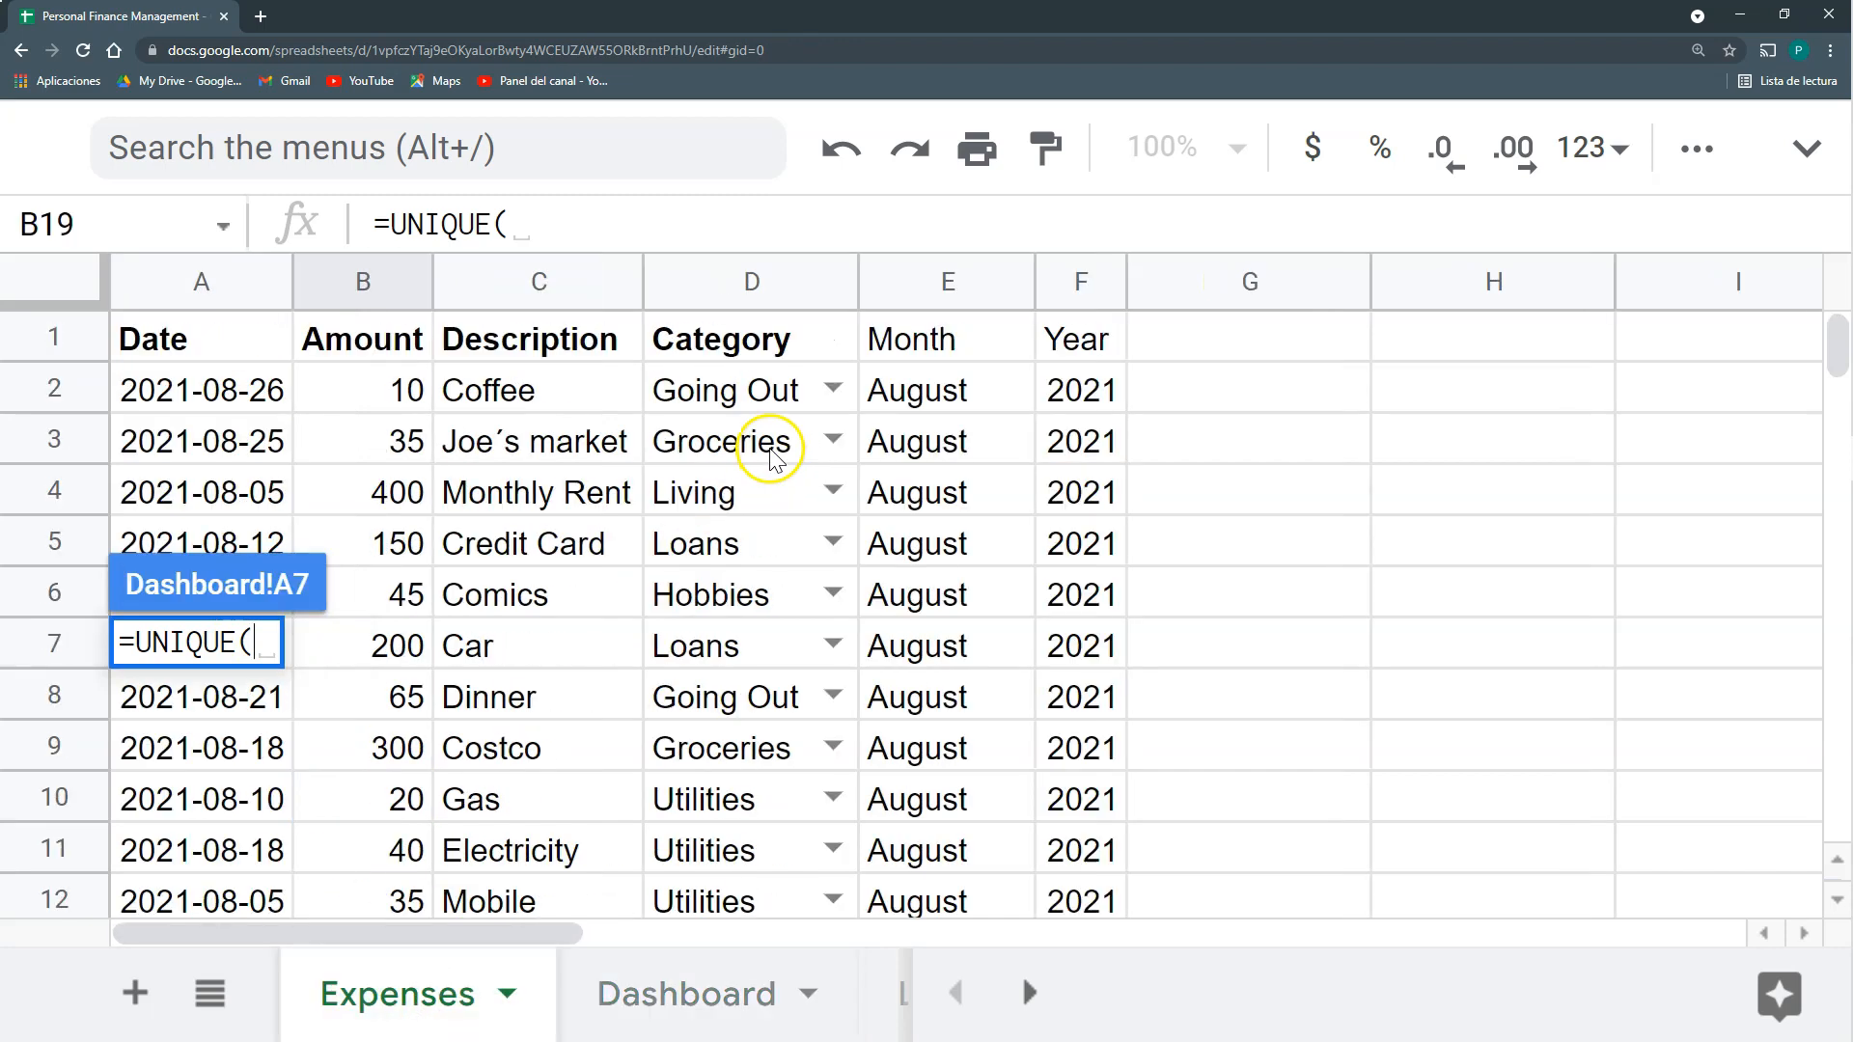
Give the UNIQUE formula the open-ended category range Expenses!D2:D, complete it, and review the resulting category list.
click(726, 391)
click(717, 223)
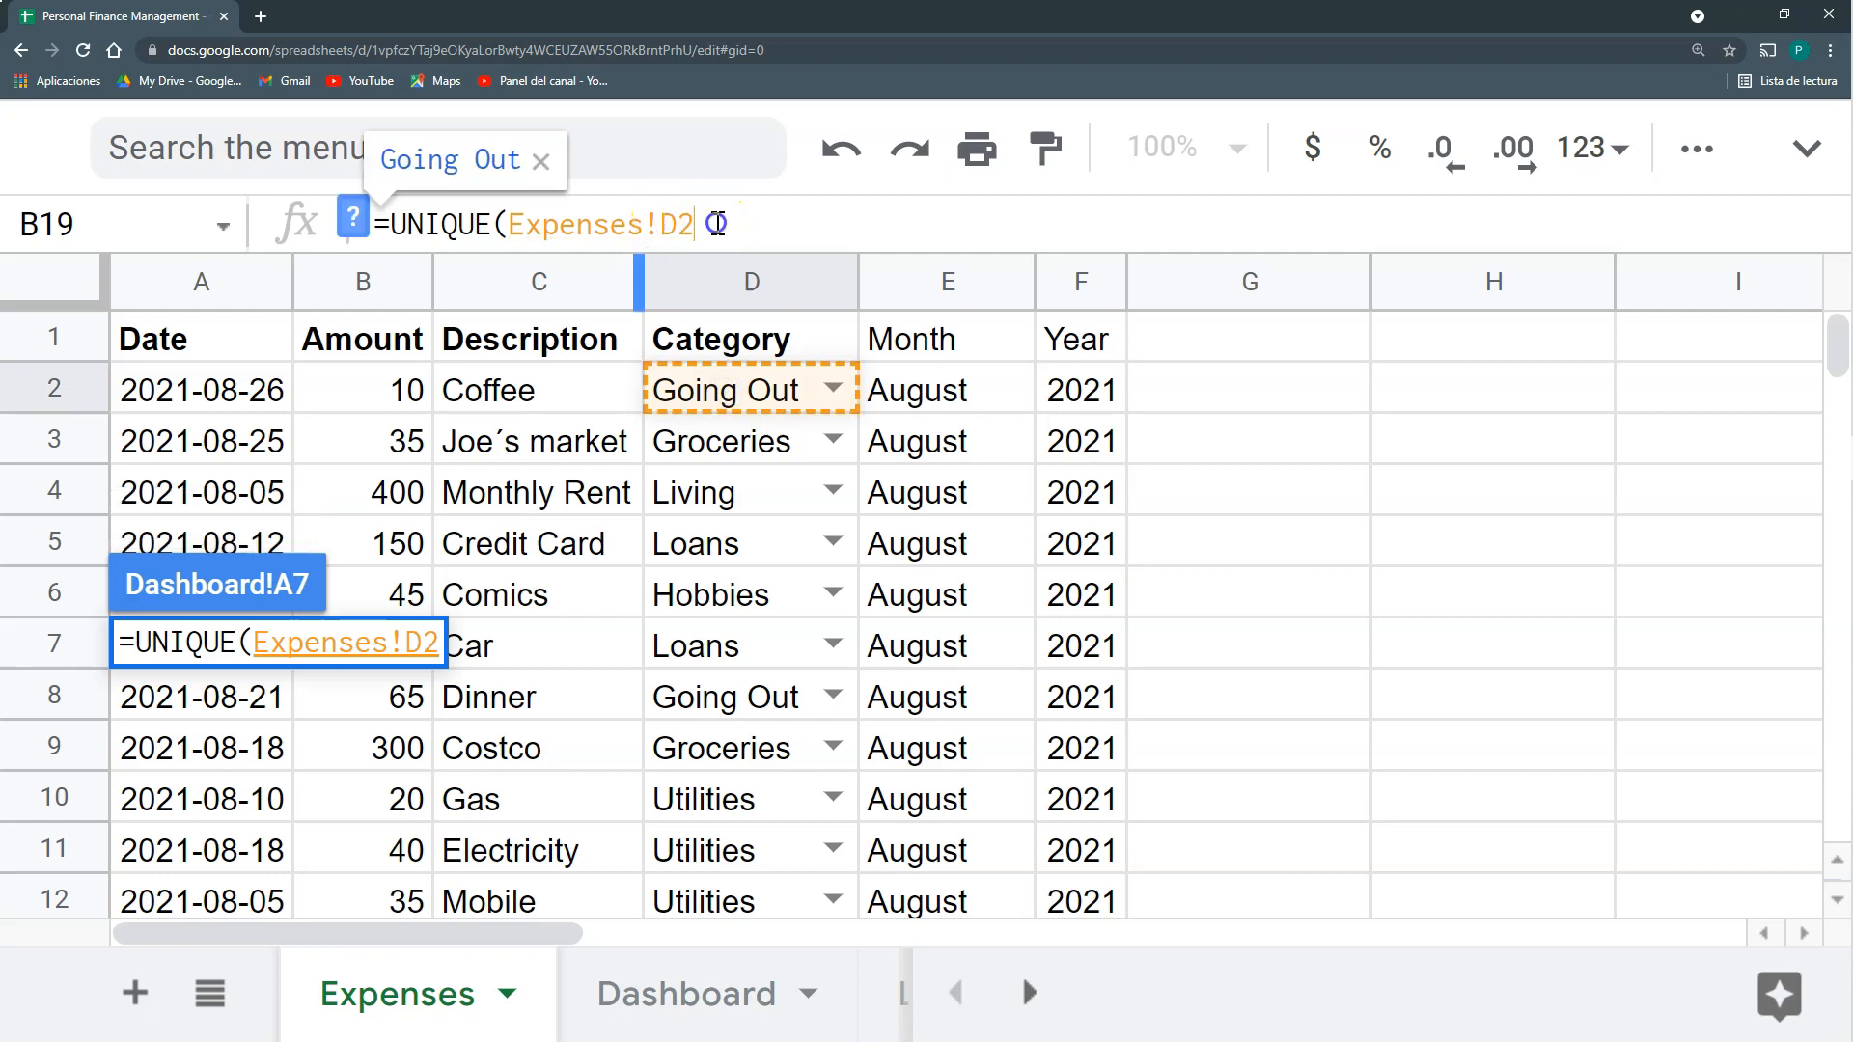
text(:D)
key(BackSpace)
text(D)
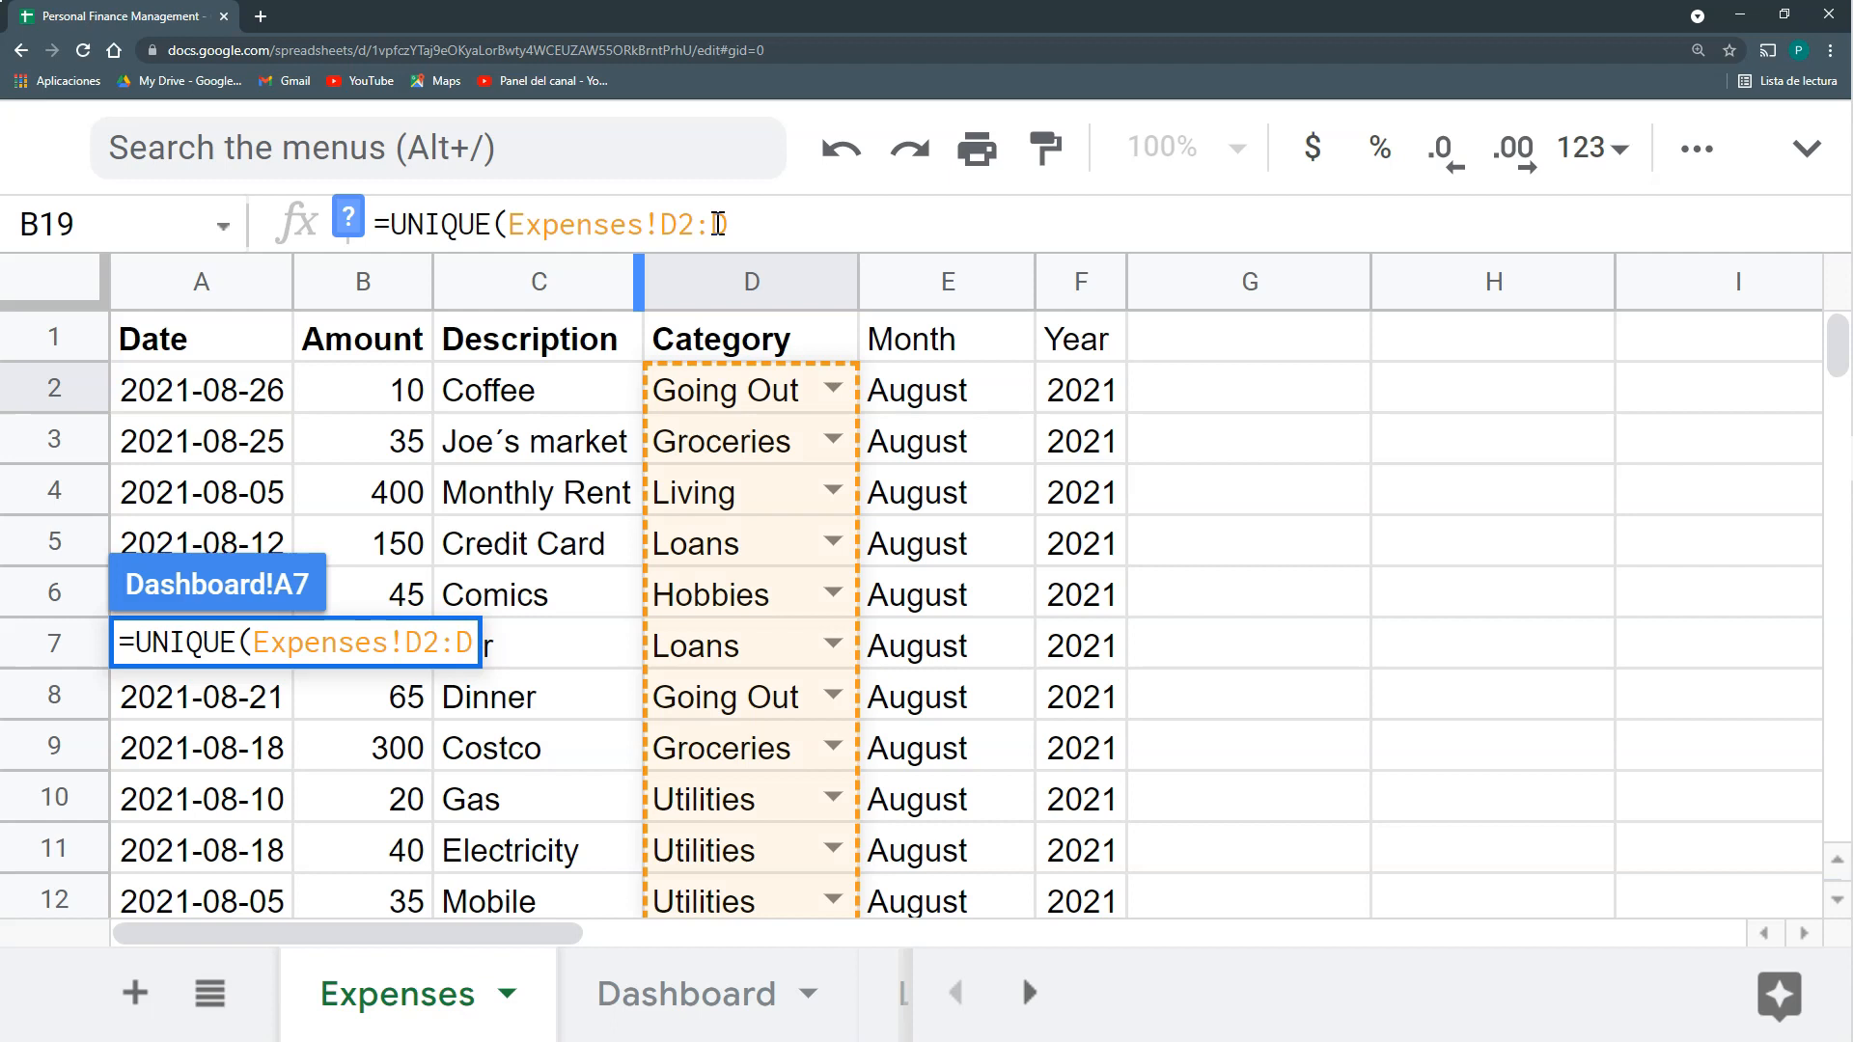
text())
key(Return)
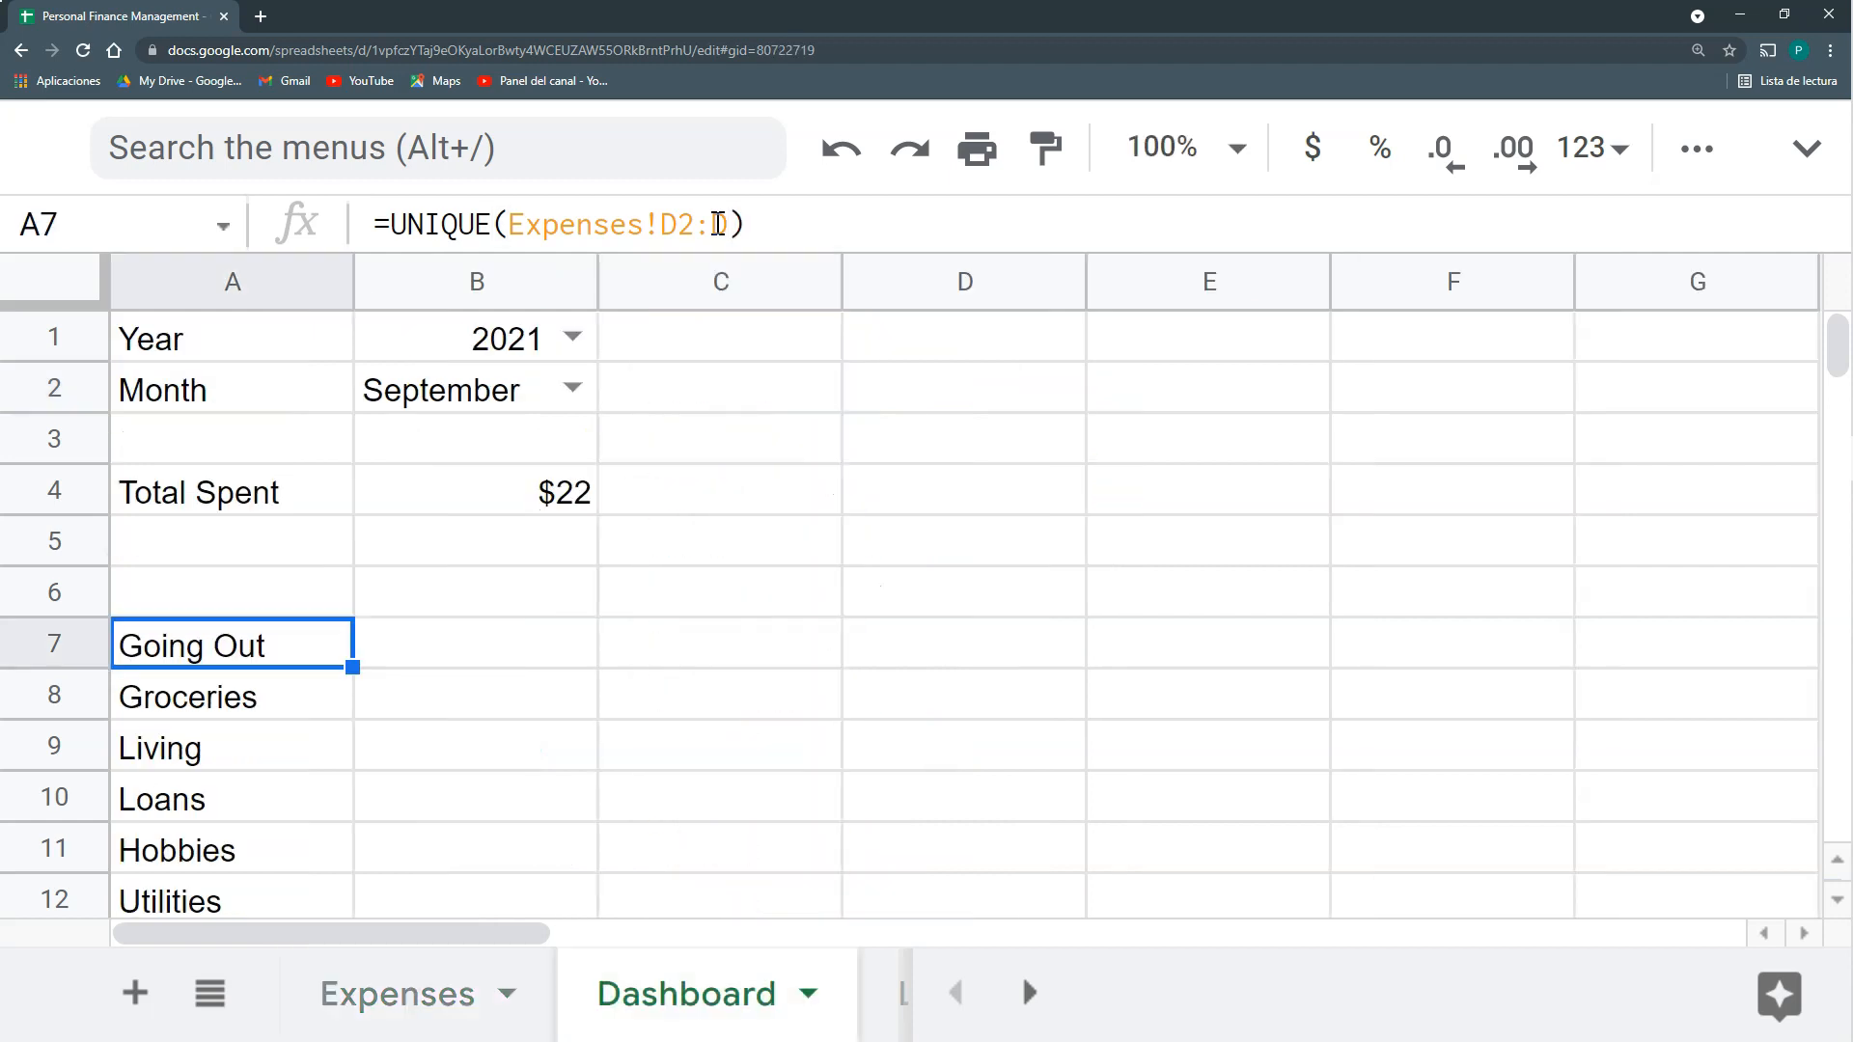
scroll(289, 687, down, 2)
scroll(289, 687, up, 2)
click(315, 656)
click(295, 660)
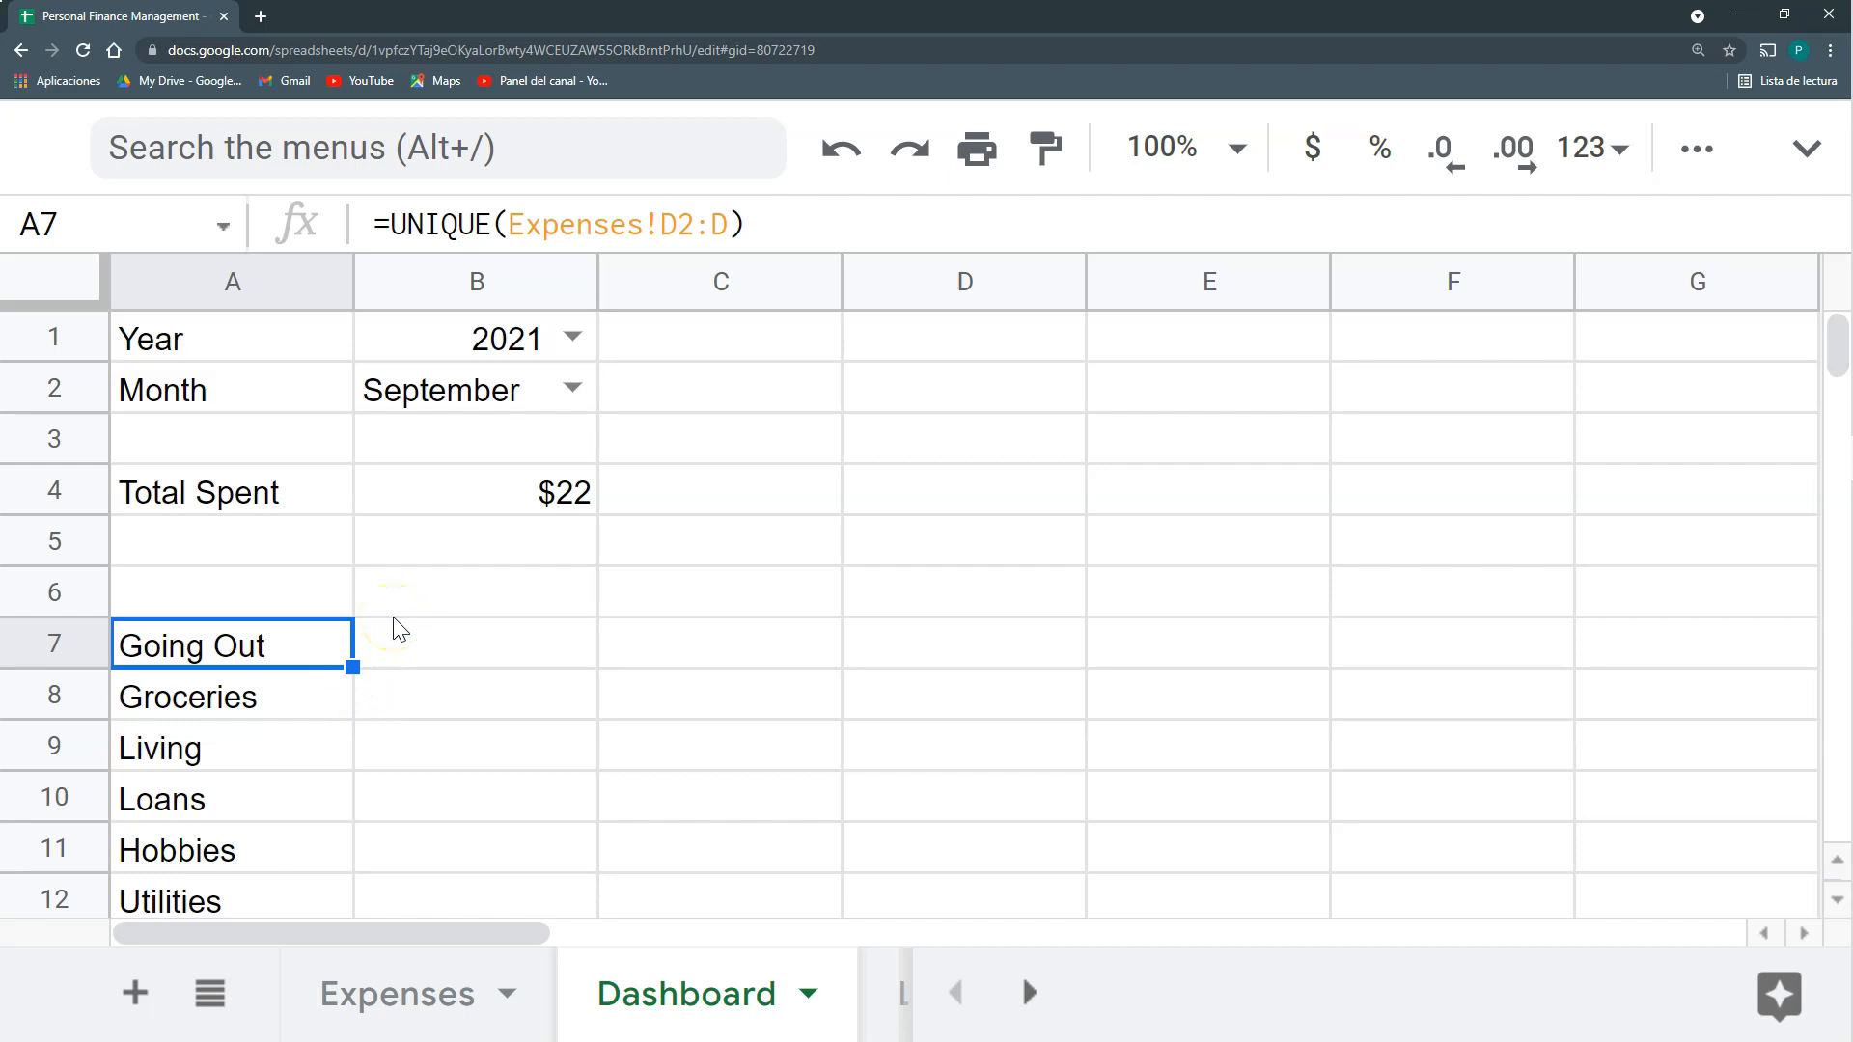
Add the headers CATEGORY in A6 and EXPENSES in B6 above the category list.
click(287, 604)
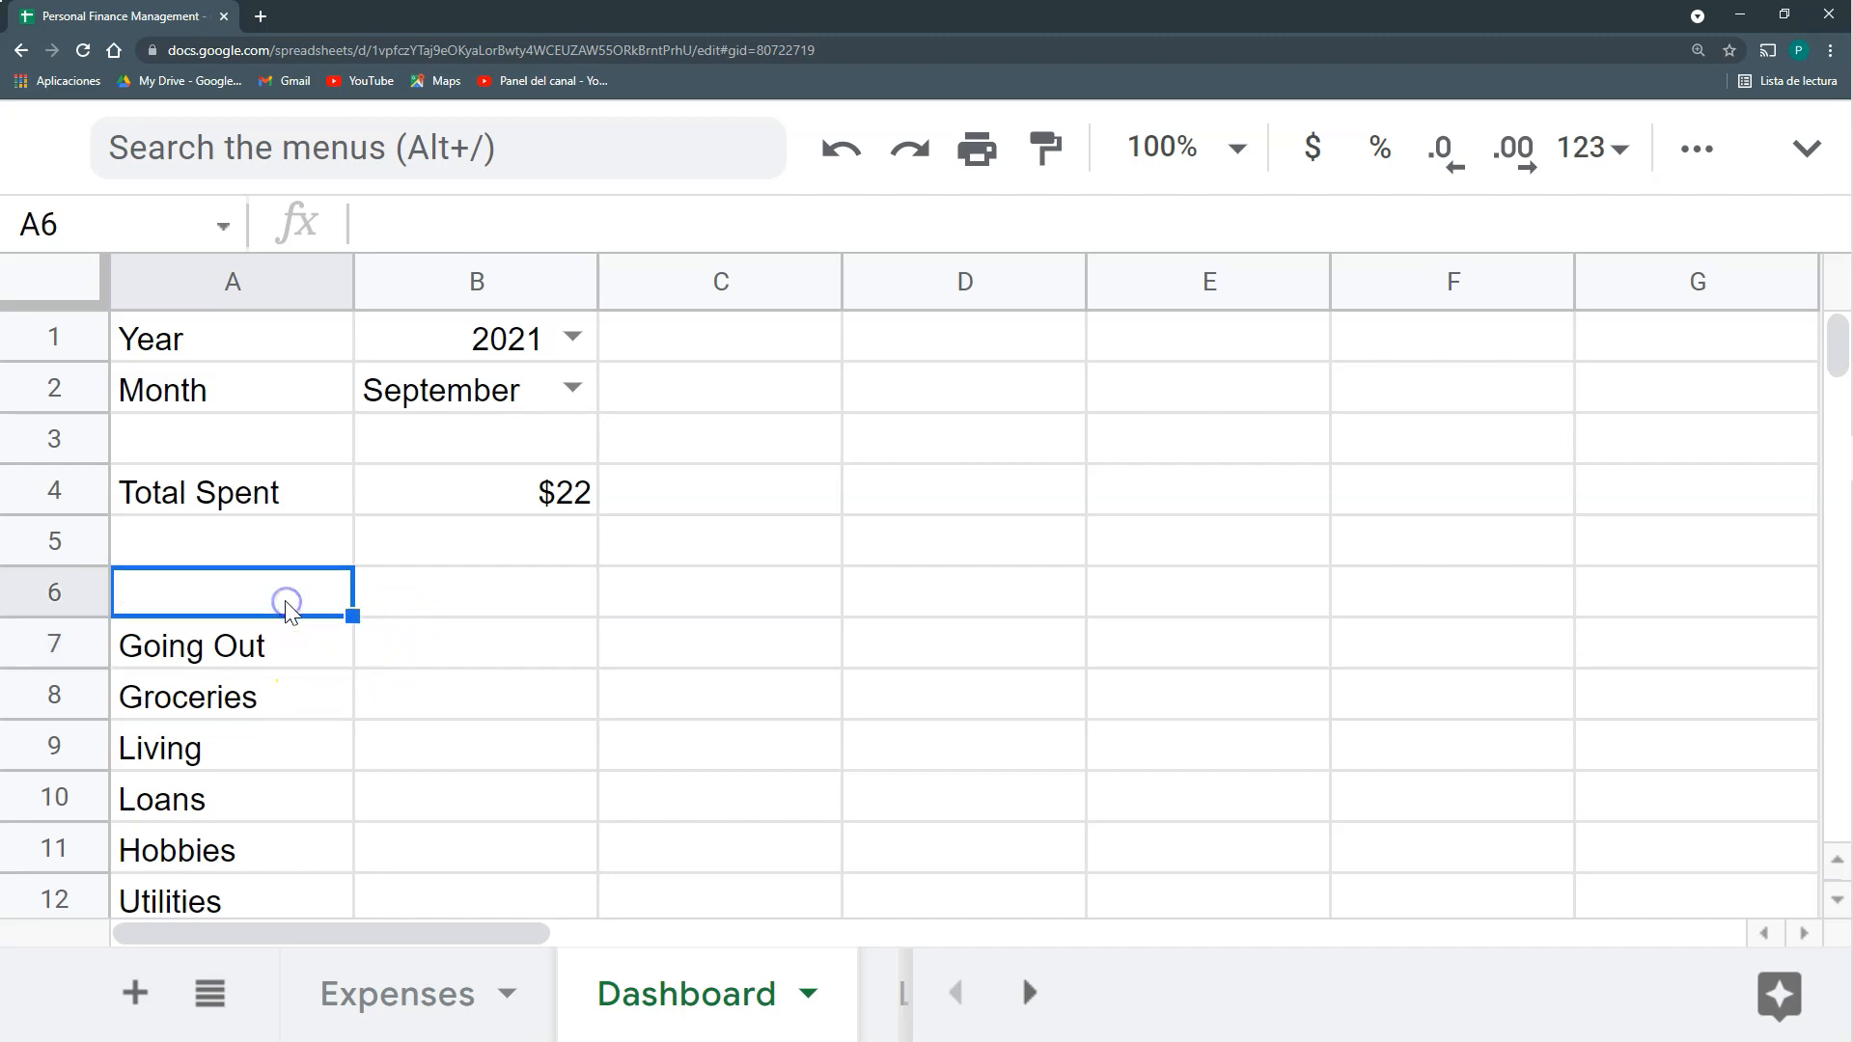
text(CATEGORY)
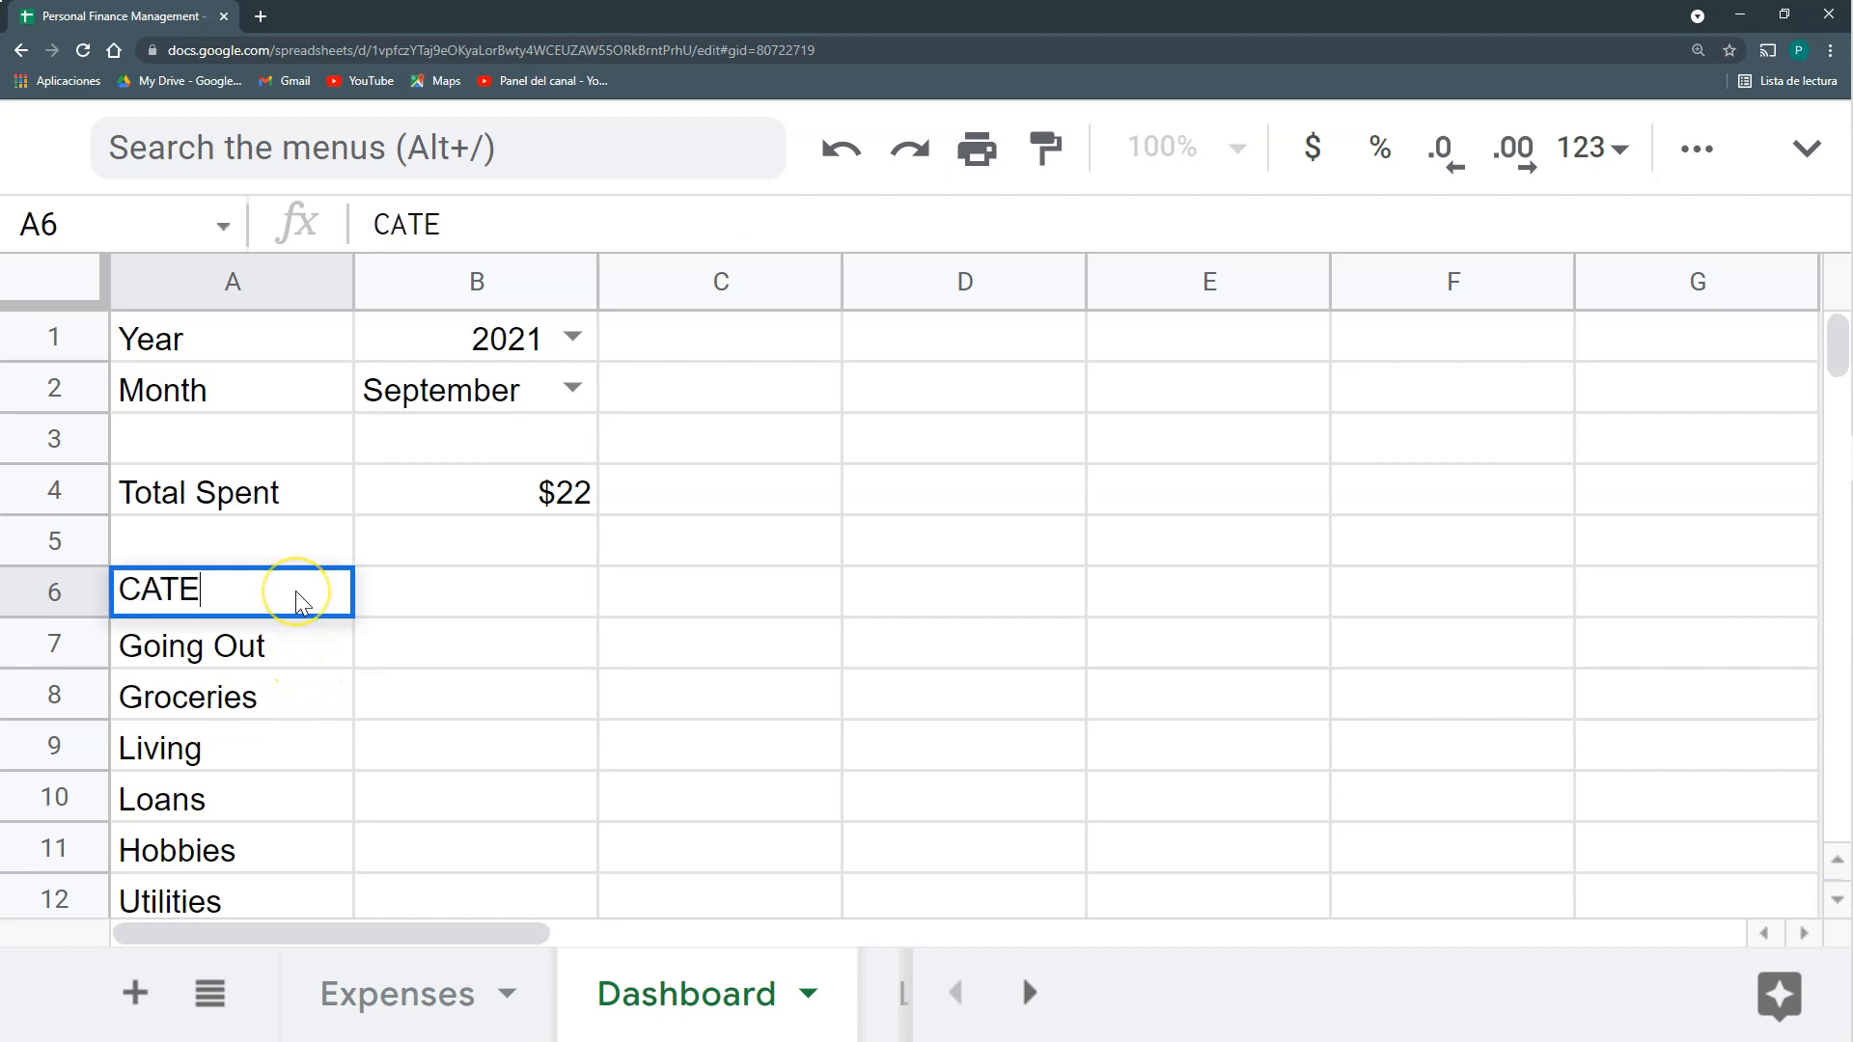
key(Return)
key(Up)
key(Right)
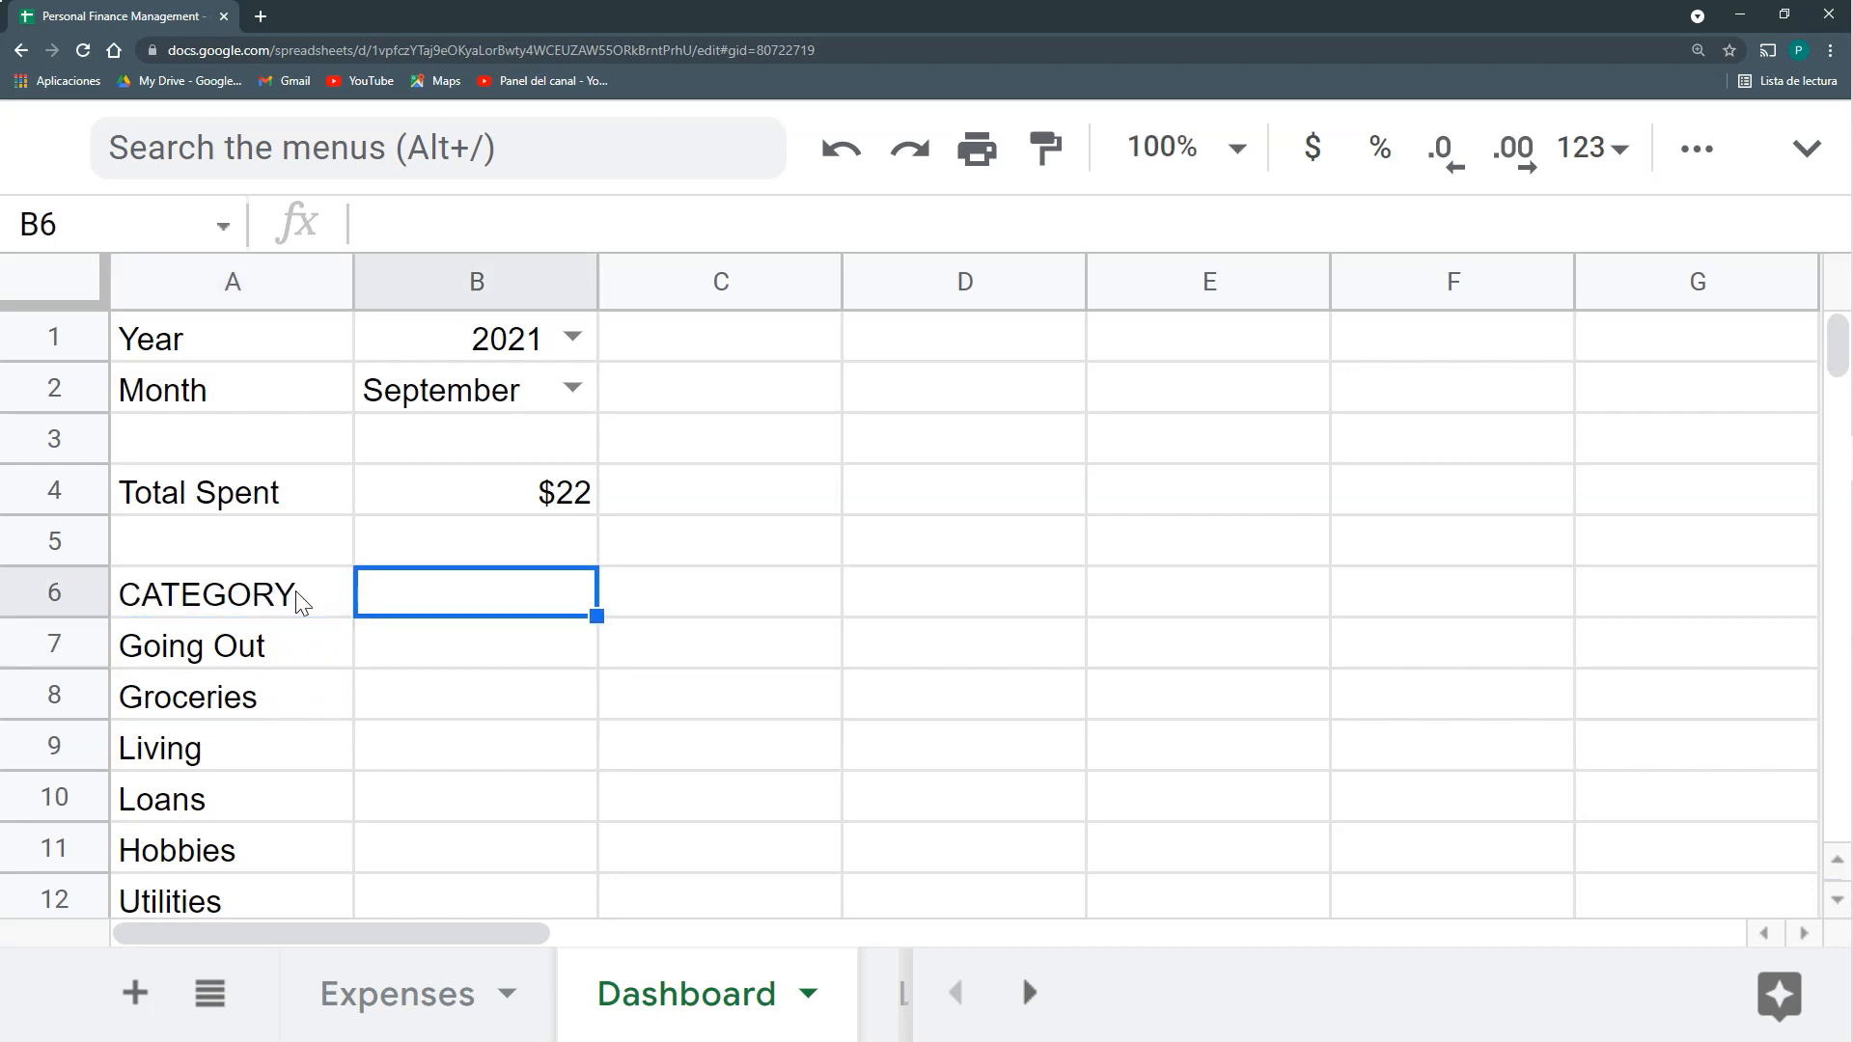
text(EXPE)
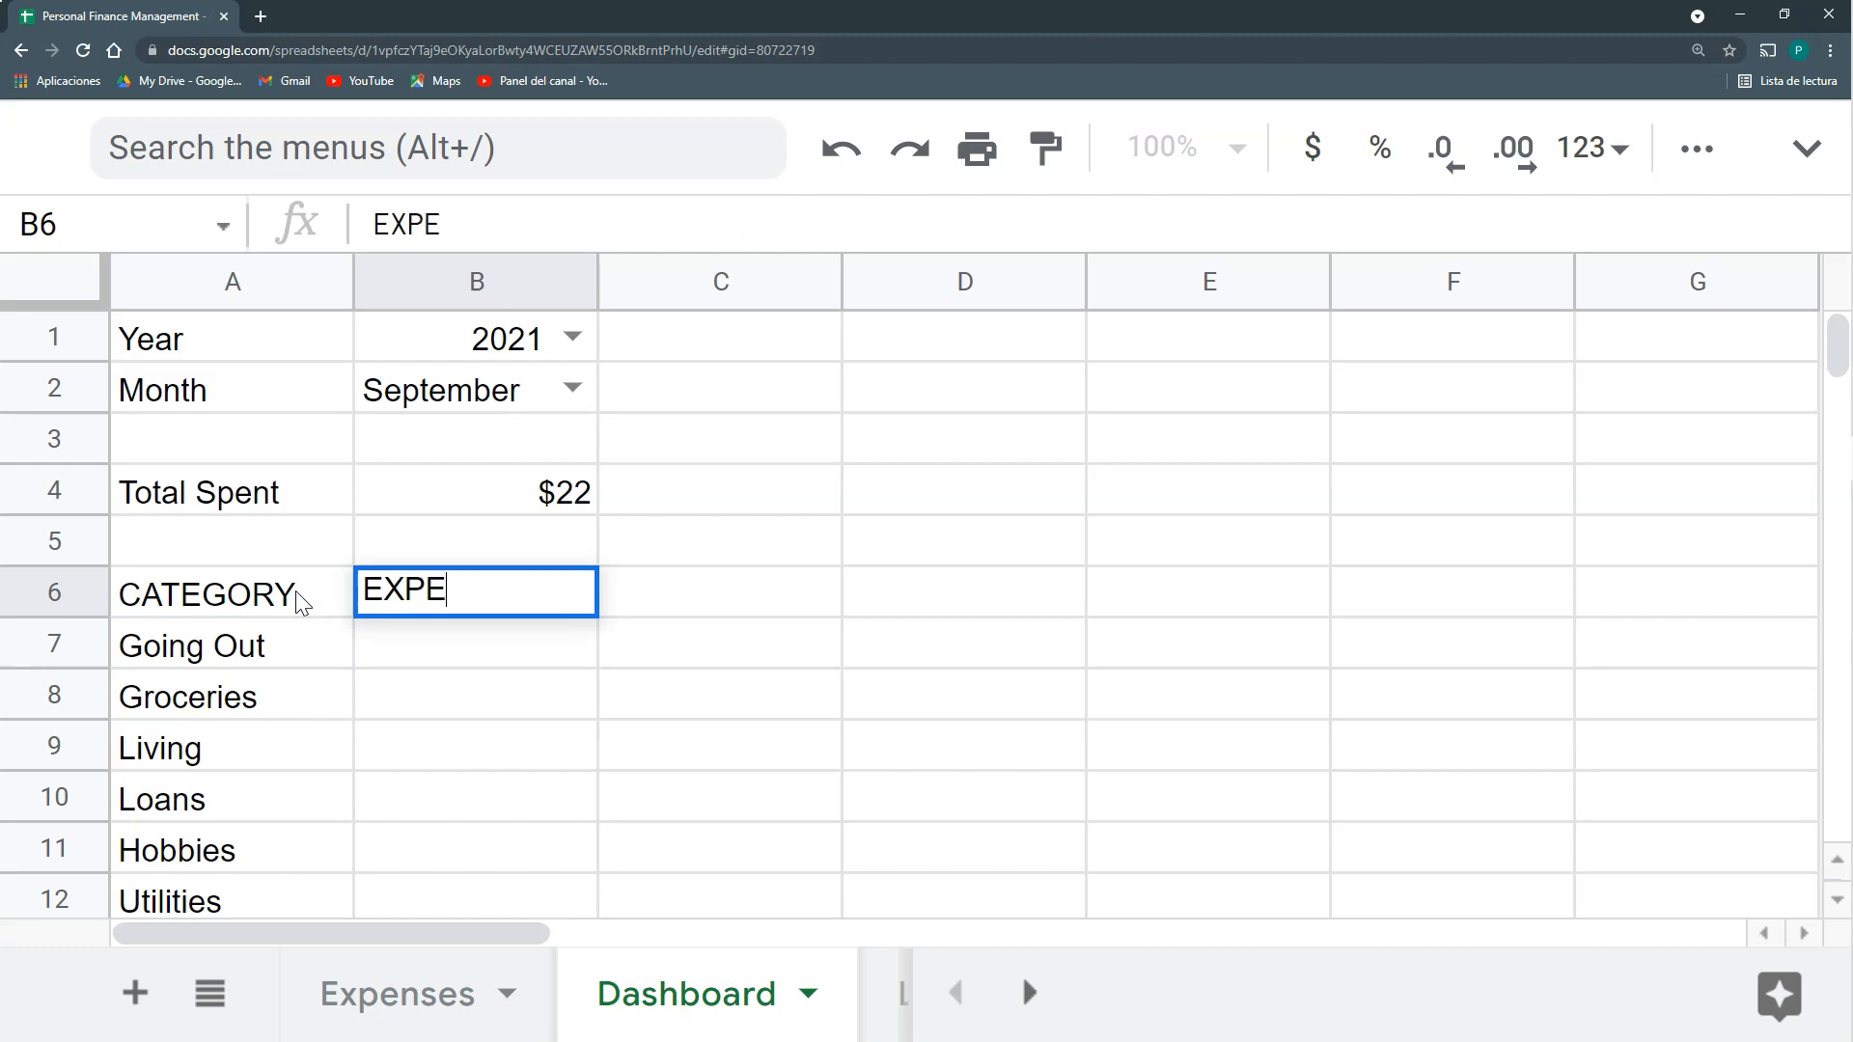
text(NSES)
key(Return)
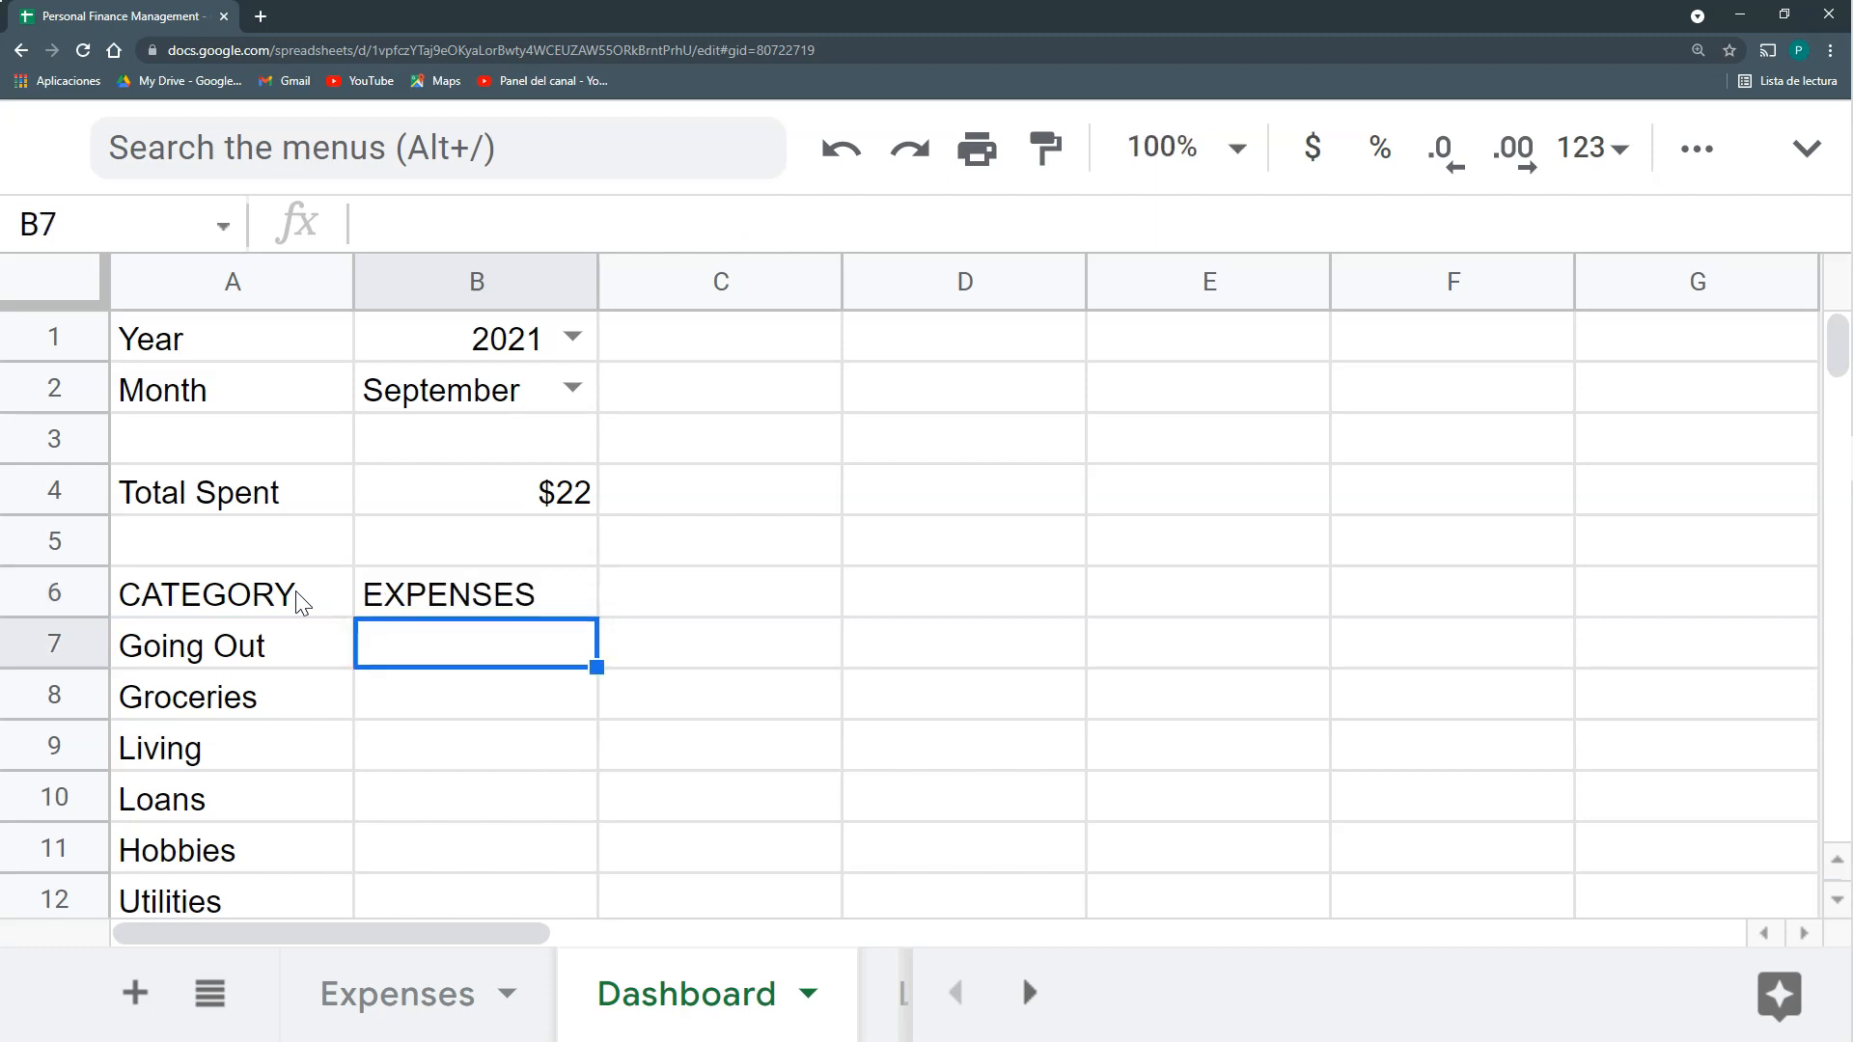
Make all references in the Total Spent SUMIFS formula in B4 absolute, for both rows and columns where present.
text(=)
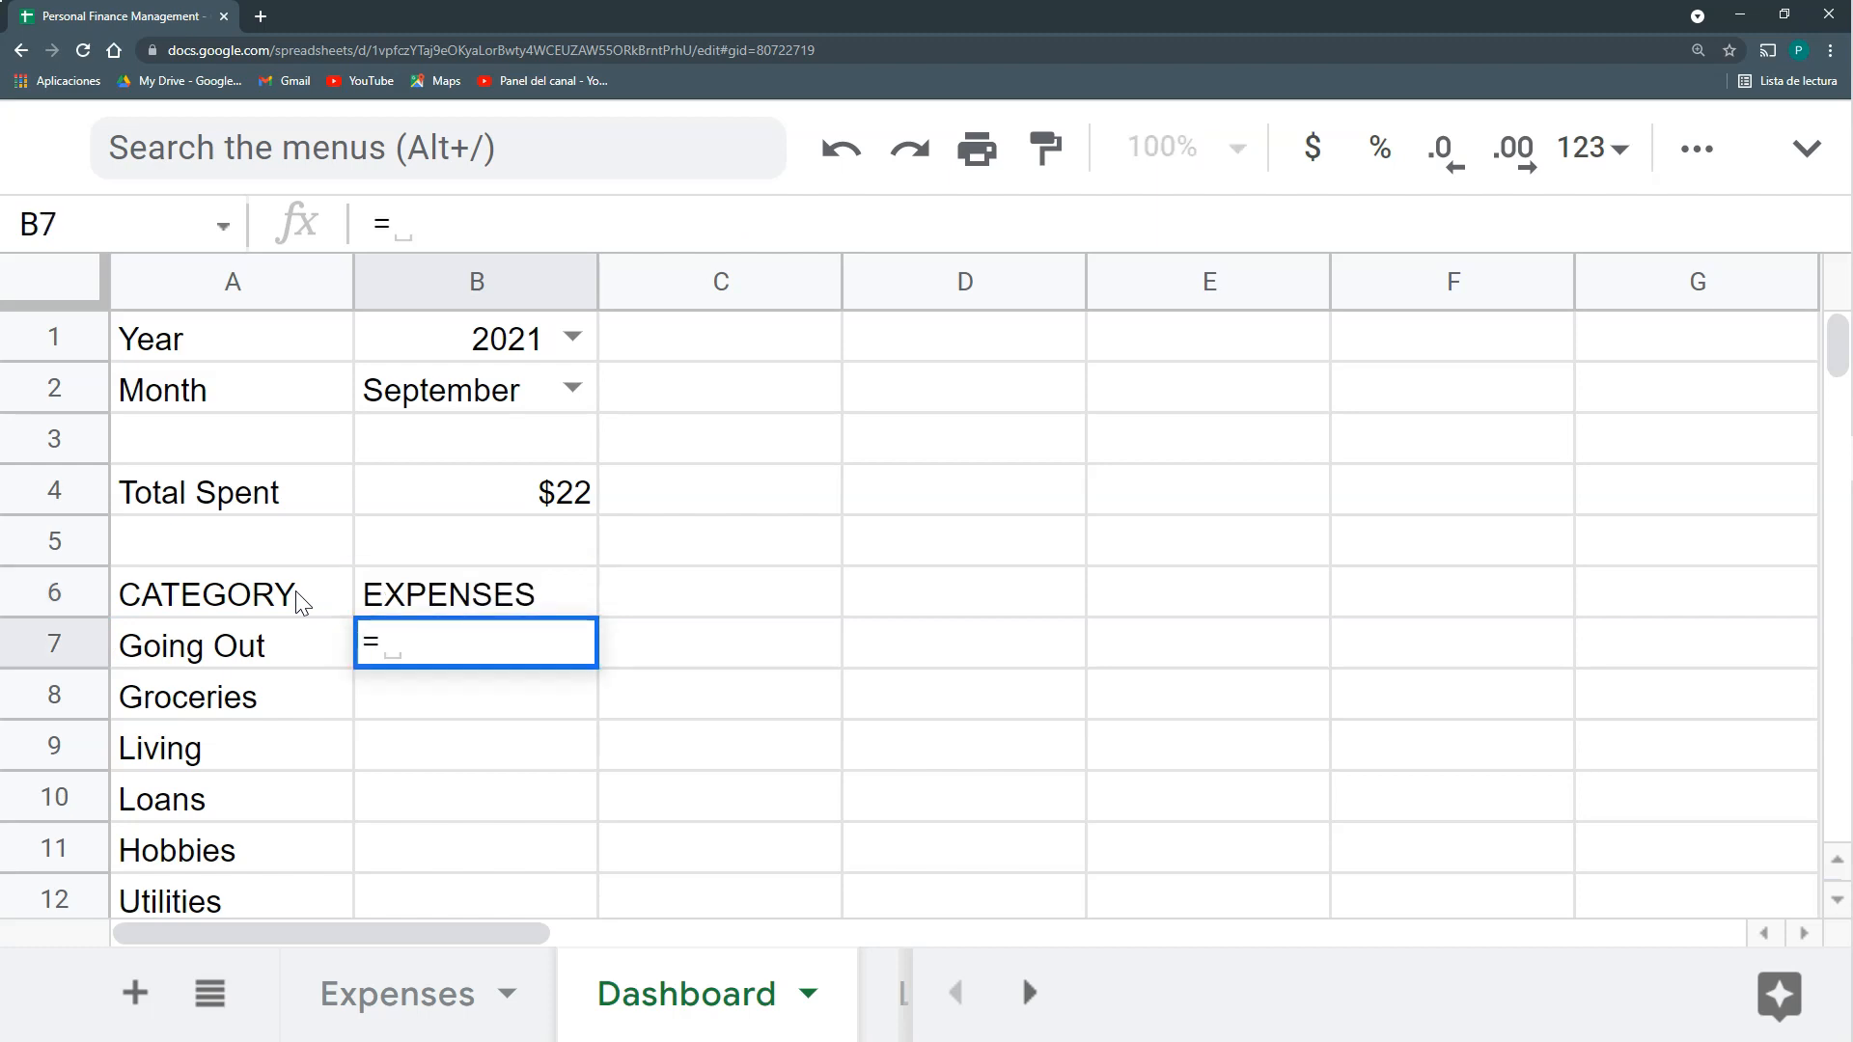
key(Escape)
click(419, 493)
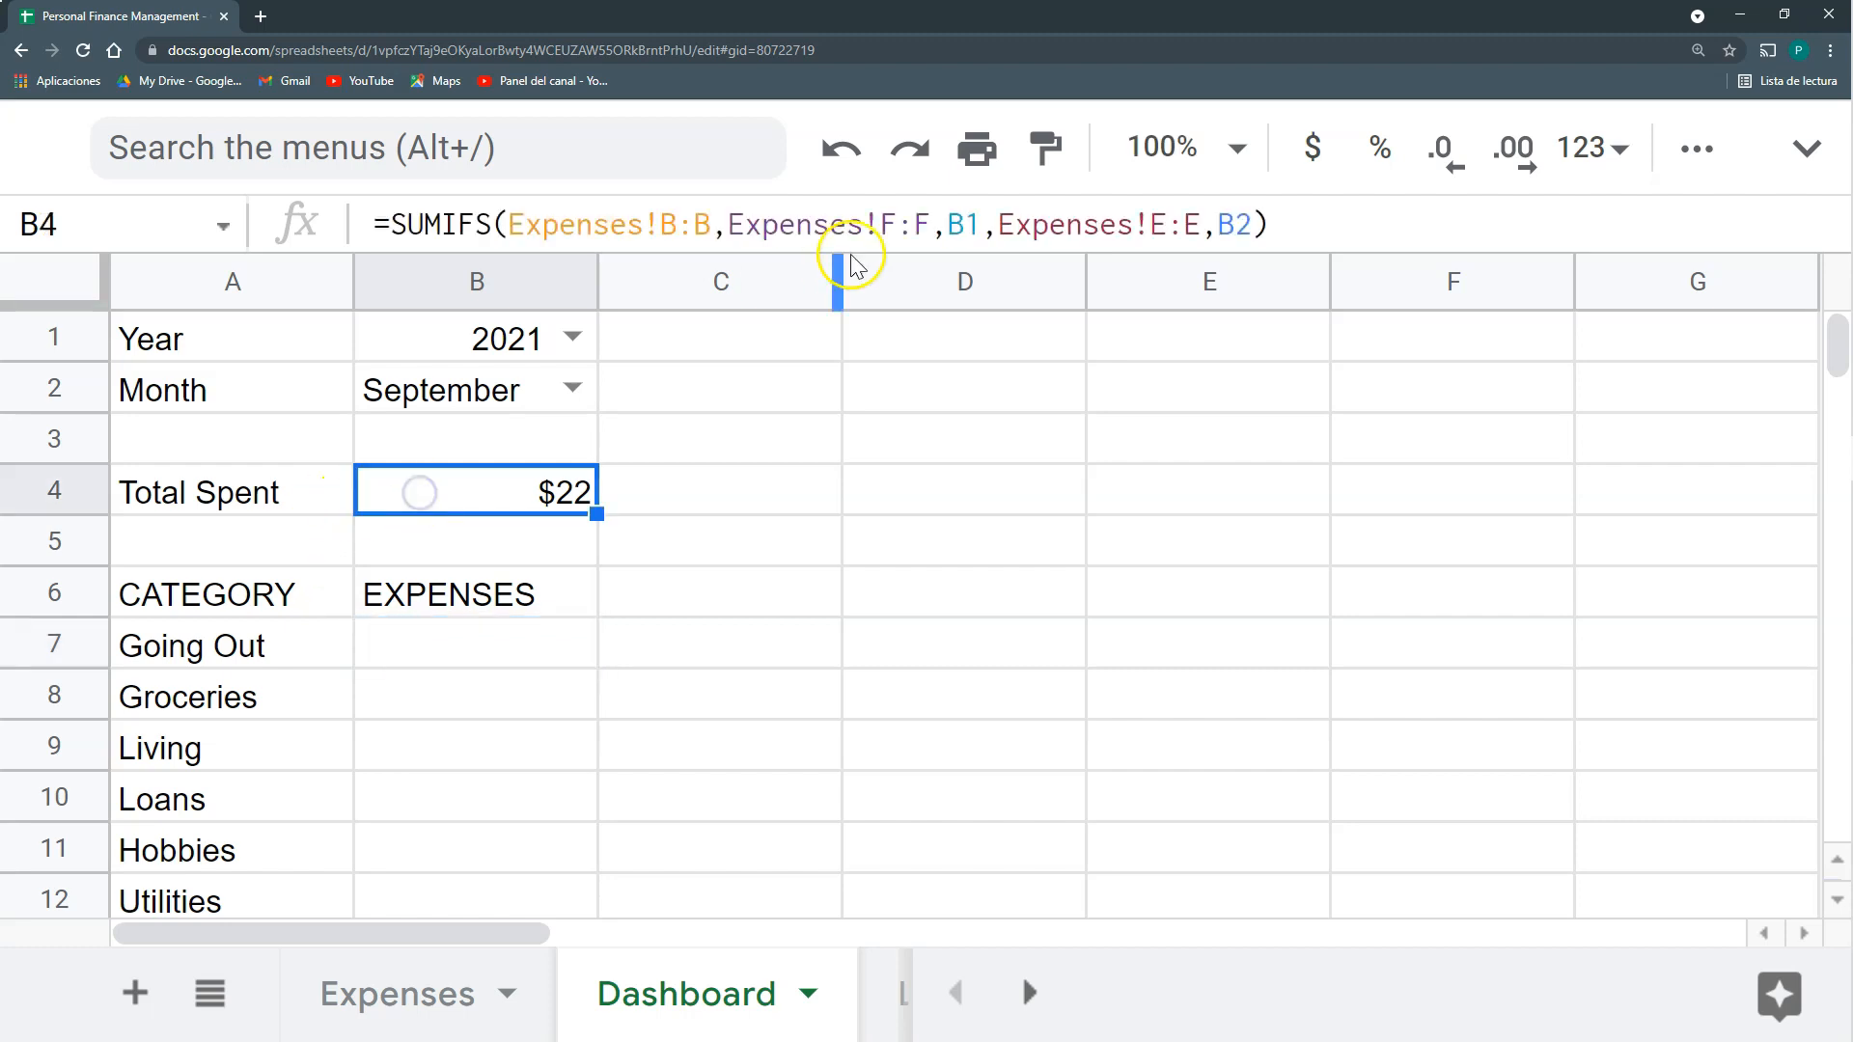
drag(1288, 227, 340, 246)
key(F4)
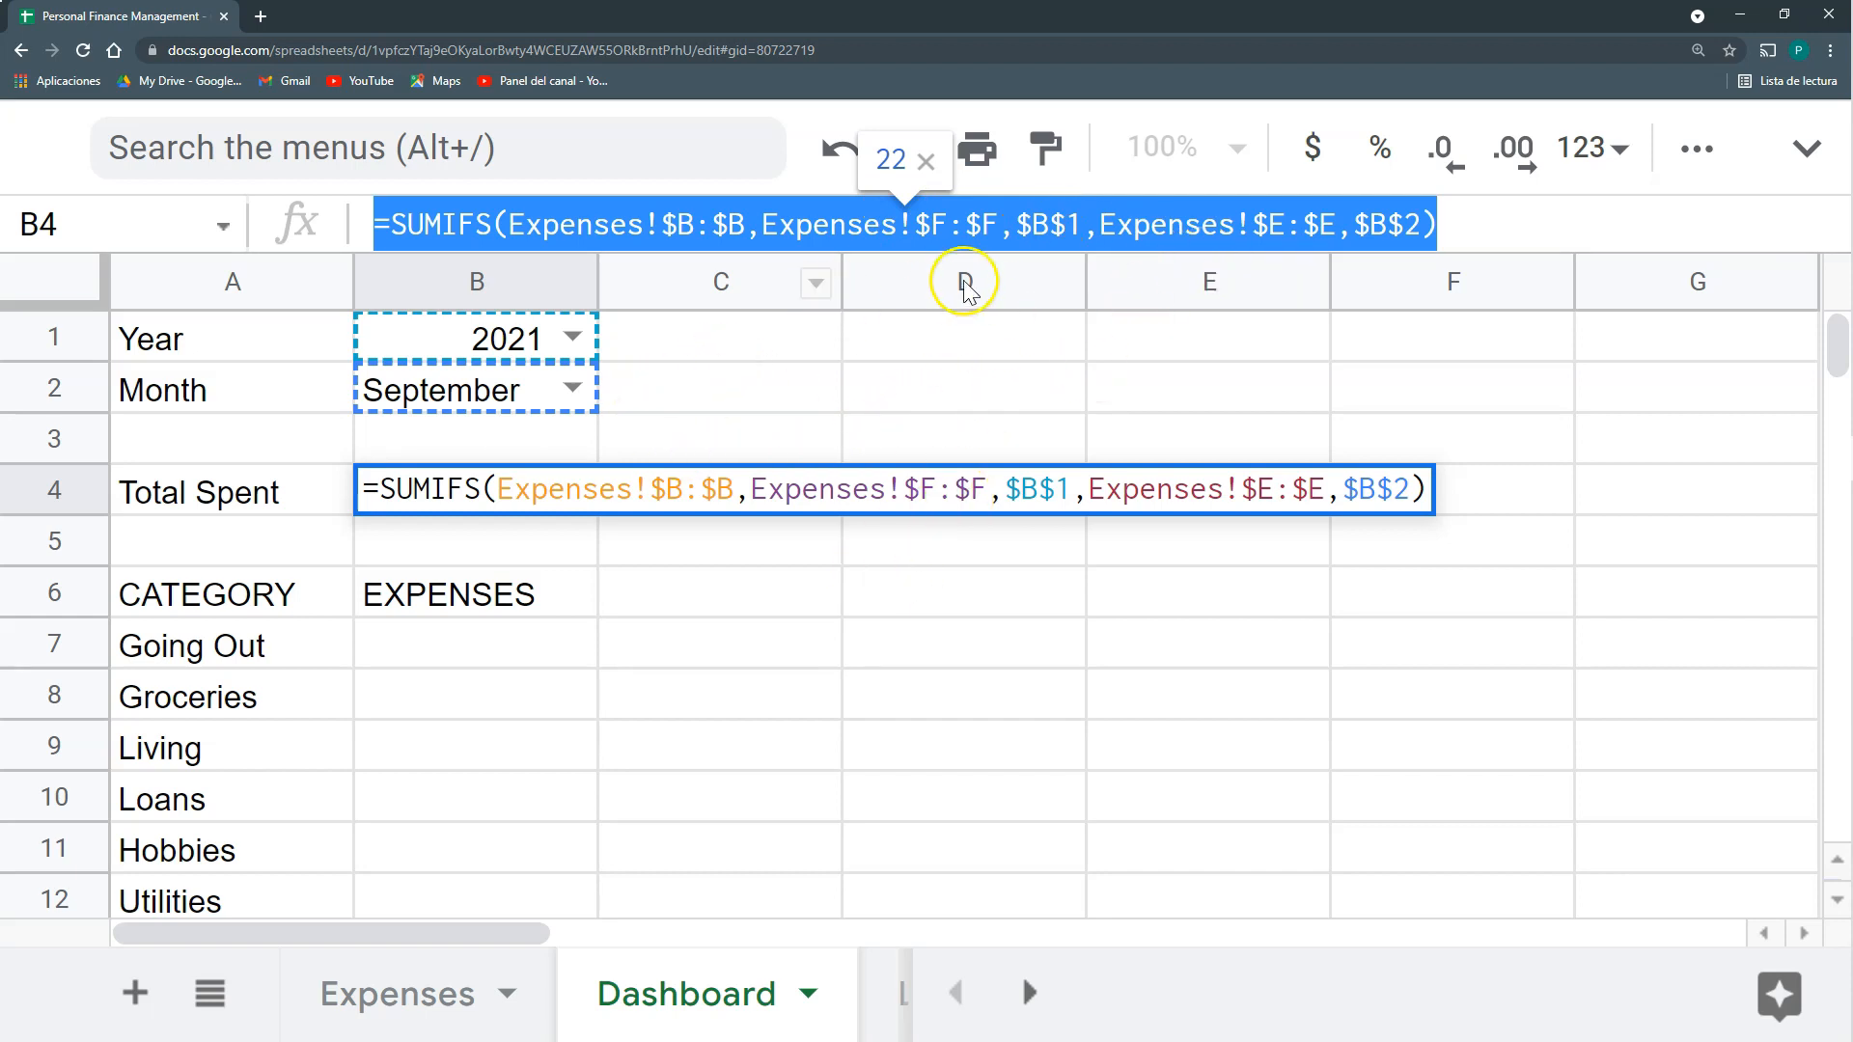
key(Return)
Copy the Total Spent formula from B4 into B7, the expenses cell for Going Out.
click(548, 488)
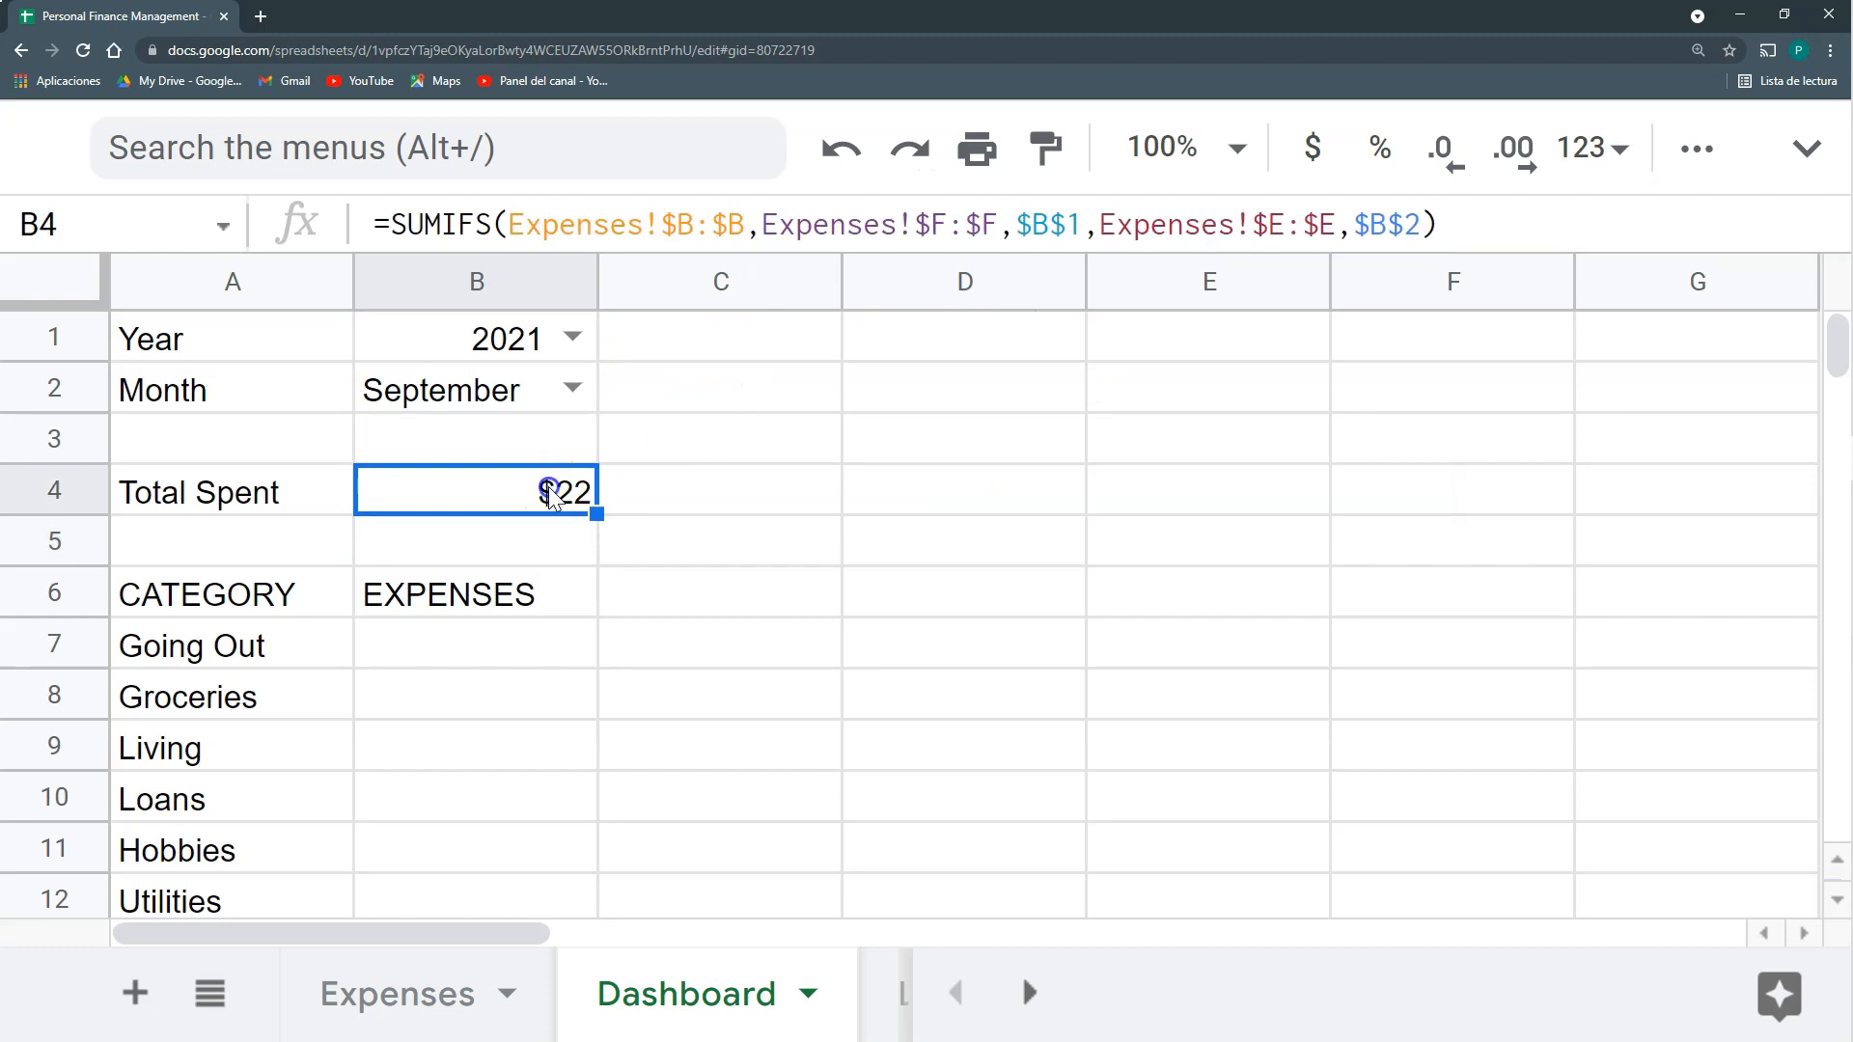
key(ctrl+c)
click(494, 655)
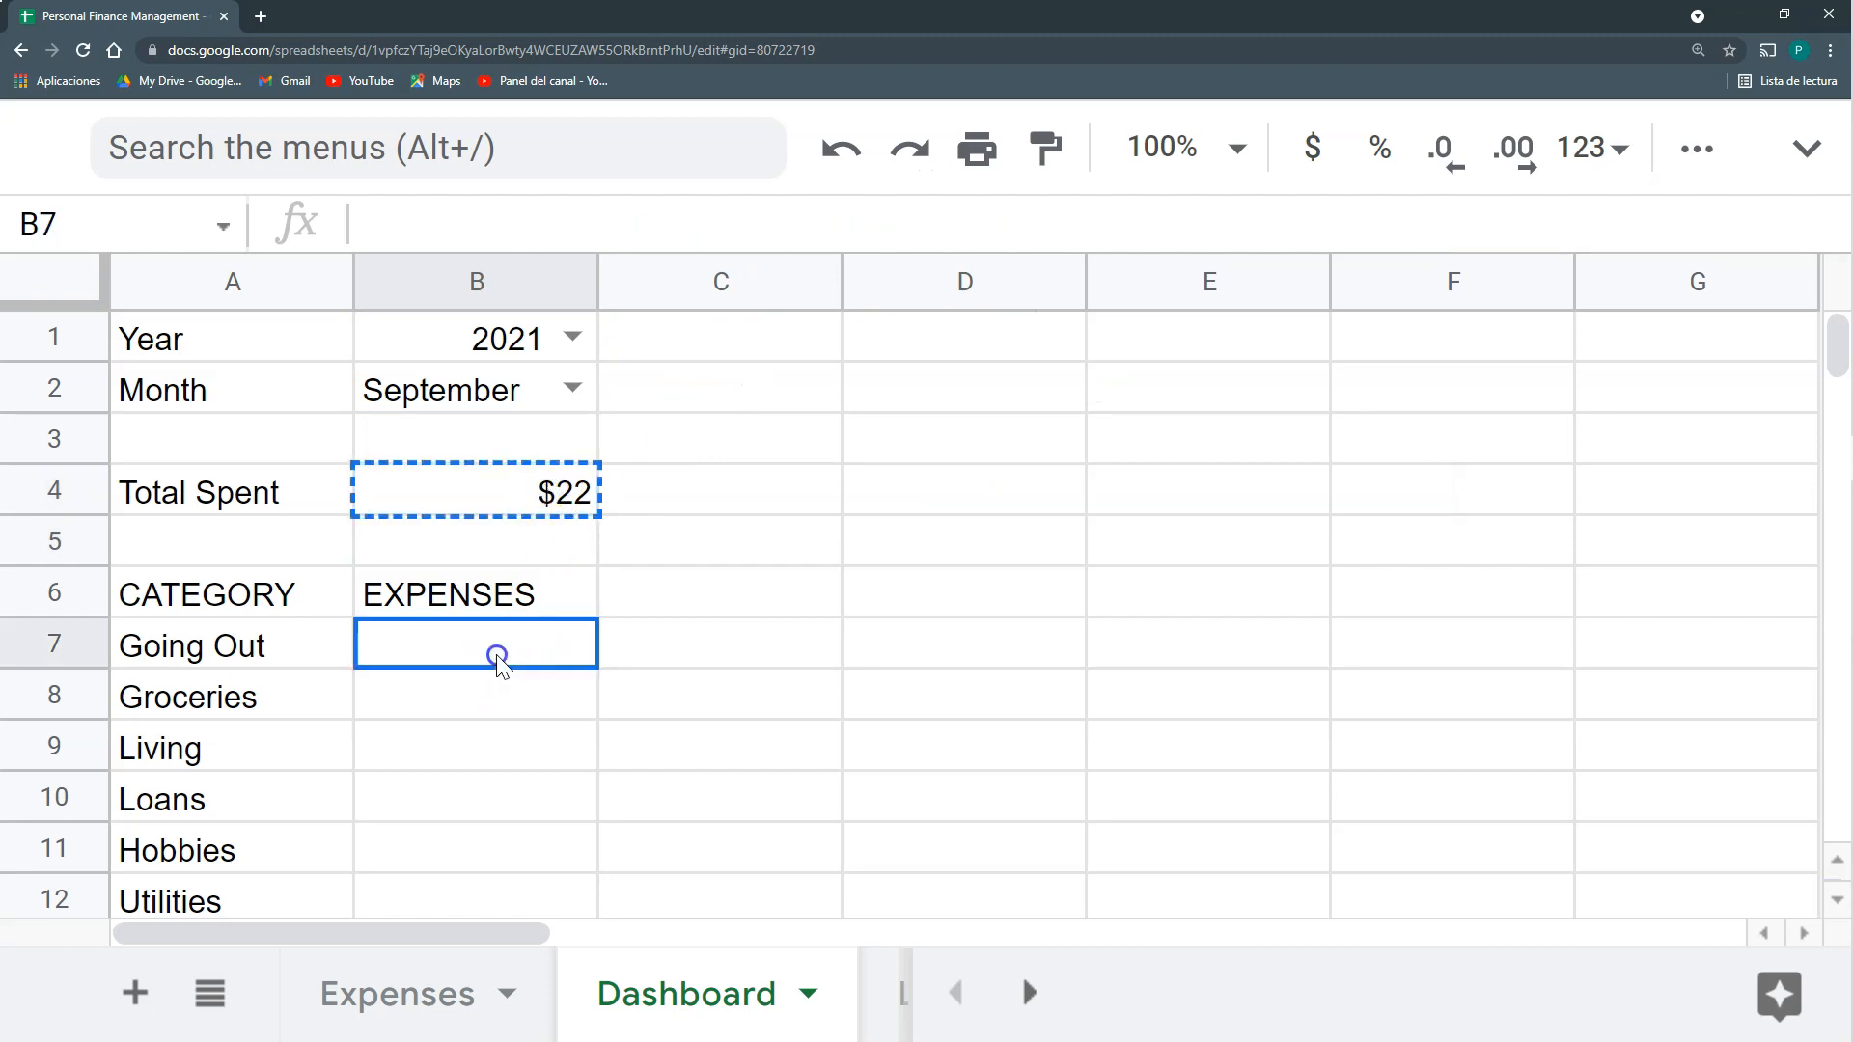
key(ctrl+v)
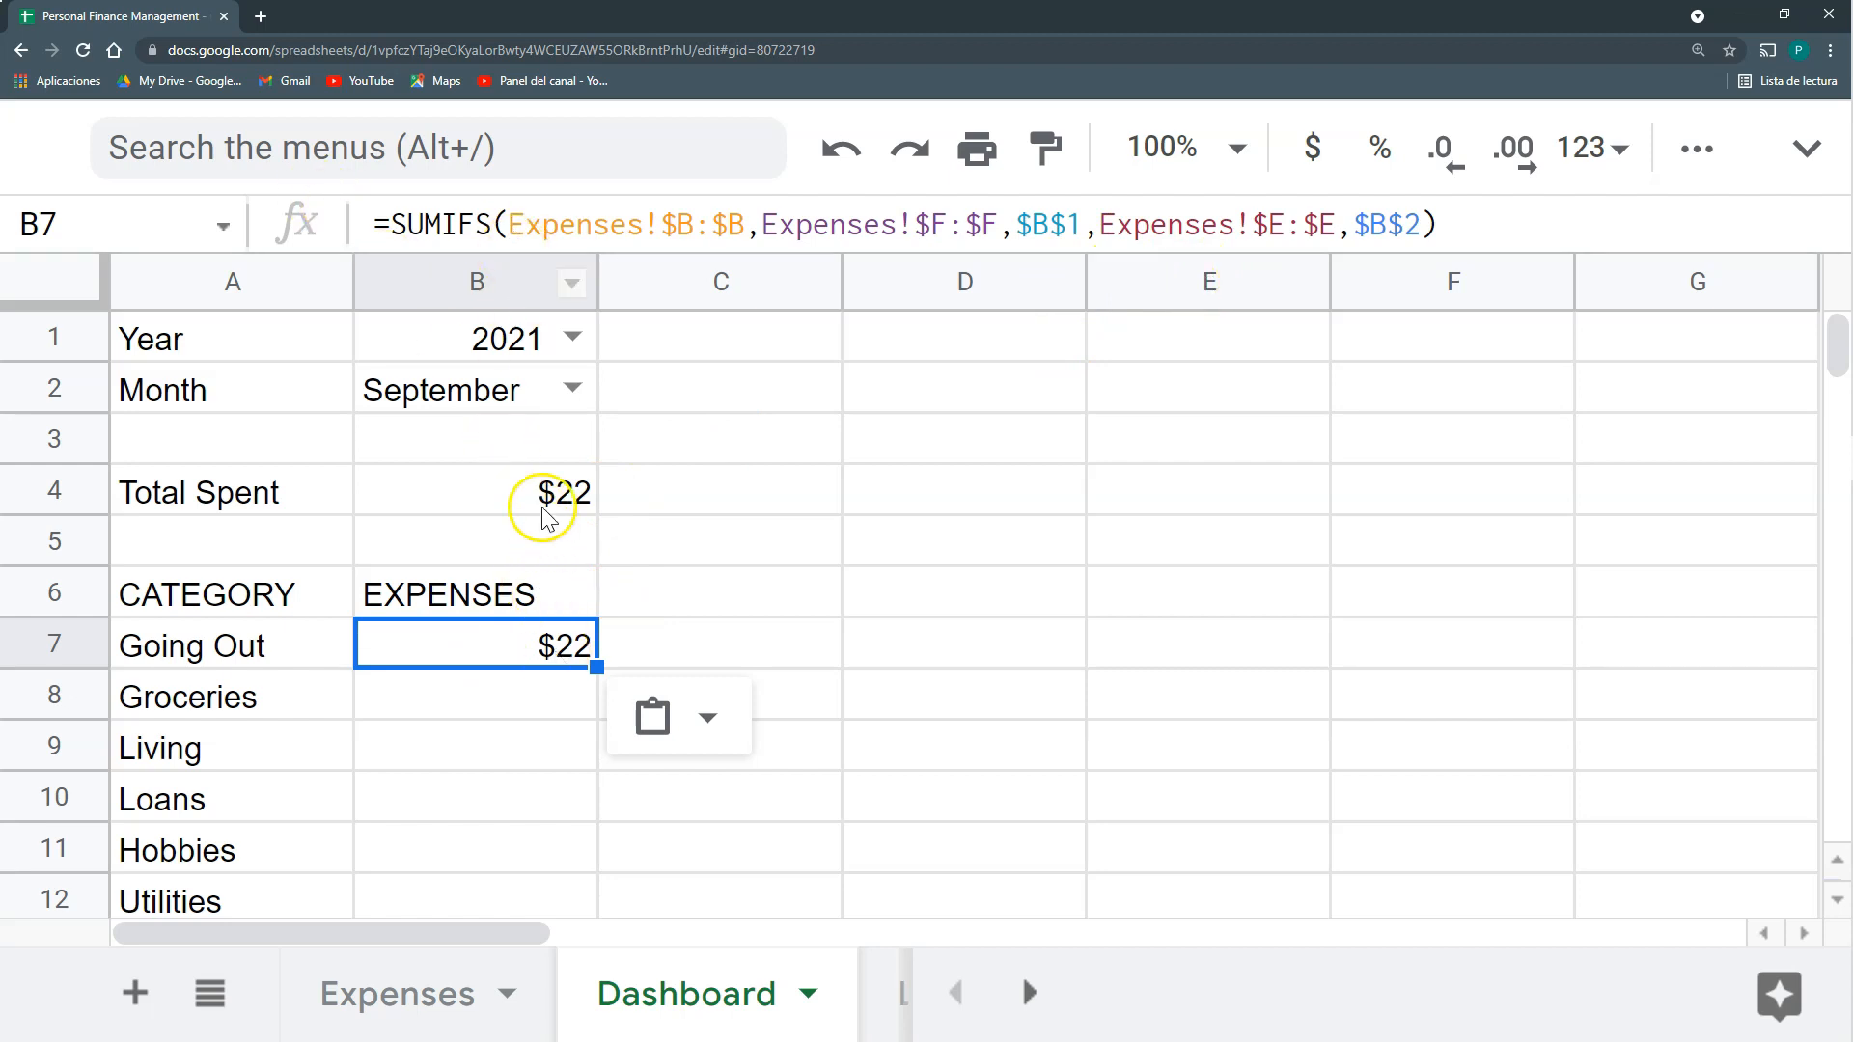
click(502, 340)
click(527, 386)
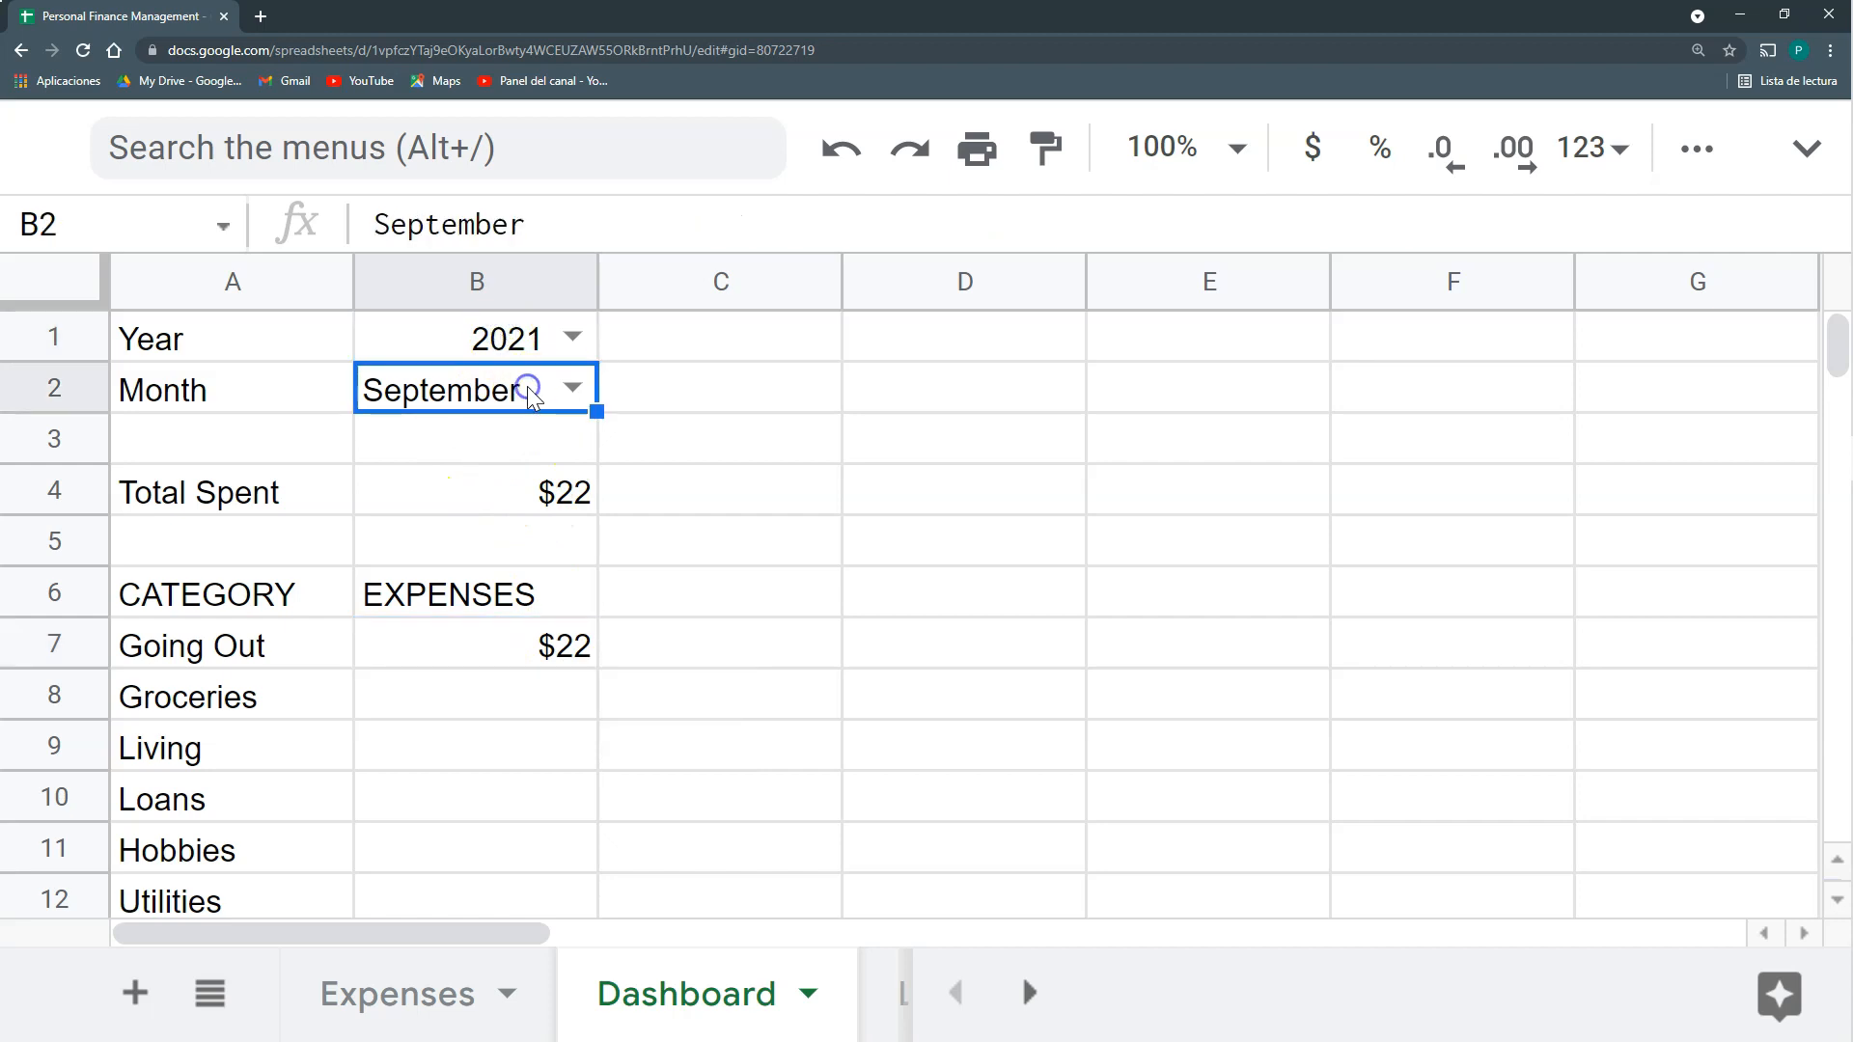
click(538, 642)
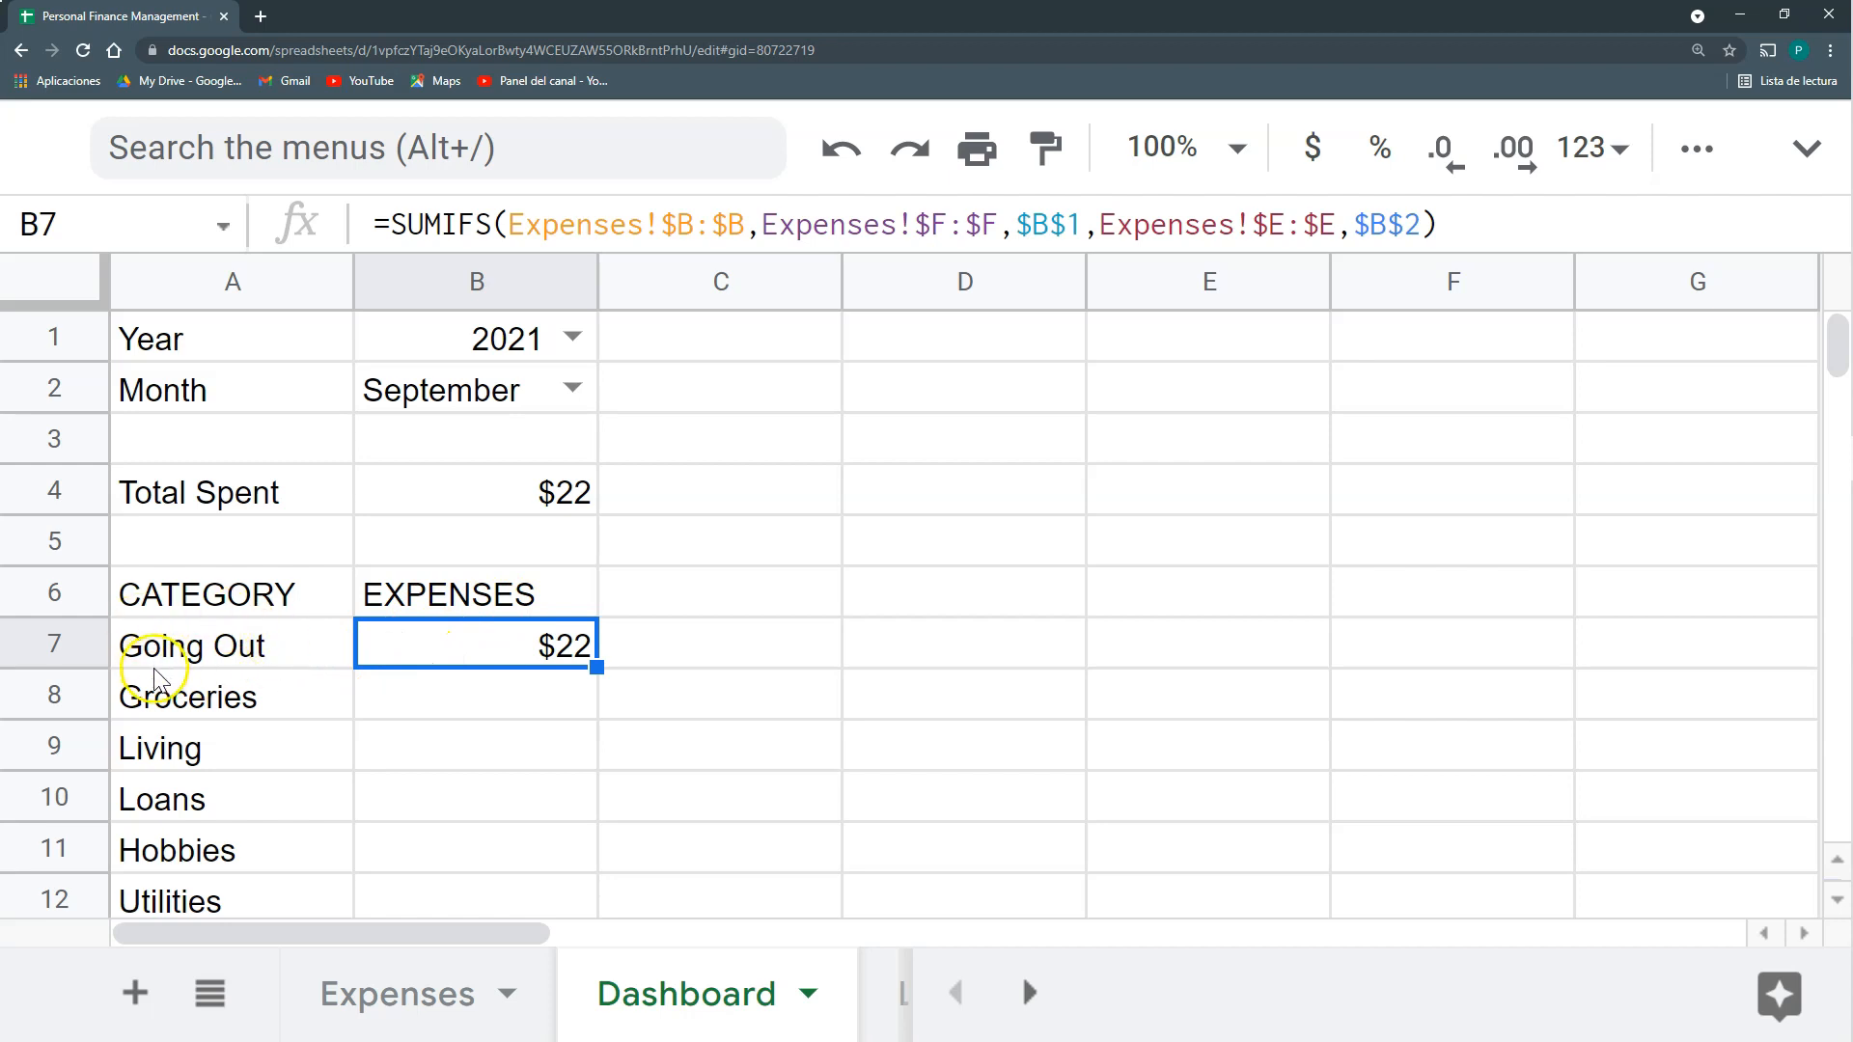
Add the category column from the Expenses sheet to the SUMIFS formula in B7 as the absolute criteria range Expenses!$D:$D.
click(391, 1008)
click(640, 995)
click(1415, 223)
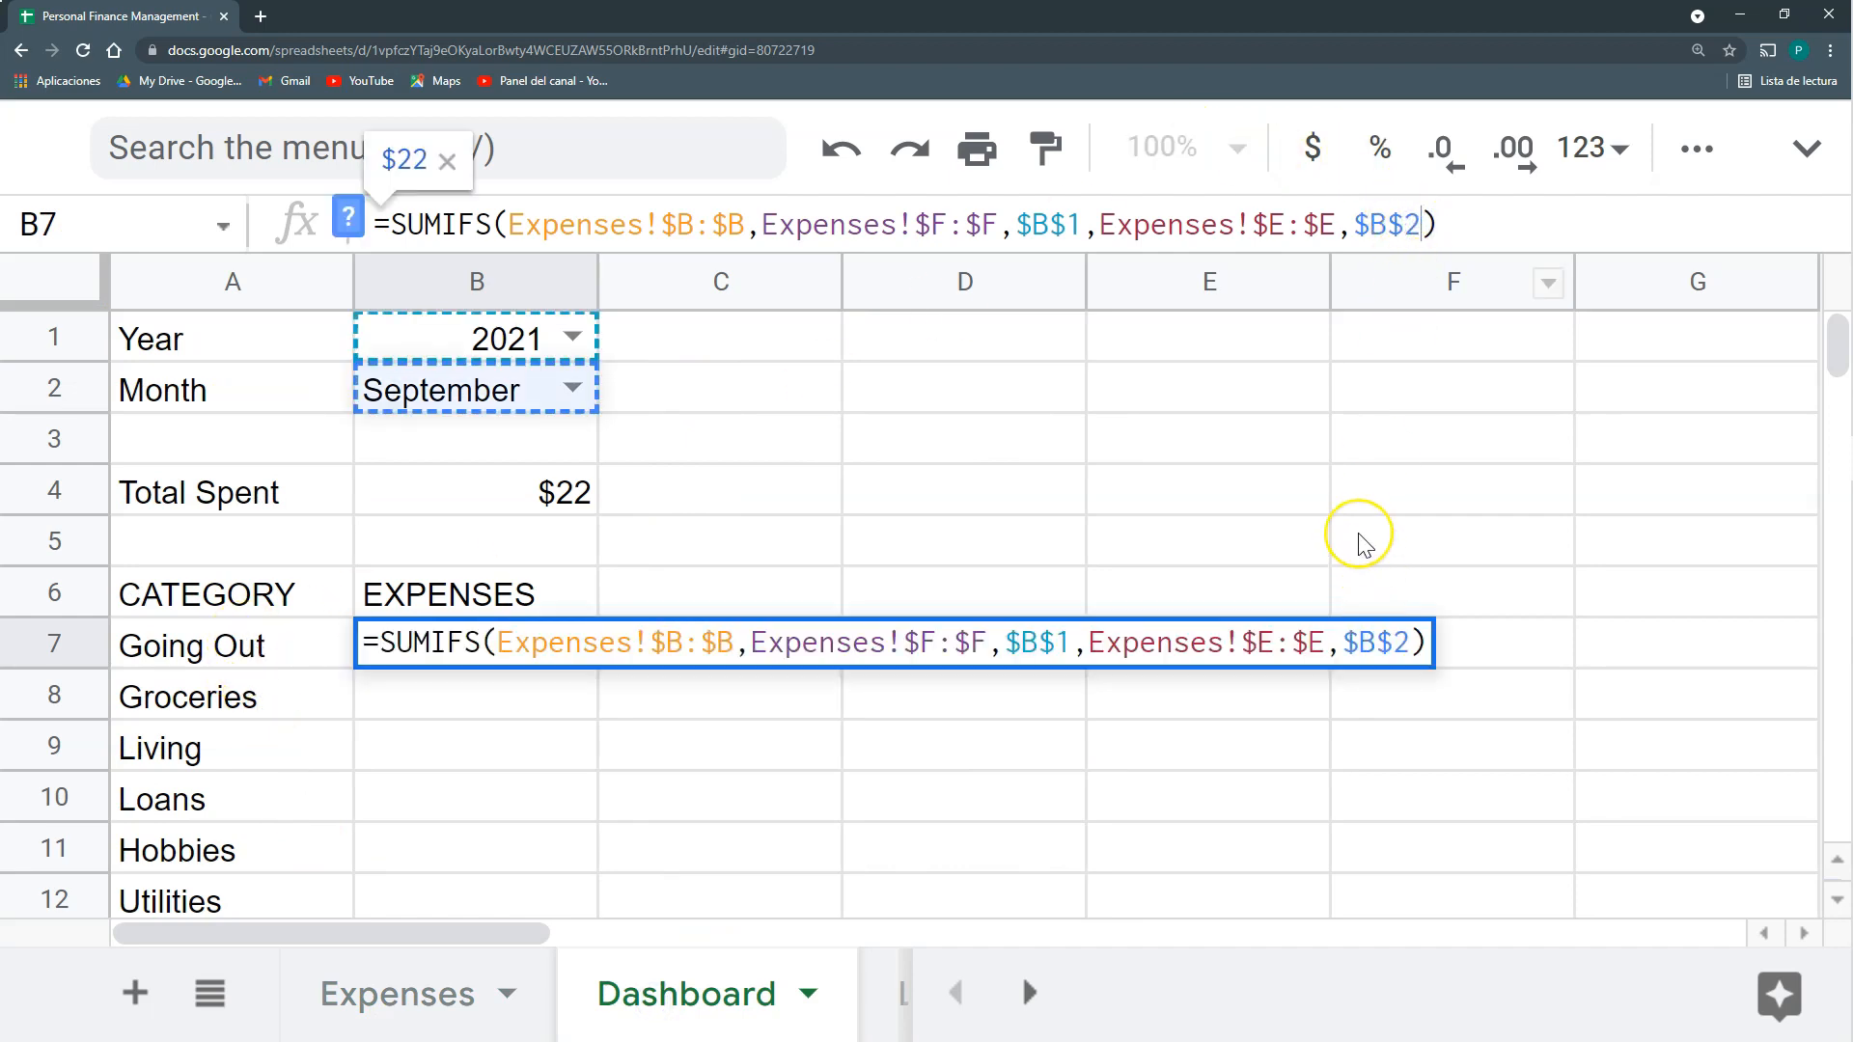
text(;)
click(398, 995)
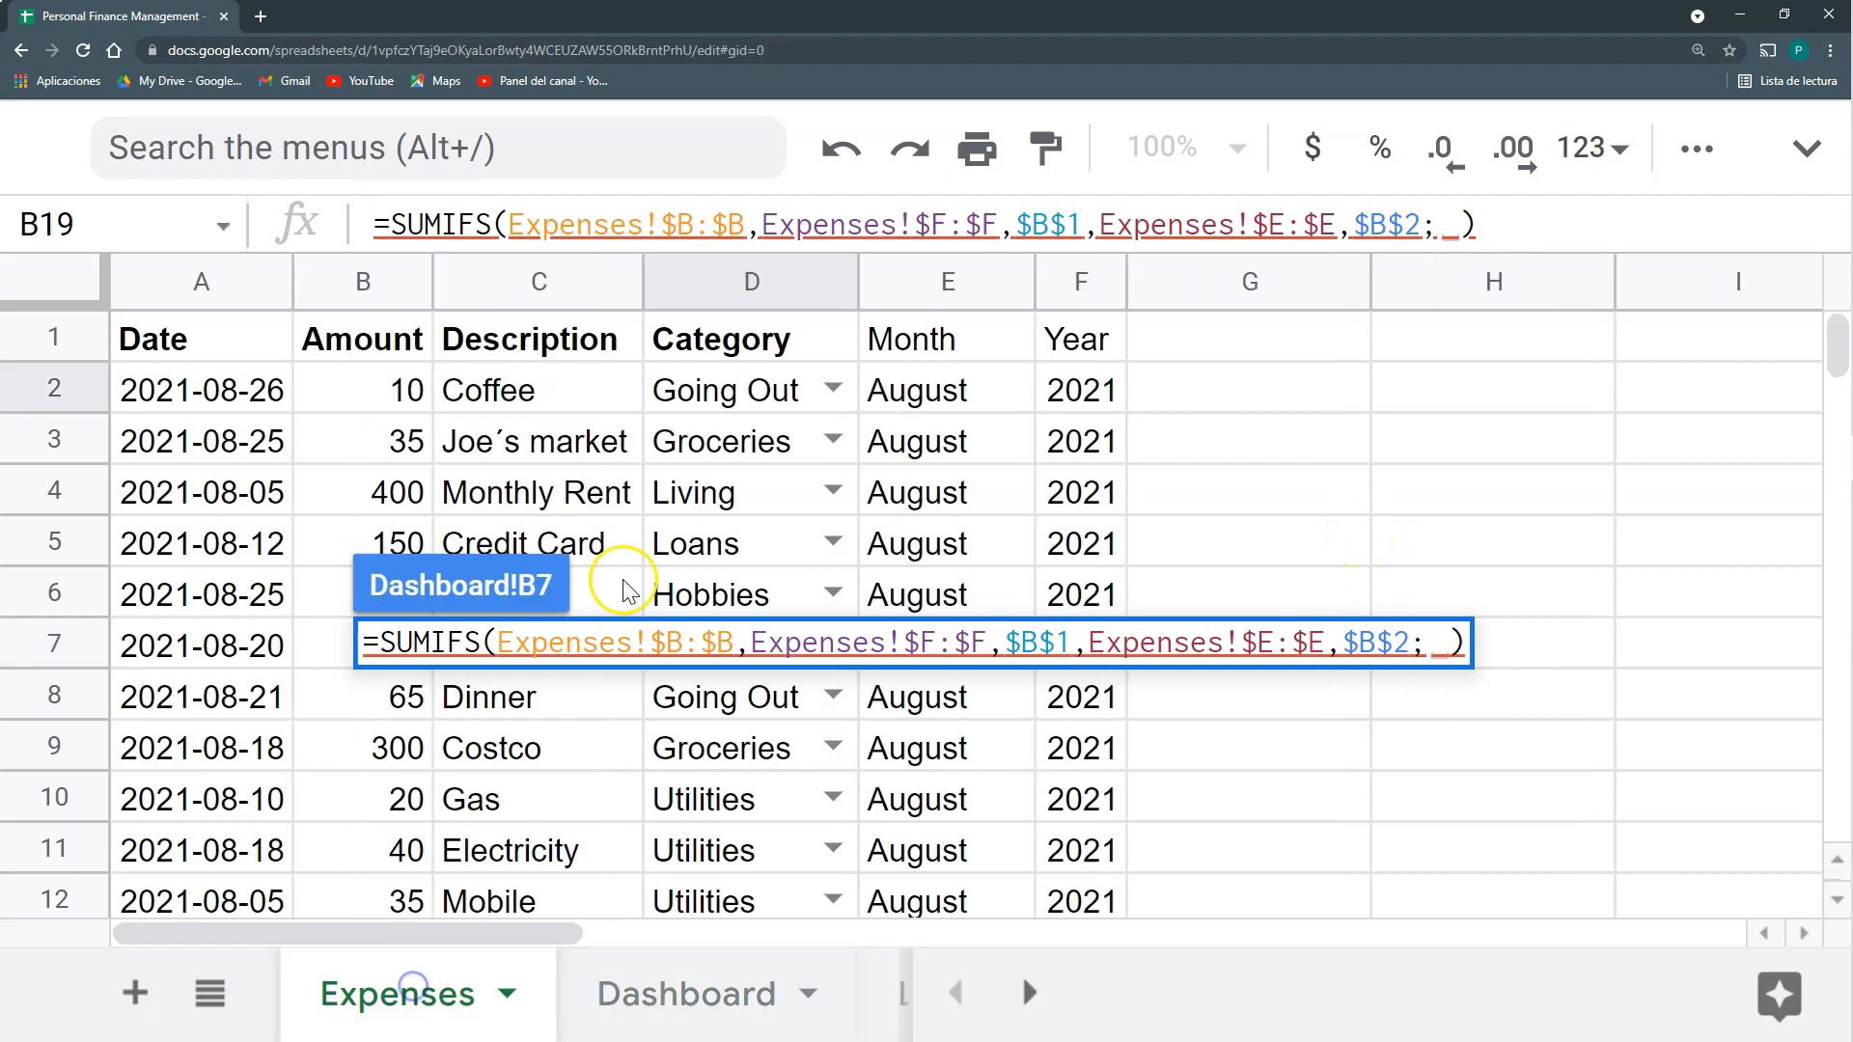
click(742, 285)
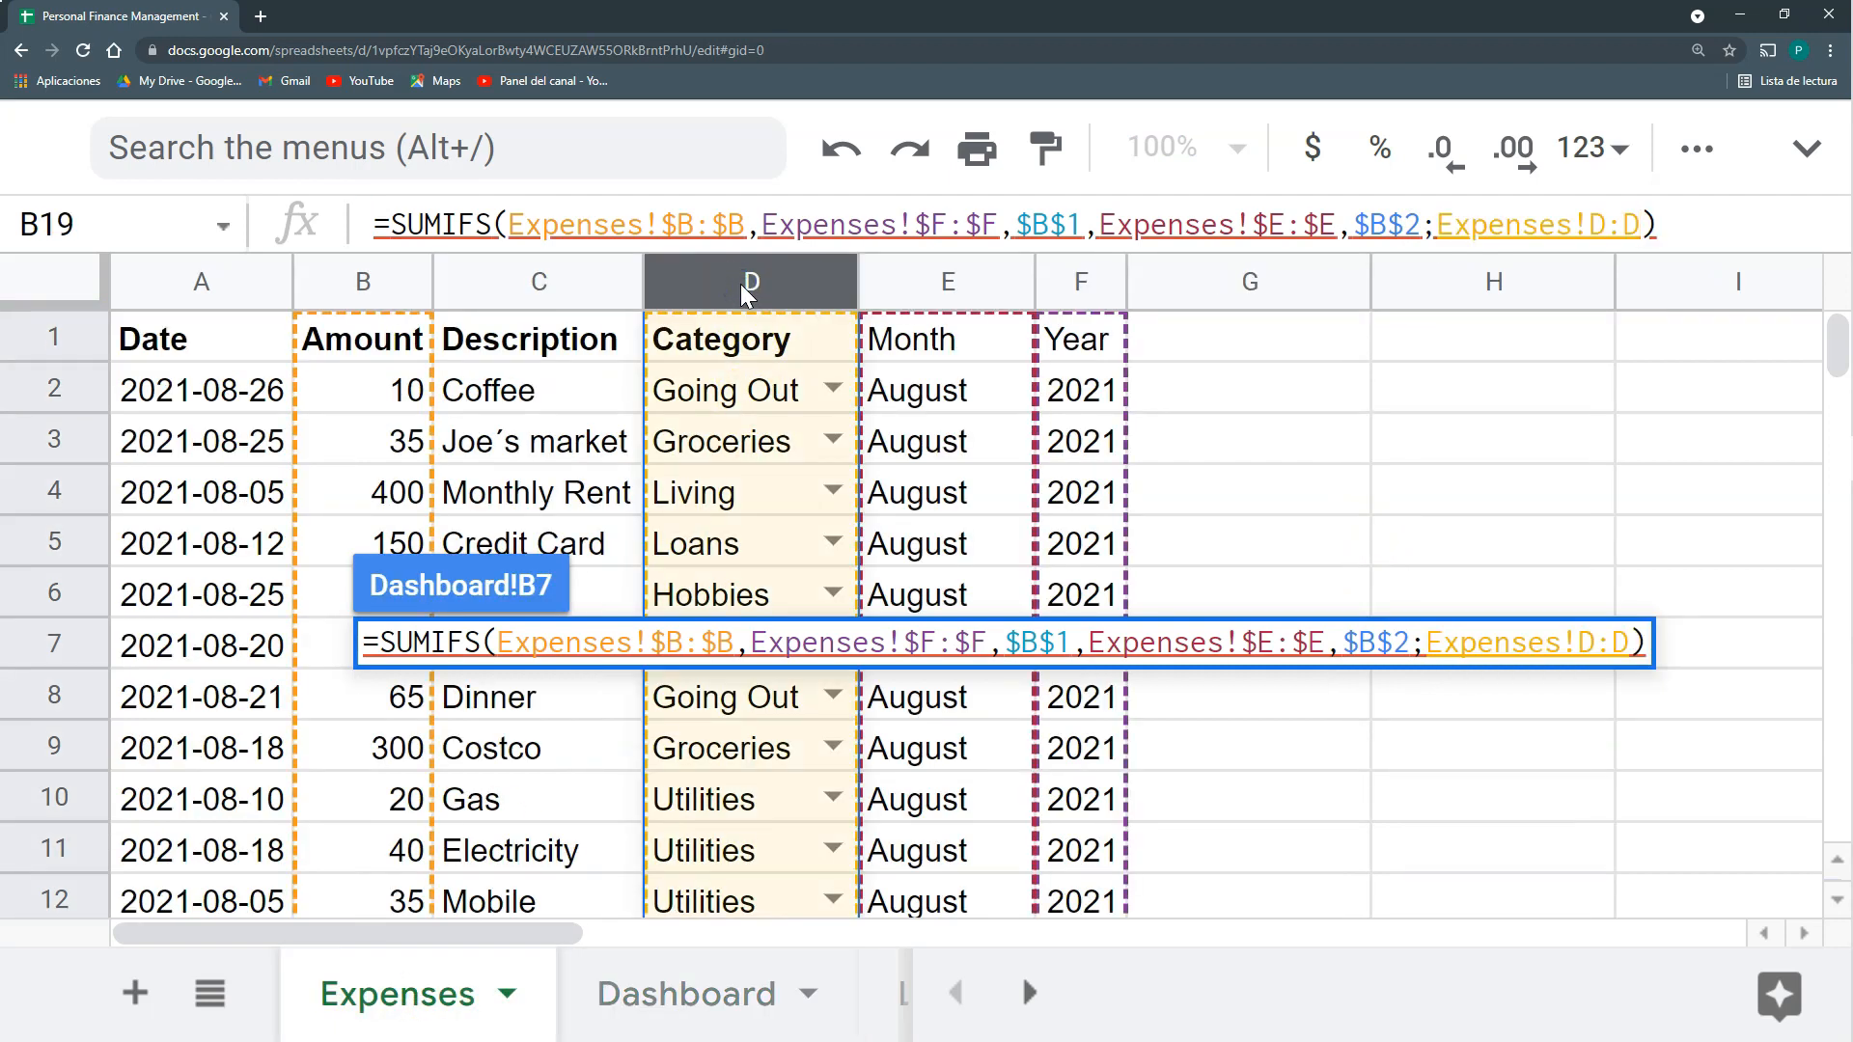
key(F4)
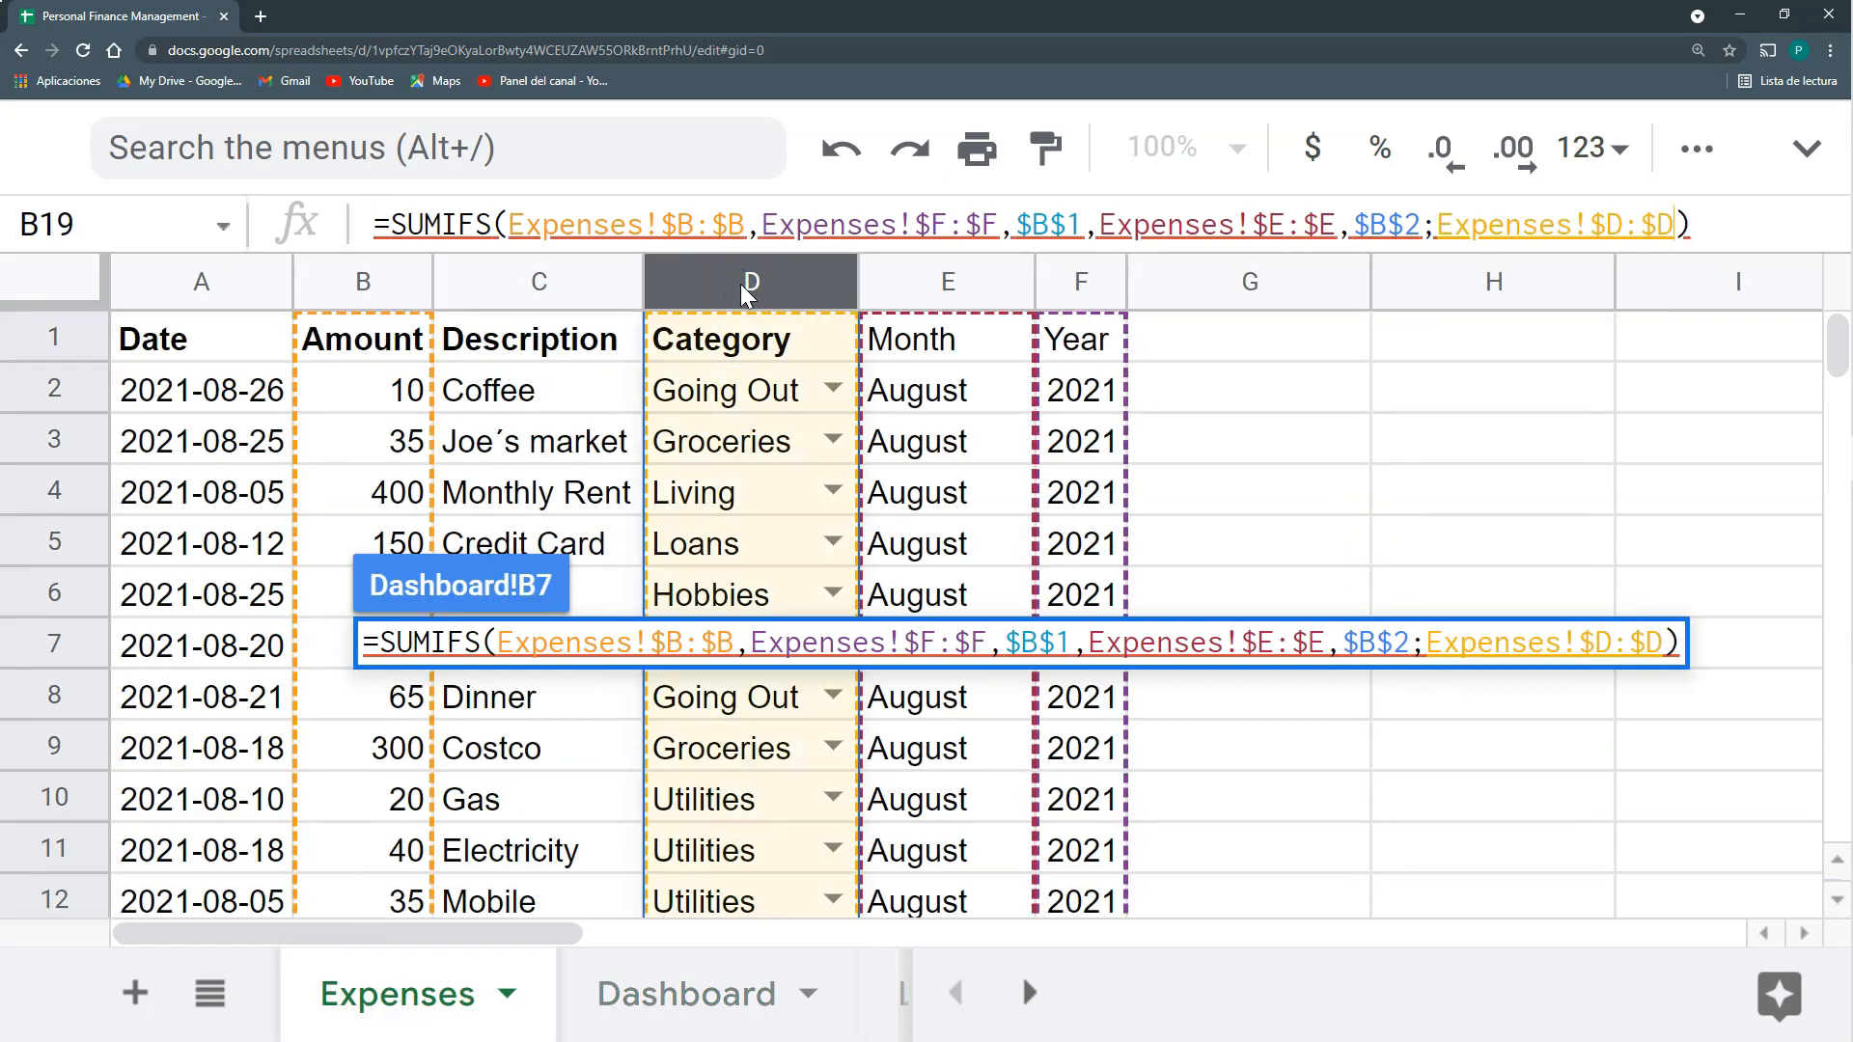
Use the Going Out cell A7 as the criterion for the category range in B7 and complete the formula.
text(;)
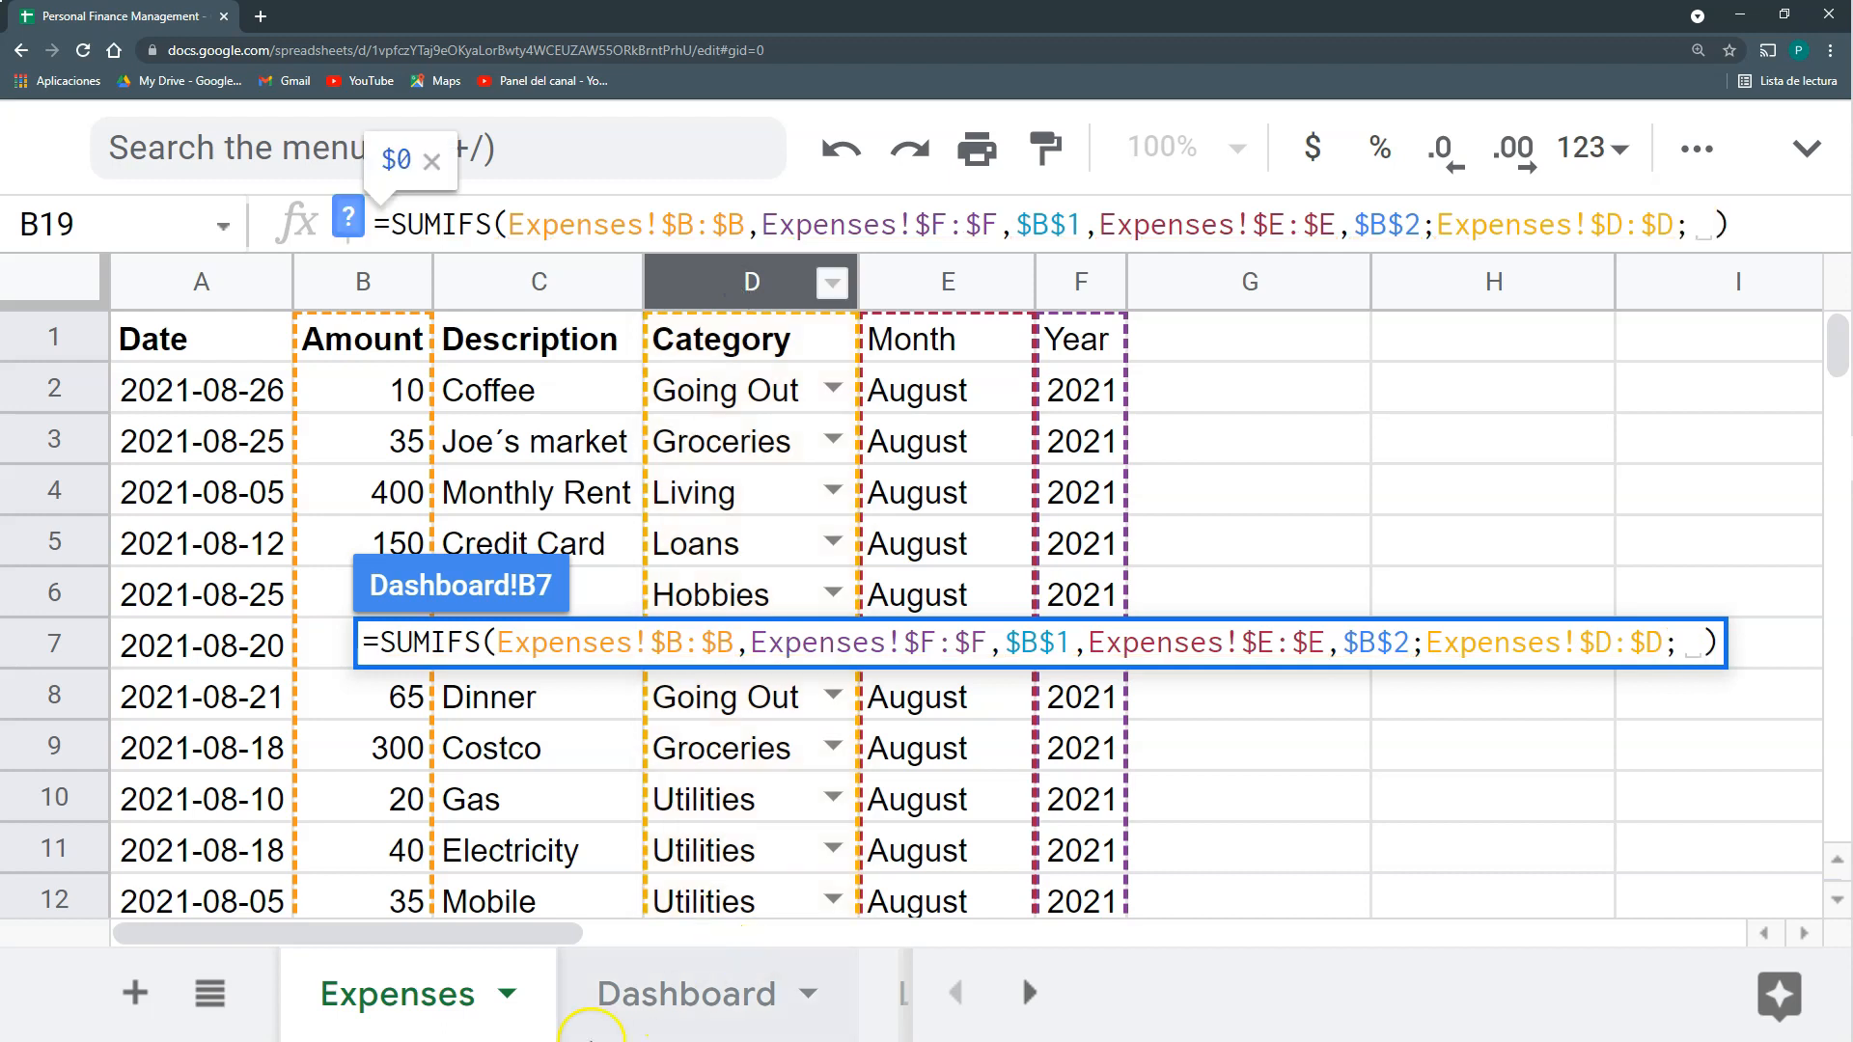
click(645, 1010)
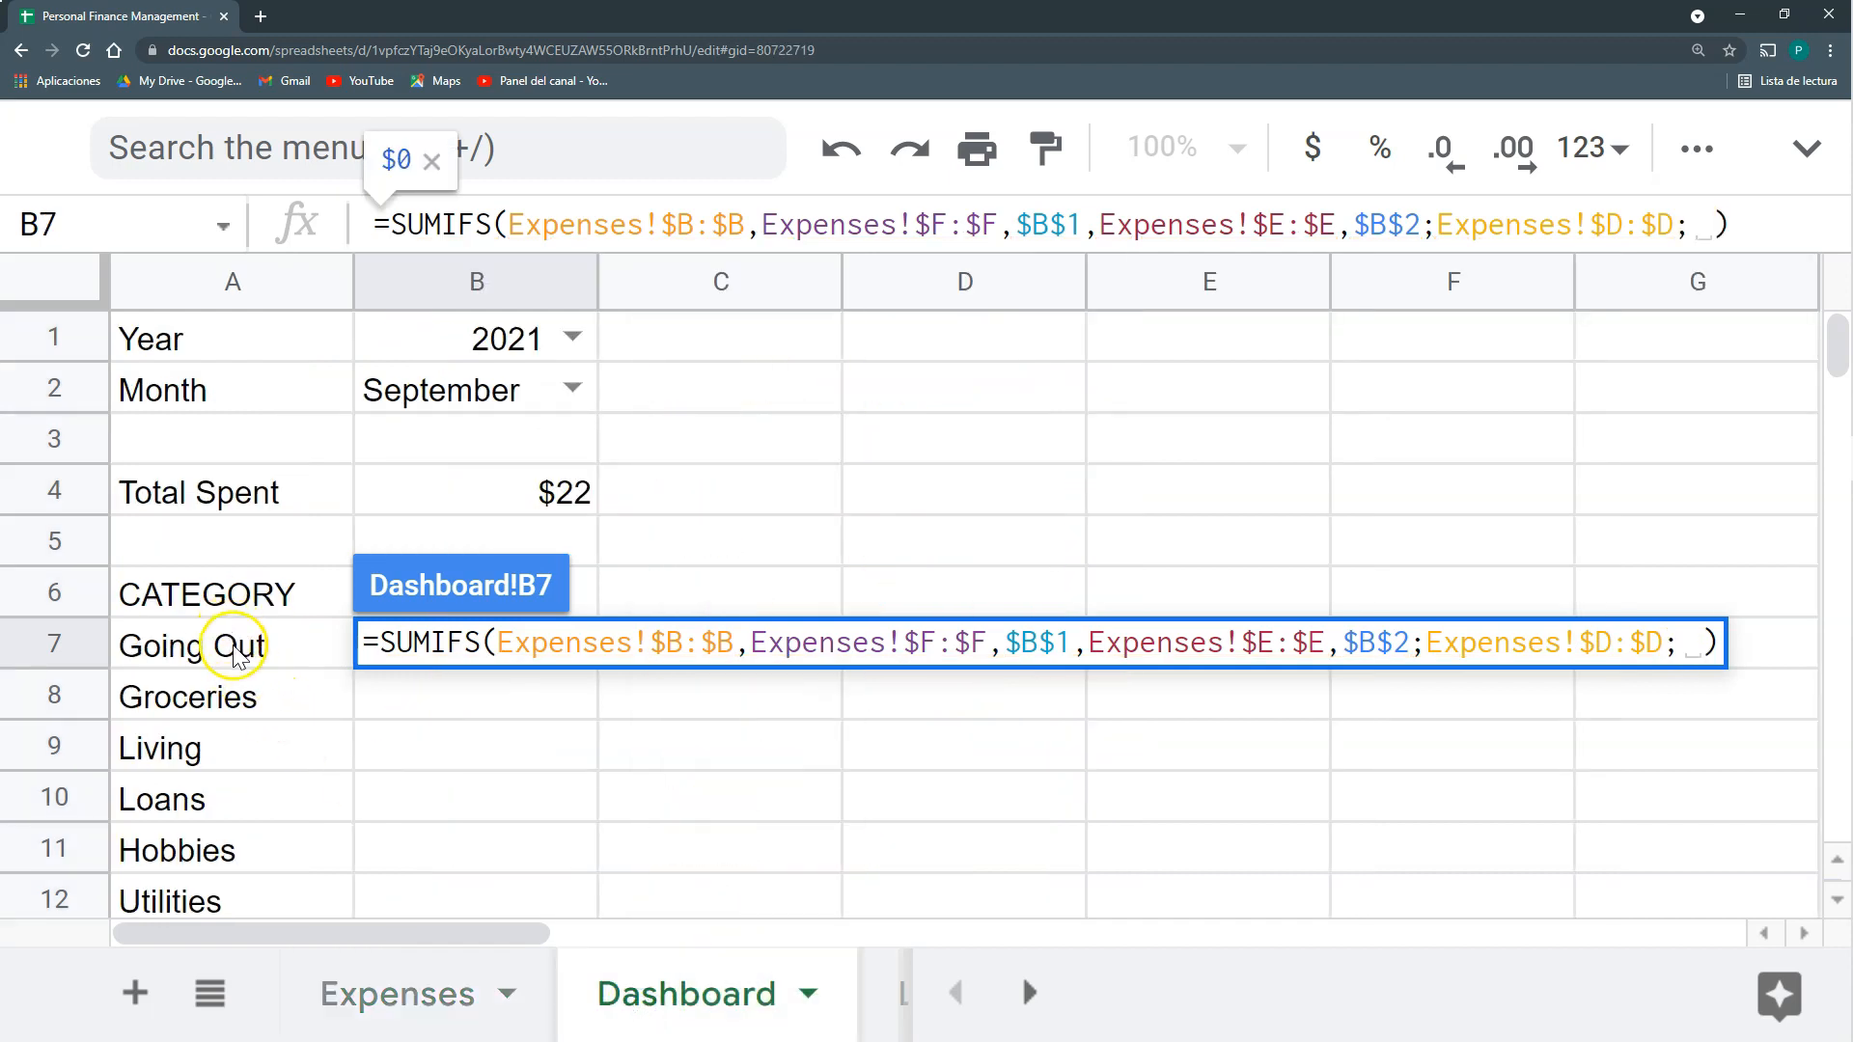
click(235, 649)
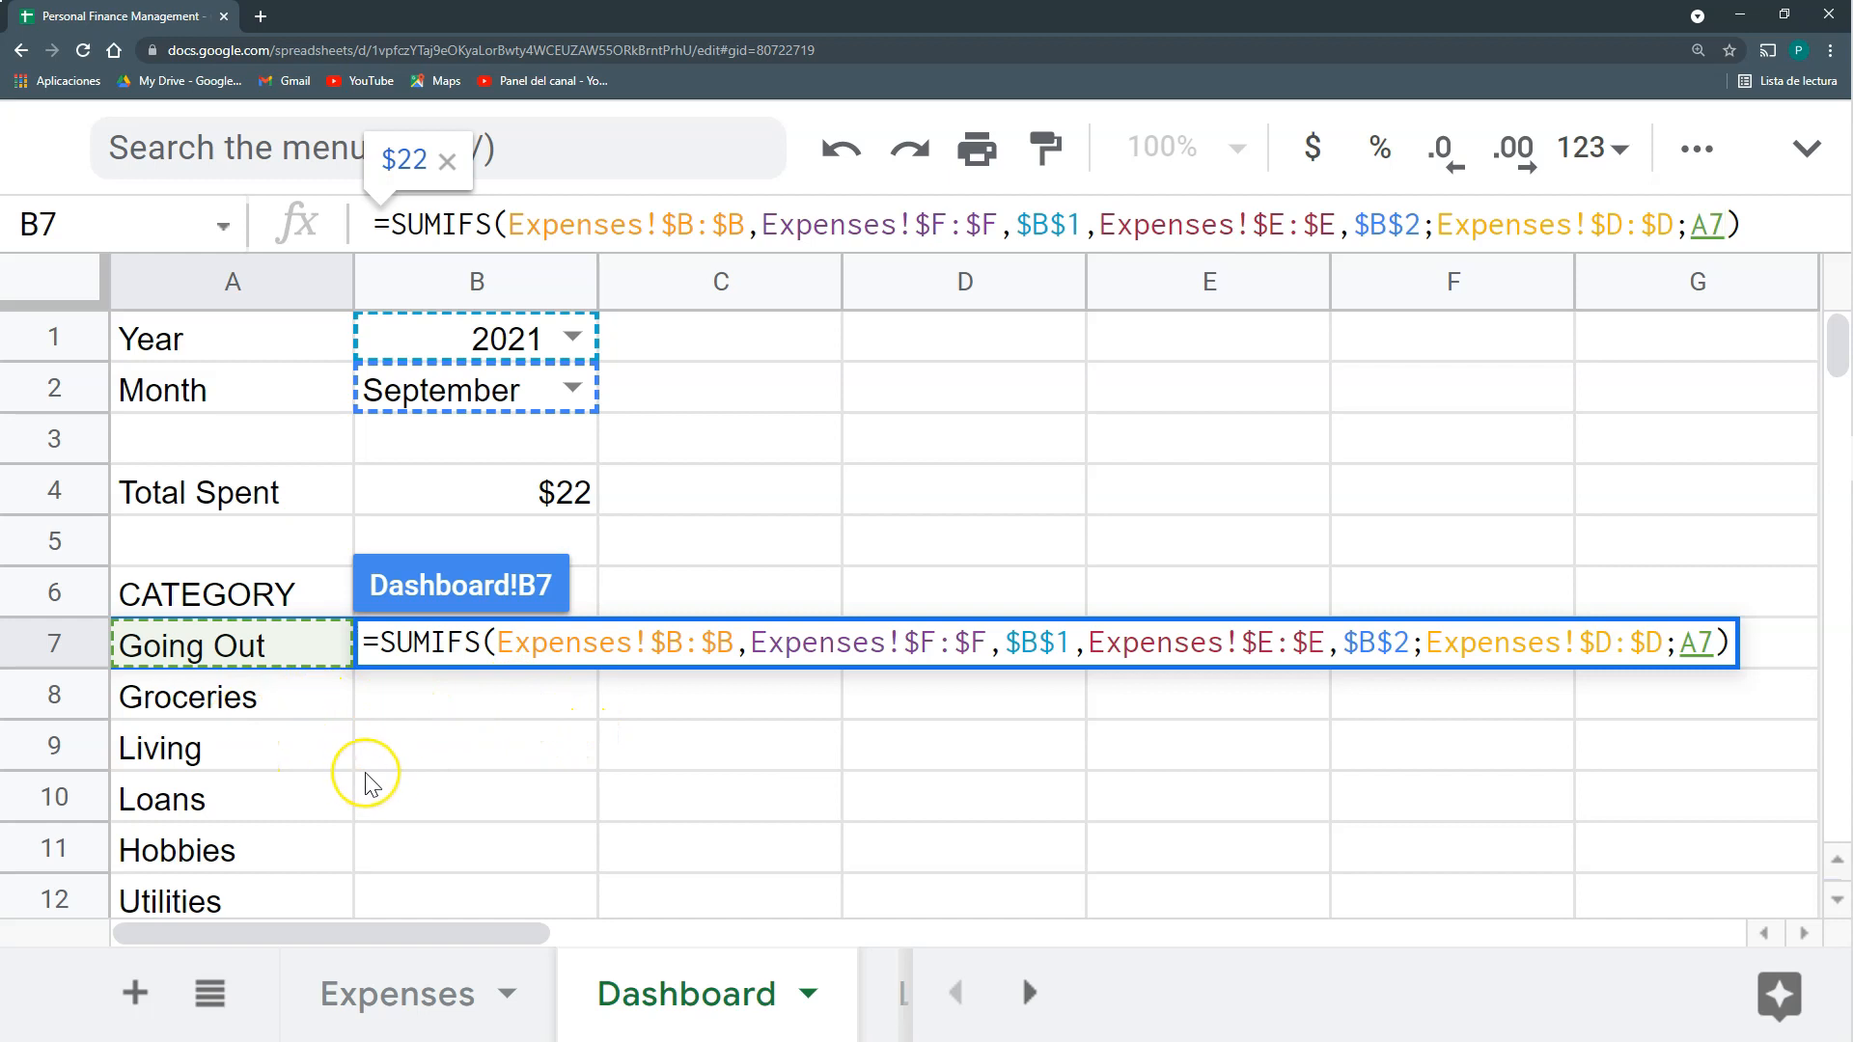
key(Return)
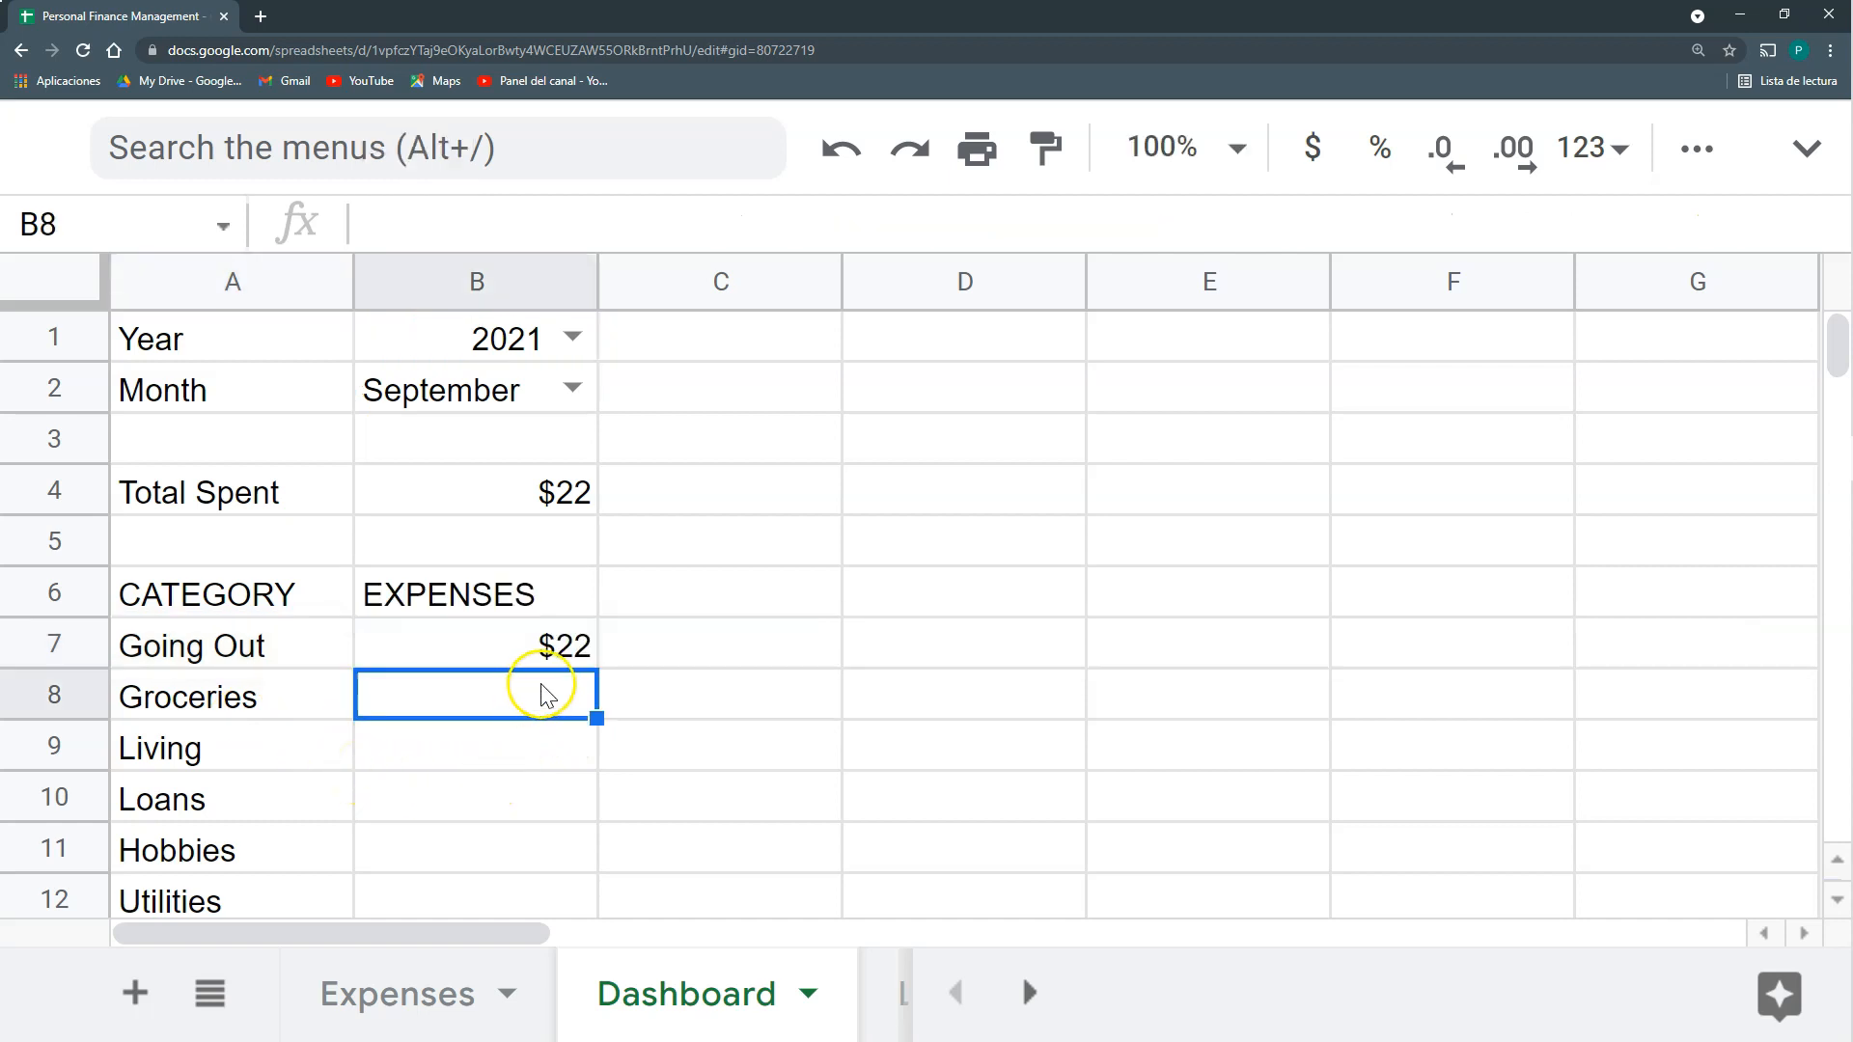
Fill the category expense formula from B7 down to B12 and set the Dashboard month to August to check the amounts.
click(533, 642)
drag(596, 667, 575, 892)
click(572, 387)
click(494, 461)
scroll(541, 569, down, 3)
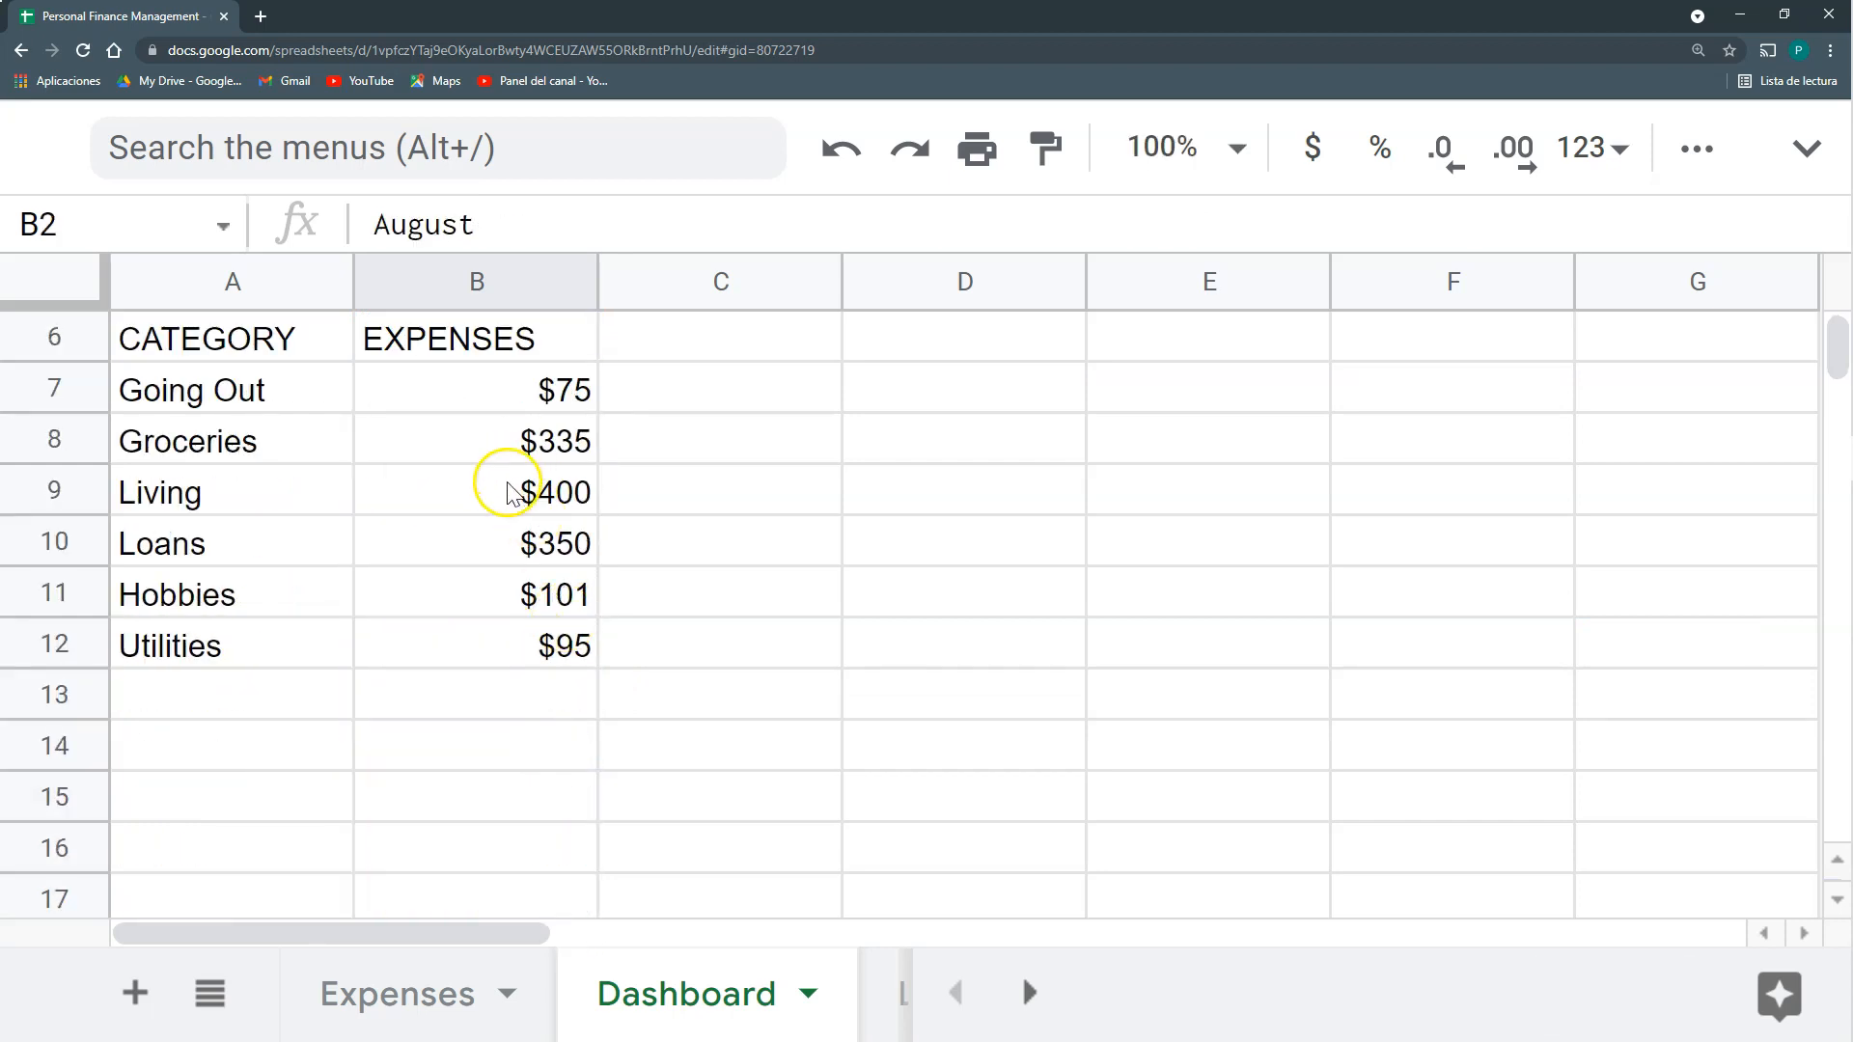
scroll(496, 483, up, 1)
drag(511, 511, 521, 704)
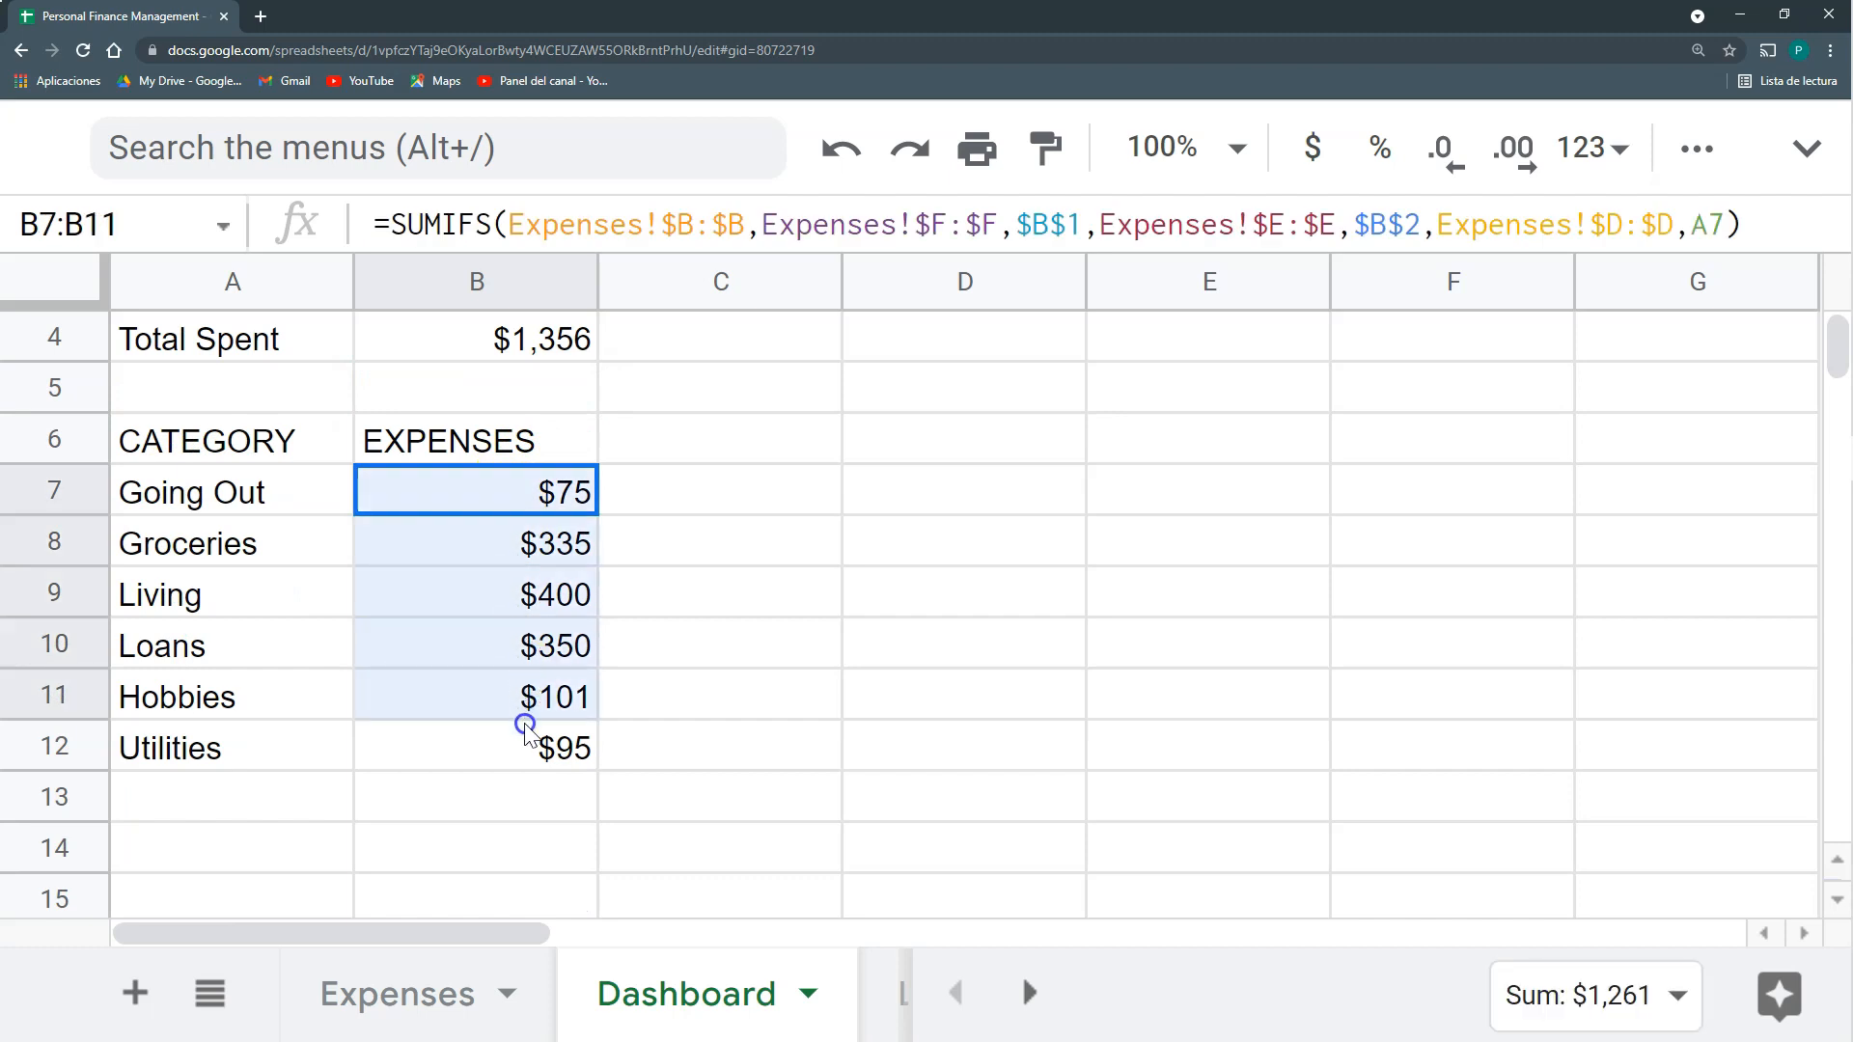
click(516, 729)
Make the CATEGORY and EXPENSES headers in A6:B6 bold.
scroll(497, 758, up, 1)
scroll(499, 759, up, 1)
click(290, 646)
drag(303, 653, 490, 753)
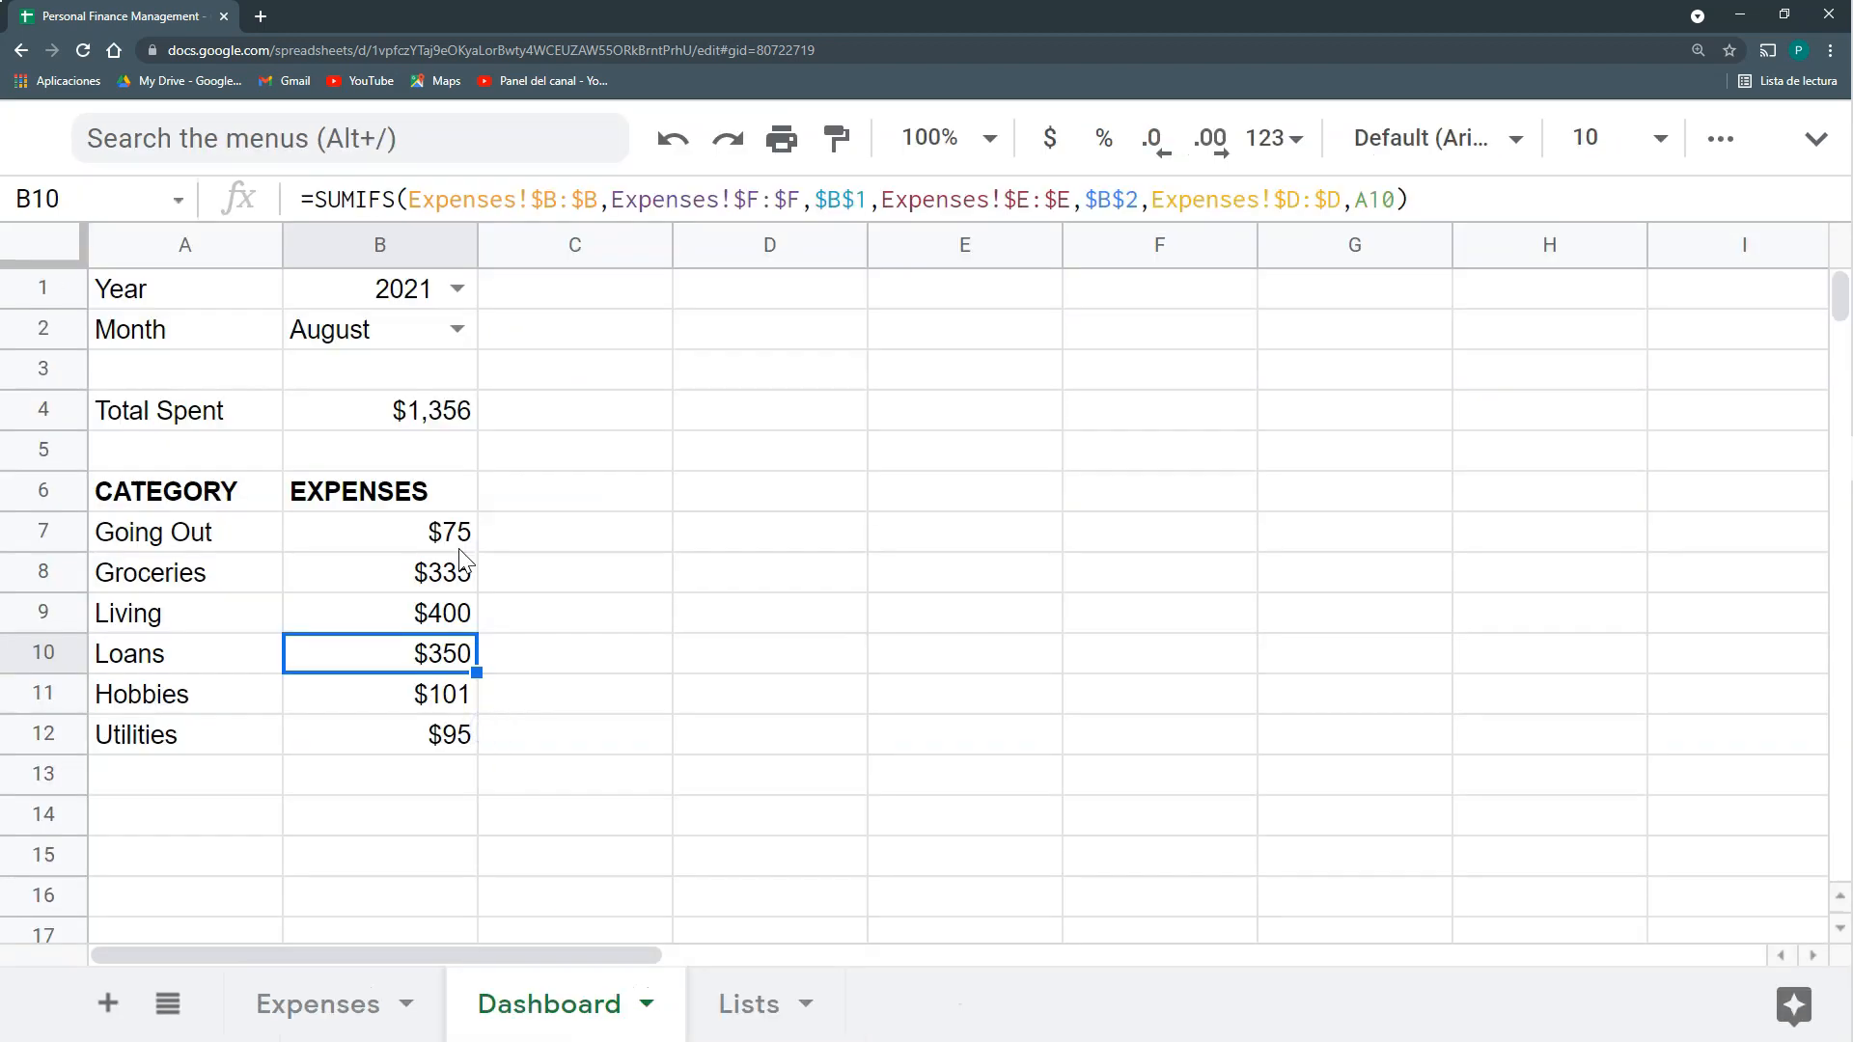
click(413, 570)
Make column C slightly narrower than its neighbours and enter the header % in C6.
drag(672, 247, 534, 261)
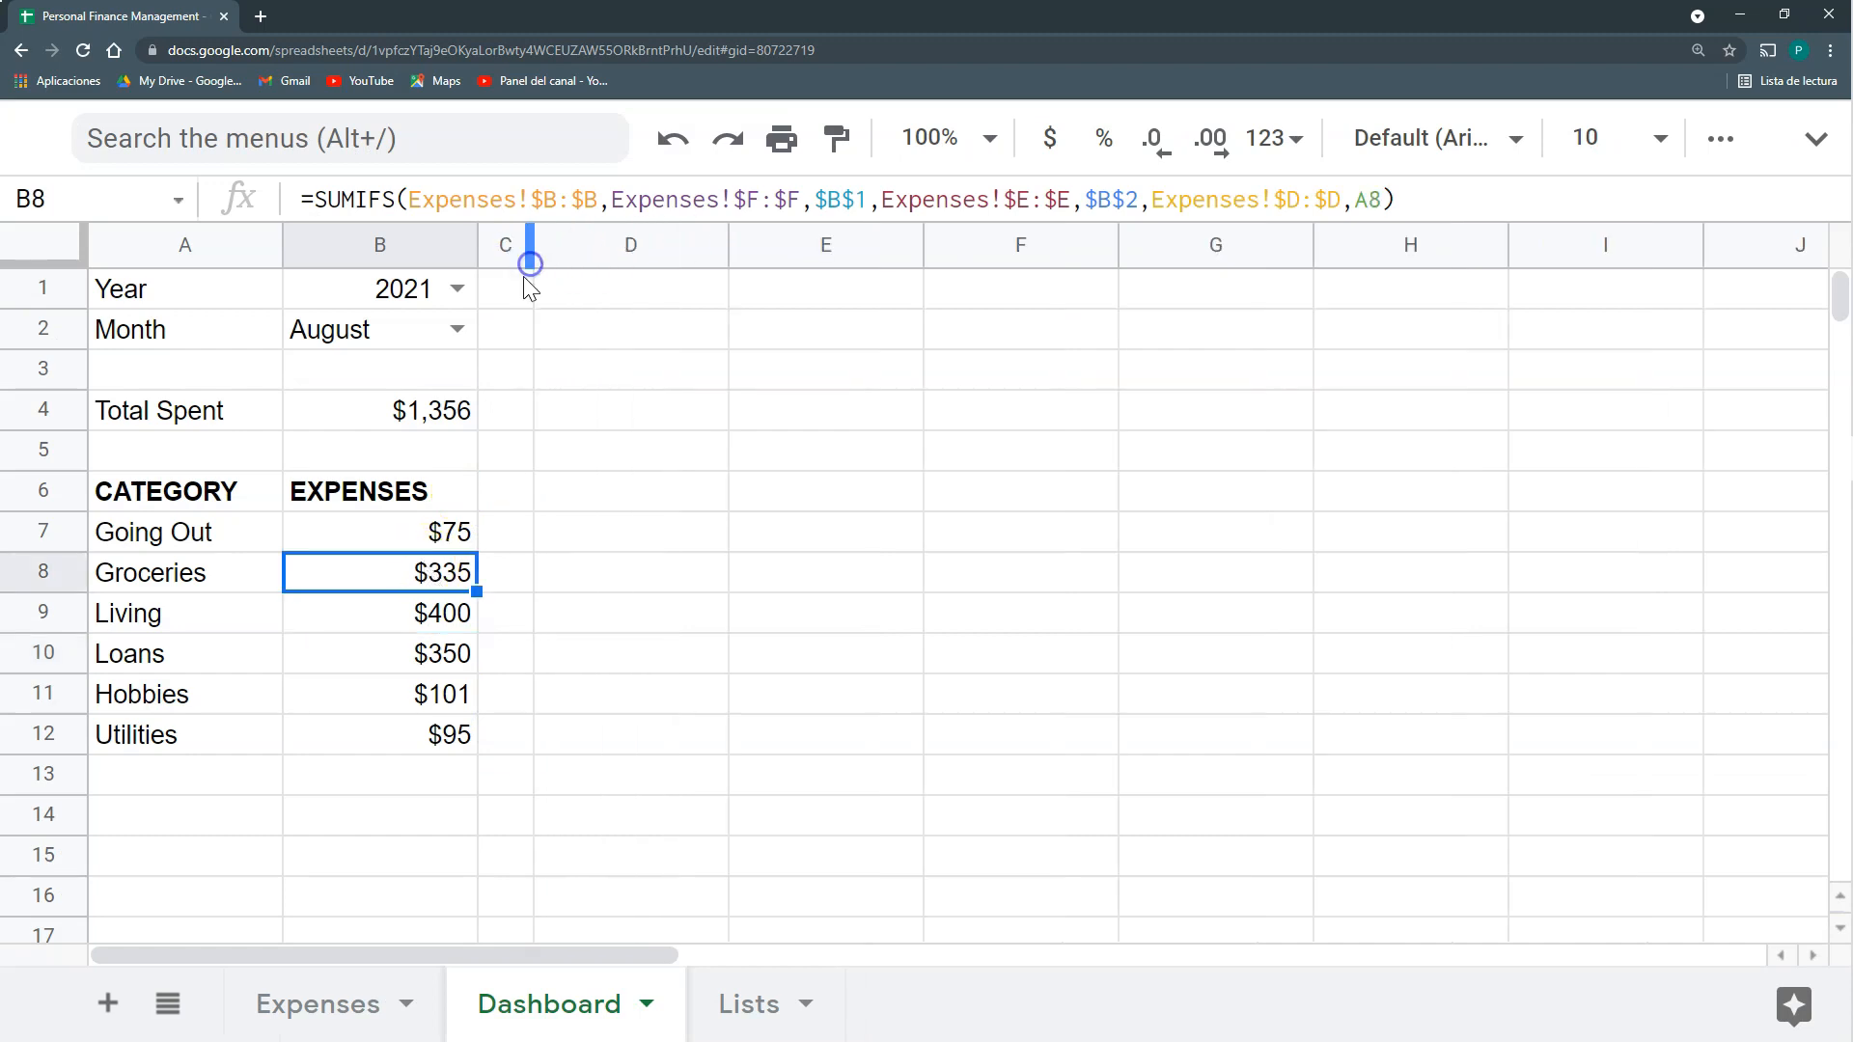
key(Down)
key(Down)
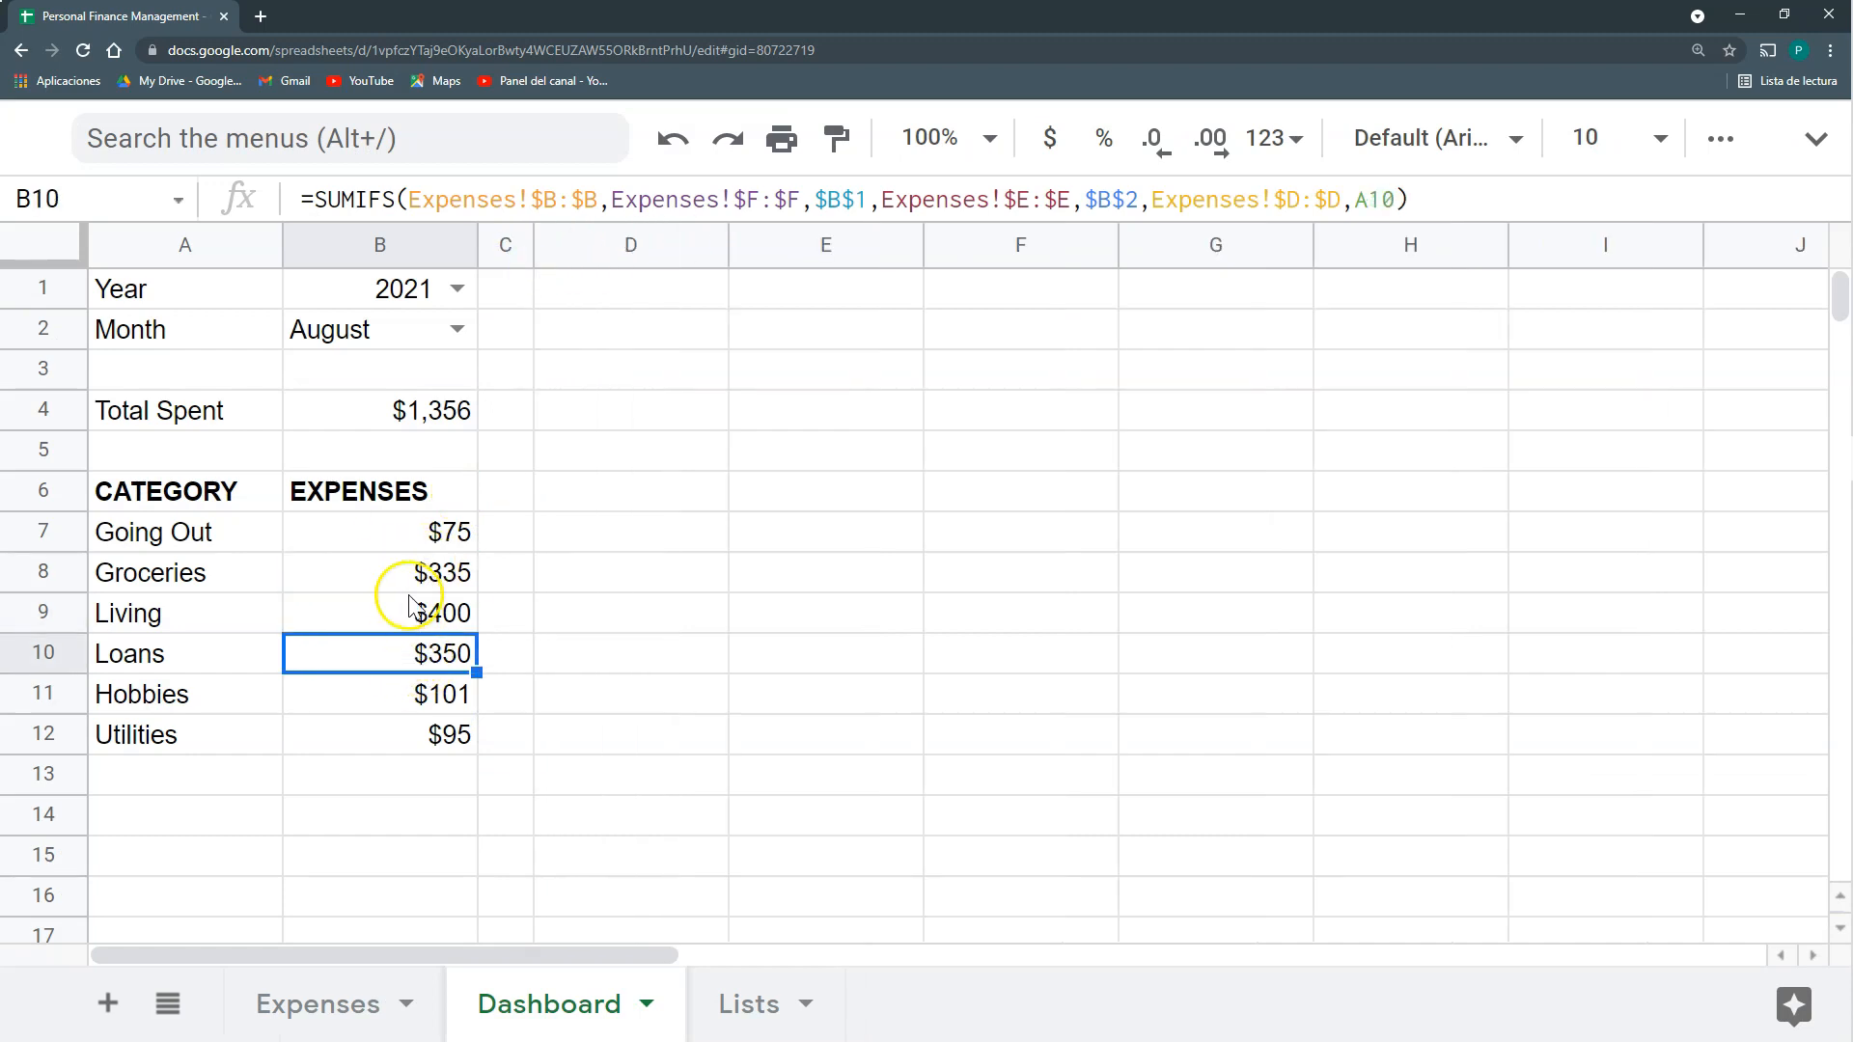
drag(528, 243, 632, 244)
click(513, 505)
text(%)
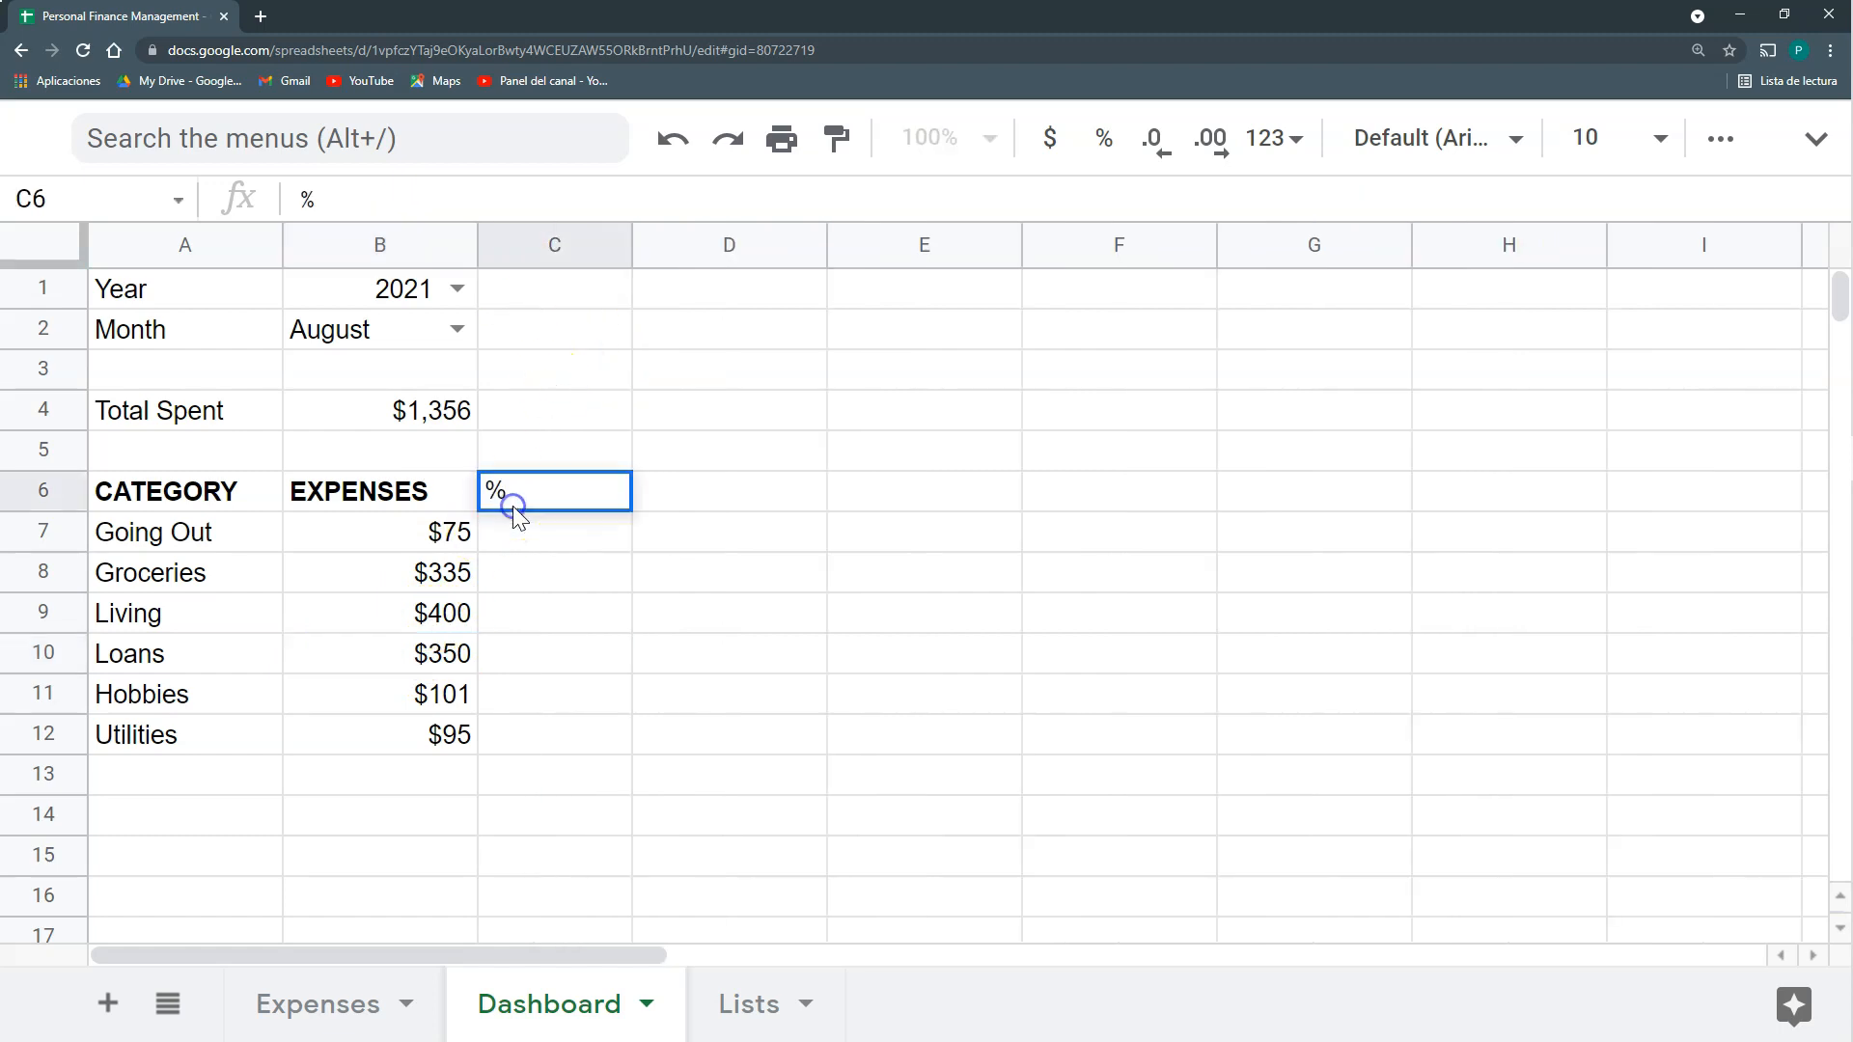
key(Return)
Enter a formula in C7 dividing B7 by the fixed Total Spent cell B4, and accept the suggested autofill for C8:C12.
text(=)
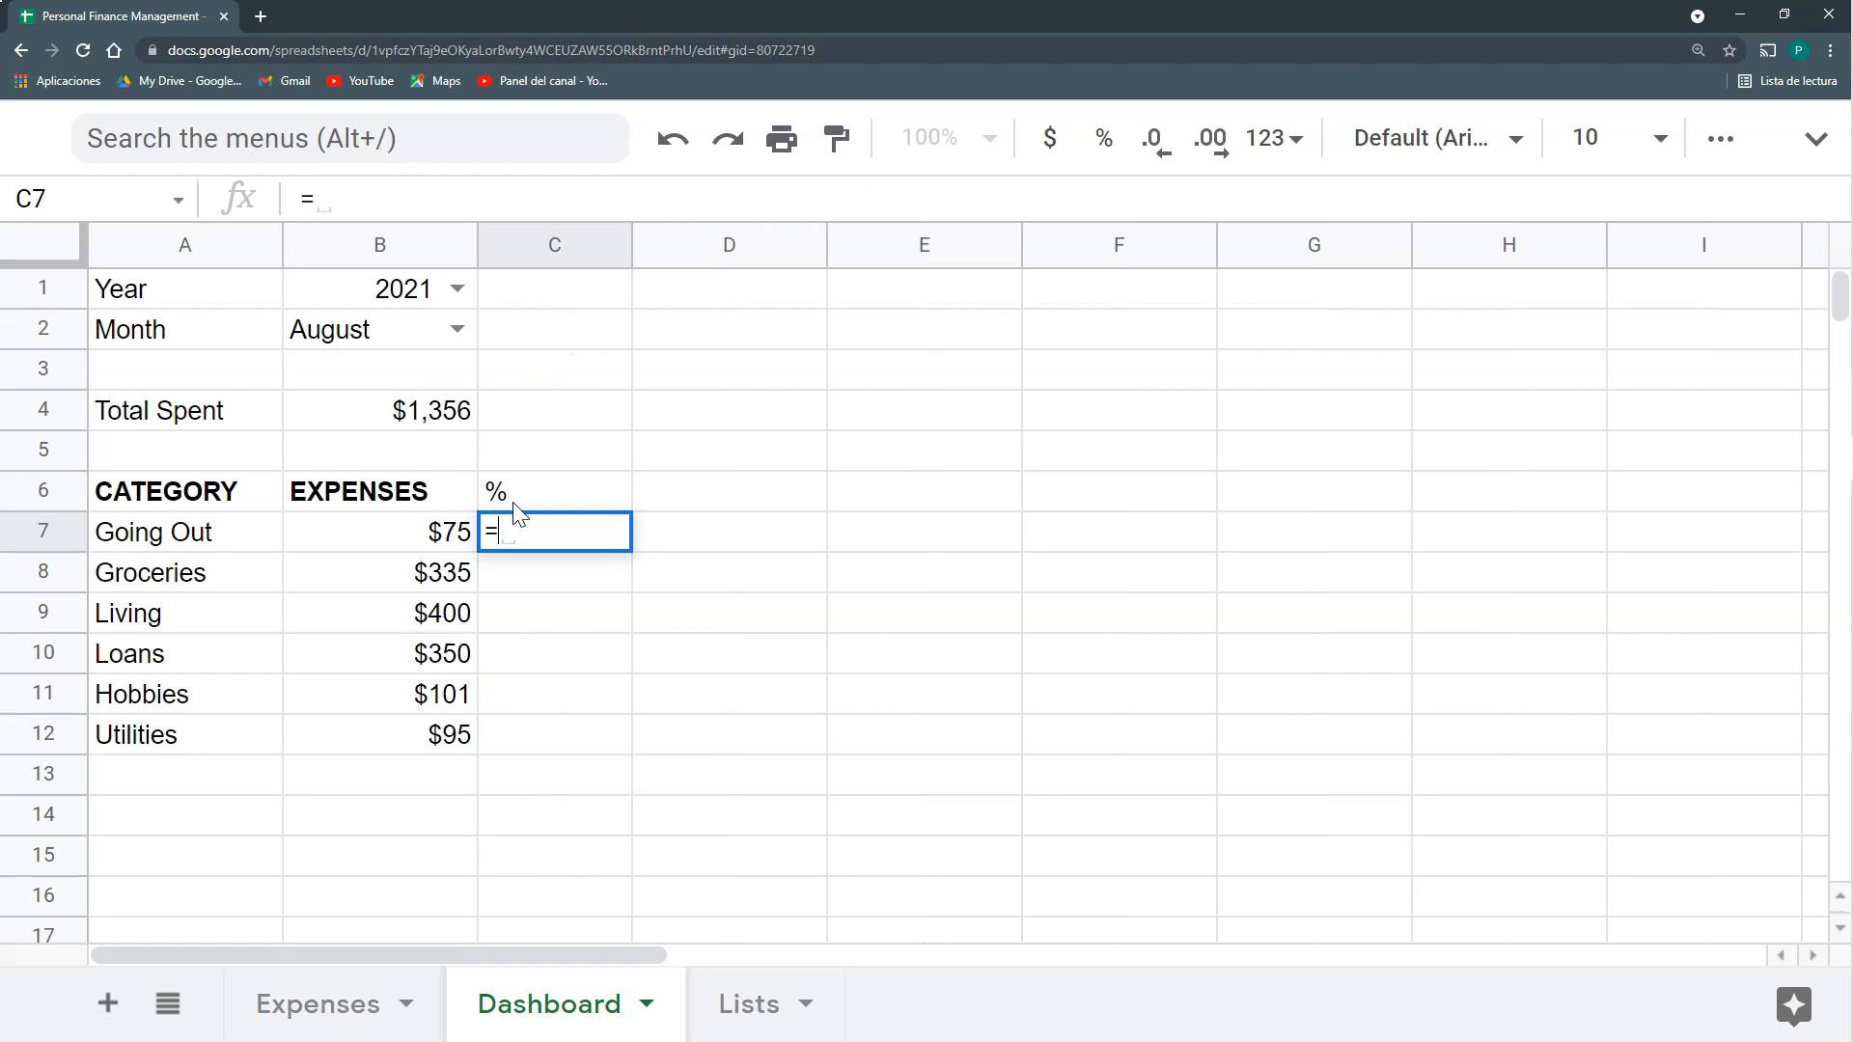
text(B7/)
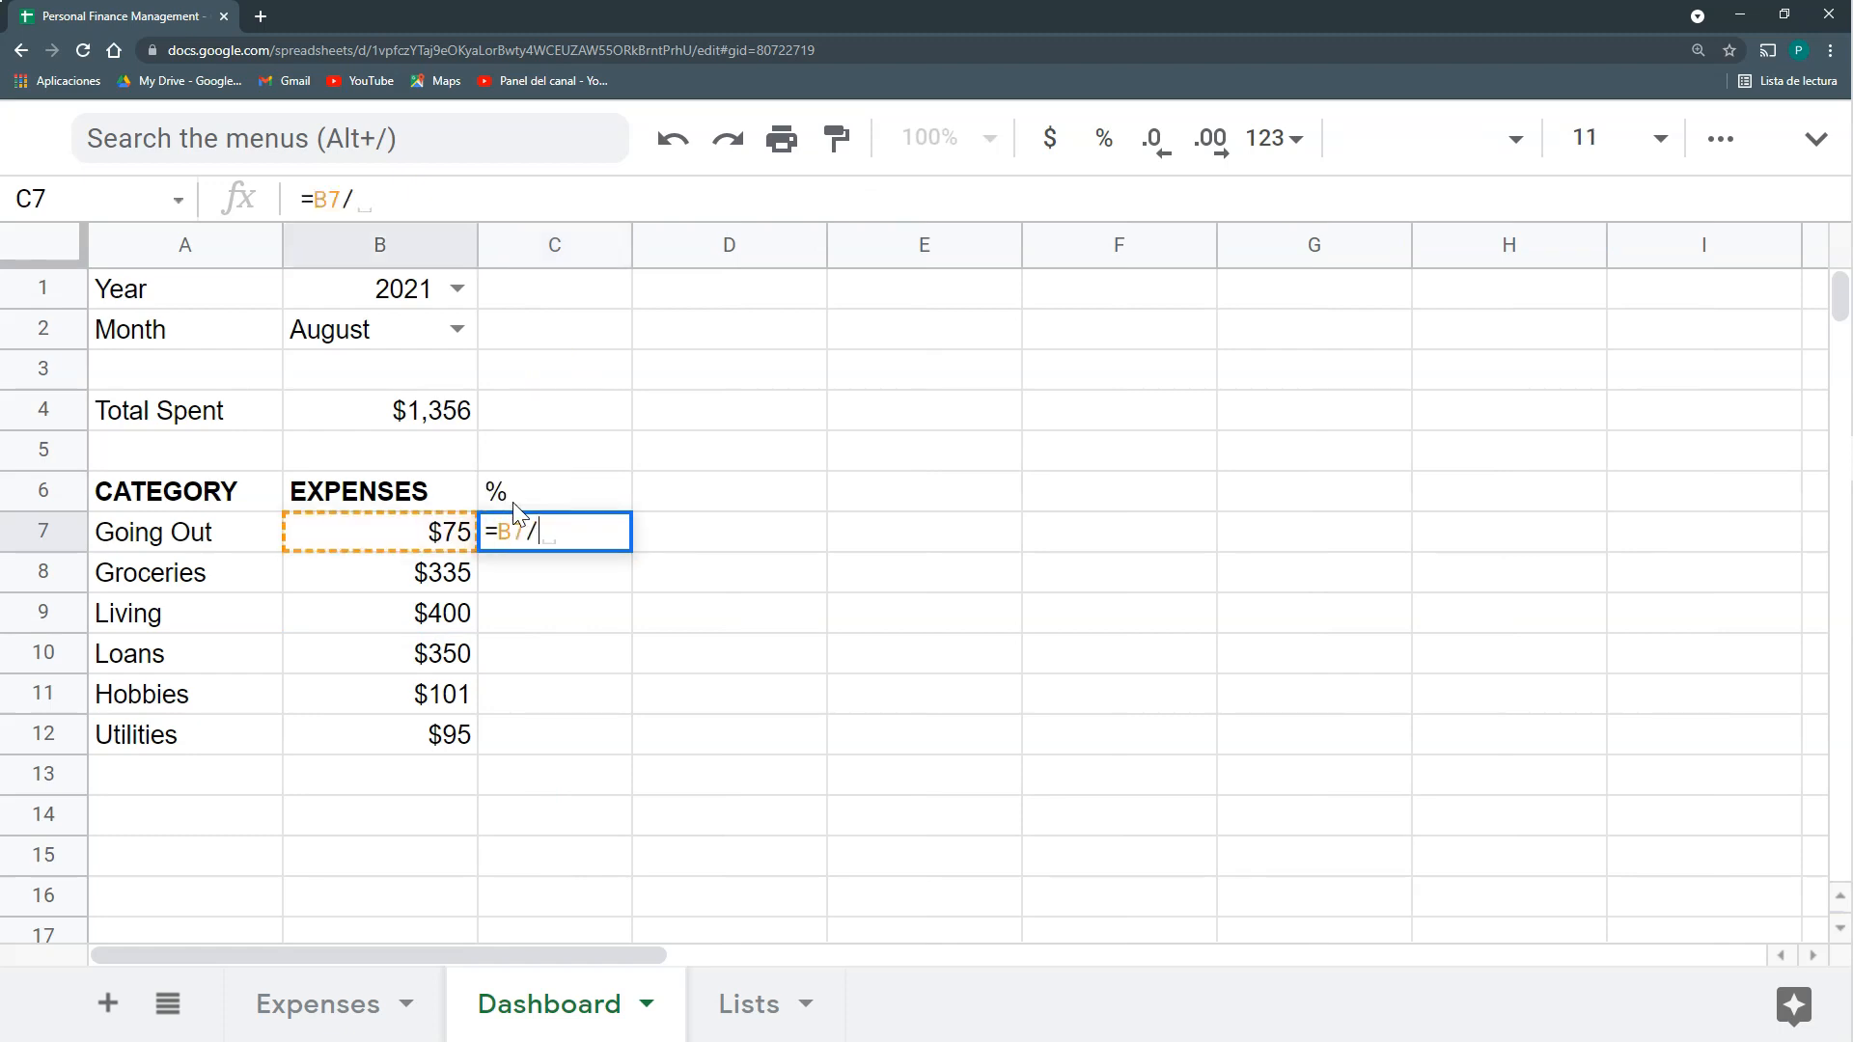
click(441, 426)
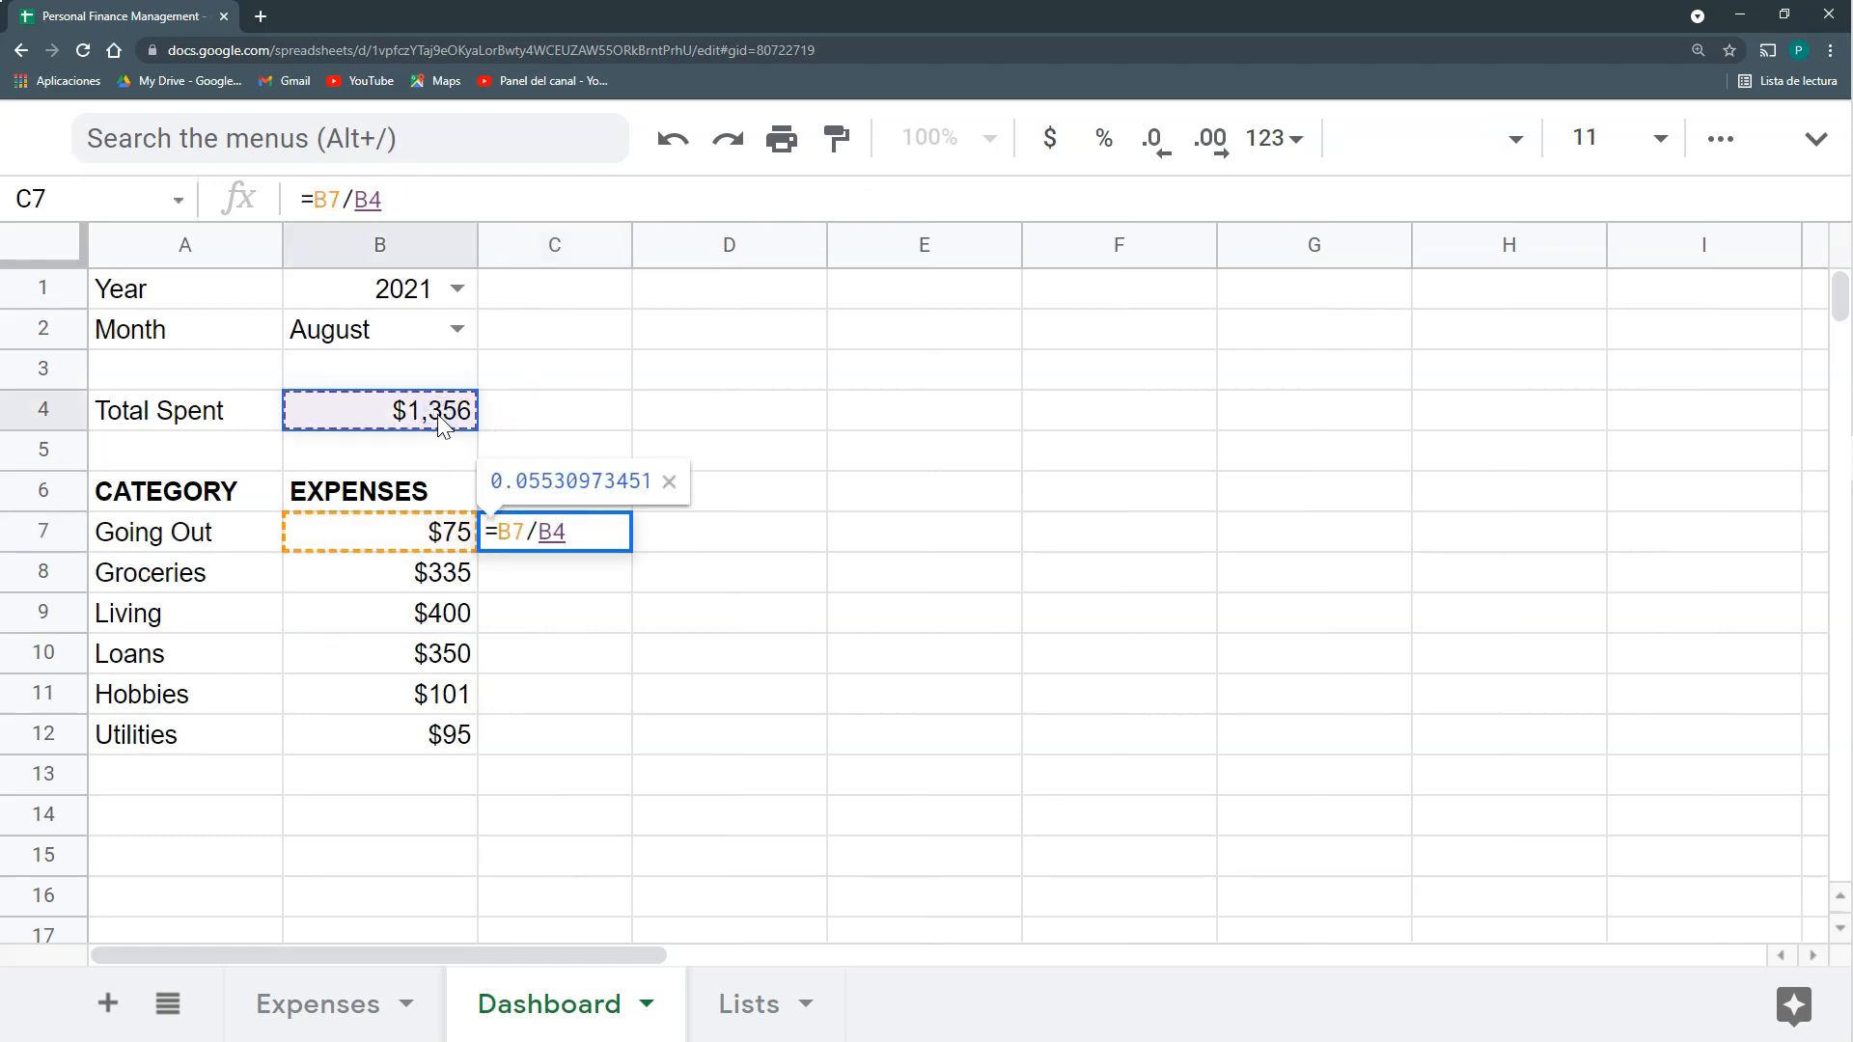
click(613, 537)
key(Return)
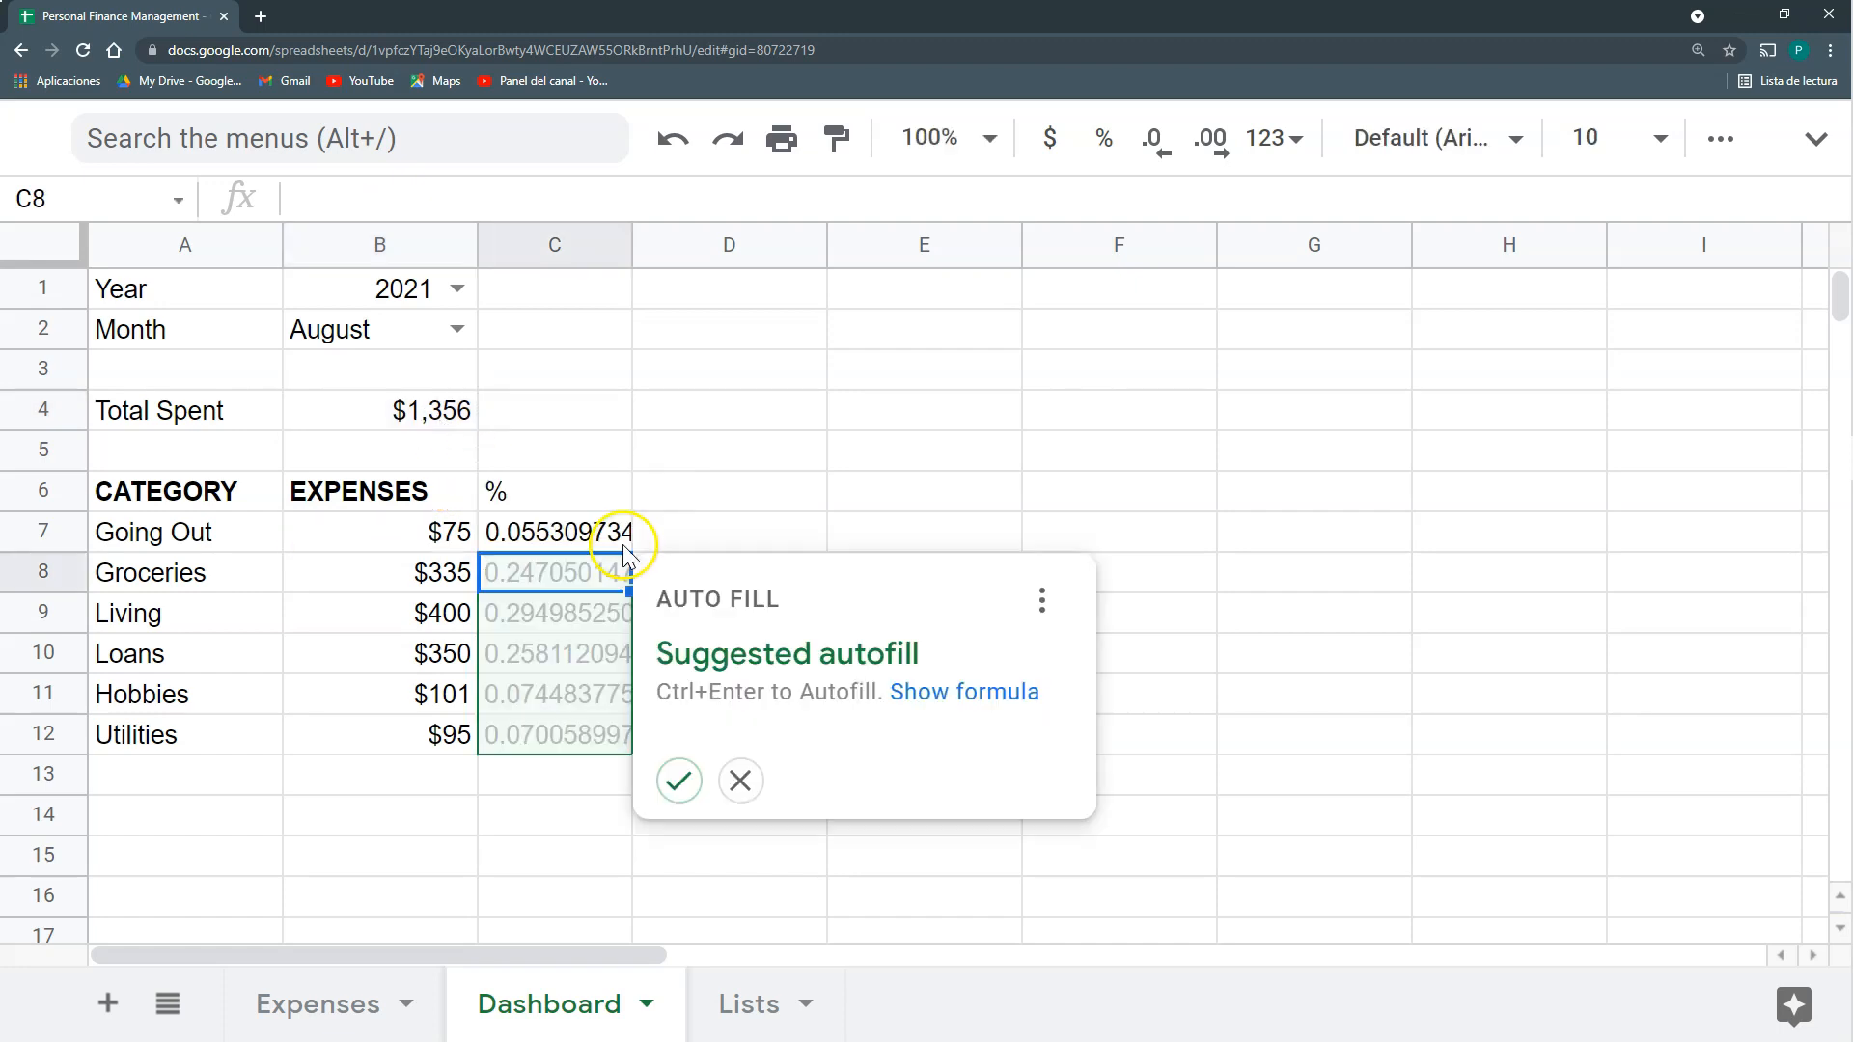
click(678, 780)
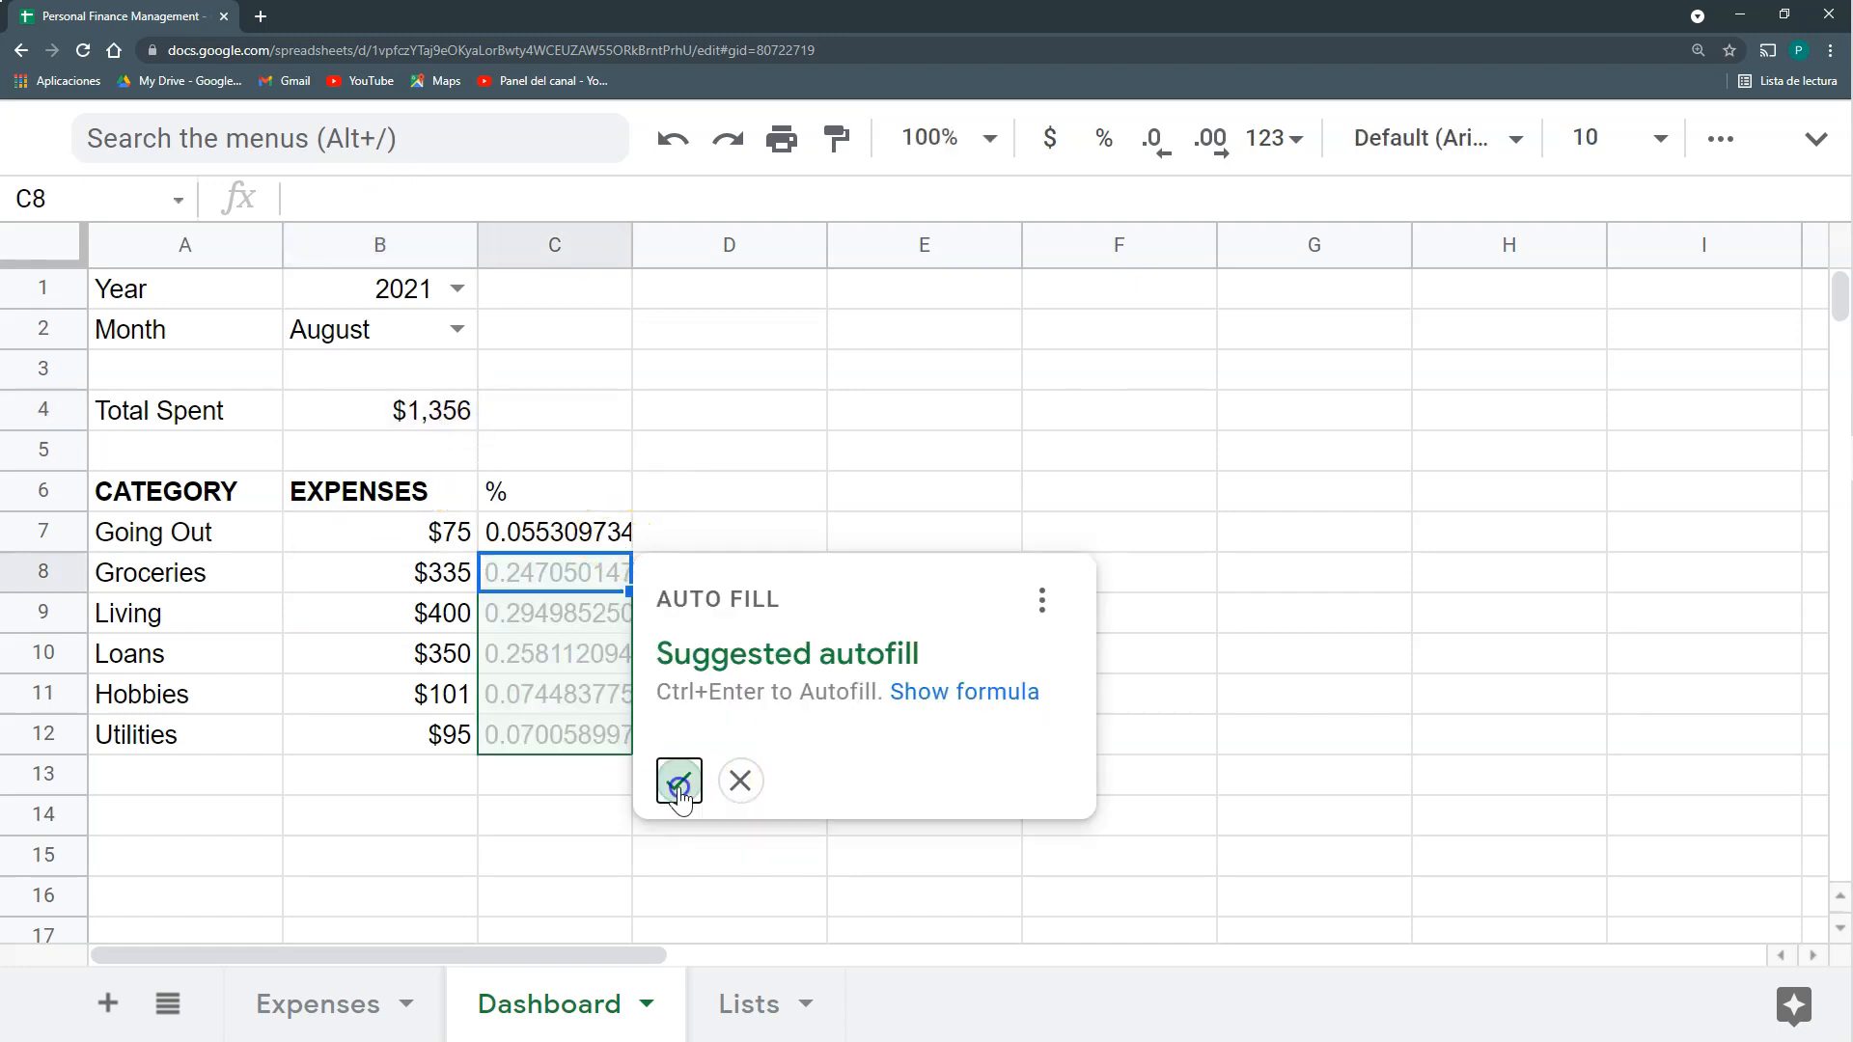
Format C7:C12 as percentages and make the % header in C6 bold.
drag(589, 529, 612, 749)
click(1100, 138)
click(559, 494)
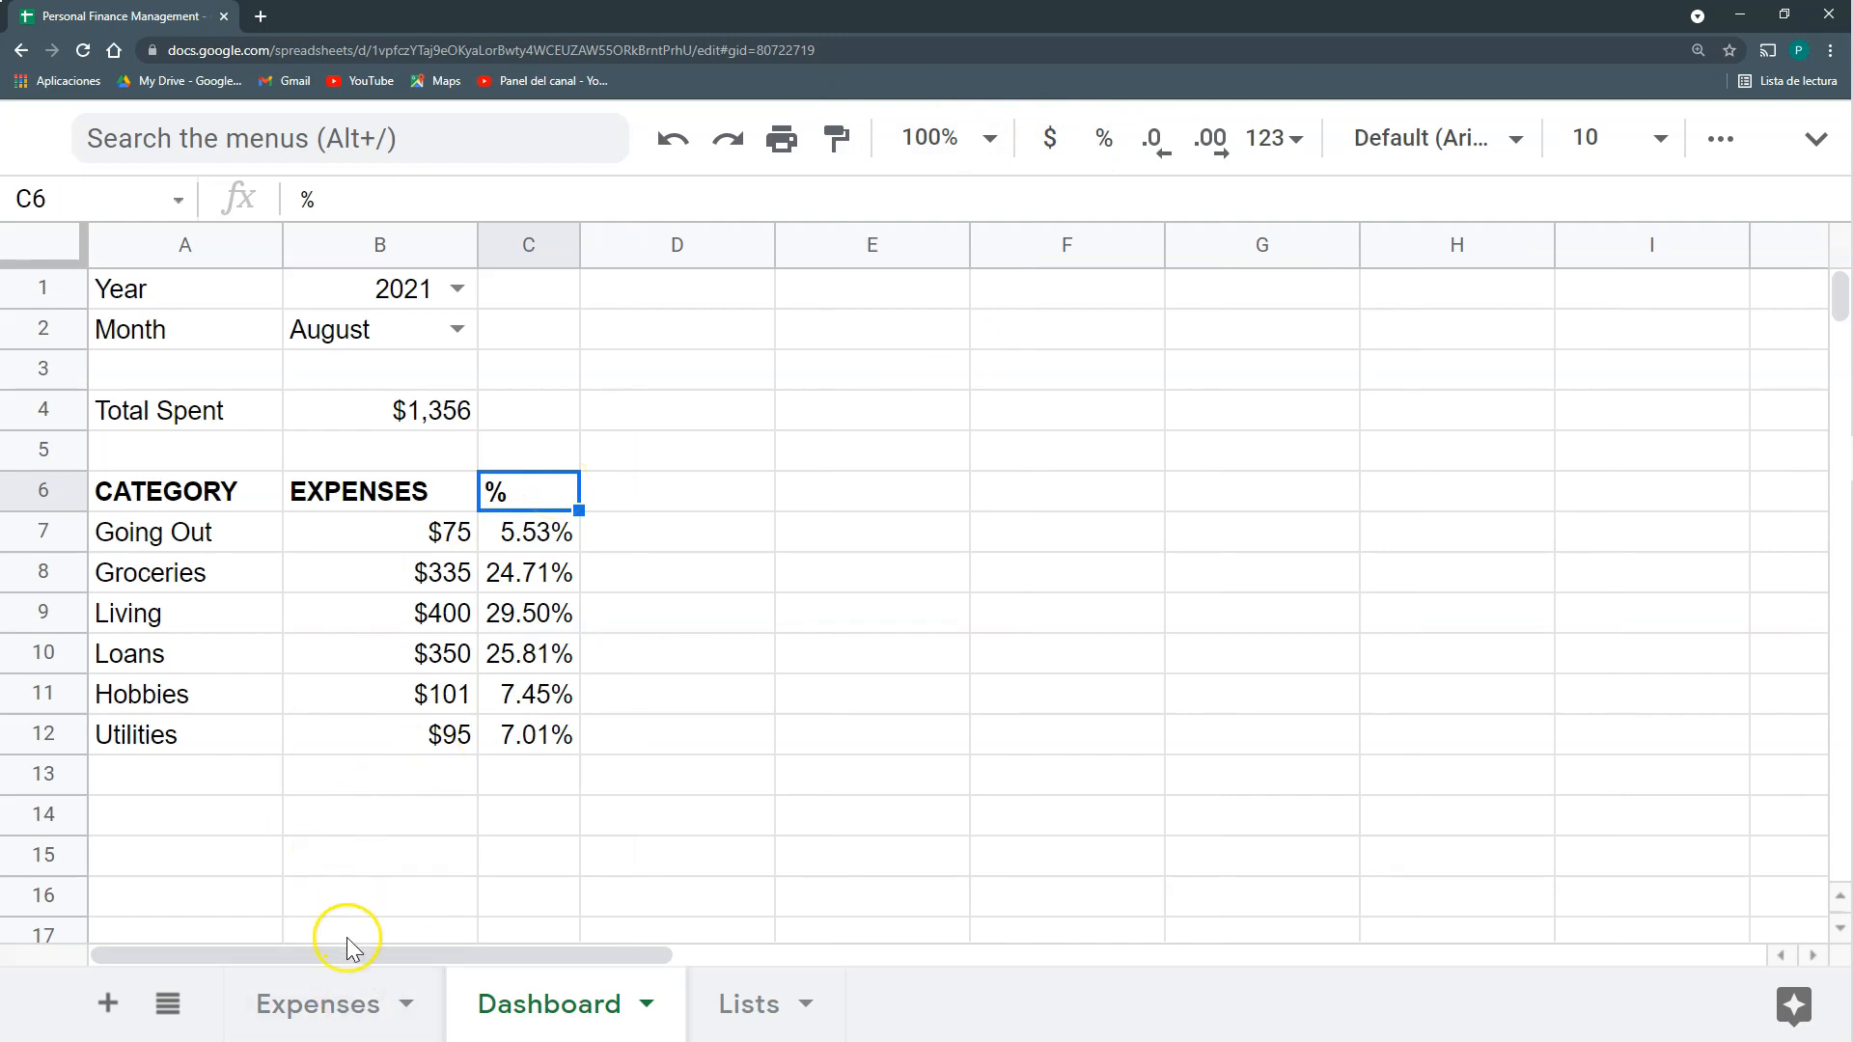
In row 27 of the Expenses sheet, enter the date 2021-08-18, the amount 25 and the category Hobbies.
click(318, 1004)
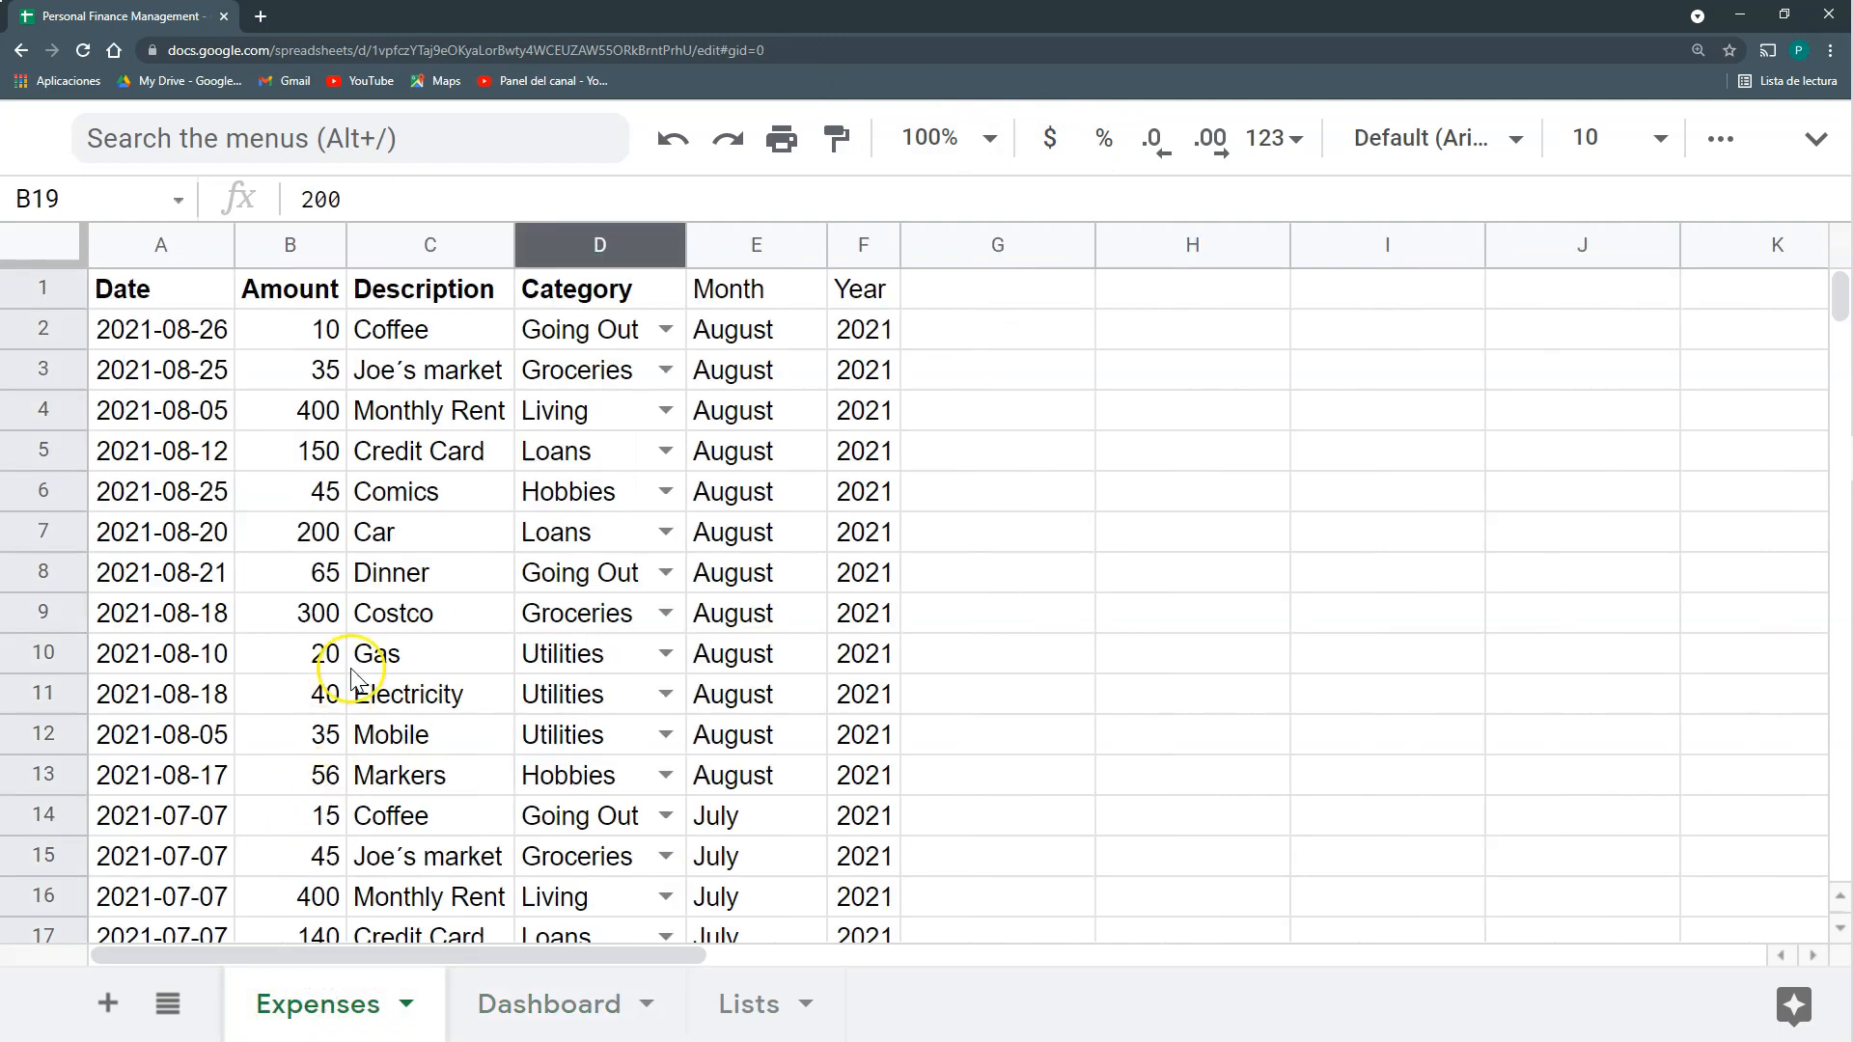
scroll(352, 675, down, 7)
double_click(190, 531)
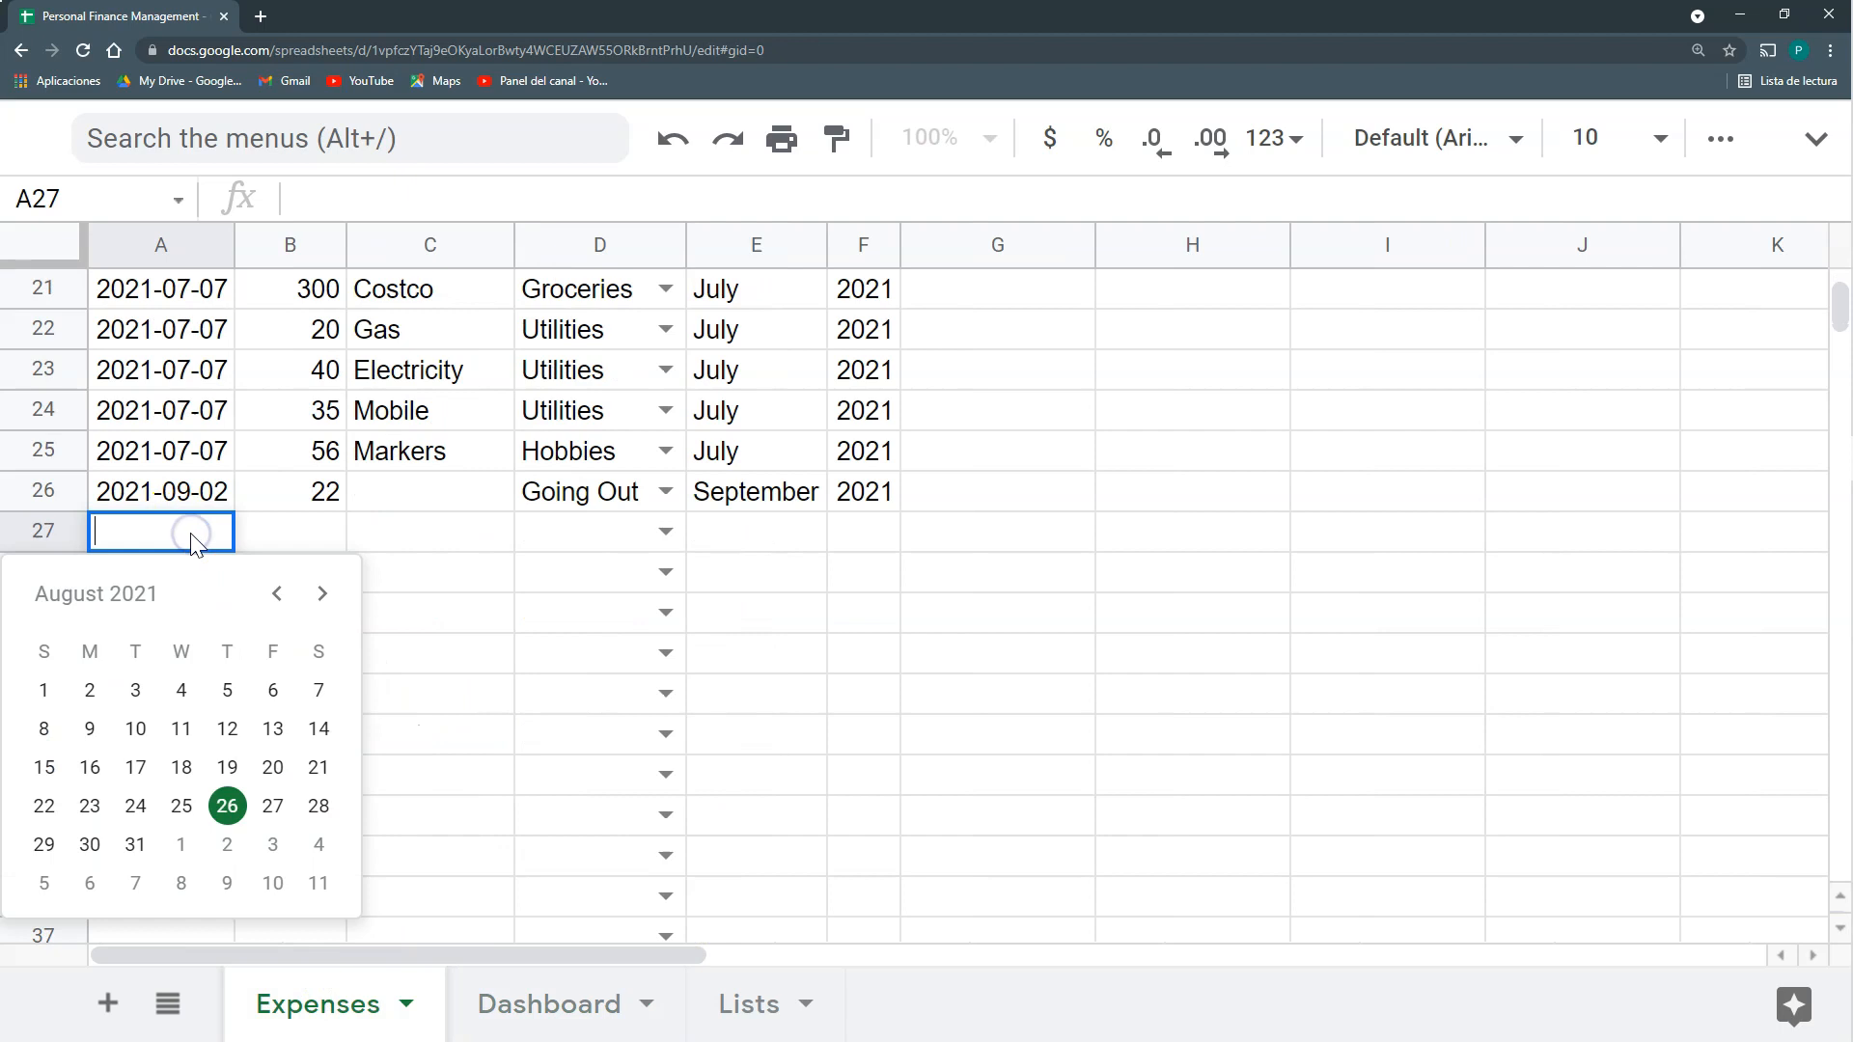
click(182, 769)
click(430, 534)
click(665, 533)
click(577, 734)
click(290, 538)
text(25)
Enter the descriptions Videogame, Bluray, Collectible and Book in C27:C30.
click(398, 535)
text(vID)
key(BackSpace)
key(BackSpace)
key(BackSpace)
text(Videogame)
key(Return)
text(Bluray)
key(Return)
text(Collectible)
key(Return)
text(Book)
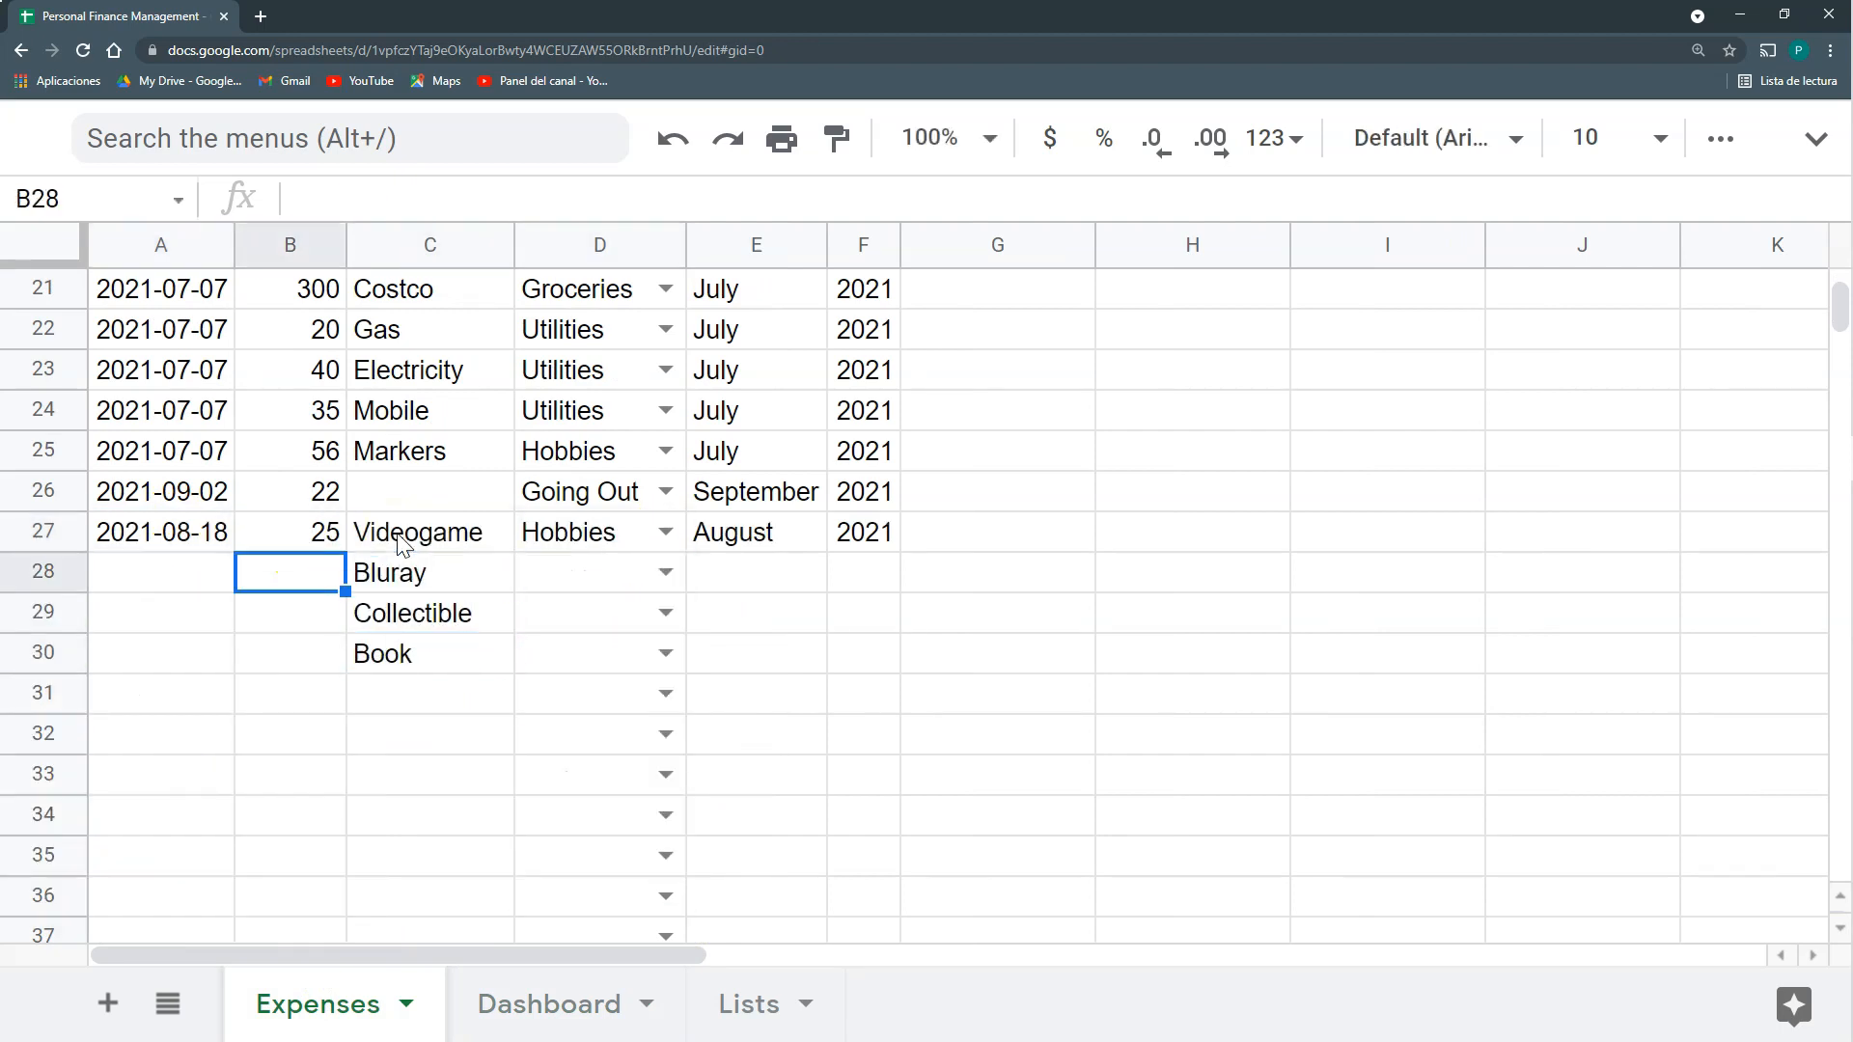
Enter the amount 100 for each of the Bluray, Collectible and Book expenses in B28:B30.
text(100)
key(Return)
text(100)
key(Return)
text(100)
Copy the date from the Videogame row to the three rows below it, A28:A30.
key(Left)
key(Up)
key(Up)
key(Up)
key(ctrl+c)
key(Down)
key(shift+Down)
key(shift+Down)
key(ctrl+v)
Copy the Hobbies category from D27 into D28:D30.
key(Up)
key(Right)
key(Right)
key(Right)
key(ctrl+c)
key(Down)
key(shift+Down)
key(shift+Down)
key(ctrl+v)
Check the Hobbies amount and percentage on the Dashboard and look through the individual entries on the Expenses sheet.
click(512, 1000)
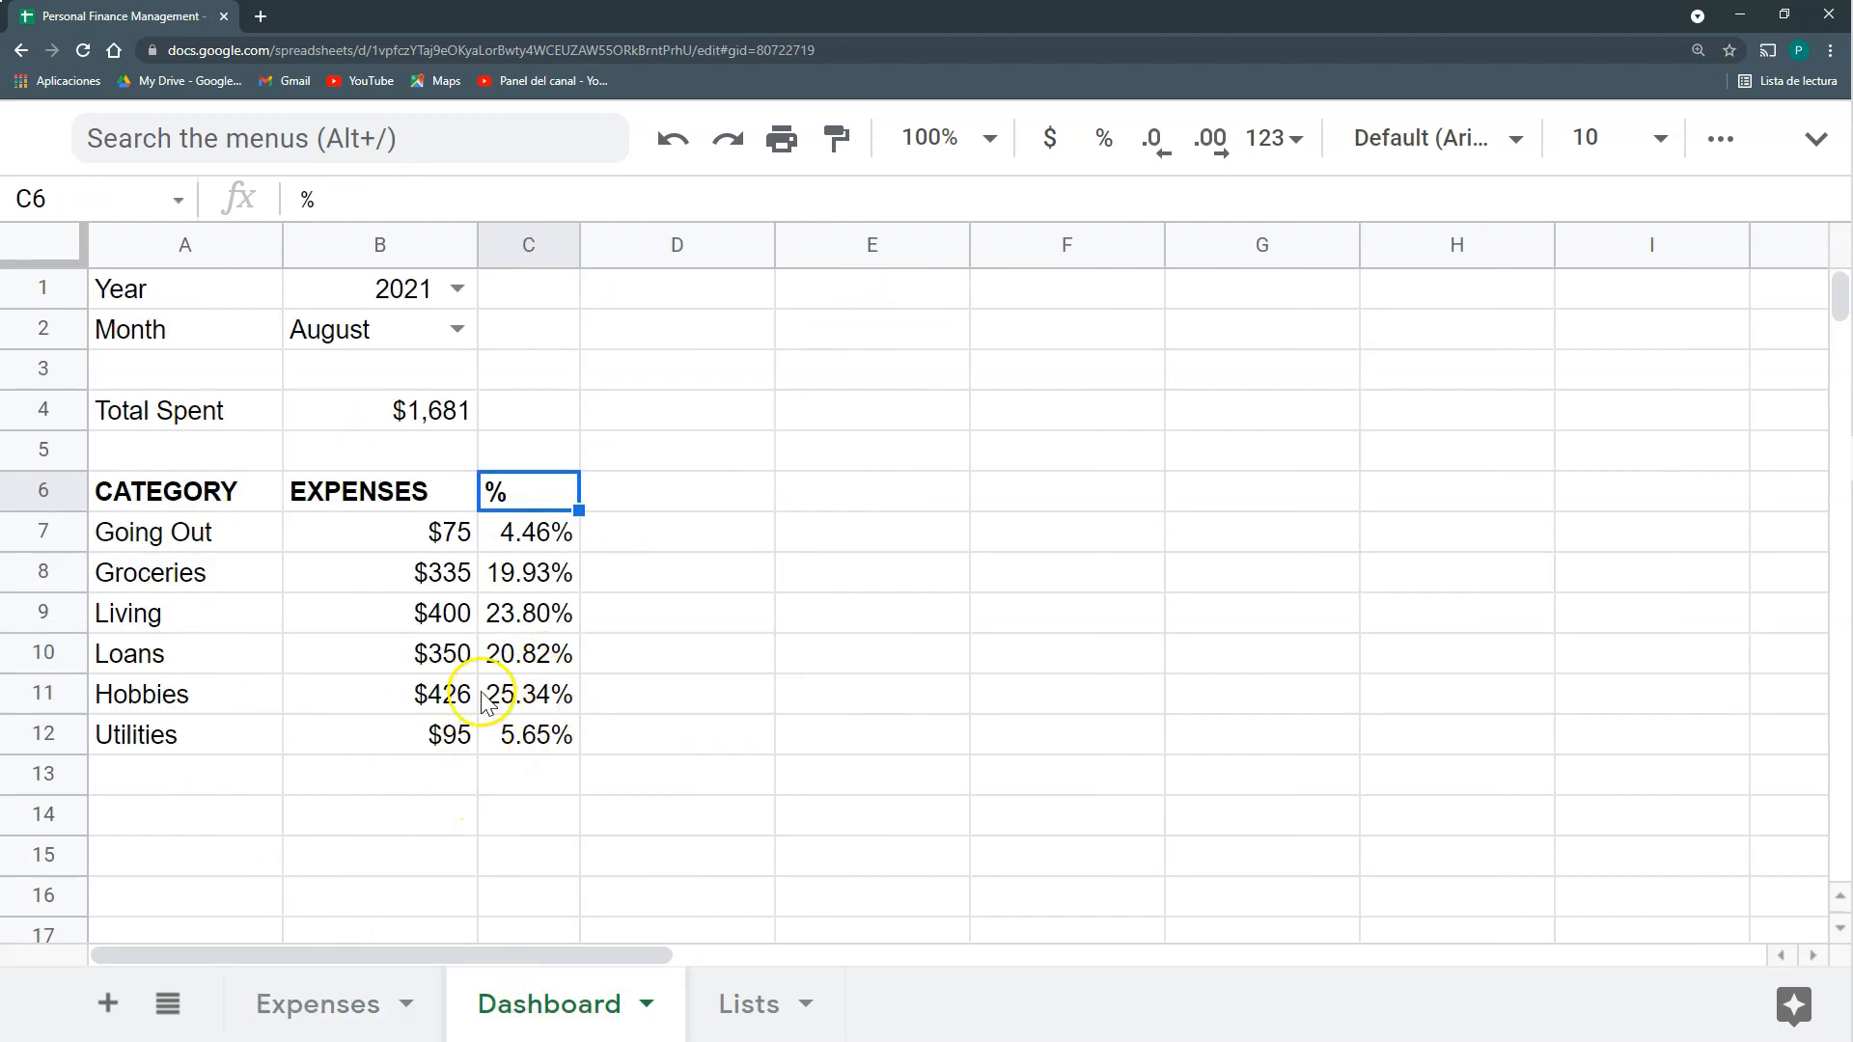
drag(475, 693, 513, 697)
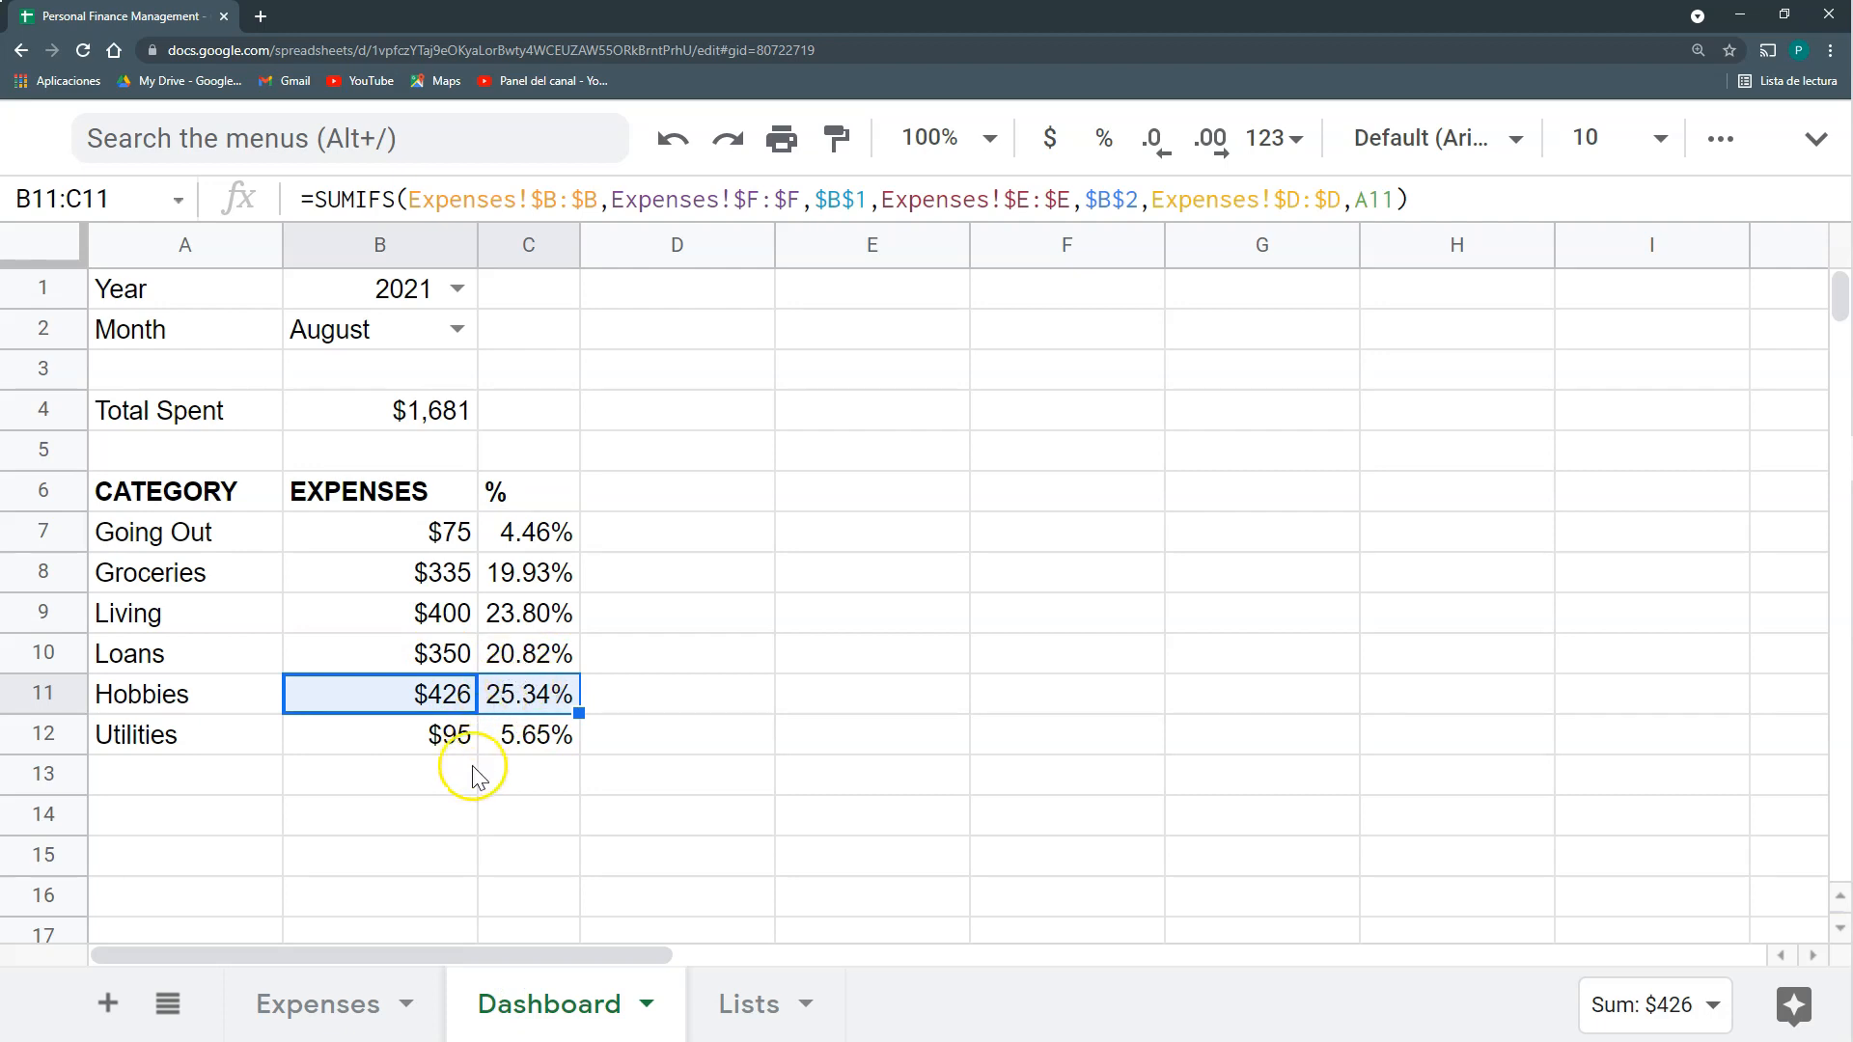
click(369, 1009)
scroll(402, 547, up, 7)
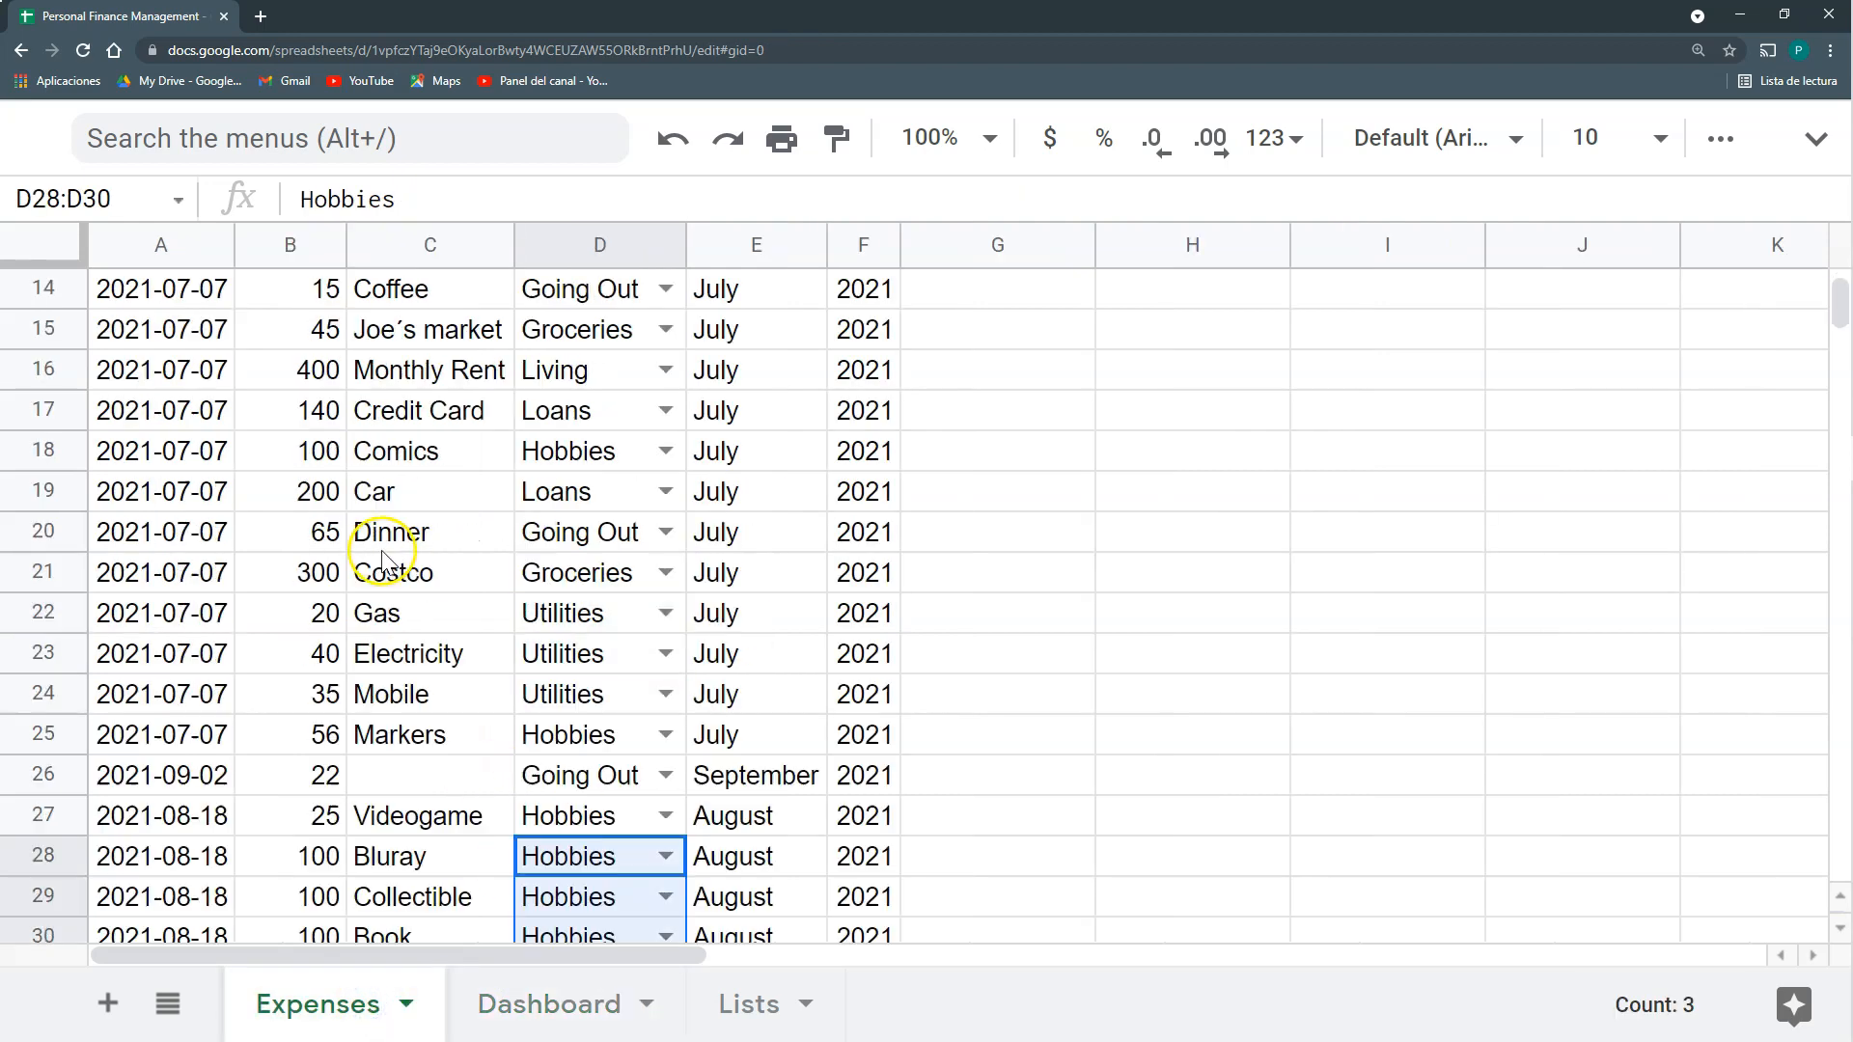
scroll(424, 617, down, 4)
click(512, 1004)
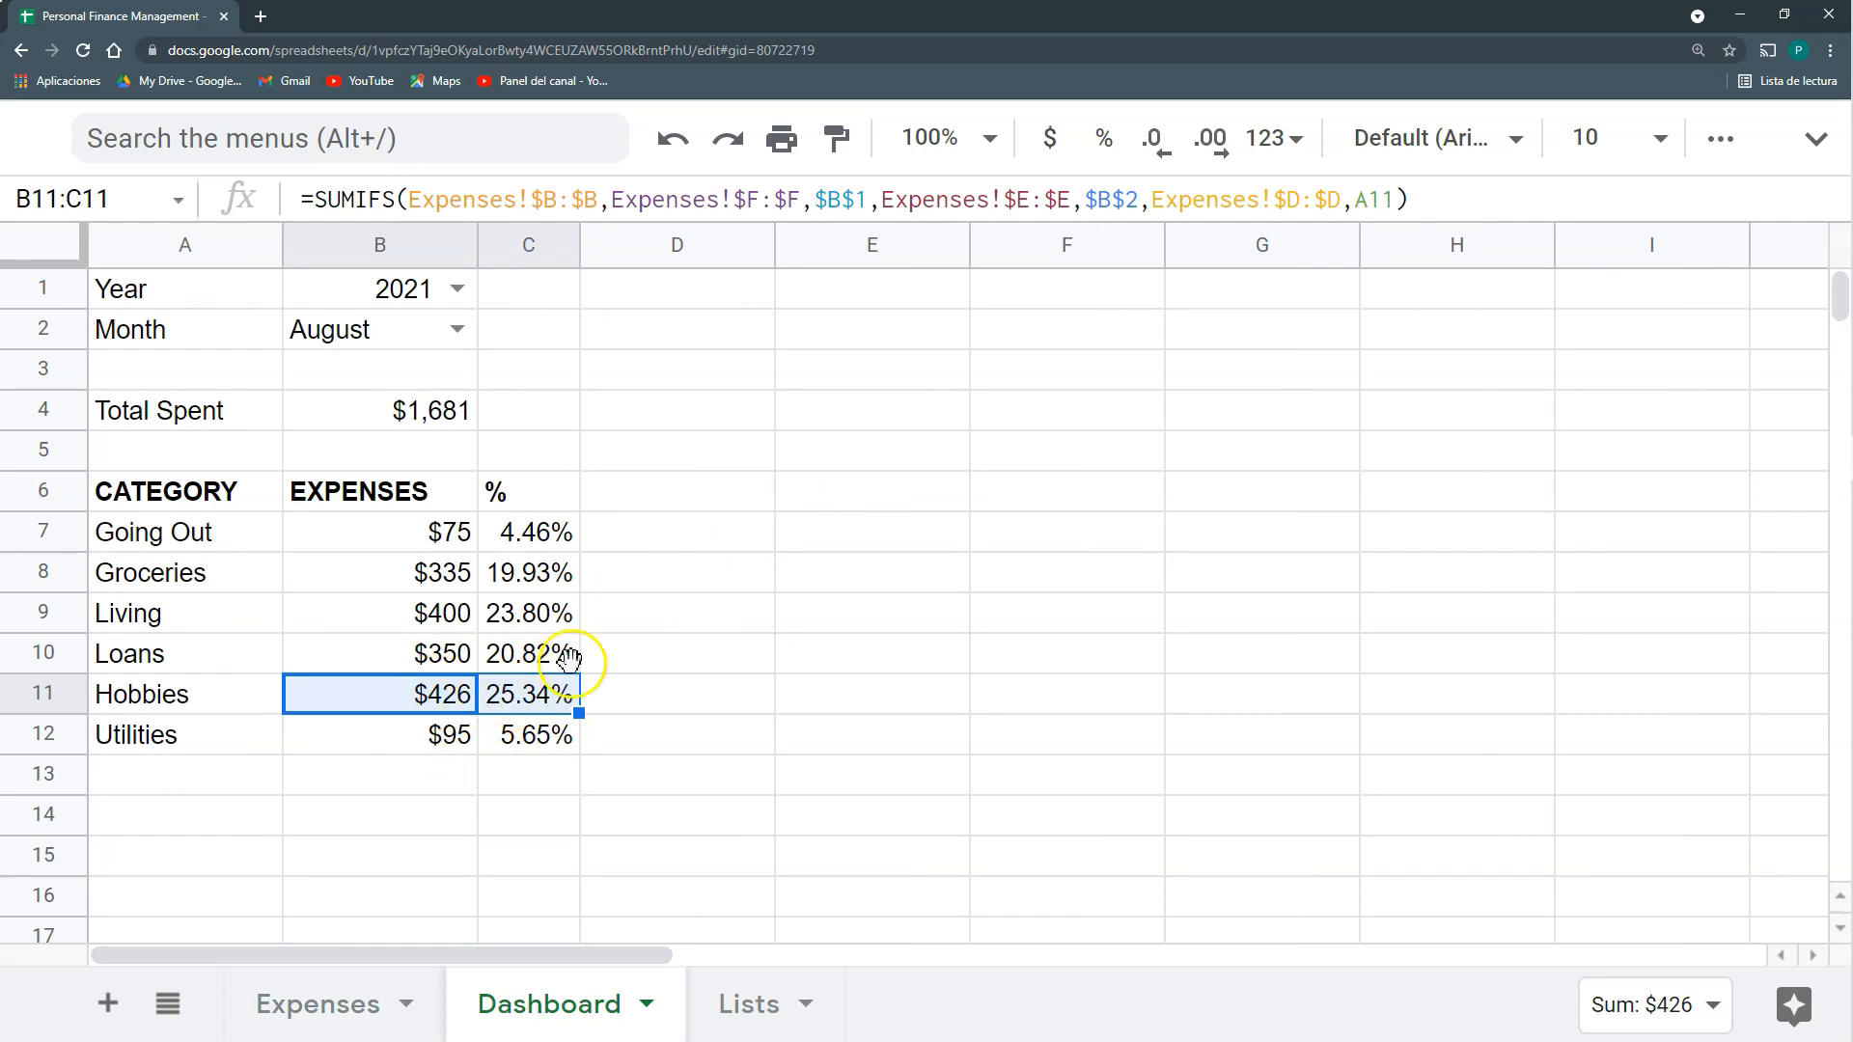
Enter the label Category in E6 of the Dashboard, beside the expense table.
click(786, 496)
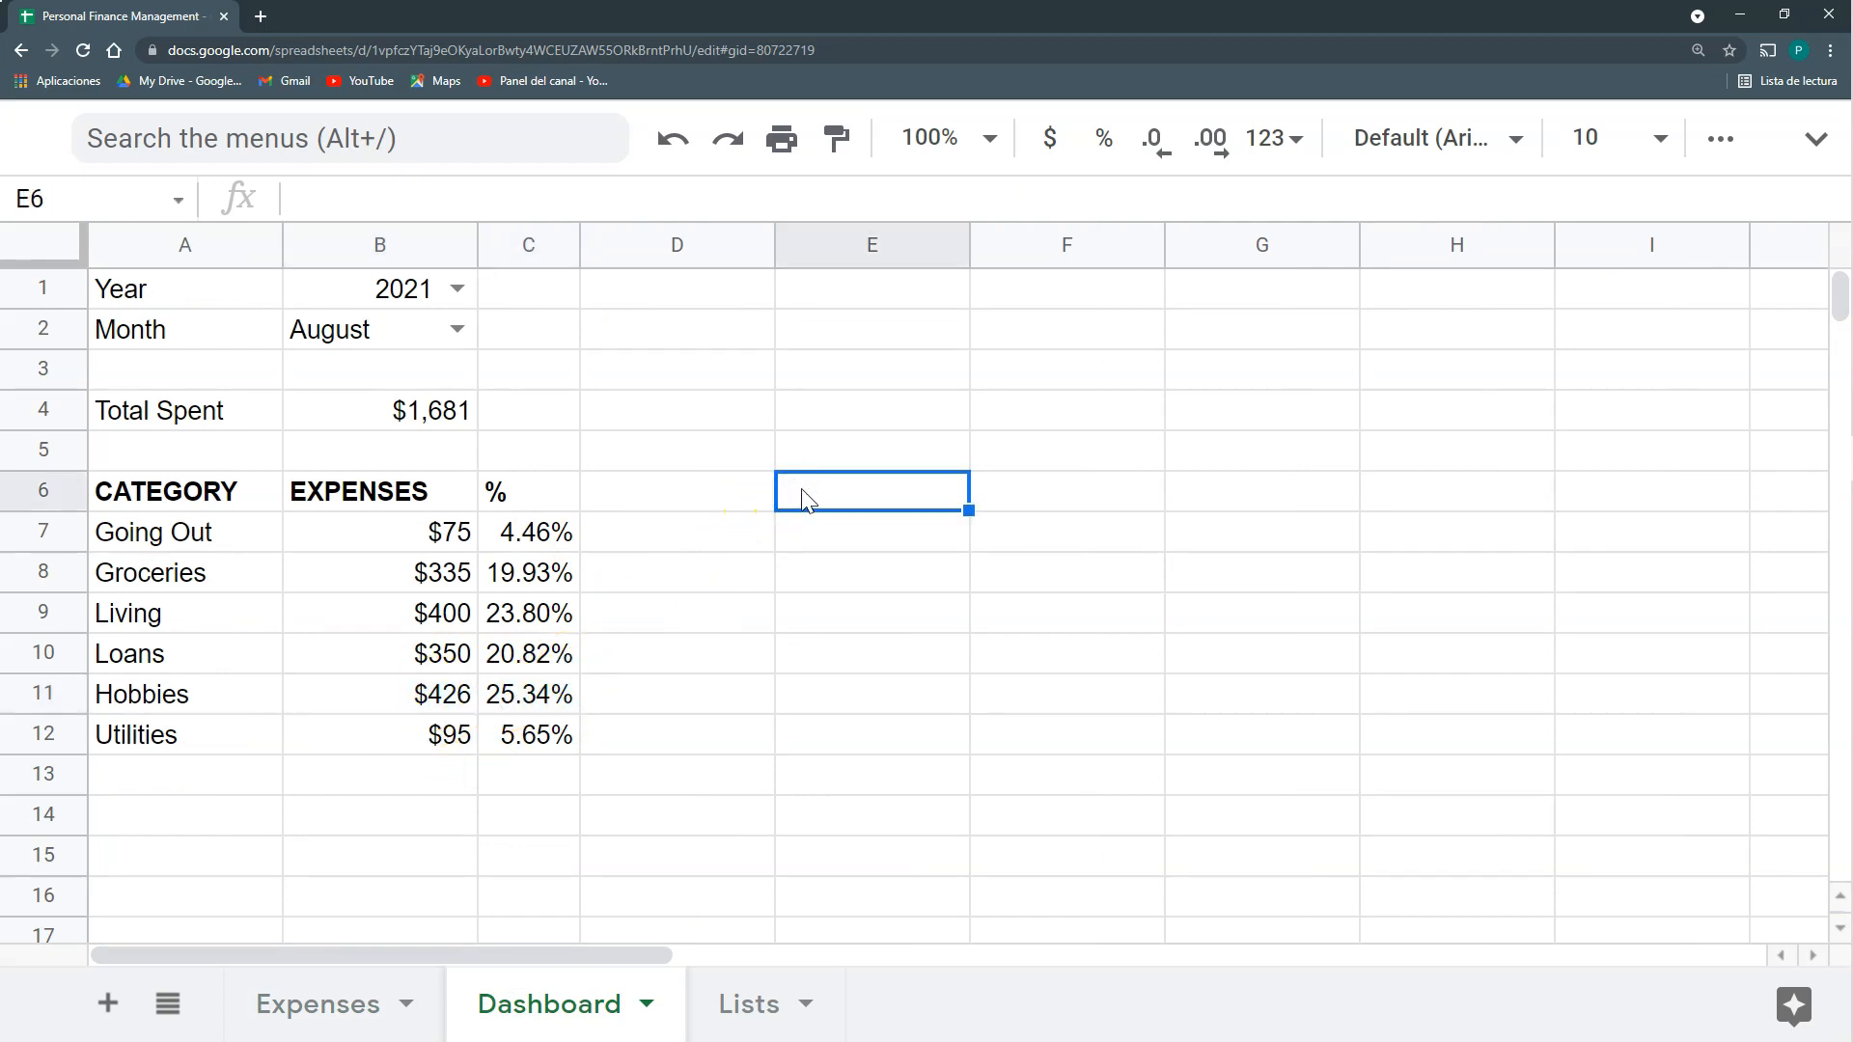
click(793, 463)
click(804, 487)
text(Cate)
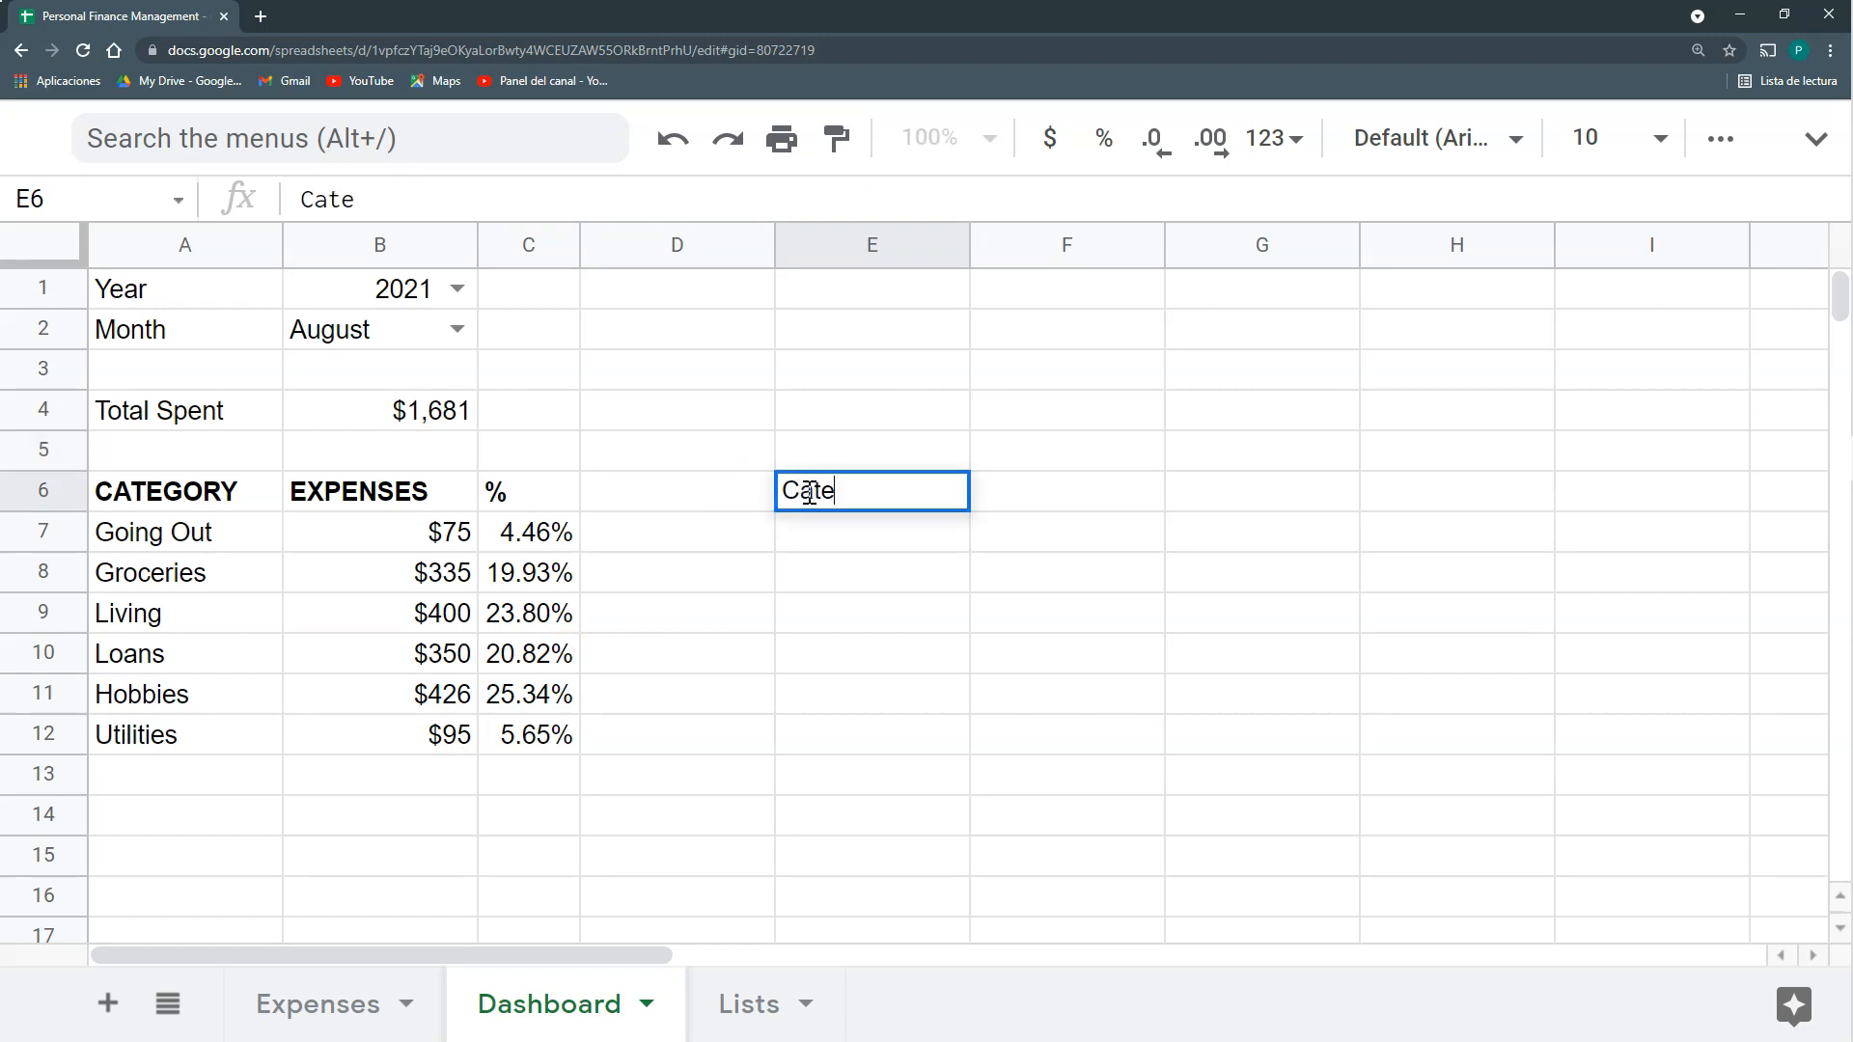
text(gory)
Add a data validation dropdown to Dashboard cell F6 using the list range Expenses!D2:D, and return to the Dashboard.
right_click(1054, 492)
scroll(1129, 628, down, 5)
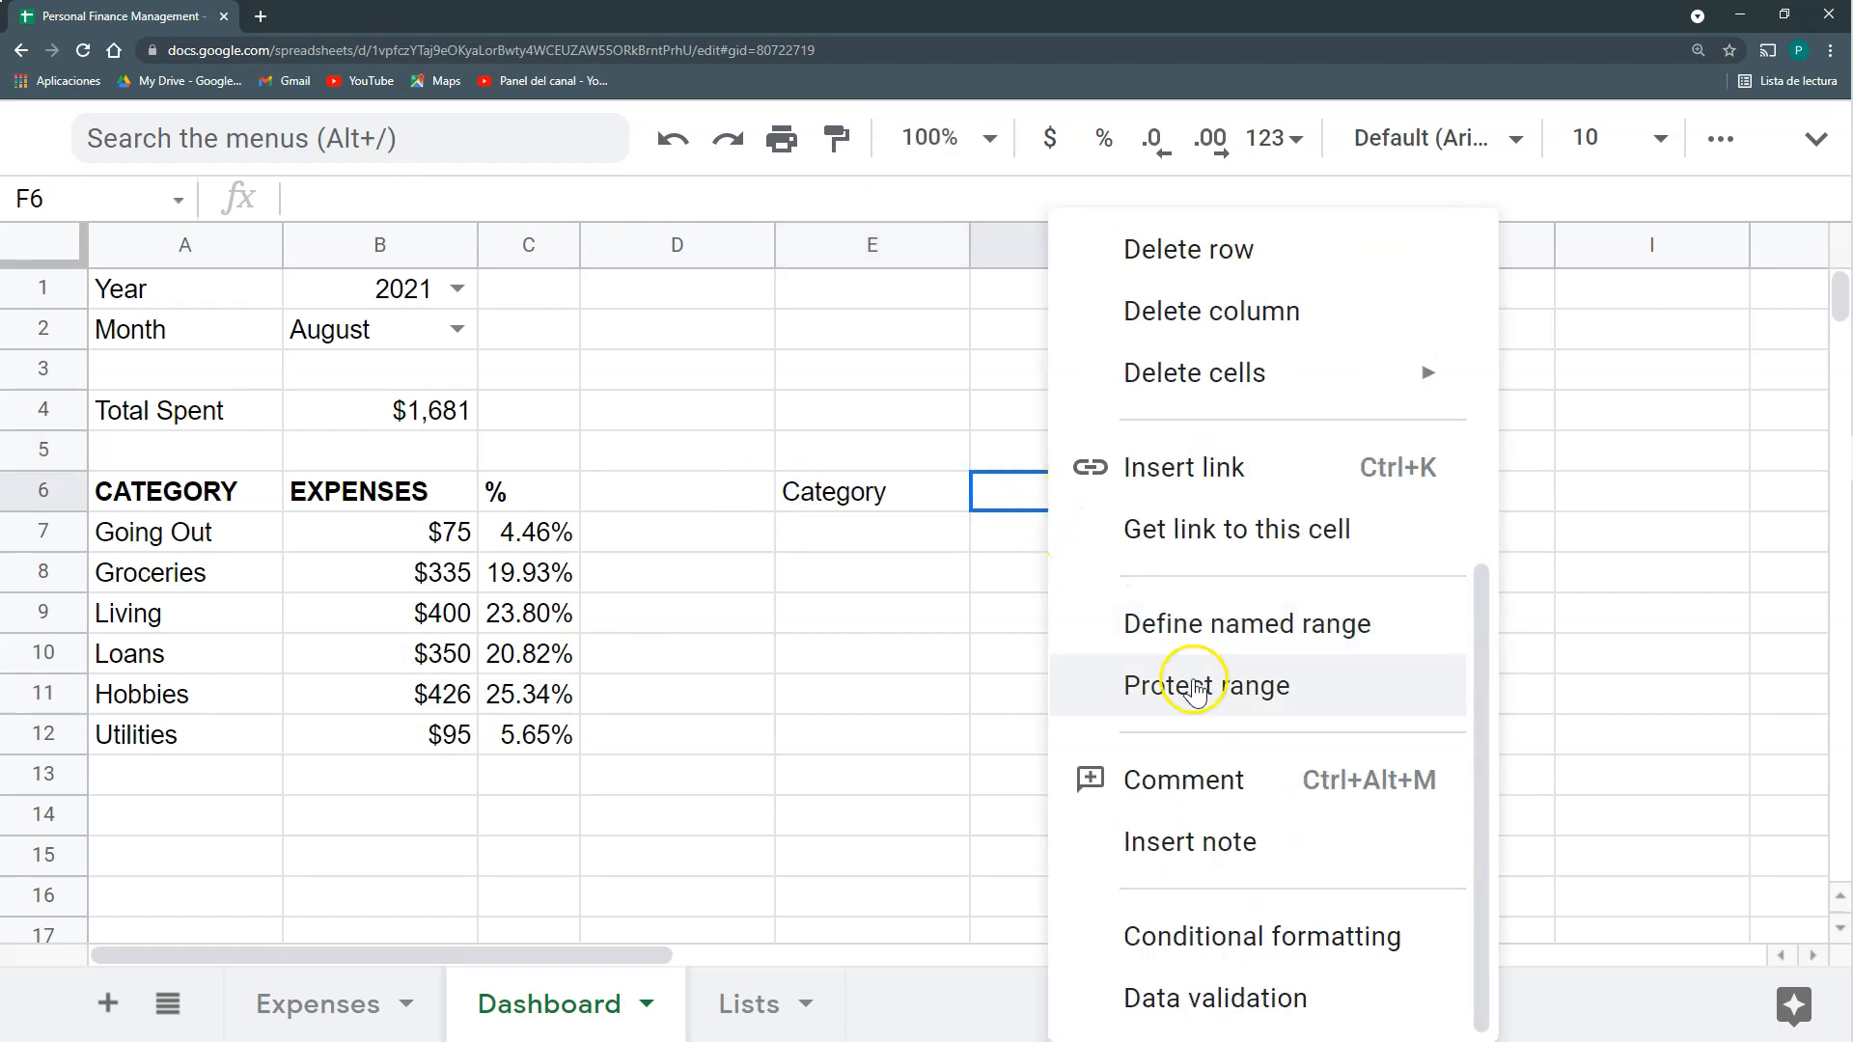
click(1224, 1004)
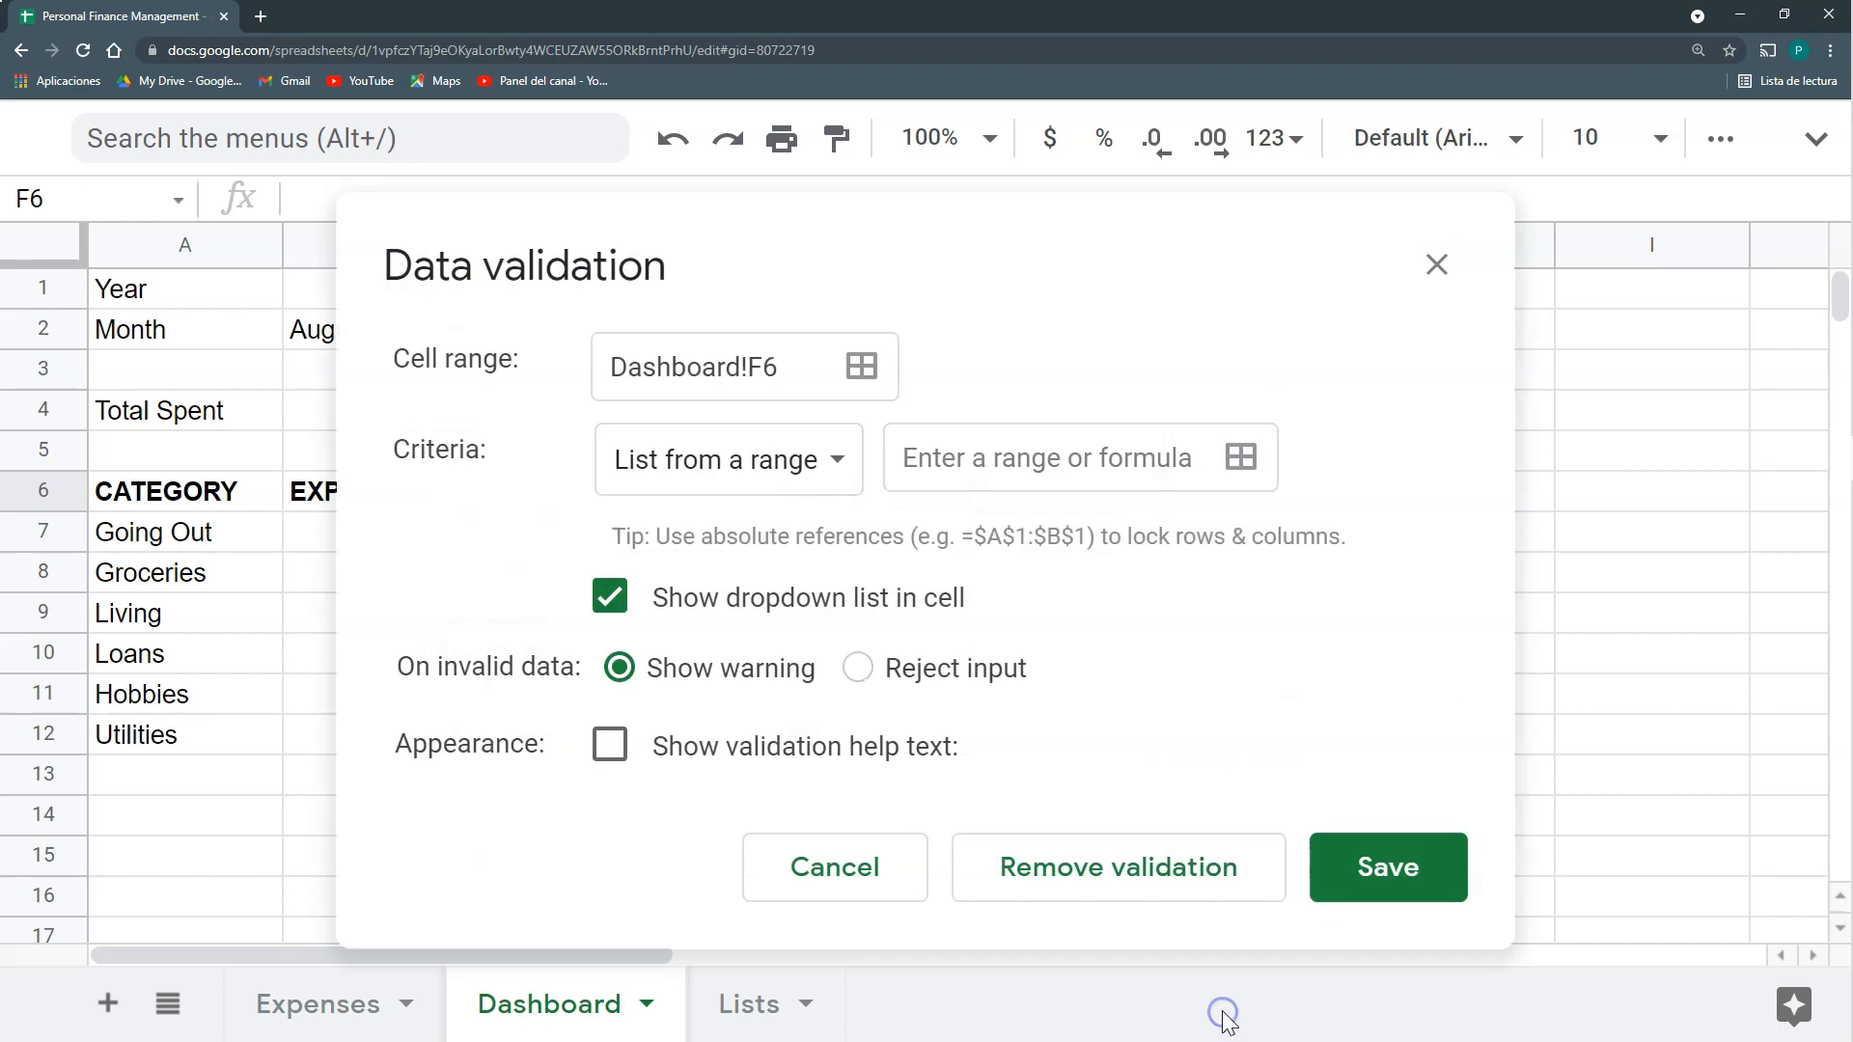
click(1237, 473)
click(772, 376)
click(286, 1008)
drag(839, 251, 1109, 393)
scroll(1109, 401, up, 5)
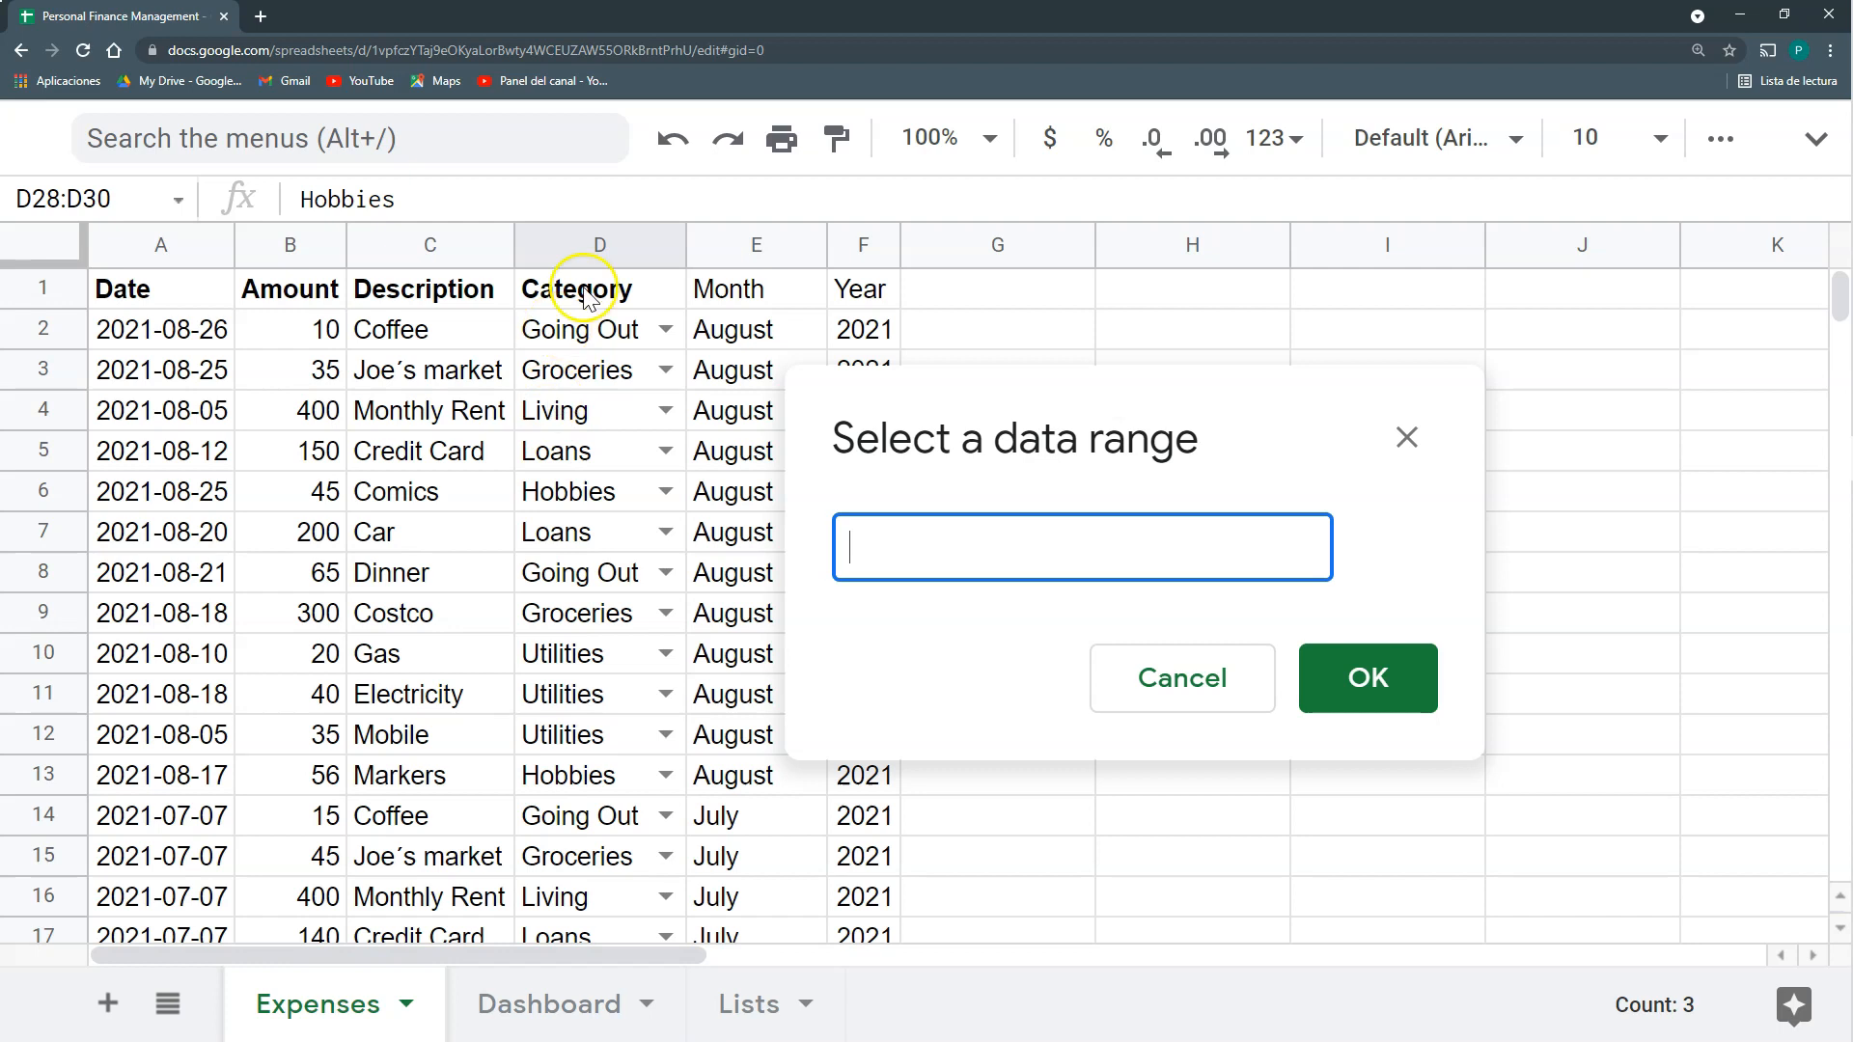
click(584, 329)
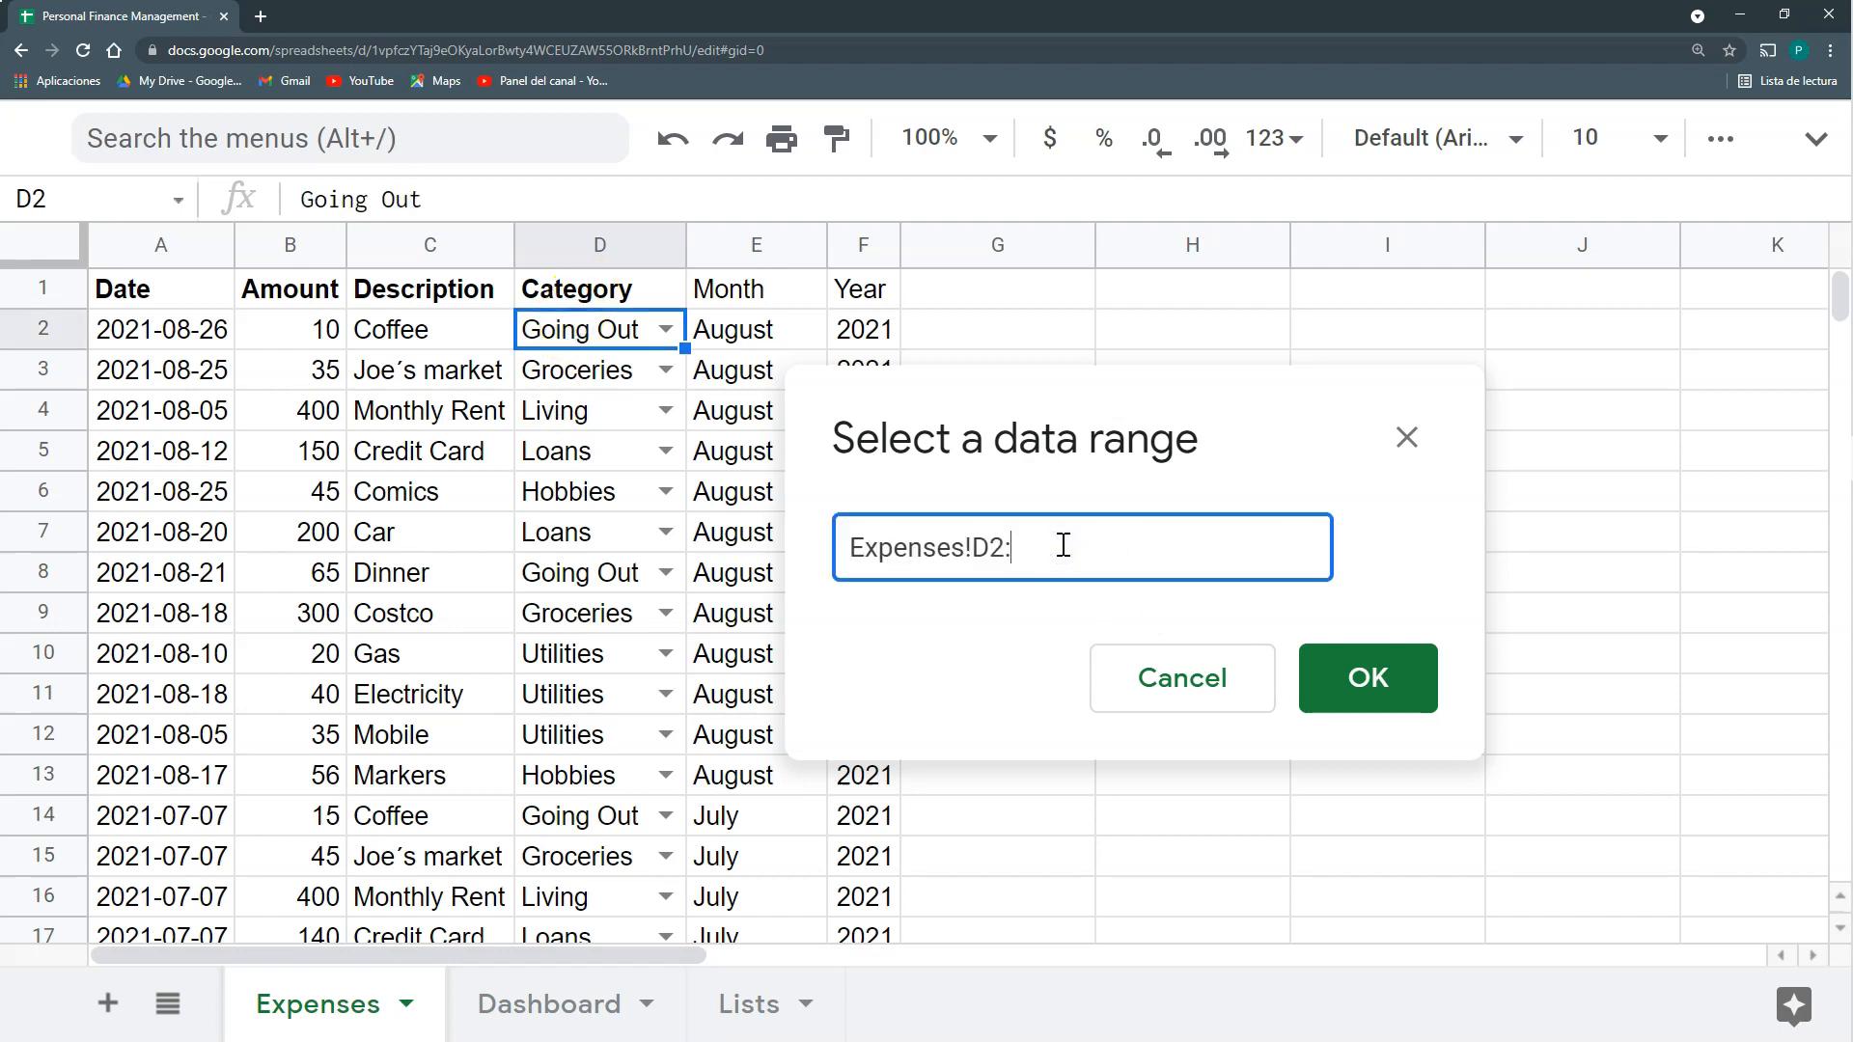
click(1368, 679)
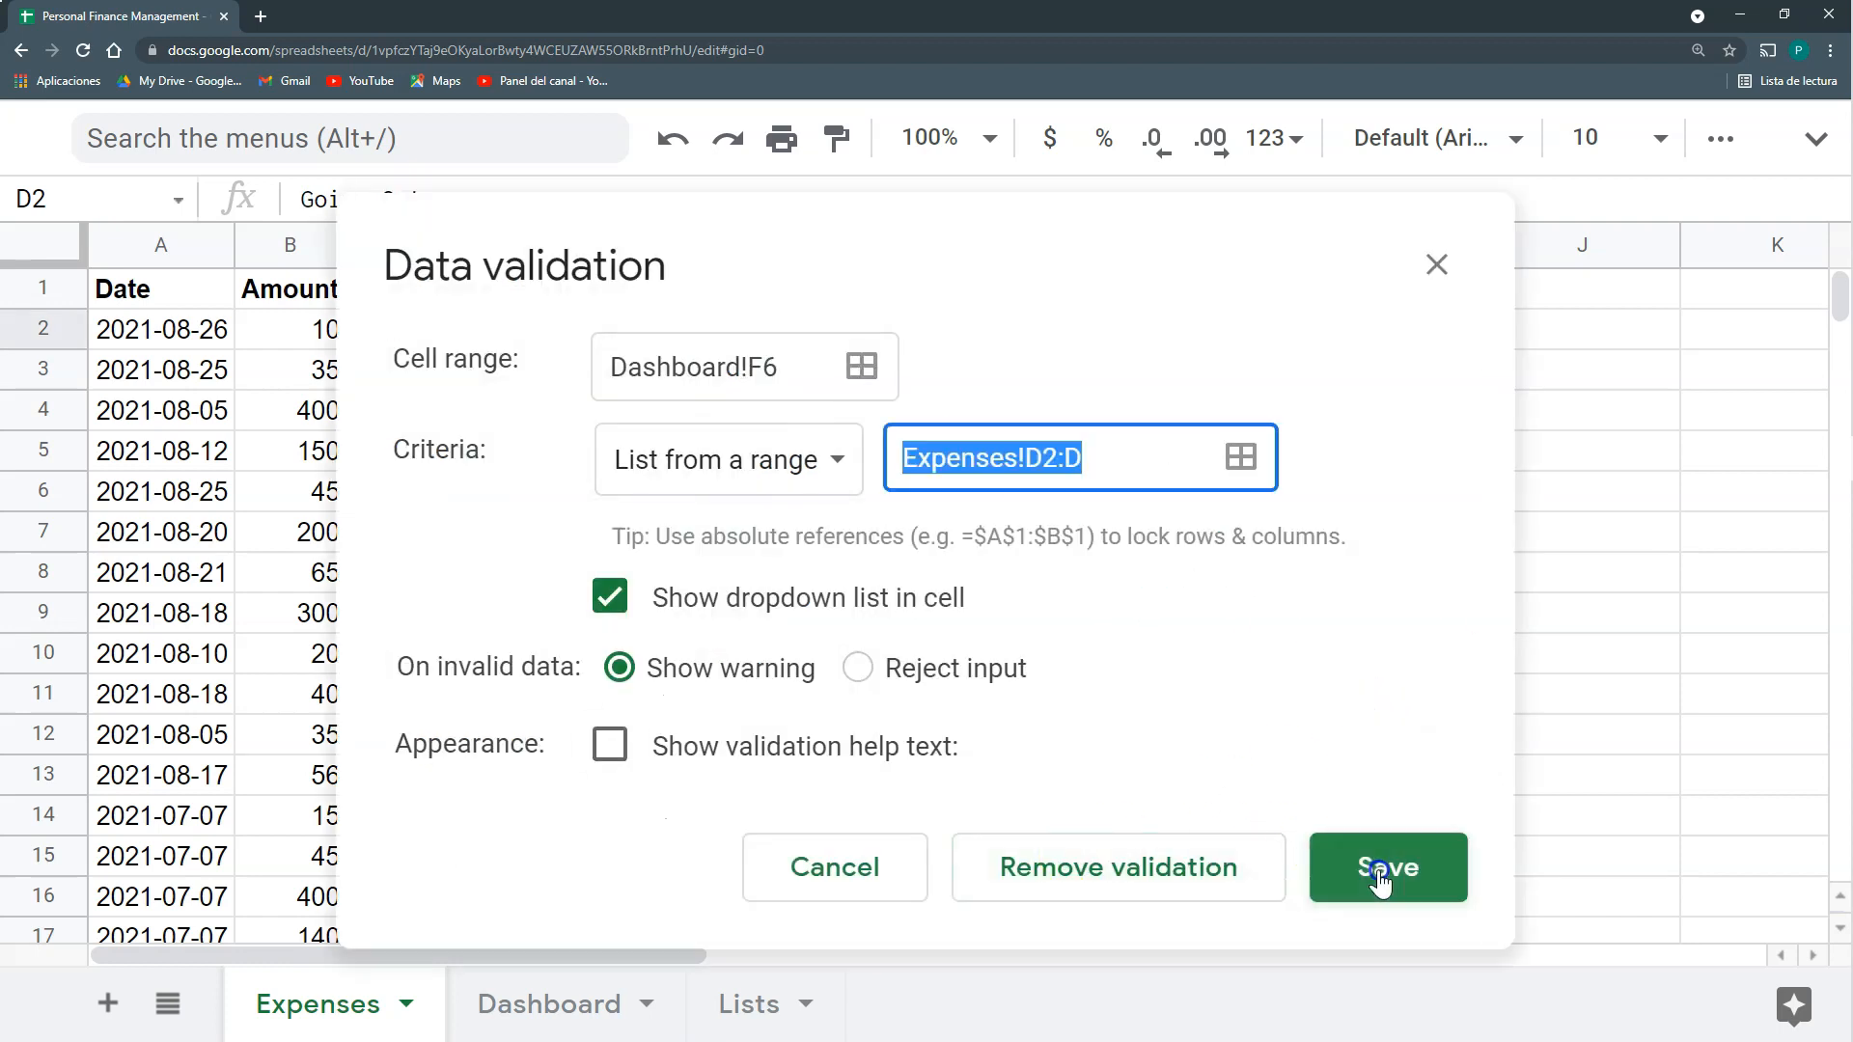
click(1382, 873)
click(559, 1009)
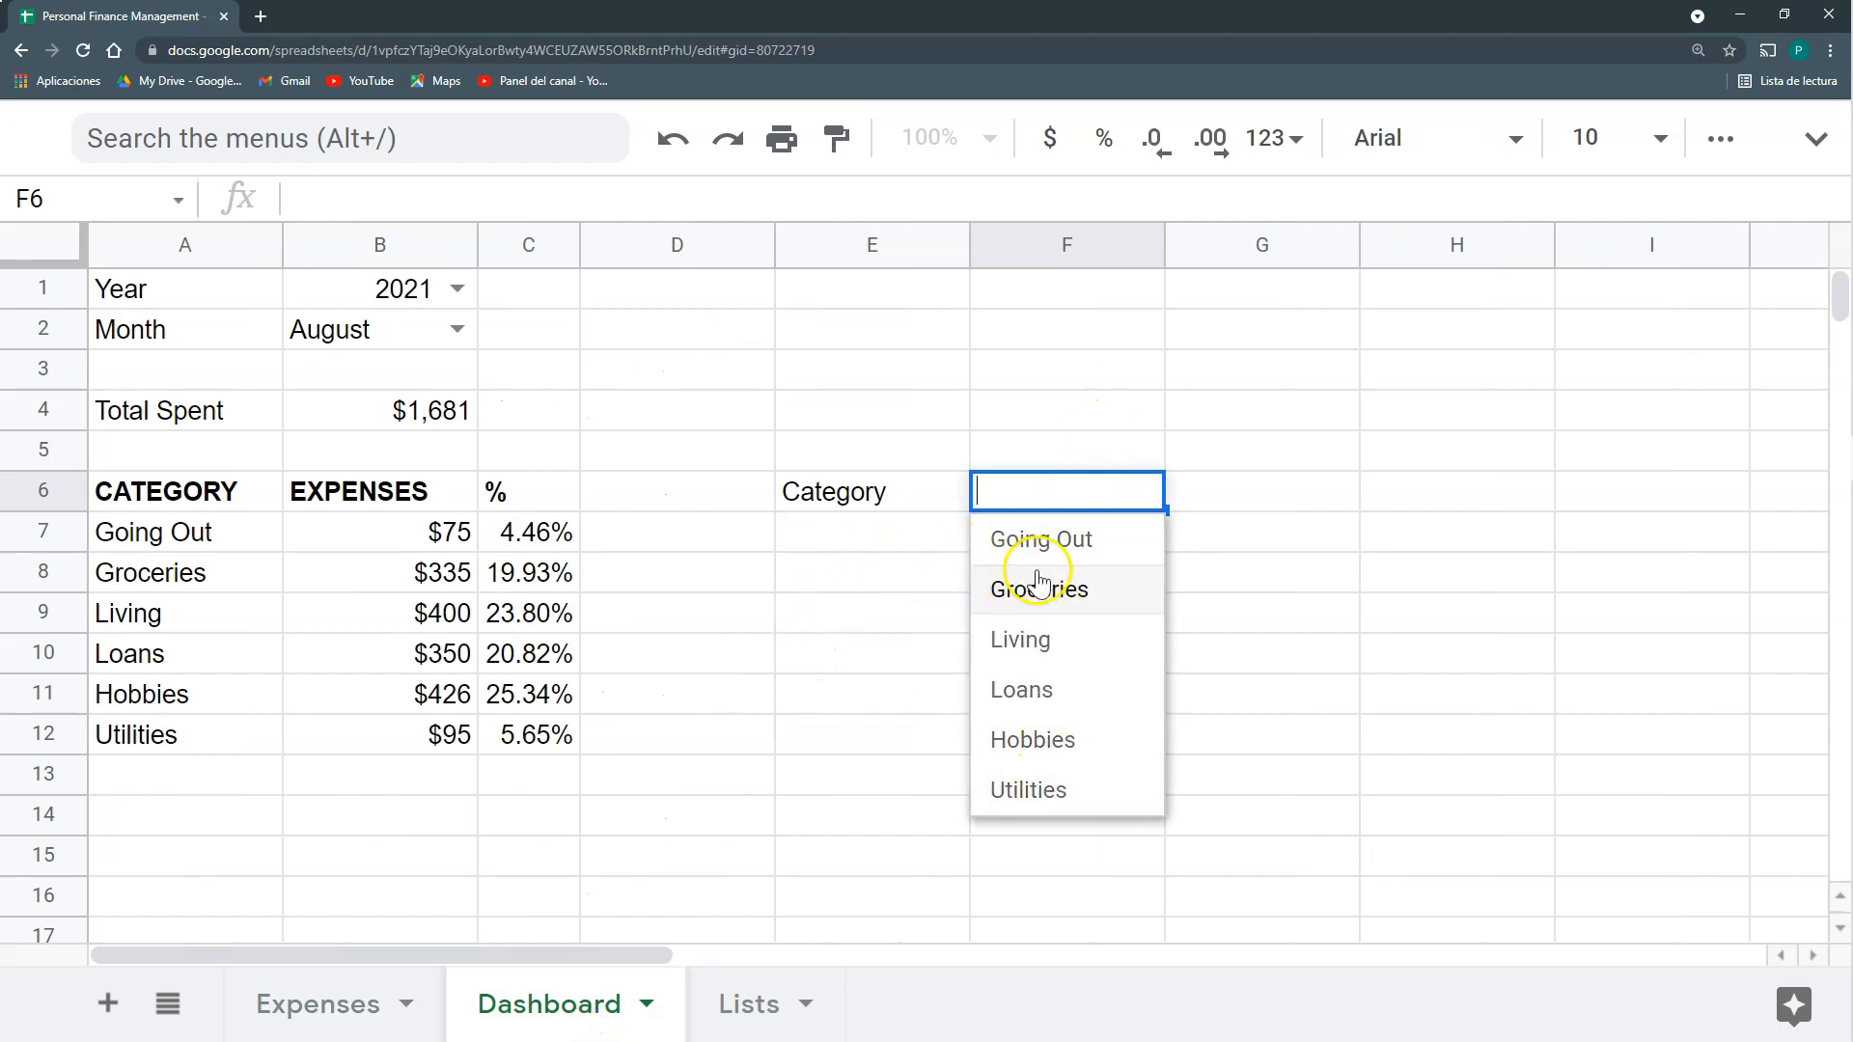
Choose Hobbies as the category in F6 and start a FILTER formula in E8 over the range Expenses!A:F.
click(1063, 755)
click(937, 576)
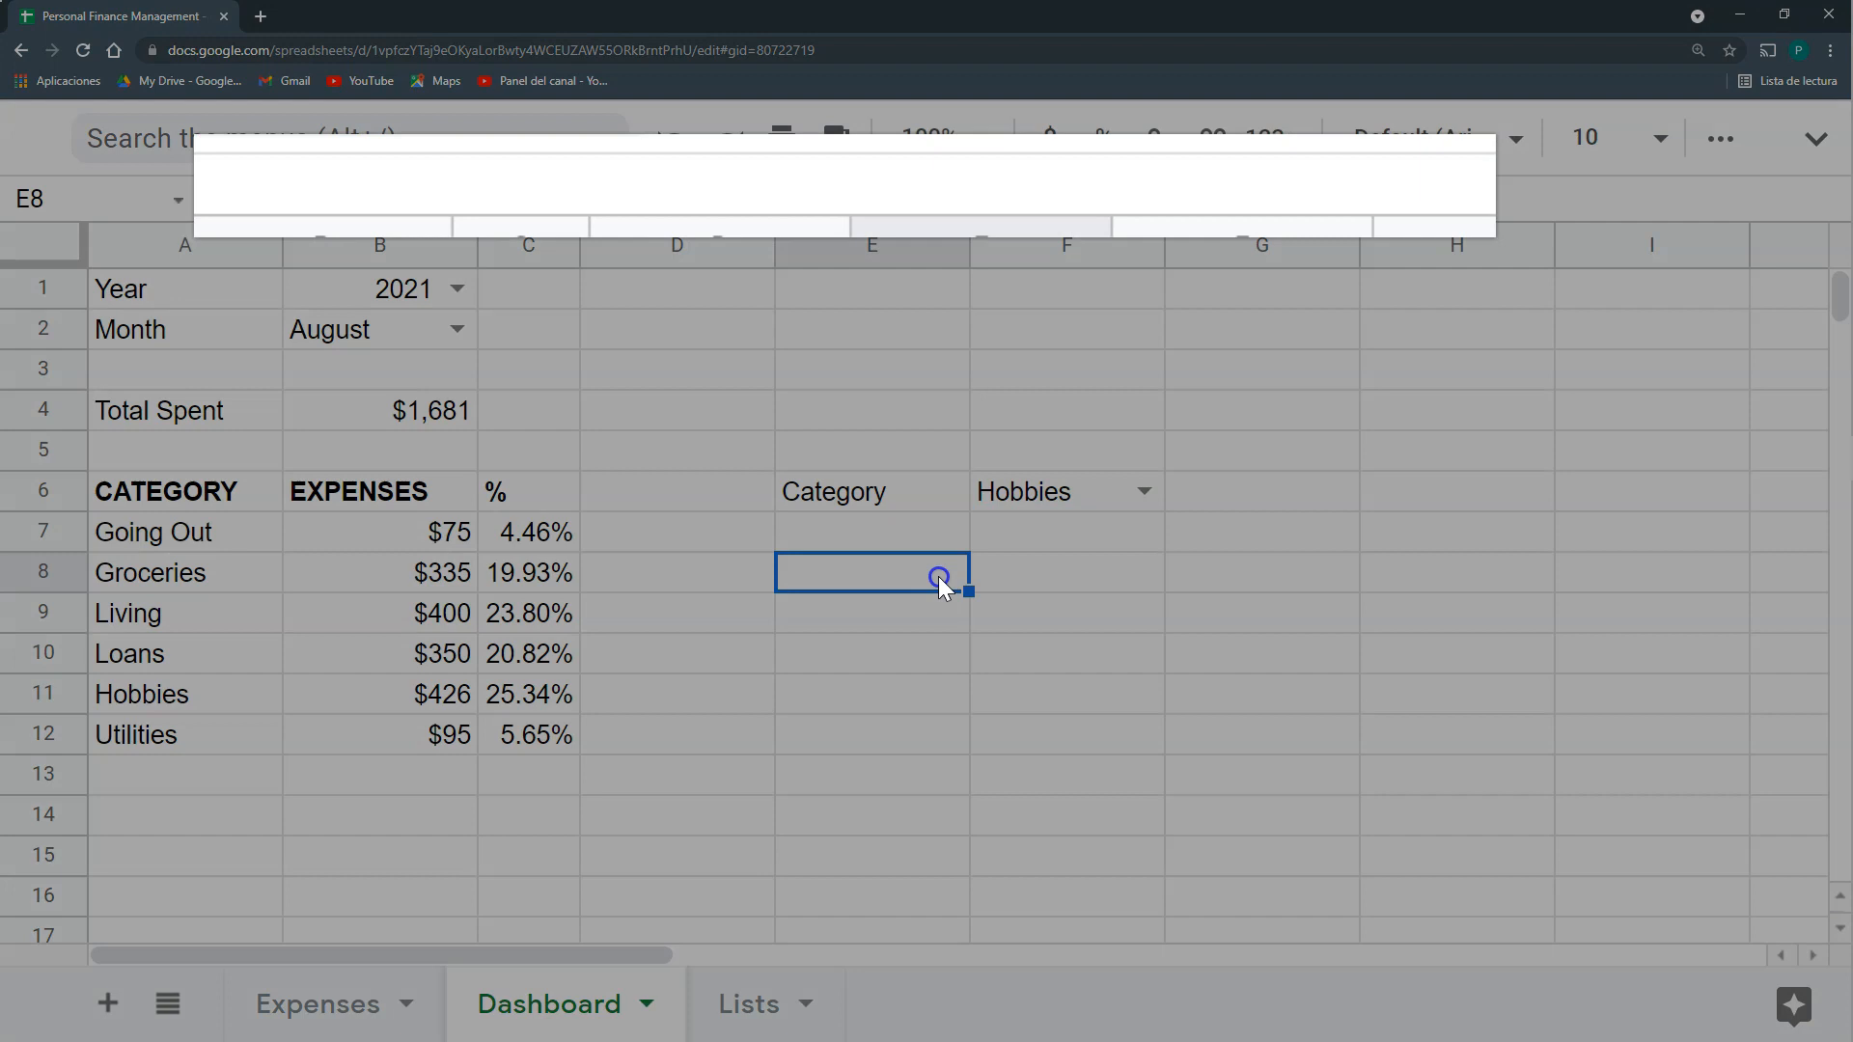
text(=filter)
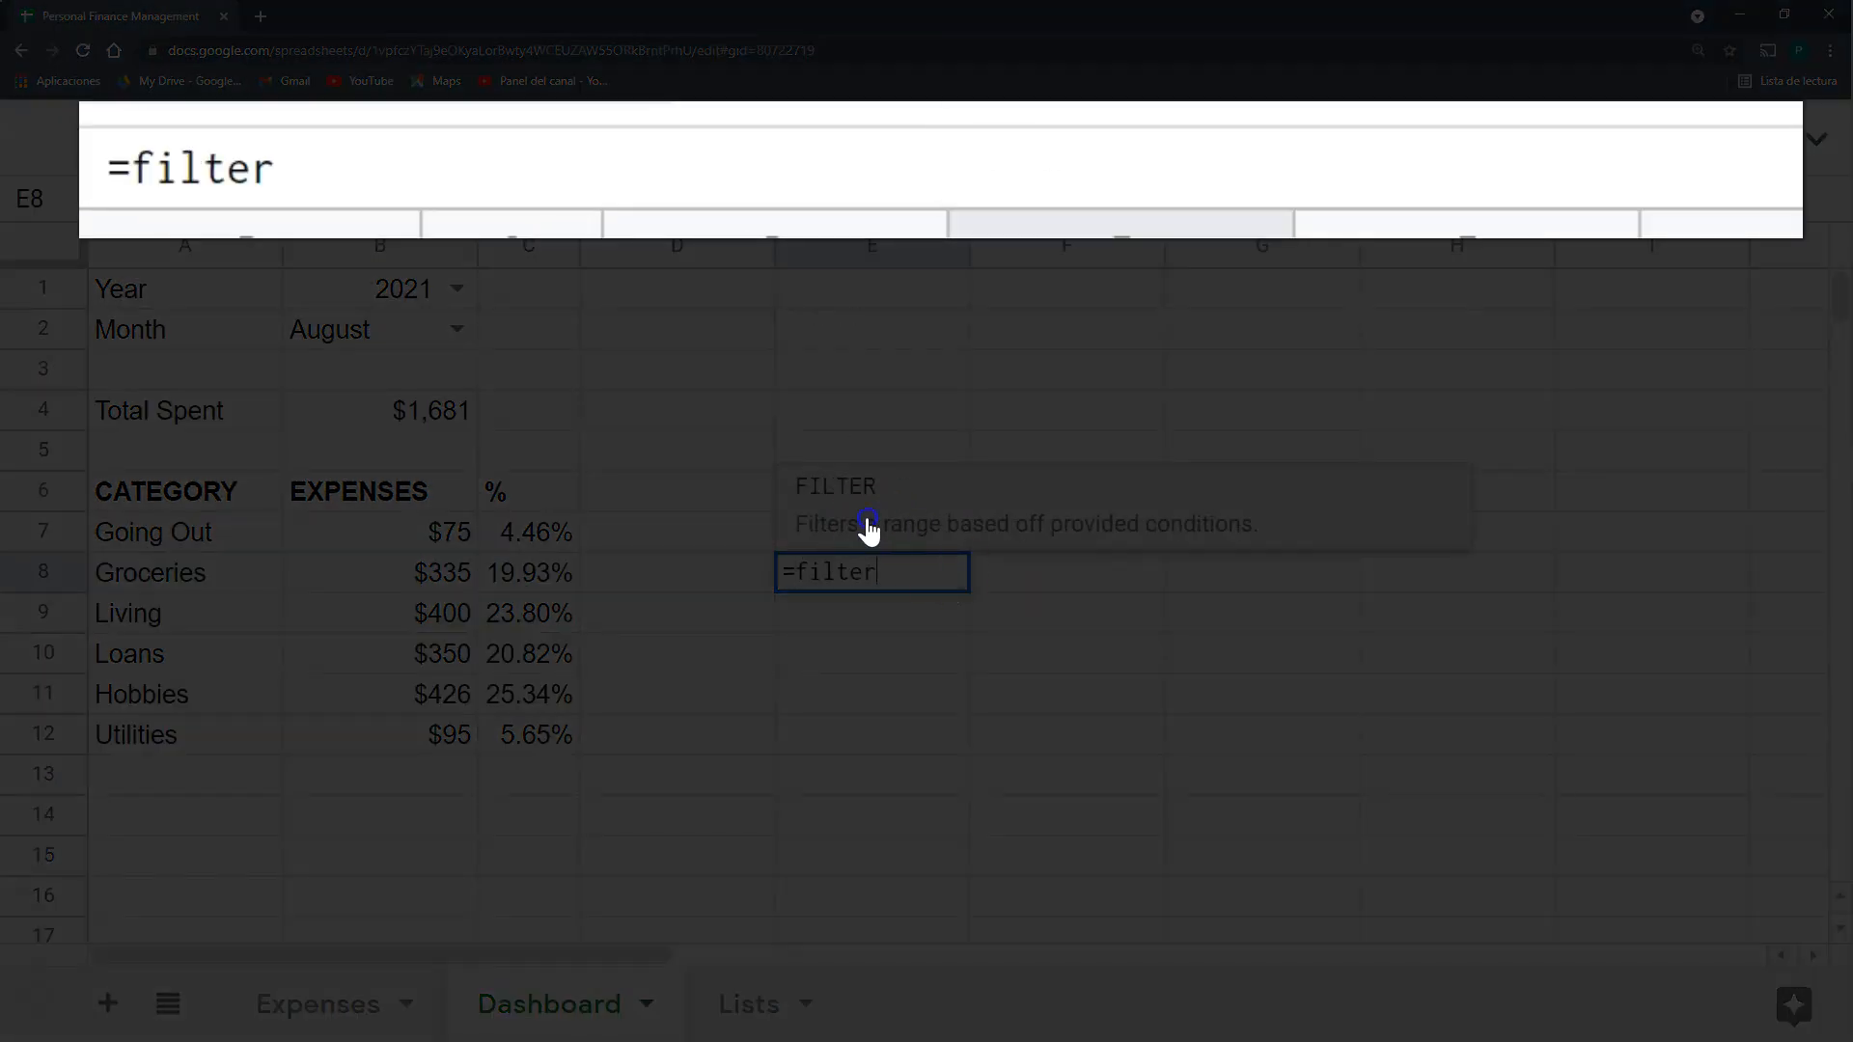
click(869, 526)
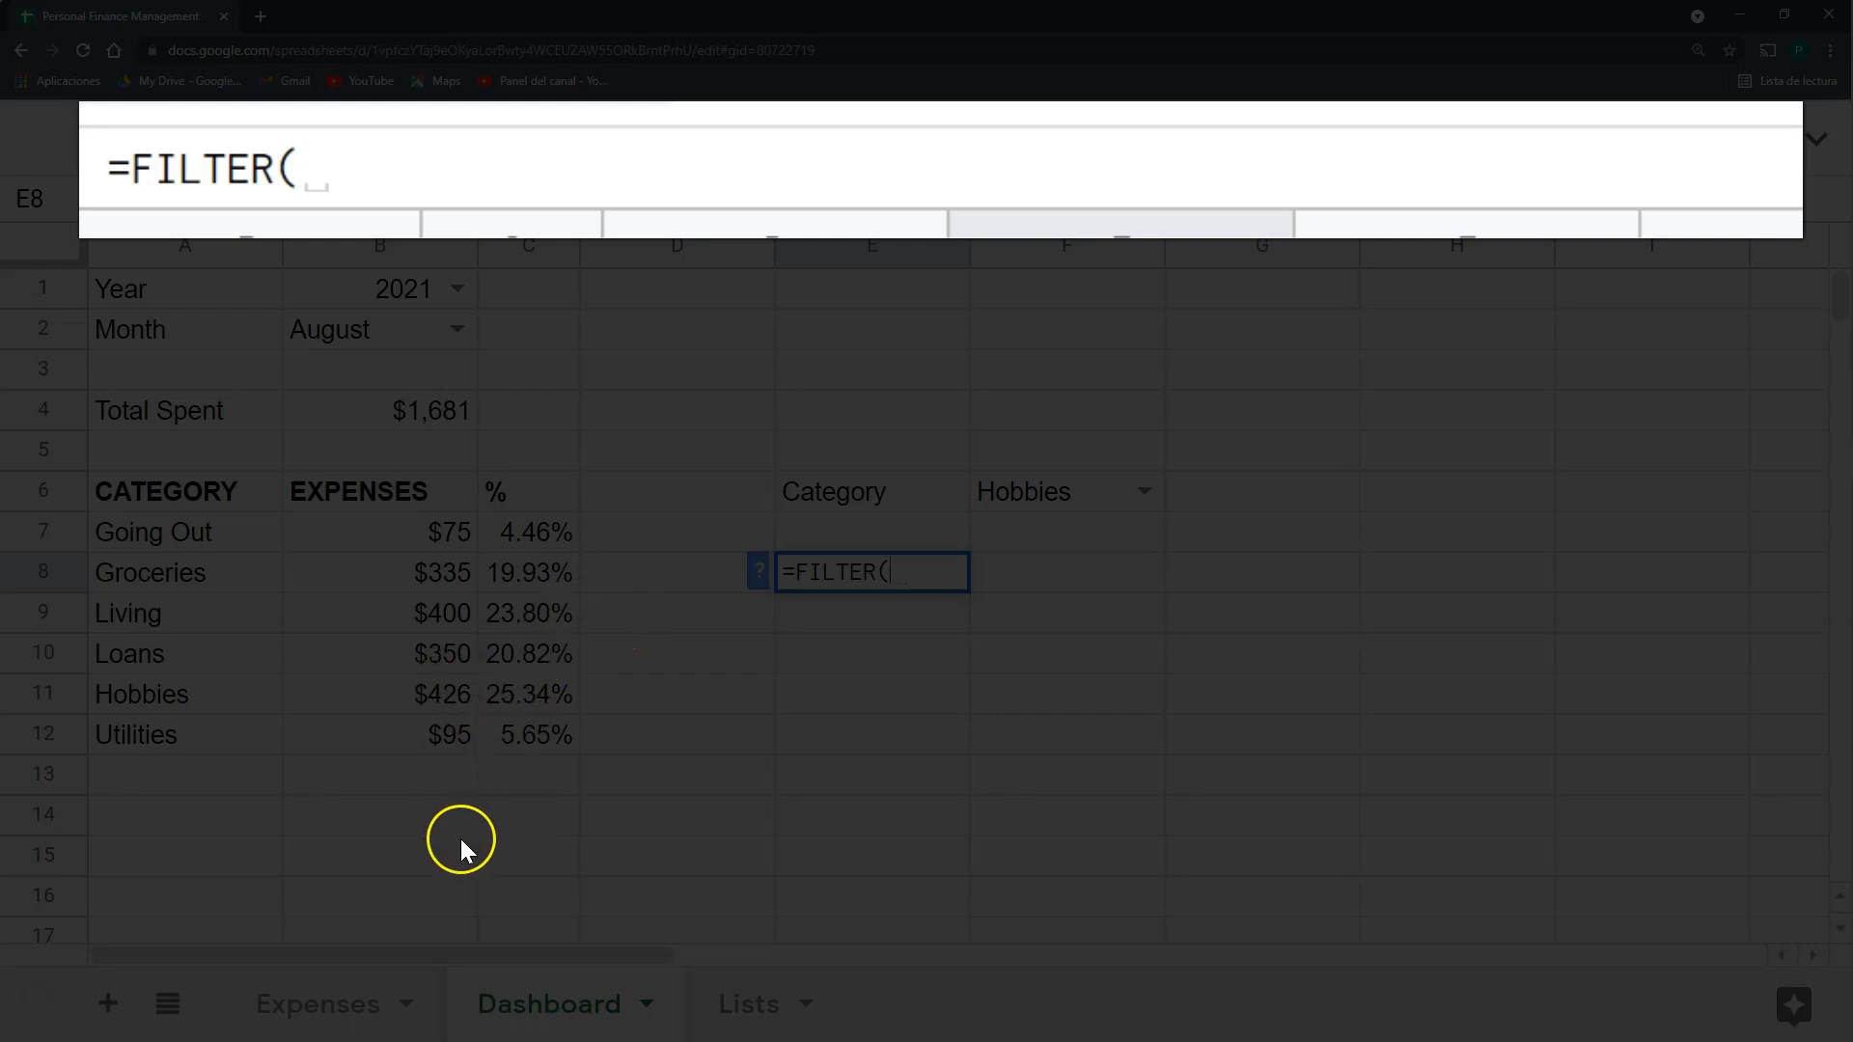
click(347, 1001)
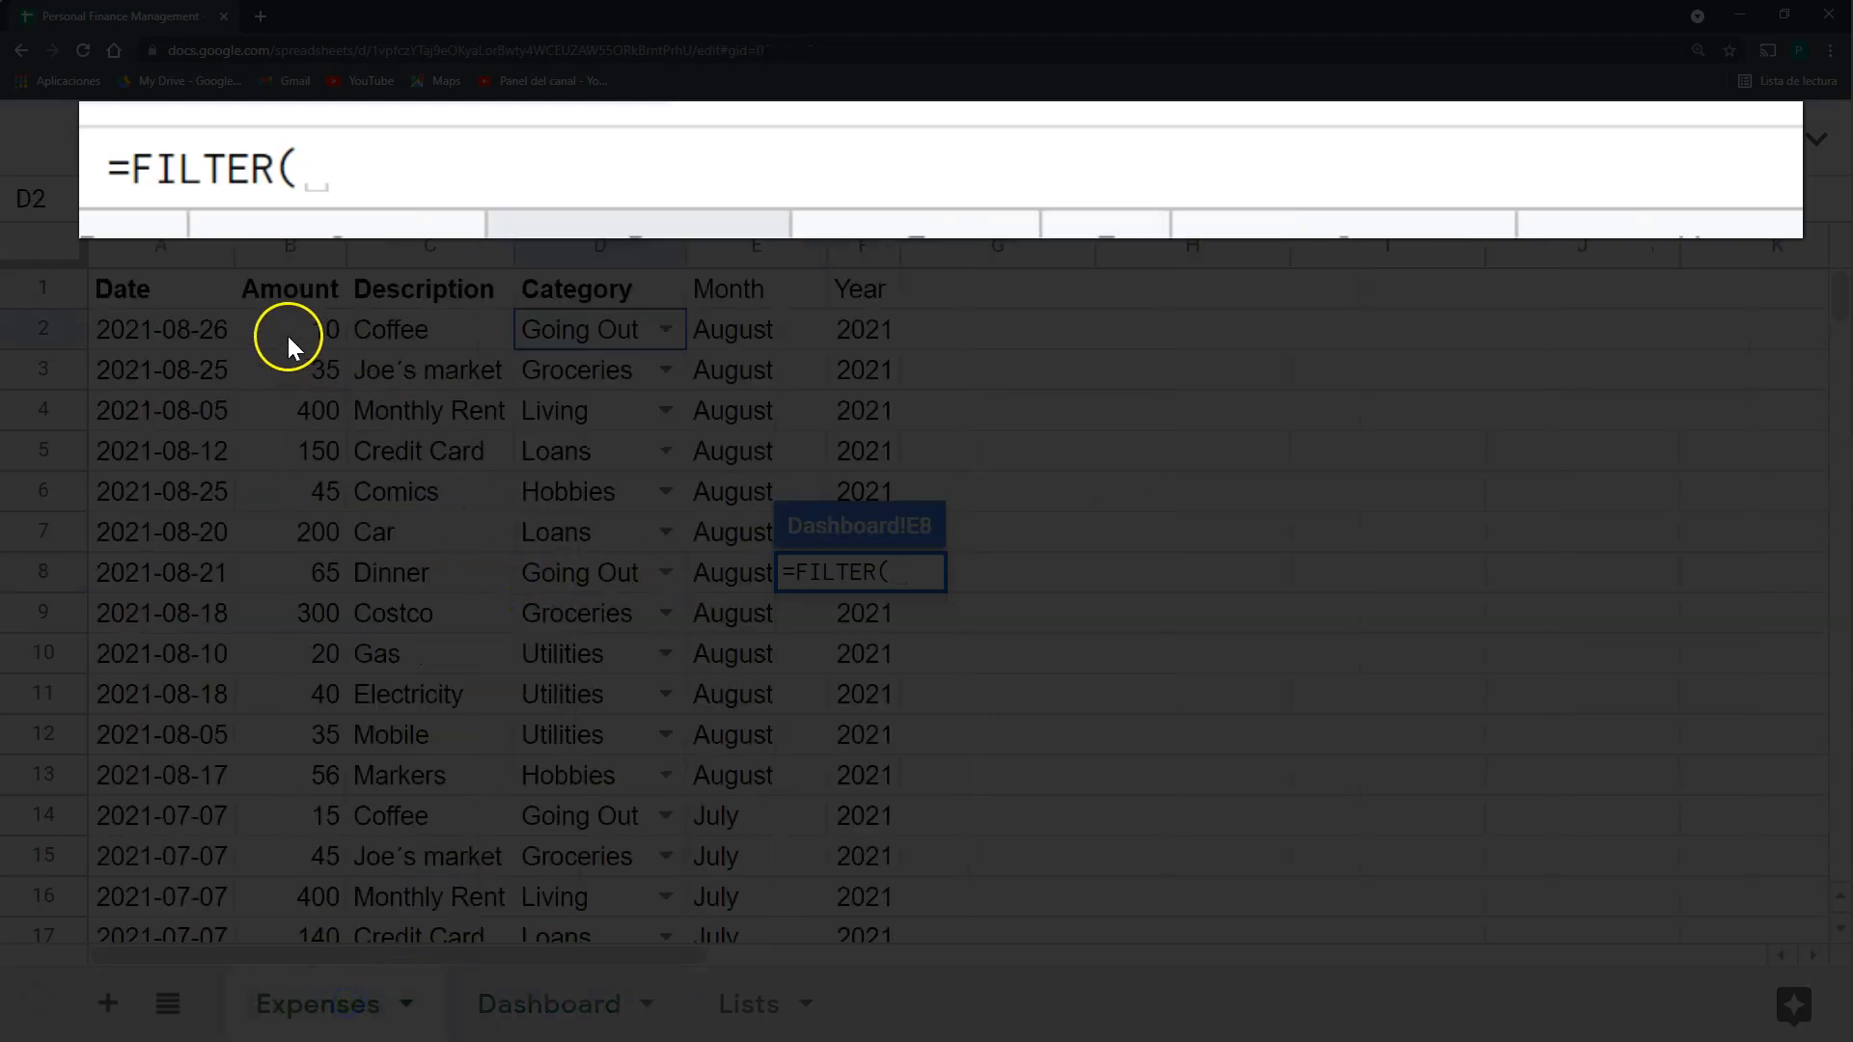
drag(174, 249, 1137, 226)
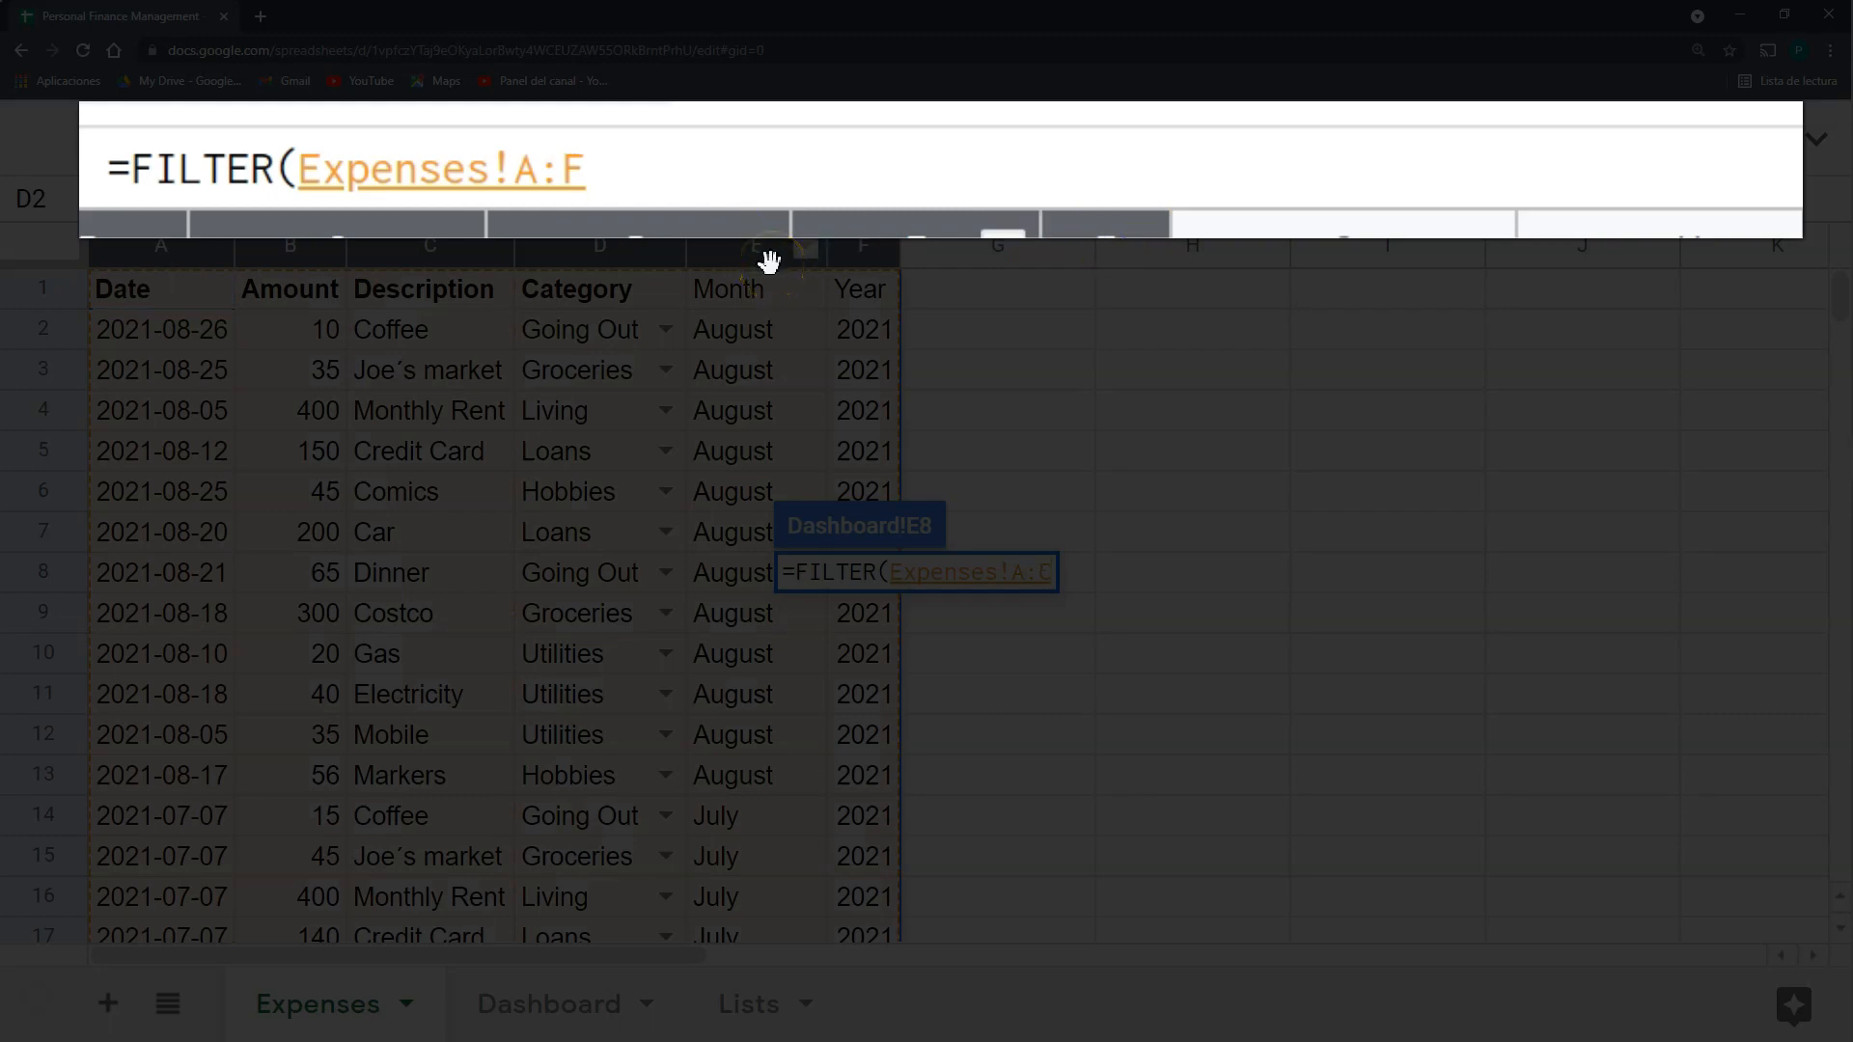
text(;)
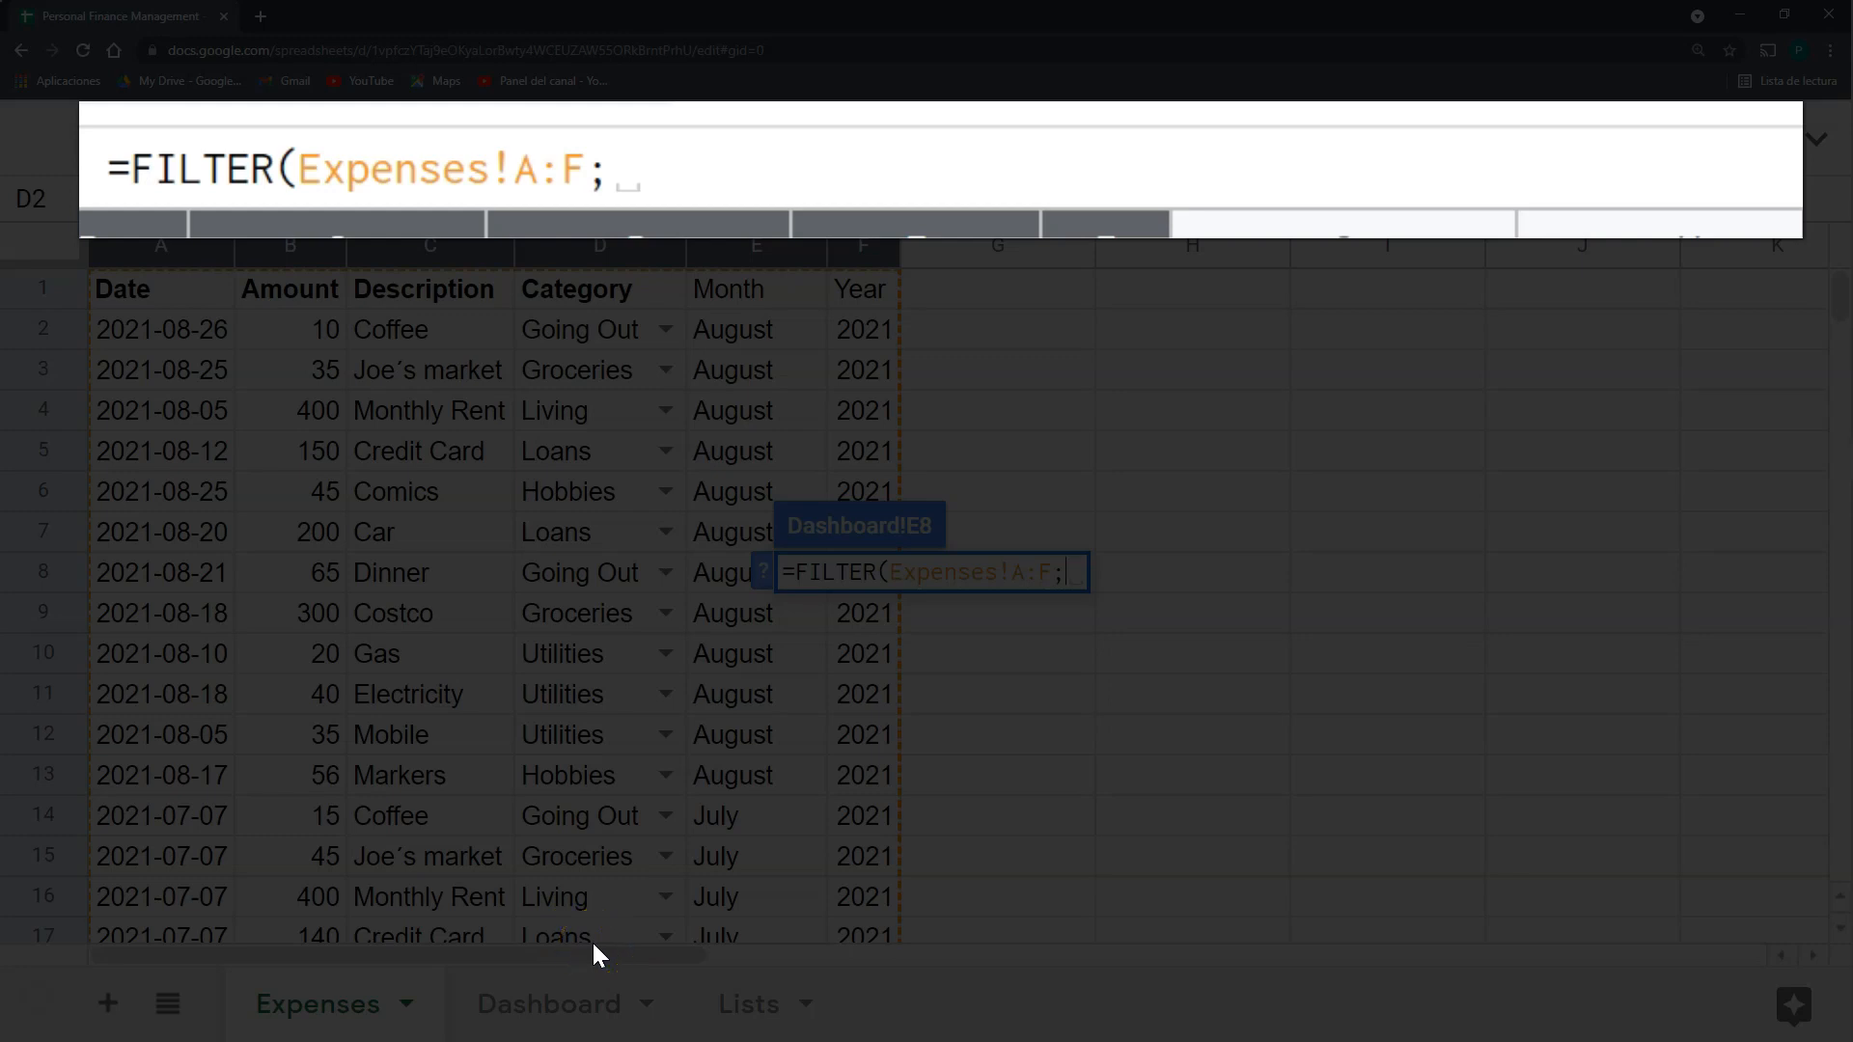
Add the year condition Expenses!F:F=B1 to the FILTER formula in E8.
click(560, 1005)
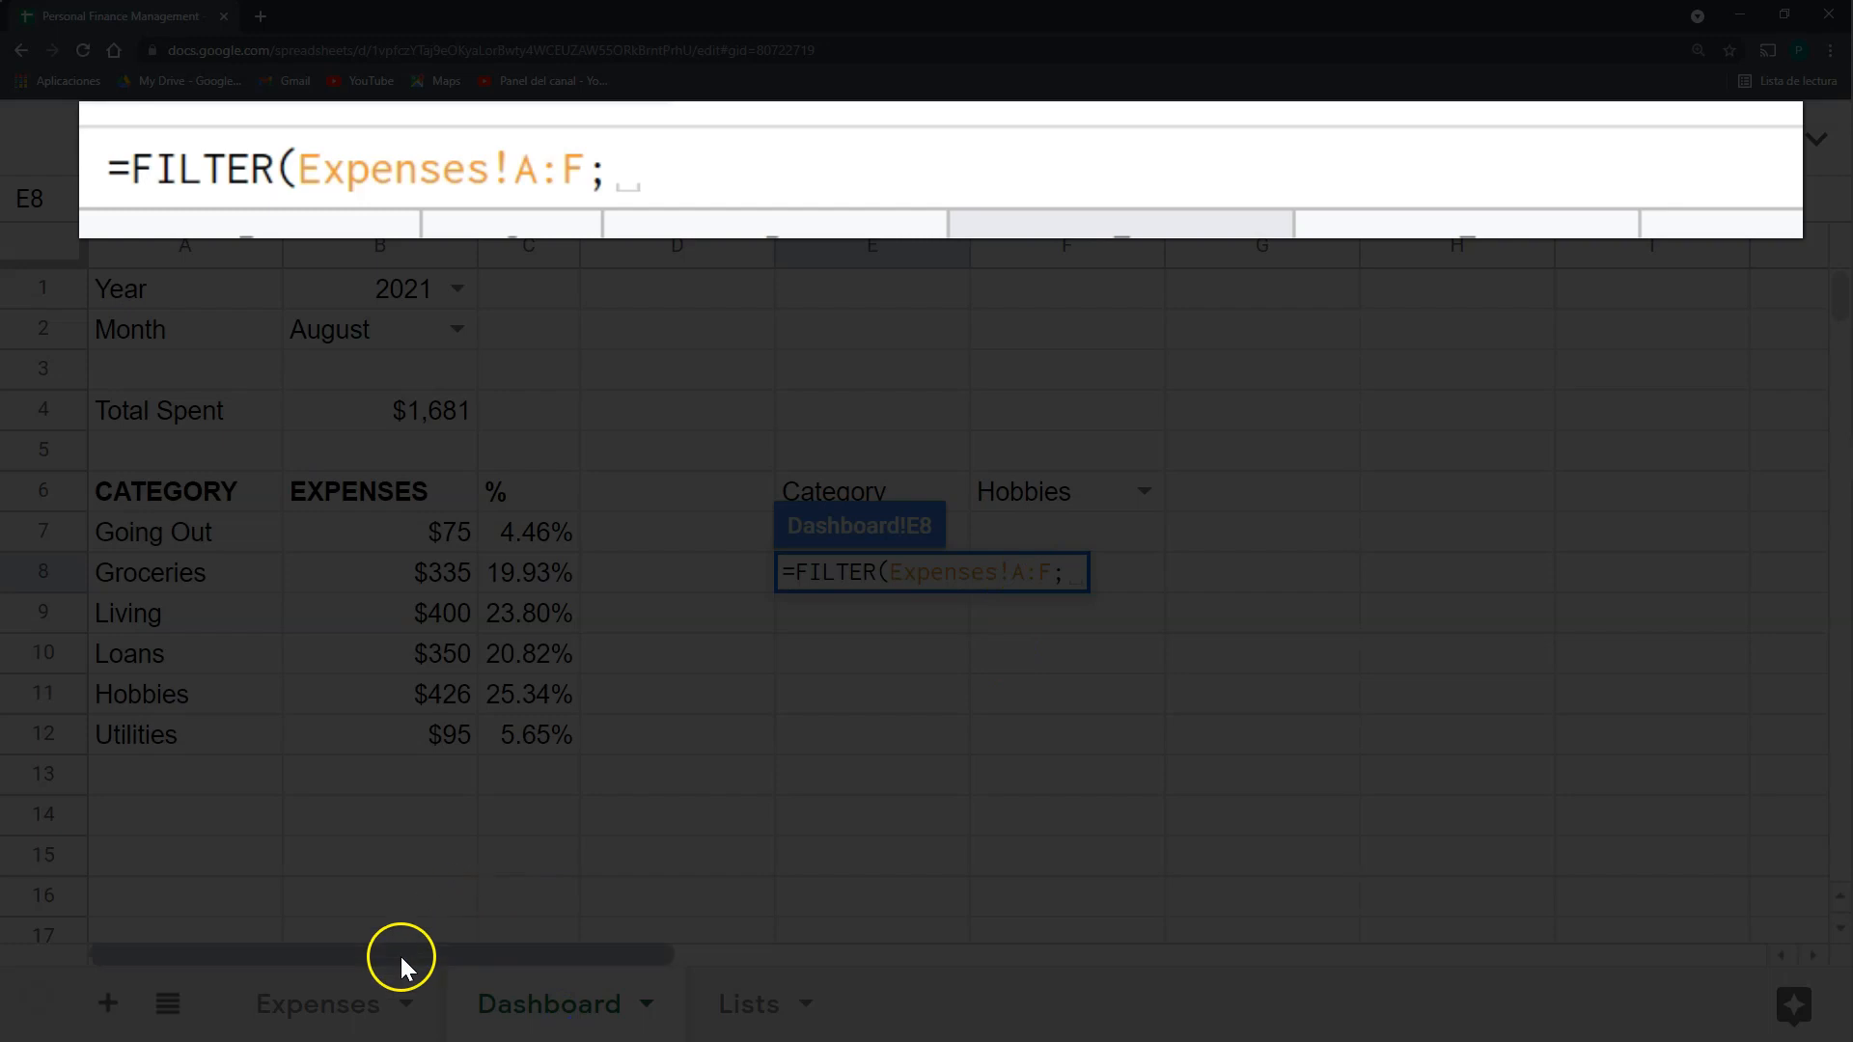
click(352, 1018)
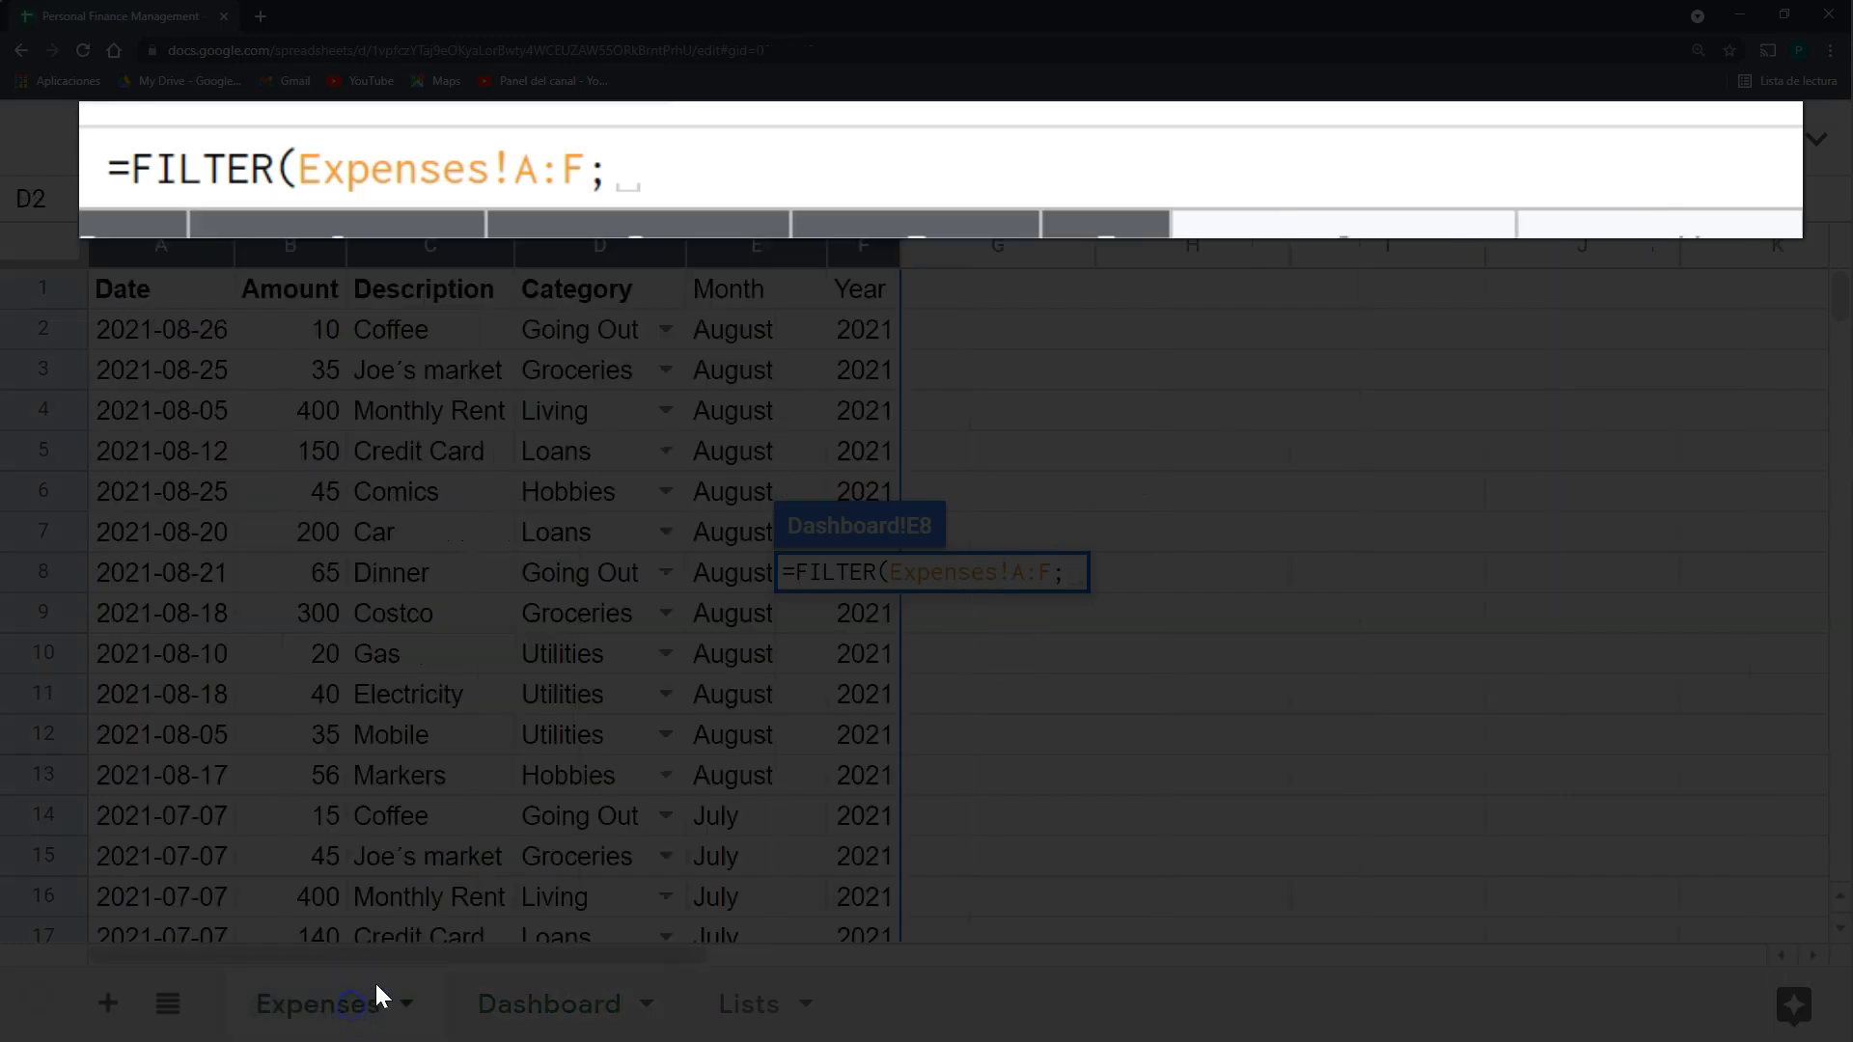
click(855, 247)
text(=)
click(548, 1003)
click(409, 288)
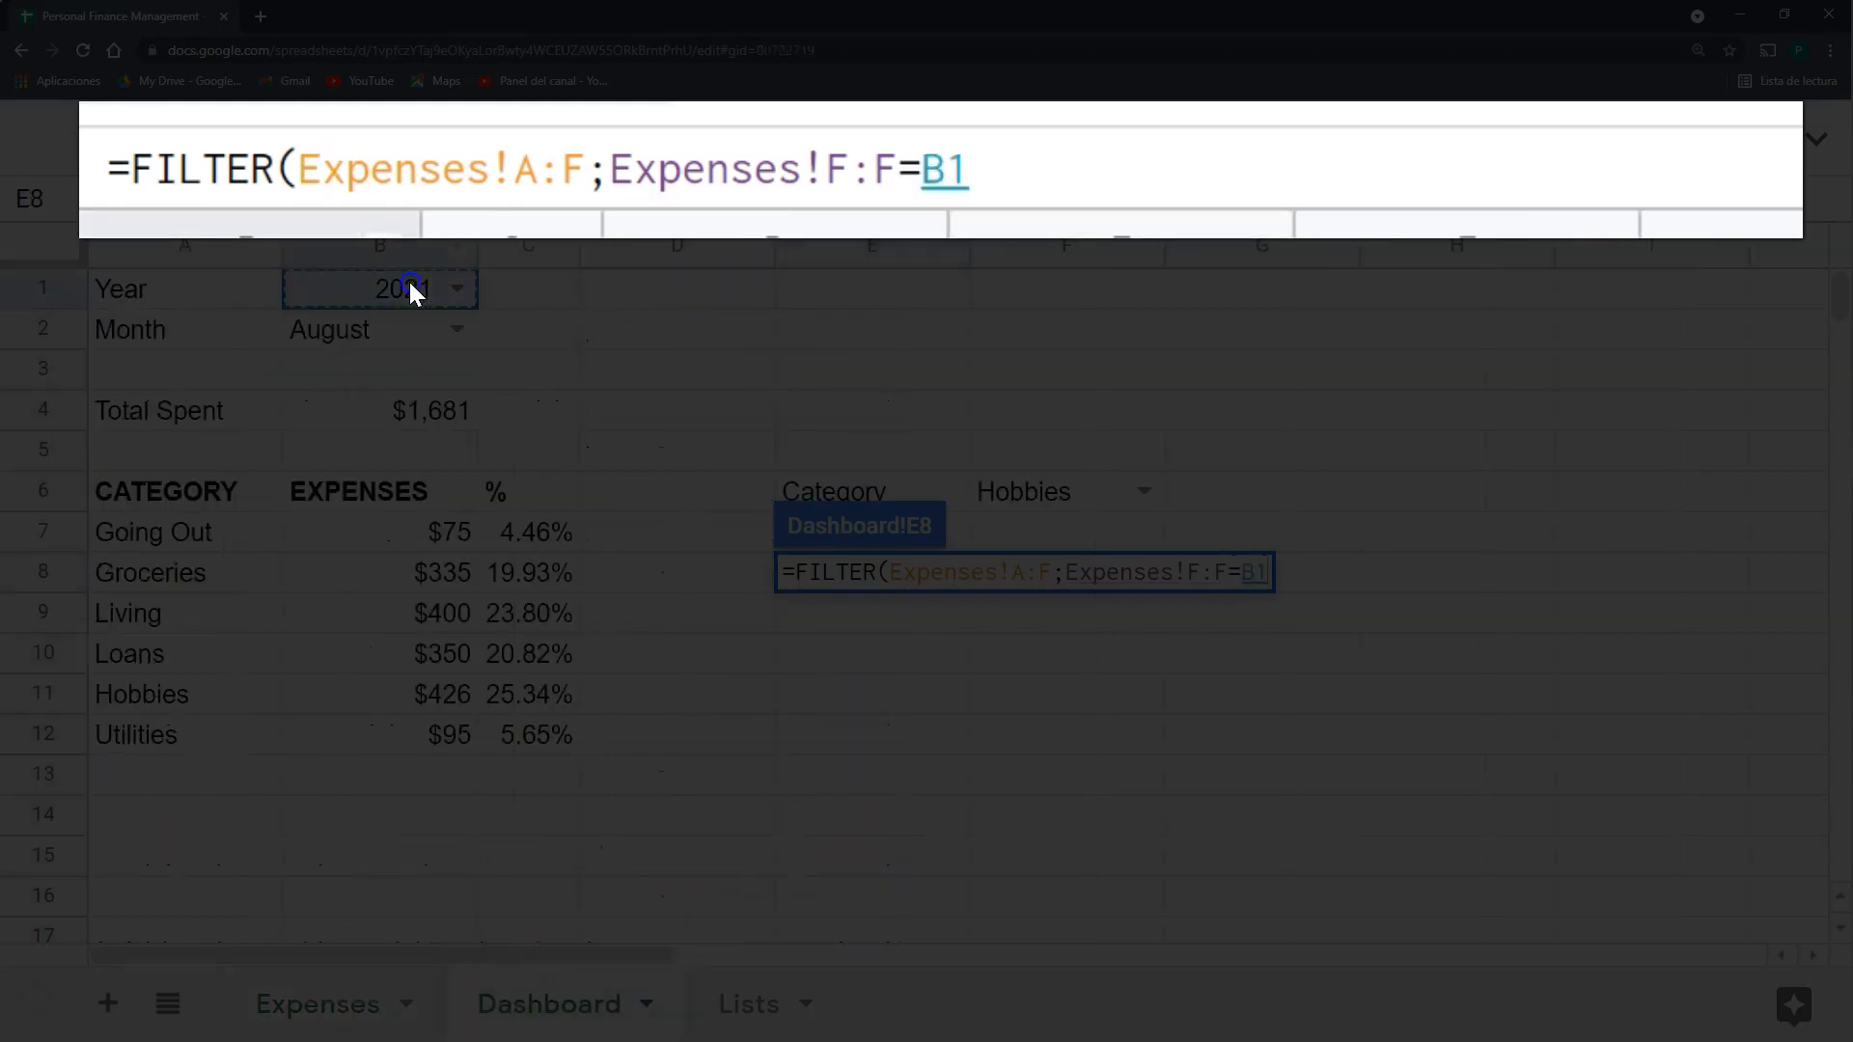
text(;)
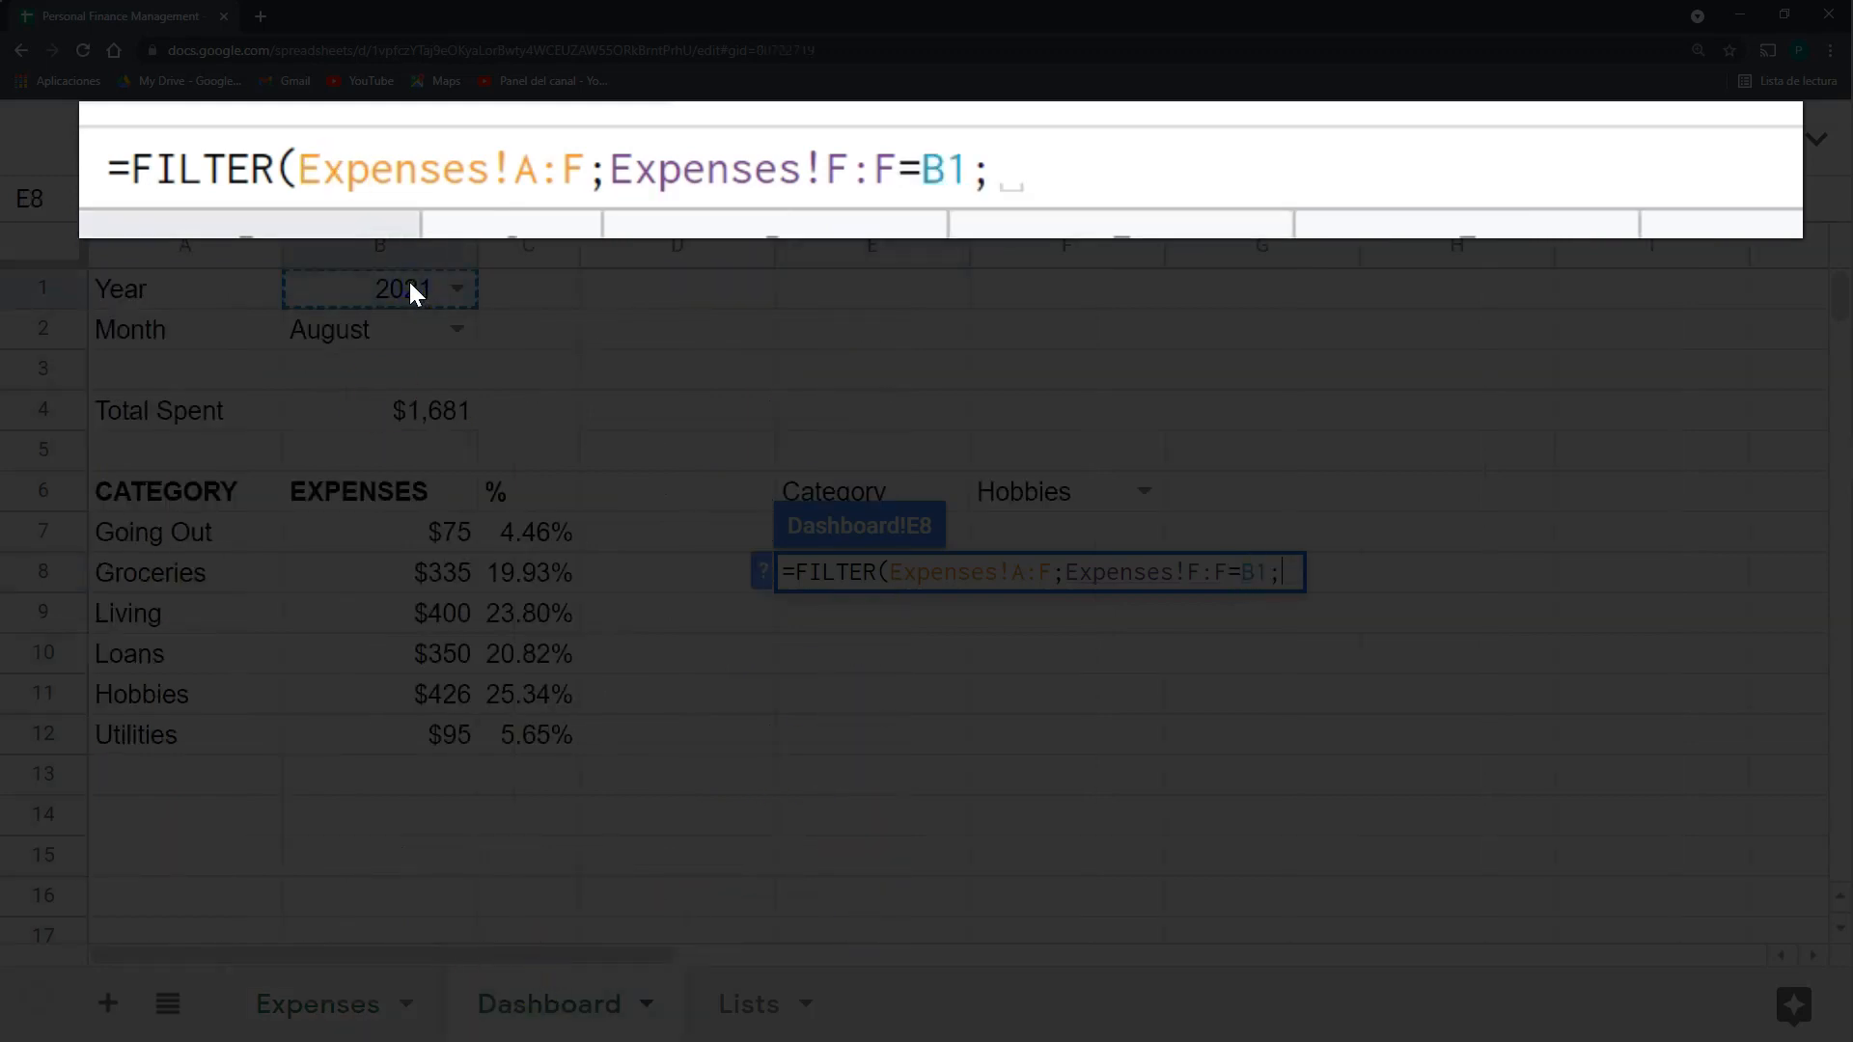
Add the month condition Expenses!E:E=B2 to the FILTER formula in E8.
click(309, 1008)
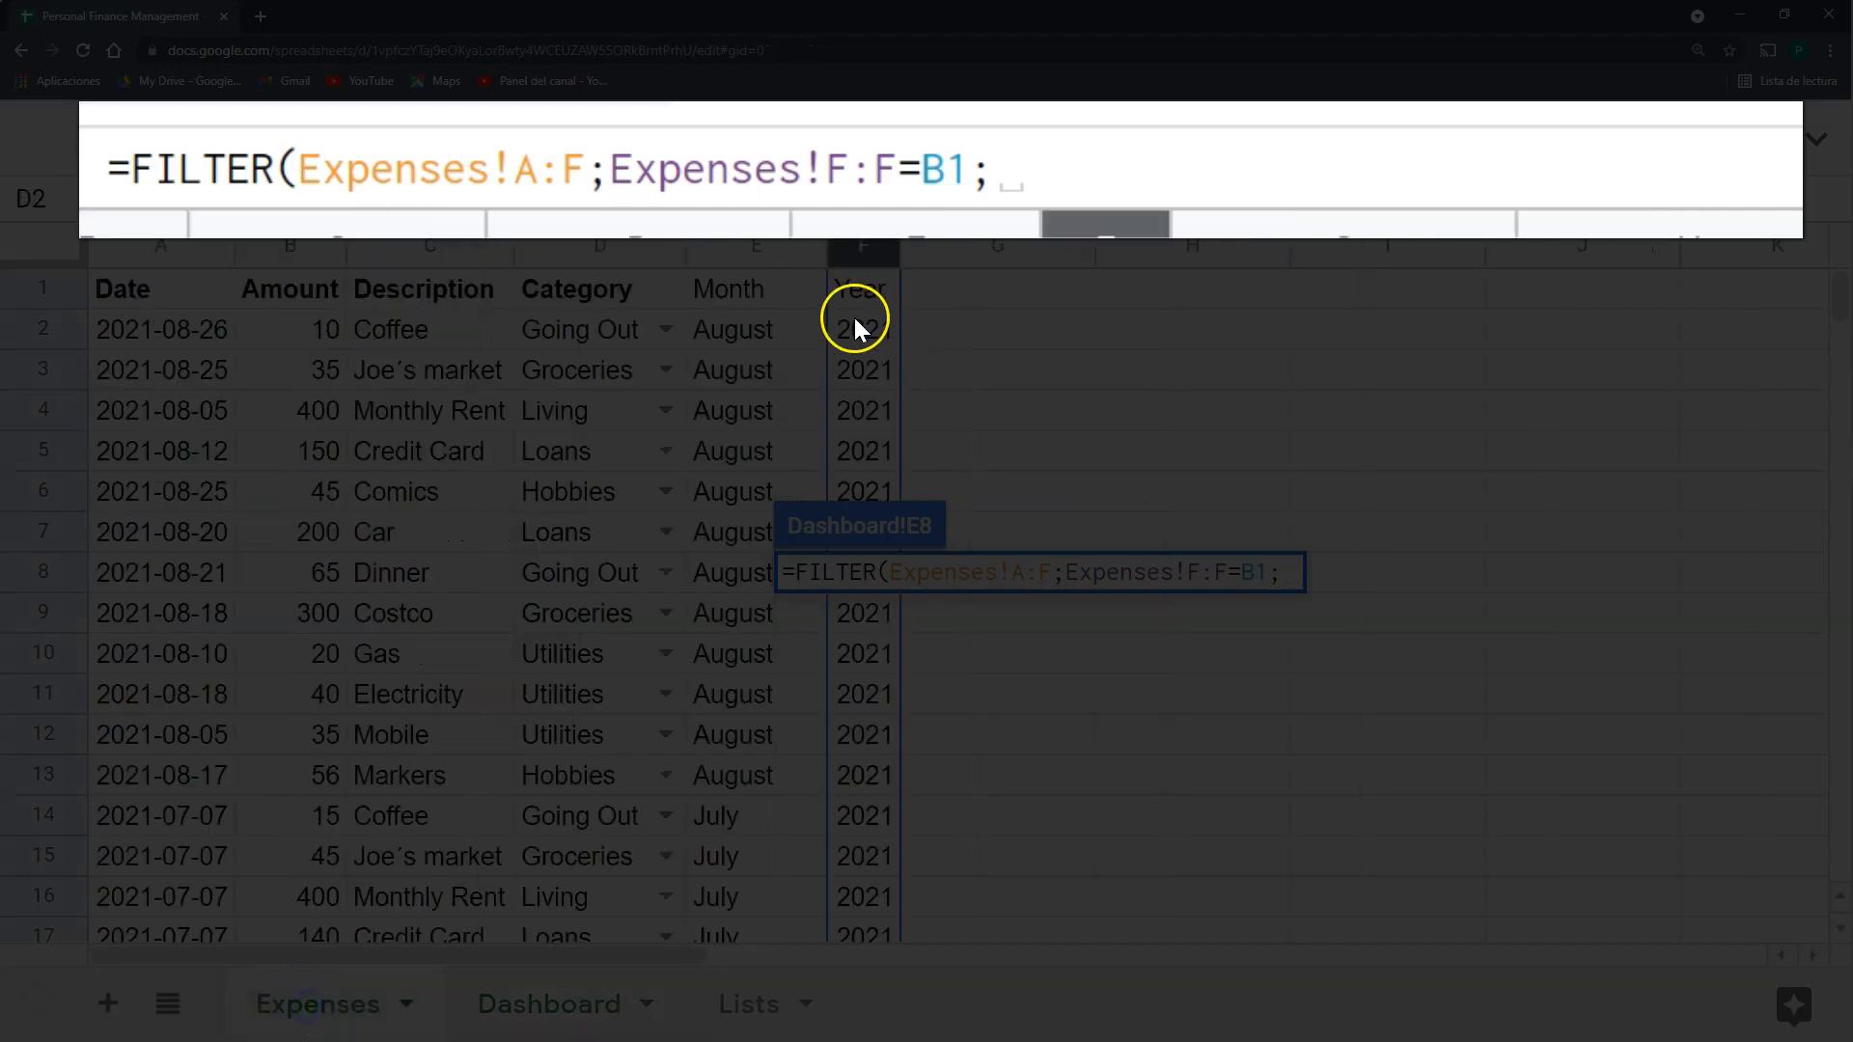
click(895, 241)
text(=)
click(509, 1018)
click(363, 328)
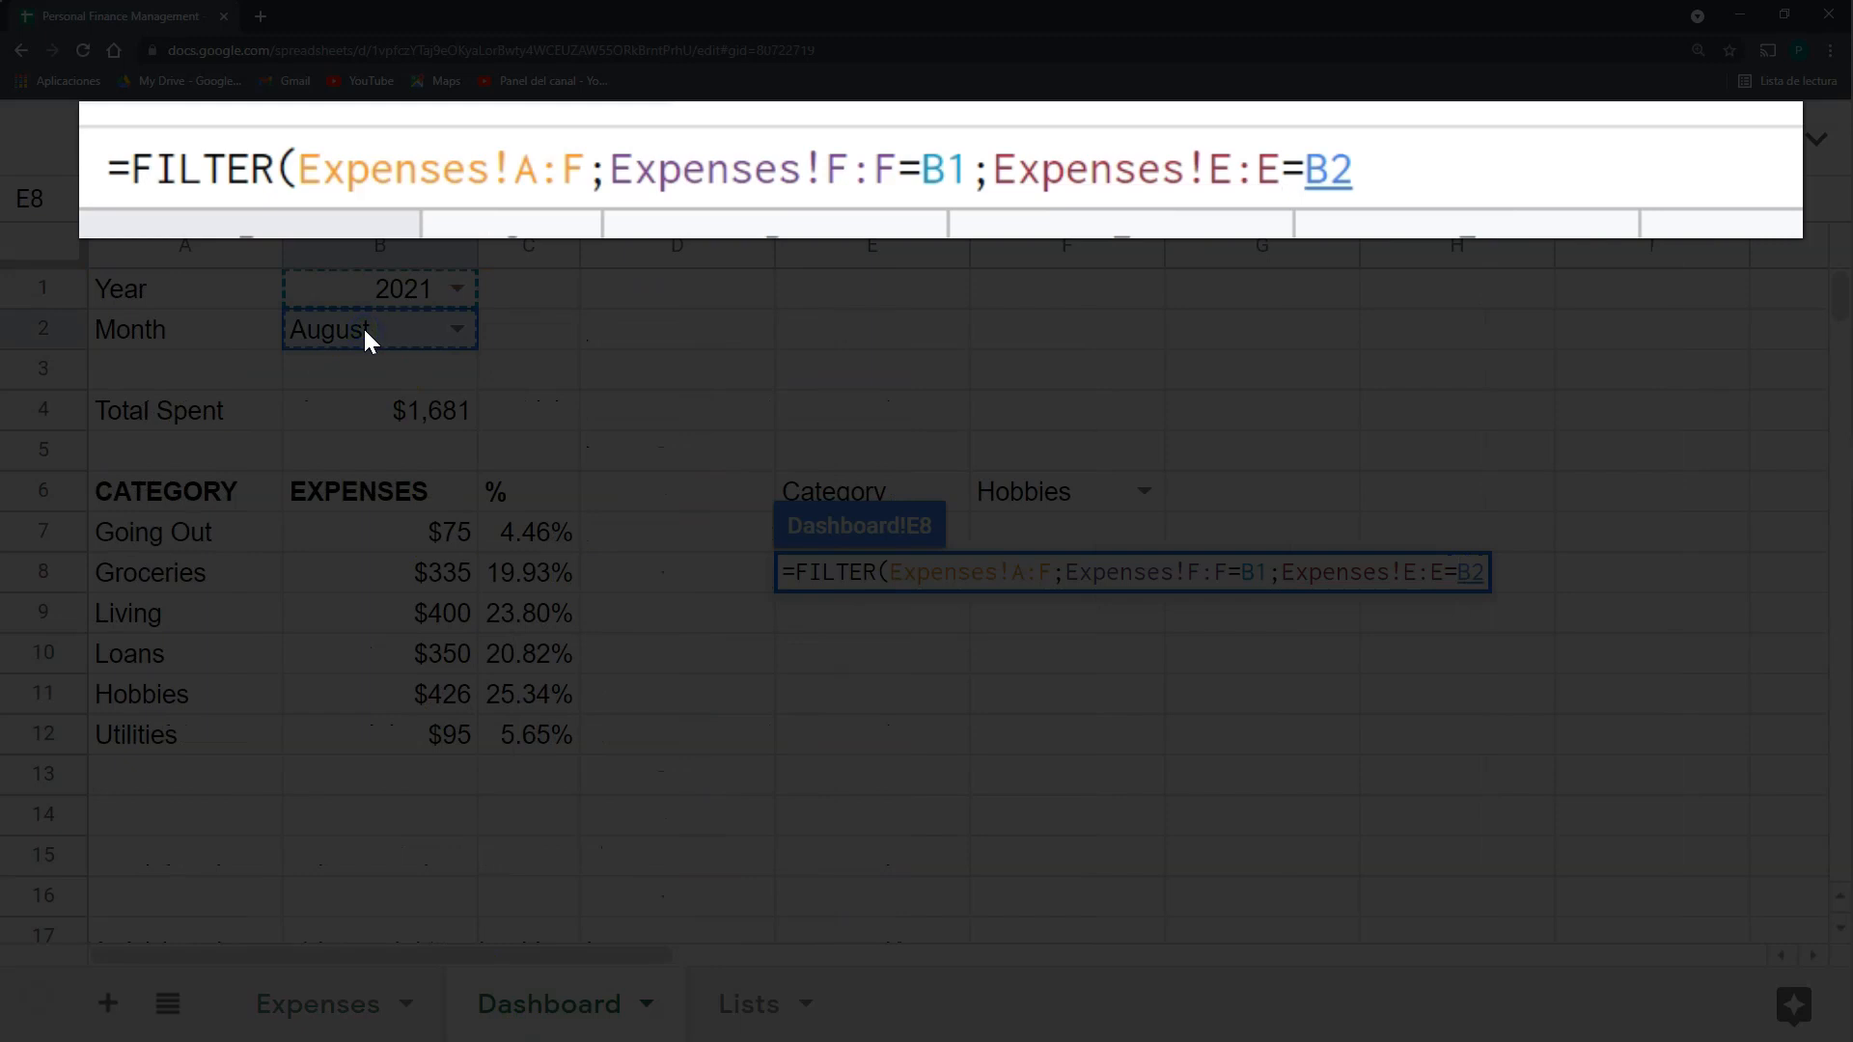
text(;)
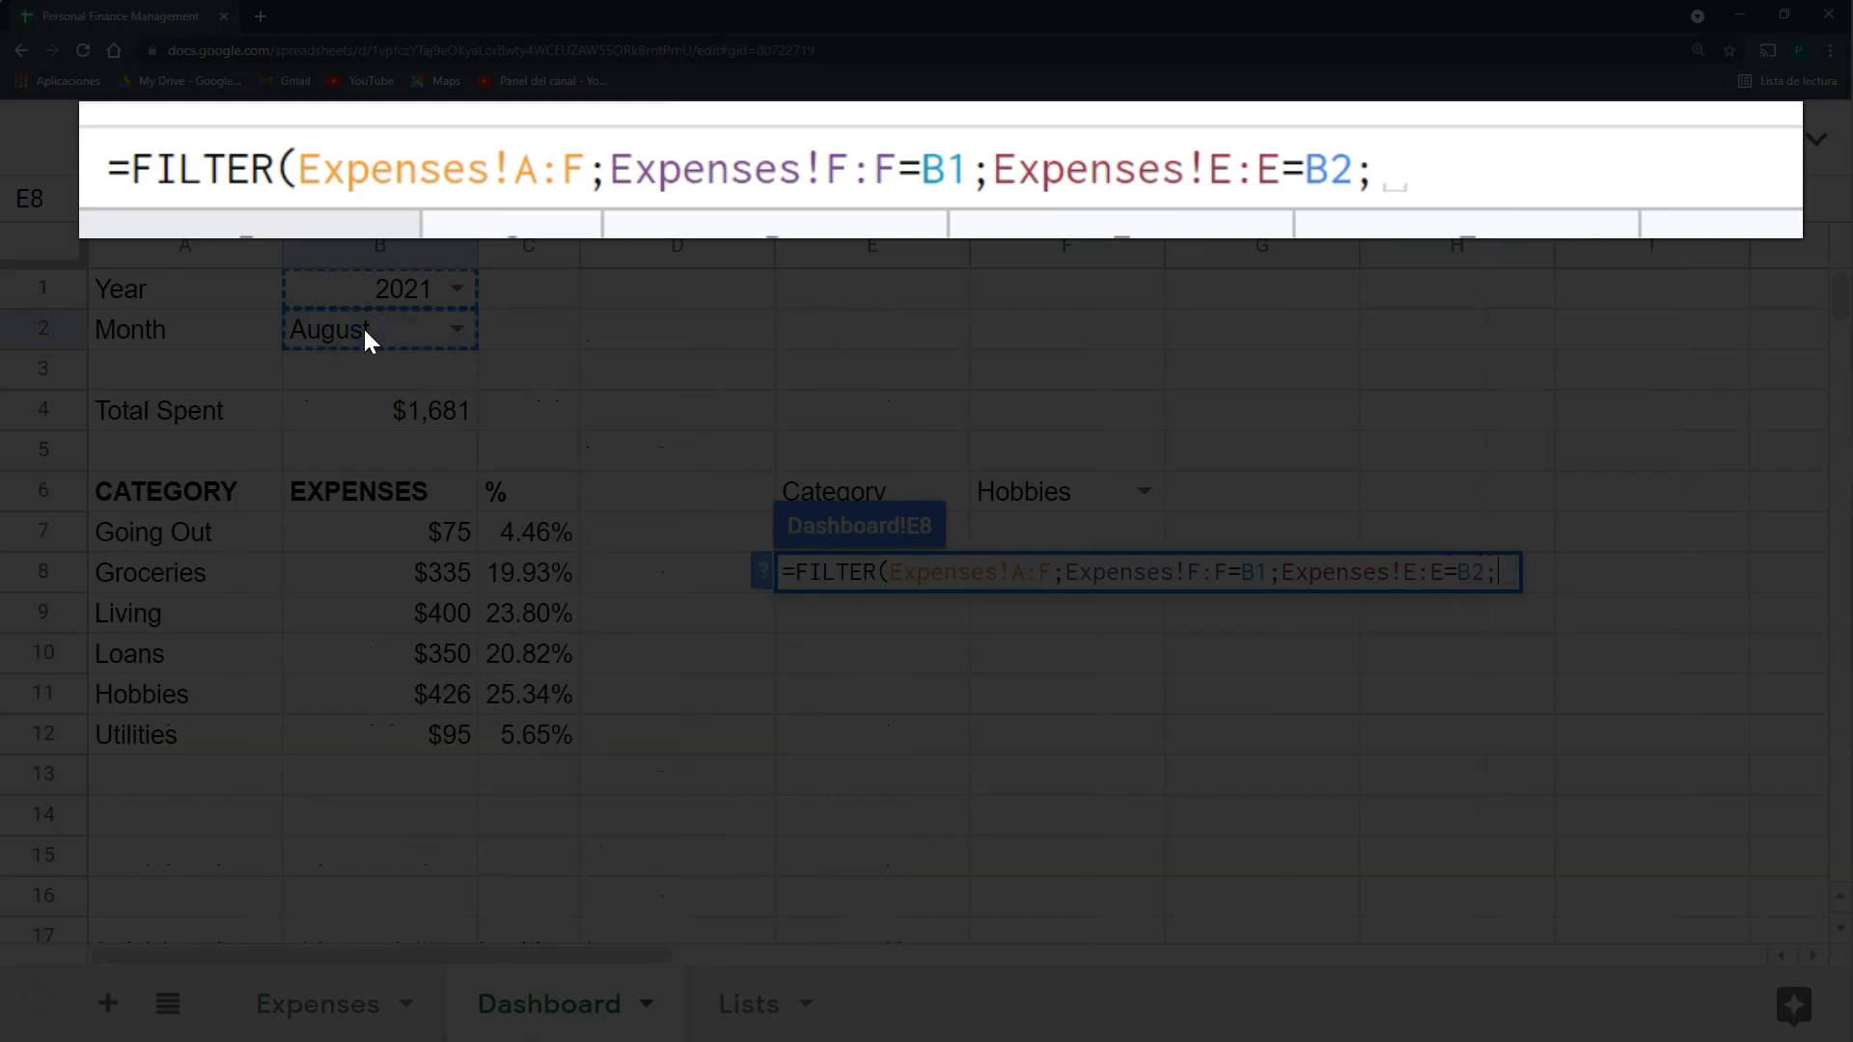
Finish the FILTER formula in E8 with the category condition Expenses!D:D=F6.
click(314, 1002)
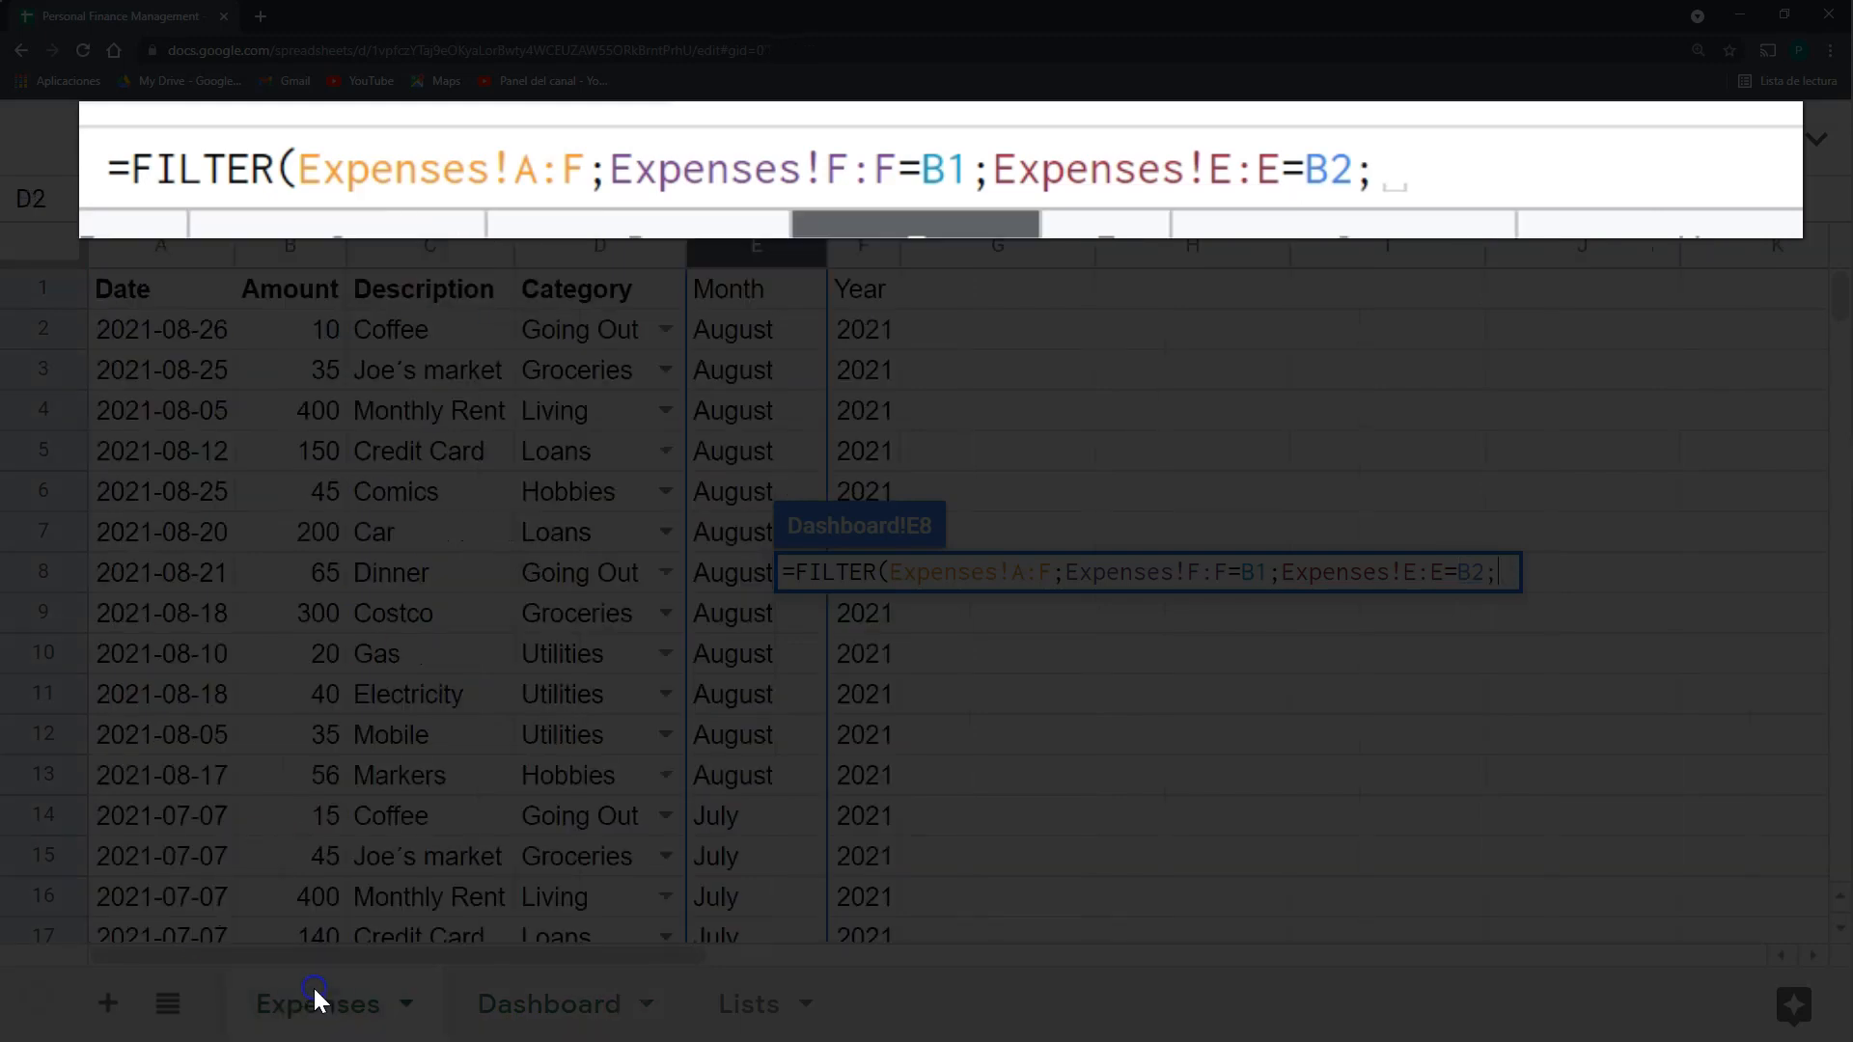
click(570, 245)
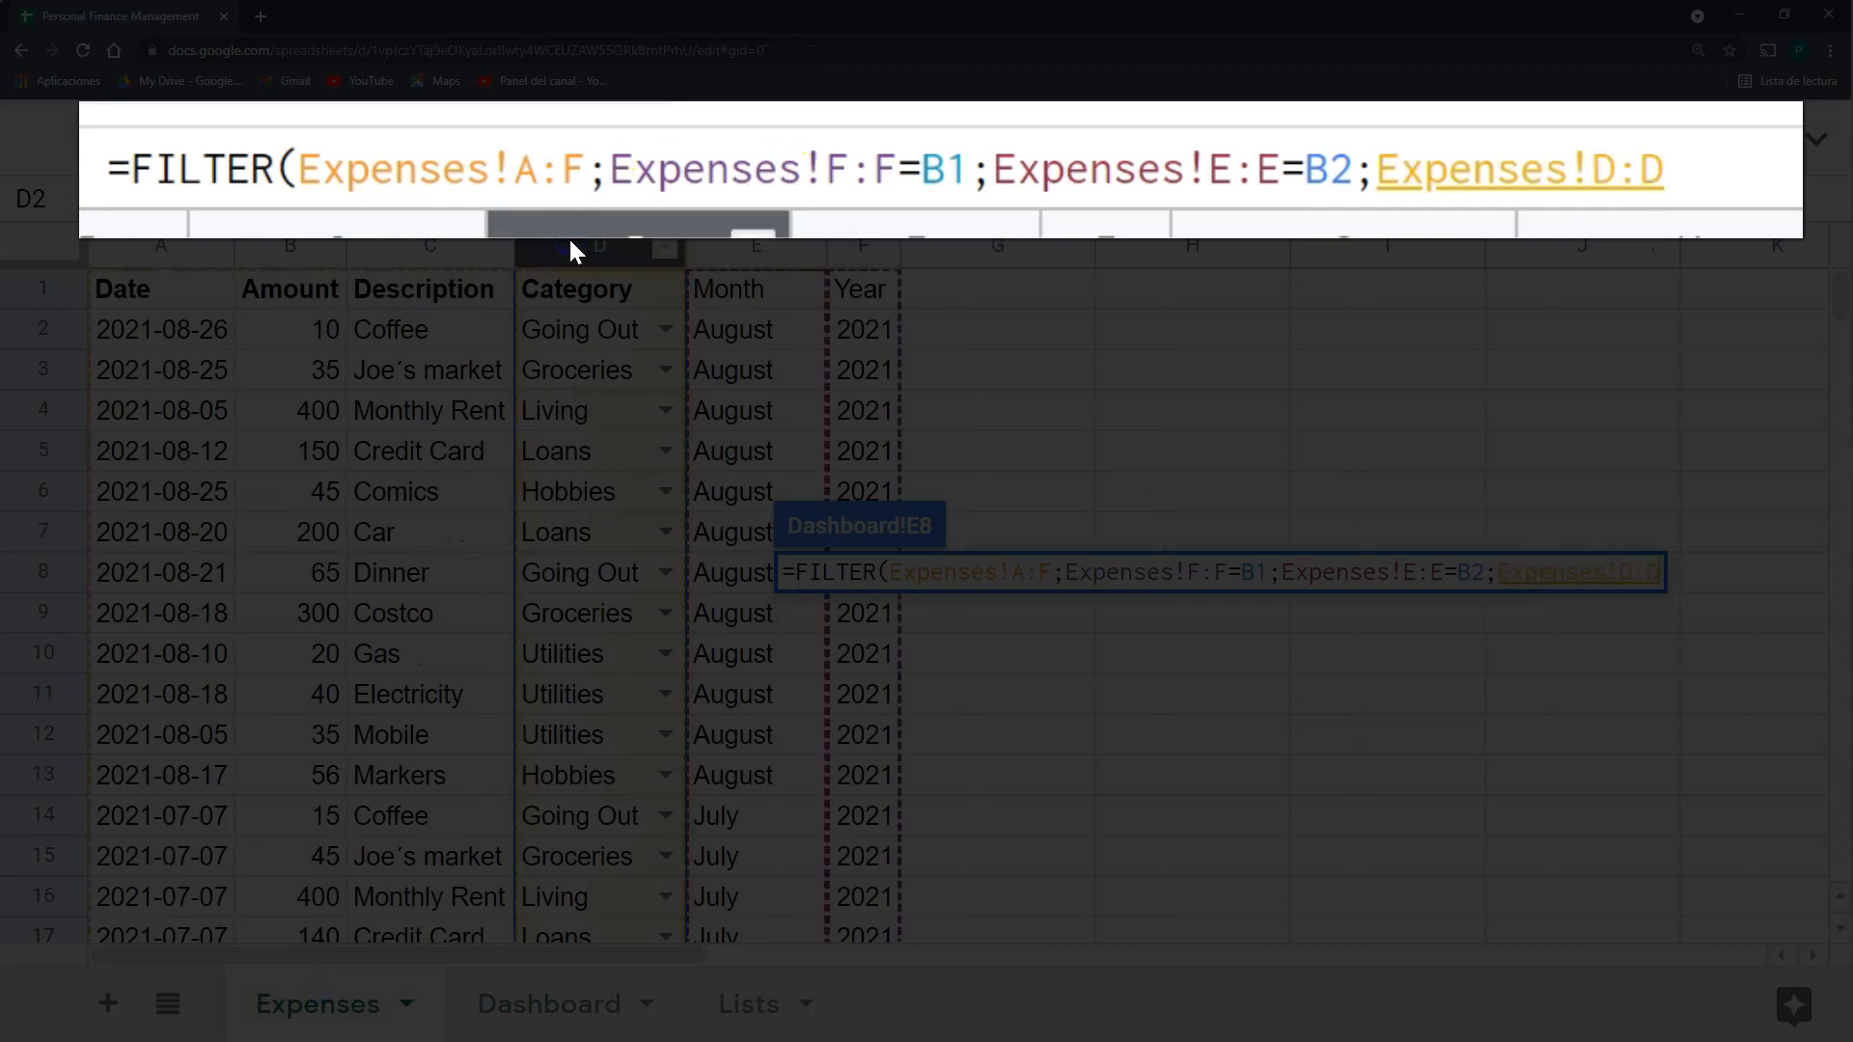
text(=)
click(549, 1003)
click(1057, 492)
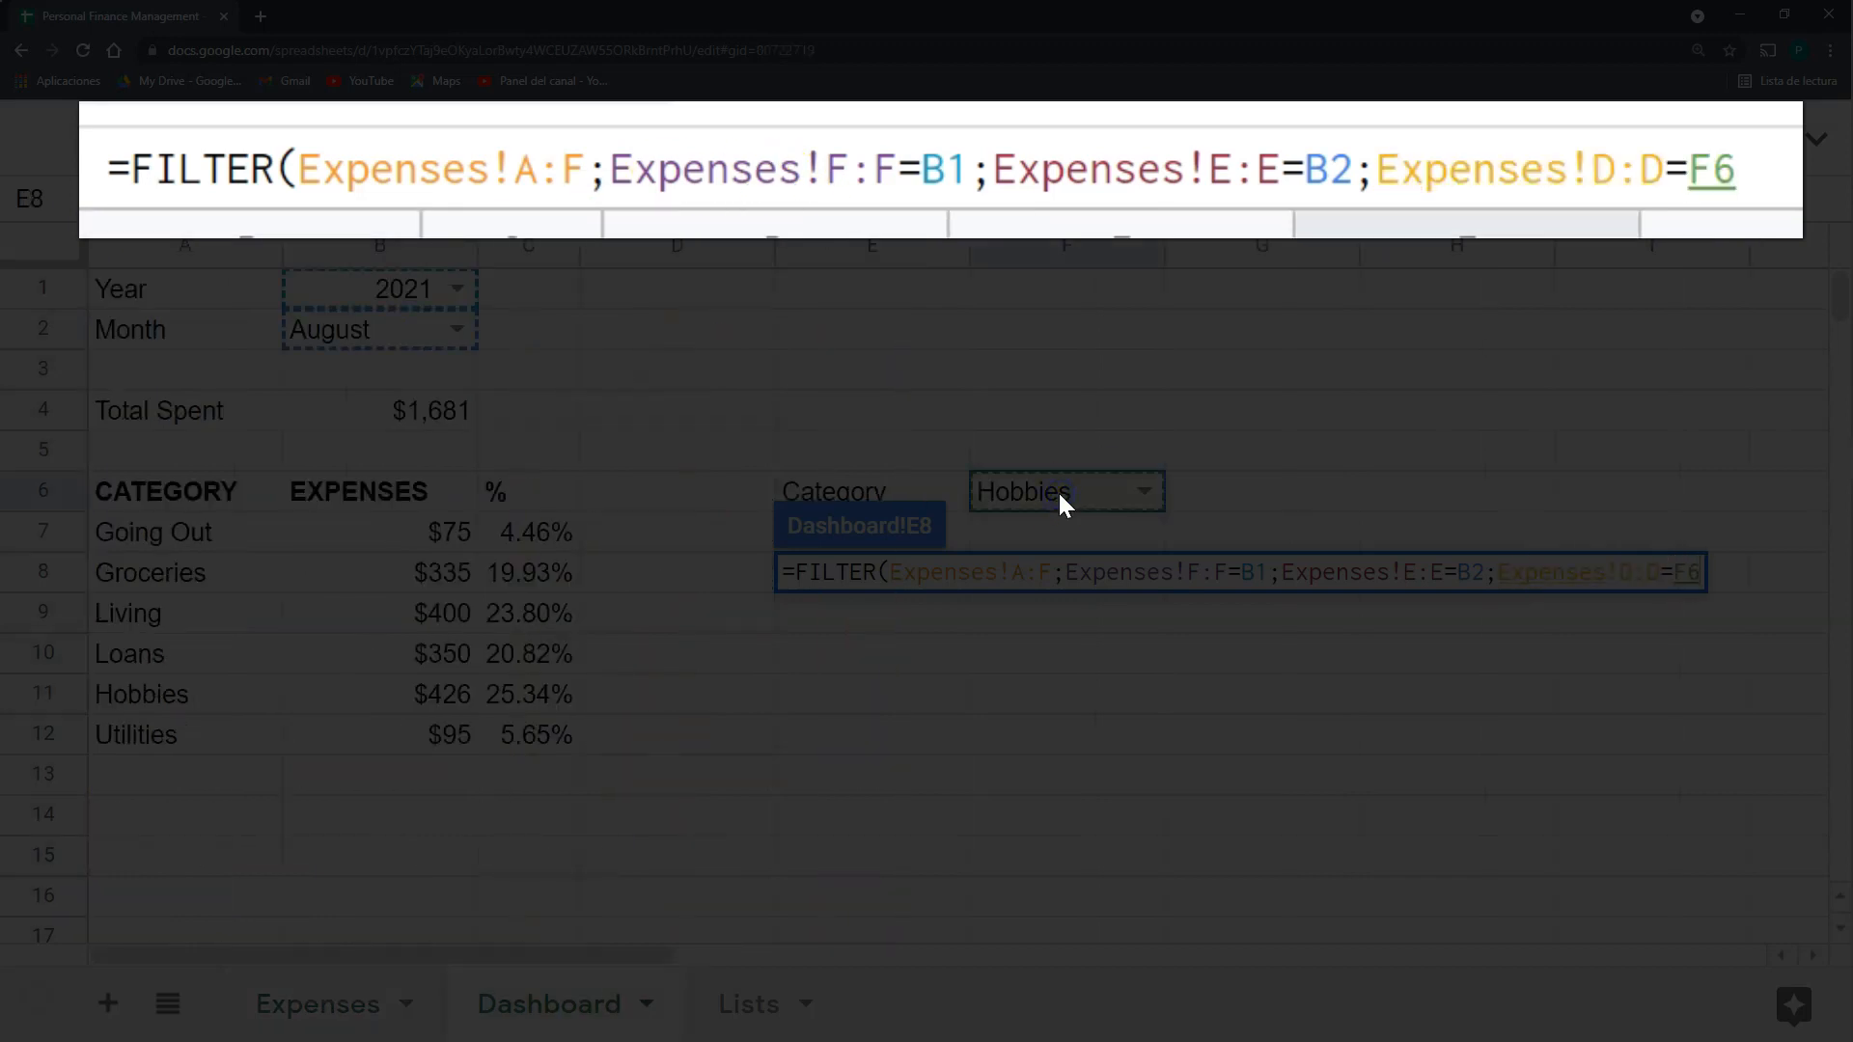
key(Return)
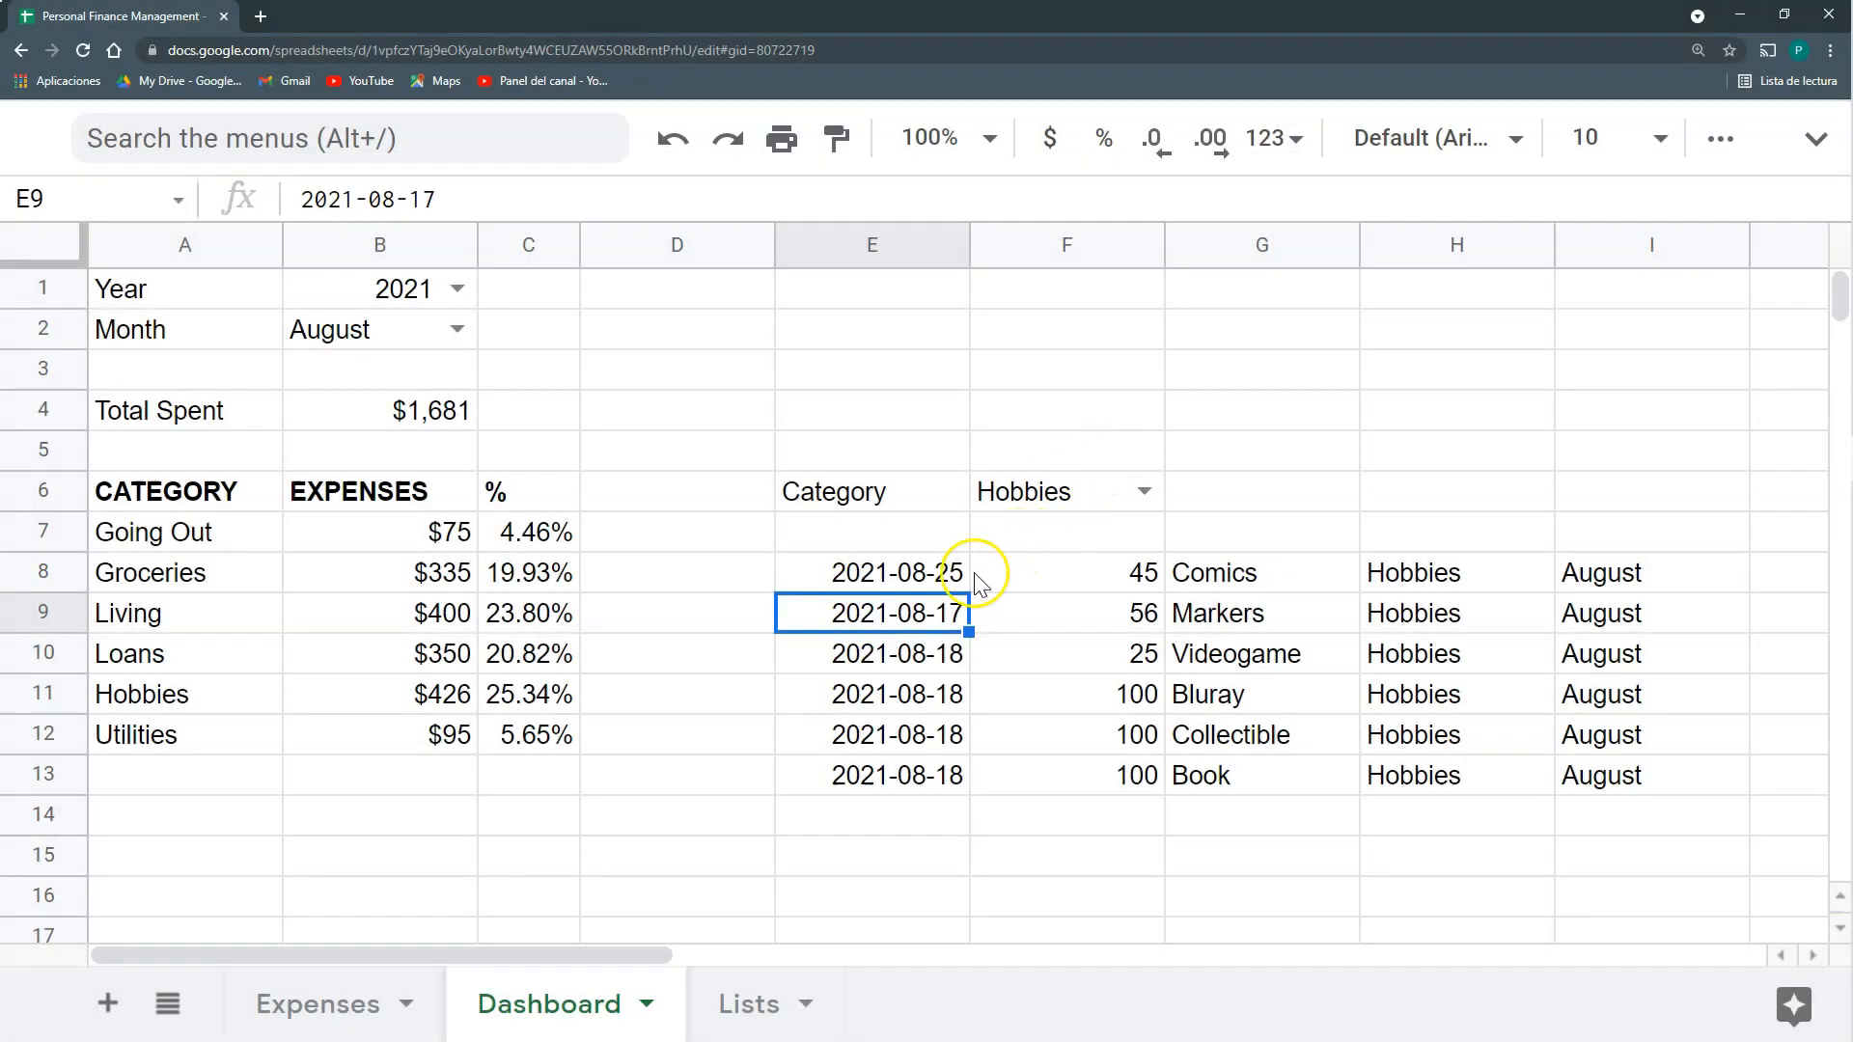
Check the sum of the filtered Hobbies amounts, and test the F6 category selector with Going Out and Utilities.
drag(1073, 570, 1074, 777)
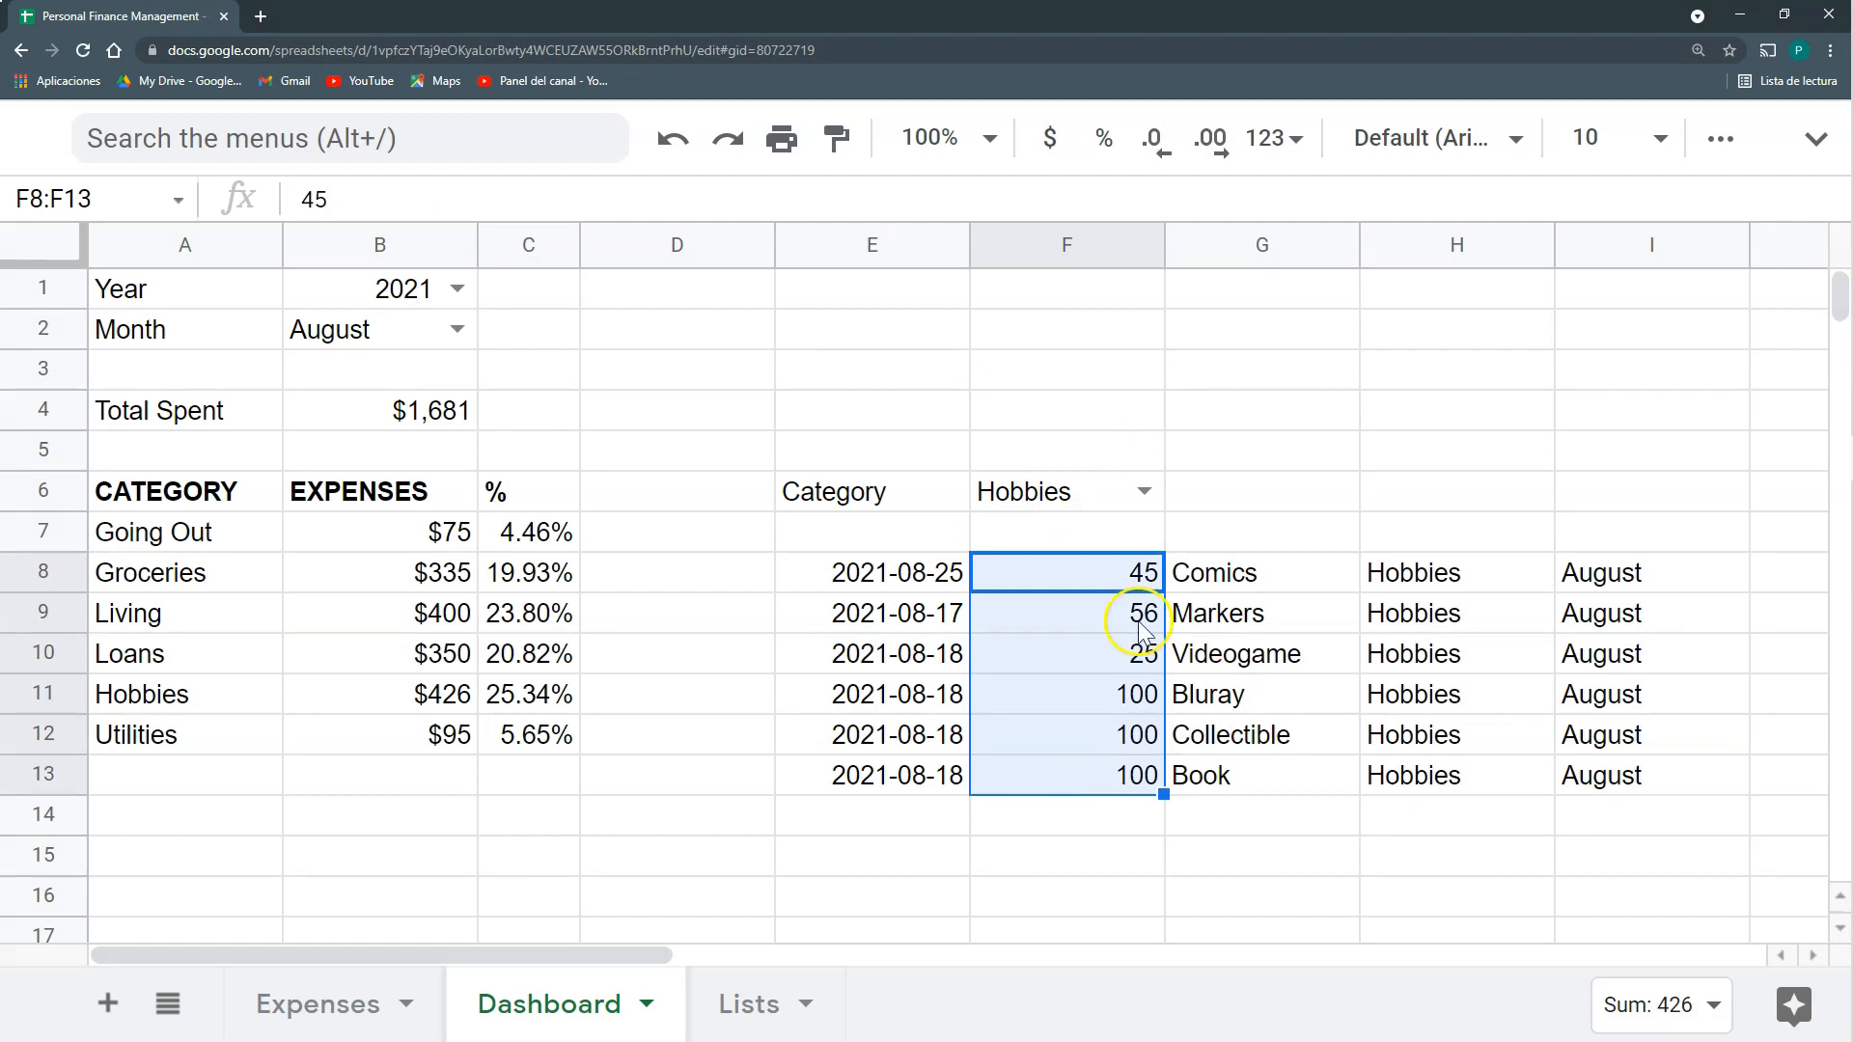
click(1144, 492)
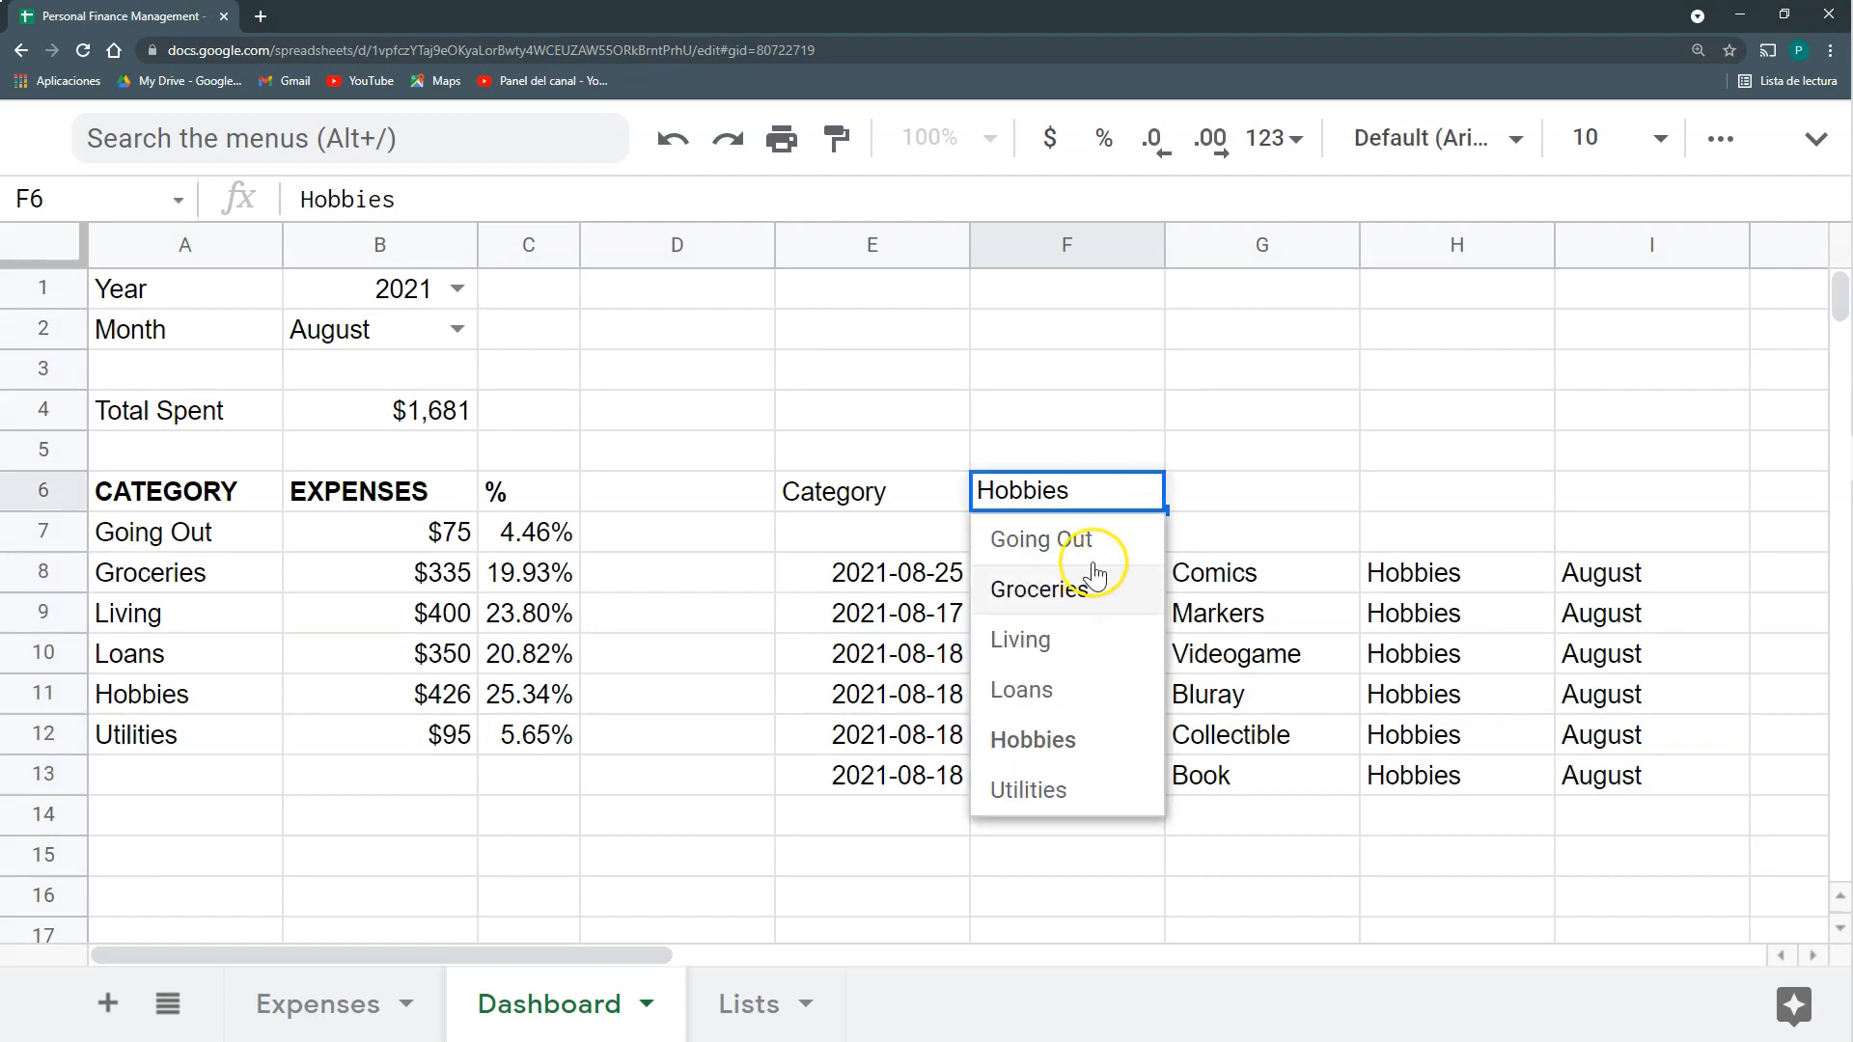
click(1081, 545)
click(1144, 490)
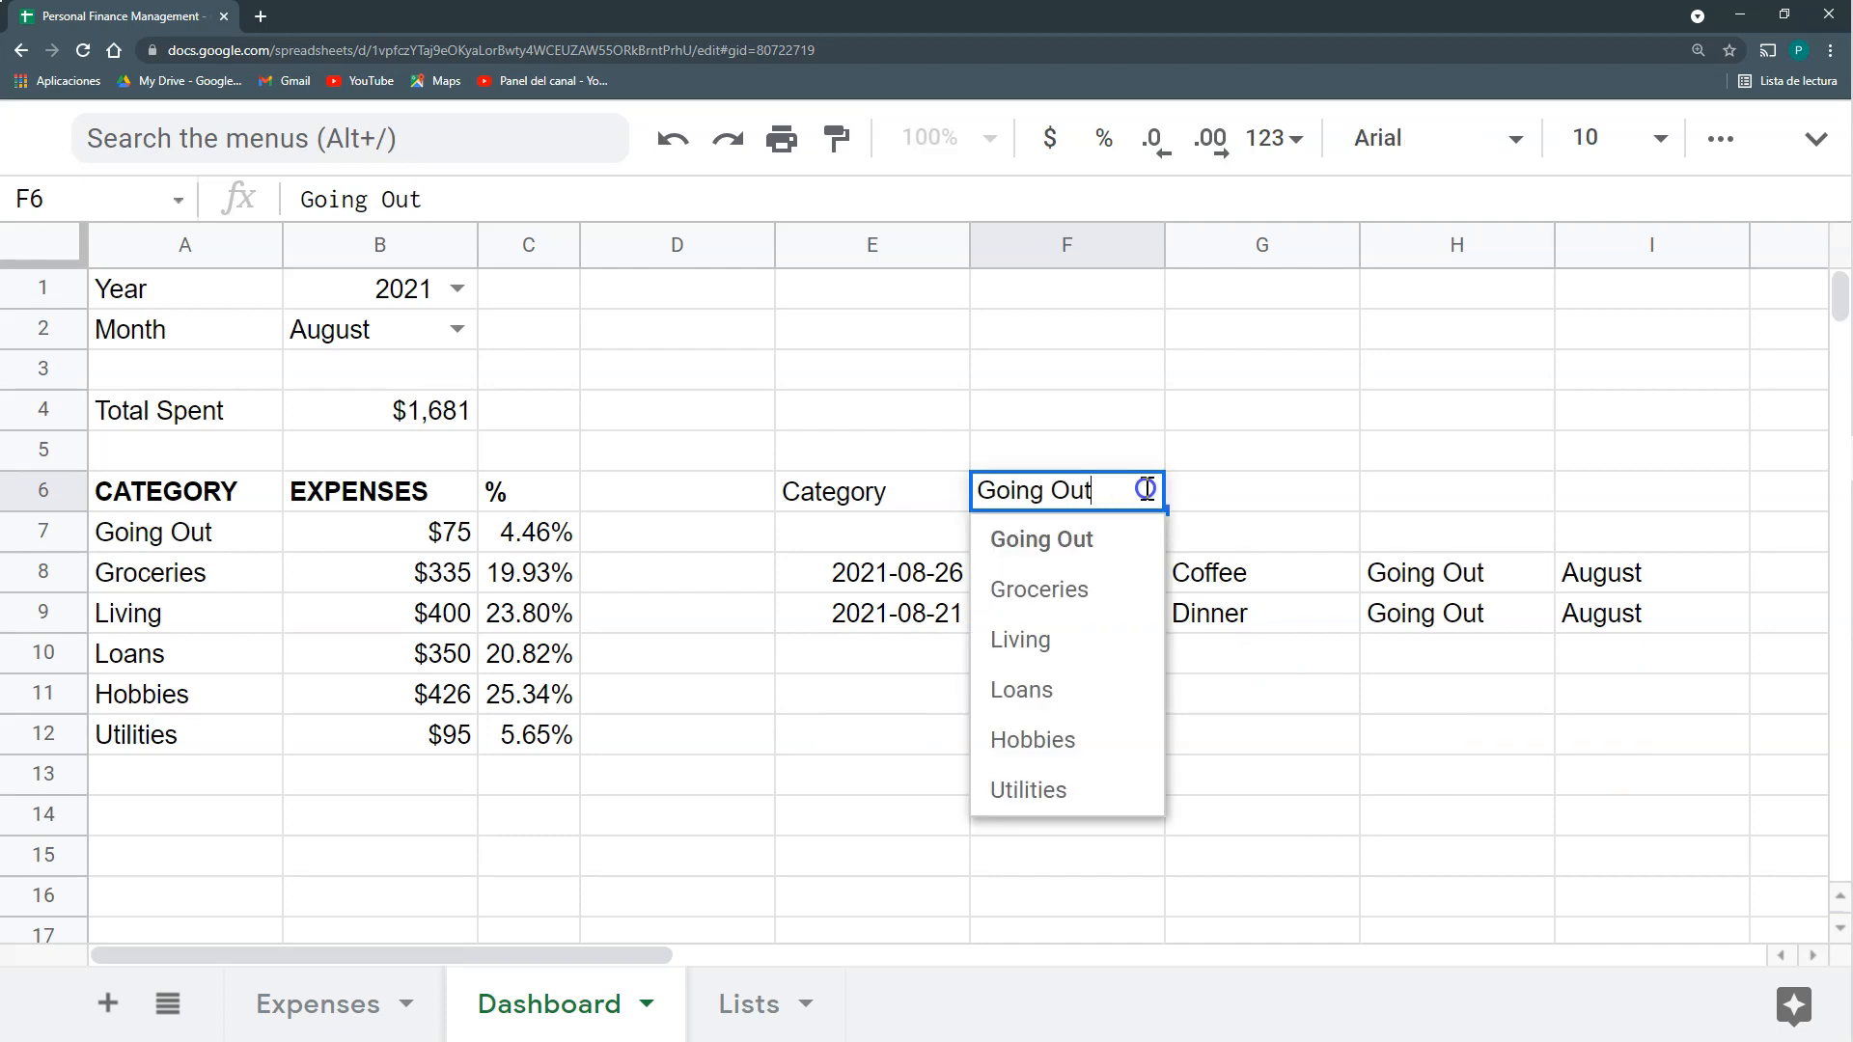
click(1096, 799)
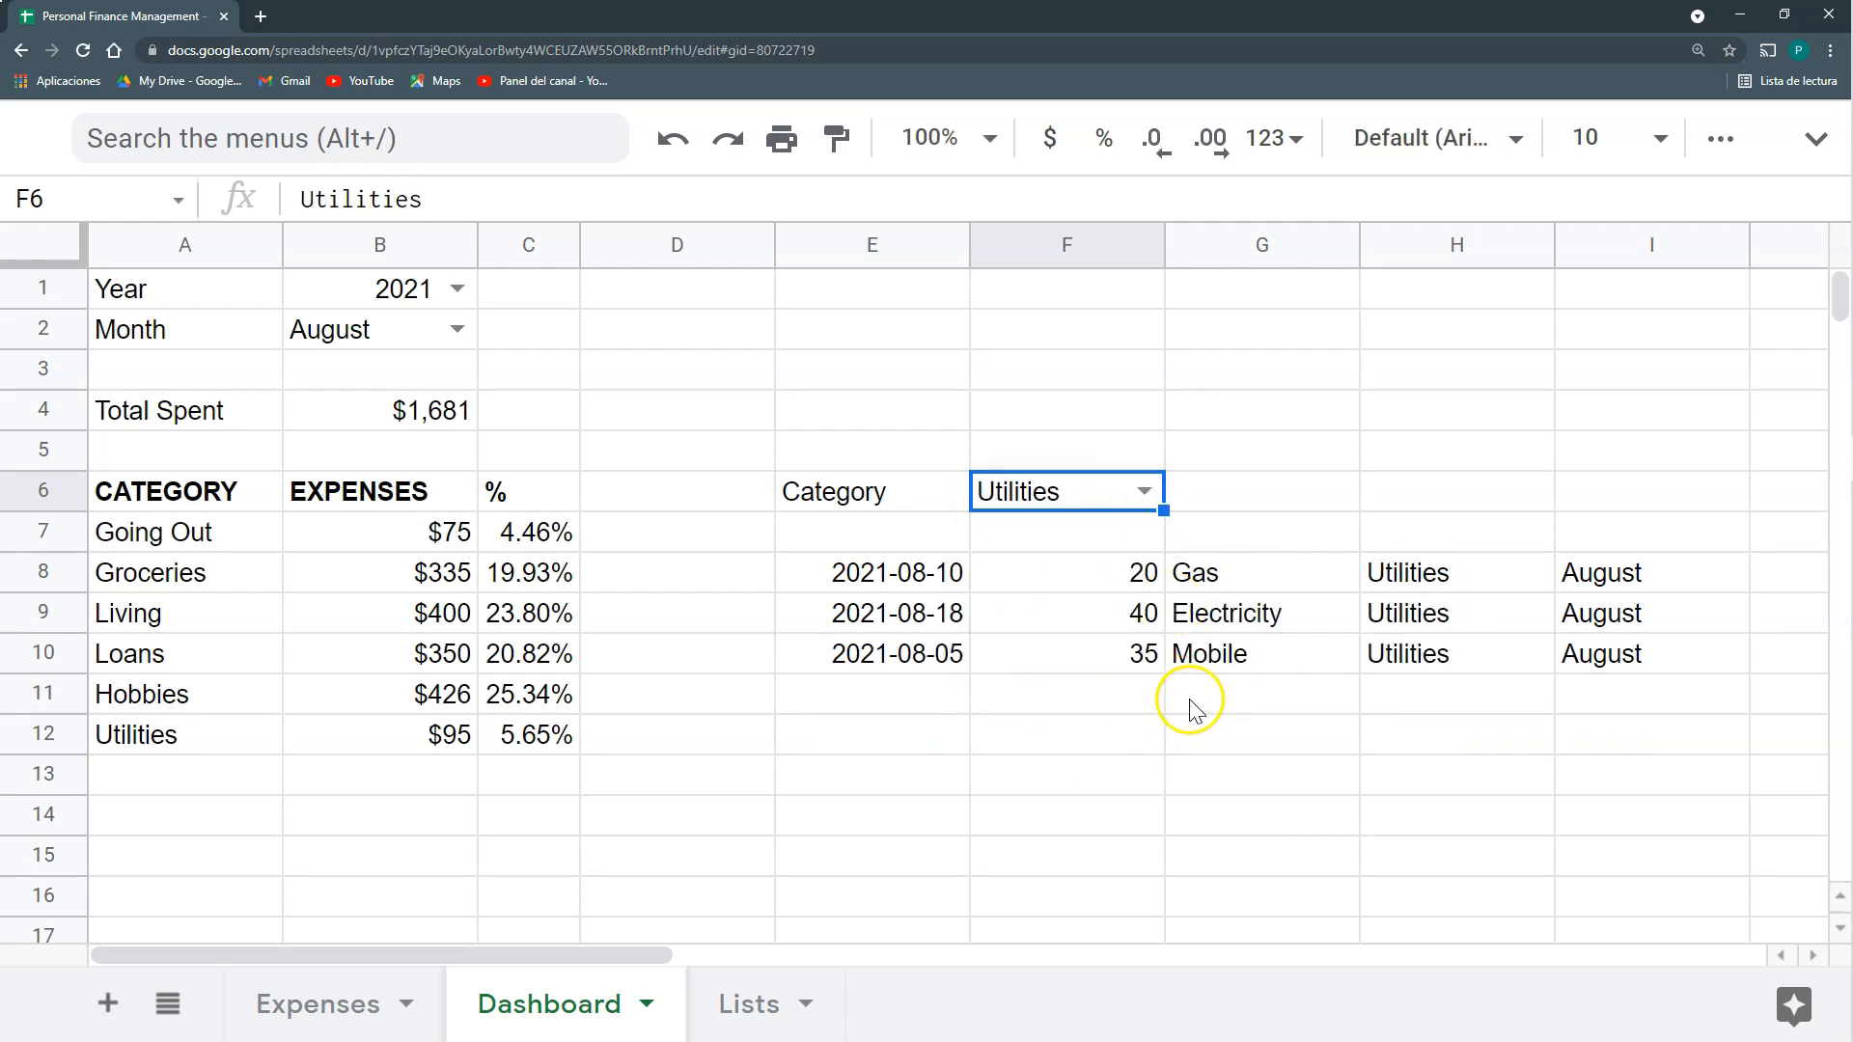
Move the filtered list down one row to E9 and copy the Expenses headers A1:F1 into Dashboard cell E8.
drag(901, 575, 1583, 700)
click(204, 289)
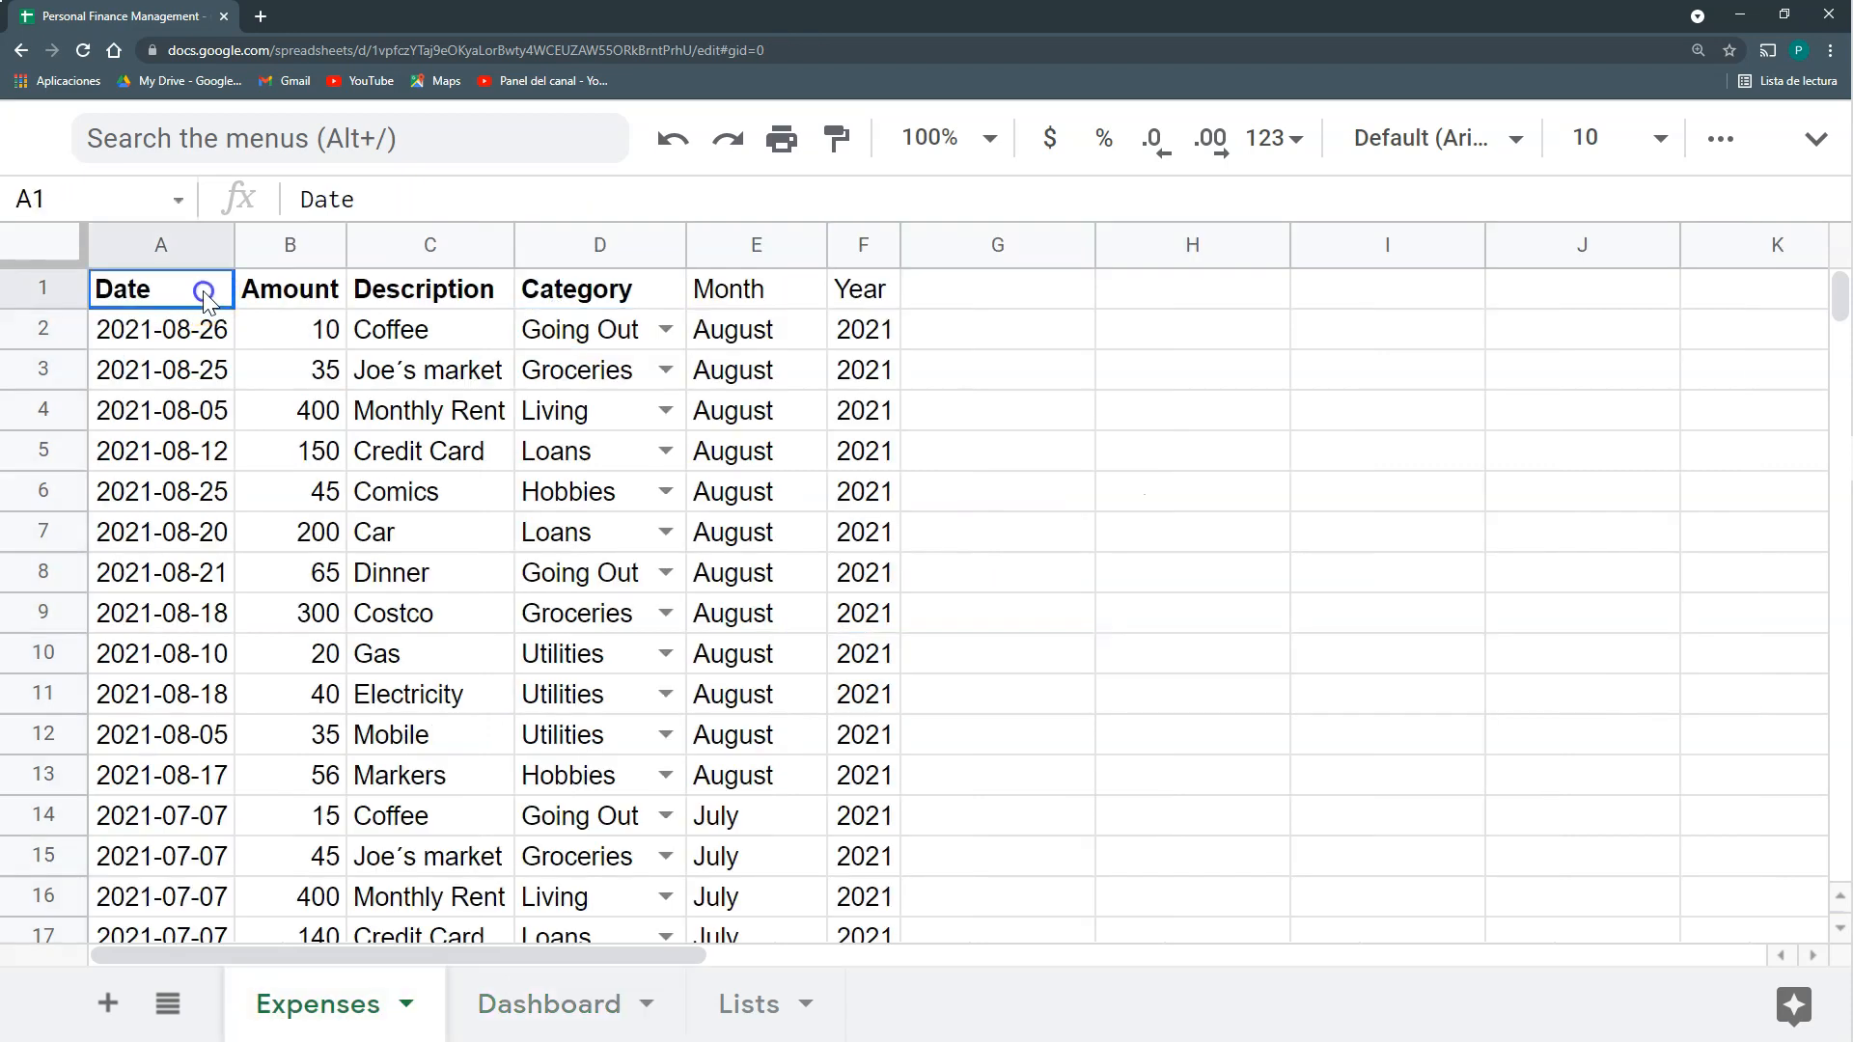
drag(204, 289, 864, 290)
key(ctrl+c)
click(549, 1003)
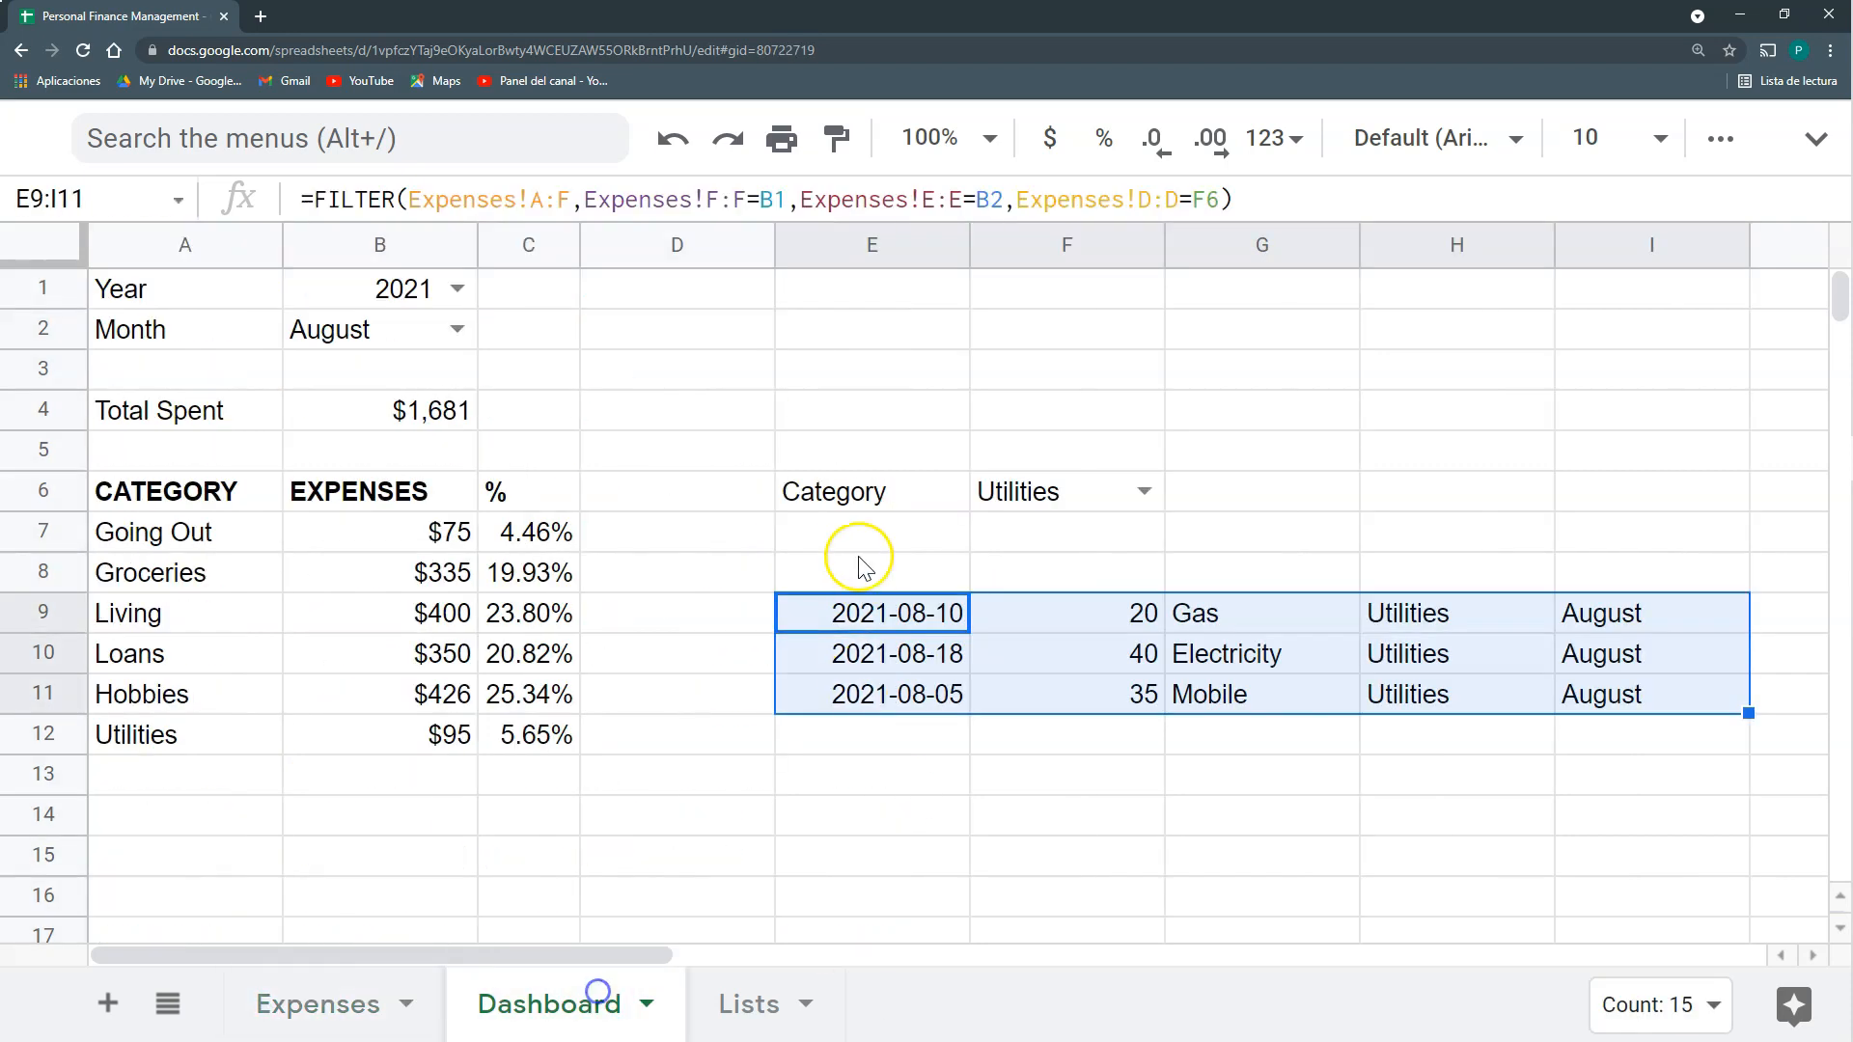
click(854, 572)
key(ctrl+v)
Fit the widths of Dashboard columns E through J to their contents.
click(1756, 246)
shift+click(957, 255)
double_click(957, 255)
Copy the bold header format onto the Month and Year headers in row 8 and make the Category label in E6 bold.
click(1315, 570)
click(836, 138)
drag(1386, 572, 1472, 573)
click(1110, 656)
click(848, 488)
key(ctrl+b)
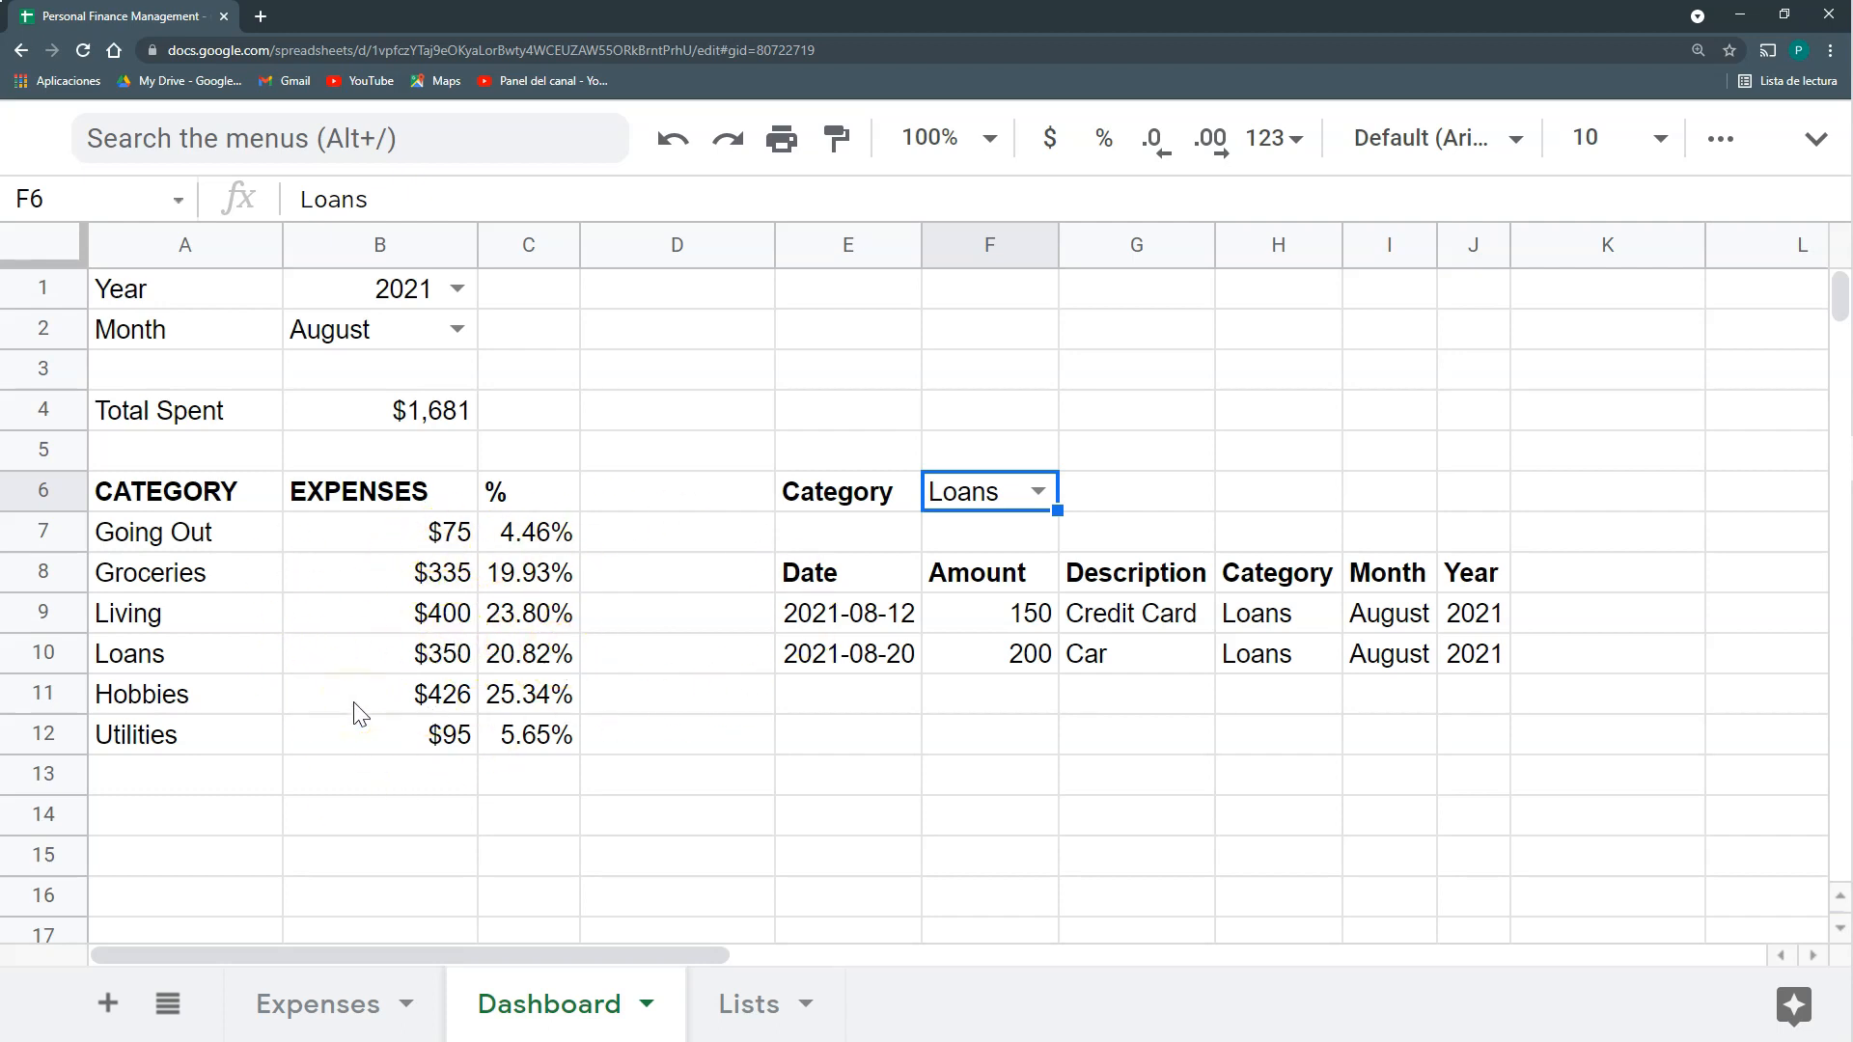
Review the Total Spent formula in B4 and set the Dashboard month in B2 to July.
click(414, 419)
click(409, 419)
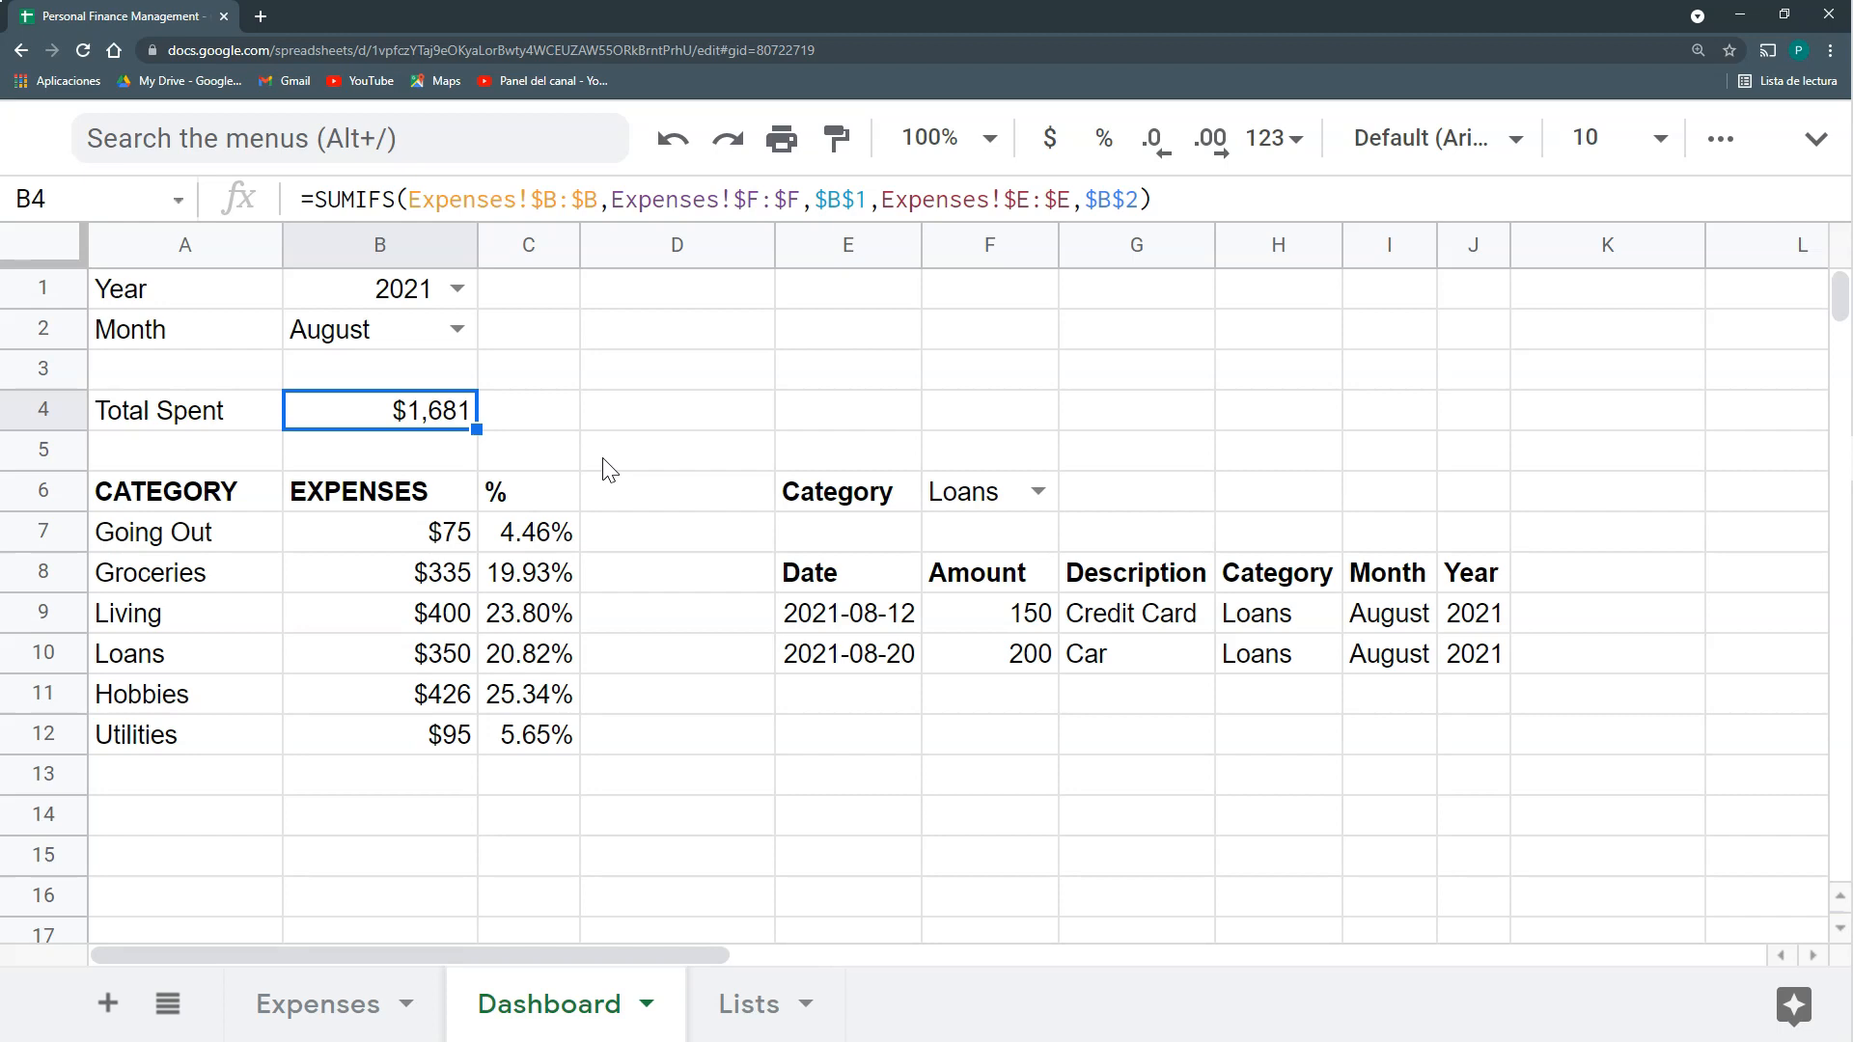
click(309, 1020)
click(515, 1022)
click(455, 329)
click(453, 506)
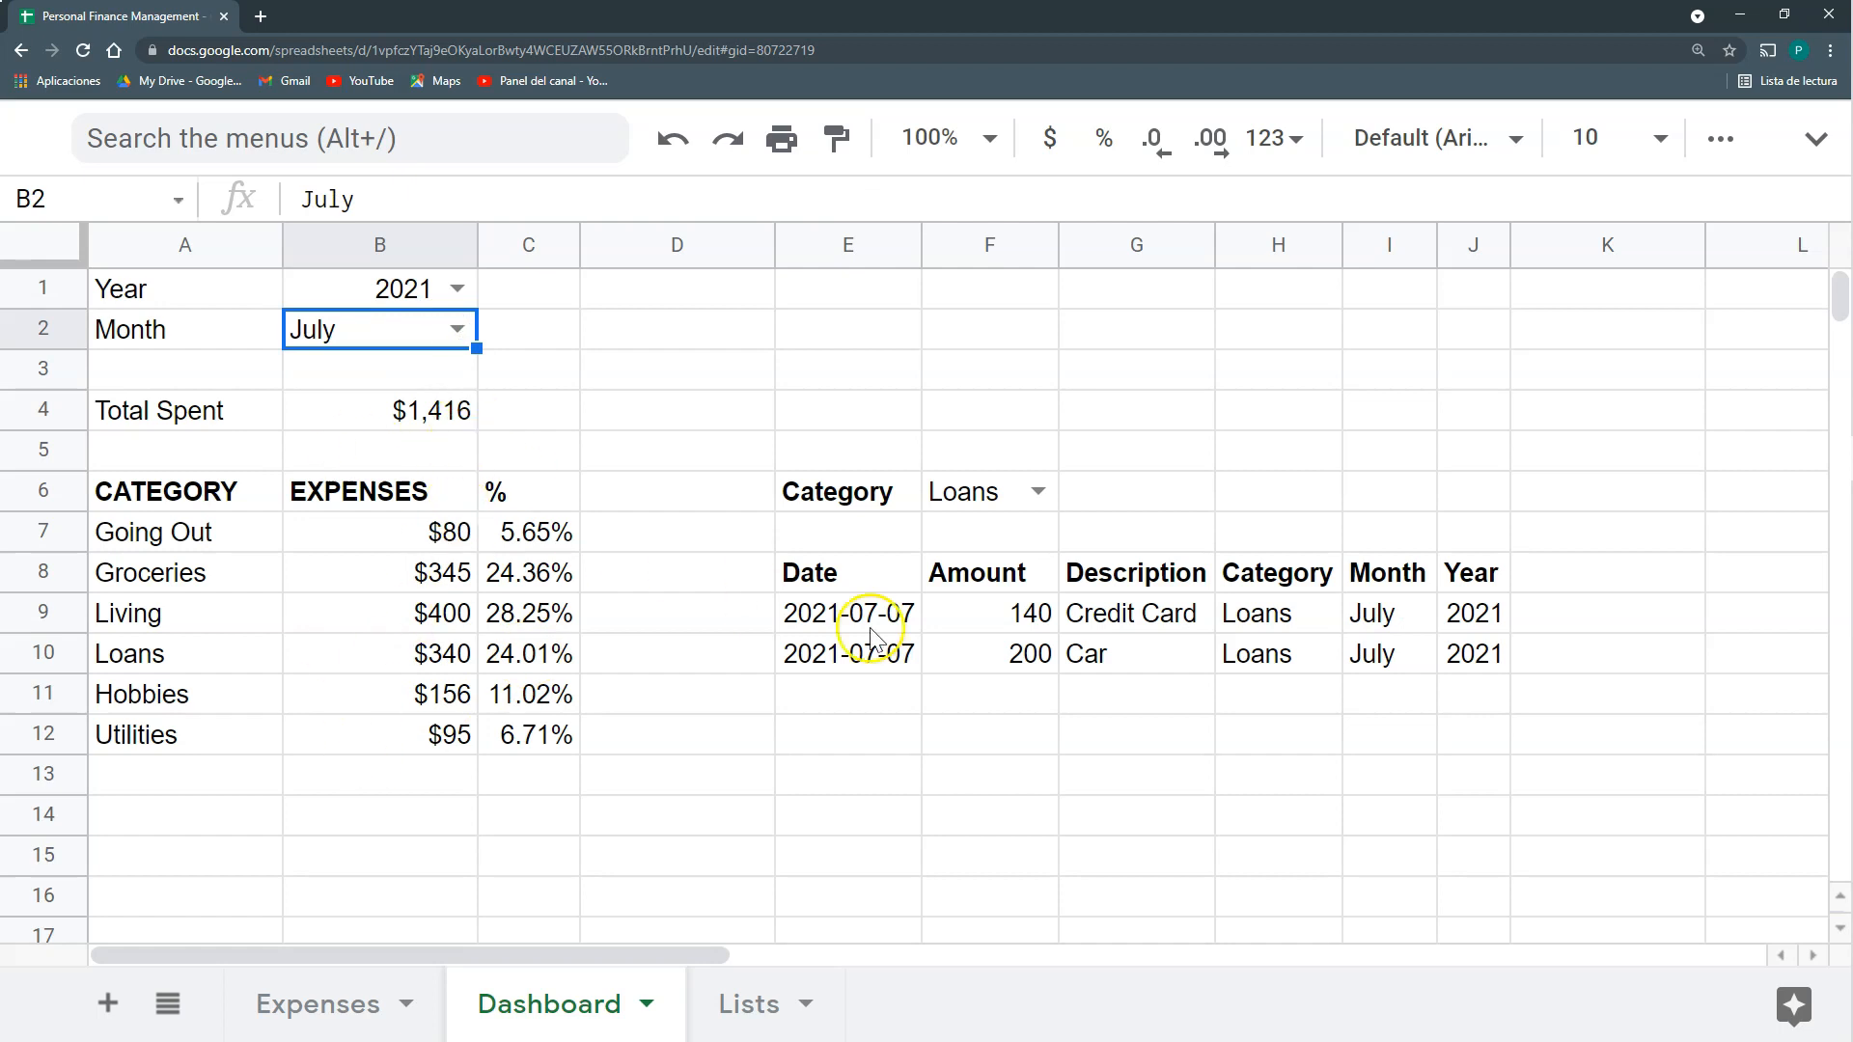
click(896, 577)
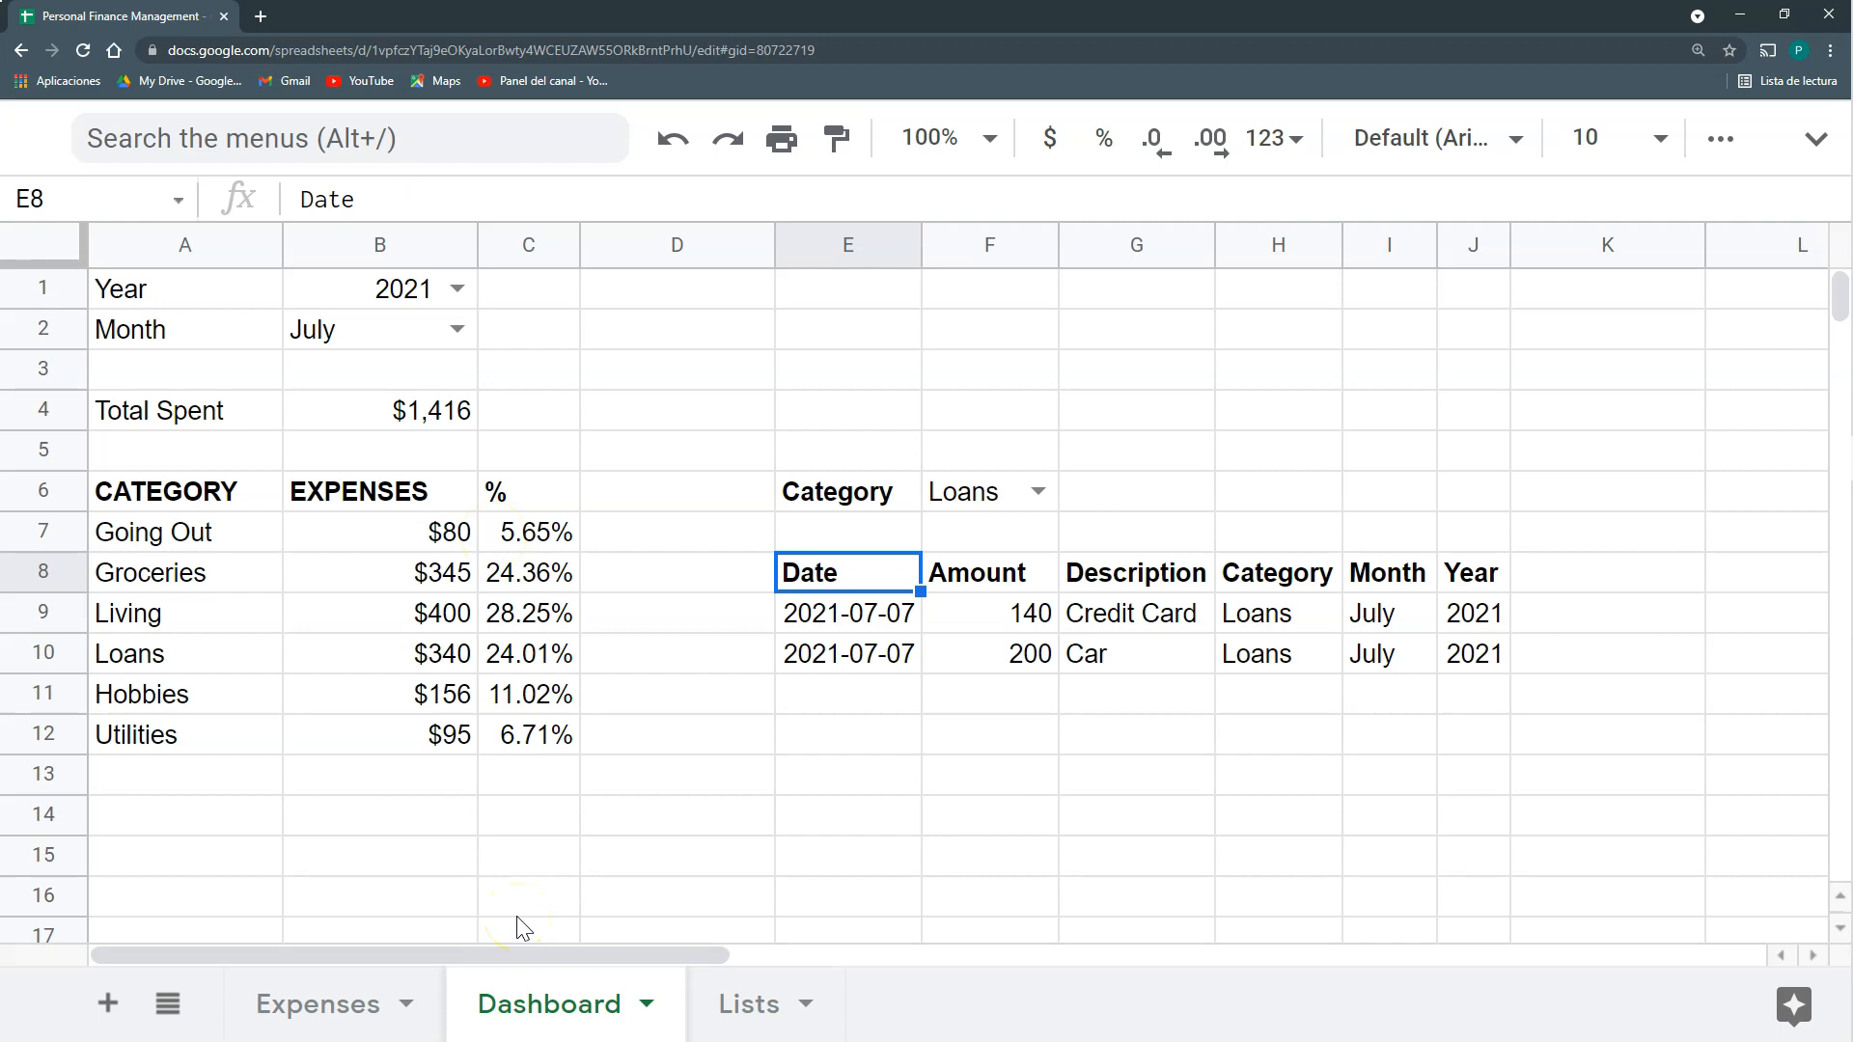
Look over the entries on the Expenses sheet and the empty columns beside them.
click(317, 1003)
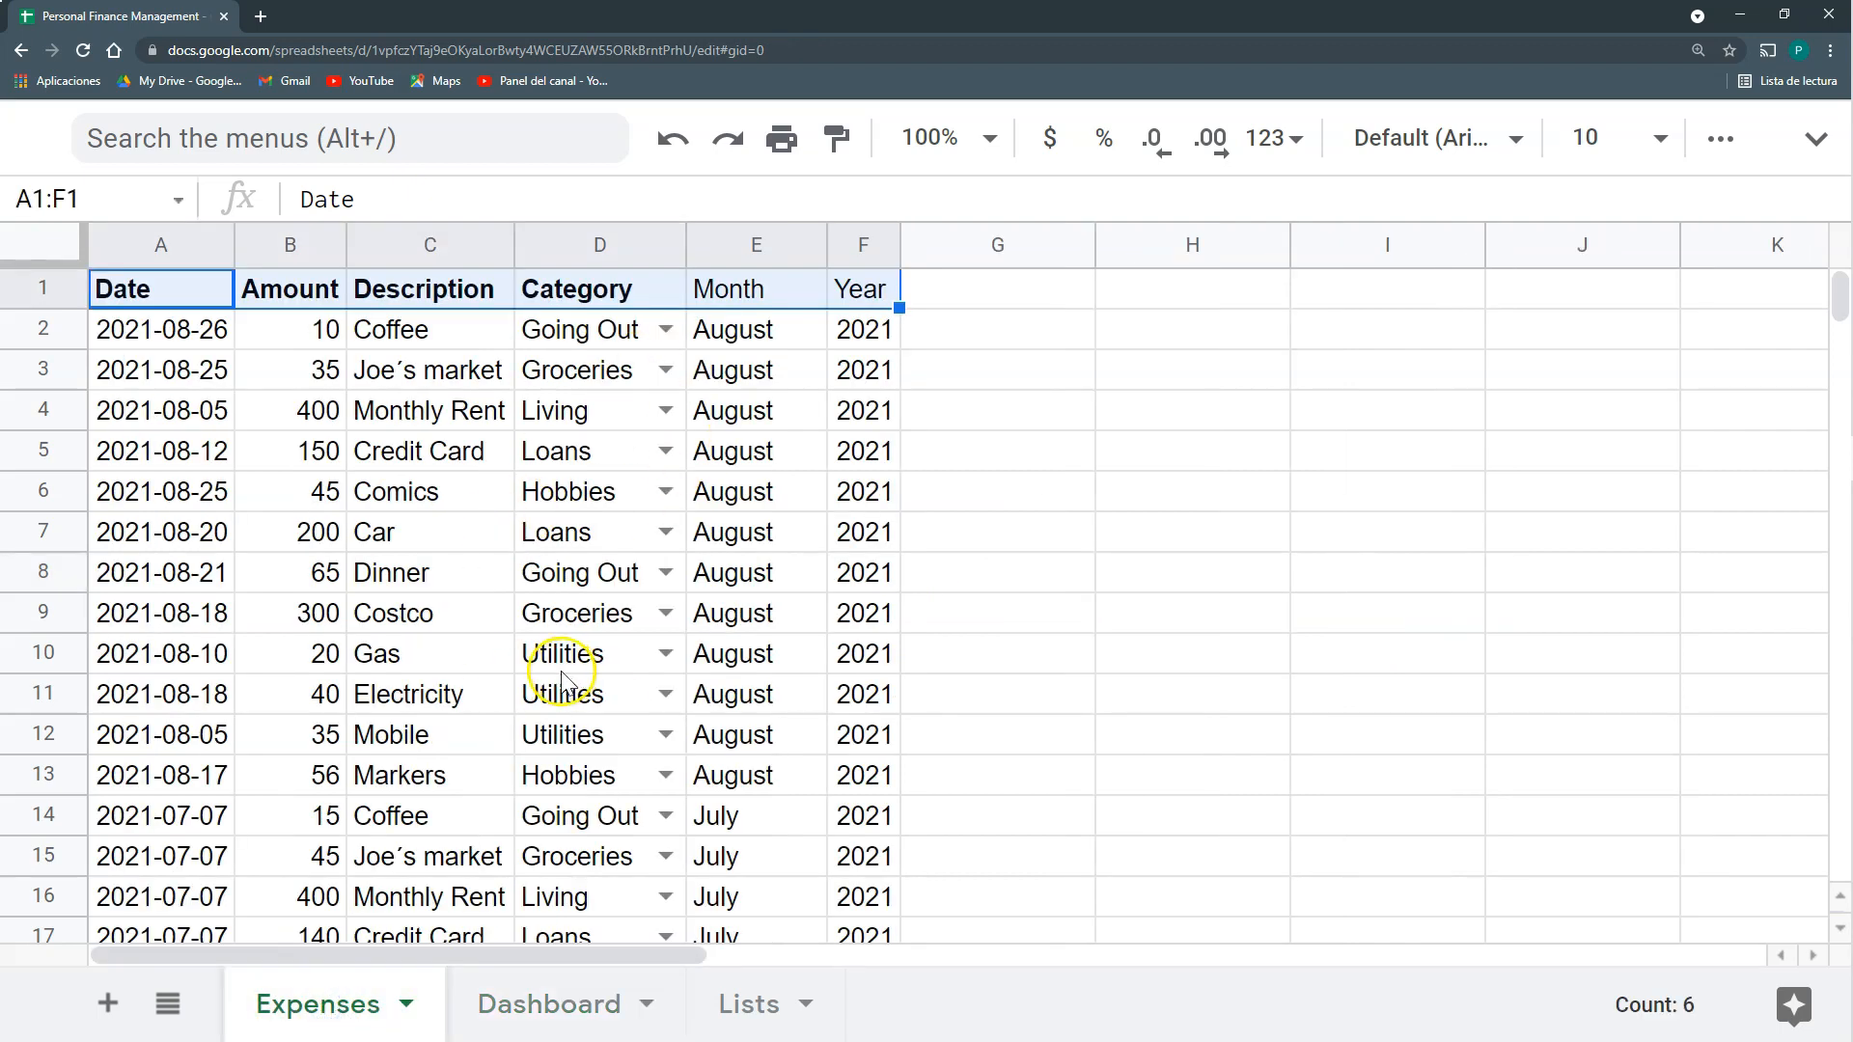
click(996, 295)
click(1146, 301)
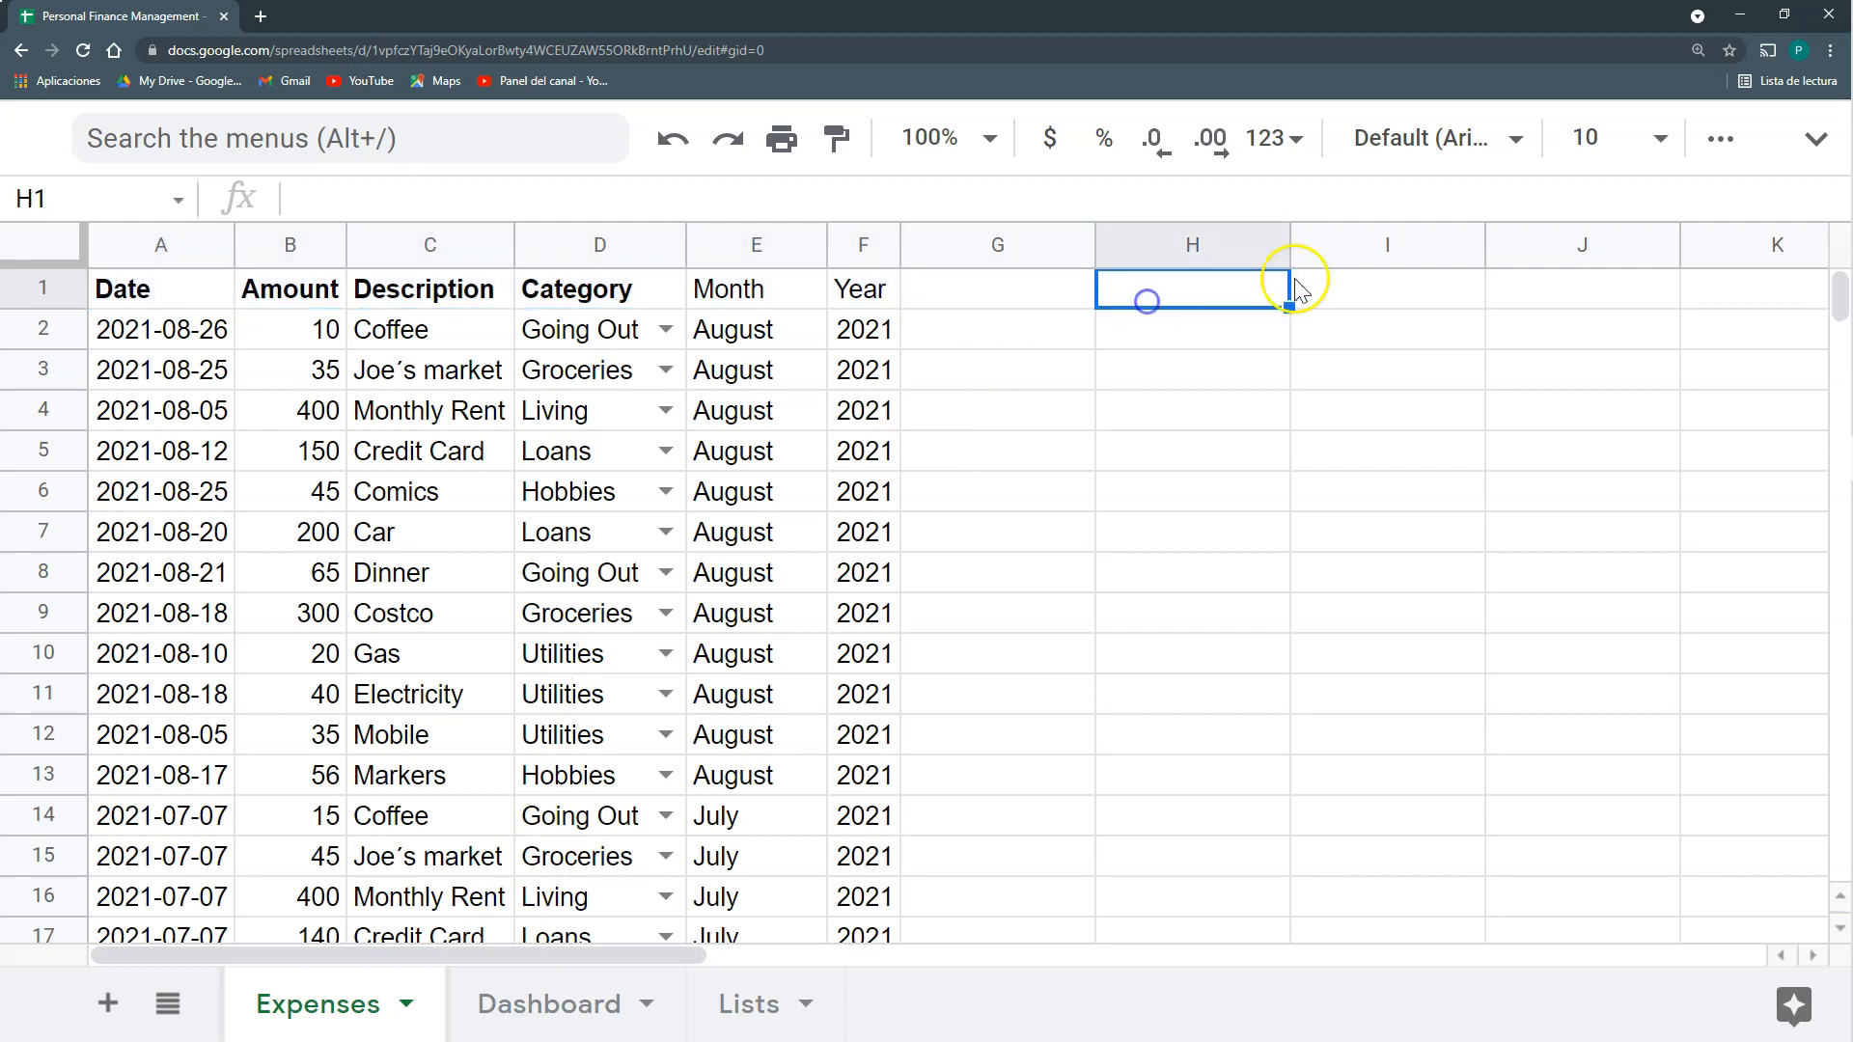
click(1315, 284)
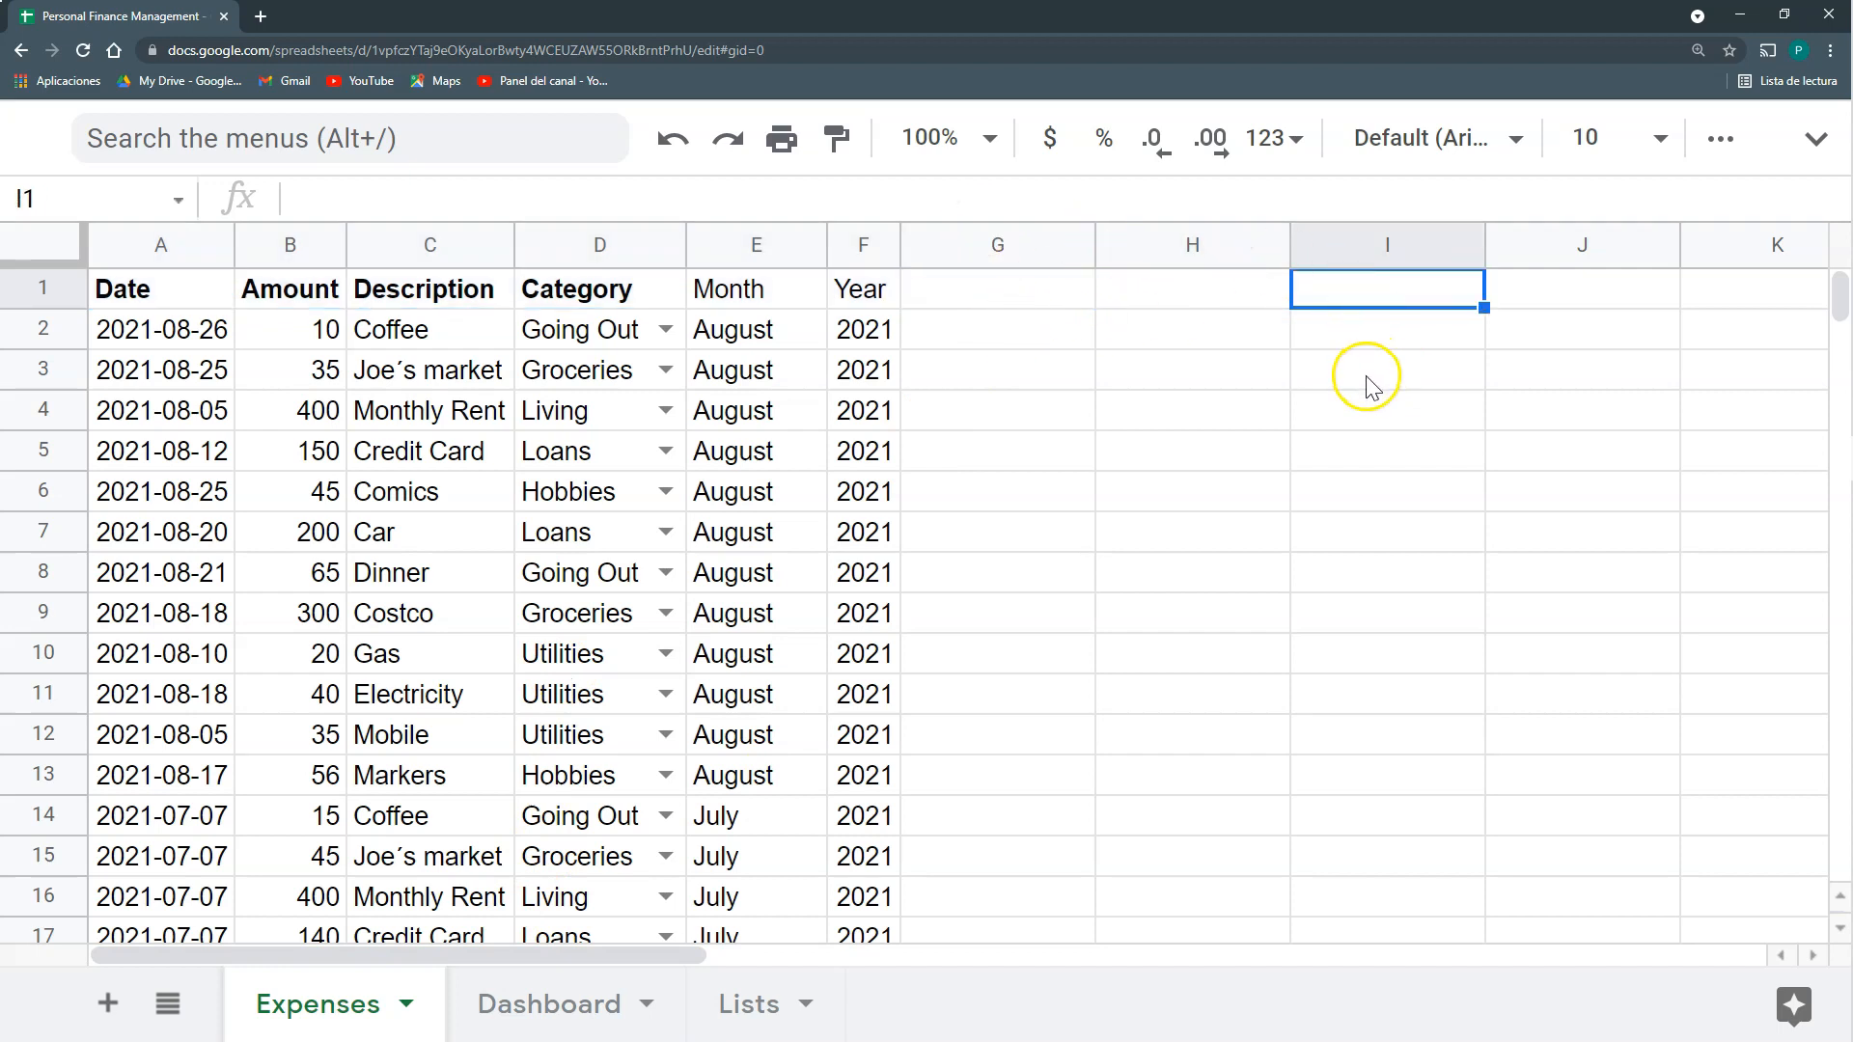
Return to the Dashboard and narrow column D to a slim gap between the two tables.
click(533, 1015)
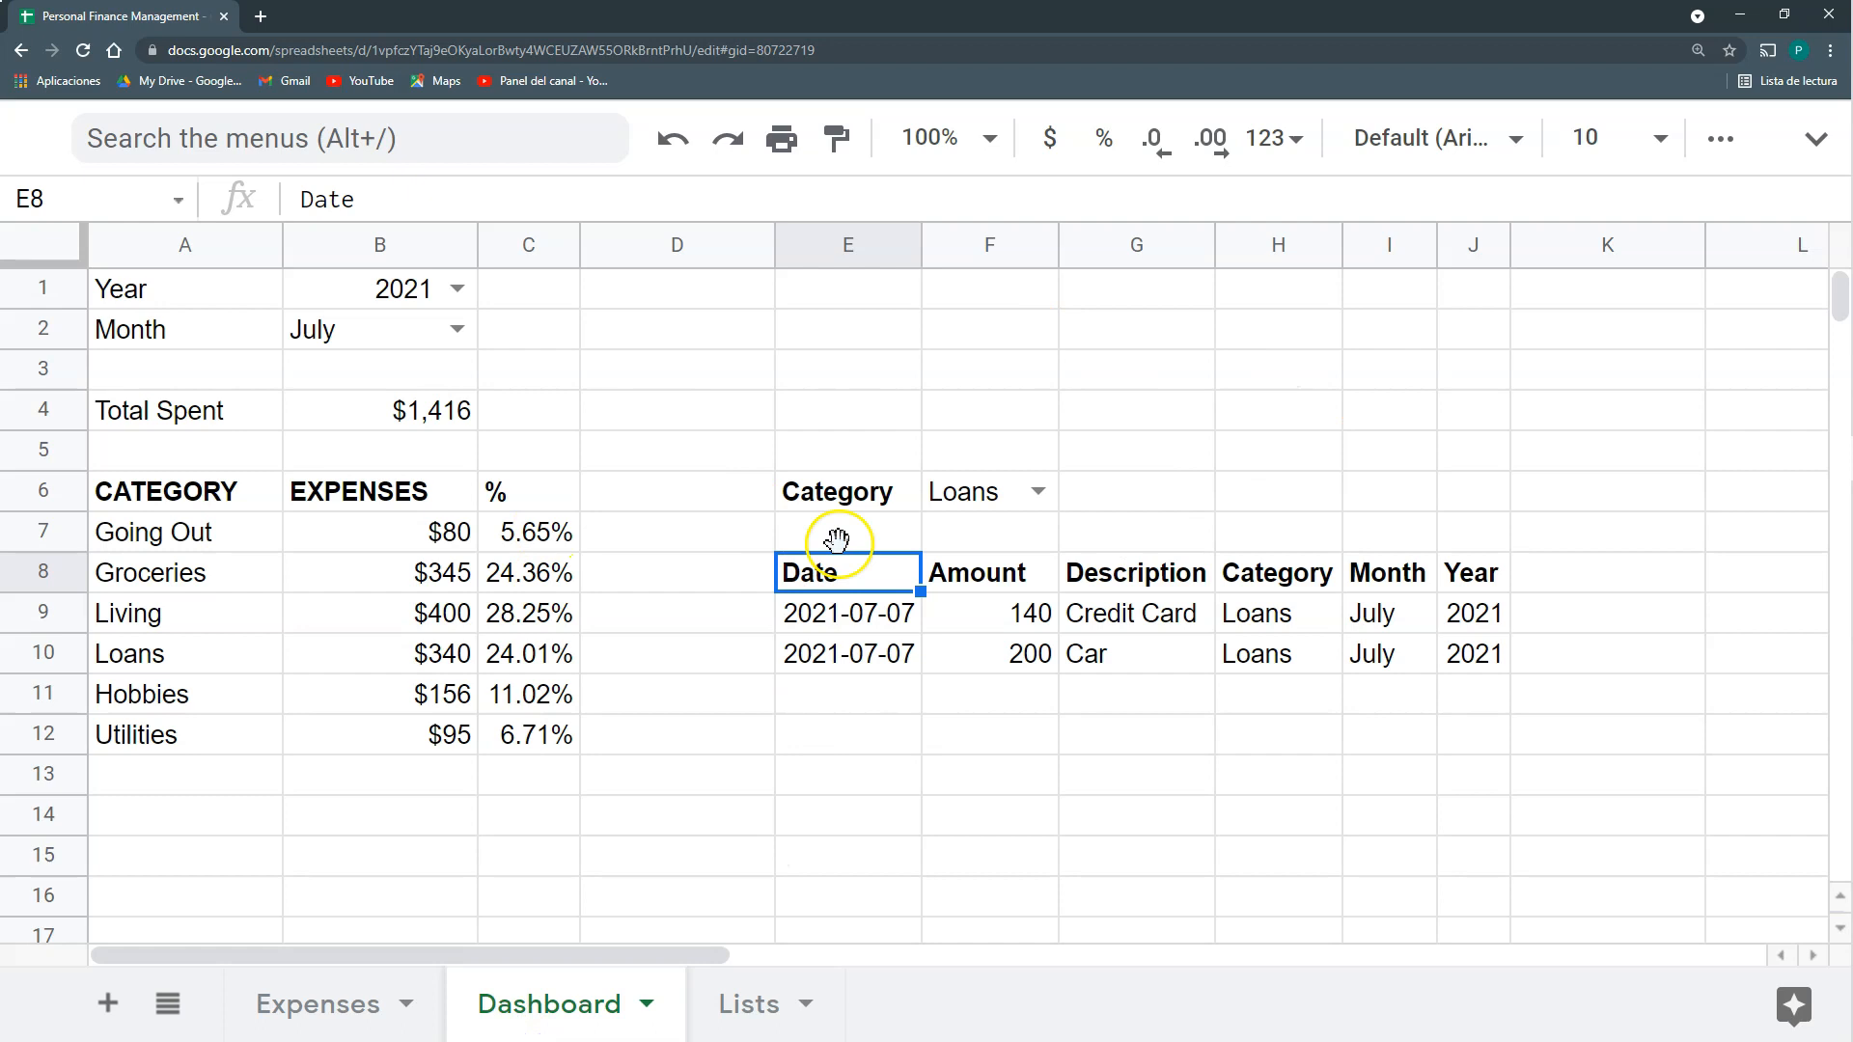
drag(773, 245, 627, 252)
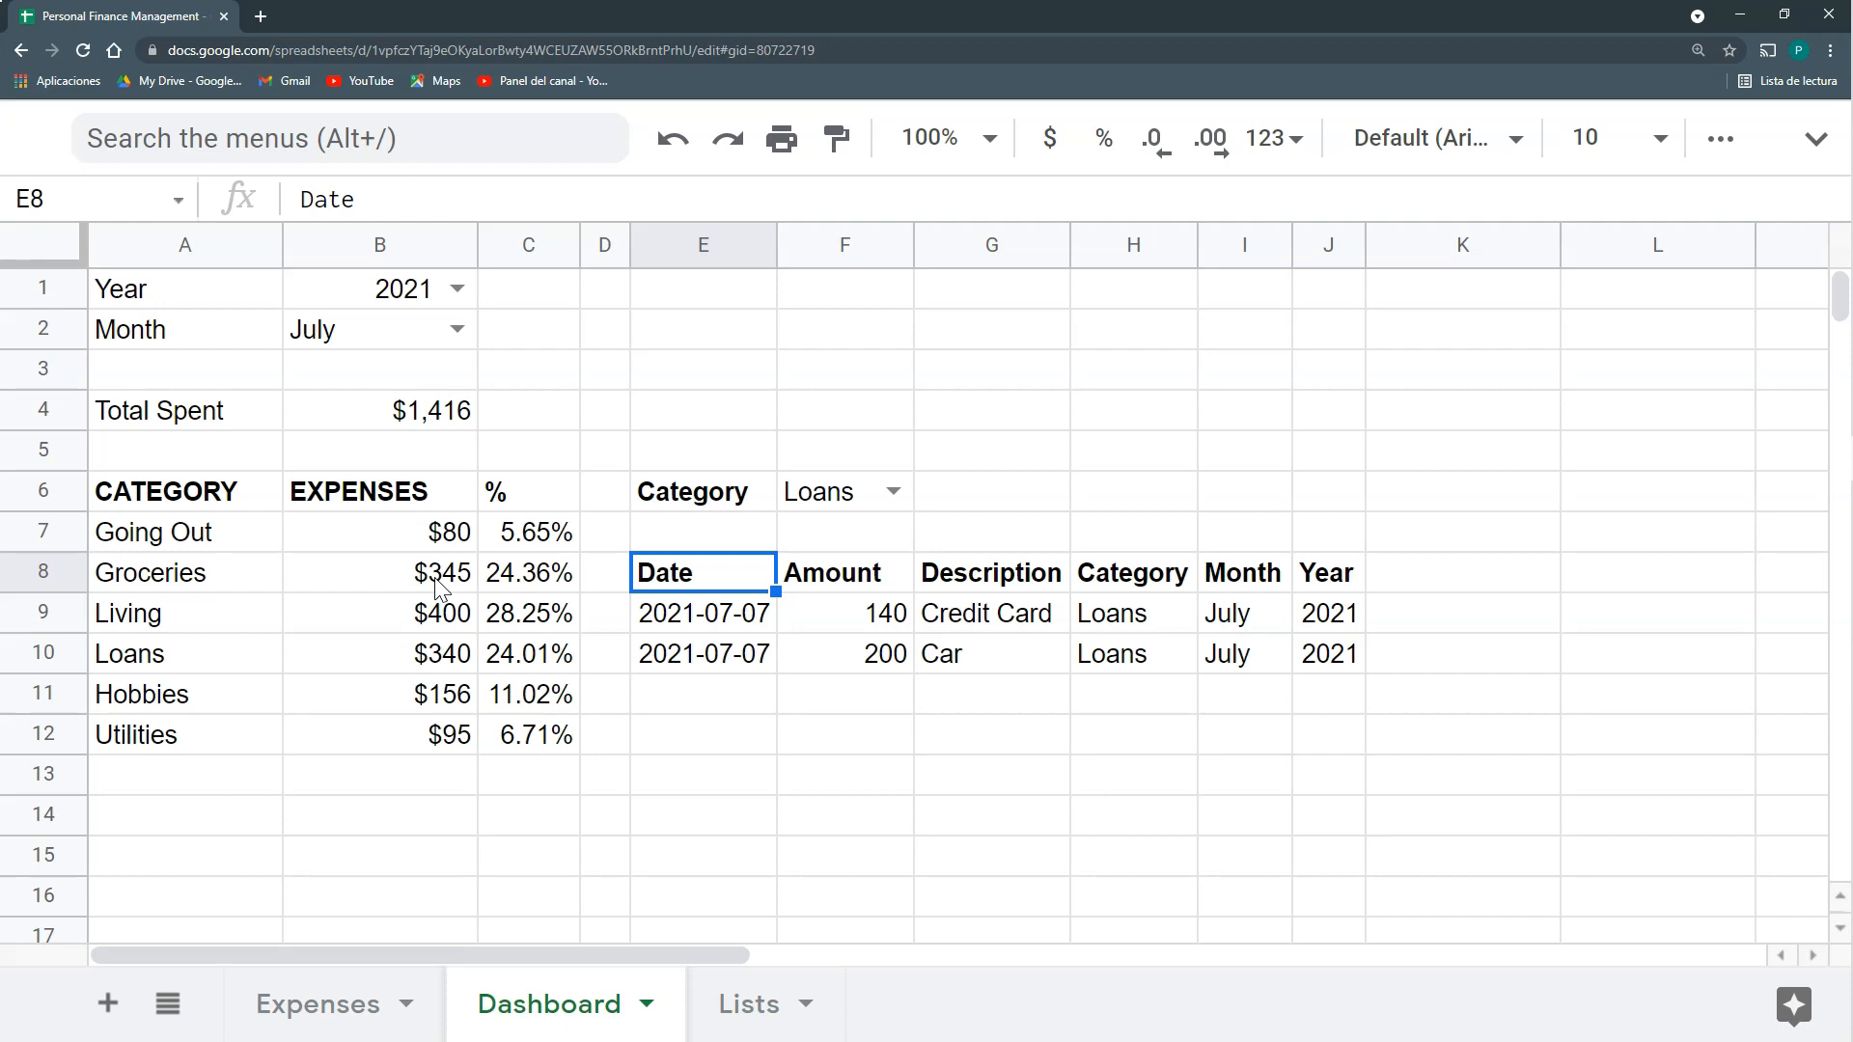
click(426, 577)
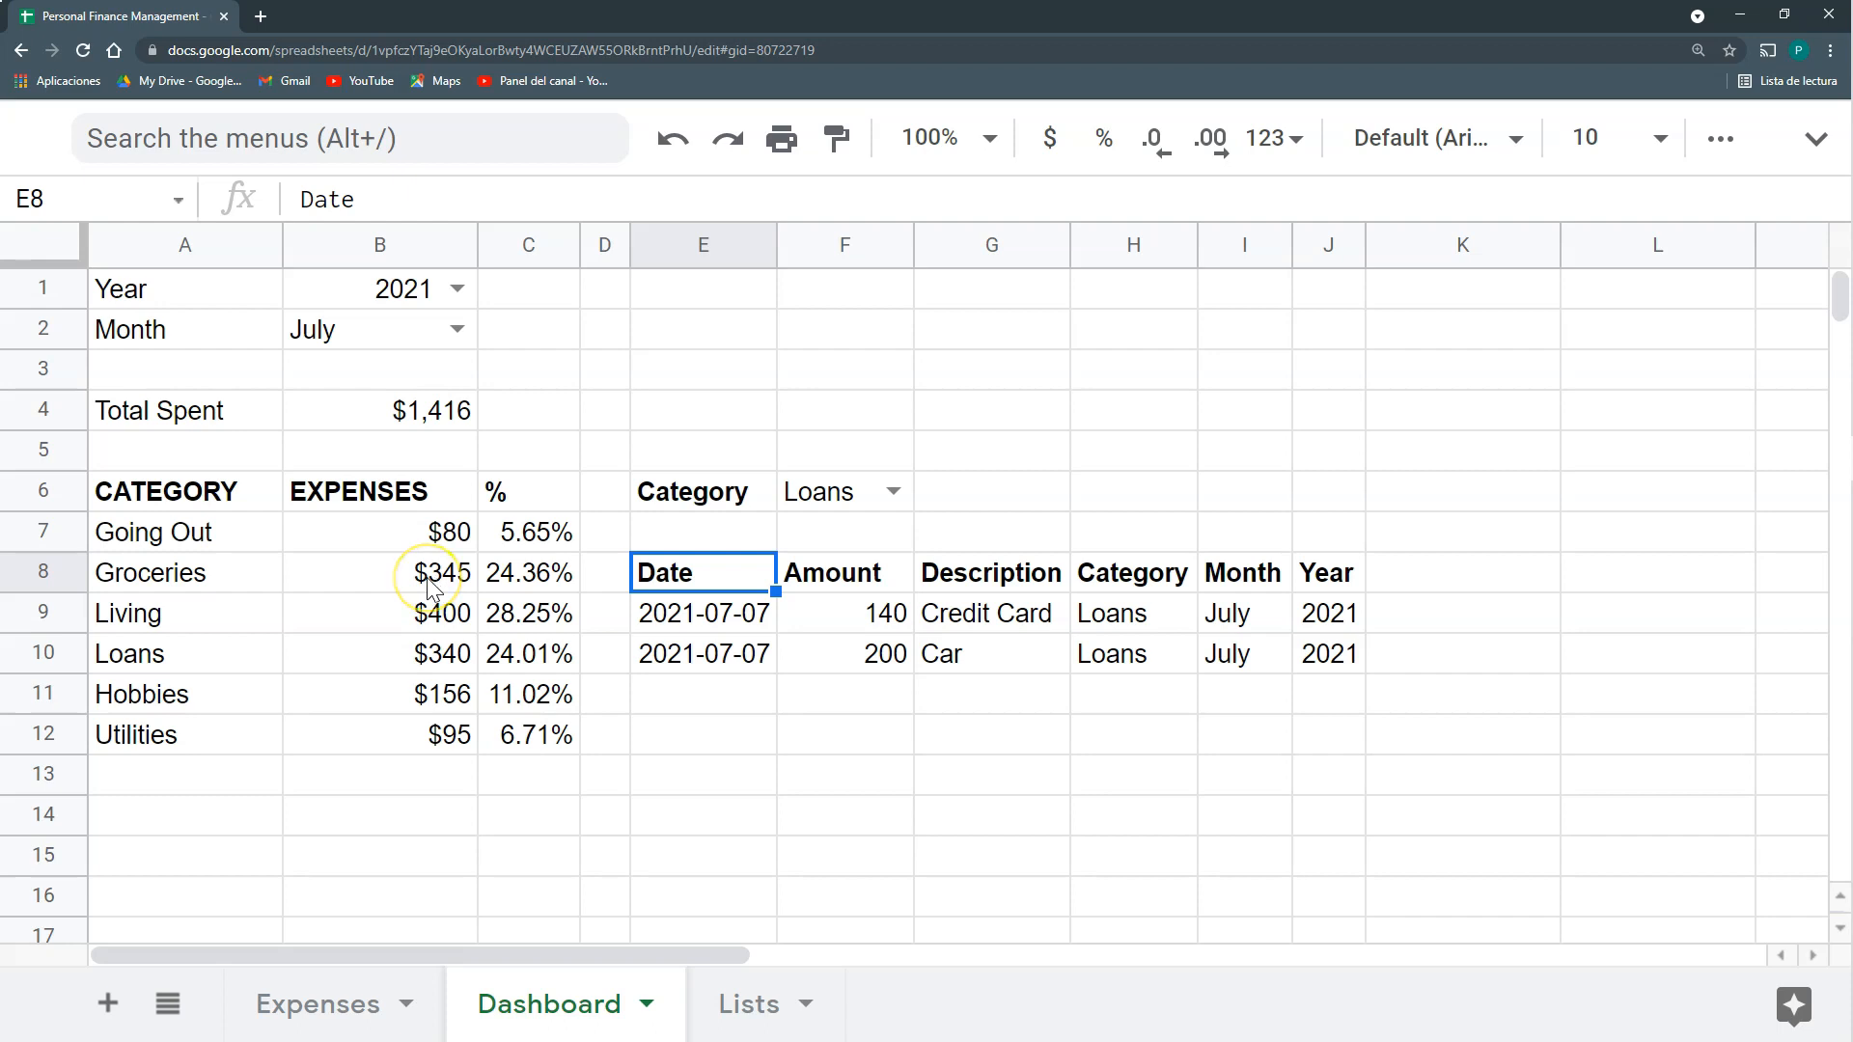